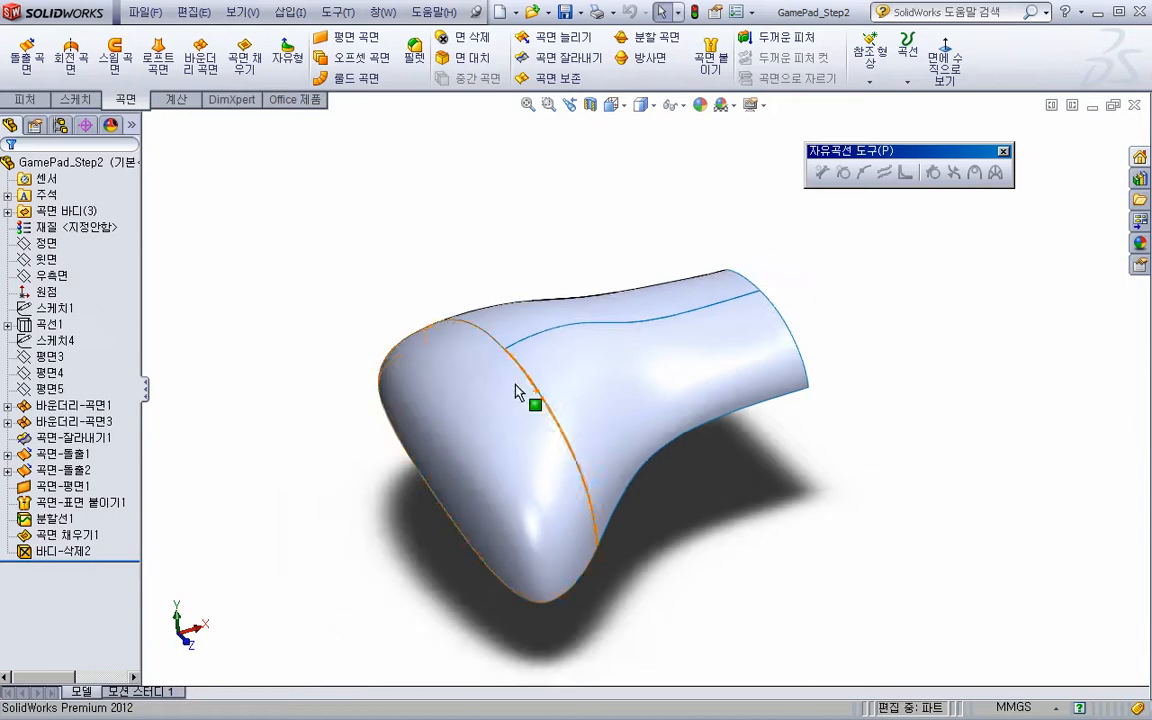
Inspect the handle surface model from several angles and close the GamePad_Step2 part
scroll(576, 445, up, 1)
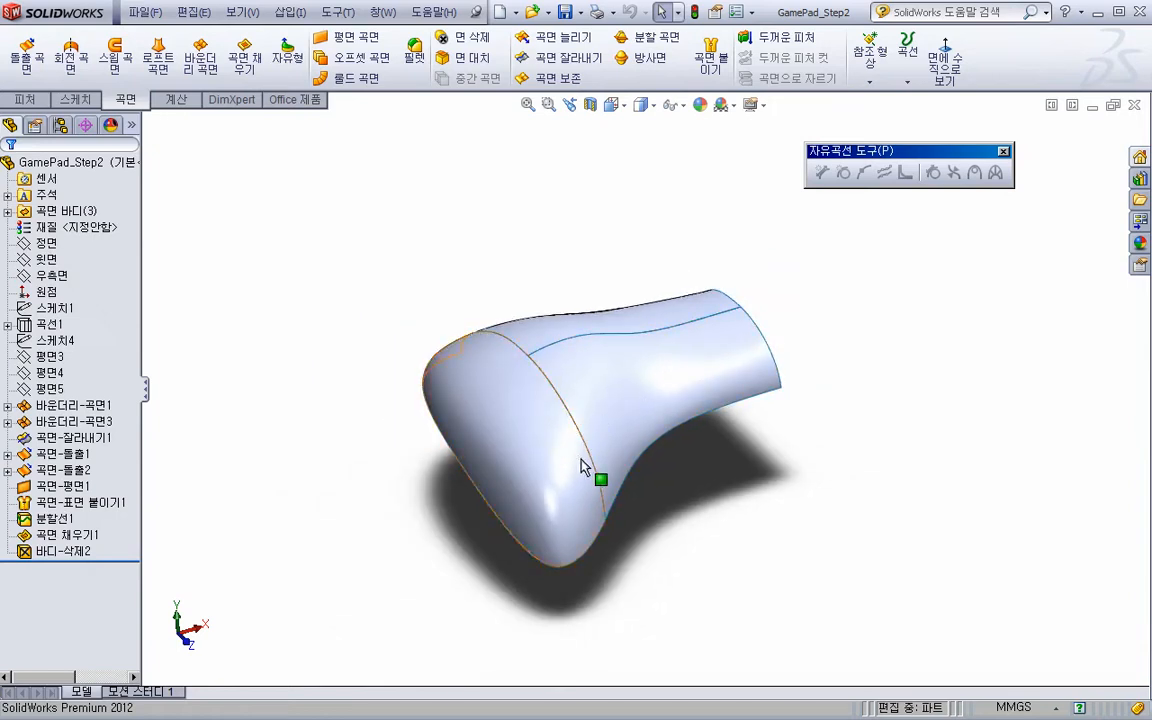
ctrl+middle_drag(580, 459, 545, 455)
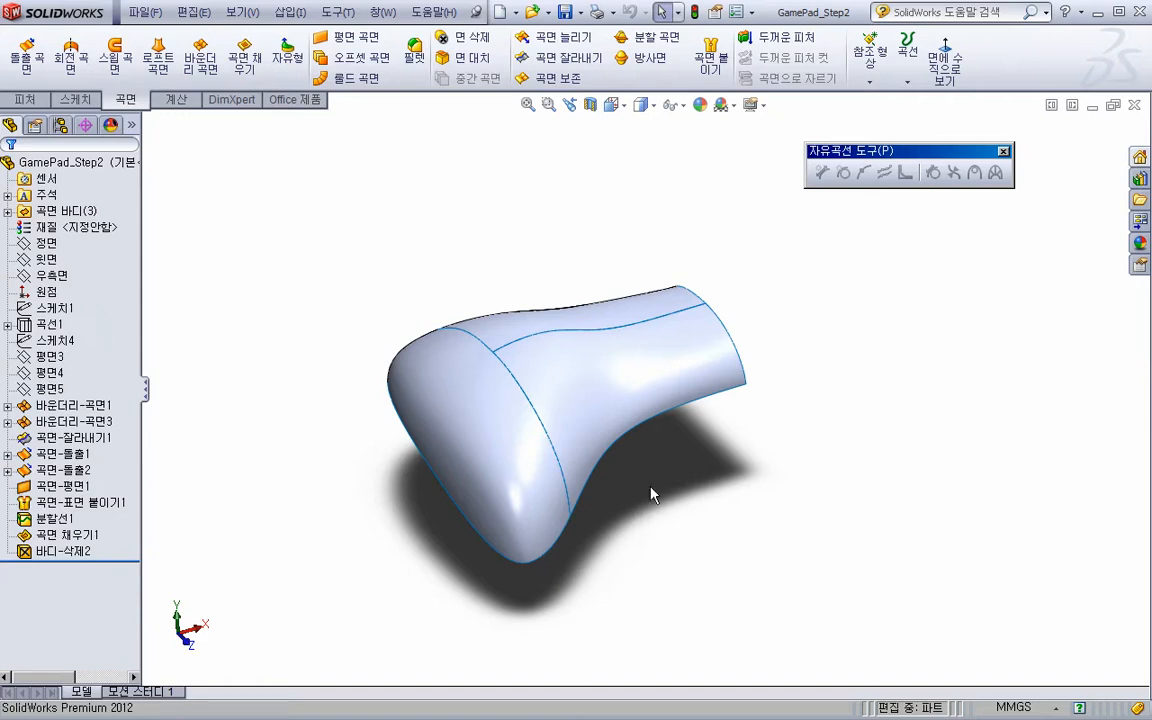
mouse_move(623, 517)
middle_down()
mouse_move(602, 540)
mouse_move(630, 514)
middle_up()
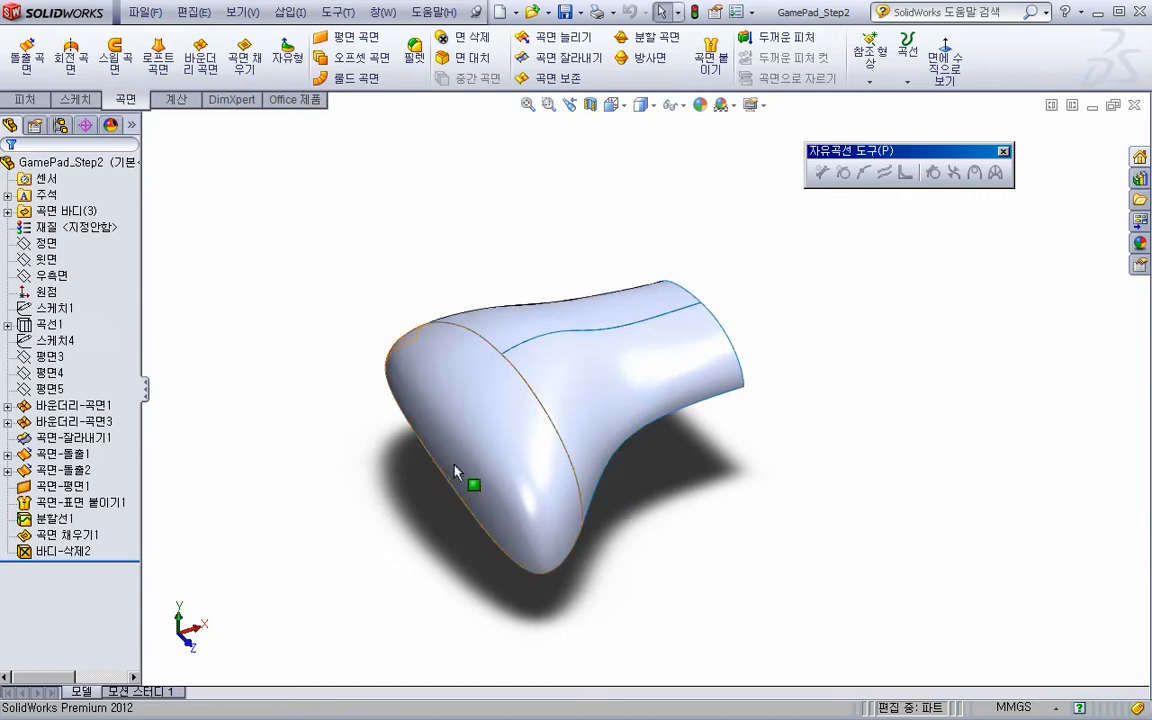
middle_drag(468, 488, 496, 437)
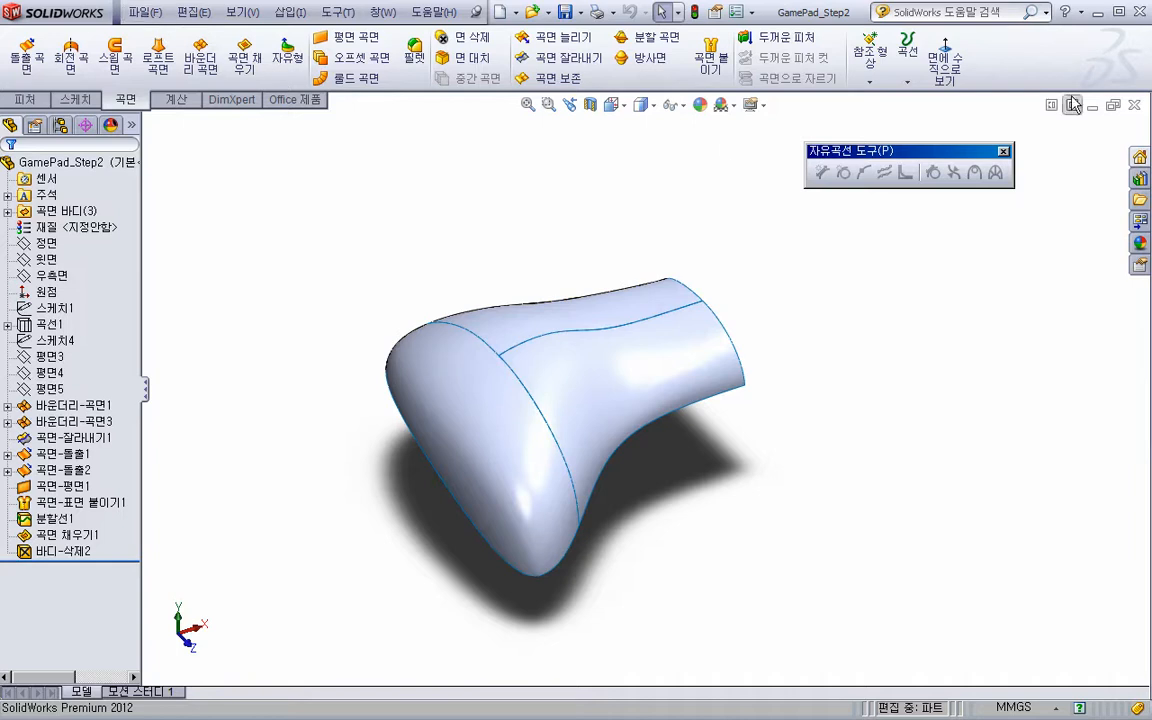
click(1134, 106)
click(145, 12)
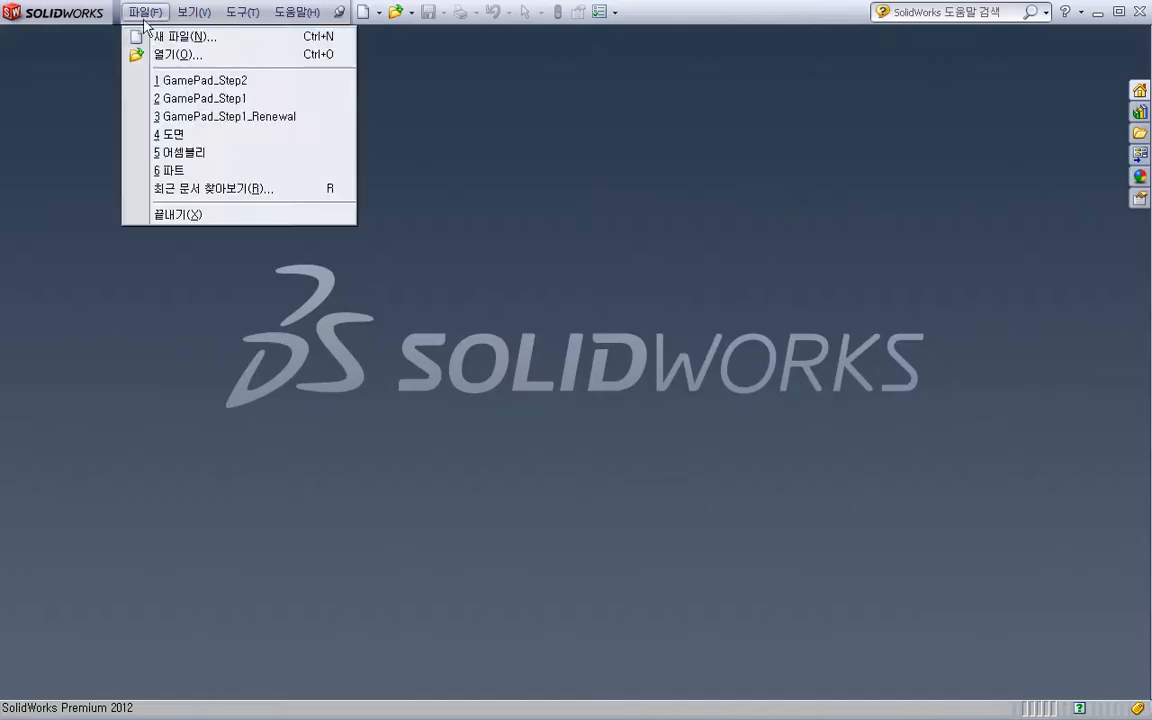
click(165, 55)
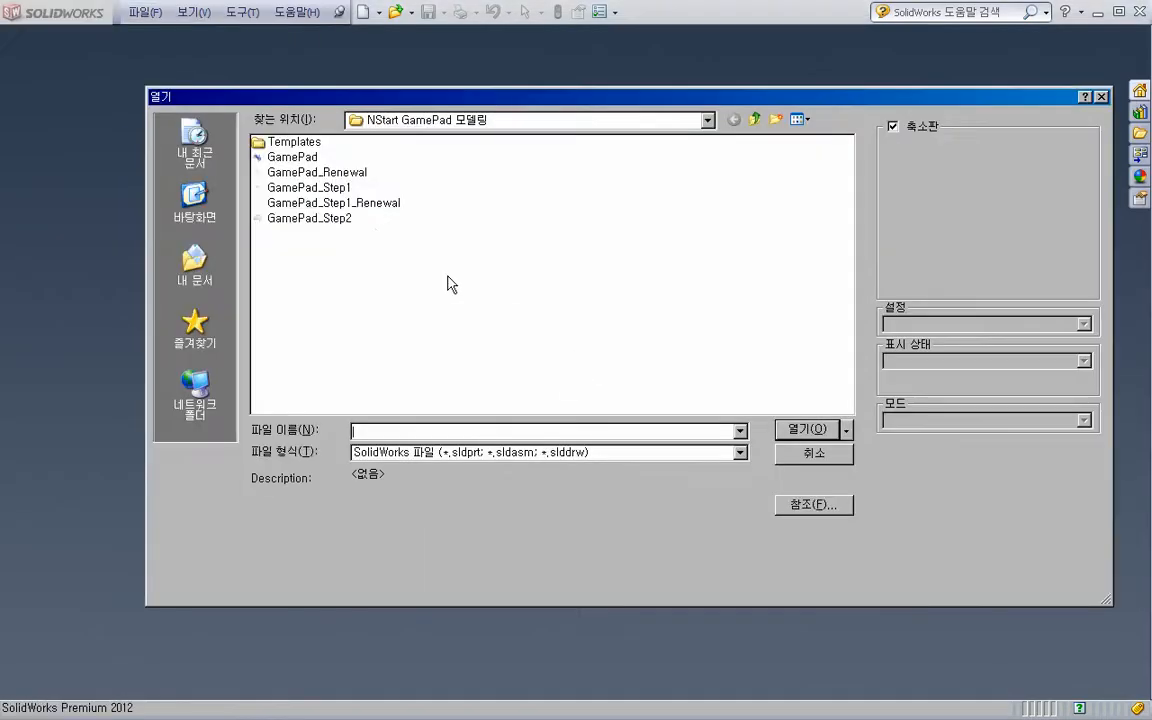
click(345, 204)
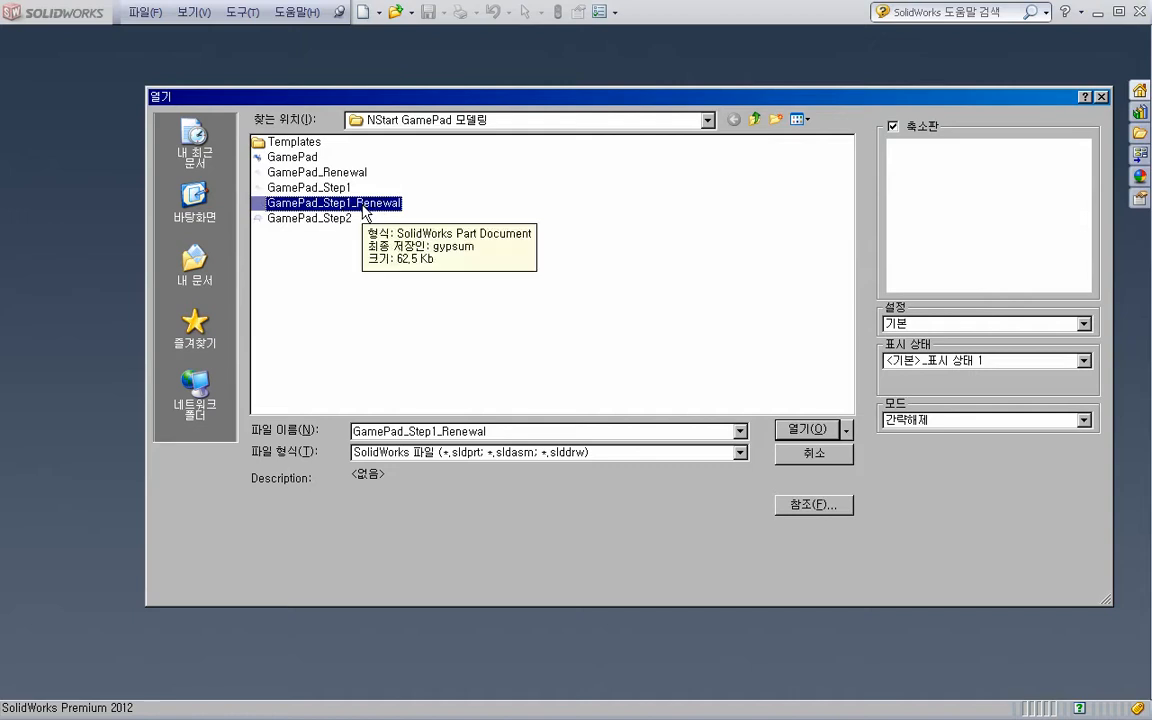
click(813, 430)
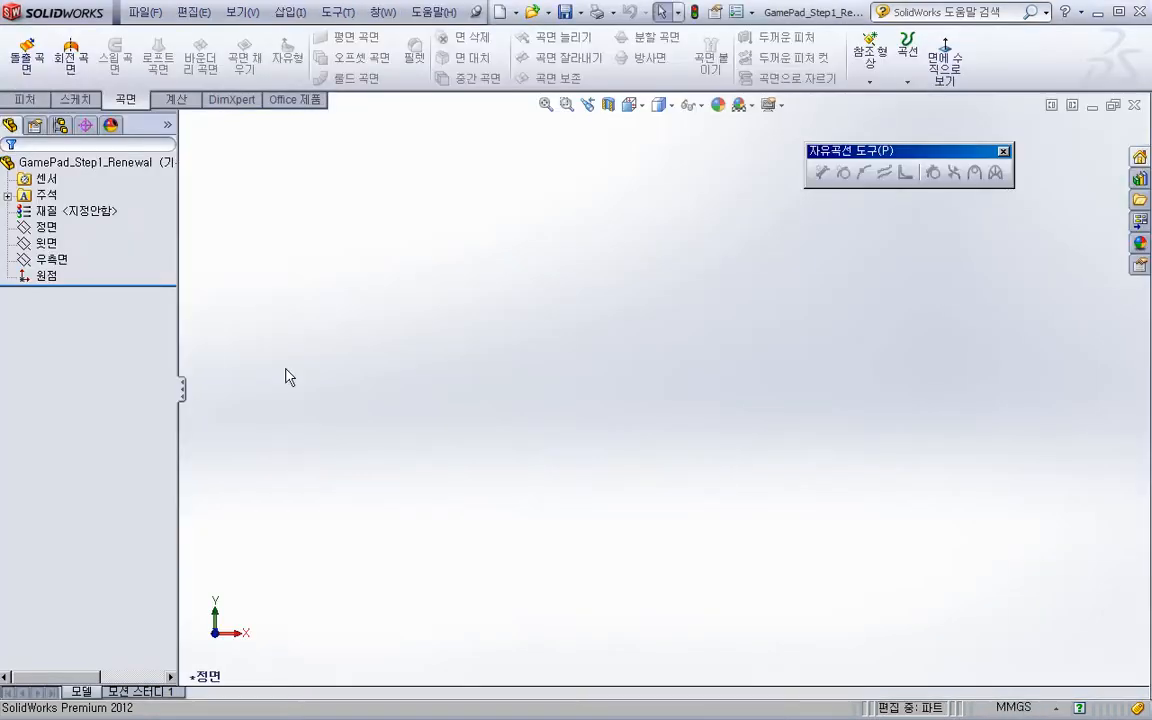
click(1134, 104)
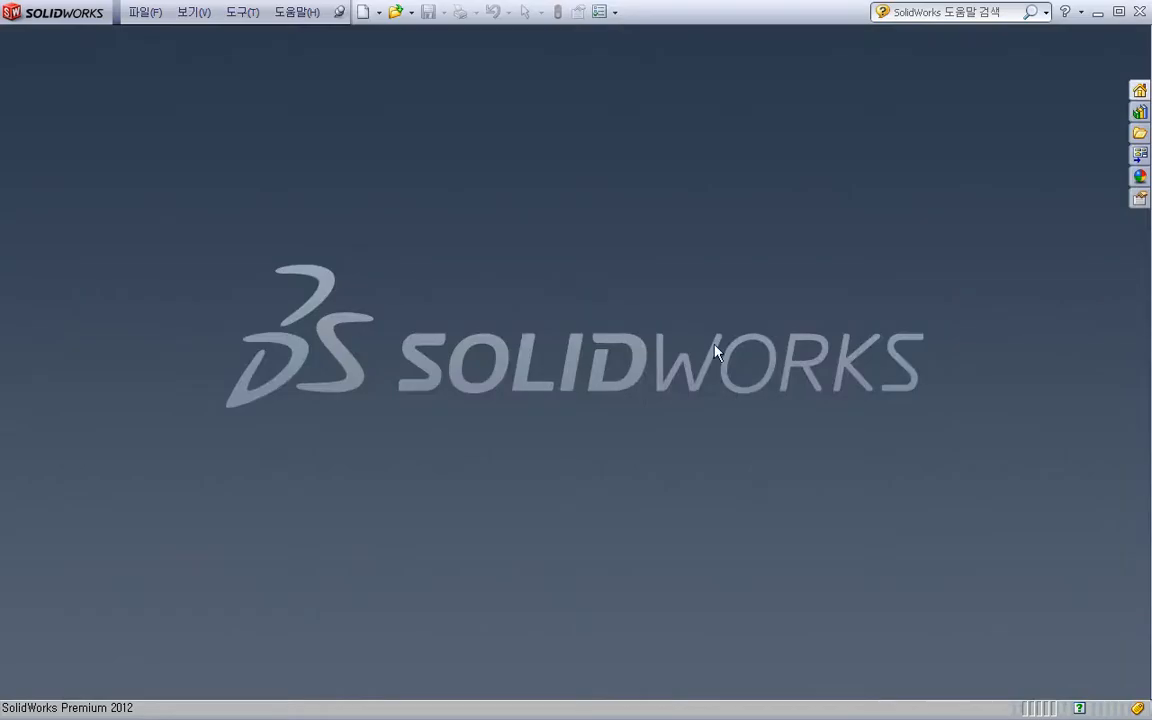
Open the GamePad_Step1 part from the NStart GamePad 모델링 folder
click(145, 12)
click(155, 55)
double_click(310, 187)
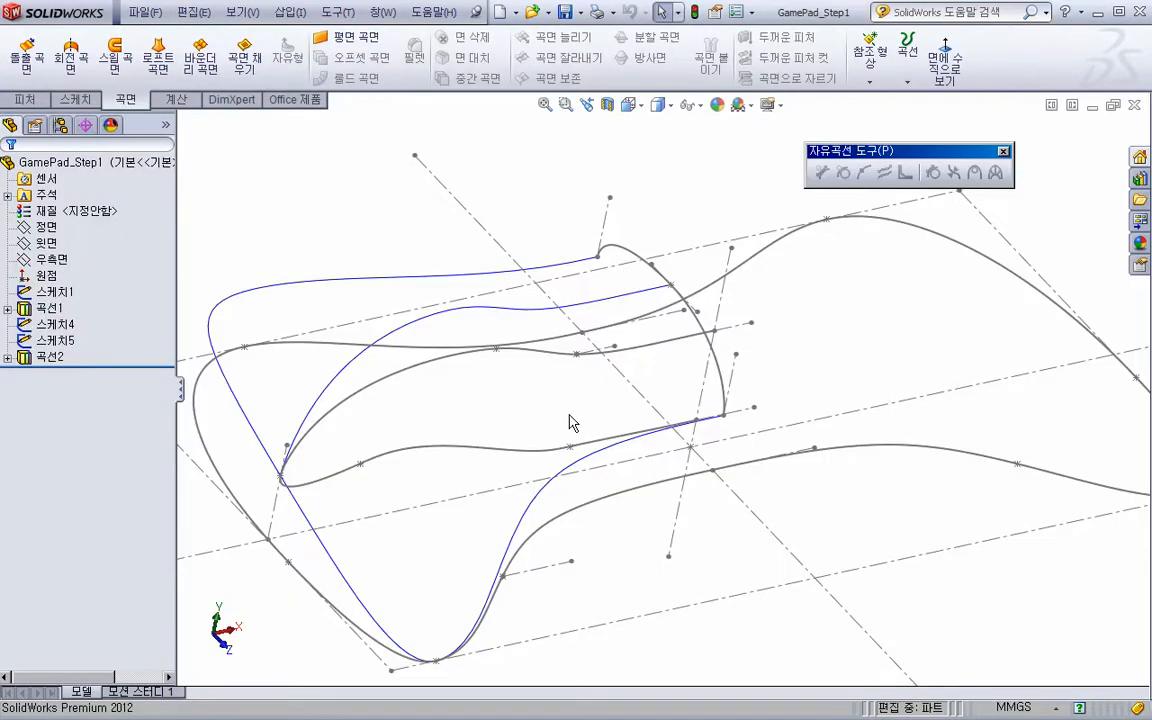
Save the part under the name GamePad_Step1_Renewal, replacing the existing file
middle_drag(571, 419, 570, 367)
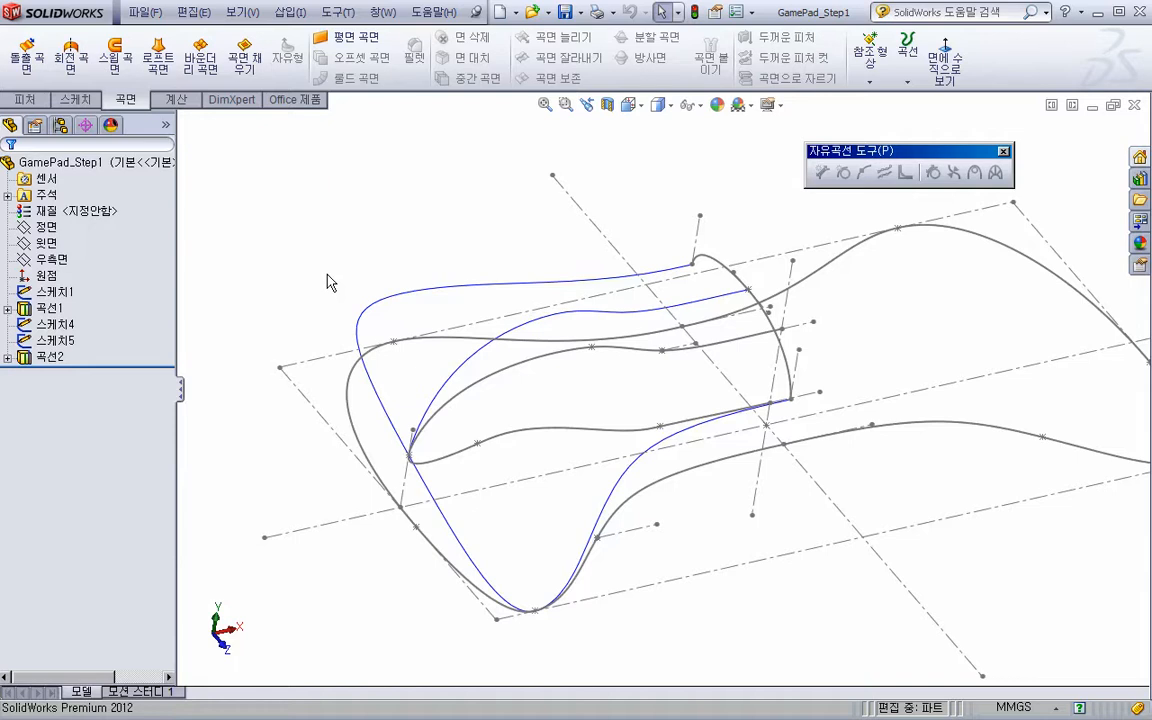
click(143, 14)
click(210, 160)
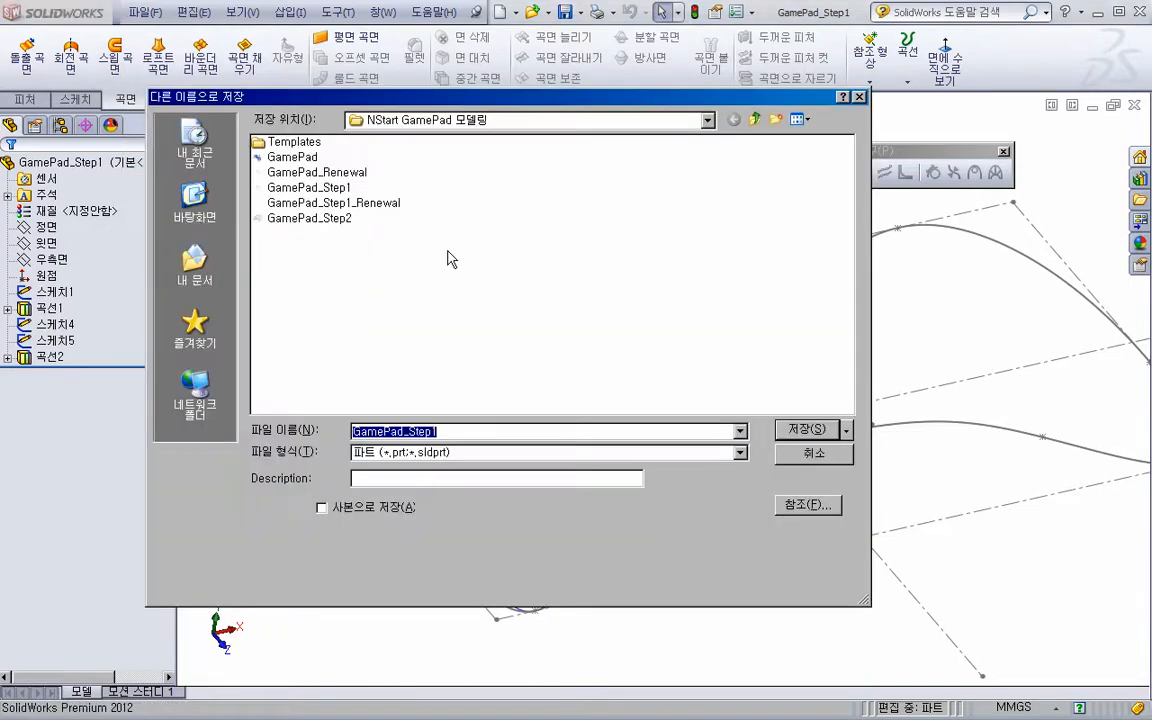
click(340, 202)
click(789, 432)
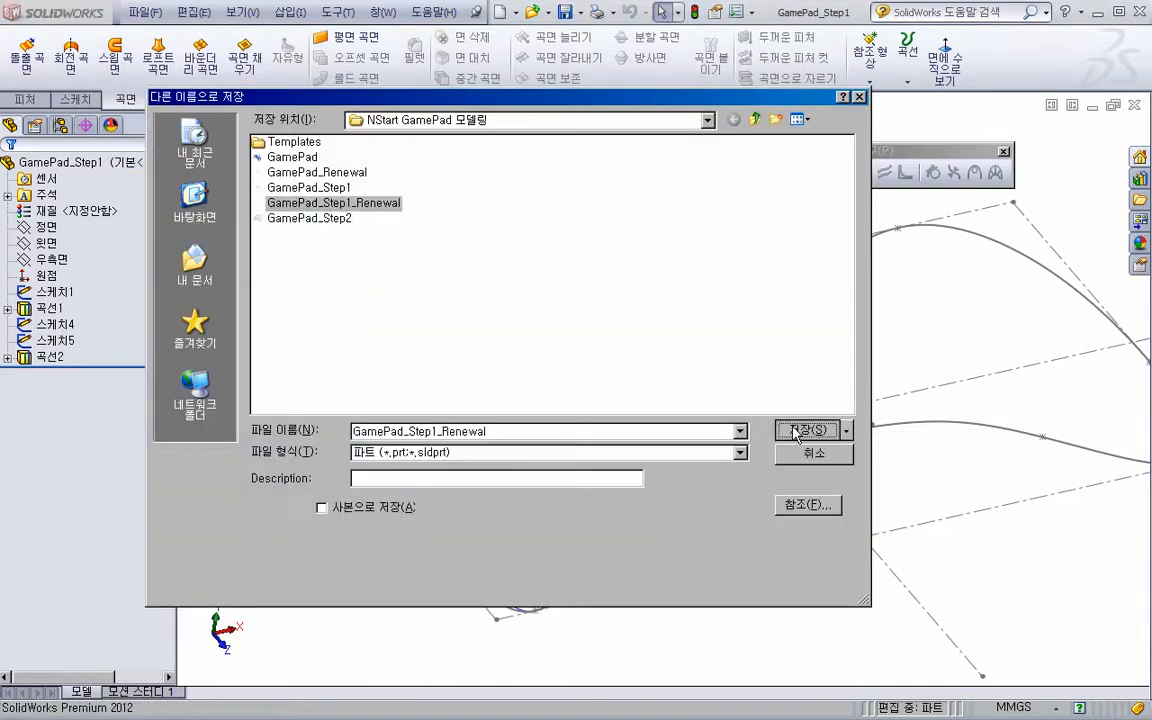
click(466, 375)
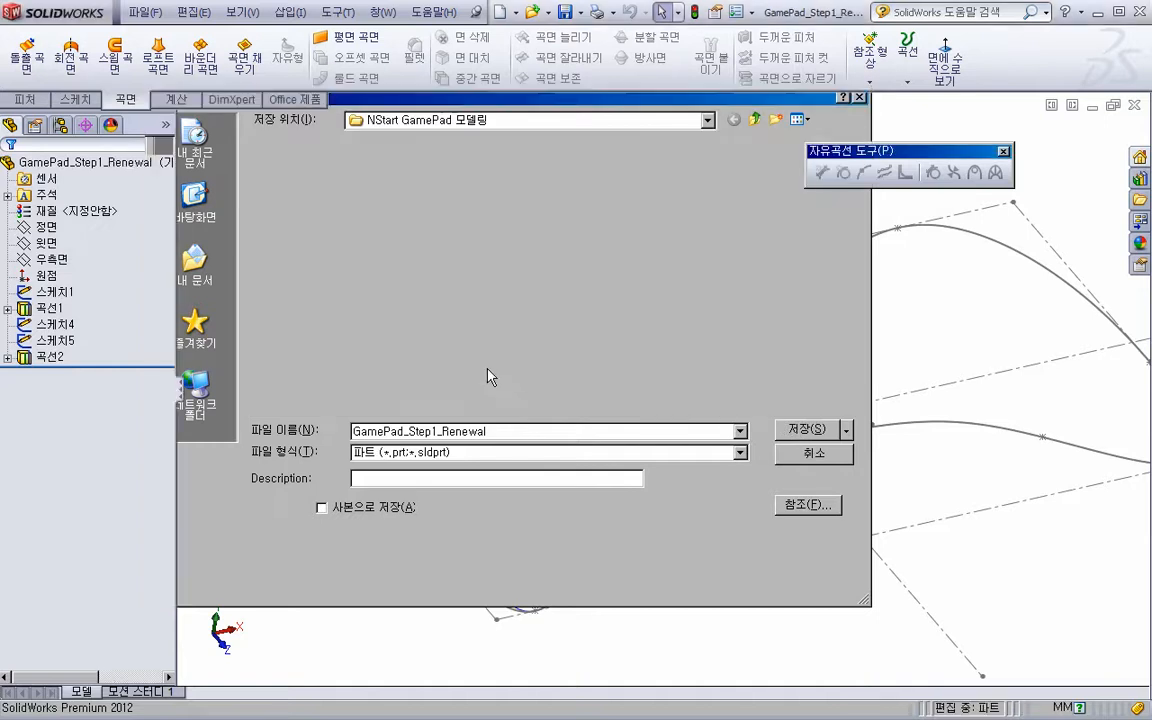
Save the part again as a new file named GamePad_Step2_Renewal
click(145, 12)
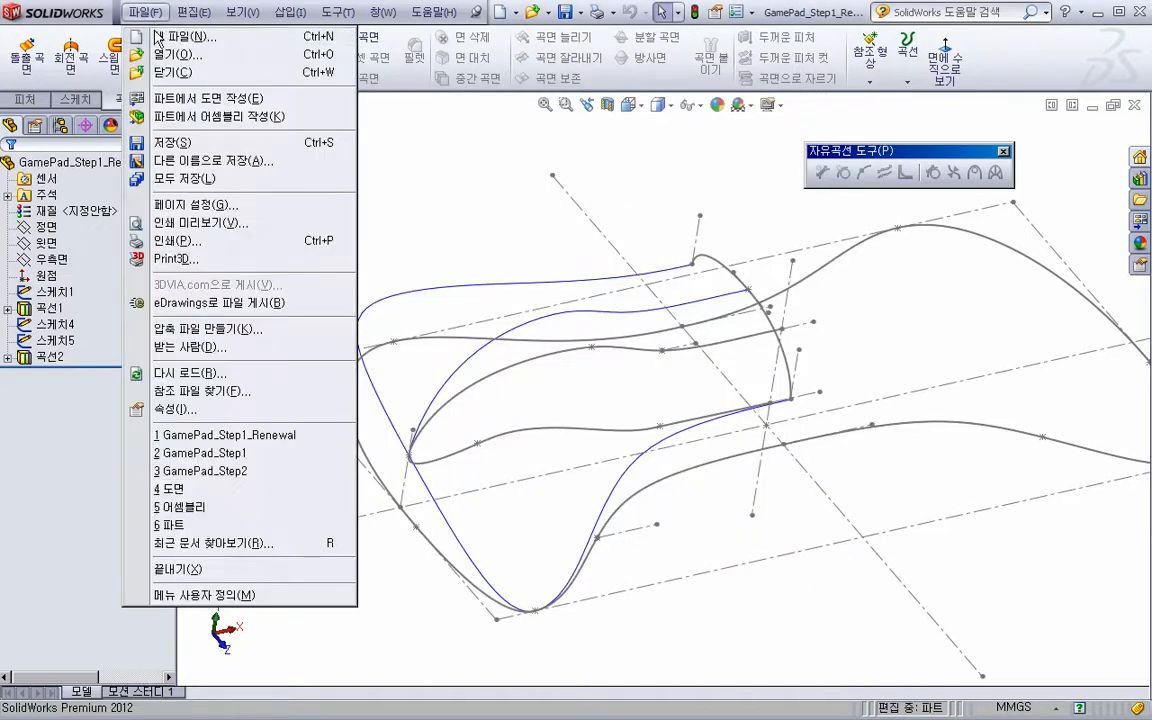
click(230, 154)
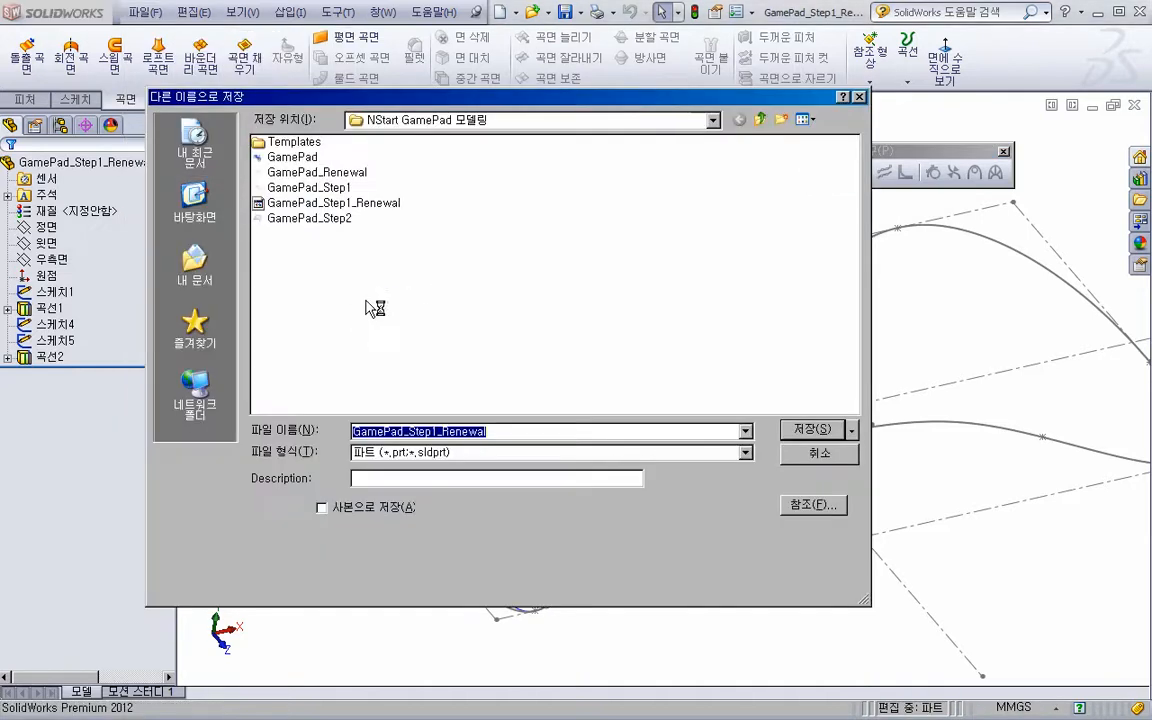
click(339, 222)
click(460, 431)
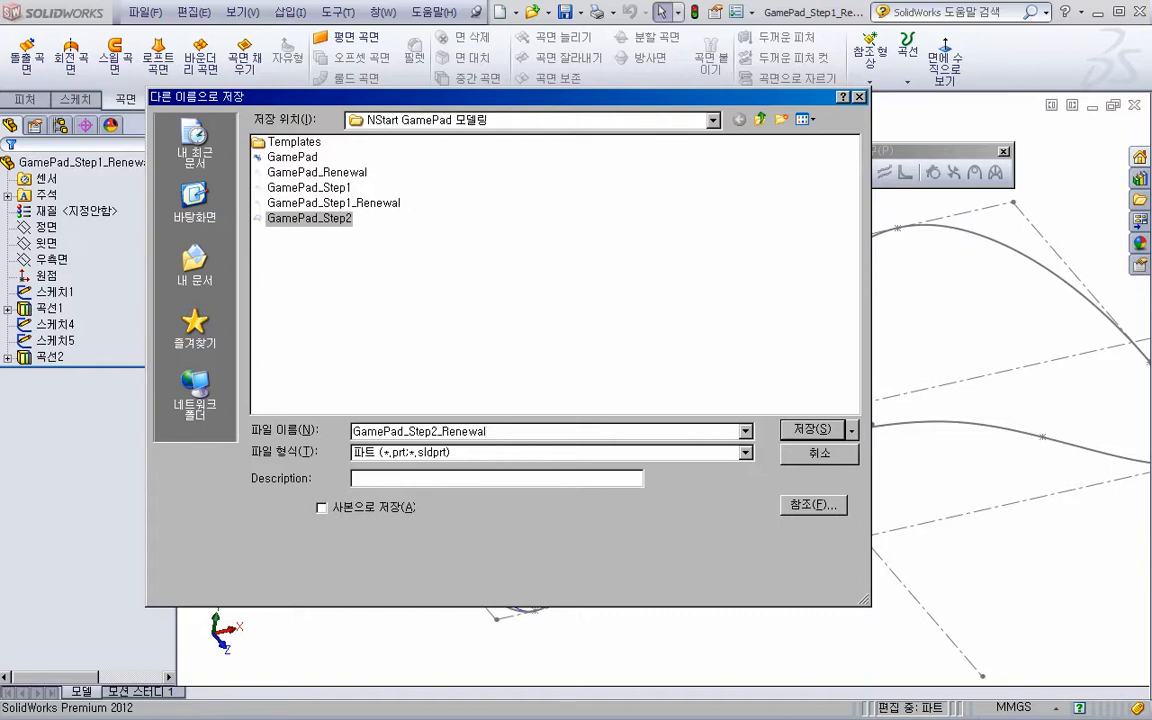
key(Return)
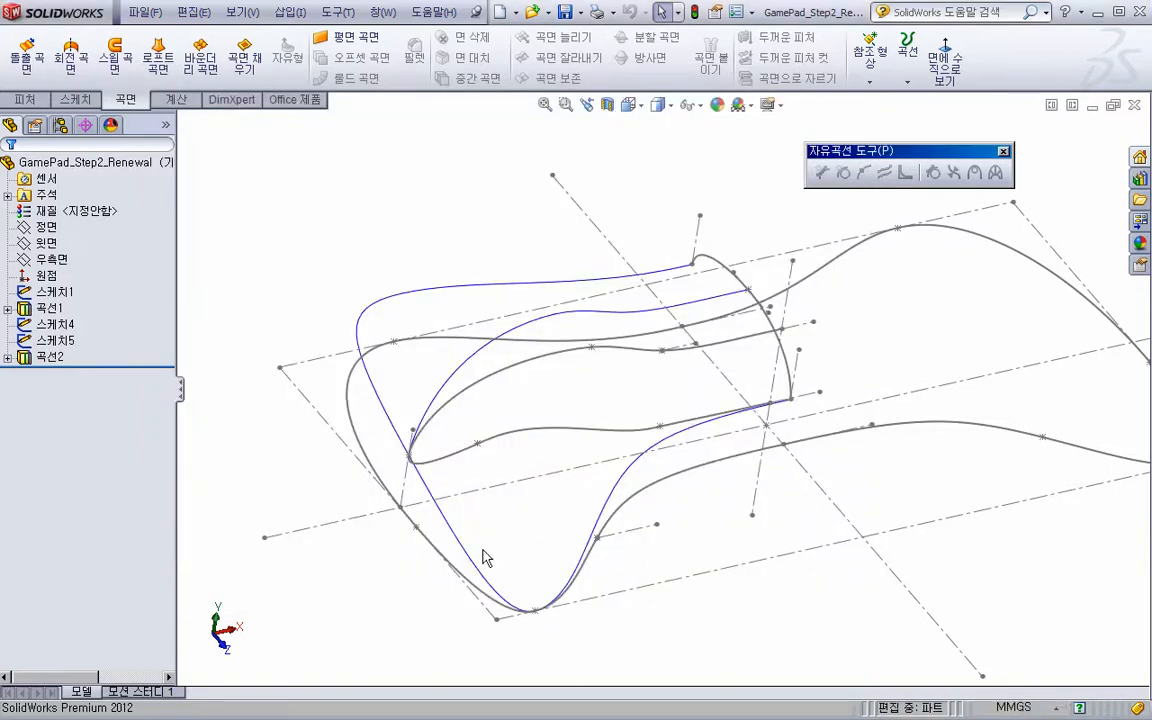
Create three reference planes spaced 20 mm apart from the Right plane (우측면), with the offset direction flipped
middle_drag(584, 413, 568, 426)
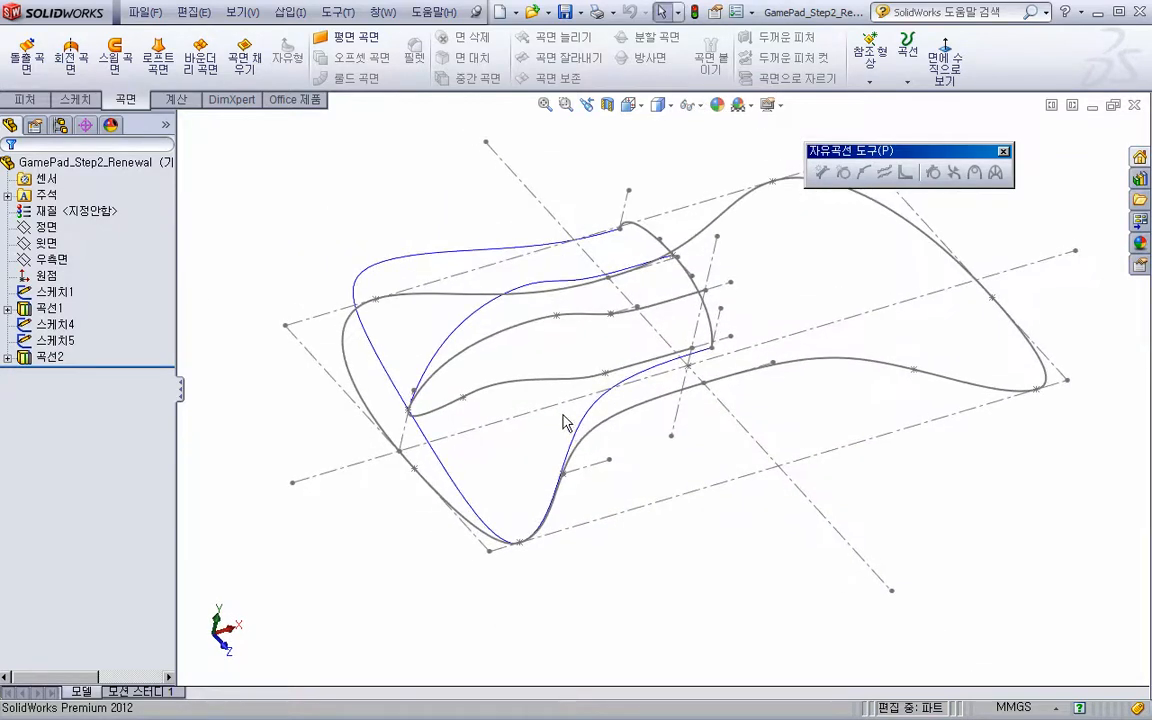
mouse_move(559, 370)
ctrl+middle_down()
mouse_move(550, 419)
mouse_move(566, 423)
ctrl+middle_up()
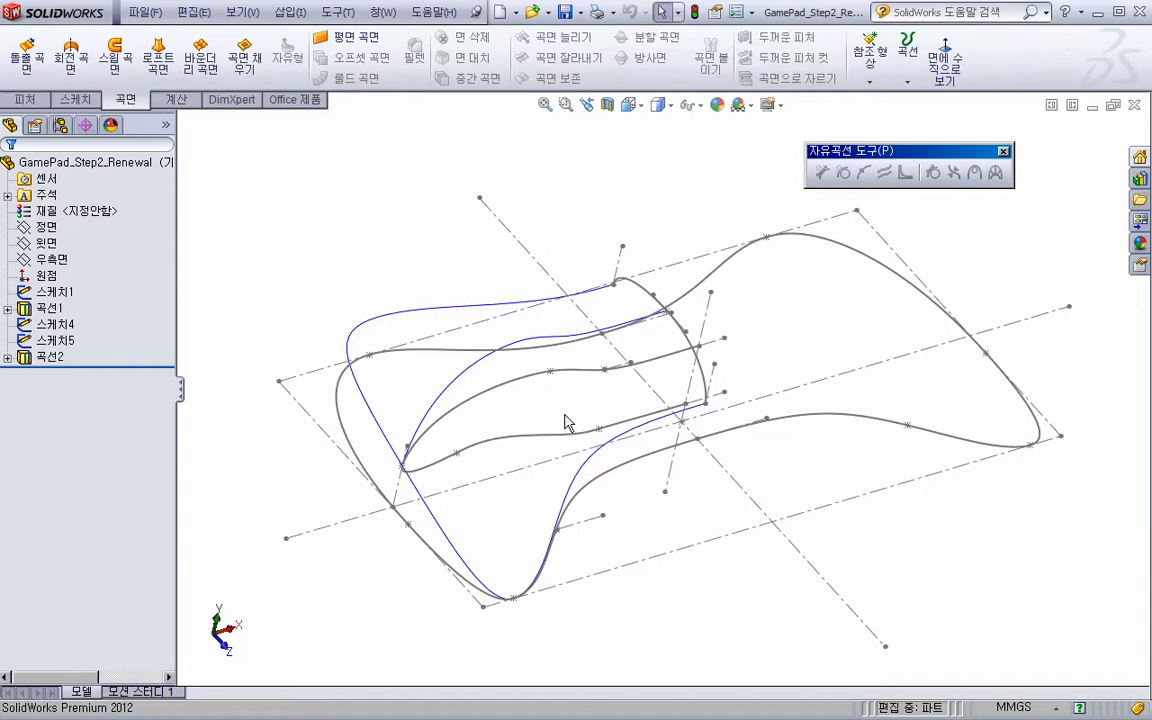
click(870, 82)
click(892, 101)
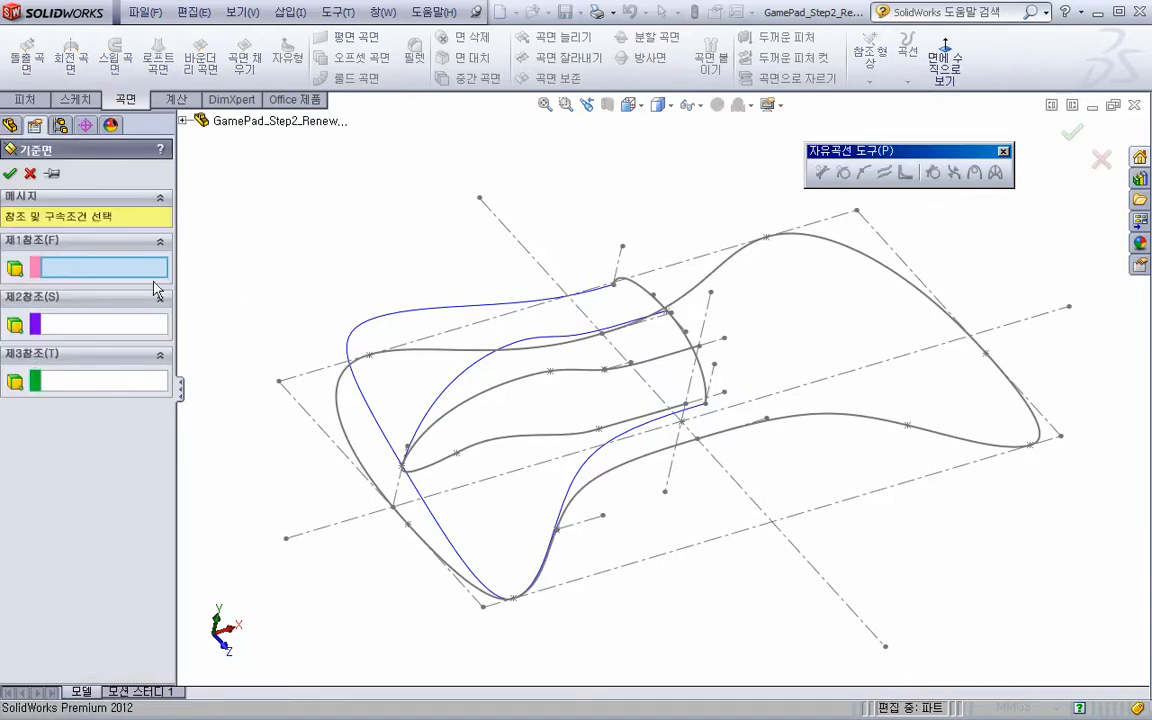
click(183, 121)
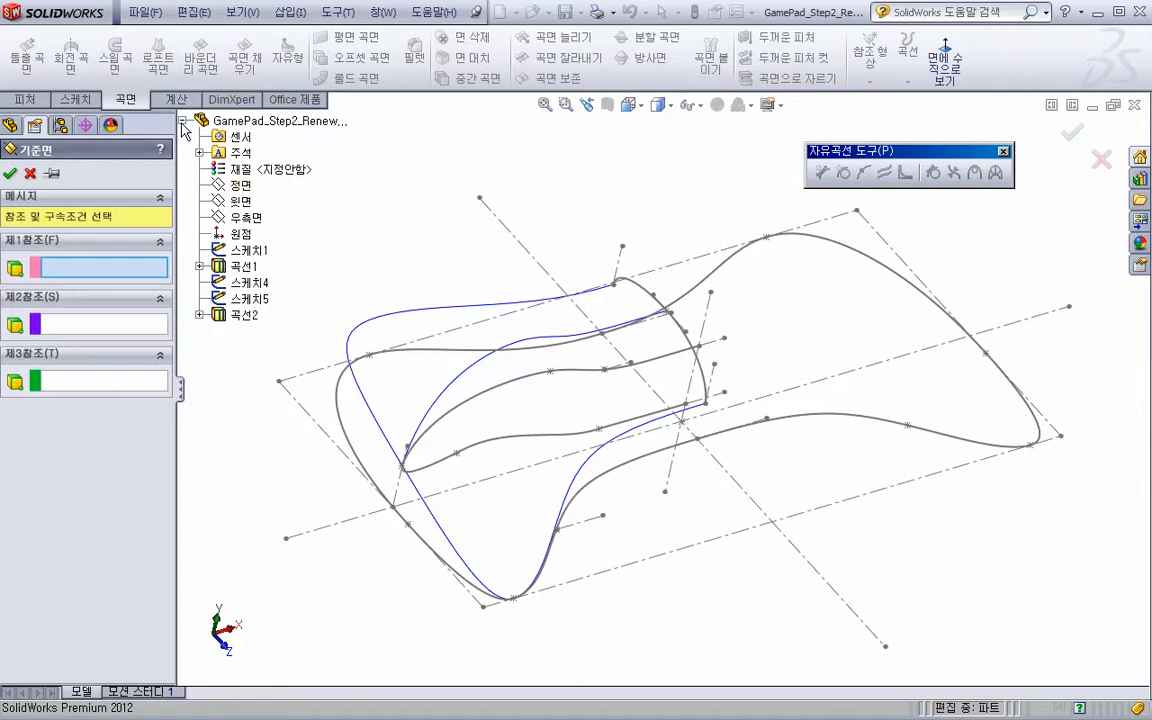
click(243, 218)
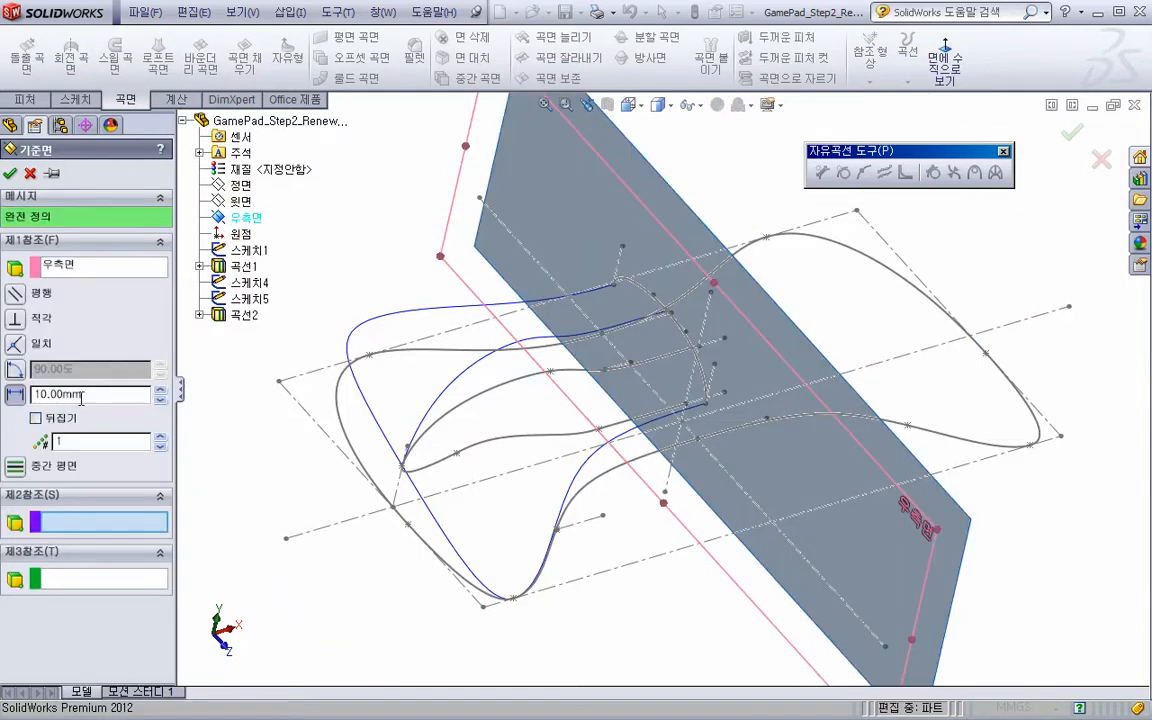
click(22, 396)
text(20)
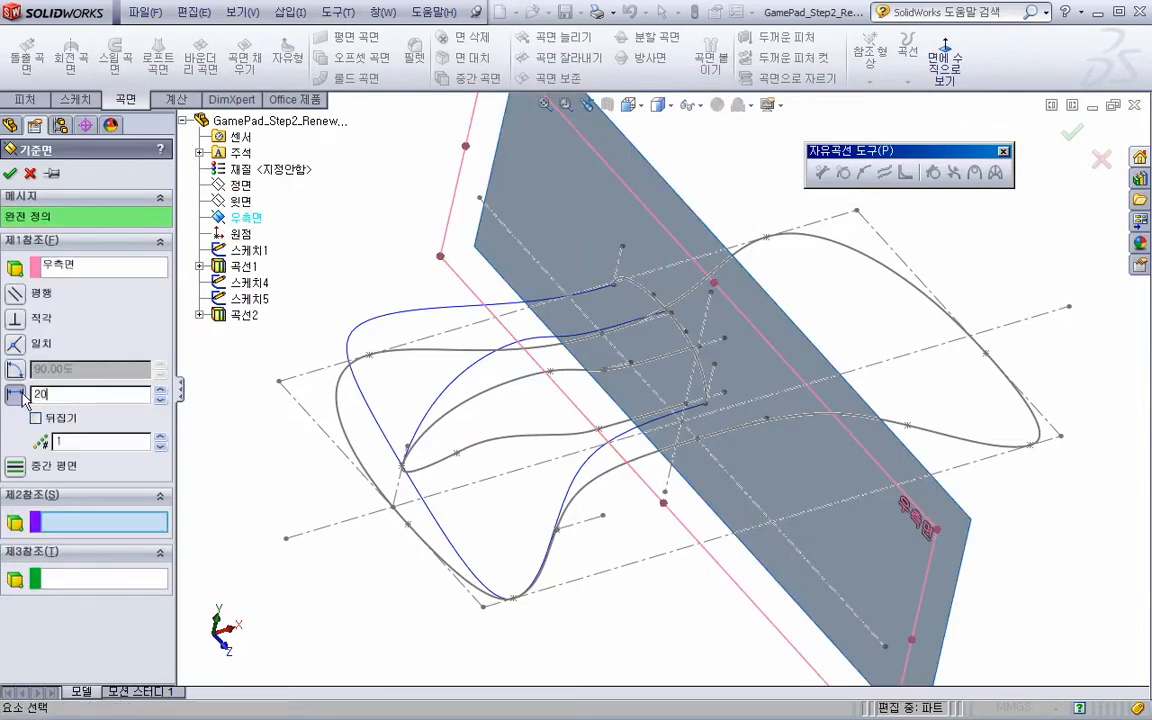
key(Tab)
key(space)
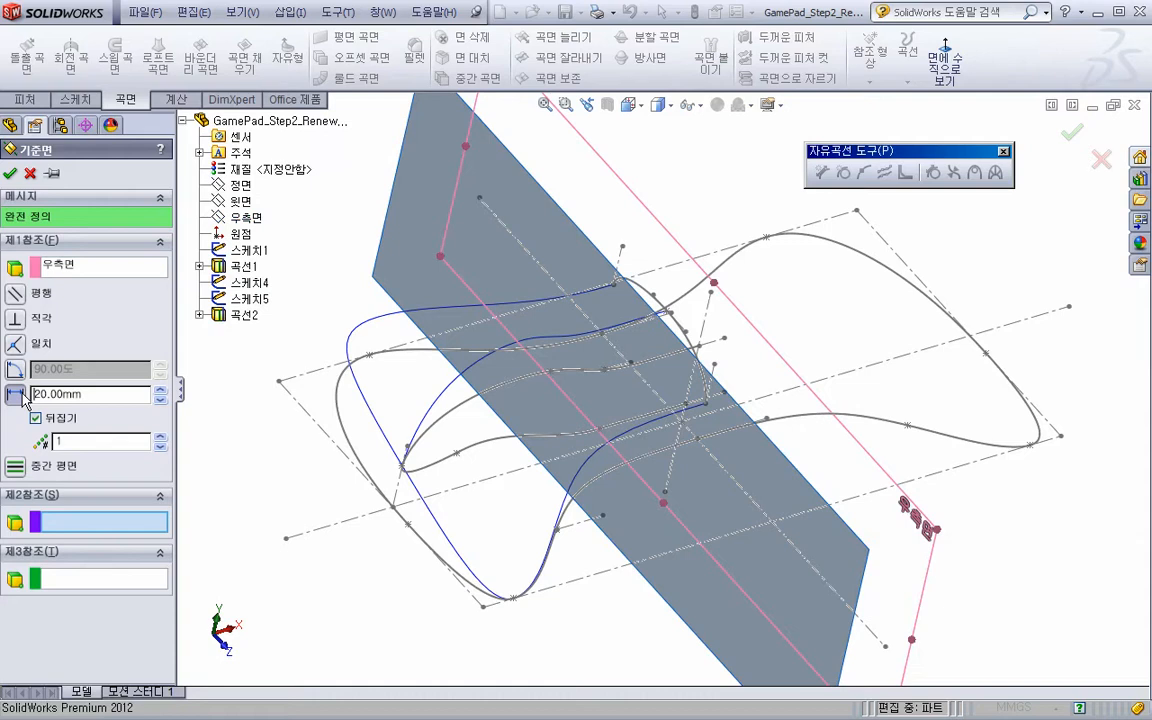
click(160, 437)
click(160, 437)
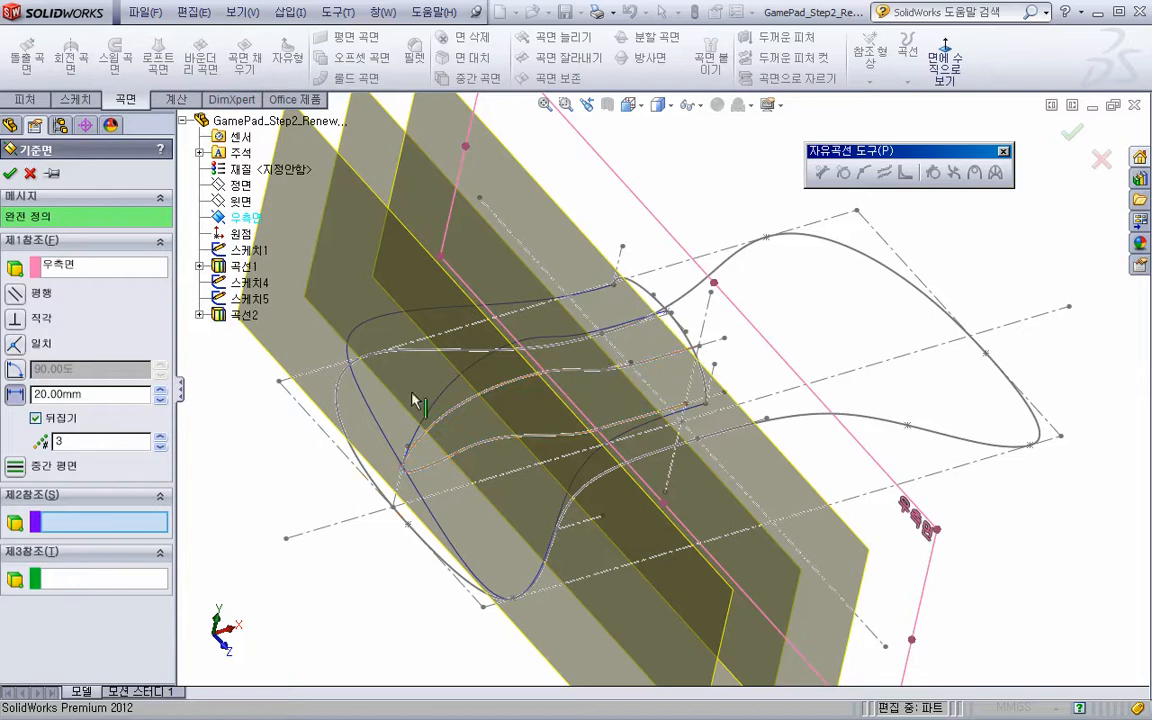
click(9, 173)
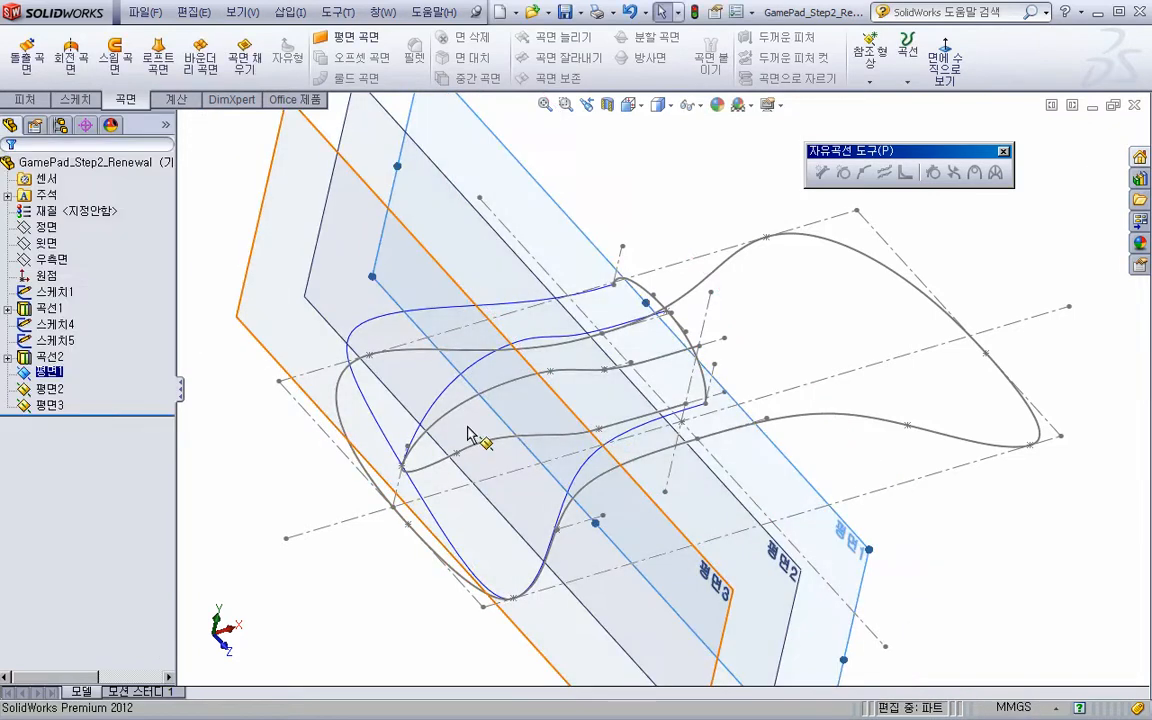
Hide the three new reference planes 평면1, 평면2 and 평면3 together
scroll(476, 435, up, 3)
middle_drag(360, 421, 335, 413)
click(50, 374)
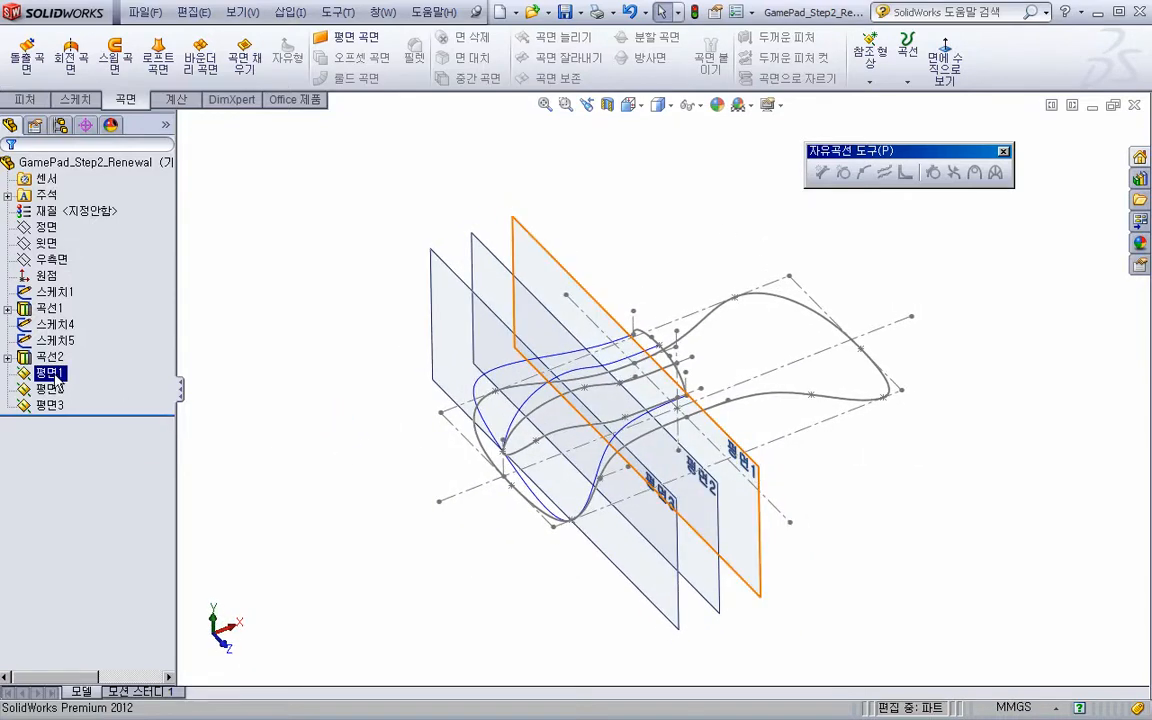
ctrl+click(48, 389)
ctrl+click(48, 405)
right_click(66, 378)
click(66, 374)
Hide the outline sketch 스케치1 and the inner profile sketch 스케치4, keeping the projected curves and end arc shown
scroll(505, 362, down, 3)
scroll(800, 377, down, 2)
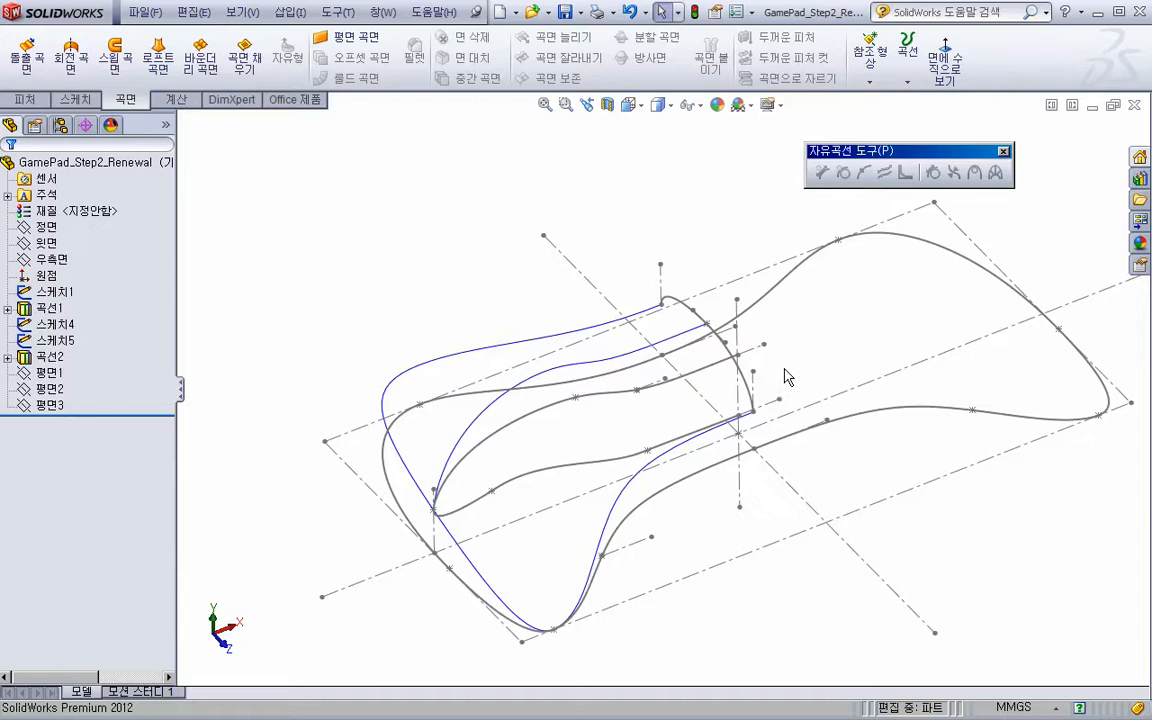
right_click(70, 298)
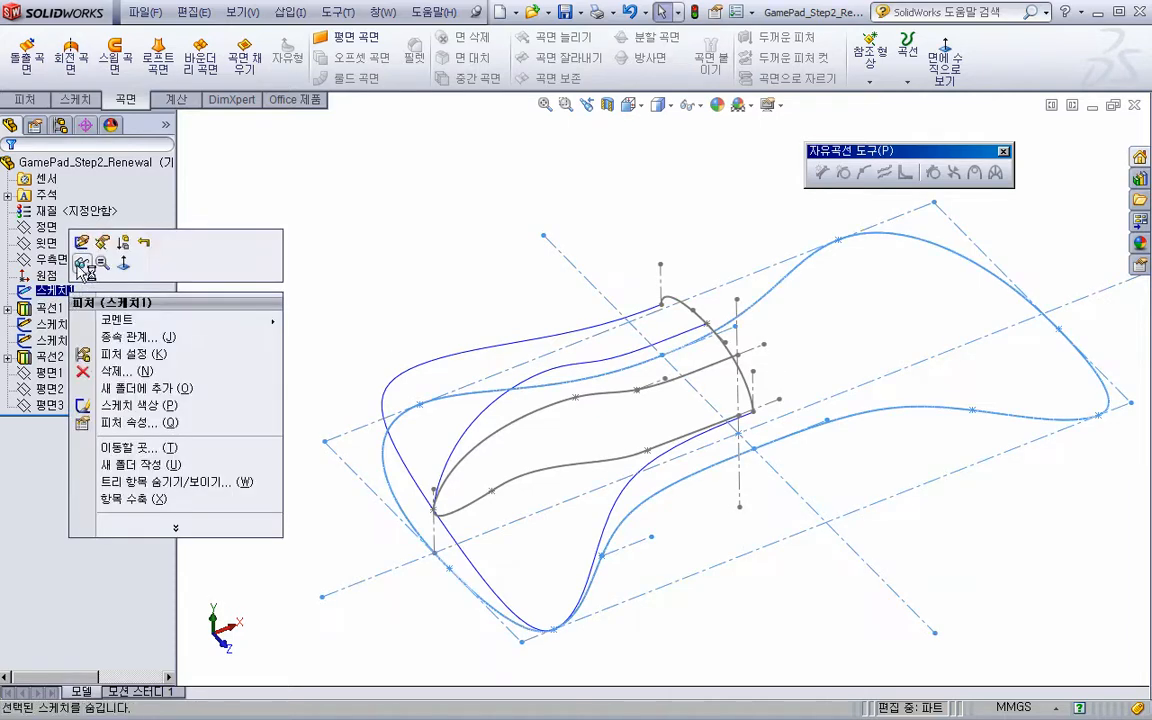
click(80, 262)
right_click(538, 398)
click(545, 355)
Start a sketch on the Right plane (우측면) and convert the end-profile spline of 스케치5 into it
mouse_move(558, 452)
middle_down()
mouse_move(584, 481)
mouse_move(576, 465)
middle_up()
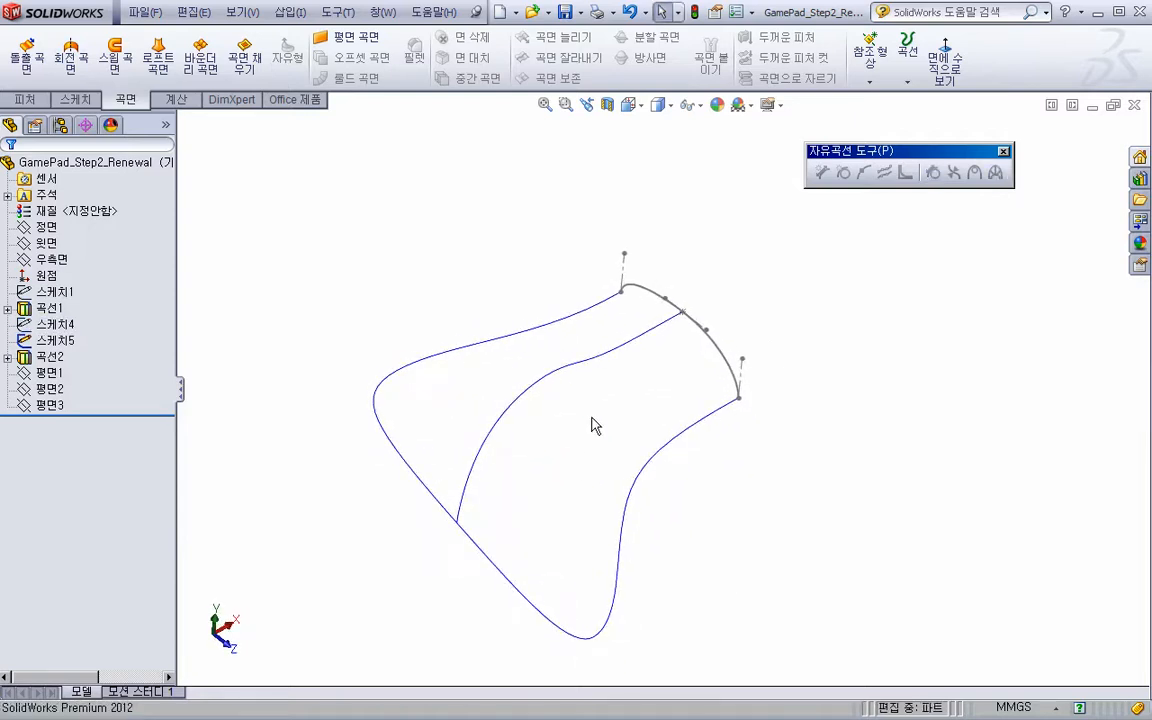
middle_drag(603, 373, 694, 301)
scroll(695, 302, down, 2)
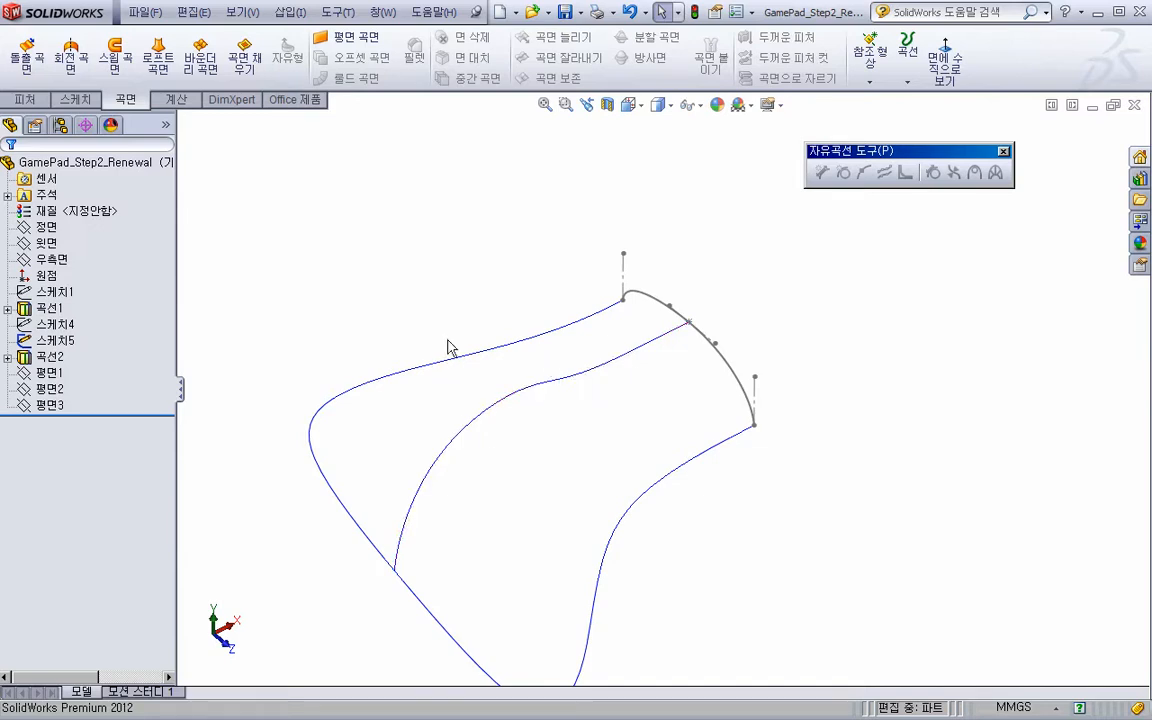
scroll(668, 318, down, 2)
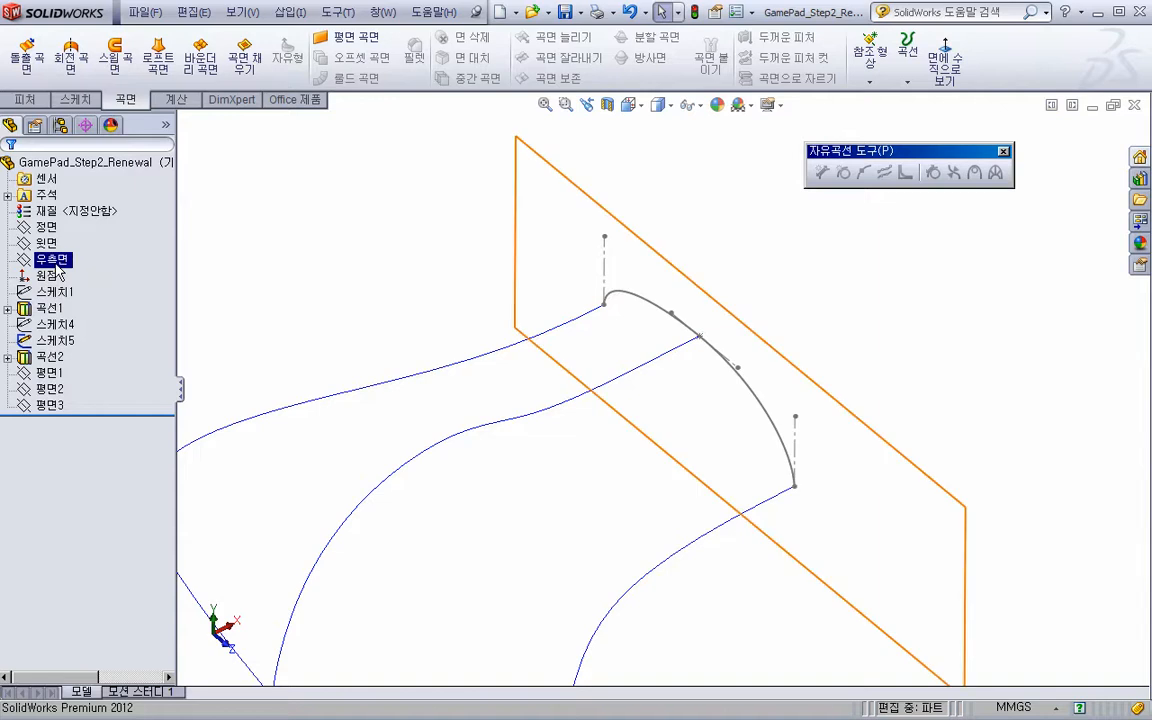
right_click(72, 258)
click(68, 238)
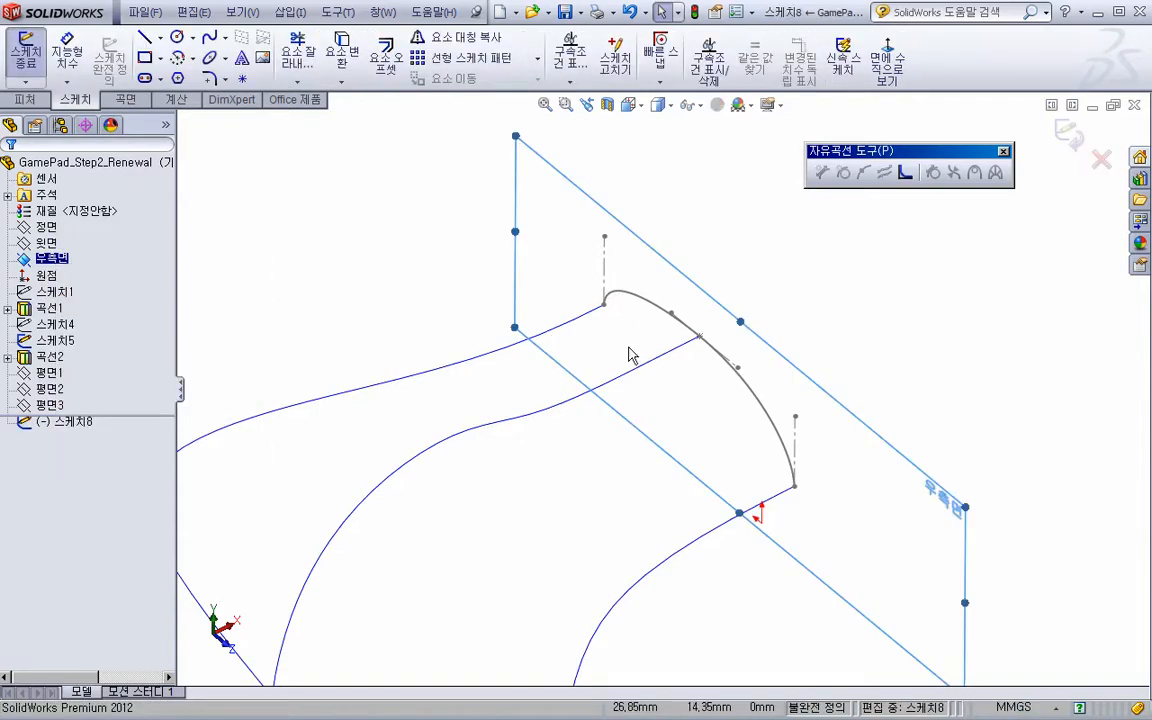
click(649, 313)
click(341, 76)
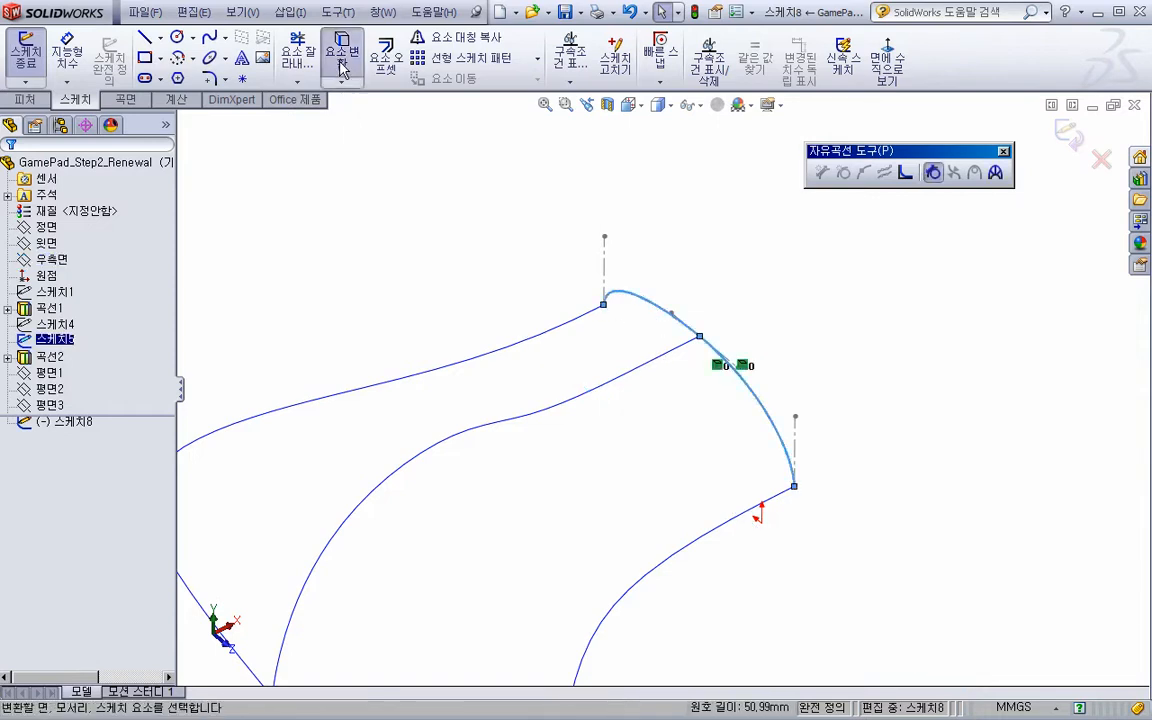
Draw a vertical construction line upward from the point where the middle curve meets the converted end profile
scroll(724, 314, down, 1)
key(s)
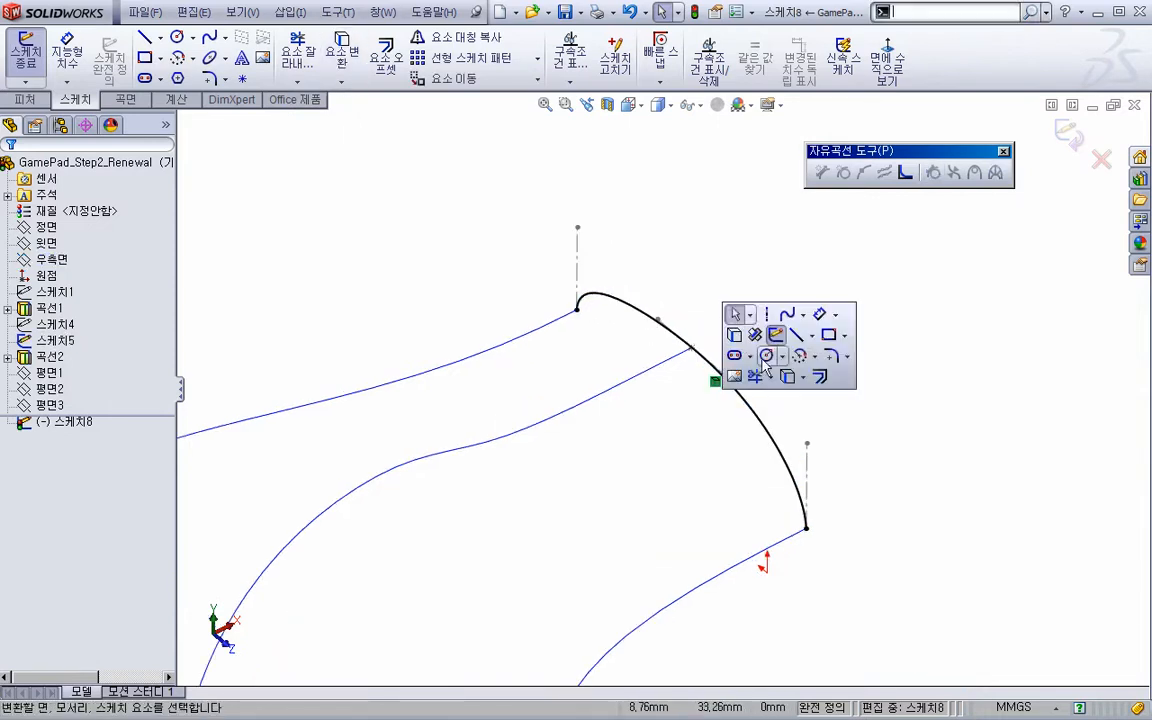
click(753, 314)
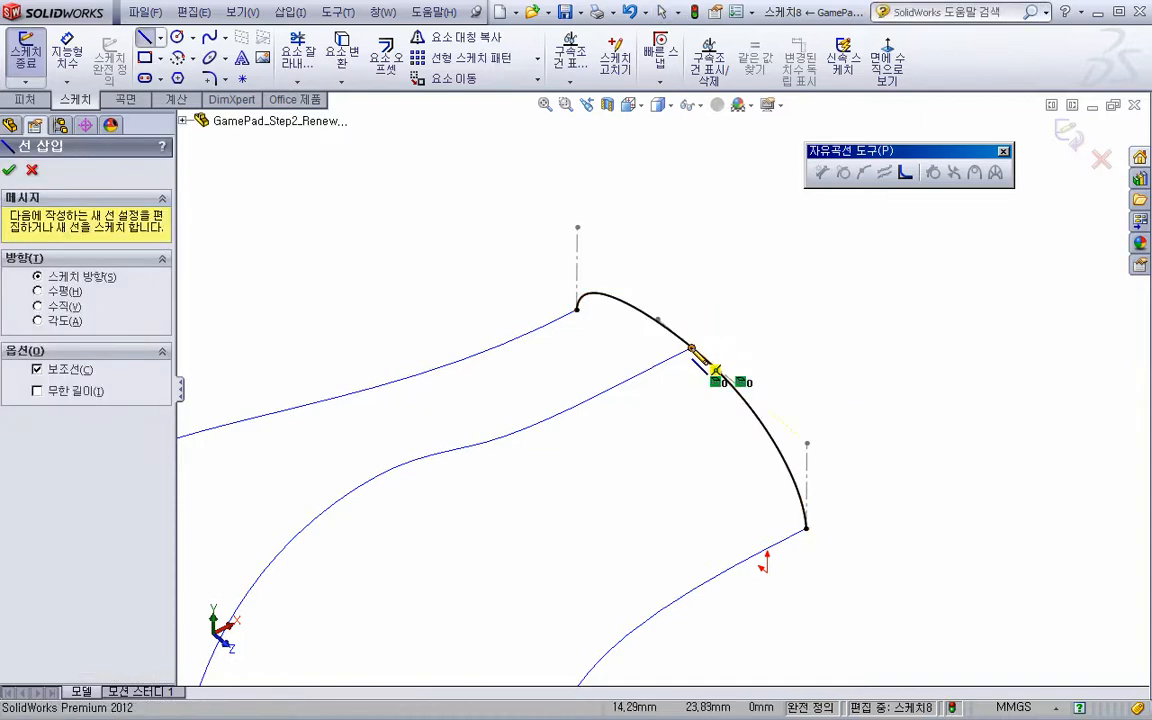
click(691, 347)
click(692, 300)
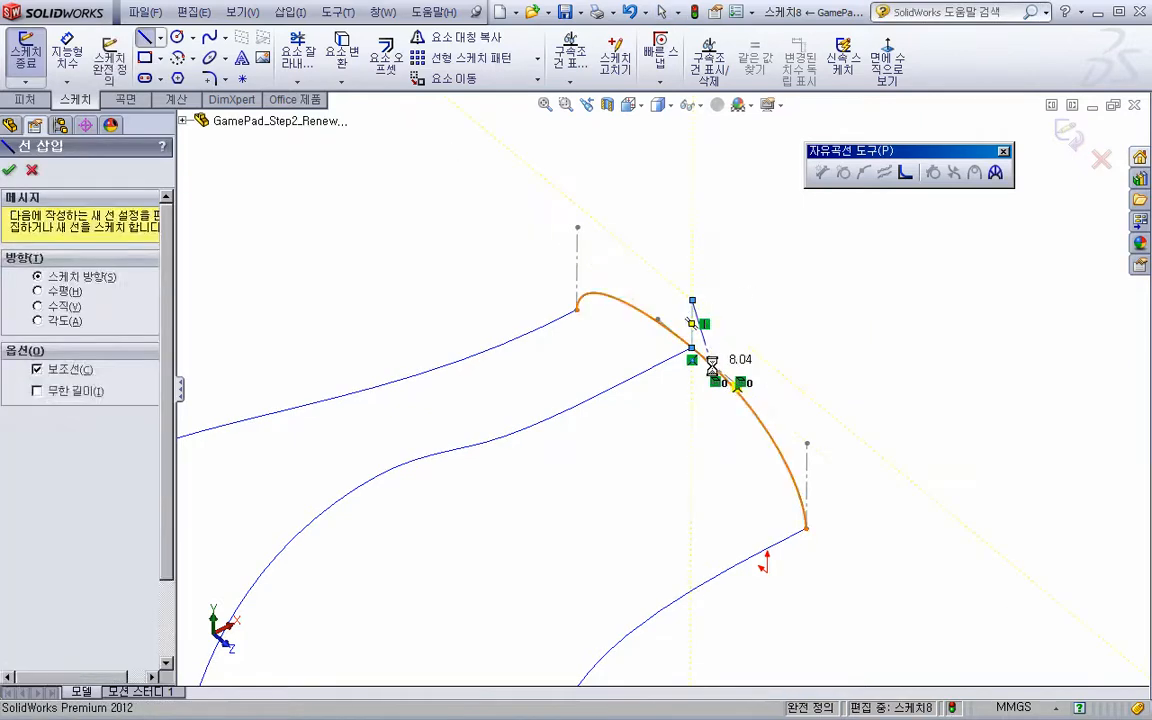
key(Escape)
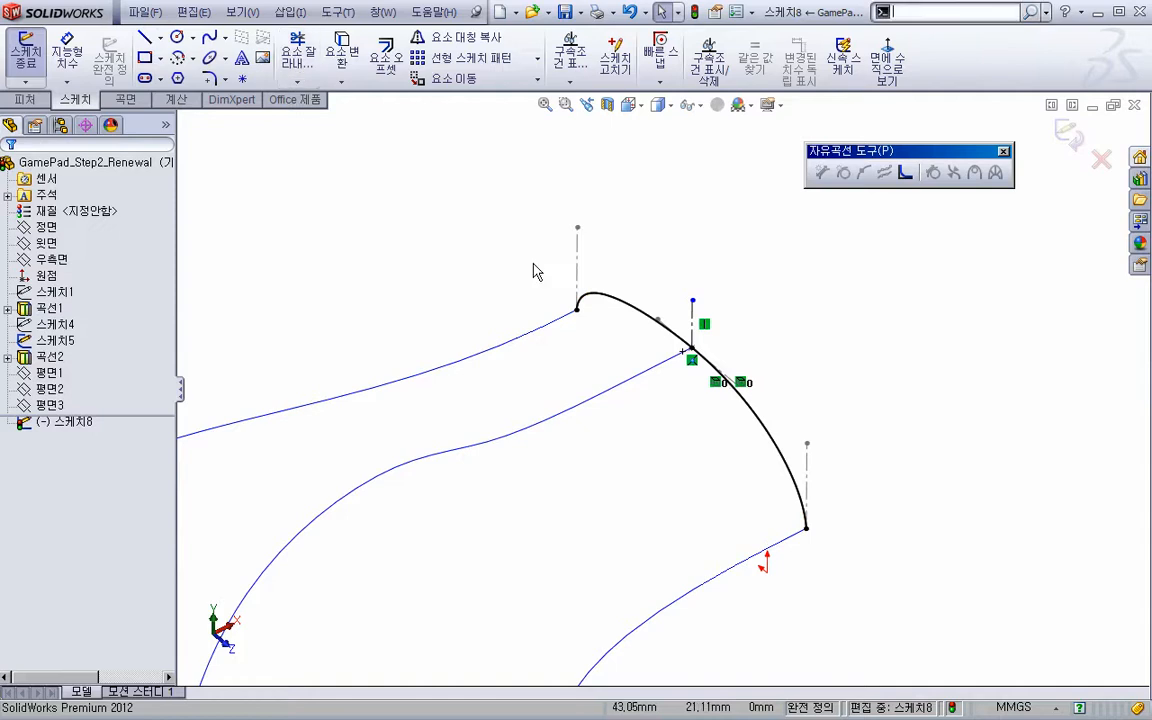
Trim away the lower part of the converted profile beyond the middle curve using the nearest-trim option (근접 잘라내기), and exit the sketch
key(s)
click(567, 312)
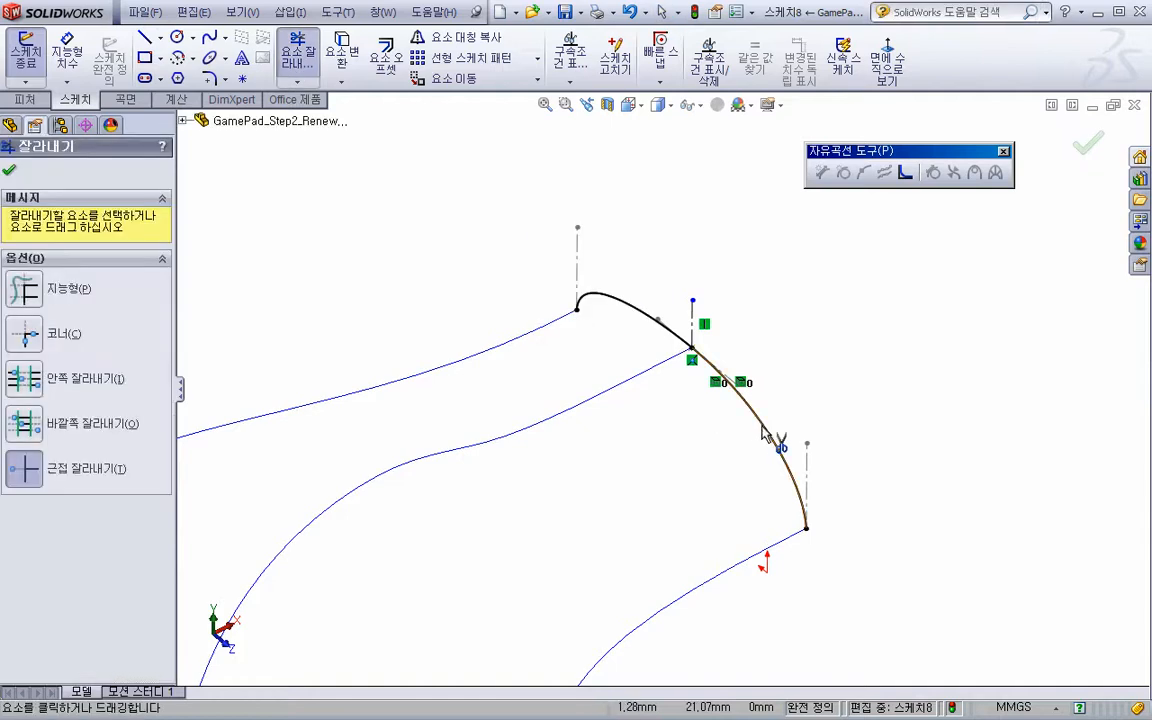
click(1088, 145)
middle_drag(818, 350, 1064, 128)
click(1066, 130)
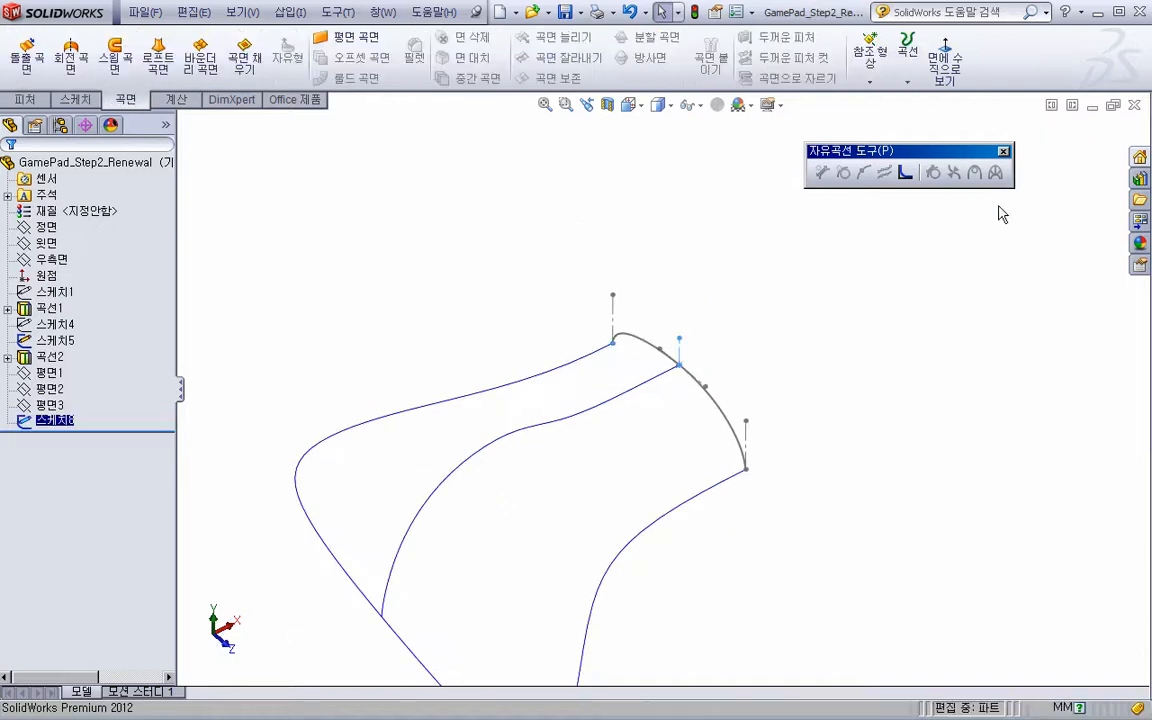
Start a new sketch on the offset plane 평면1
ctrl+middle_drag(679, 437, 712, 391)
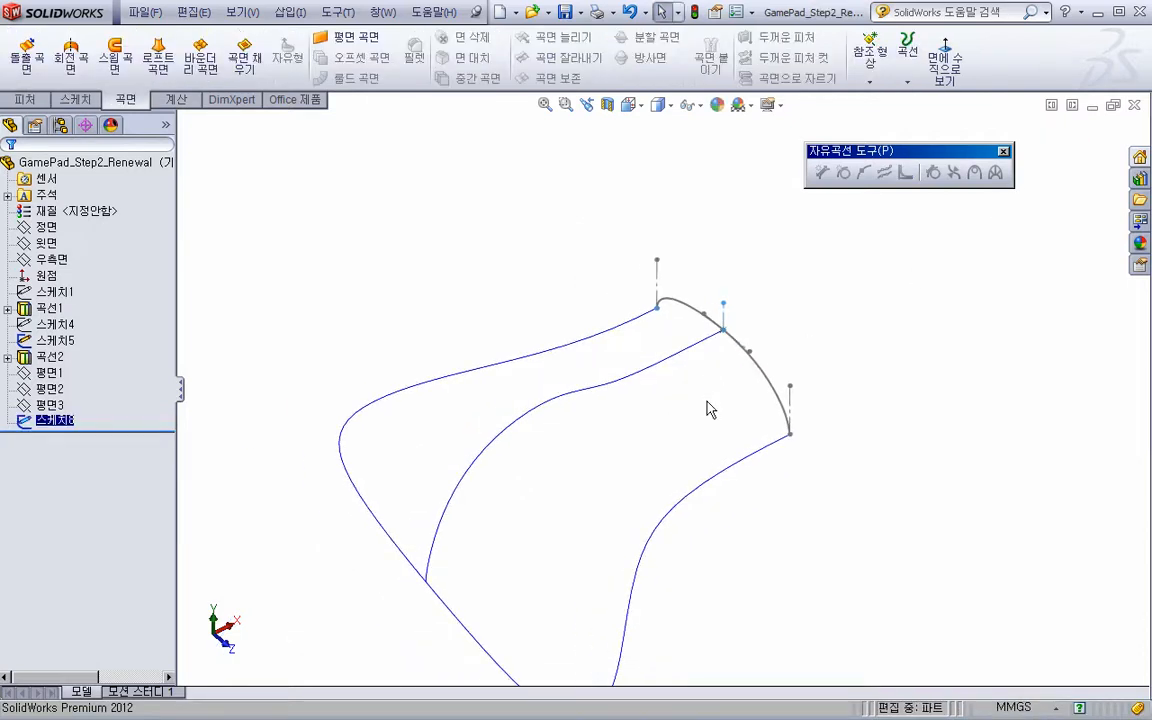
click(48, 374)
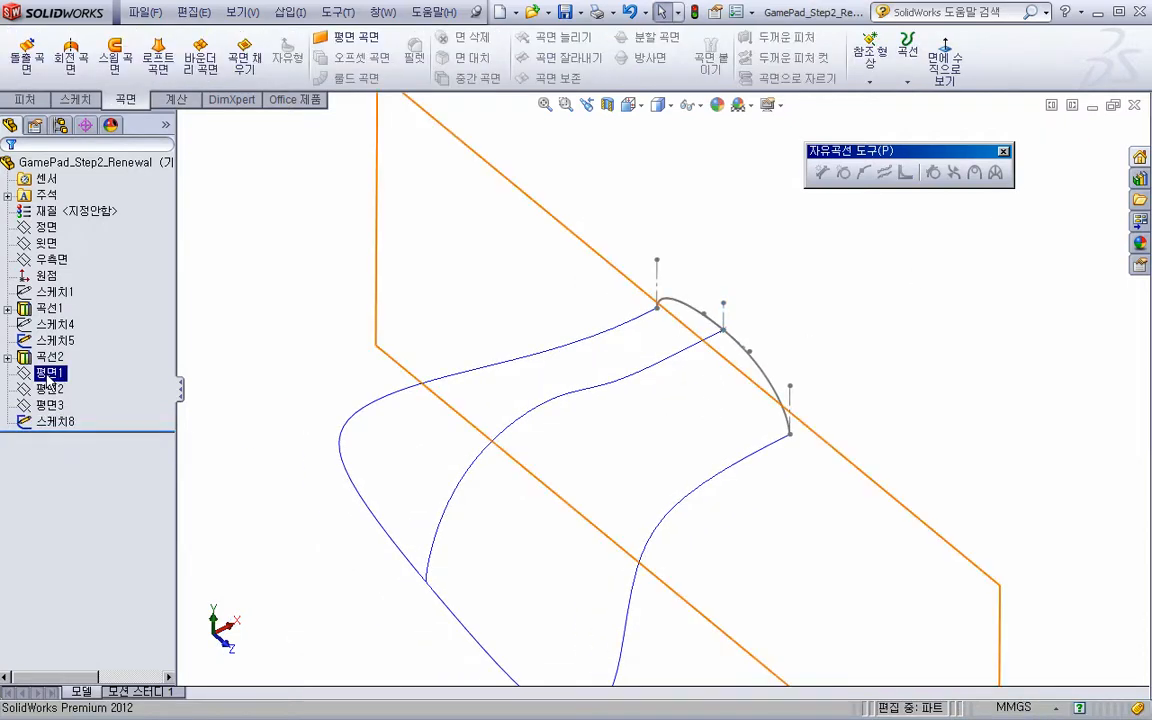
right_click(47, 378)
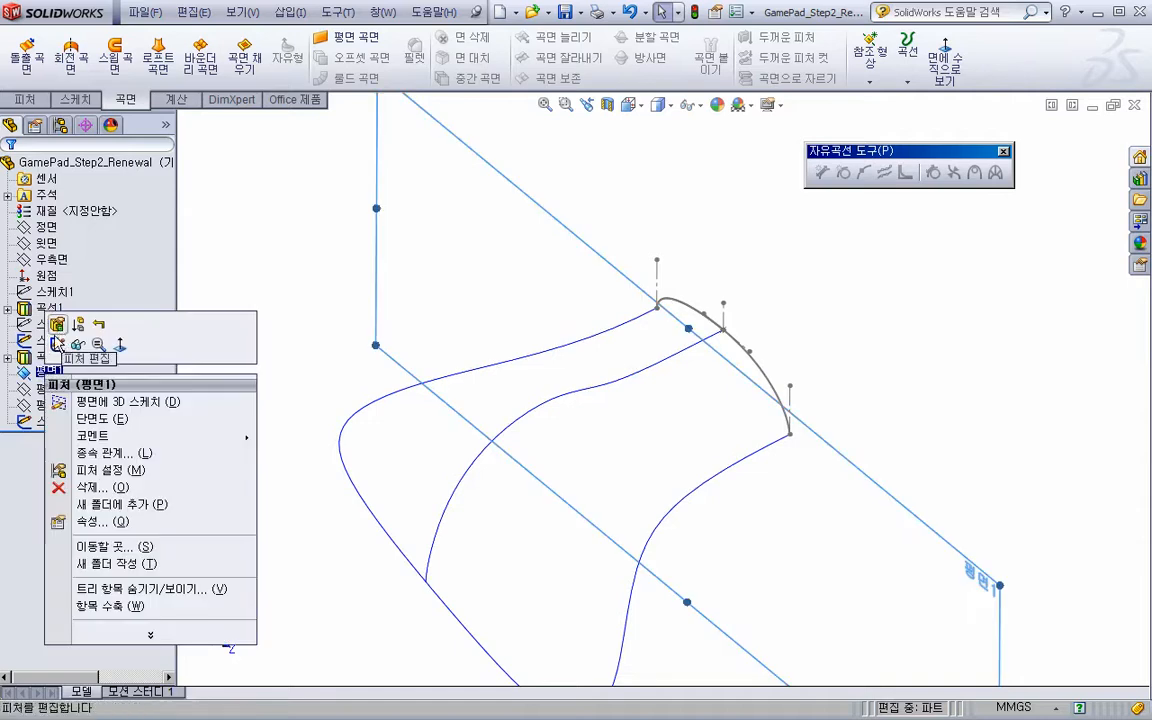
click(54, 330)
mouse_move(560, 455)
middle_down()
mouse_move(555, 427)
mouse_move(578, 450)
mouse_move(563, 448)
mouse_move(617, 327)
middle_up()
scroll(620, 316, down, 2)
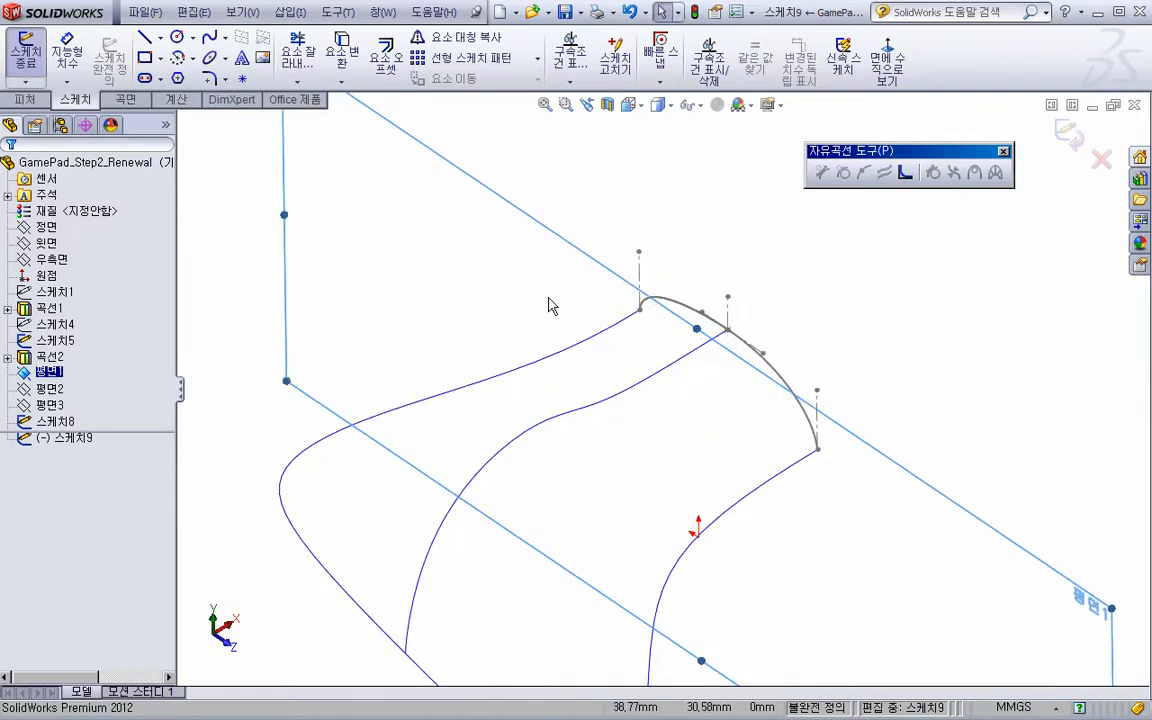
Draw a two-point spline on 평면1, running from near the outer curve to near the middle curve
key(s)
click(632, 331)
middle_drag(617, 347, 548, 318)
middle_drag(555, 268, 533, 298)
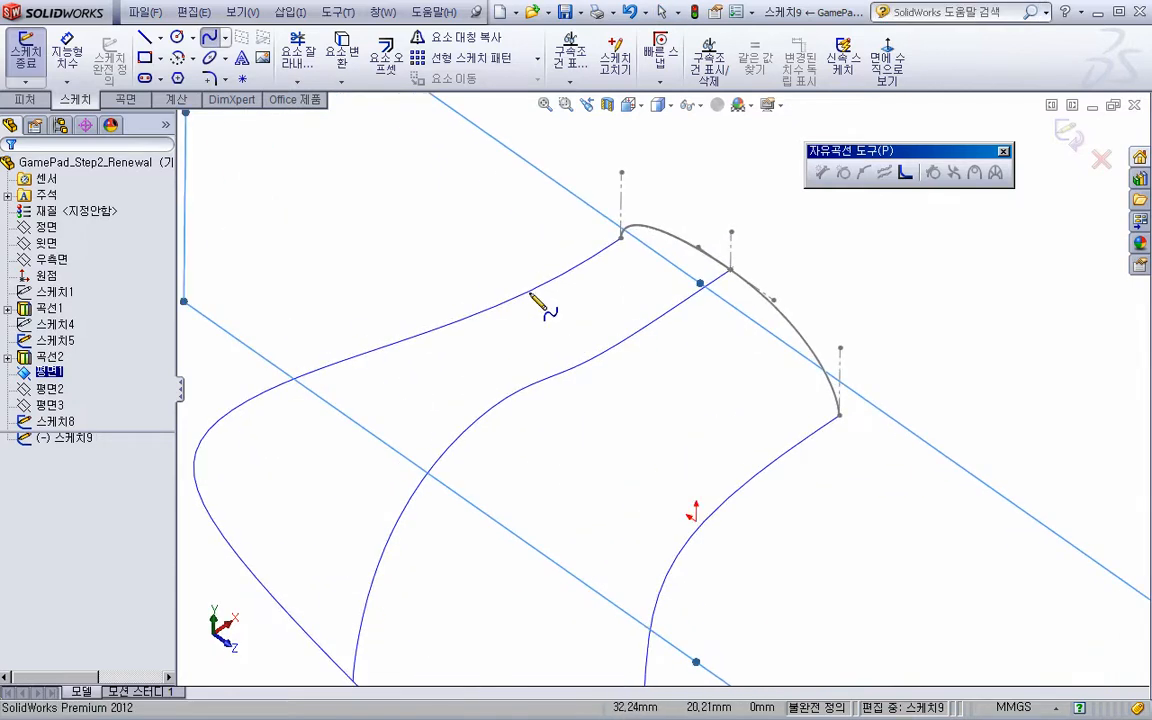
click(529, 294)
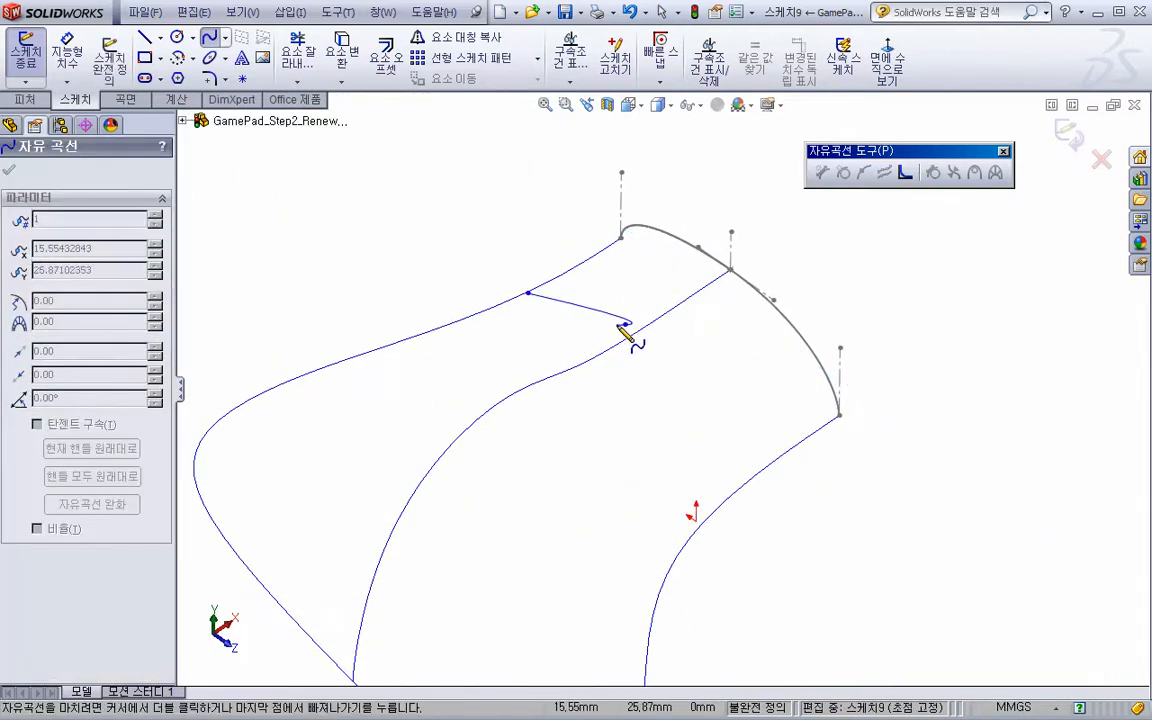
double_click(624, 327)
ctrl+middle_drag(545, 334, 555, 370)
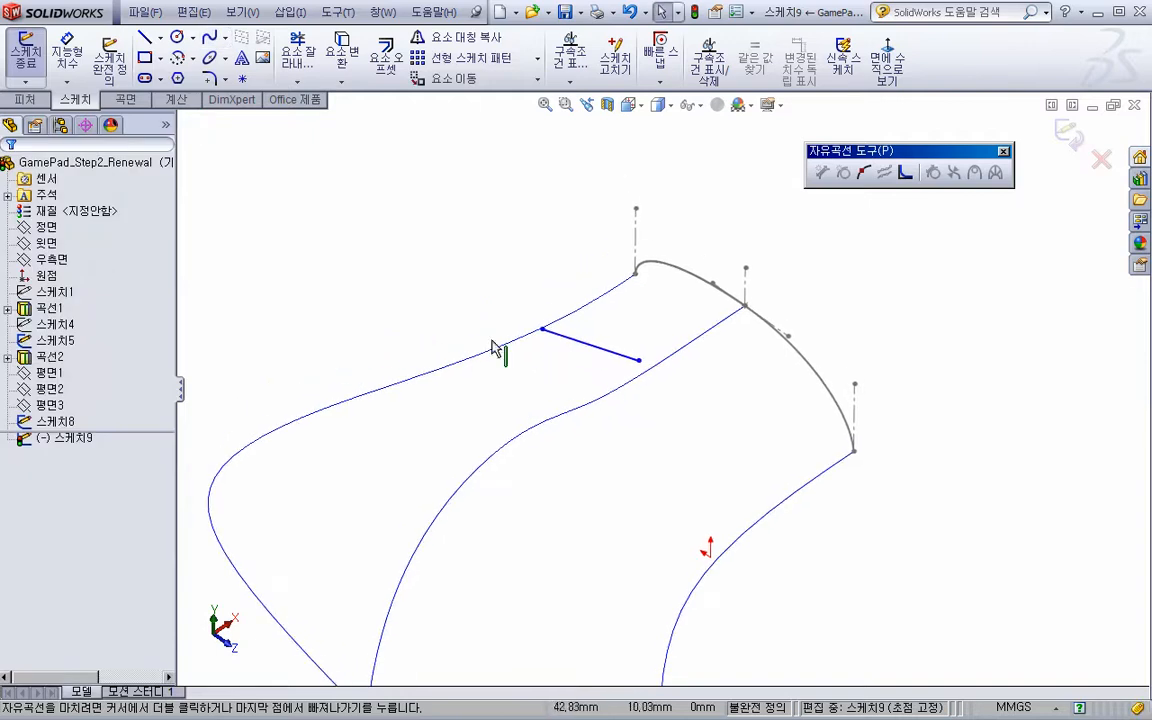
Show 평면1 and add a pierce relation (관통) between the spline's start point and the outer curve
right_click(75, 372)
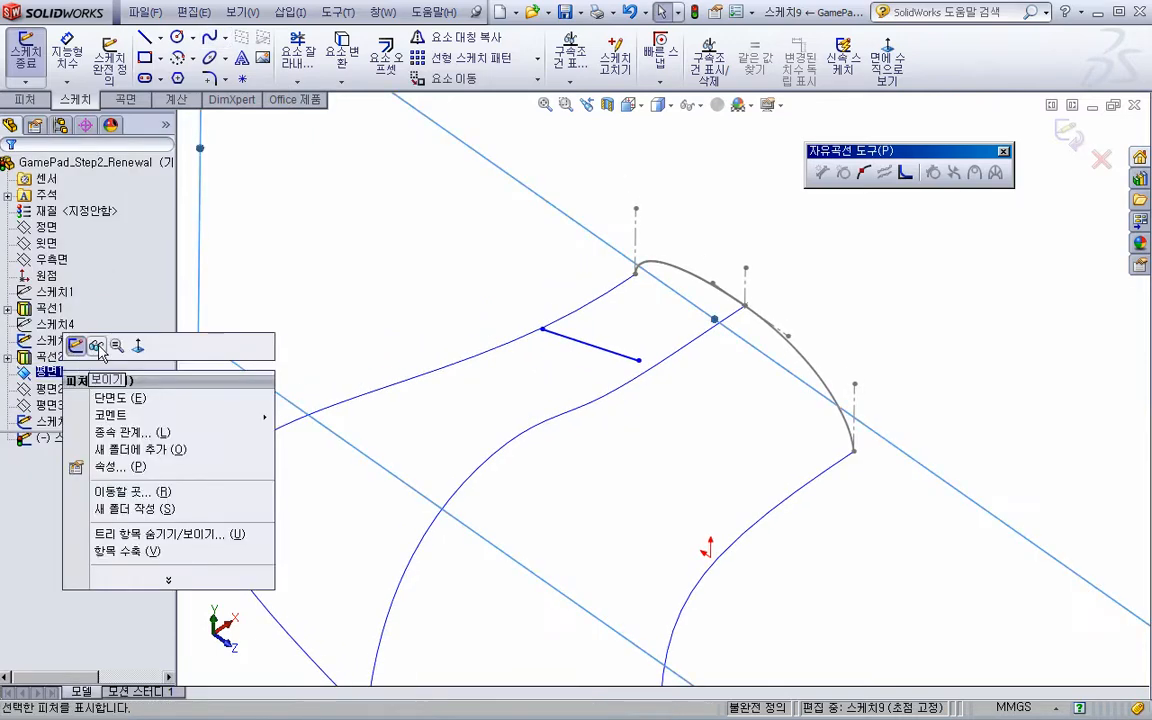
key(Escape)
middle_drag(522, 360, 557, 317)
scroll(557, 317, down, 3)
click(624, 333)
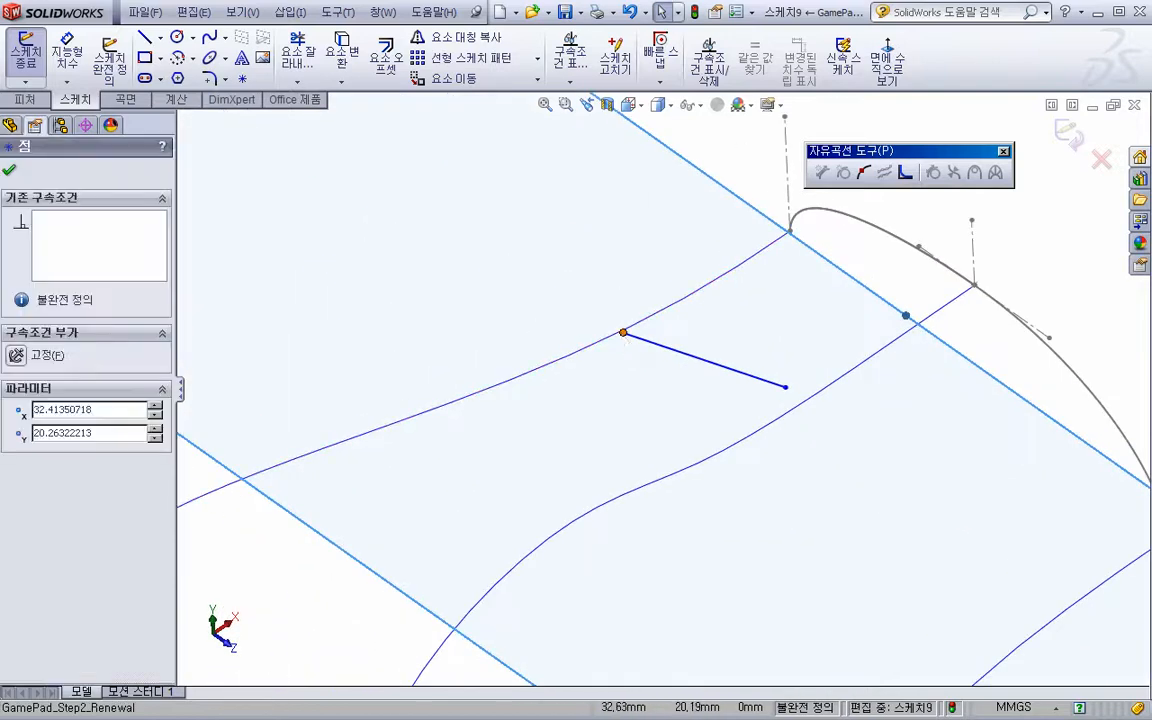
ctrl+click(598, 345)
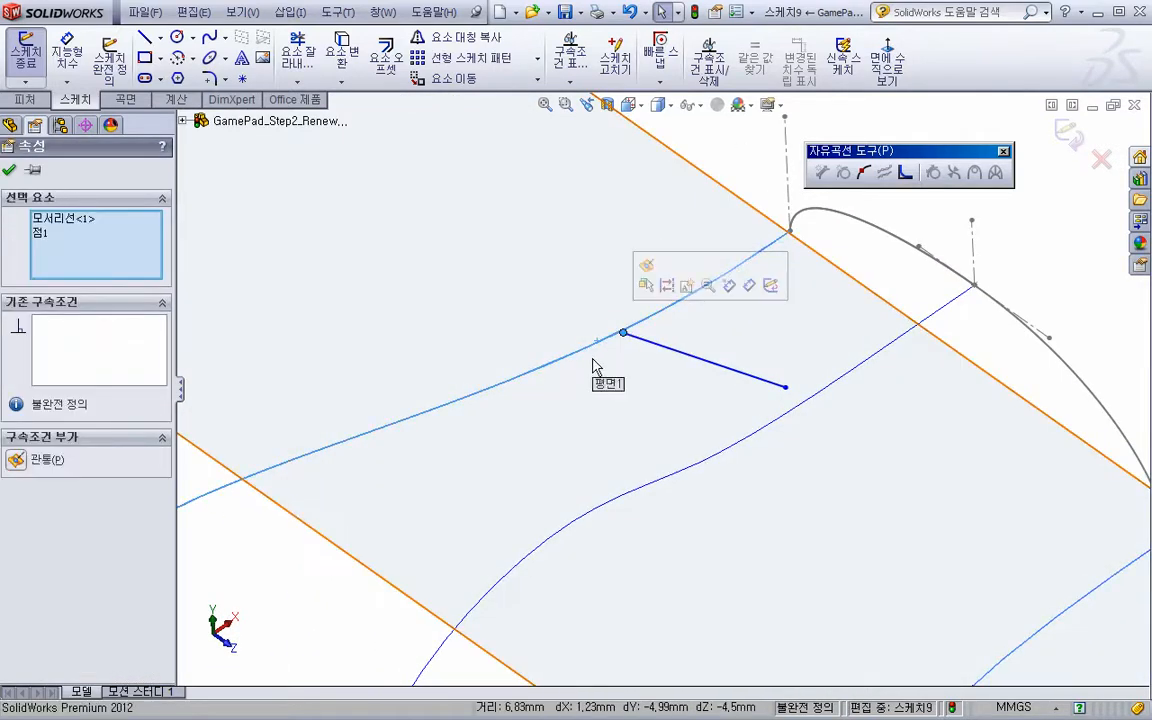
scroll(595, 367, up, 1)
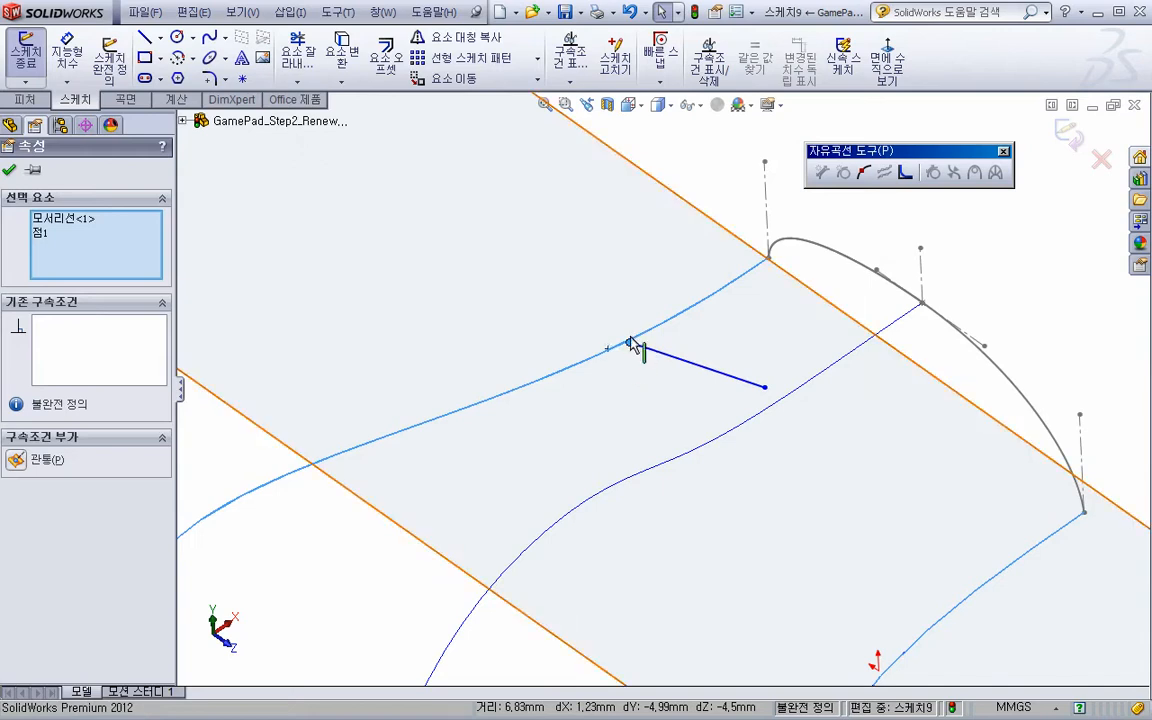
click(24, 465)
key(Escape)
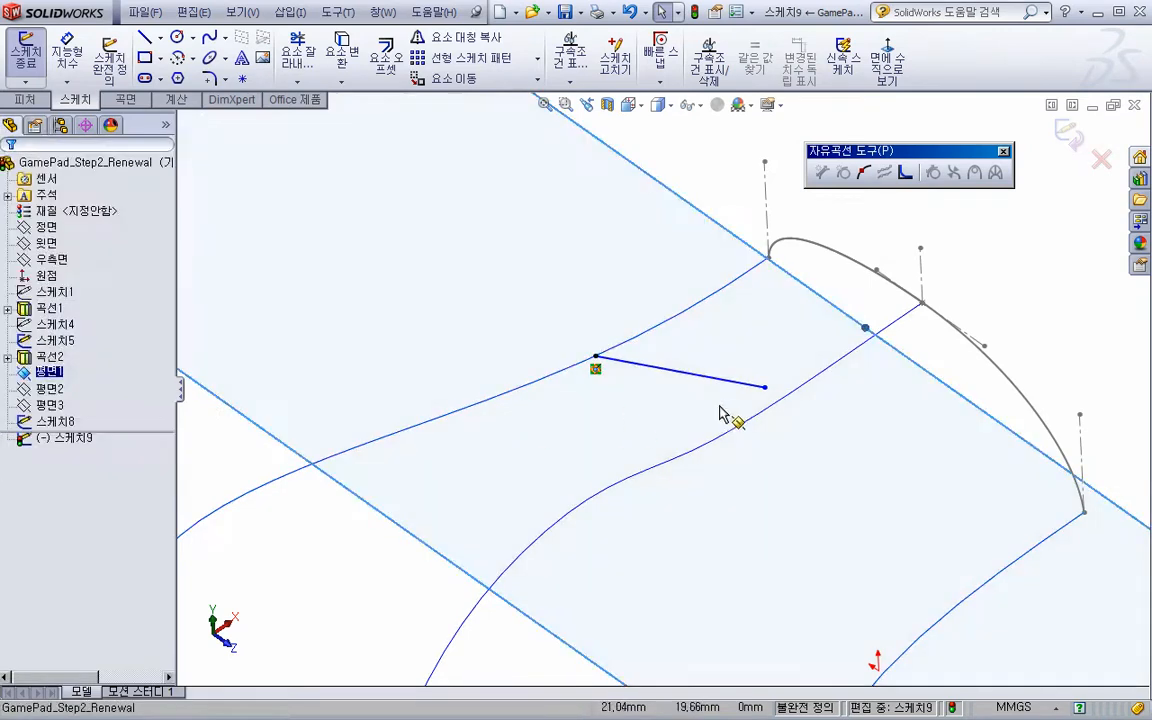
Add a pierce relation (관통) between the spline's other endpoint and the middle curve
click(765, 388)
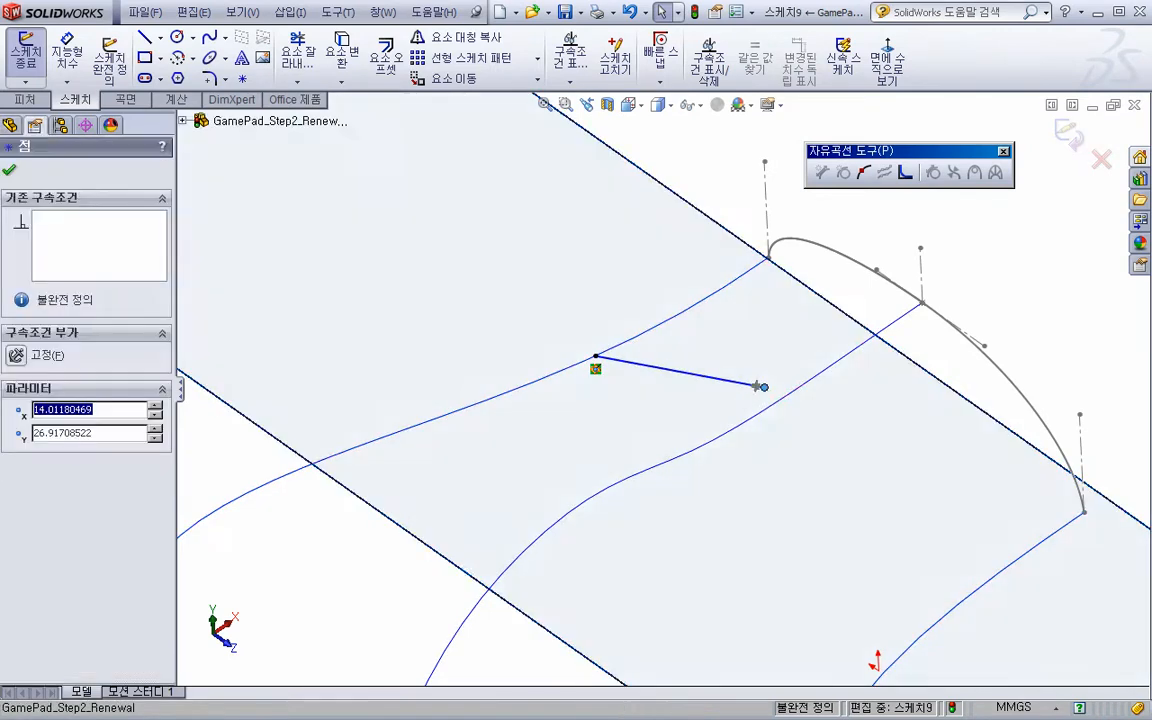
ctrl+click(752, 421)
click(800, 343)
mouse_move(797, 378)
middle_down()
mouse_move(774, 450)
mouse_move(488, 491)
mouse_move(517, 455)
mouse_move(532, 468)
mouse_move(537, 424)
mouse_move(517, 483)
middle_up()
scroll(575, 470, down, 2)
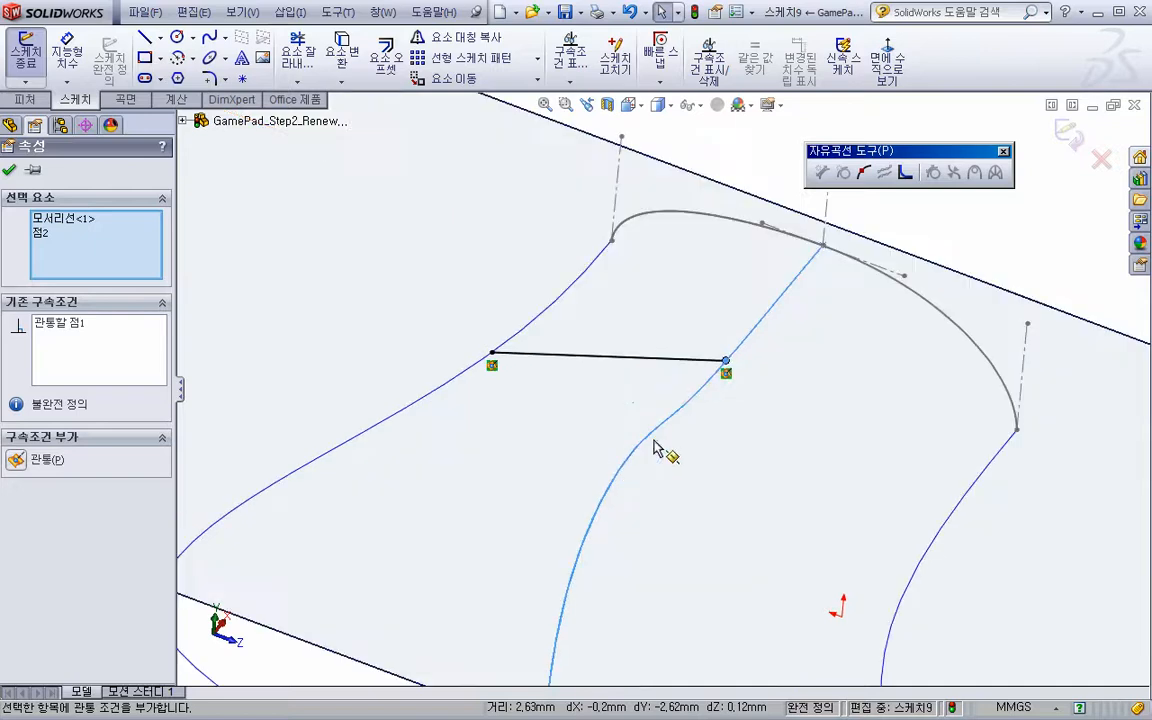
click(735, 453)
Draw a horizontal construction line about 6.2 mm long from the spline's end on the middle curve
key(s)
key(l)
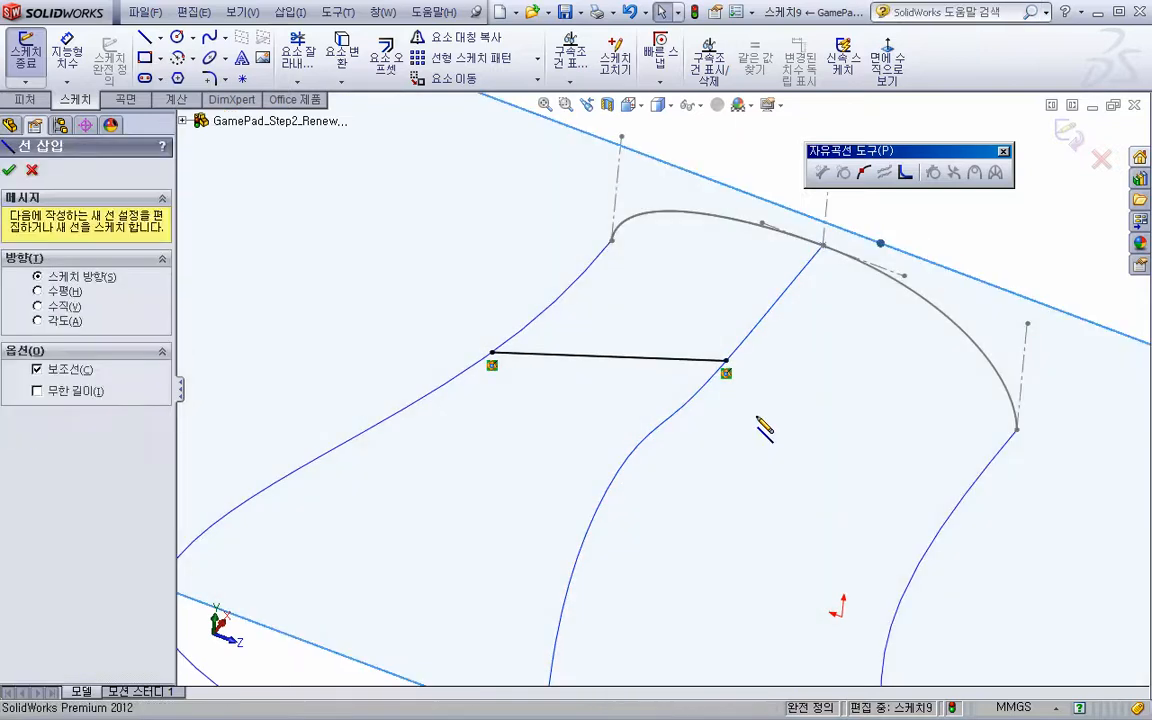
click(726, 360)
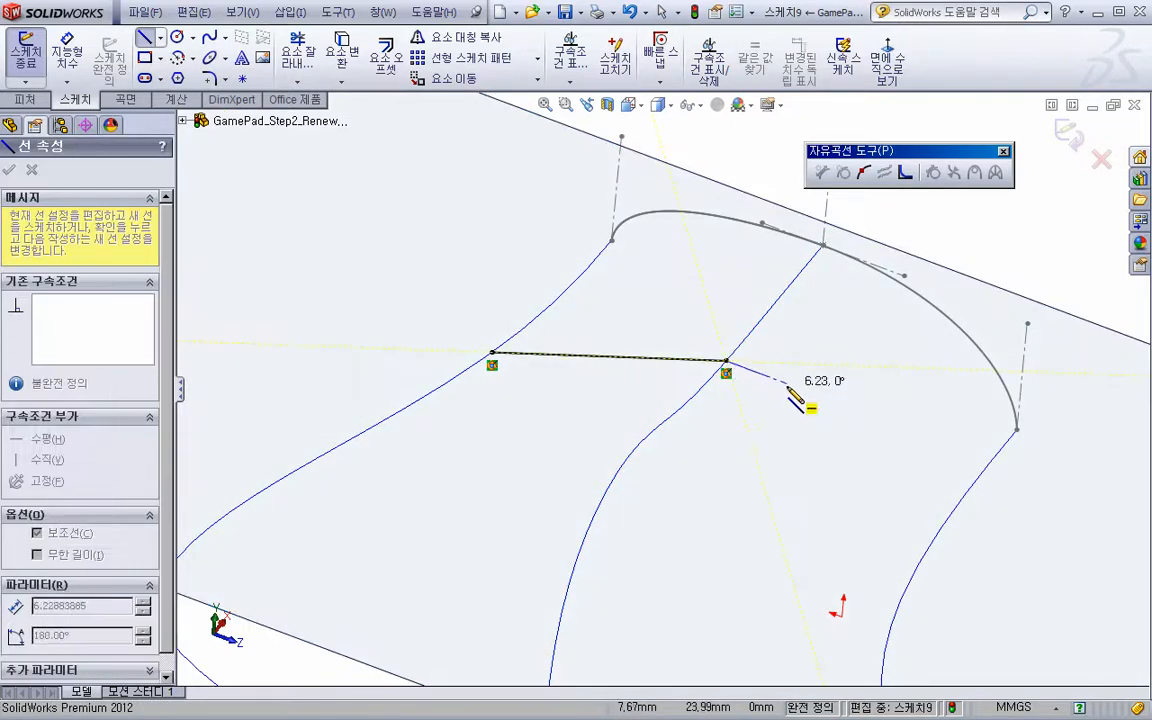
click(788, 384)
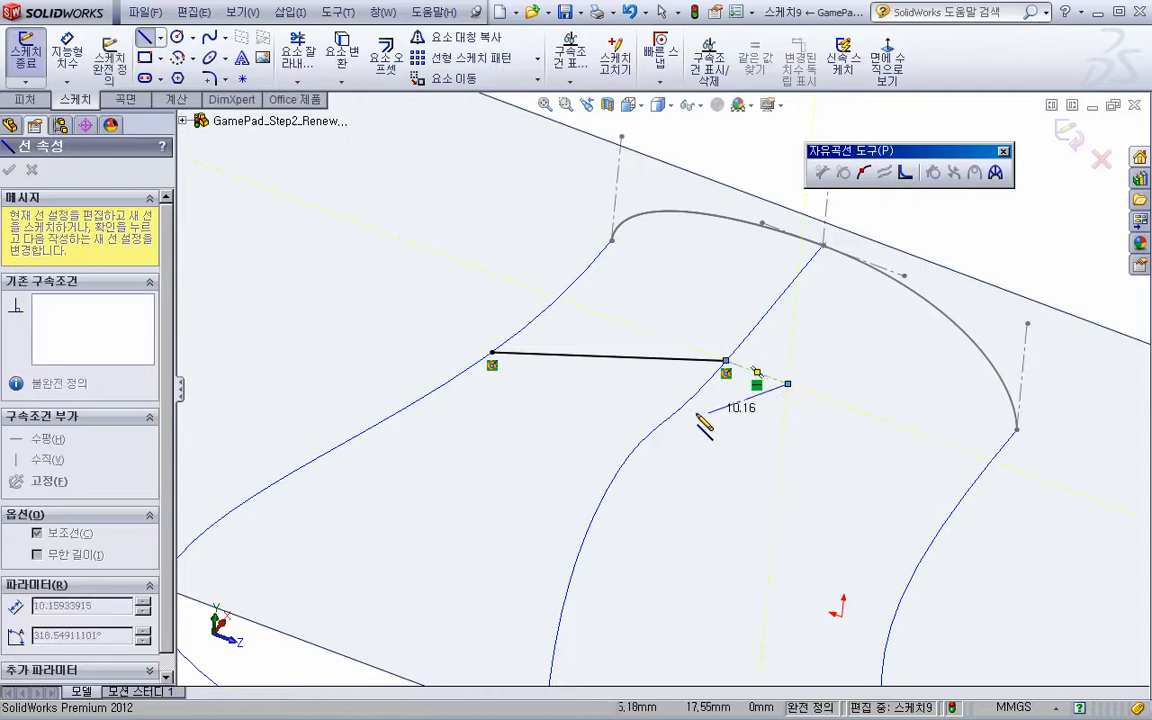
key(Escape)
Draw a vertical construction line about 5.7 mm long downward from the spline's start on the outer curve
click(555, 417)
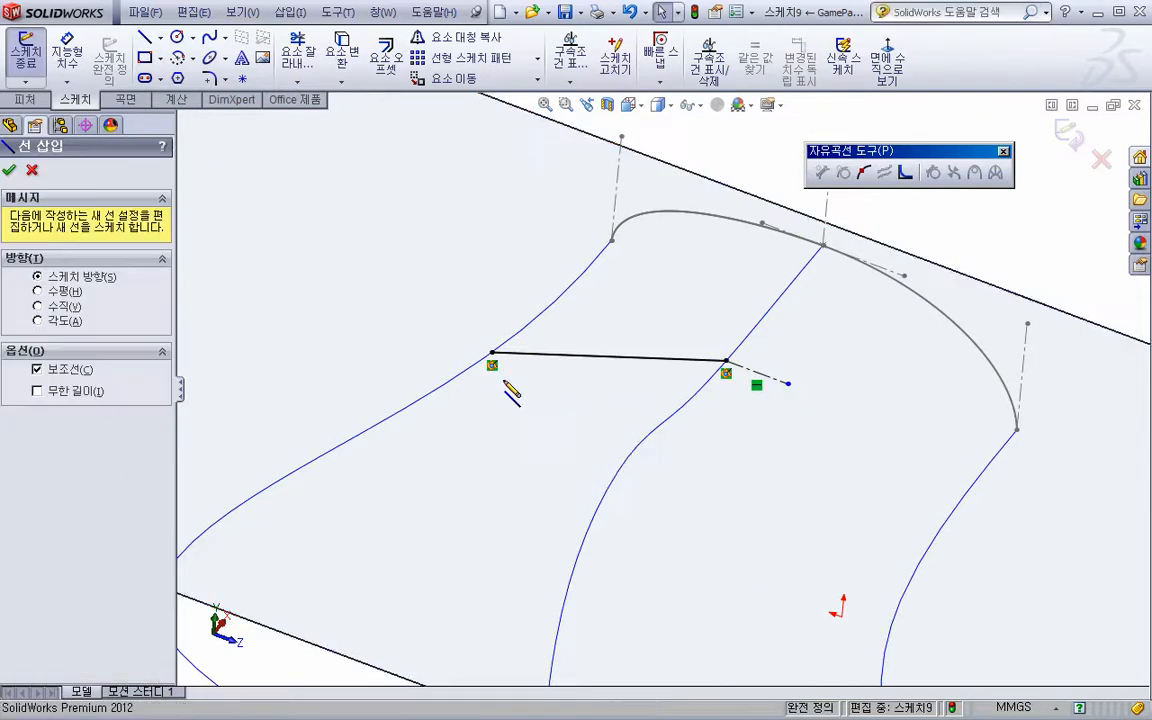
click(492, 352)
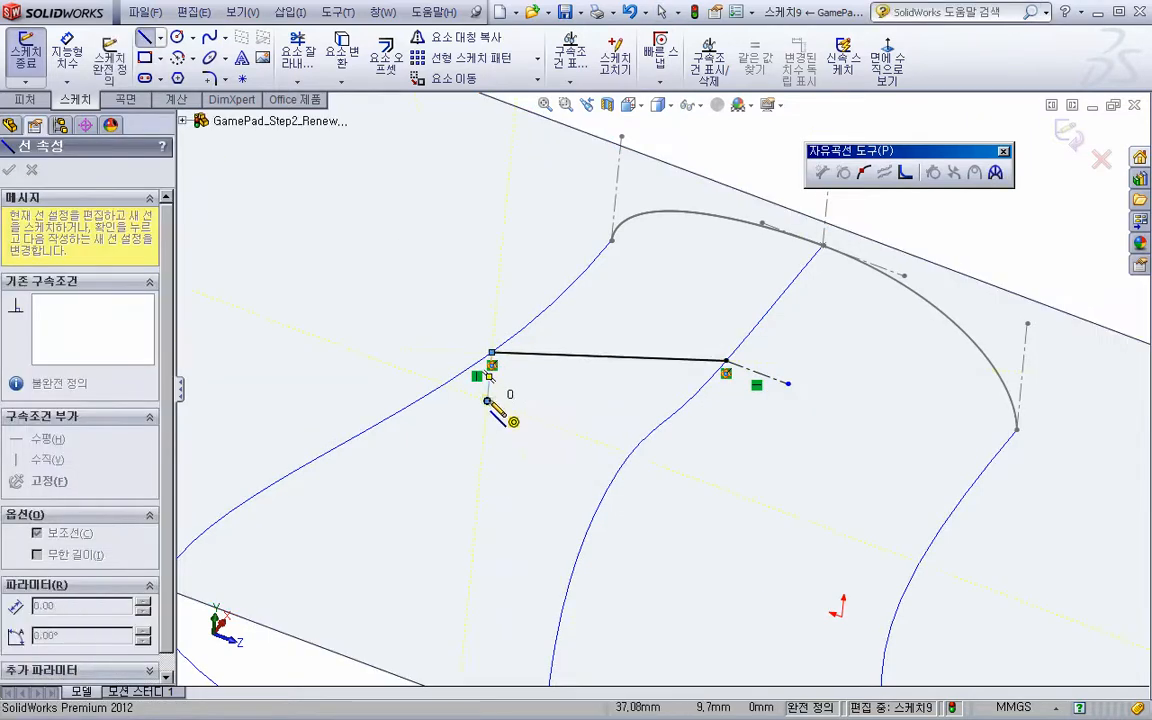
scroll(440, 362, down, 4)
double_click(539, 441)
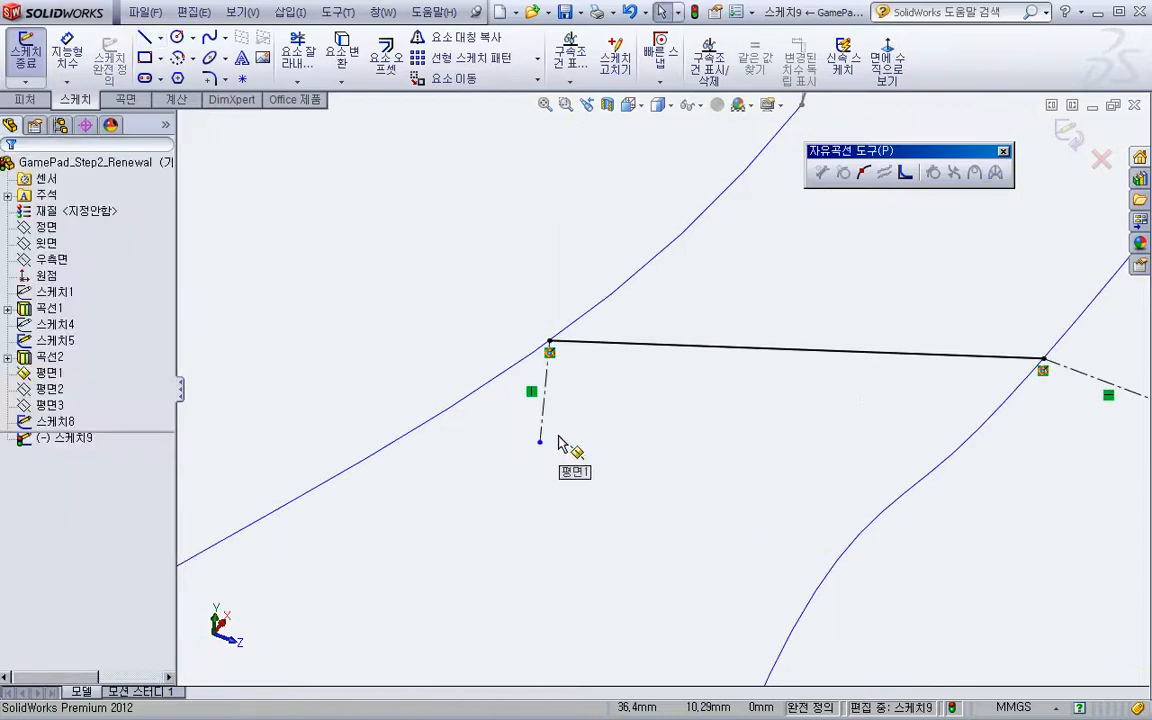
Draw a slanted construction line downward from the spline's start point, about 22° from the vertical construction line
key(s)
click(604, 452)
click(549, 342)
double_click(489, 428)
Dimension the angle between the slanted and vertical construction lines as 5°
key(s)
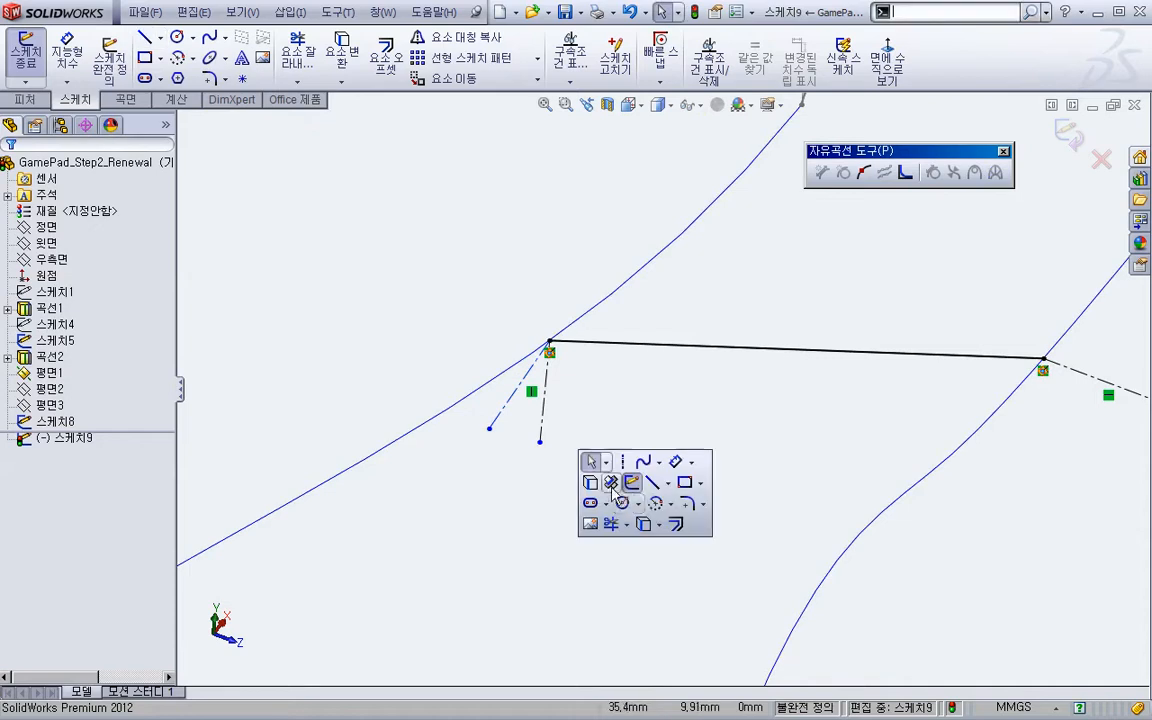
click(675, 461)
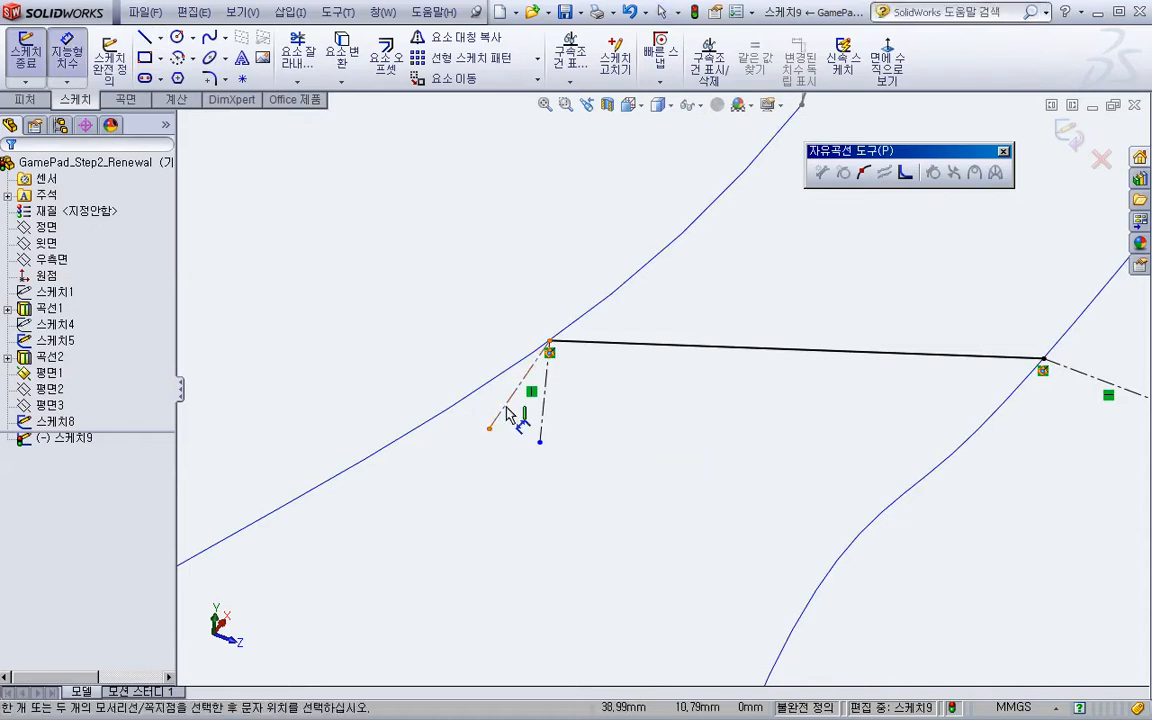
click(503, 411)
click(542, 425)
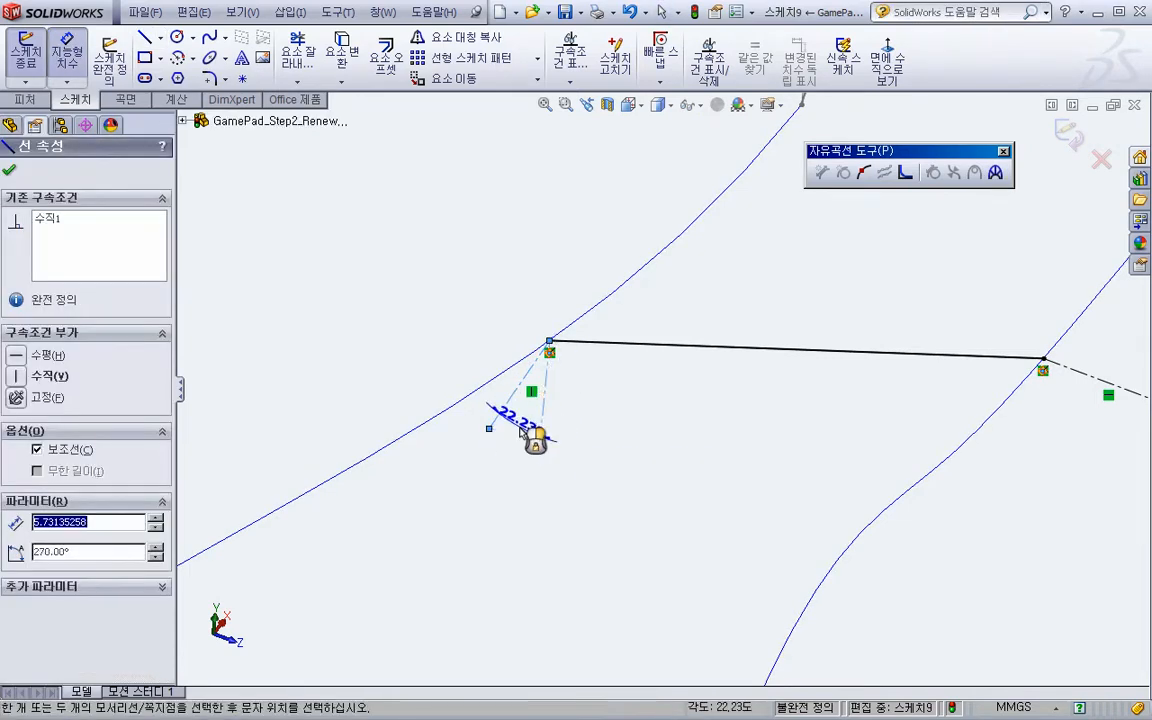
click(545, 440)
text(5)
key(Return)
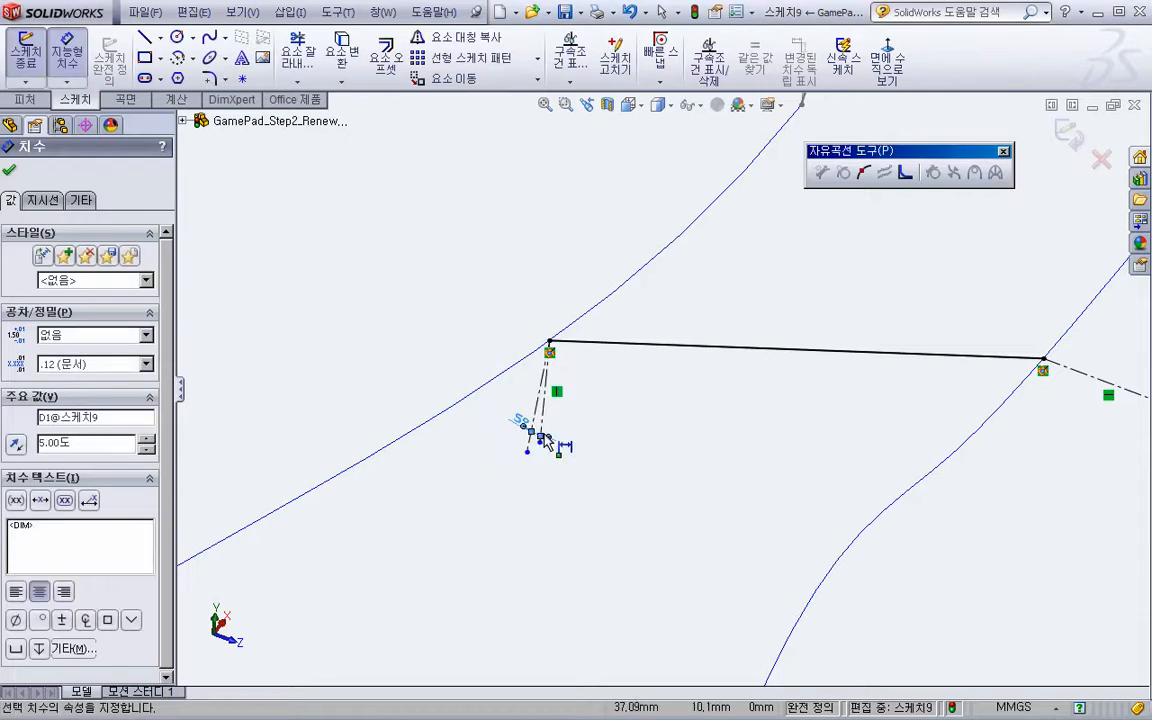
key(Escape)
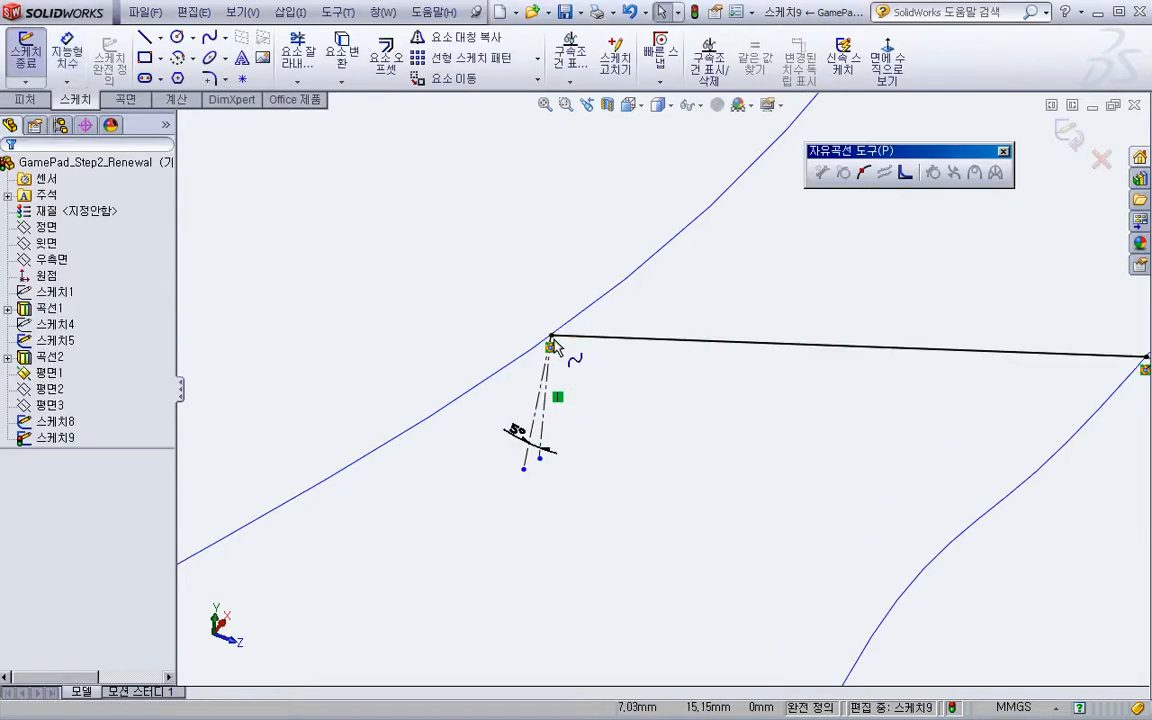
Pull out the tangent handle at the spline's start and make it collinear (동일선상) with the slanted construction line
click(551, 336)
drag(785, 344, 698, 265)
ctrl+click(541, 407)
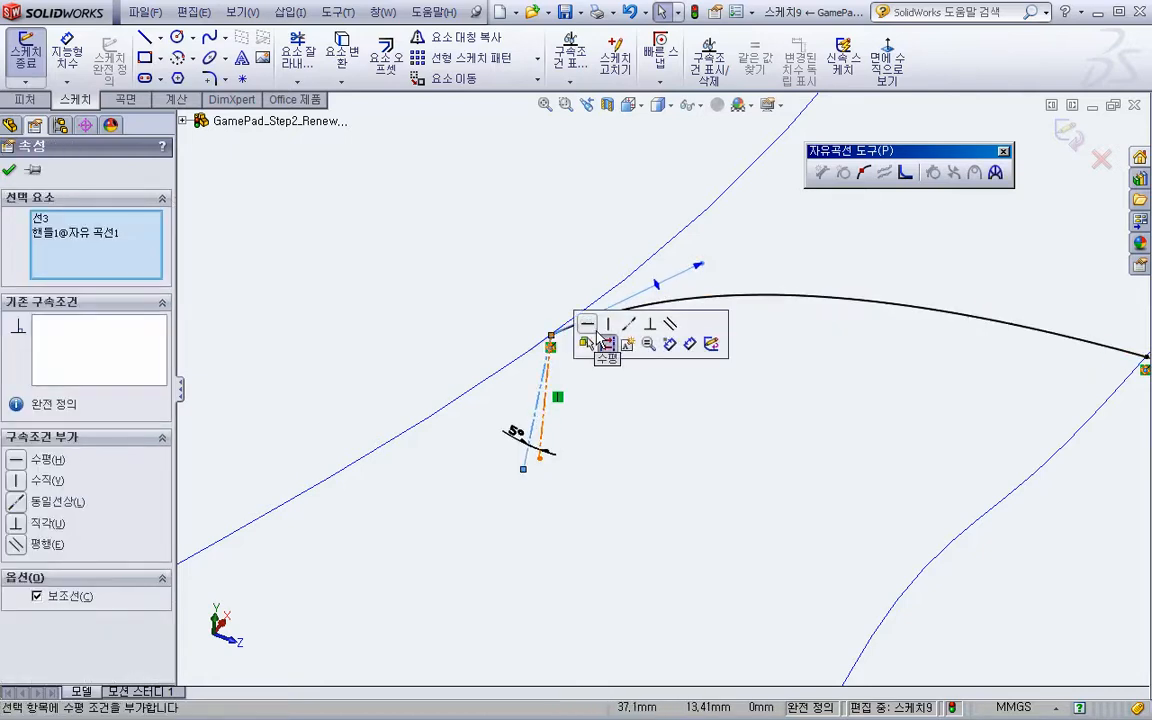
click(626, 336)
key(Escape)
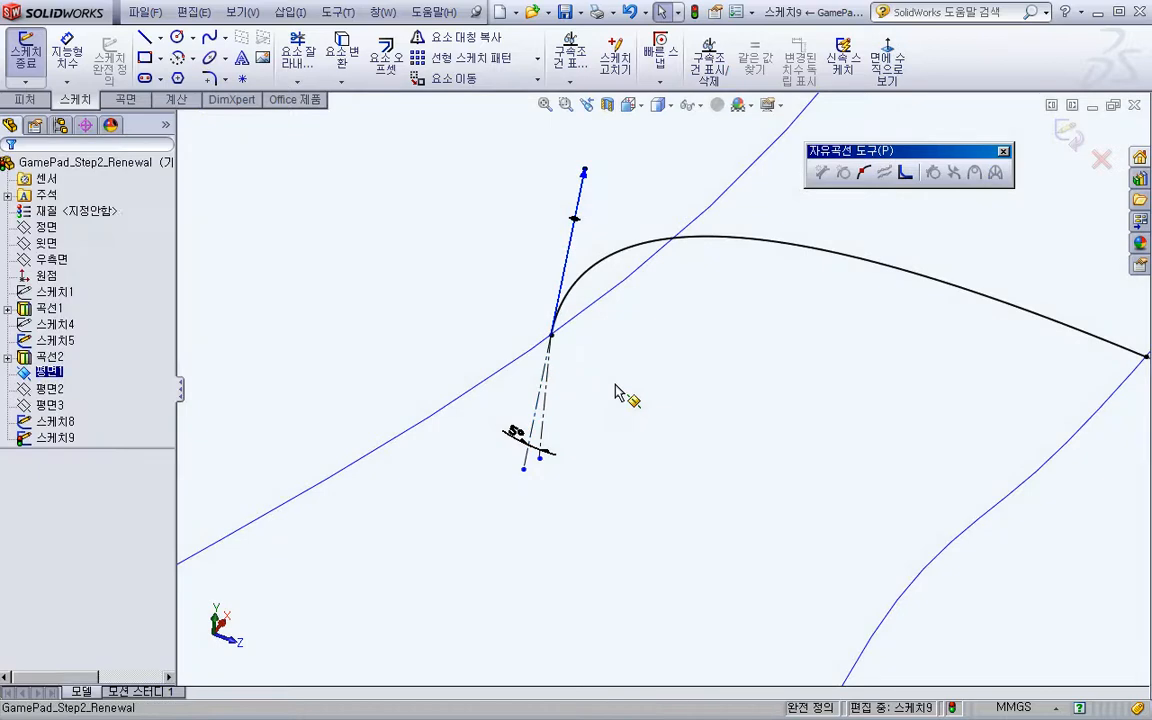
Add an equal-curvature relation (동등 곡률) between the slanted construction line and the spline
click(540, 410)
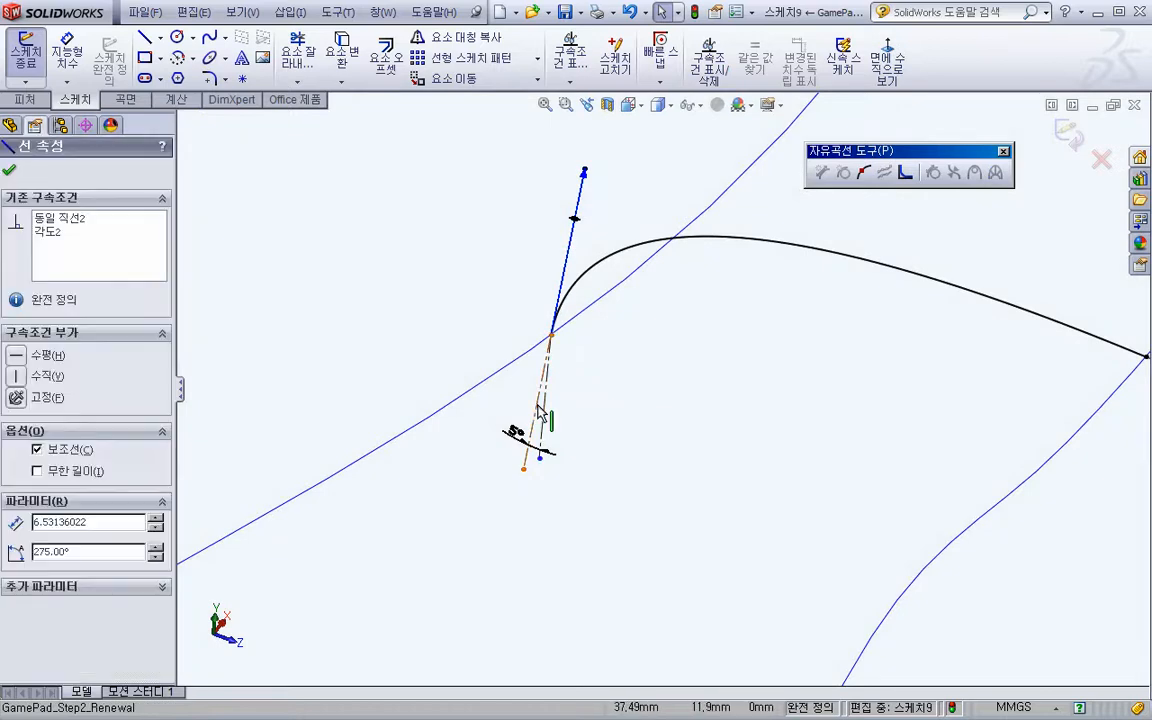
ctrl+click(580, 288)
click(663, 202)
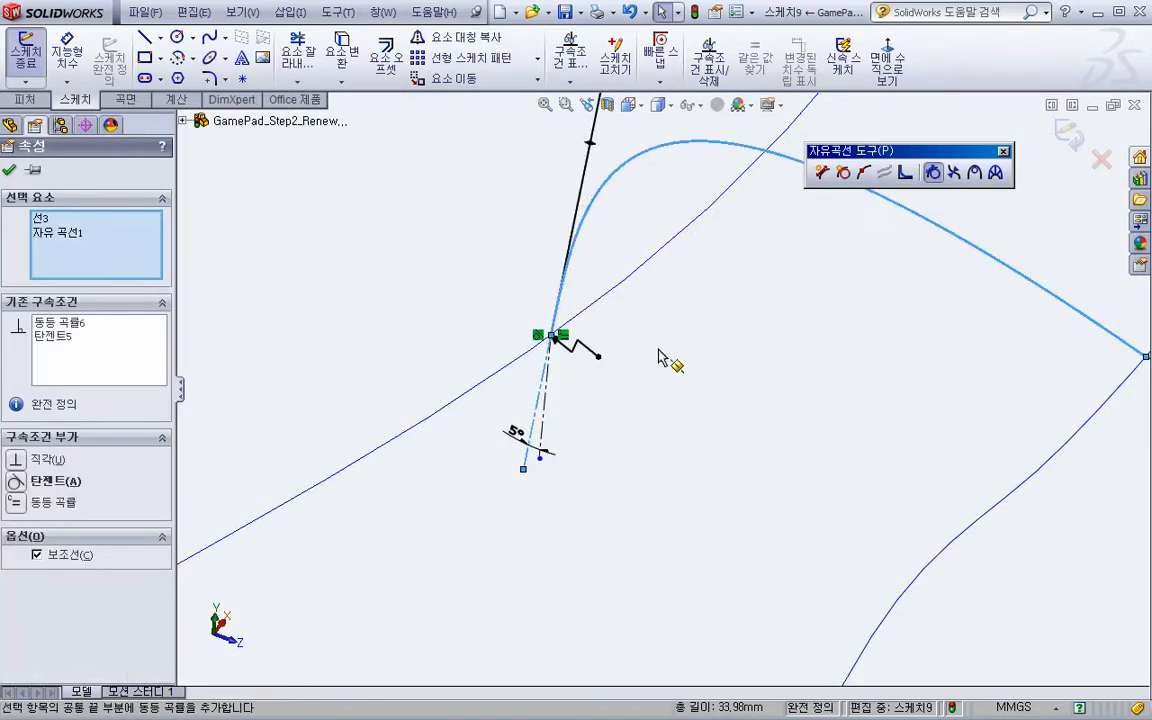
Dimension the tangent handle at the spline's start as 20 mm
click(663, 368)
scroll(660, 367, up, 3)
key(s)
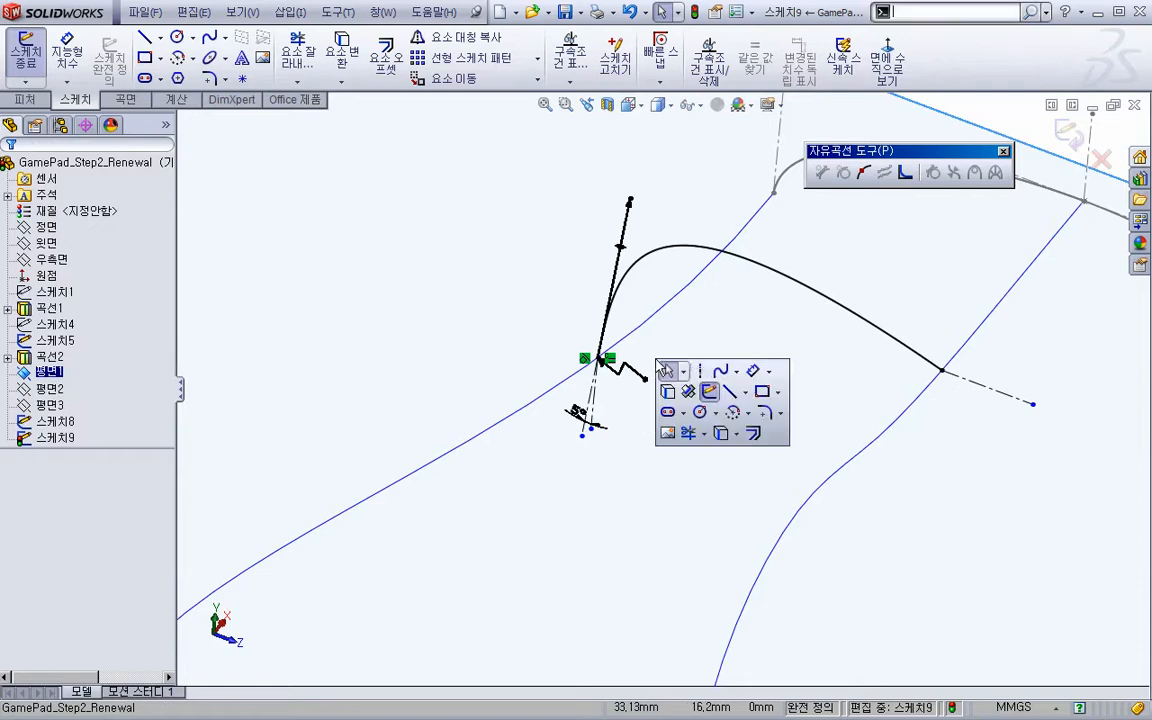
click(755, 376)
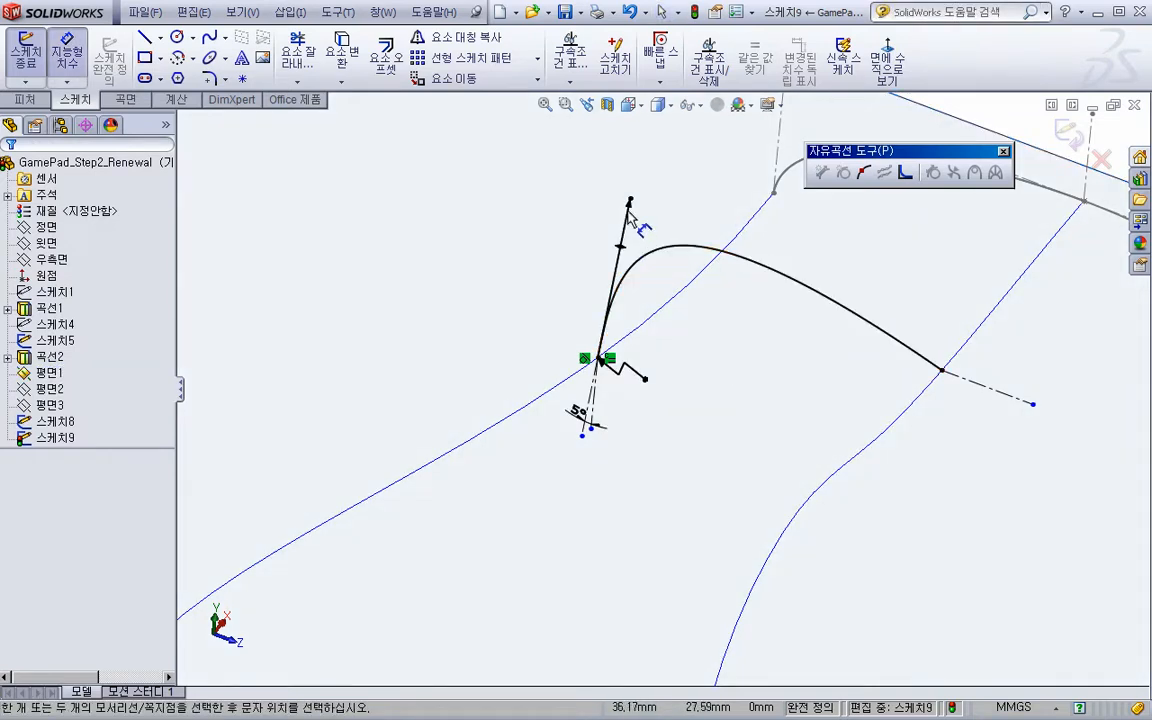
click(627, 218)
click(609, 308)
text(20)
key(Return)
scroll(661, 362, up, 2)
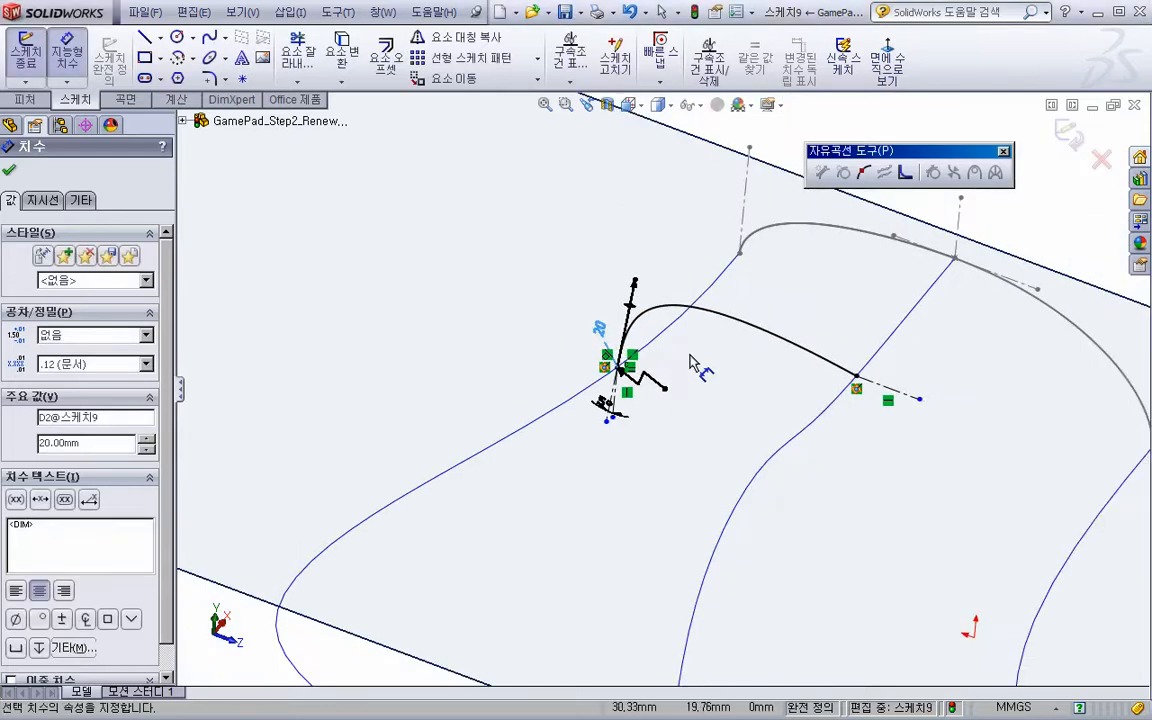
mouse_move(697, 384)
middle_down()
mouse_move(712, 432)
mouse_move(615, 409)
mouse_move(578, 311)
middle_up()
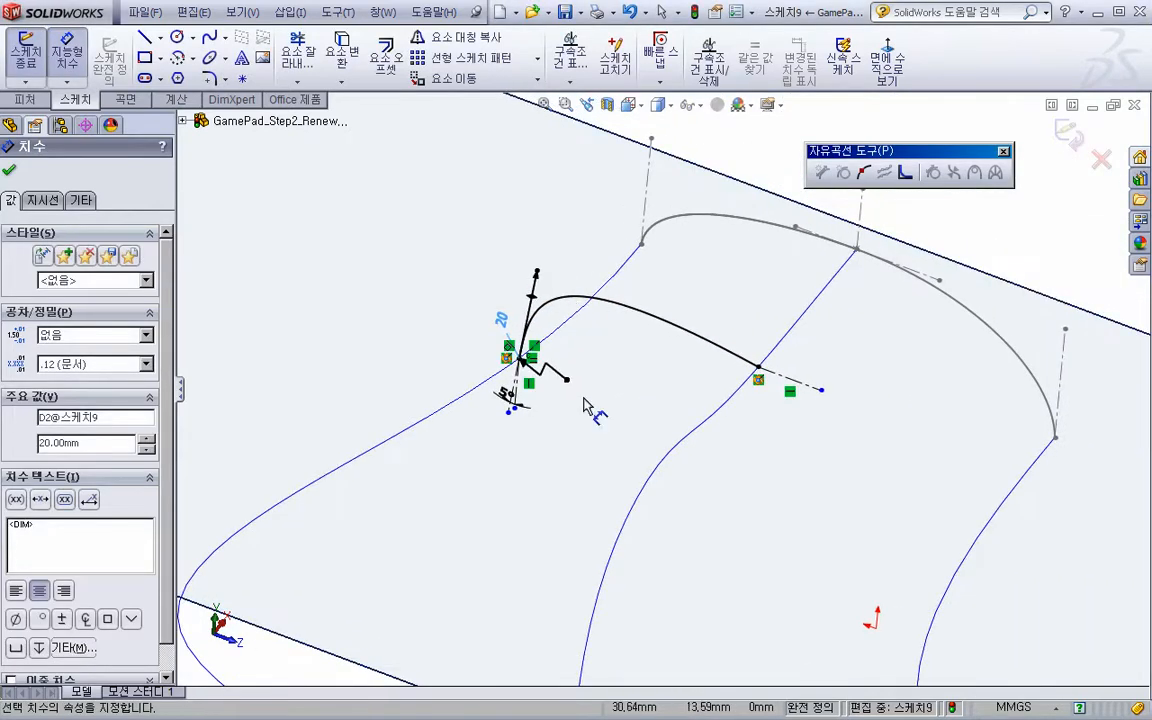
key(Escape)
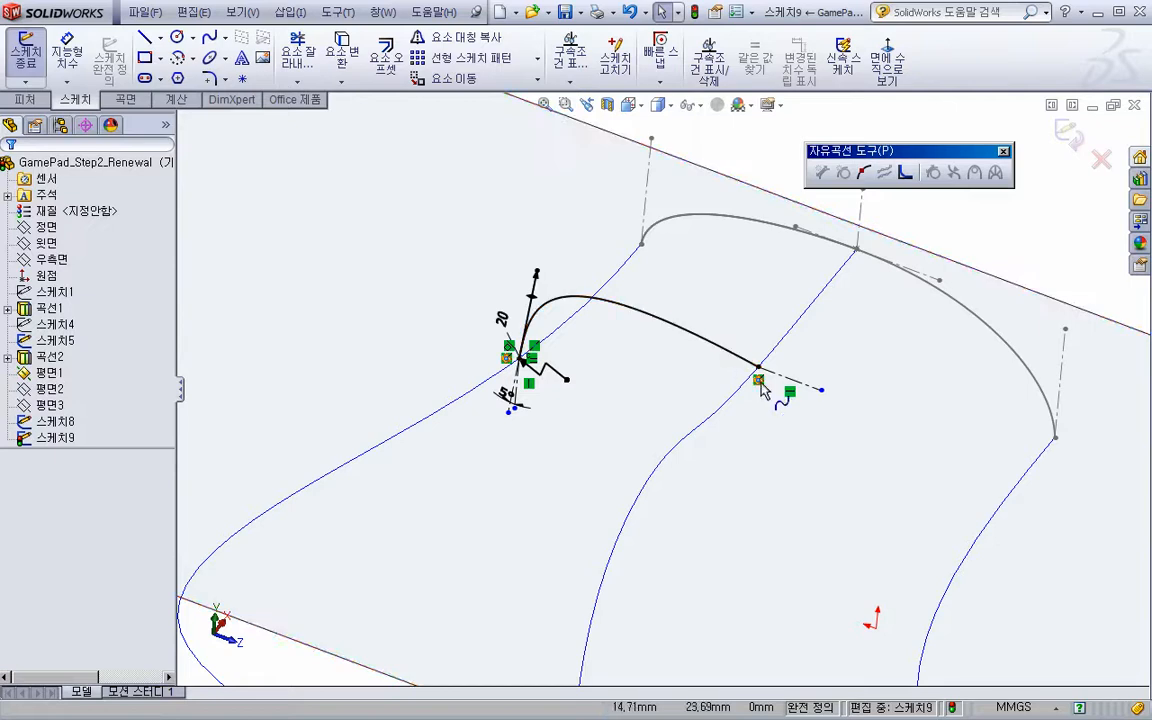
Add an equal-curvature relation (동등 곡률) between the horizontal construction line and the spline, and shorten the spline's end tangent handle
click(795, 385)
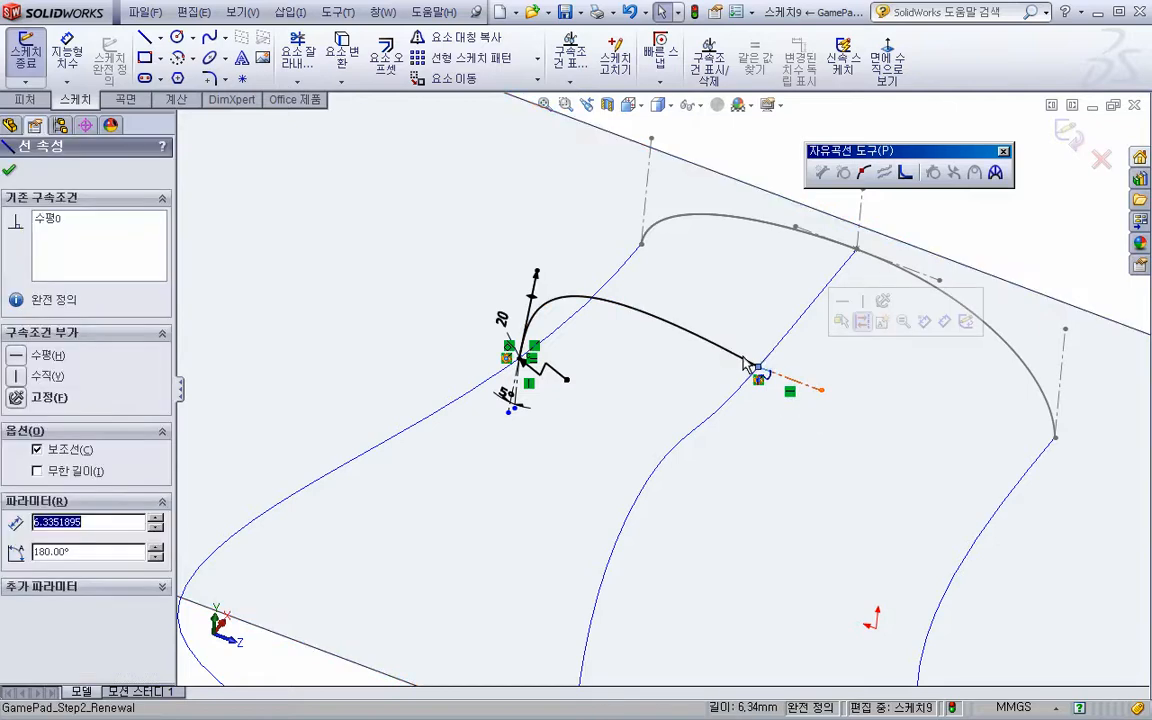
ctrl+click(742, 359)
click(812, 283)
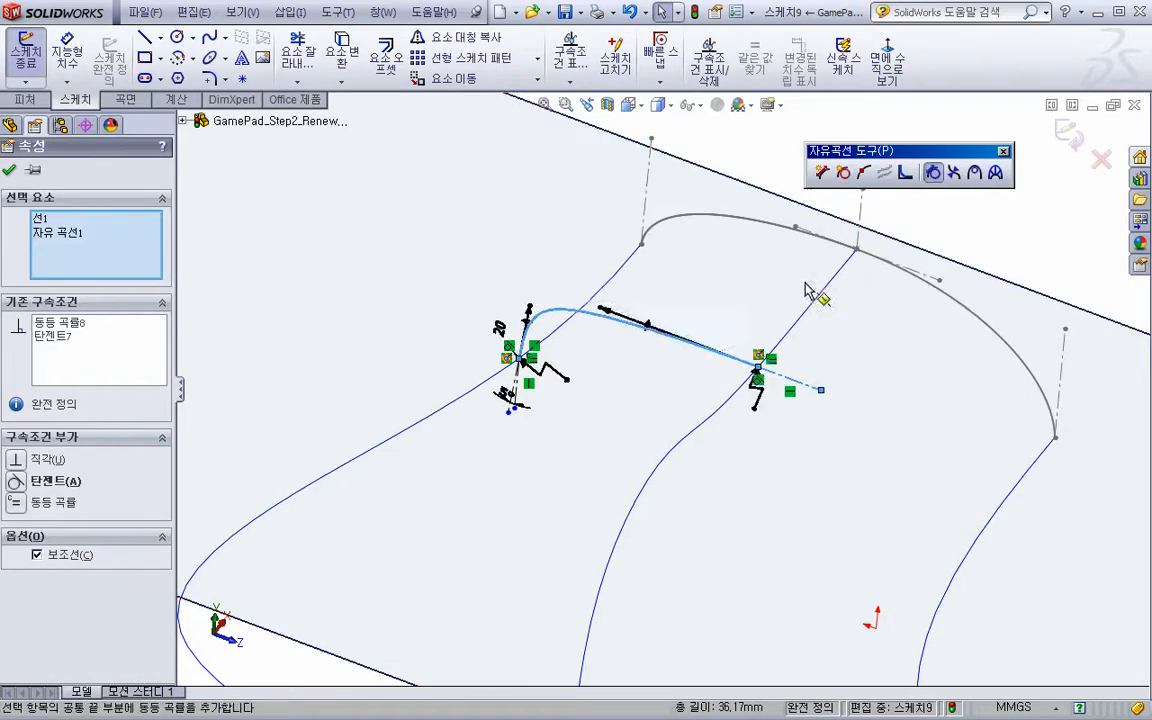
click(706, 362)
click(680, 385)
drag(579, 300, 665, 350)
click(684, 388)
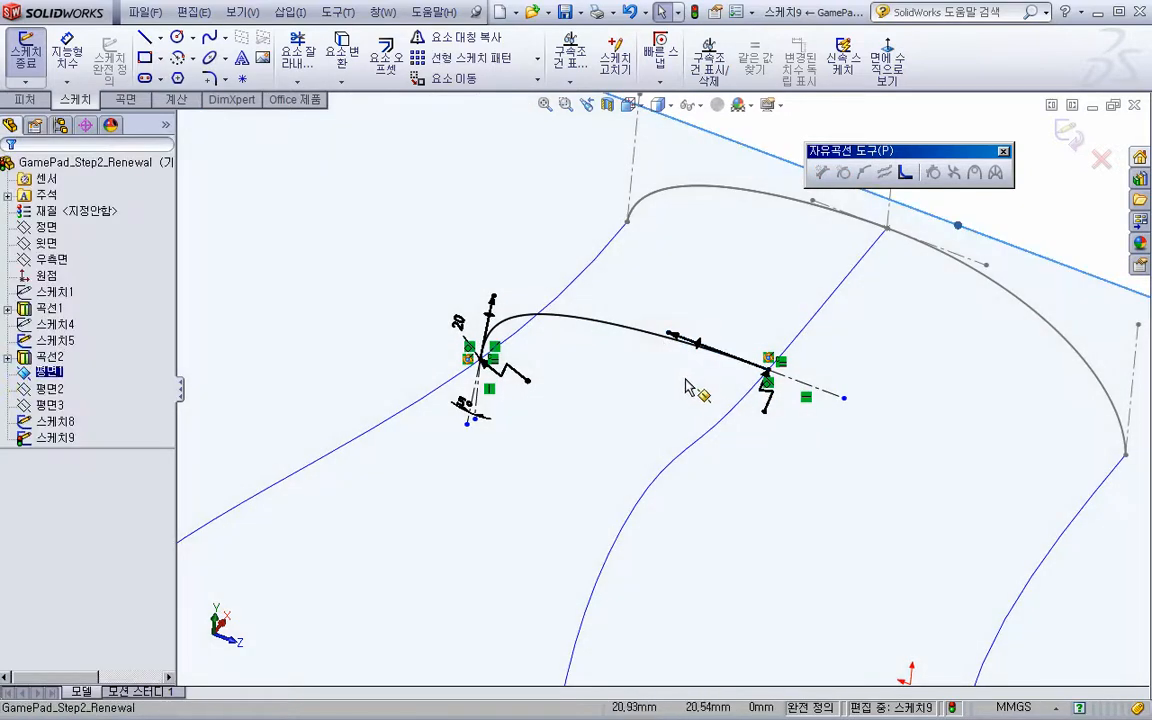
Dimension the tangent handle at the spline's end as 18.39 mm
key(s)
click(706, 387)
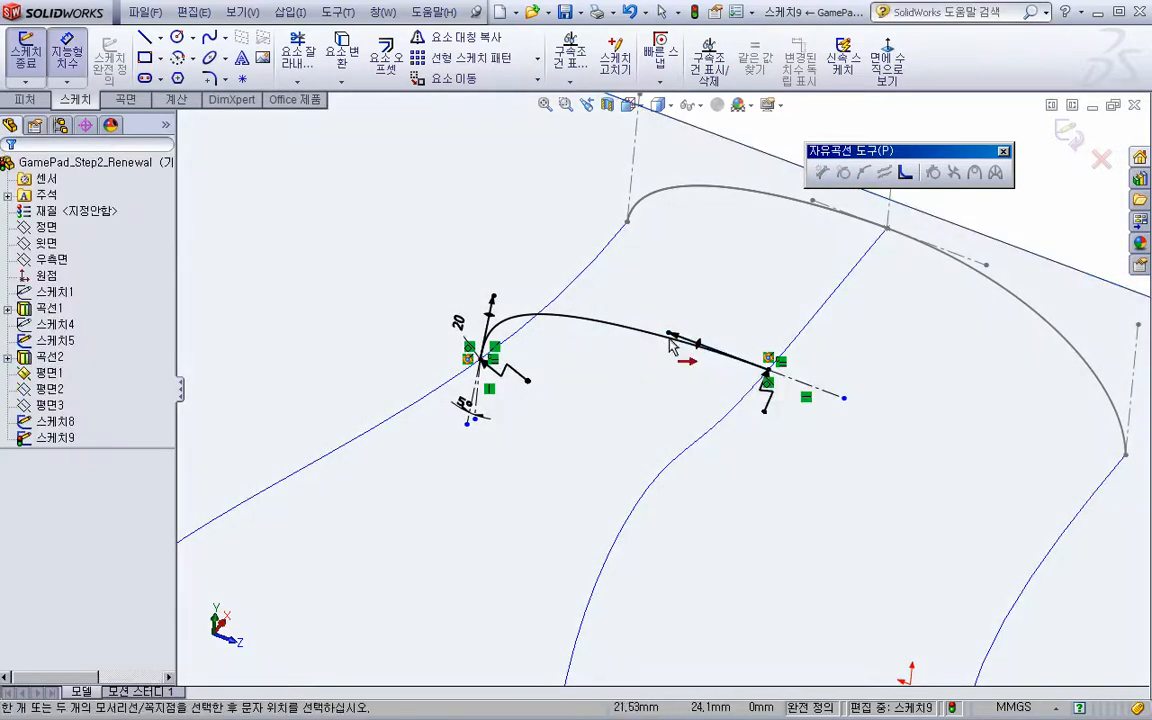
click(676, 343)
click(690, 366)
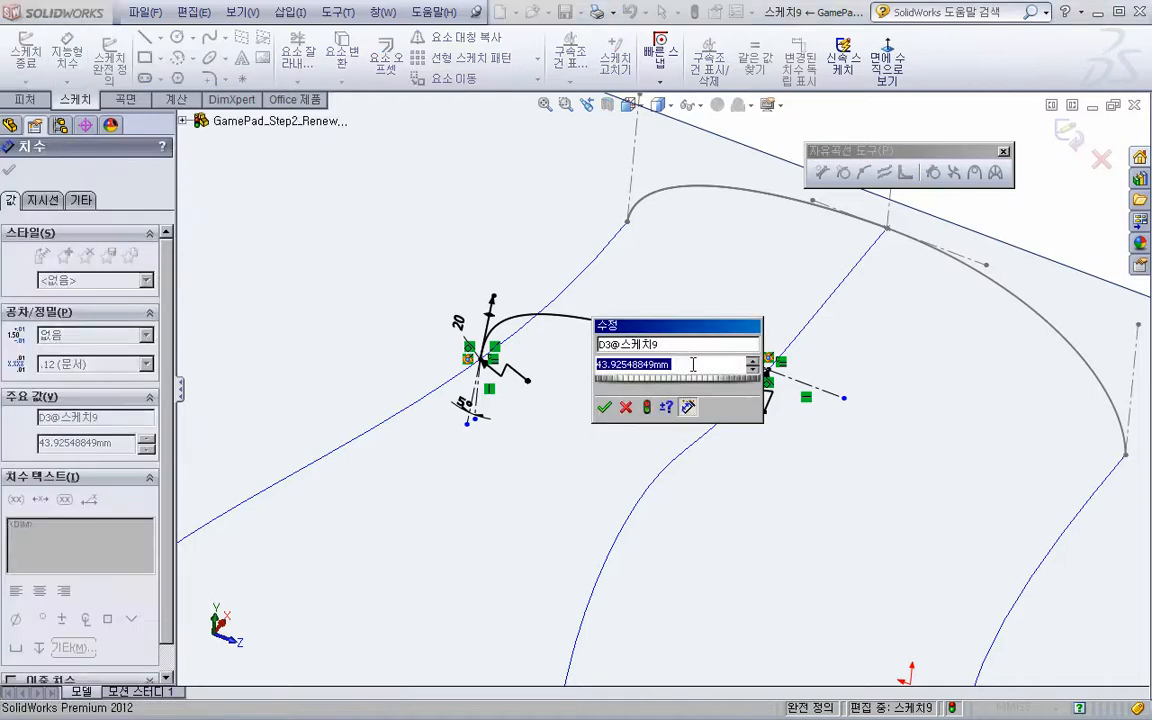
text(18.3)
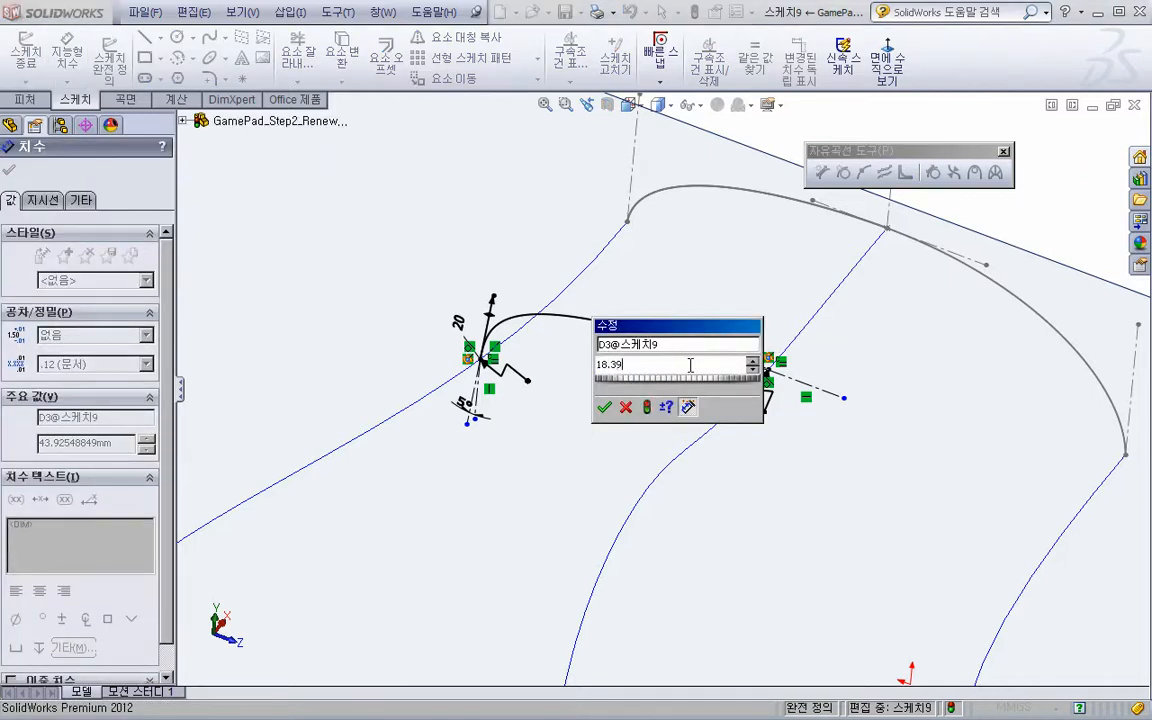
text(9)
key(Return)
scroll(690, 388, down, 2)
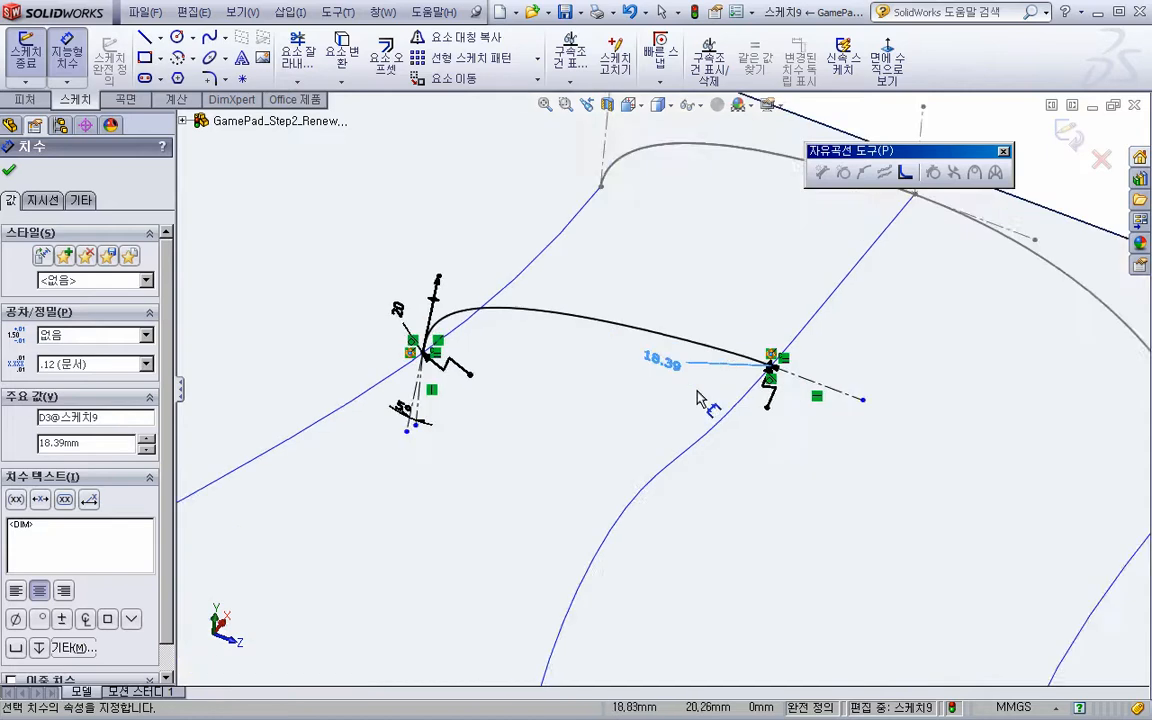
key(Escape)
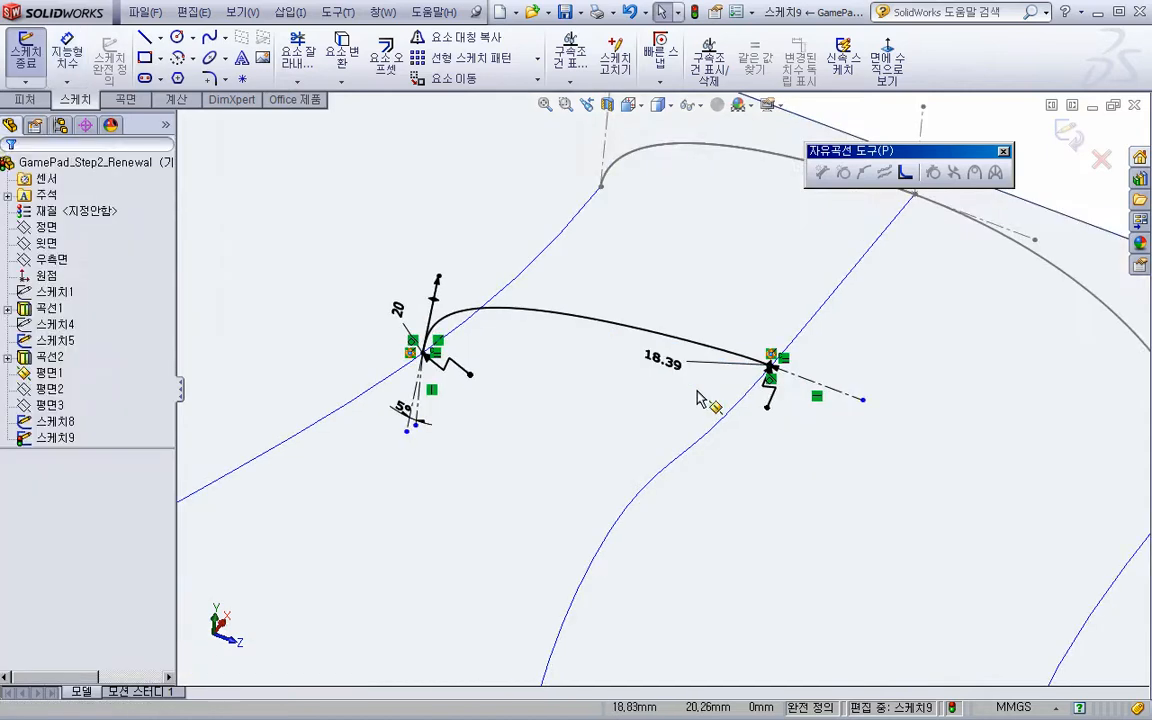
Exit the finished profile sketch and hide 평면1
scroll(698, 399, up, 2)
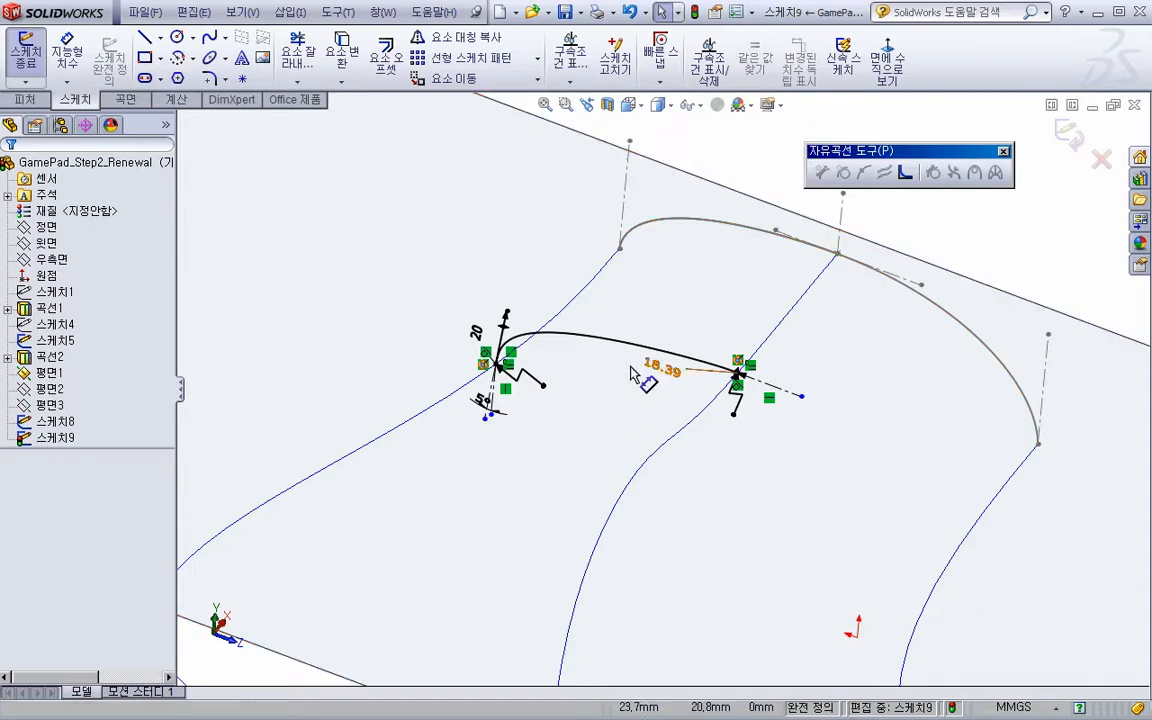
click(1066, 133)
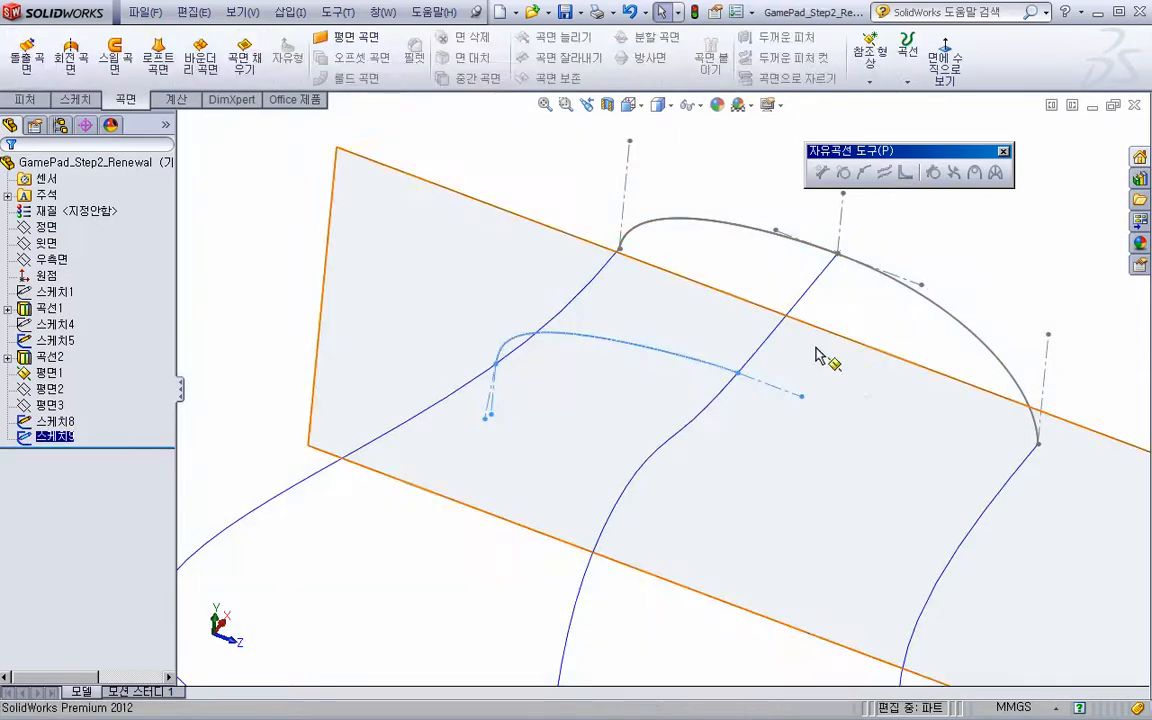
ctrl+middle_drag(727, 436, 720, 301)
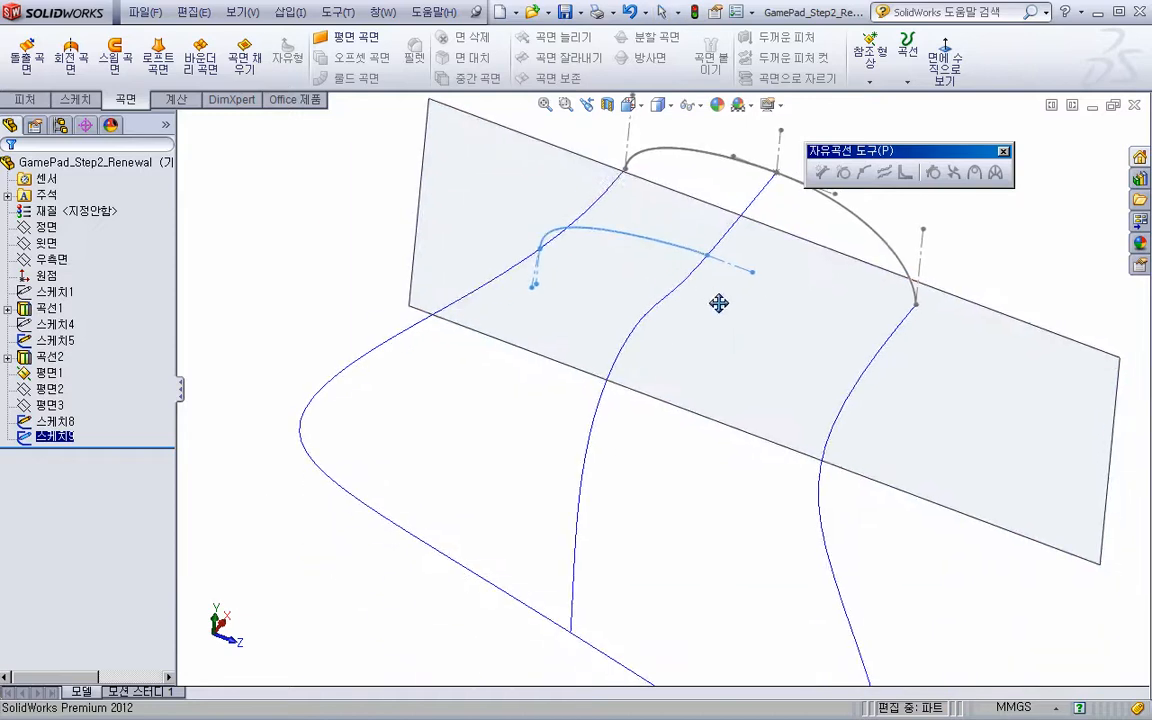
right_click(532, 195)
click(576, 155)
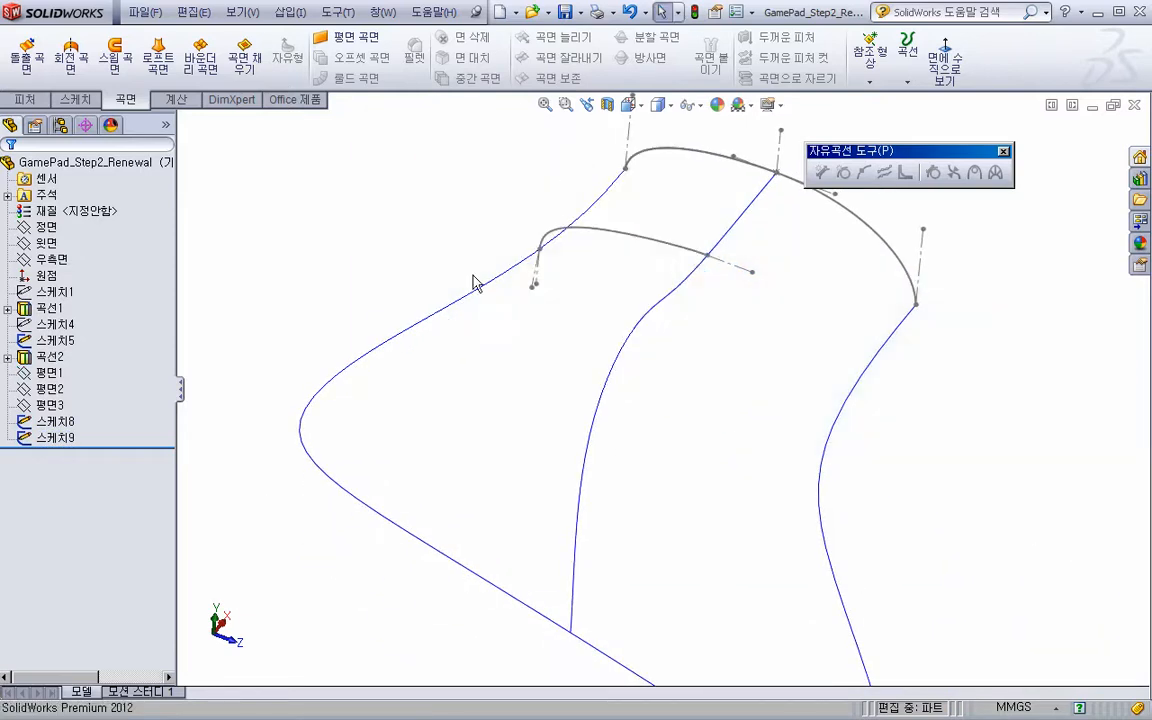
Show 평면2 and open a new sketch on it
right_click(50, 389)
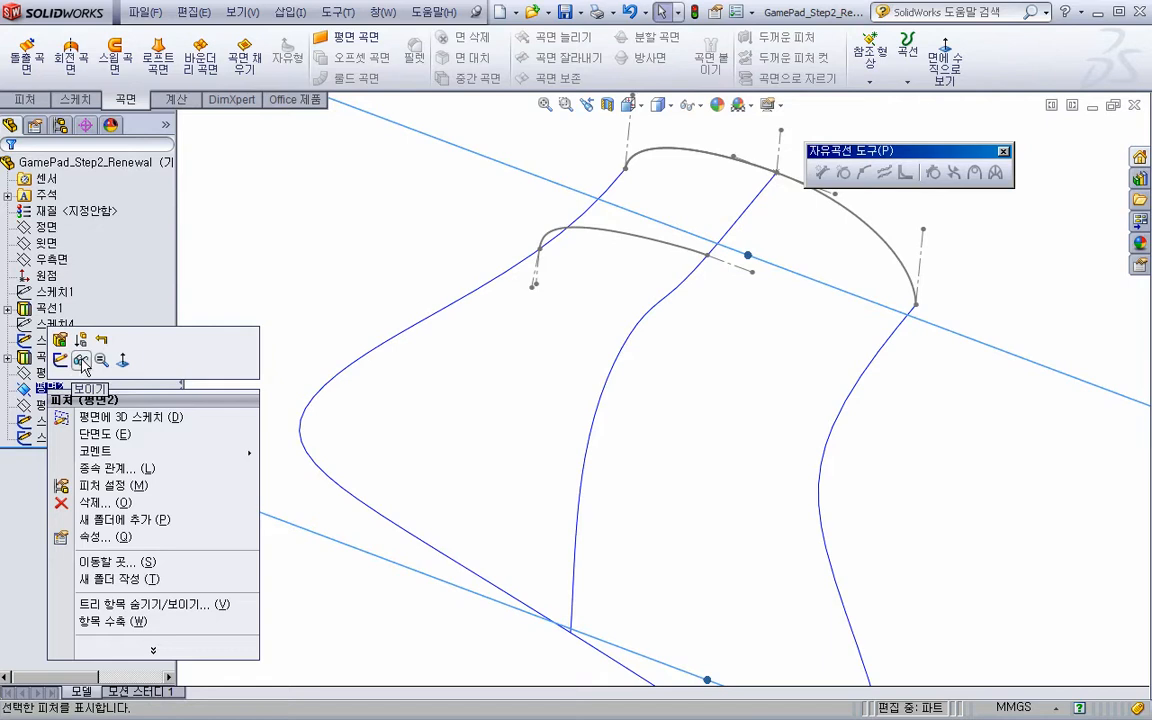
click(82, 362)
right_click(537, 297)
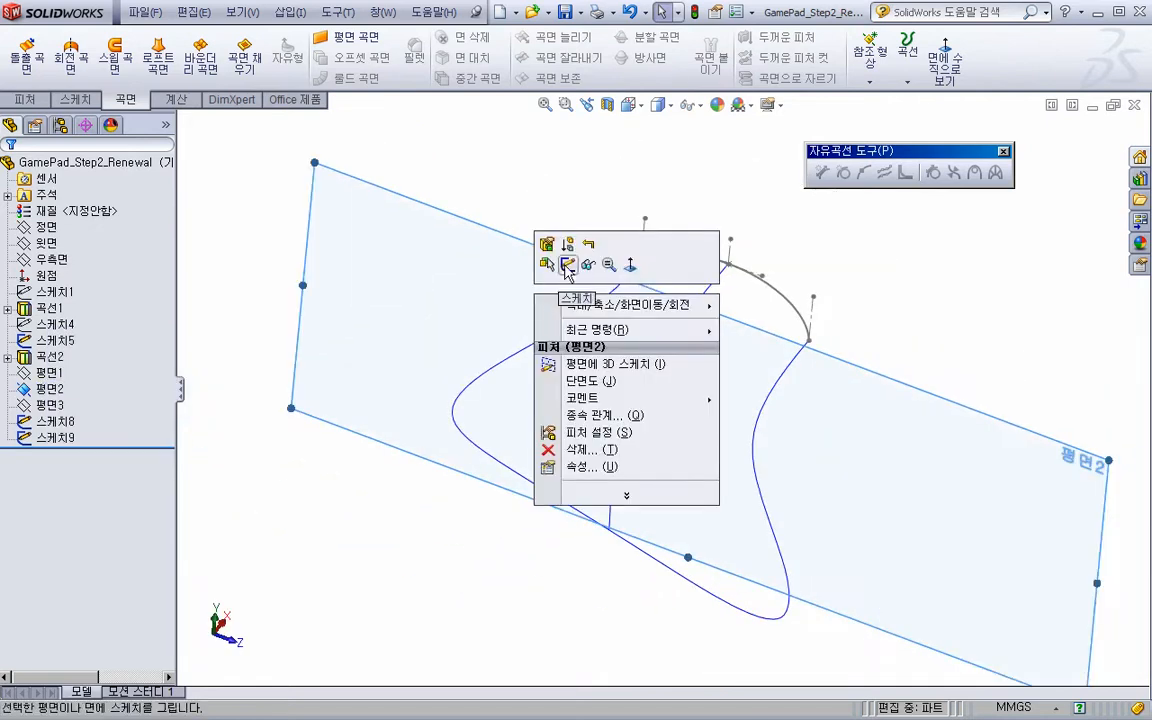
click(568, 264)
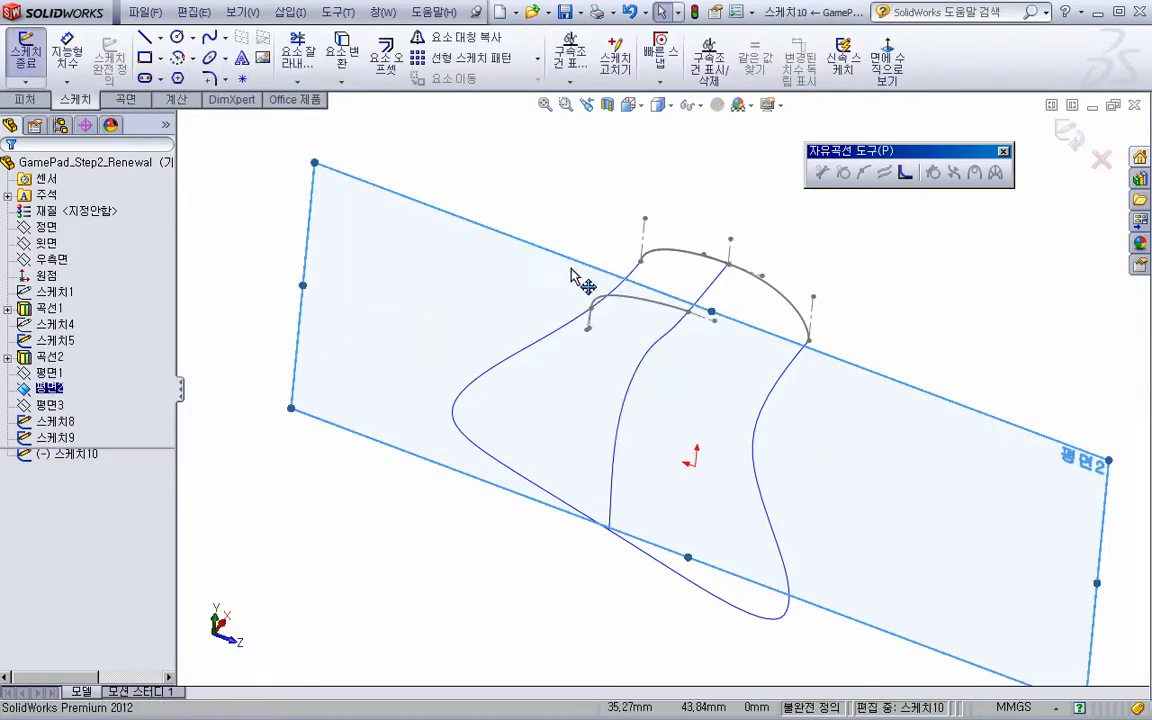
Draw a two-point spline on 평면2 from near the outer guide curve to near the middle guide curve
scroll(641, 365, down, 1)
key(s)
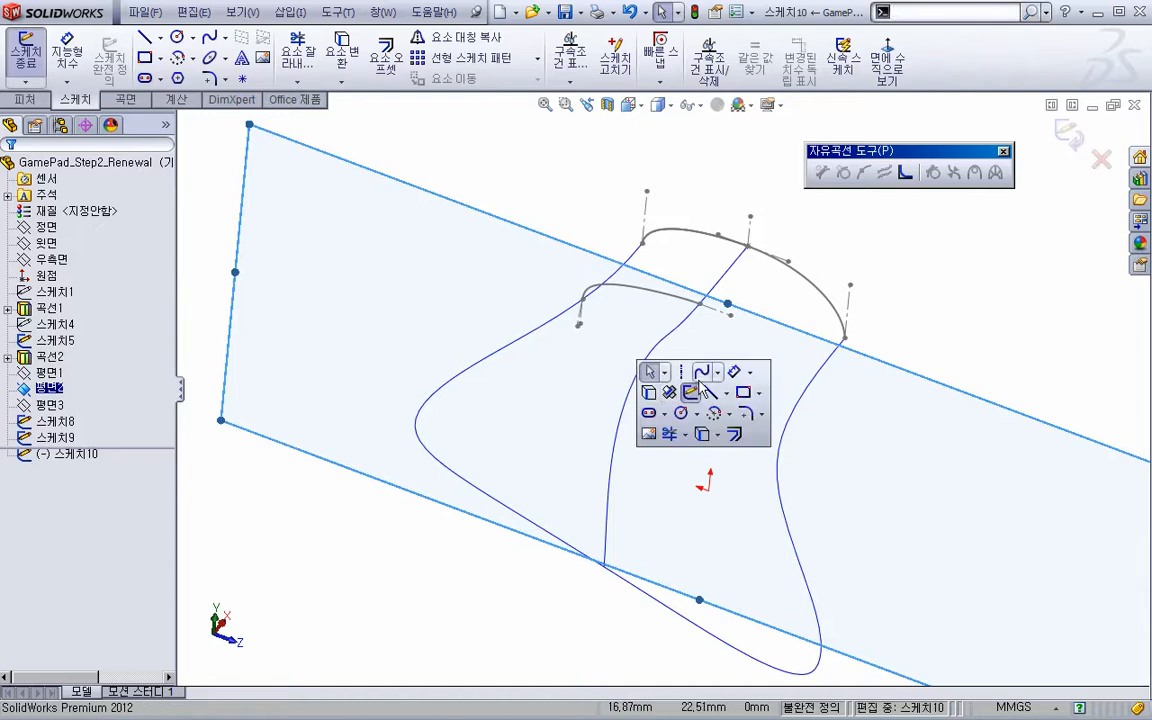
click(696, 392)
click(506, 353)
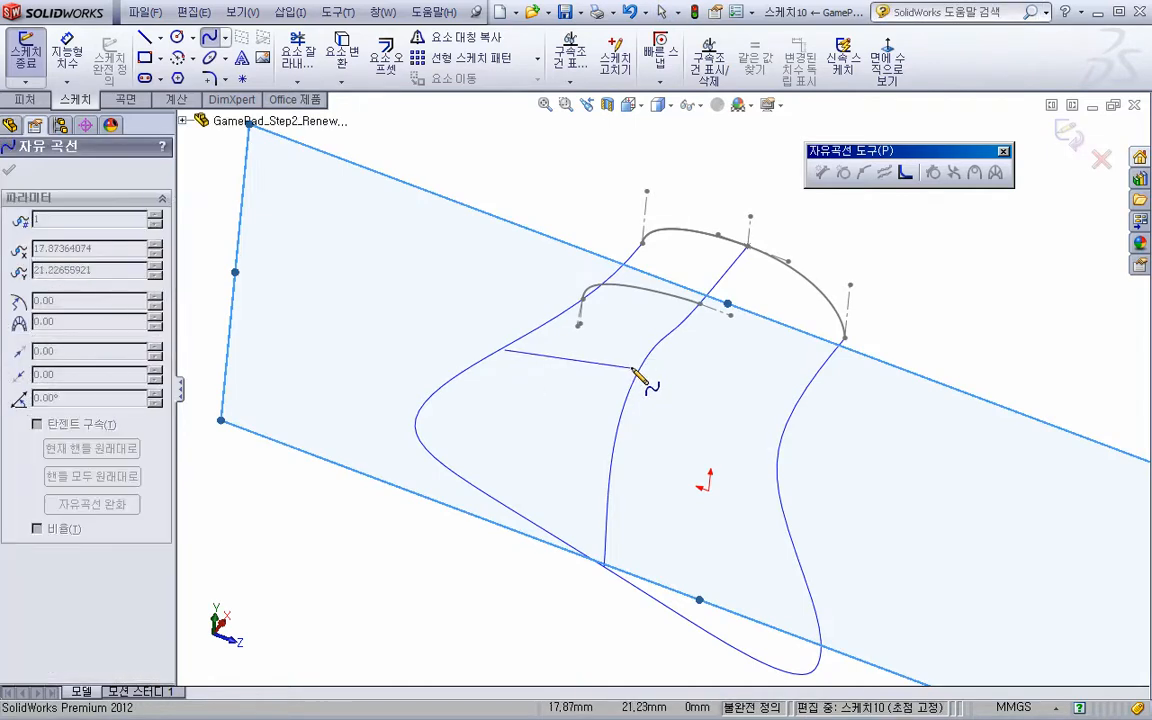
scroll(633, 380, down, 2)
key(Escape)
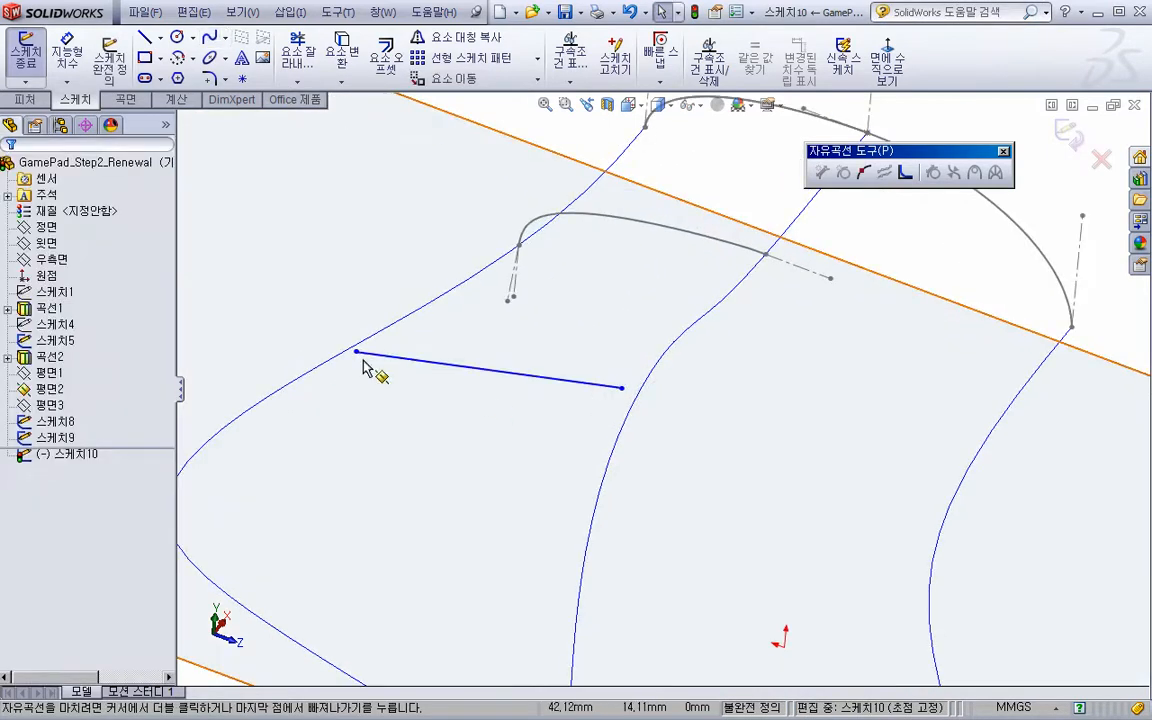
Add pierce relations (관통) tying the spline's start point to the outer guide curve and its end point to the middle guide curve
click(356, 352)
ctrl+click(336, 357)
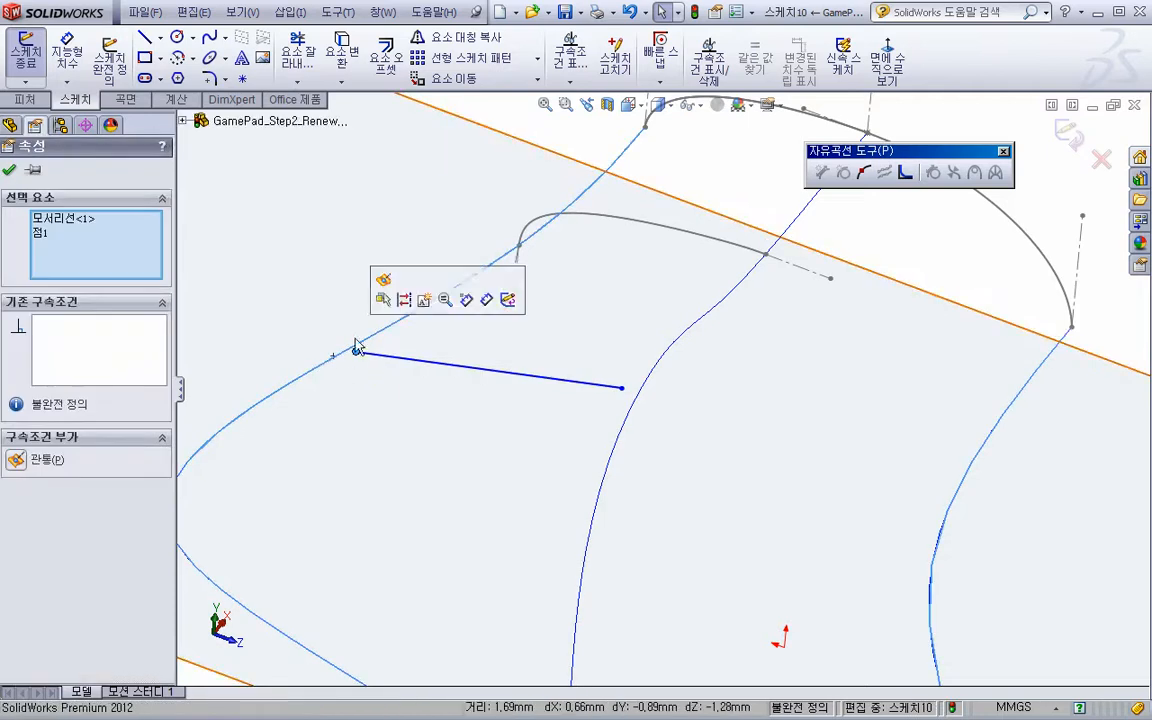
click(386, 296)
click(620, 389)
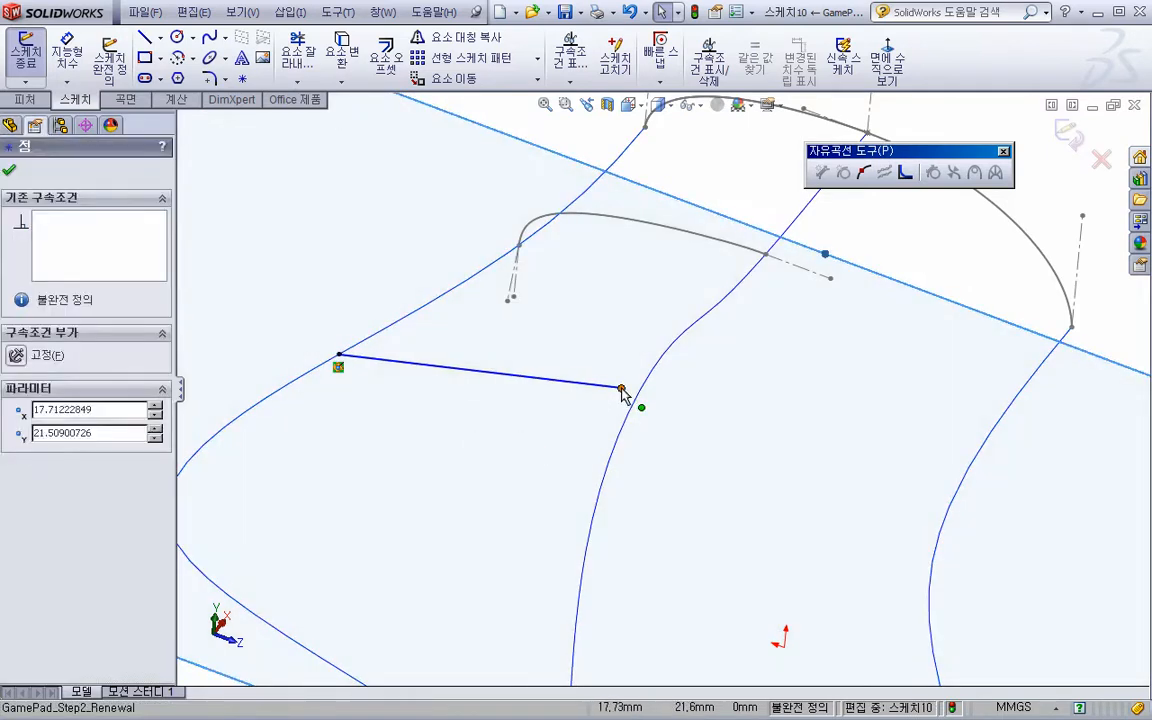
ctrl+click(631, 420)
click(681, 336)
Draw a short horizontal construction line outward from the spline's end point
key(s)
click(710, 440)
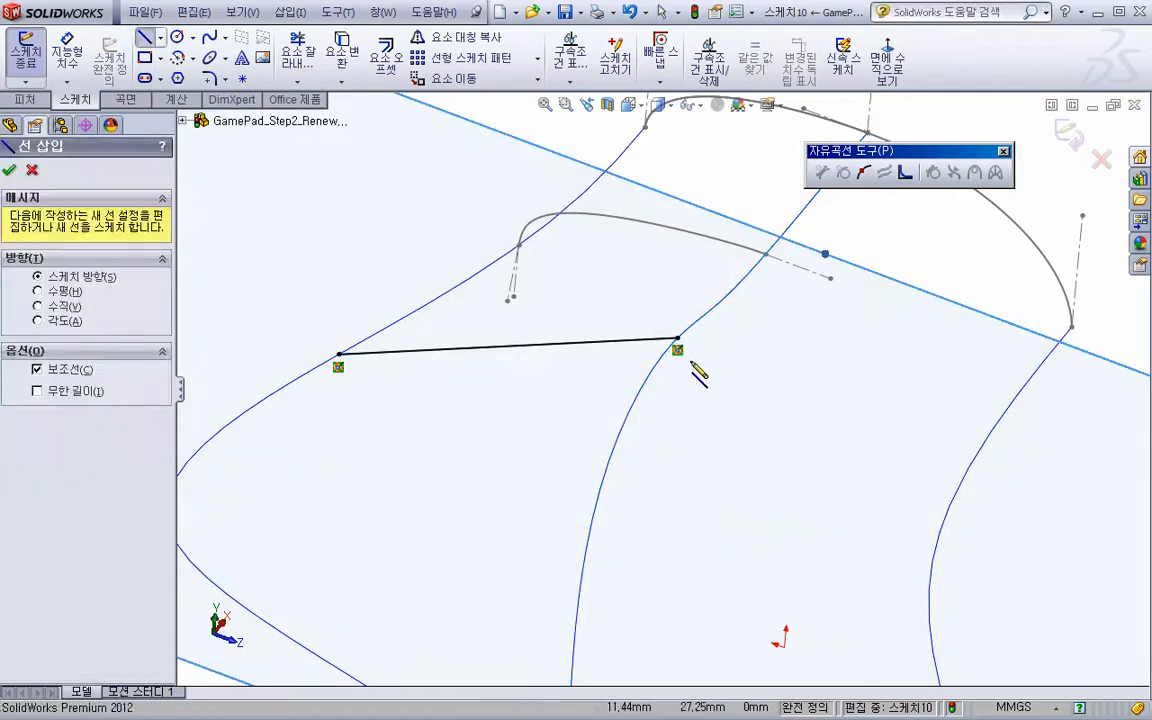
click(678, 340)
click(740, 360)
key(Escape)
Draw a vertical construction line about 6 mm long downward from the spline's start point
scroll(370, 380, up, 2)
scroll(648, 399, down, 4)
key(s)
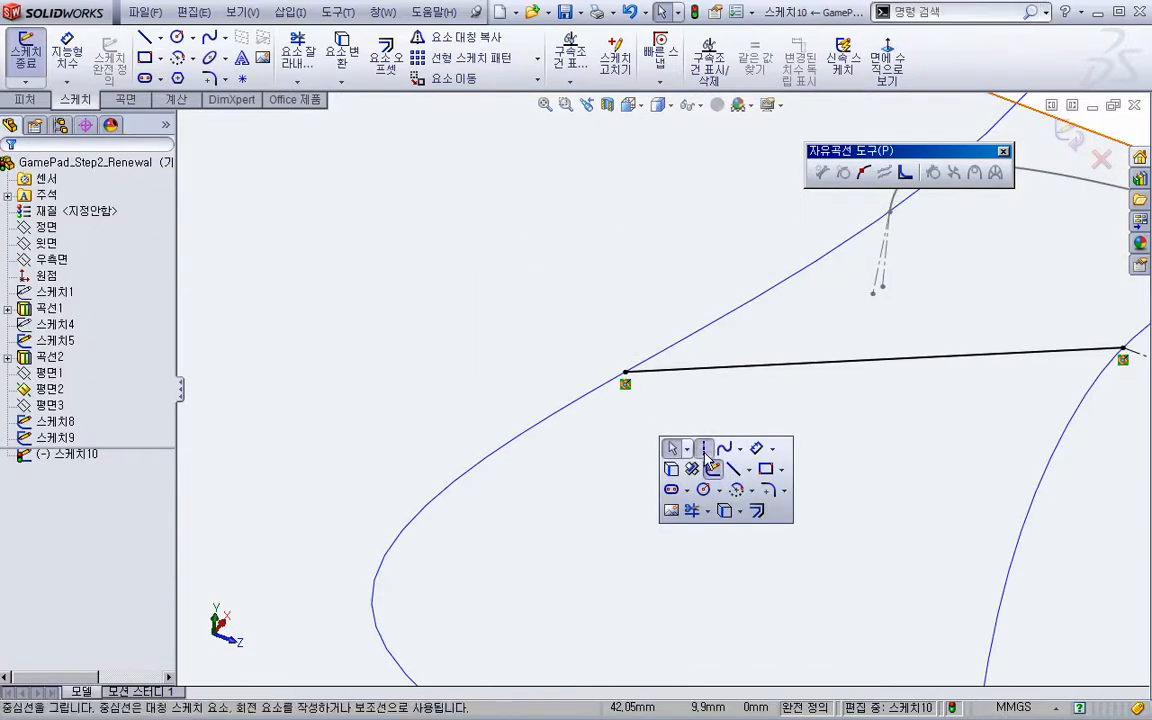
click(705, 450)
click(625, 374)
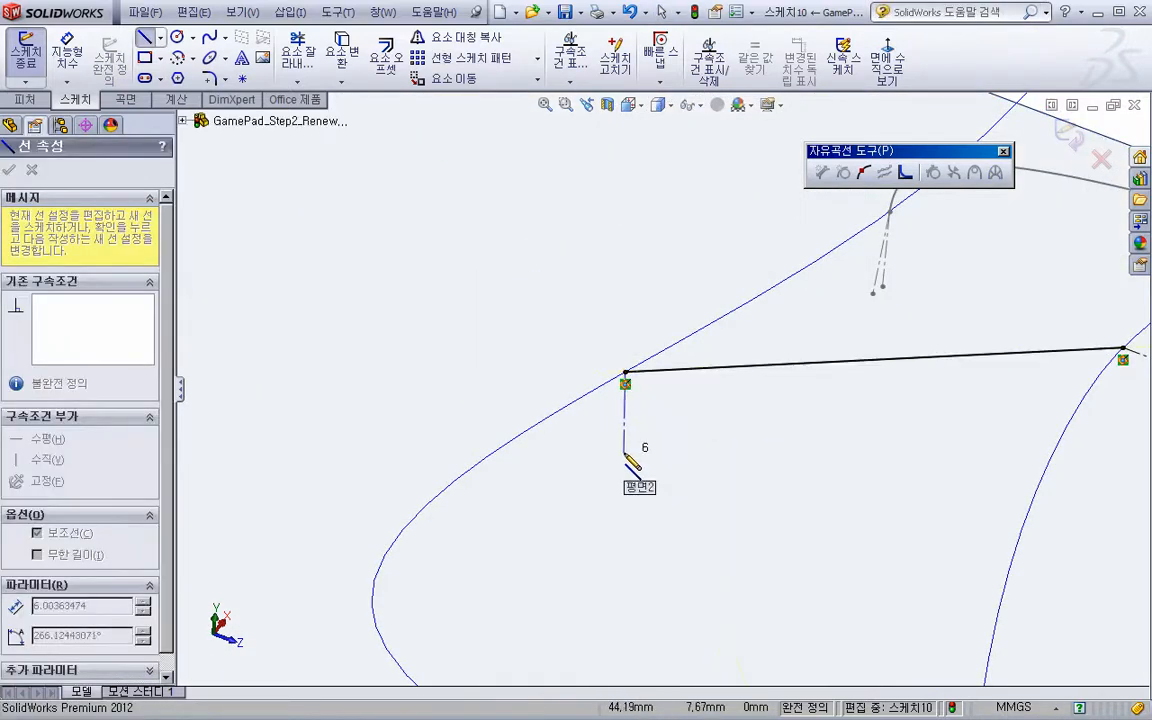
click(618, 449)
key(Escape)
Draw a slanted construction line about 7.6 mm long downward from the spline's start point, on the outer side of the vertical line
key(s)
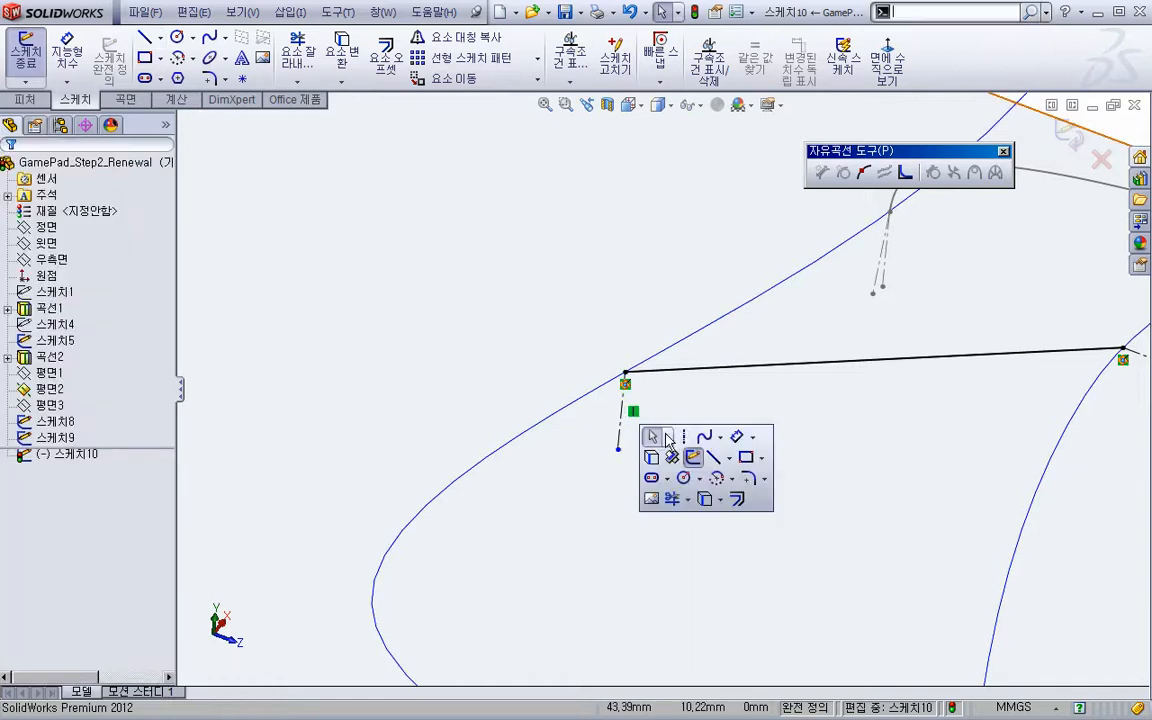
click(683, 437)
click(625, 373)
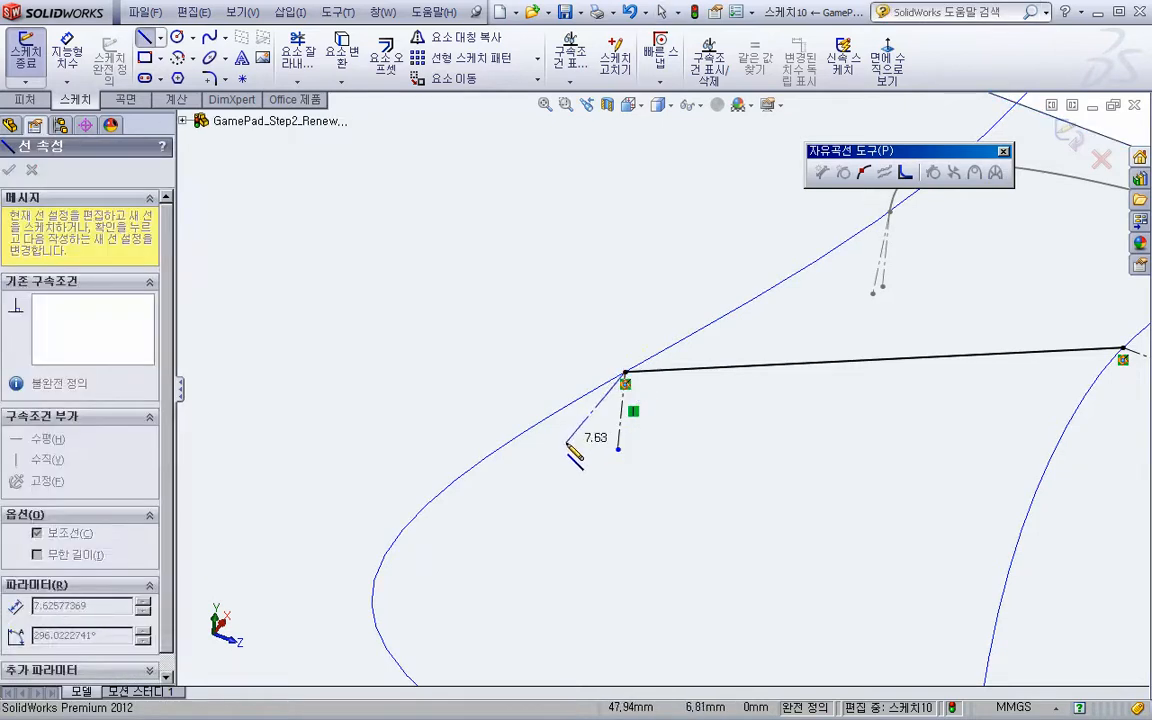
key(Escape)
Dimension the angle between the slanted and vertical construction lines on 평면2 as 5°
scroll(676, 447, down, 2)
key(s)
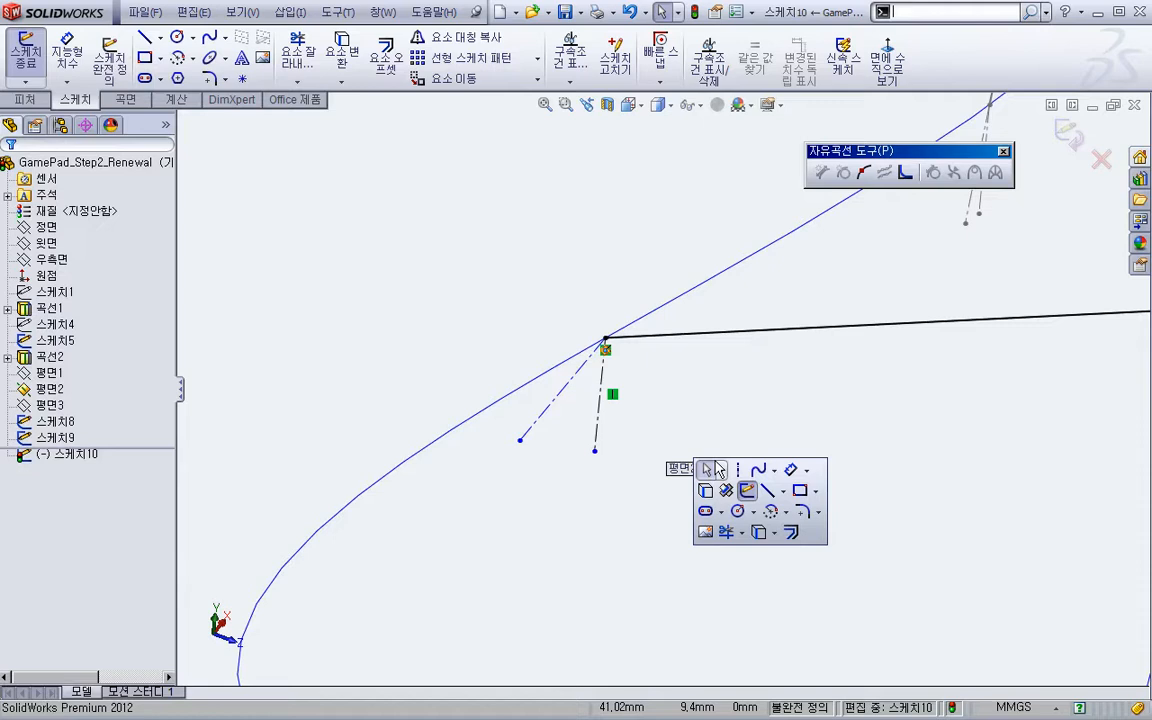
click(793, 472)
click(560, 400)
click(597, 425)
click(590, 432)
text(5)
key(Return)
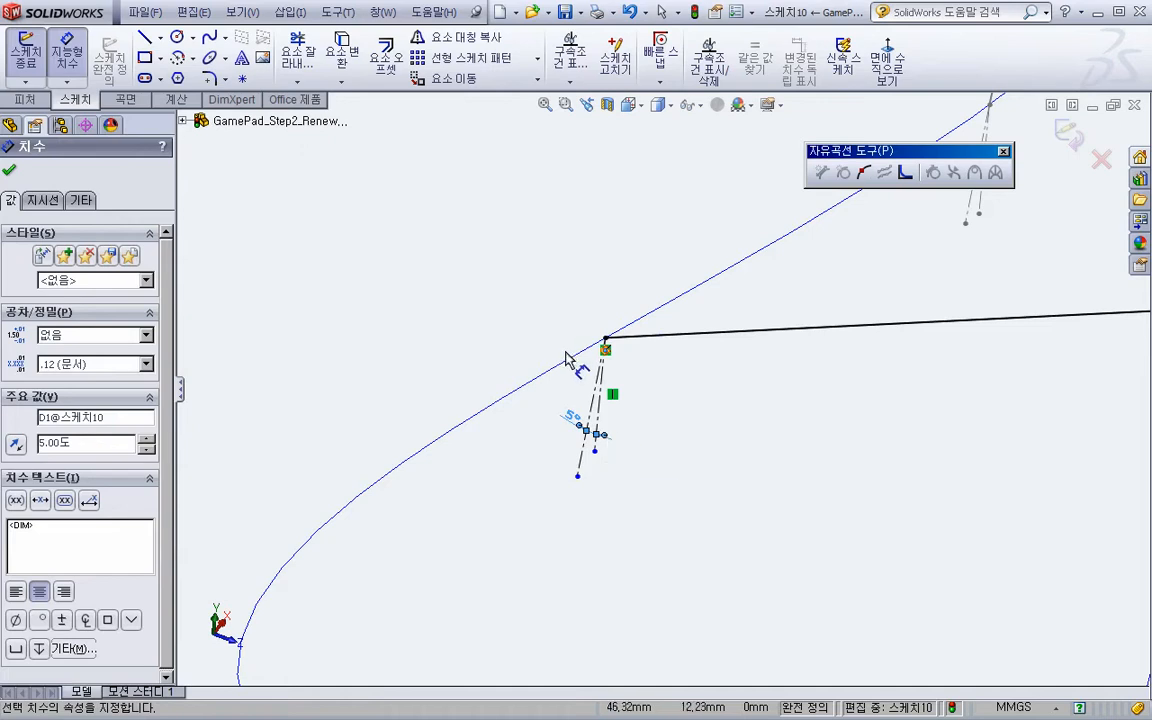
scroll(655, 410, up, 3)
key(Escape)
scroll(675, 410, down, 2)
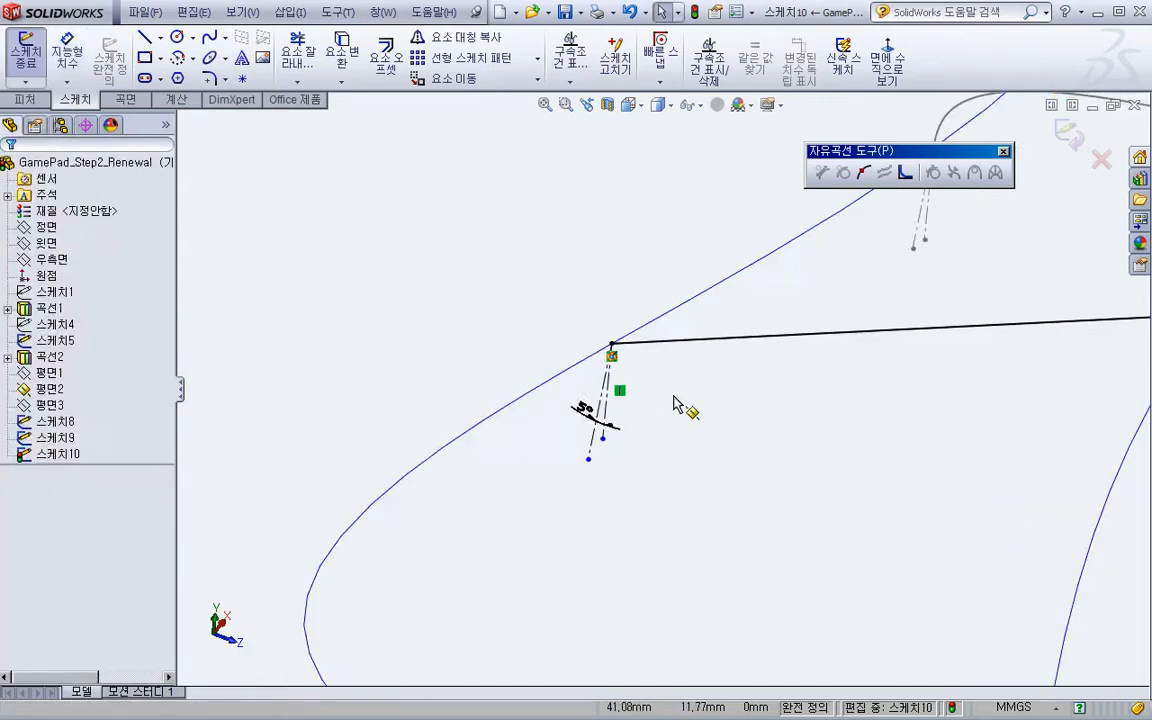
Pull out the new spline's start tangent handle and make it collinear (동일선상) with the slanted construction line
click(622, 354)
drag(855, 338, 700, 249)
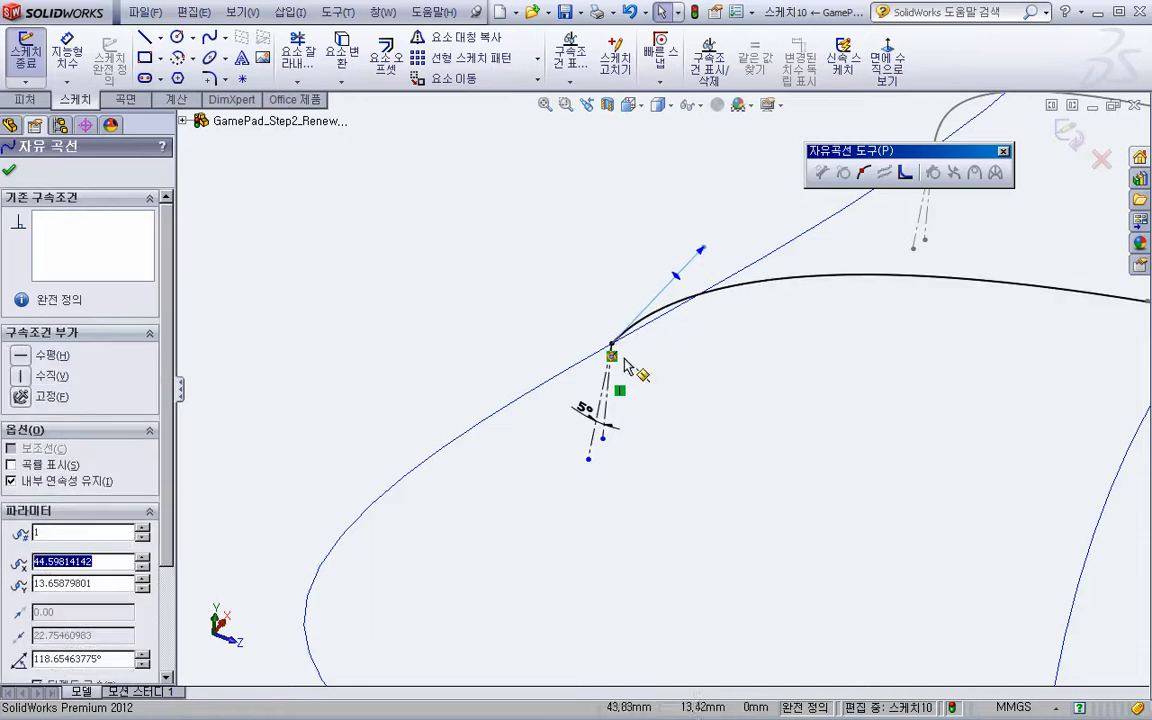
ctrl+click(604, 404)
click(692, 318)
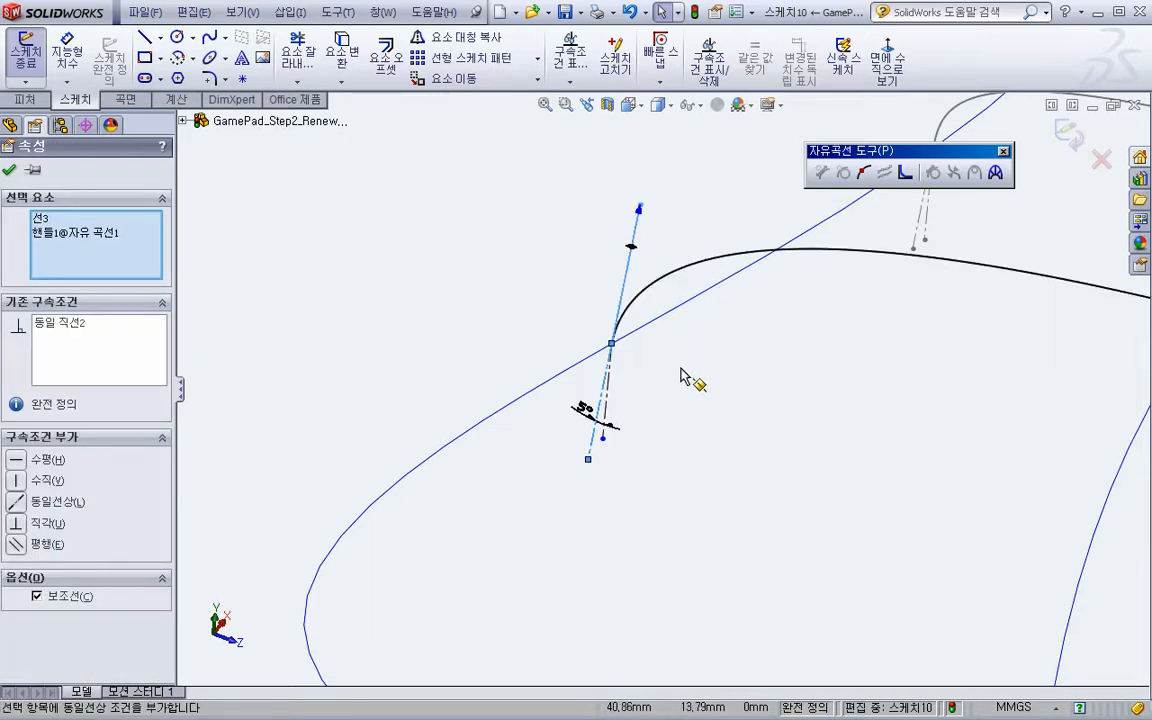
Add an equal curvature (동등 곡률) relation between the spline and the slanted construction line at its start point
click(594, 410)
click(606, 405)
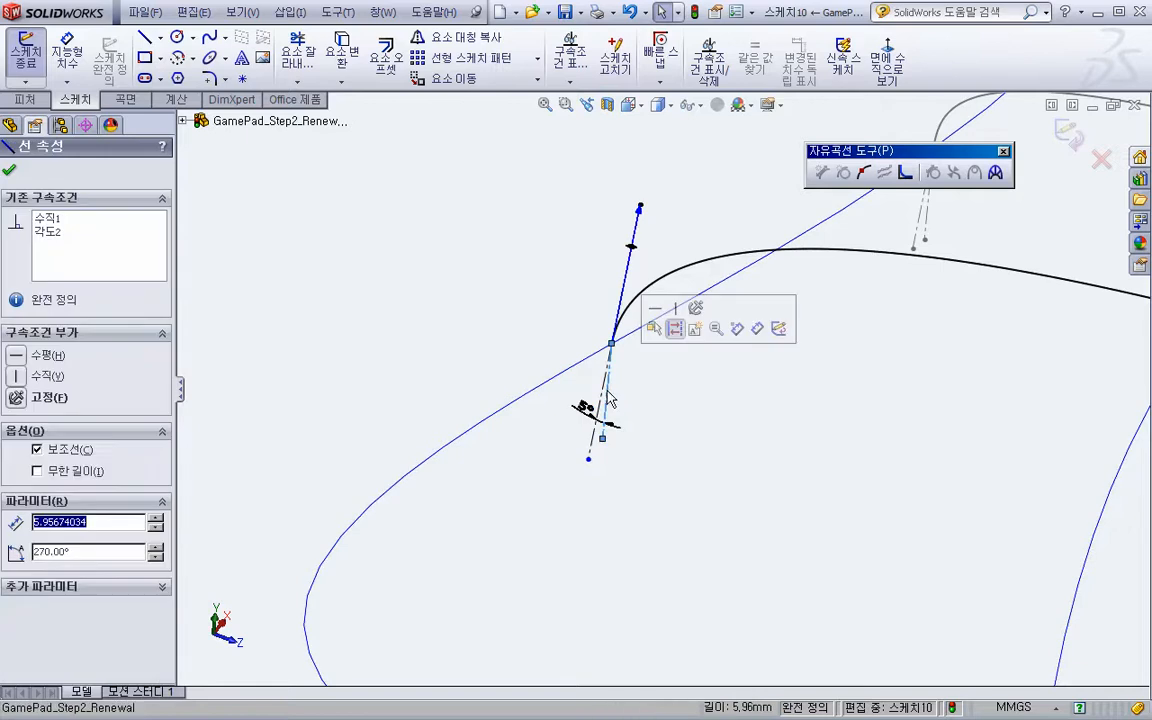
click(630, 401)
scroll(645, 388, down, 3)
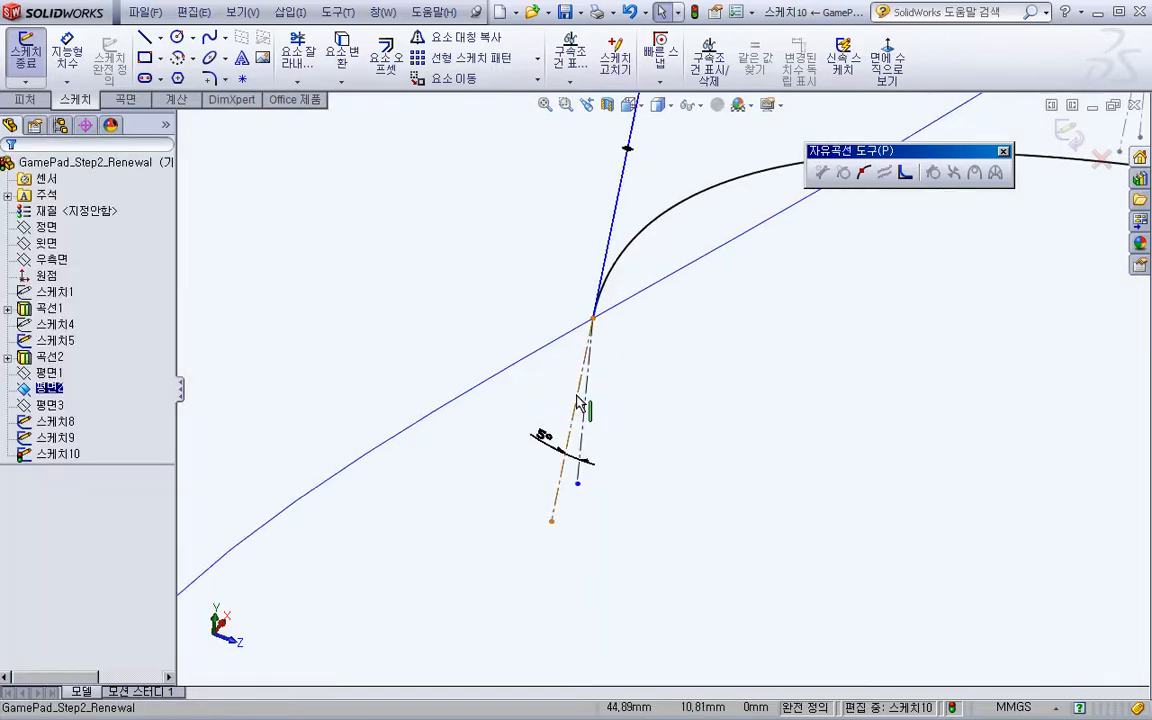
click(578, 402)
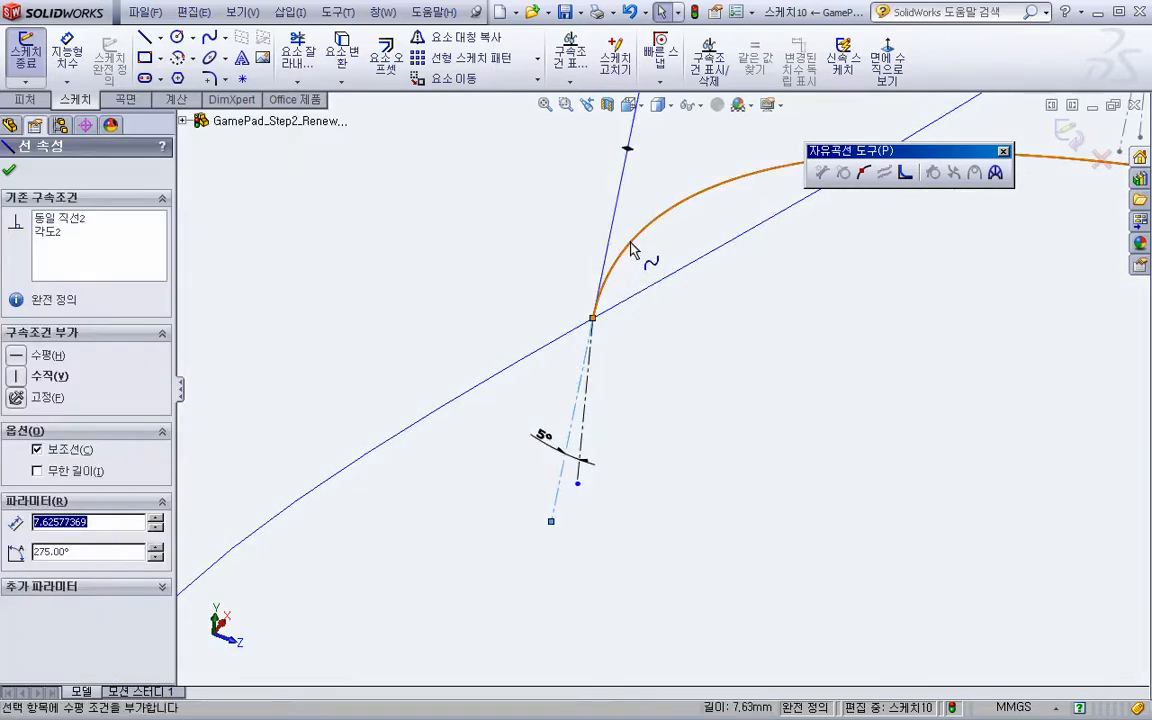
ctrl+click(630, 250)
click(710, 188)
scroll(730, 425, up, 2)
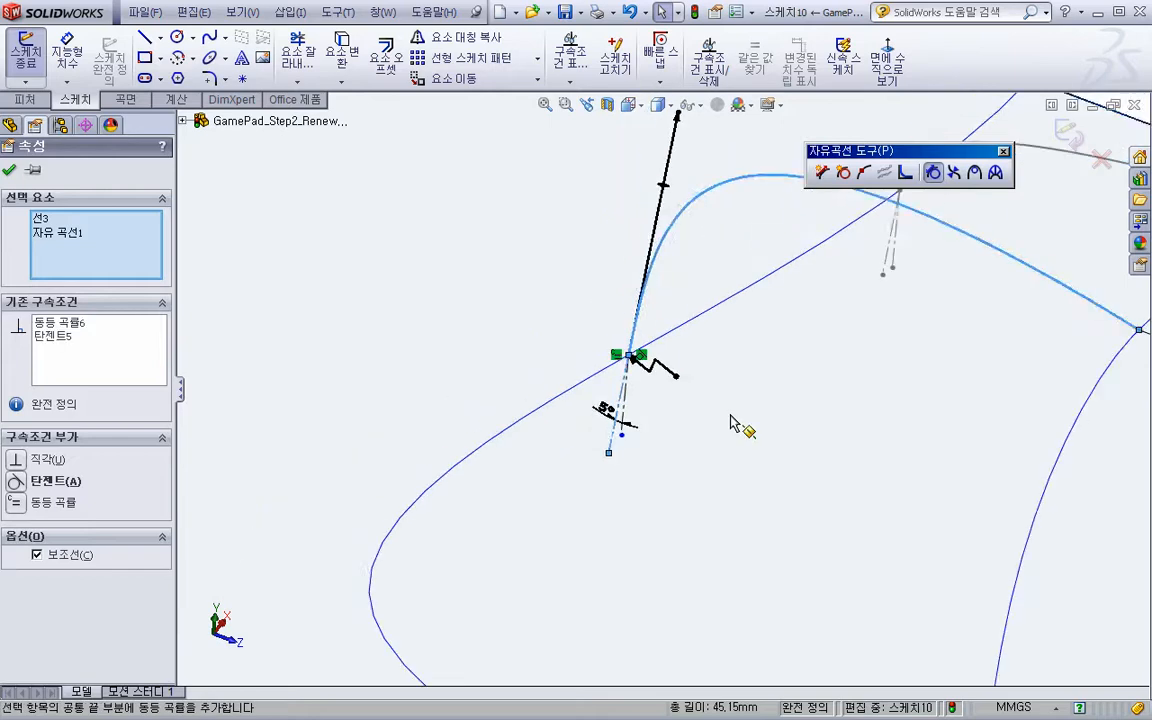
click(735, 425)
Dimension the spline's start tangent handle as 20 mm
key(s)
click(762, 420)
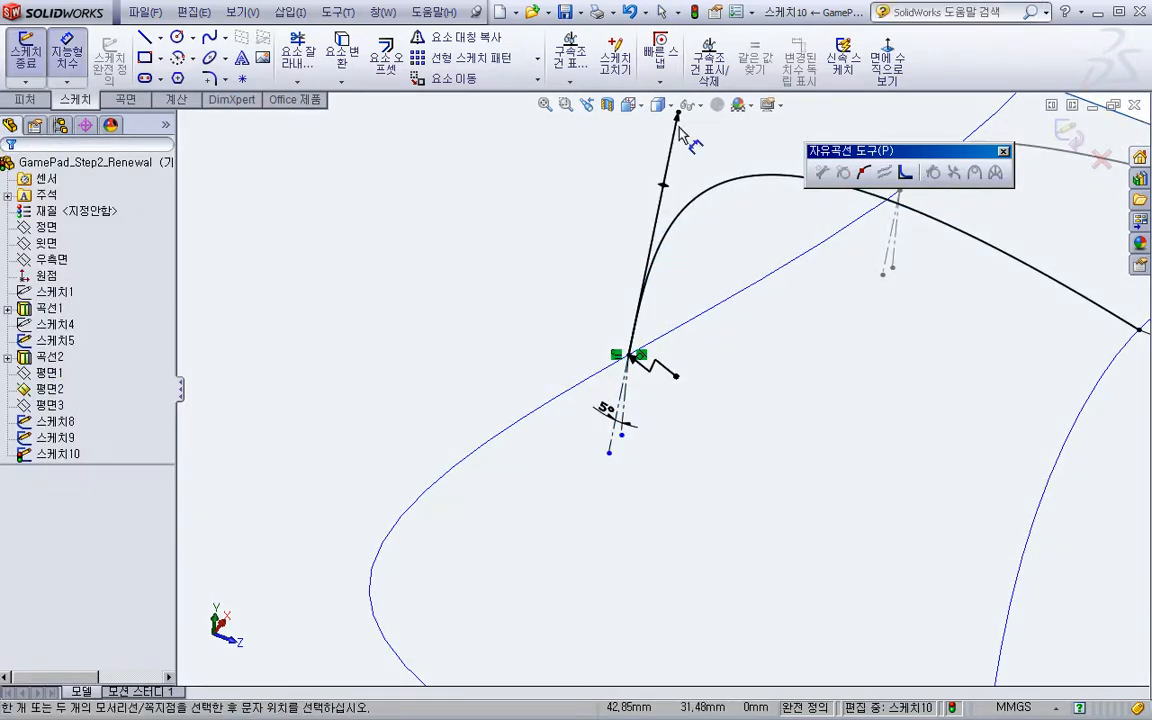
click(678, 118)
click(718, 362)
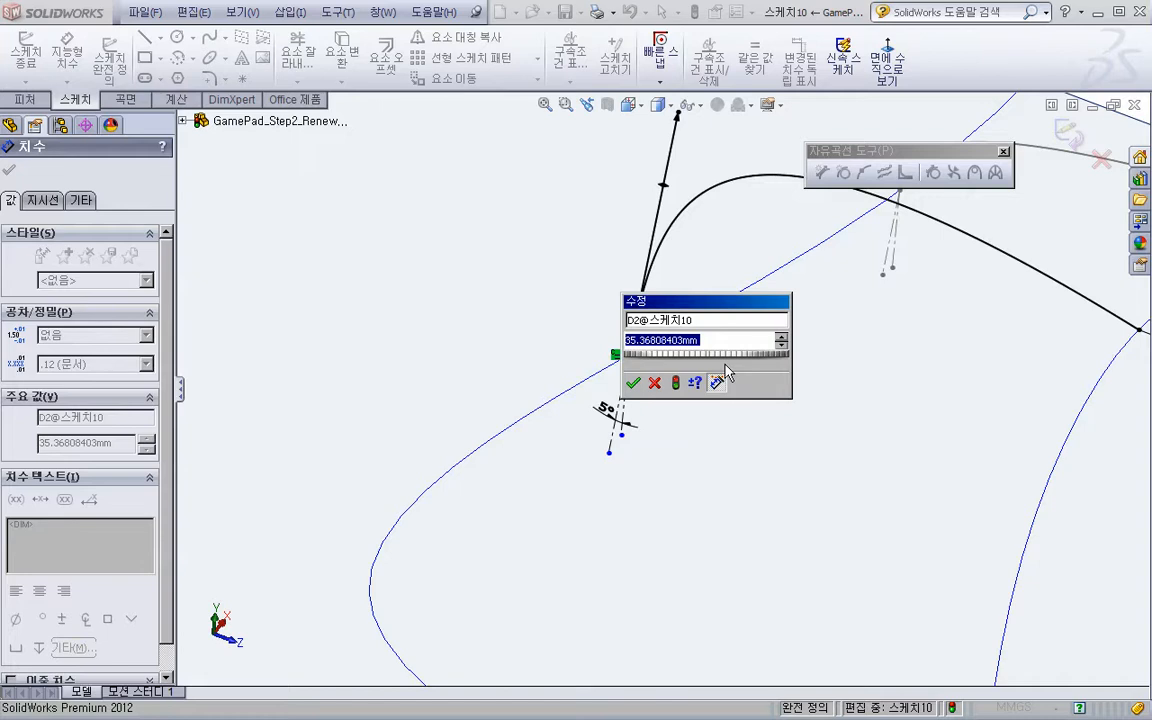
text(20)
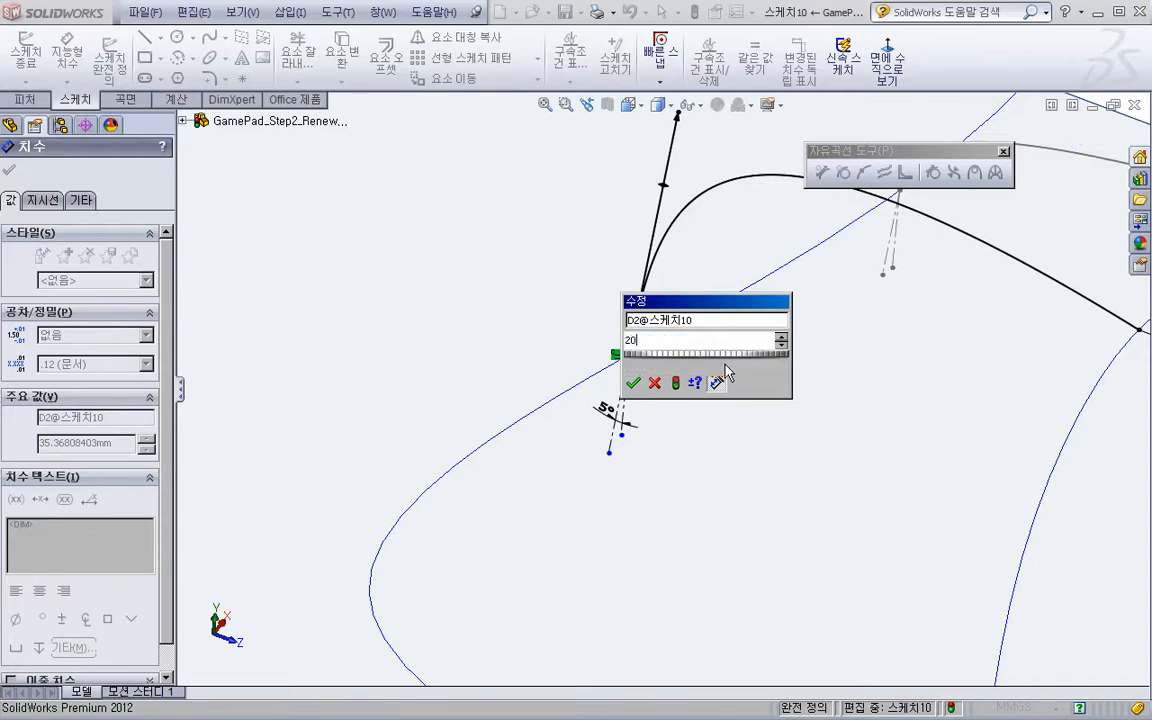
key(Return)
middle_drag(700, 404, 546, 451)
key(Escape)
Add an equal curvature (동등 곡률) relation between the spline and the horizontal construction line at its end point
click(797, 392)
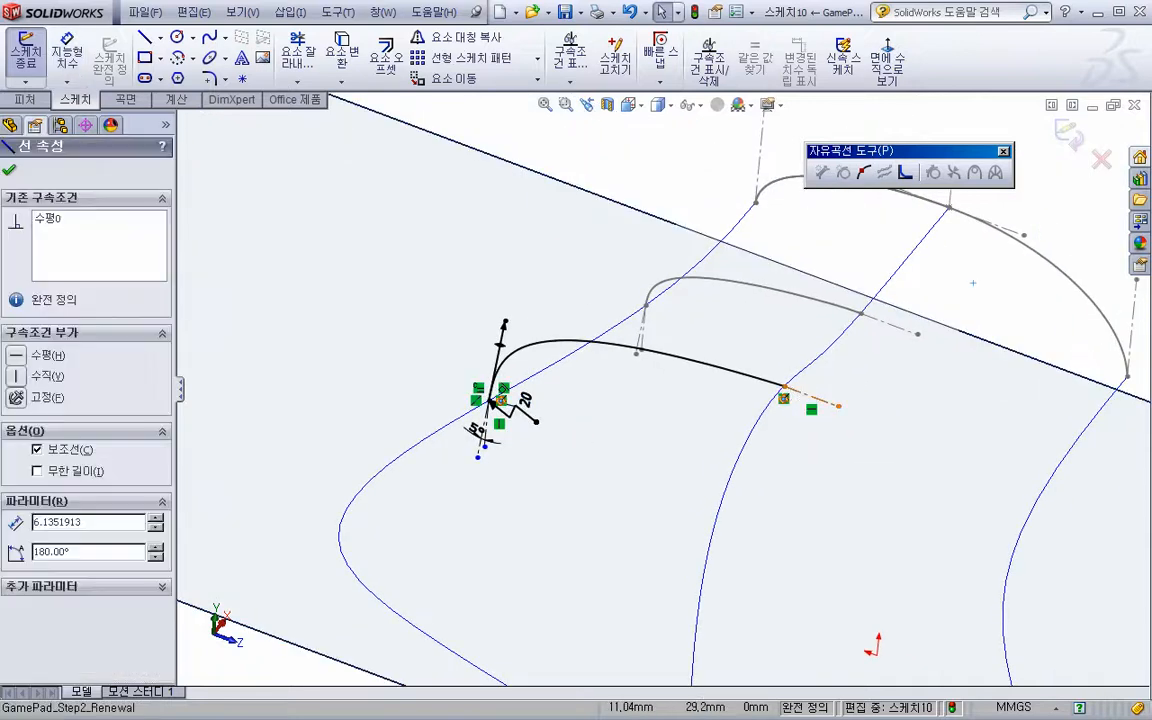
ctrl+click(770, 384)
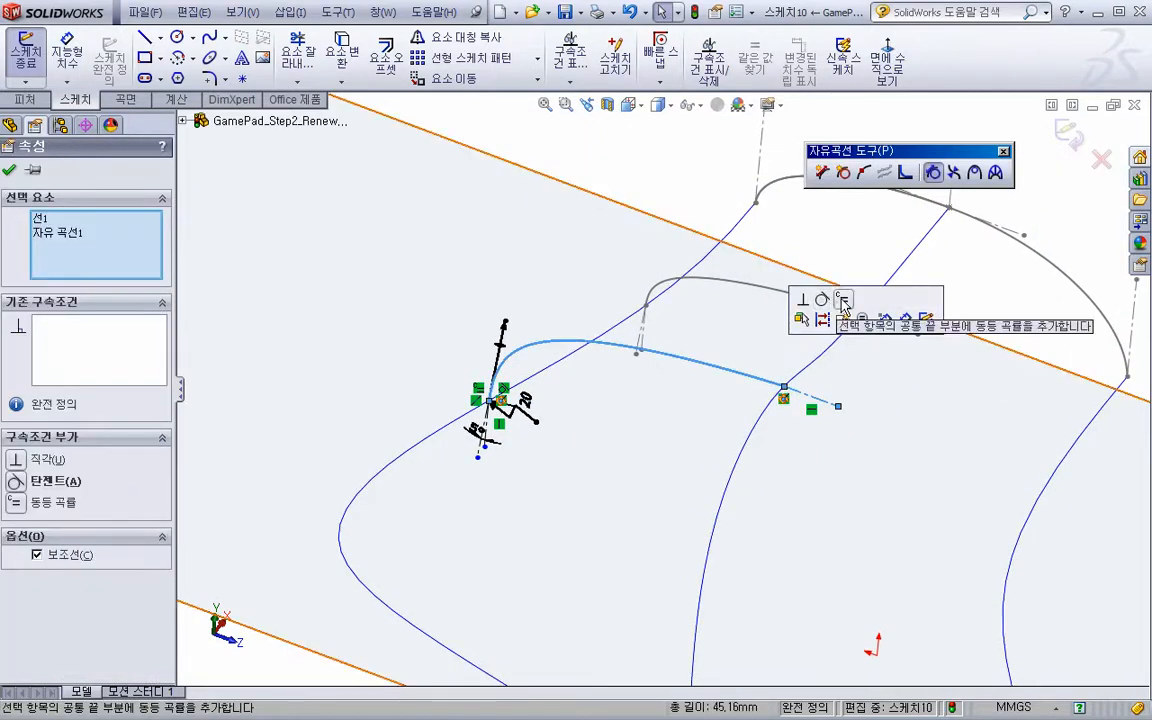
click(838, 311)
key(Escape)
Dimension the spline's end tangent handle as 33.02 mm
key(s)
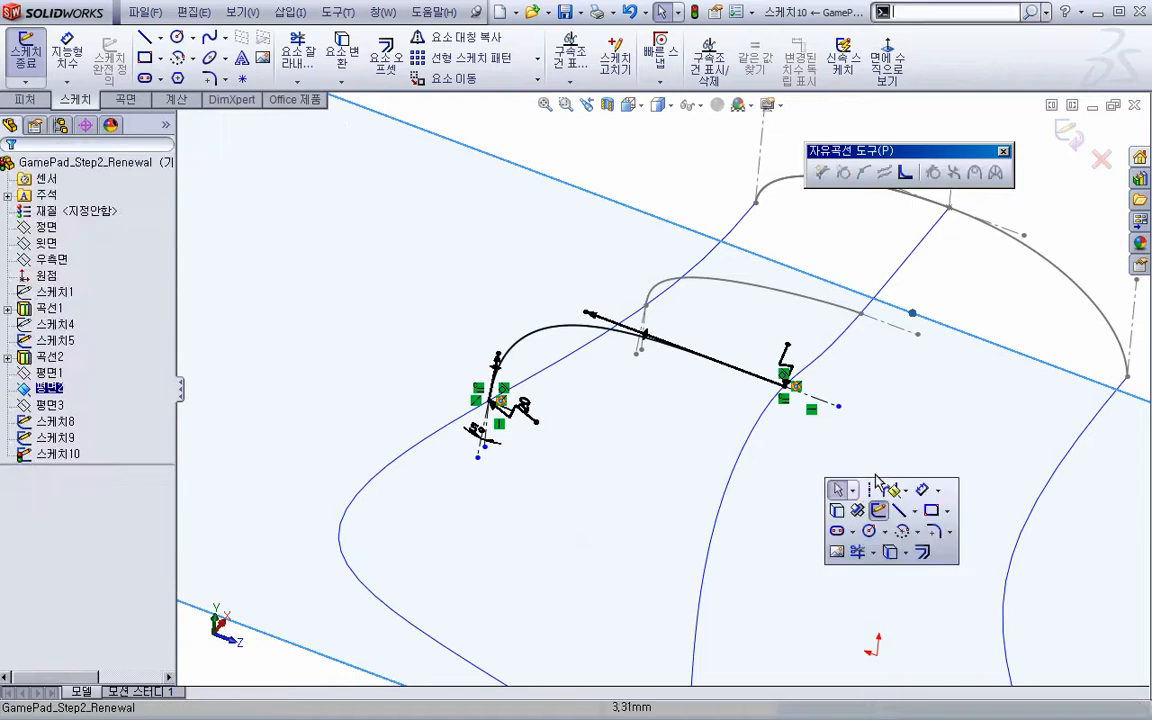
click(882, 481)
click(597, 320)
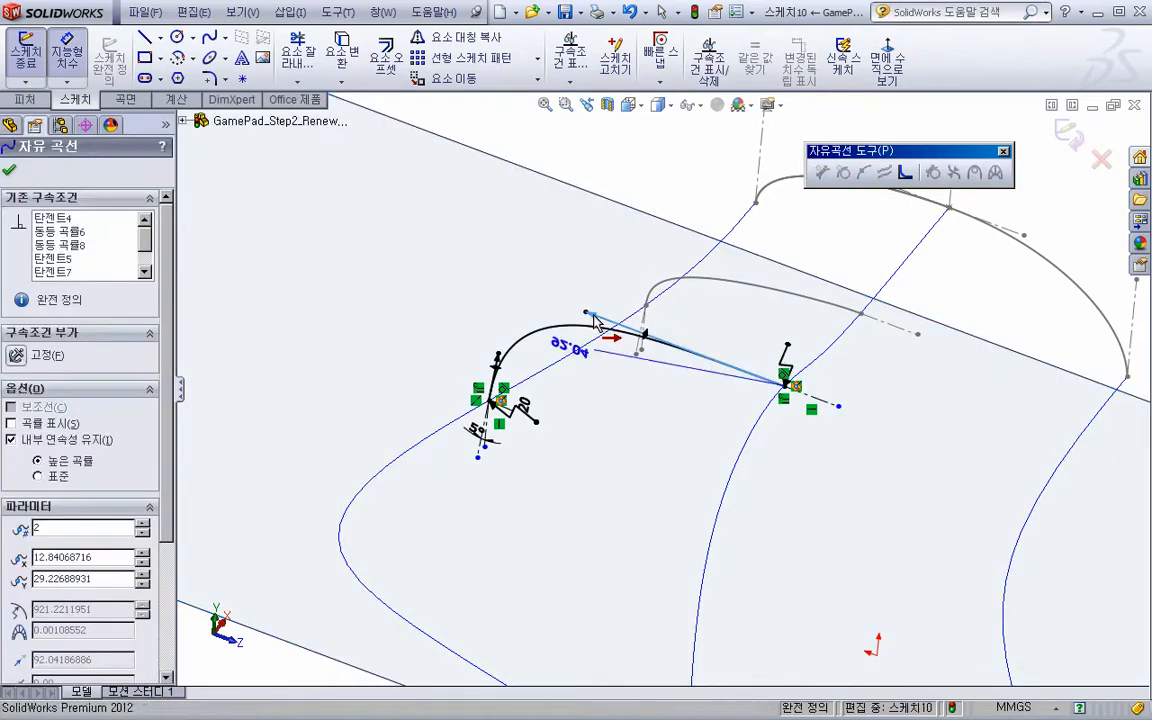
click(705, 392)
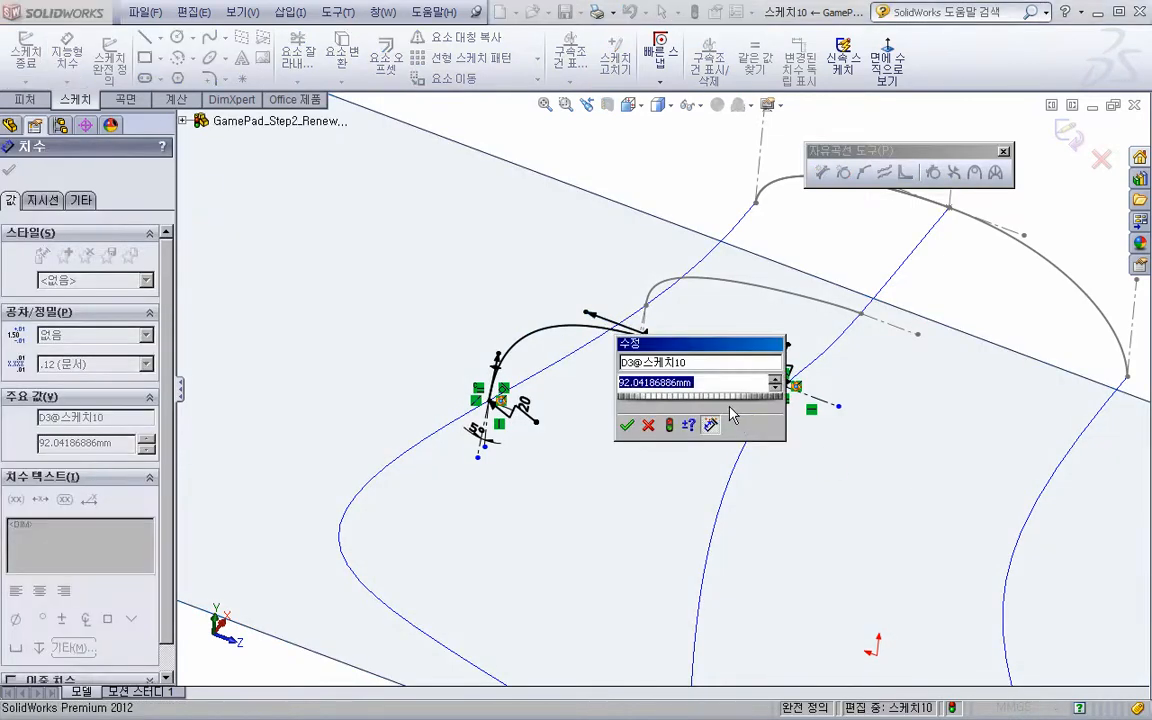
text(33.02)
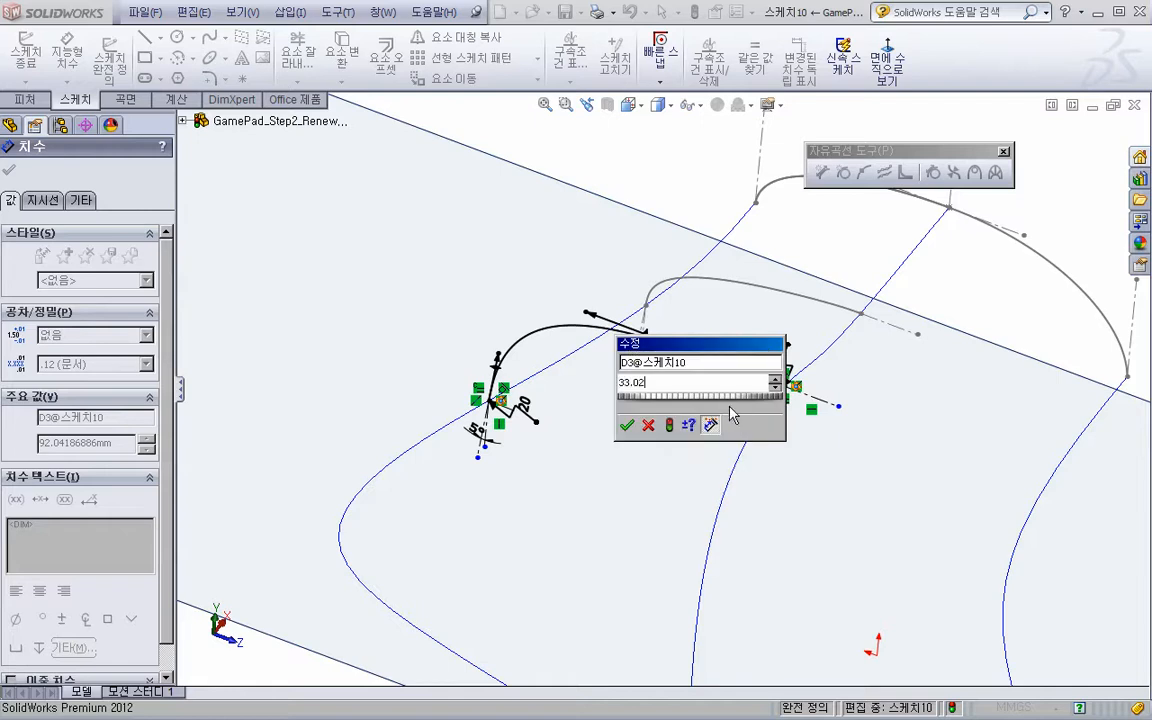
key(Return)
scroll(729, 414, up, 2)
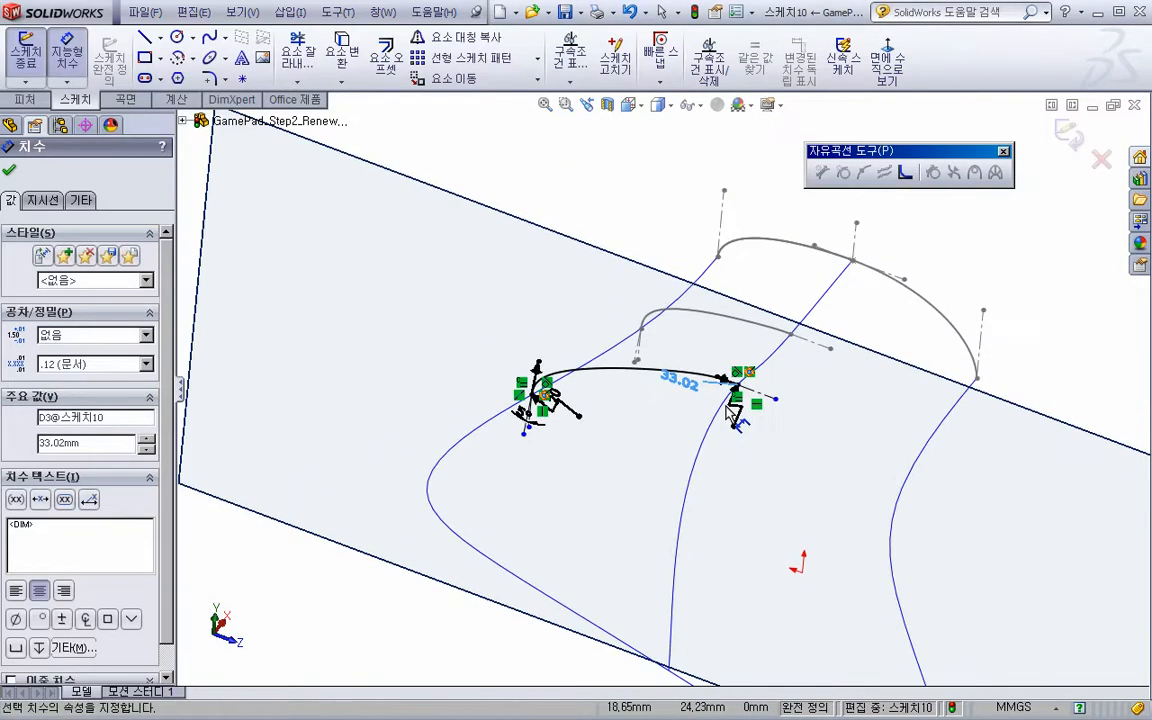
key(Escape)
Examine the shape of the profile spline on 평면2 against the neighbouring profiles and guide curves from several angles
mouse_move(724, 410)
middle_down()
mouse_move(727, 386)
mouse_move(784, 411)
mouse_move(745, 391)
mouse_move(650, 437)
middle_up()
click(581, 499)
mouse_move(581, 499)
middle_down()
mouse_move(566, 489)
mouse_move(558, 498)
middle_up()
key(z)
mouse_move(547, 428)
middle_down()
mouse_move(560, 404)
mouse_move(586, 447)
mouse_move(538, 529)
mouse_move(610, 353)
middle_up()
mouse_move(668, 553)
middle_down()
mouse_move(681, 465)
mouse_move(714, 476)
mouse_move(674, 501)
mouse_move(658, 532)
middle_up()
scroll(603, 405, down, 3)
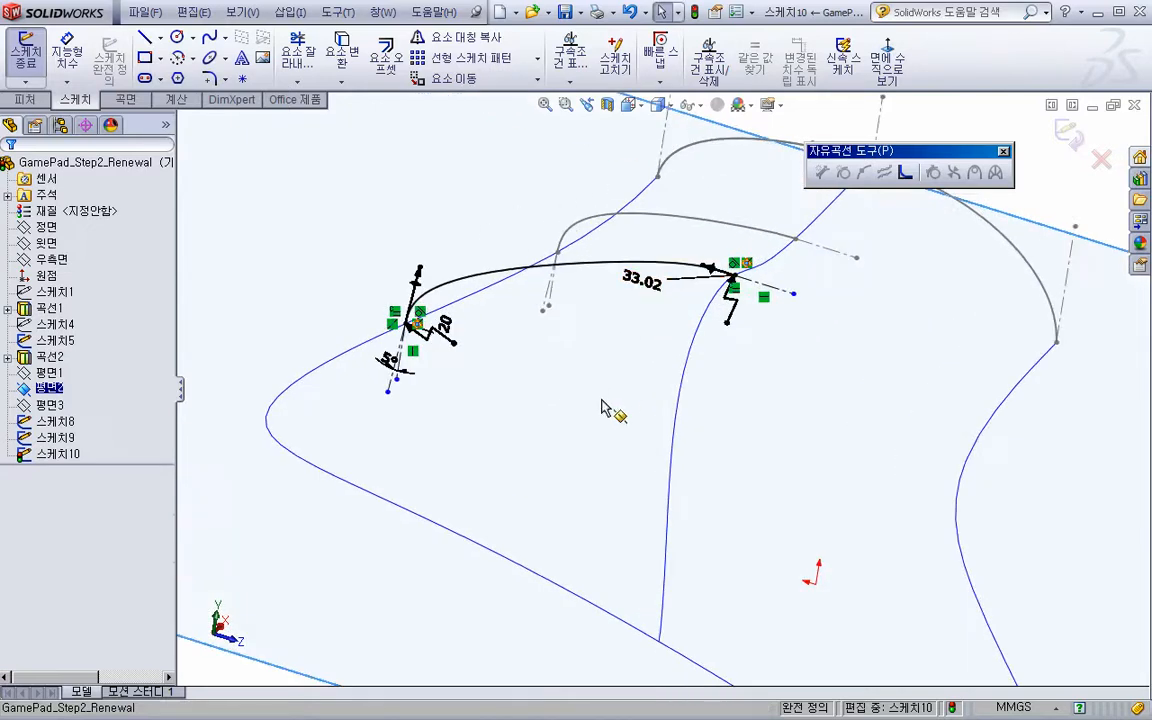
Try deleting the 33.02 mm dimension and reshaping the spline's end tangent handle, and undo both changes
click(648, 287)
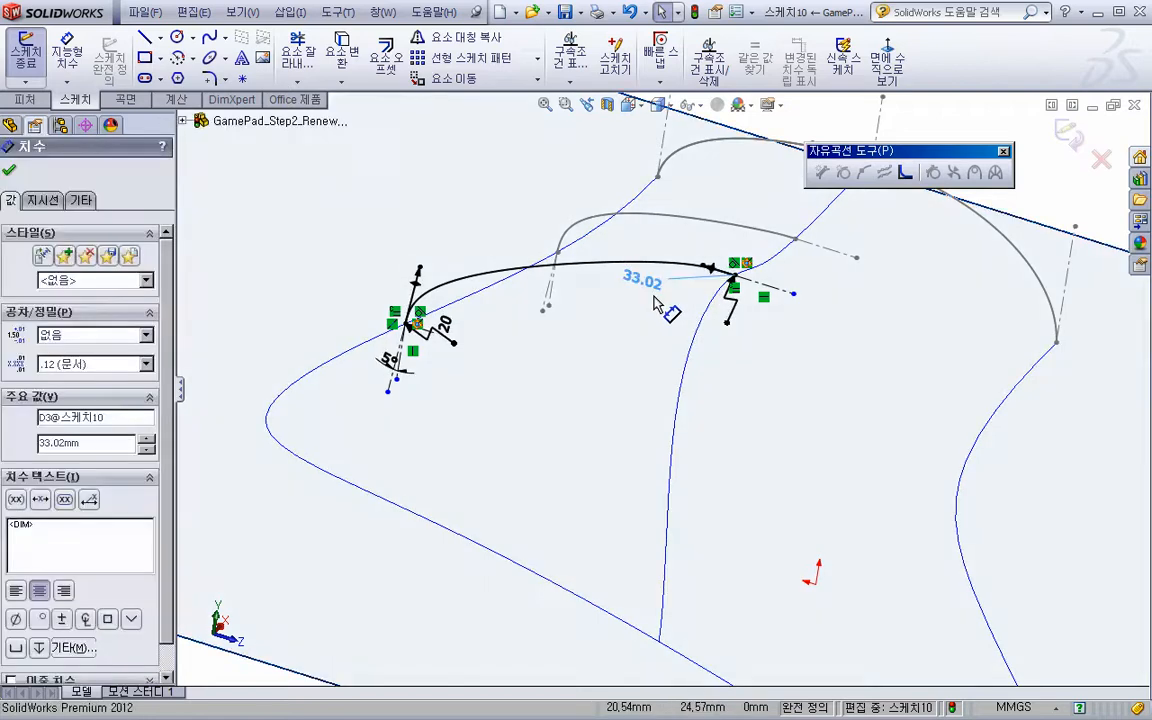
key(Delete)
mouse_move(705, 272)
mouse_down()
mouse_move(684, 252)
mouse_move(679, 278)
mouse_move(722, 260)
mouse_up()
scroll(722, 258, down, 3)
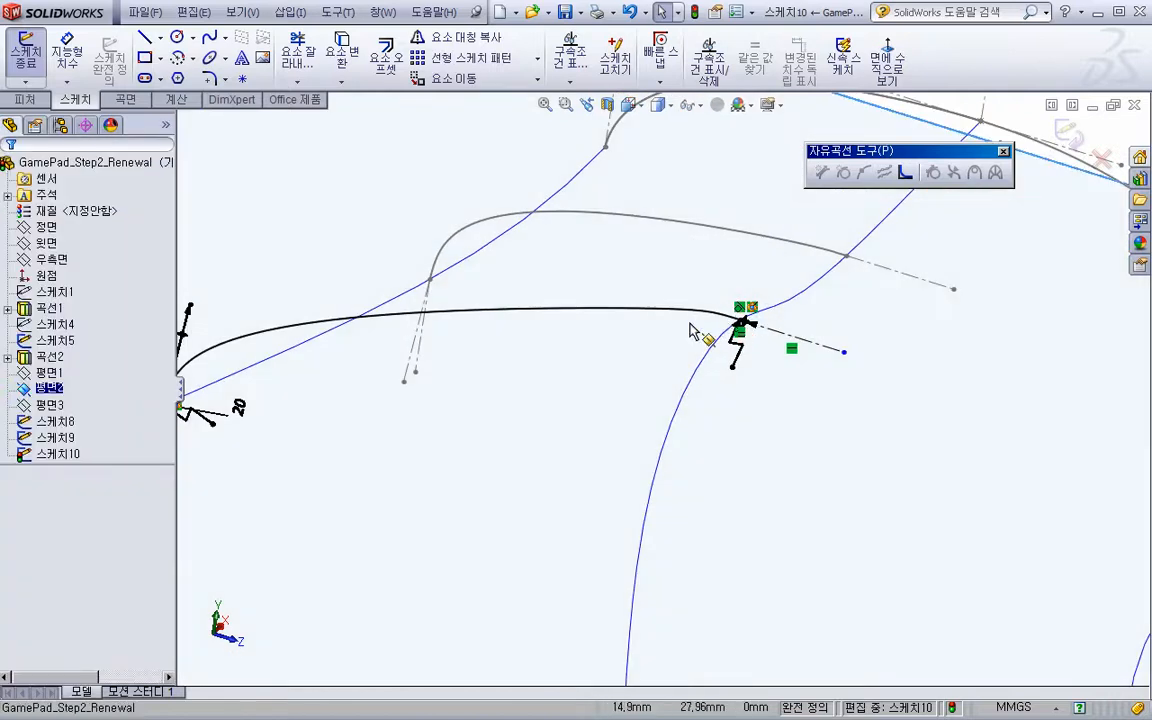
key(ctrl+z)
key(ctrl+z)
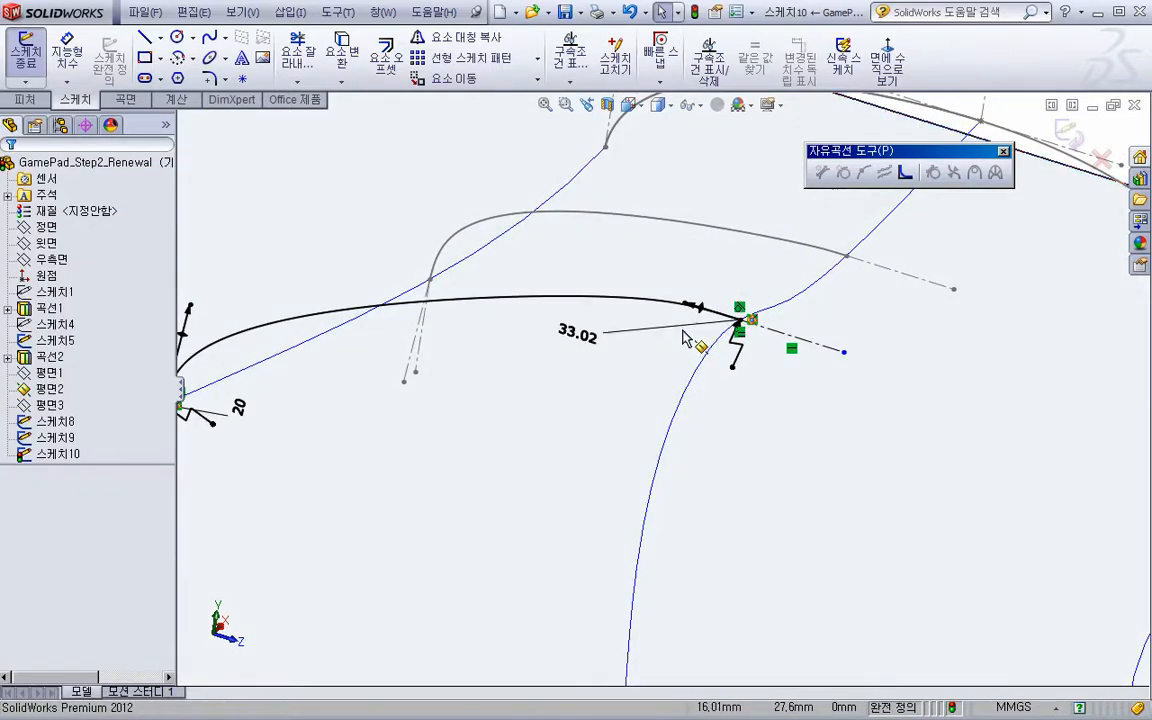
Delete the 33.02 mm dimension and lengthen the spline's end tangent handle to give the profile a rounder crown
click(590, 340)
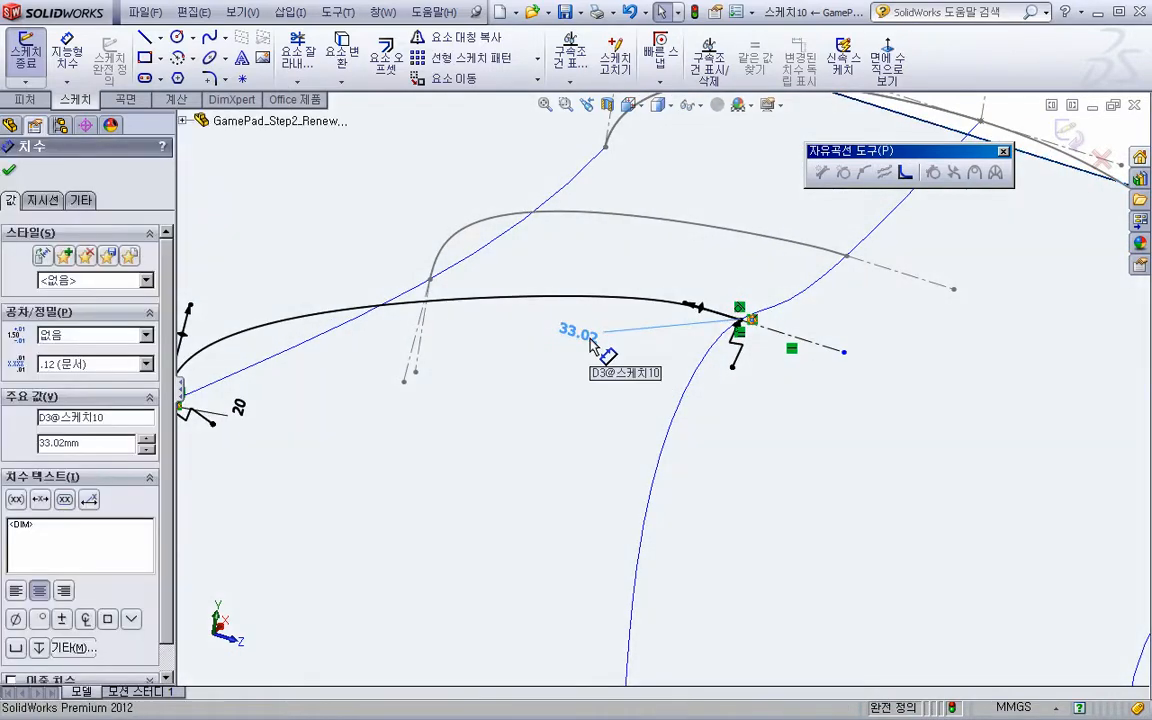
key(Delete)
drag(686, 307, 679, 307)
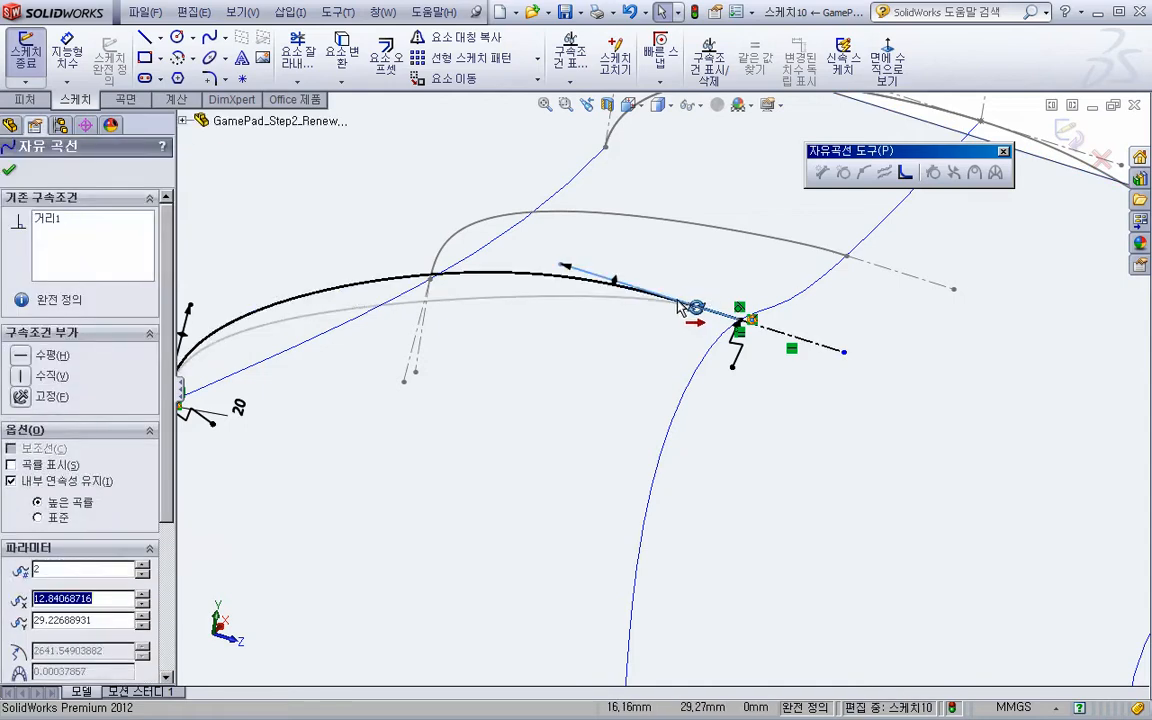
drag(616, 283, 615, 281)
scroll(622, 312, up, 3)
click(605, 347)
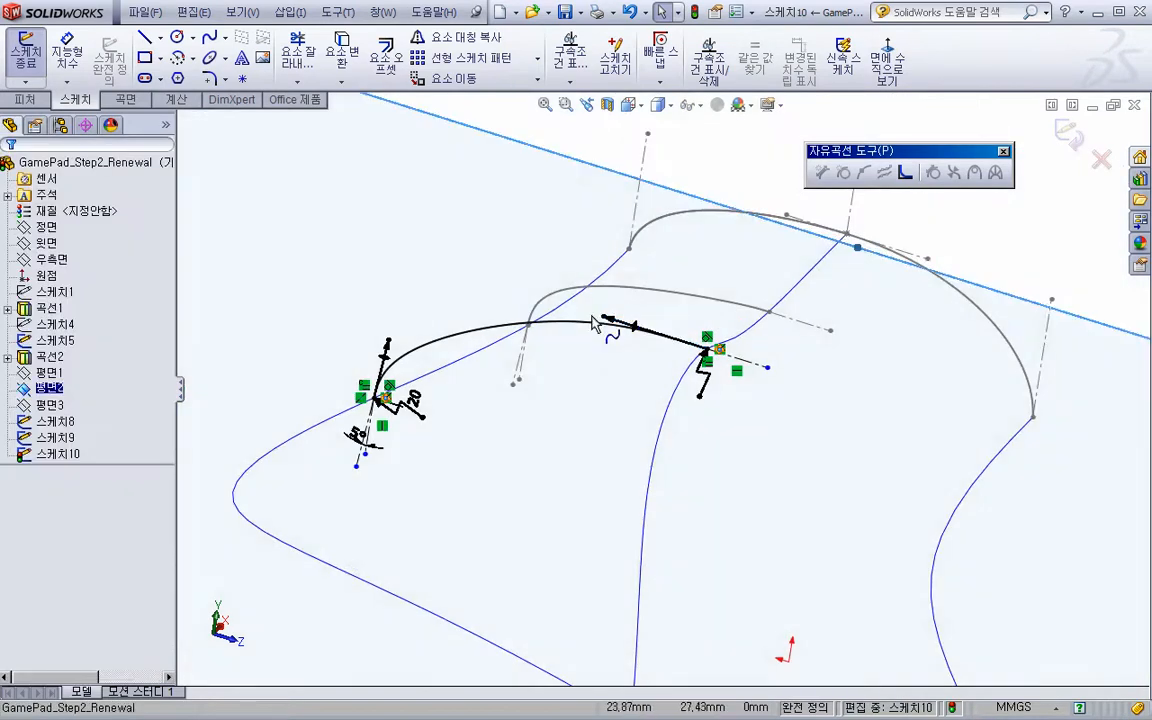
Dimension the spline's end tangent handle as 50 mm
key(s)
click(748, 371)
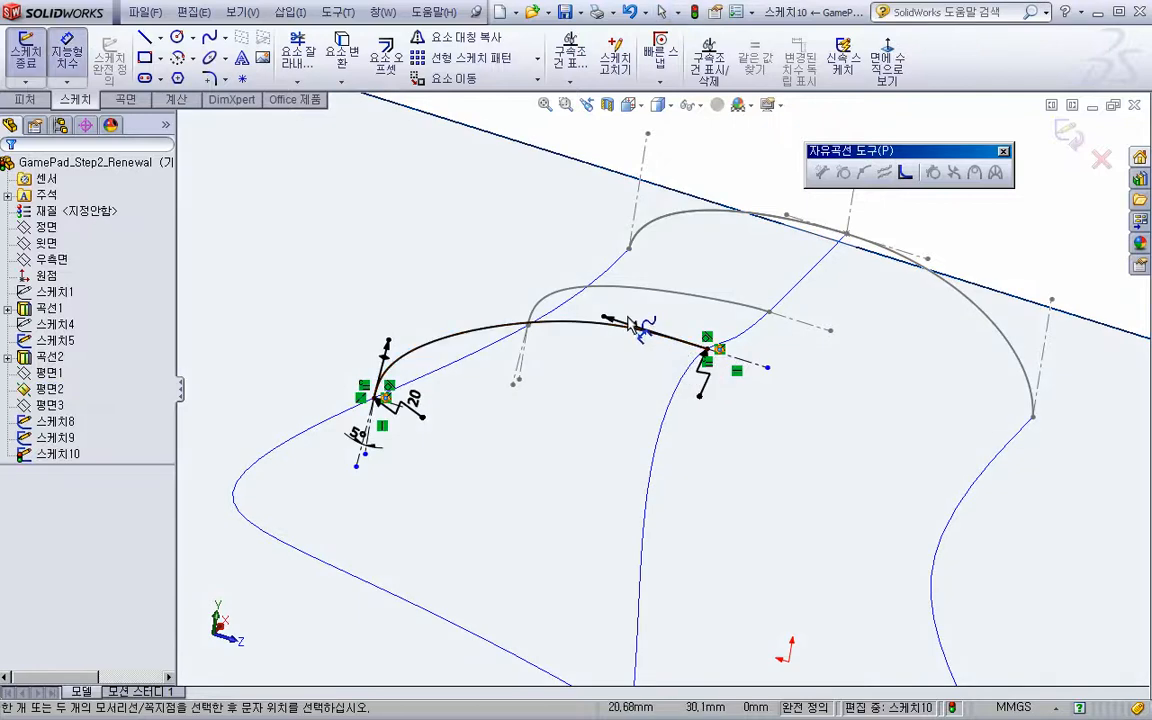
click(610, 323)
click(649, 375)
text(50)
key(Return)
scroll(652, 372, up, 3)
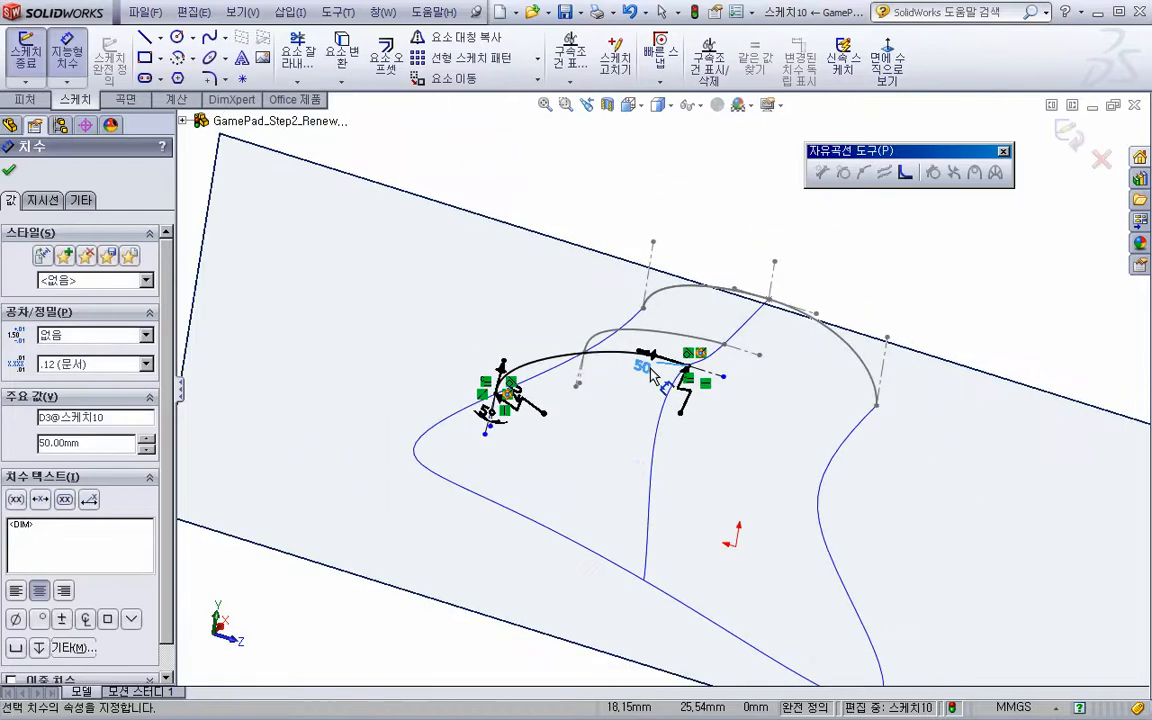
Exit the finished profile sketch and hide 평면2
mouse_move(609, 424)
middle_down()
mouse_move(599, 401)
mouse_move(588, 425)
mouse_move(668, 368)
mouse_move(476, 392)
middle_up()
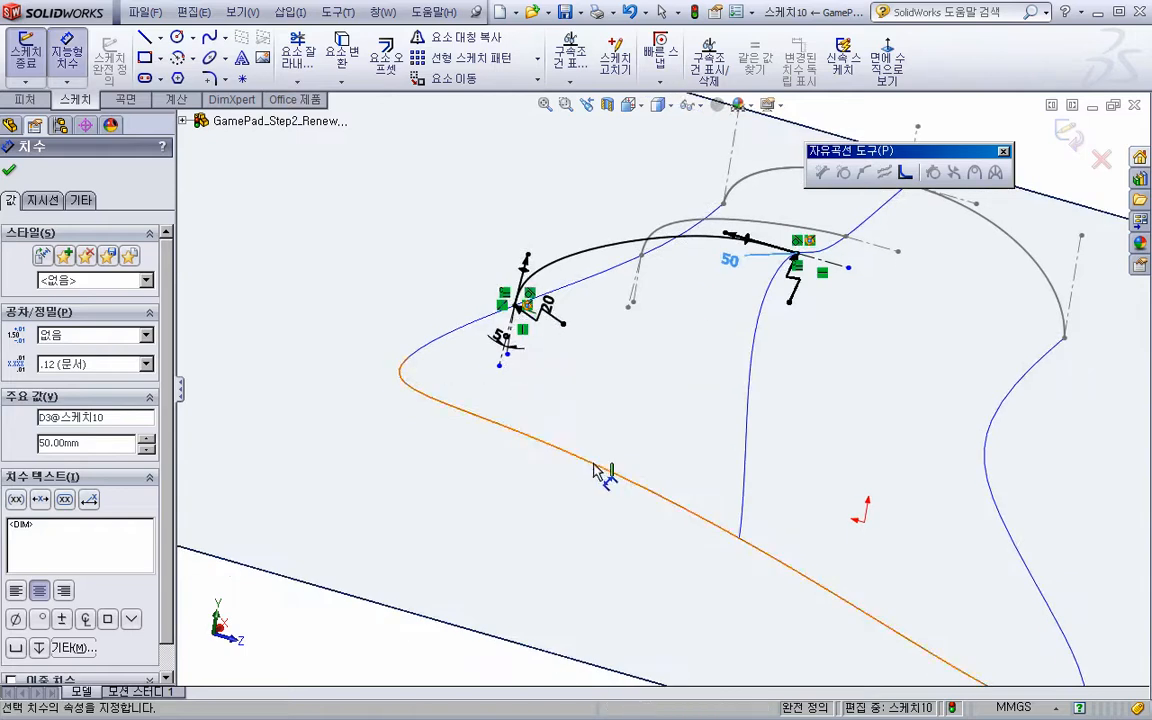
mouse_move(537, 425)
middle_down()
mouse_move(553, 396)
mouse_move(543, 412)
middle_up()
mouse_move(636, 275)
middle_down()
mouse_move(620, 339)
mouse_move(905, 278)
middle_up()
click(1068, 137)
mouse_move(818, 373)
middle_down()
mouse_move(741, 404)
mouse_move(726, 472)
mouse_move(828, 404)
mouse_move(766, 453)
mouse_move(714, 468)
mouse_move(812, 455)
middle_up()
click(890, 460)
right_click(881, 439)
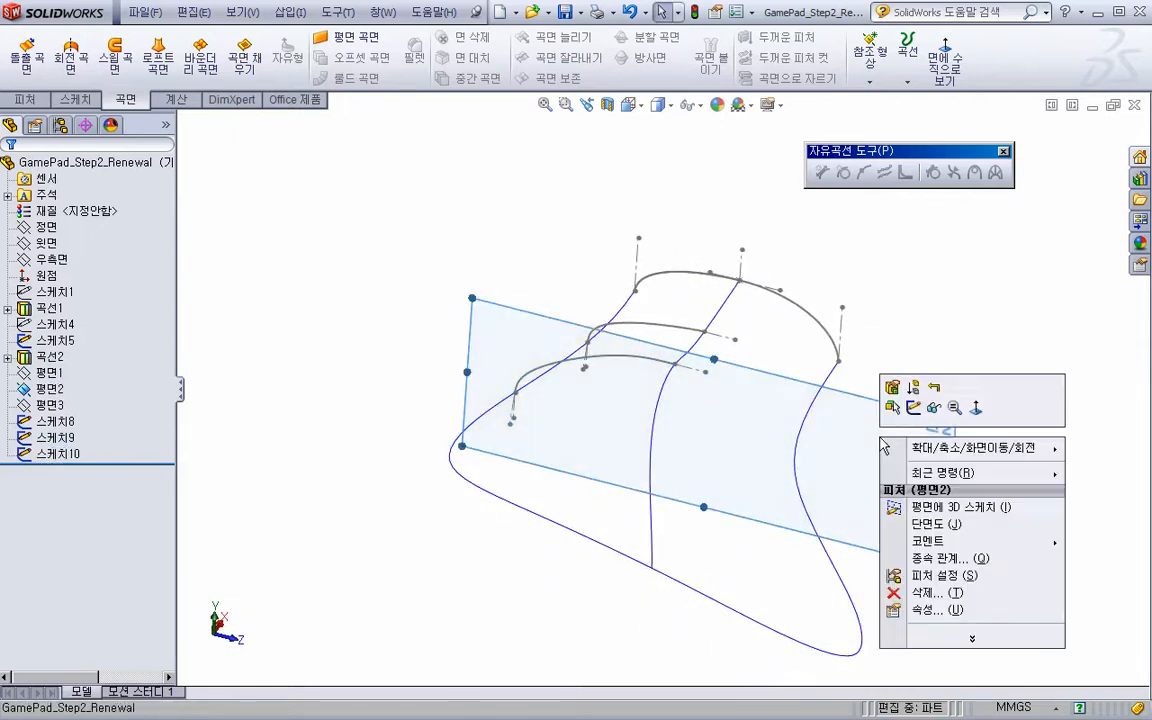
click(933, 409)
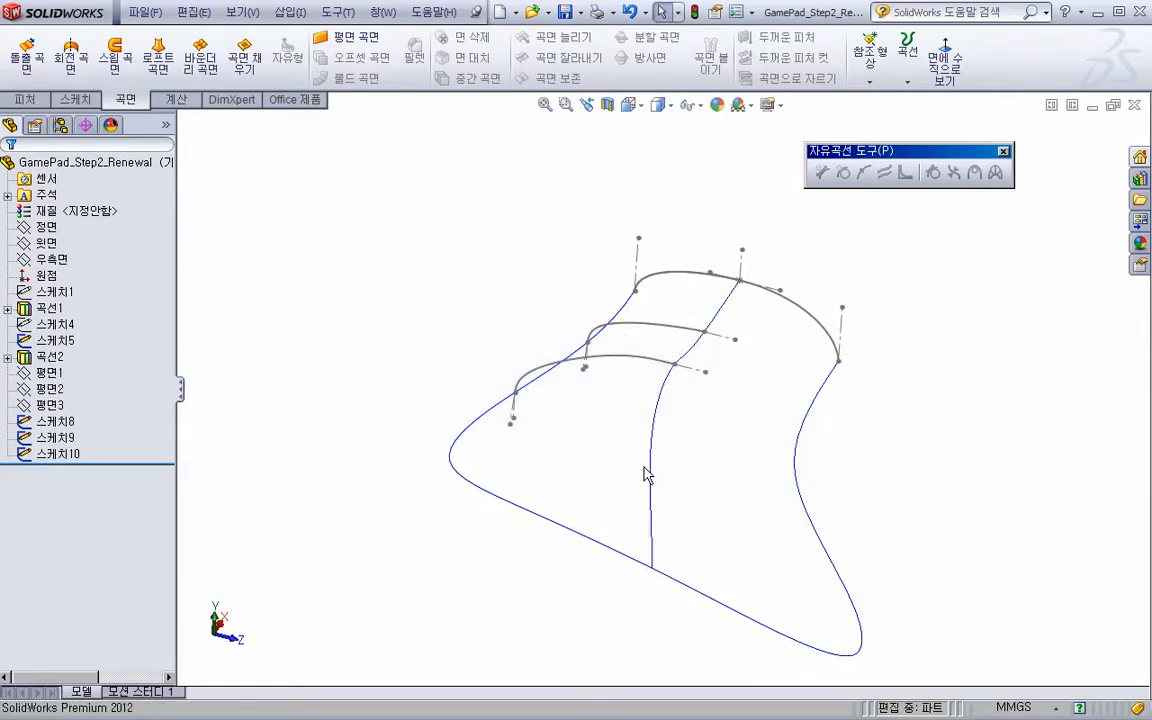
Show 평면3 and start a new sketch on it
scroll(648, 475, down, 1)
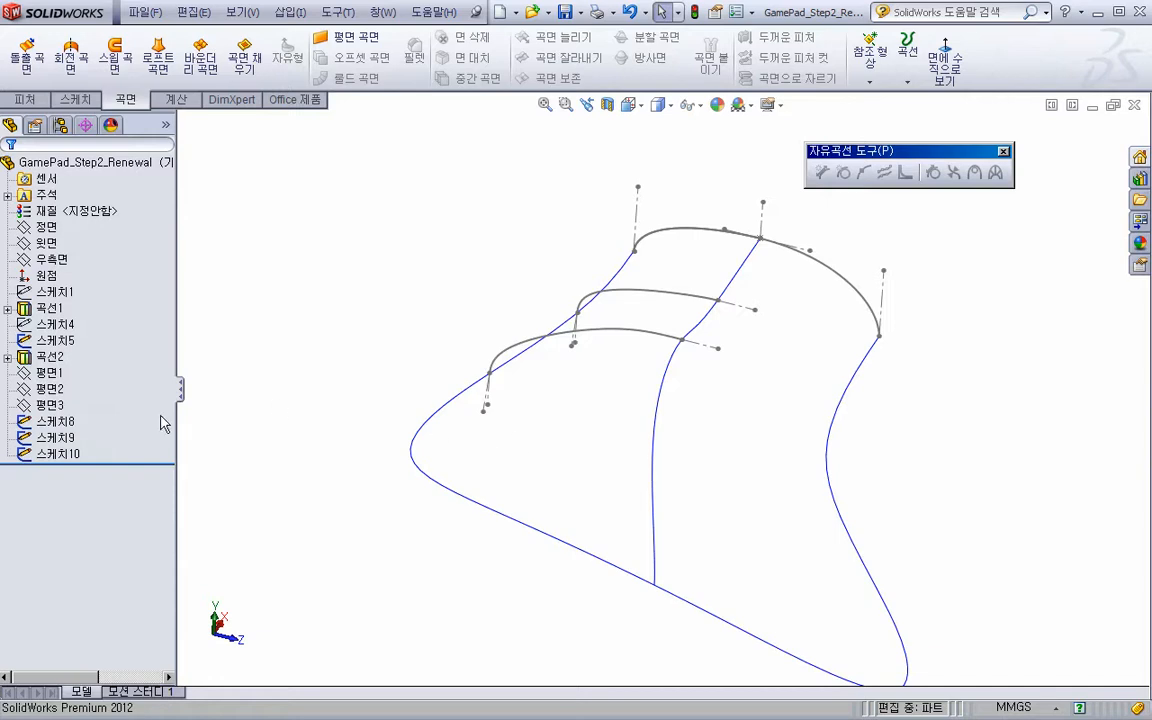
right_click(62, 406)
click(114, 373)
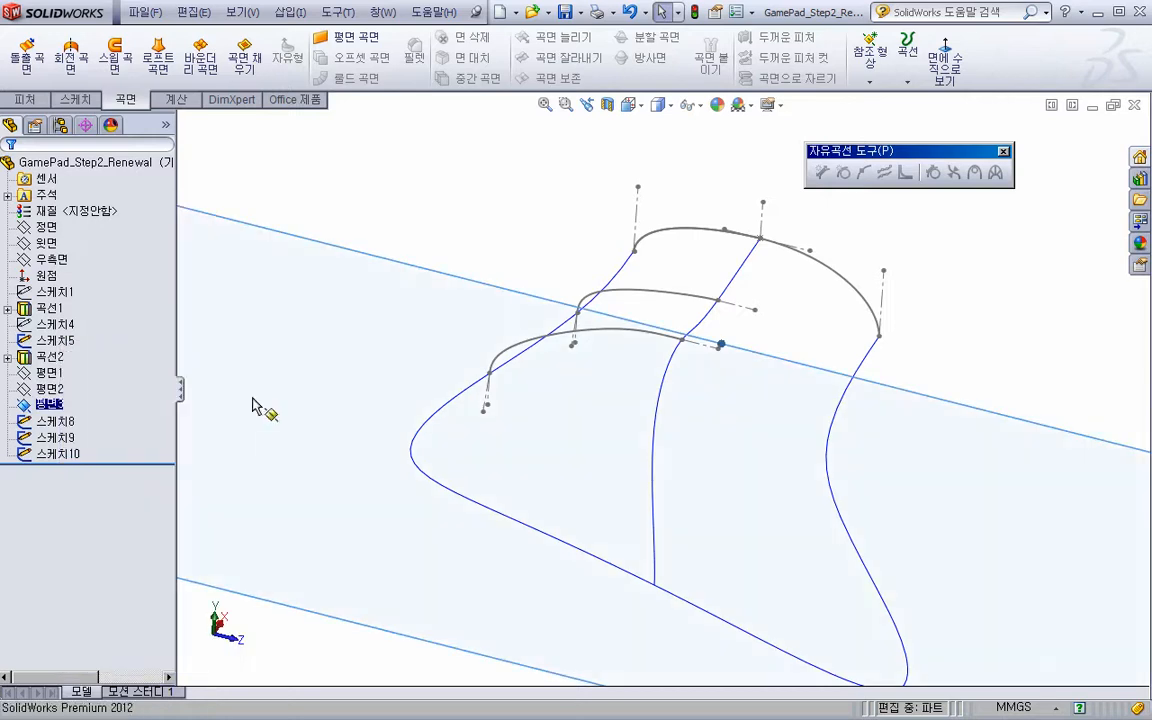
right_click(418, 362)
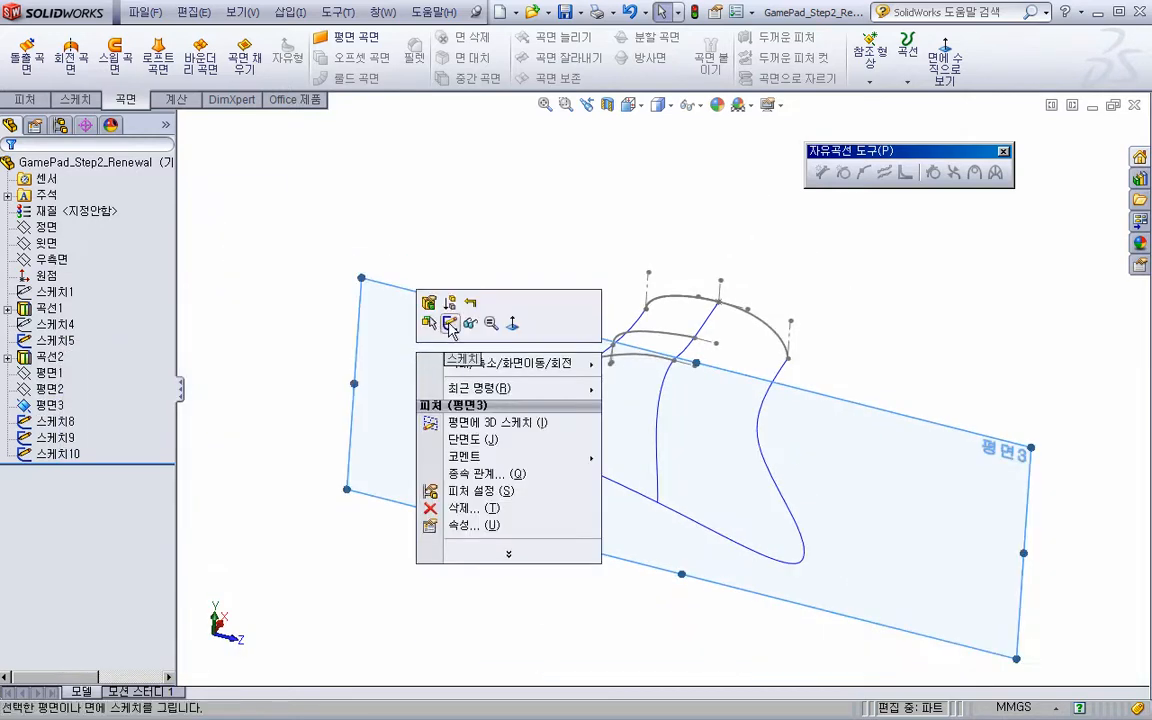
click(450, 324)
Draw a two-point spline on 평면3 from near the outer guide curve to near the middle guide curve
mouse_move(722, 481)
middle_down()
mouse_move(681, 476)
mouse_move(668, 509)
mouse_move(677, 485)
middle_up()
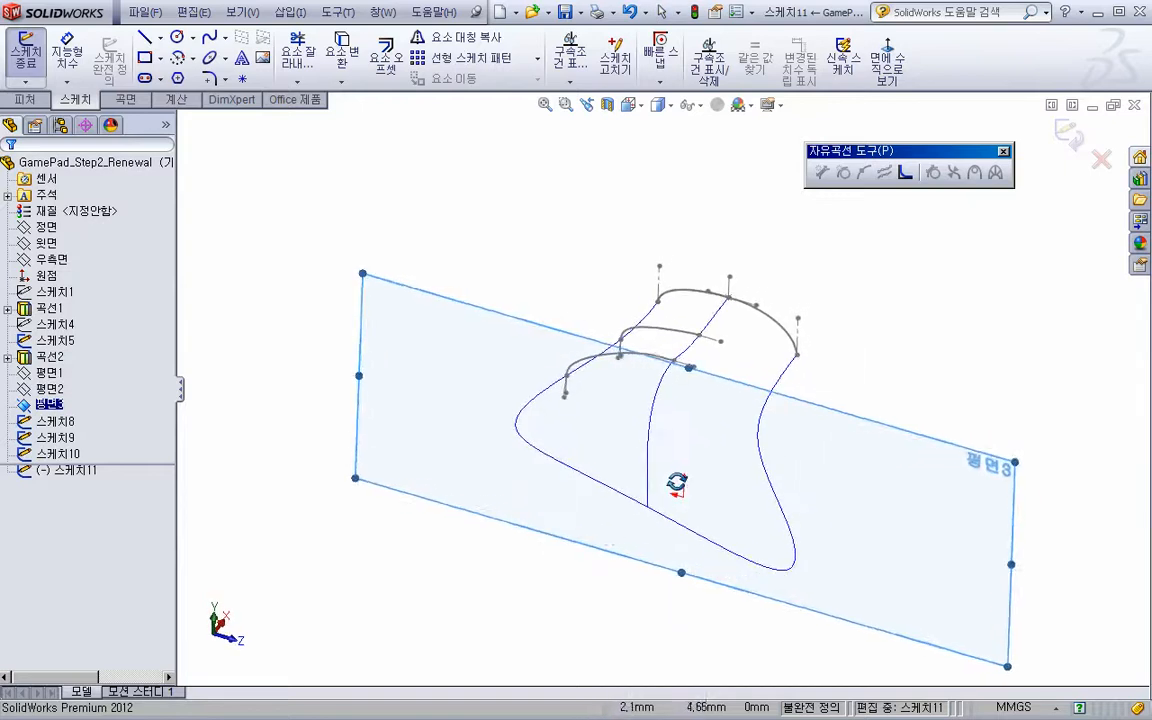
scroll(677, 485, down, 4)
key(s)
click(745, 462)
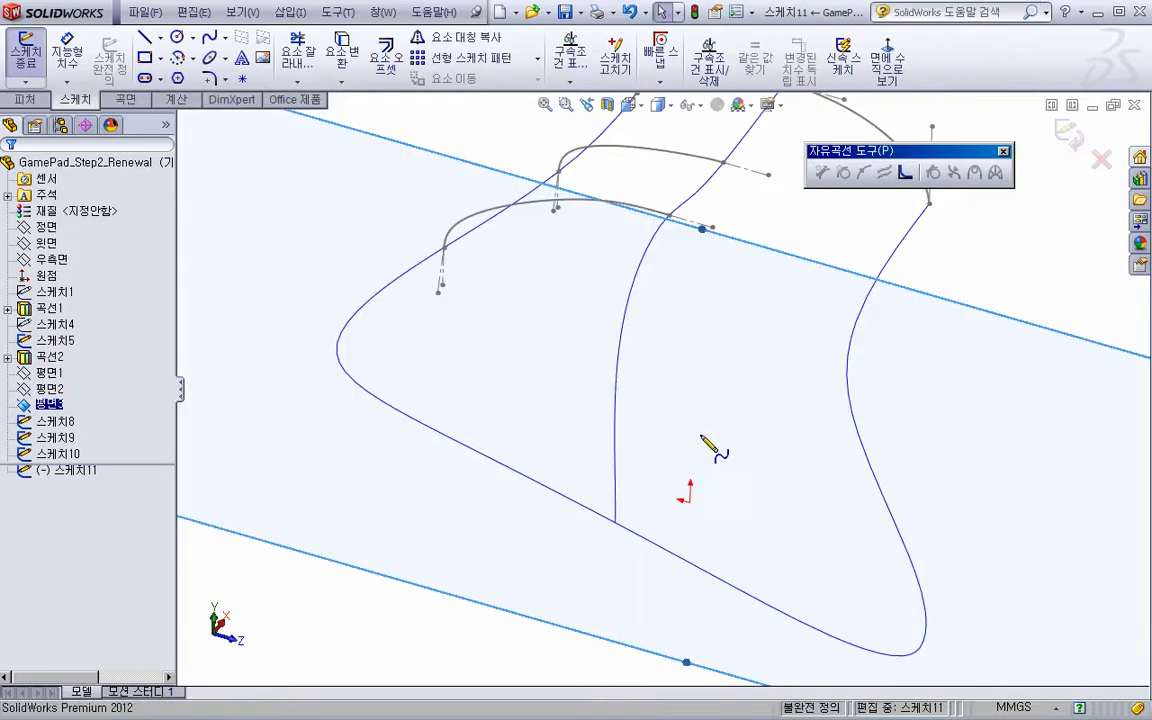
click(373, 311)
click(441, 285)
click(599, 312)
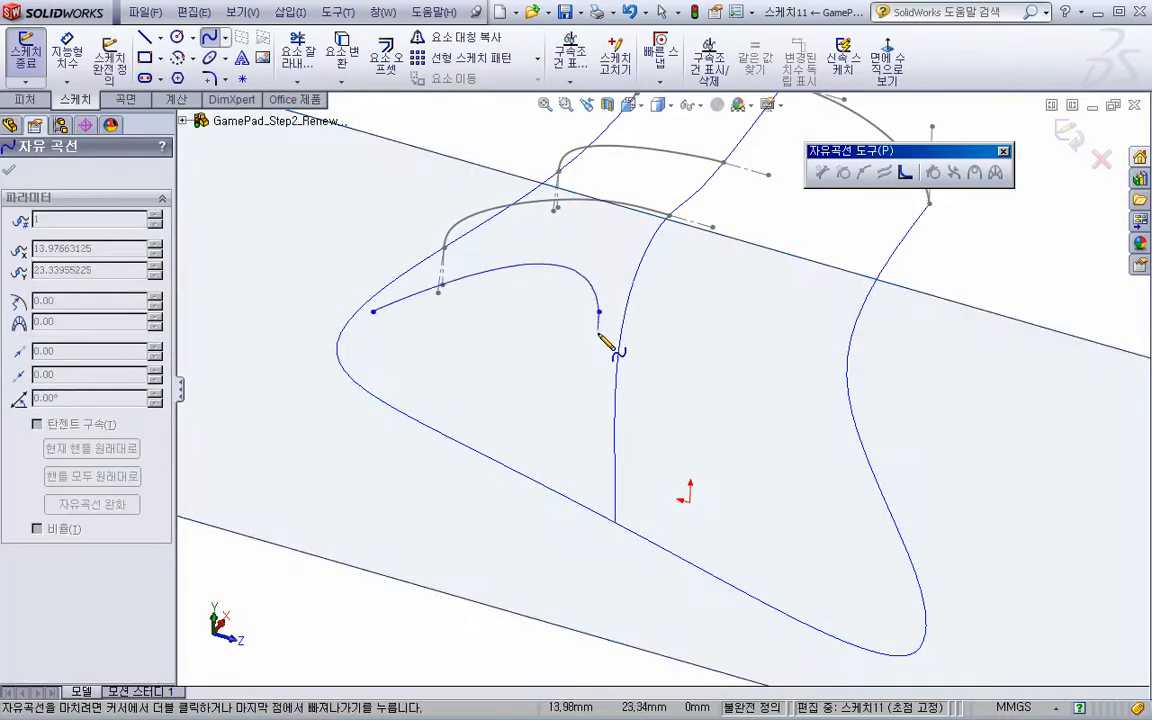
key(Escape)
Add a pierce (관통) relation between the spline's inner endpoint and the middle guide curve
click(599, 311)
ctrl+click(624, 331)
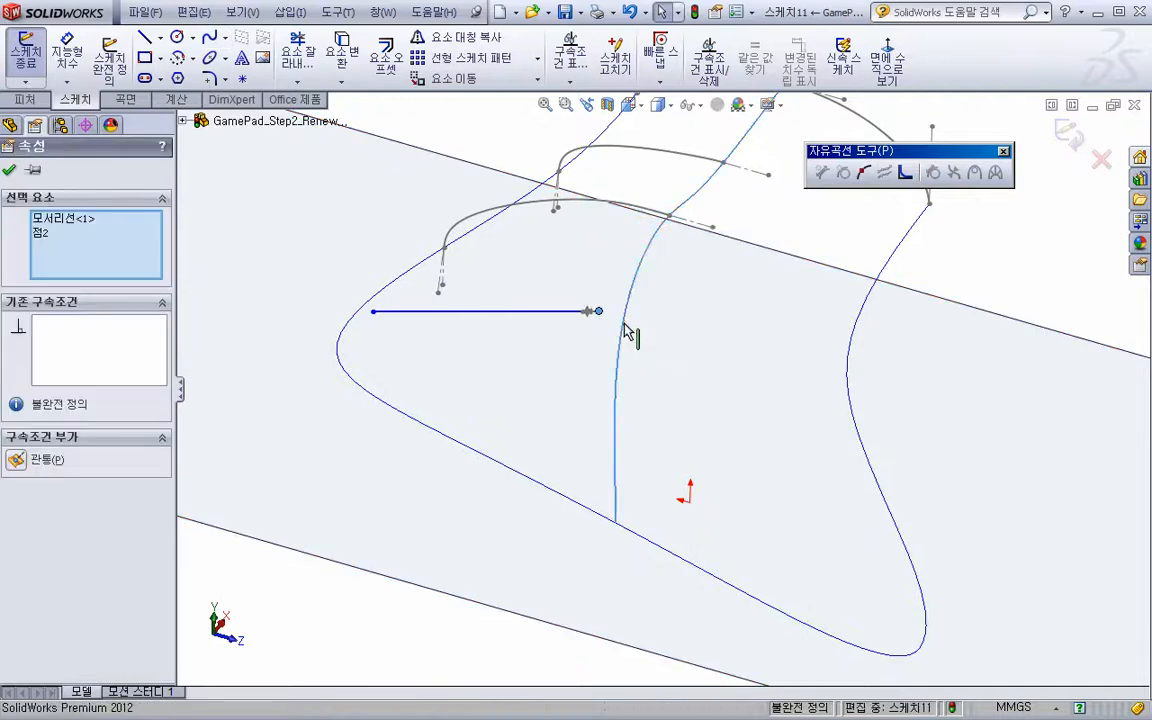
click(674, 265)
click(504, 392)
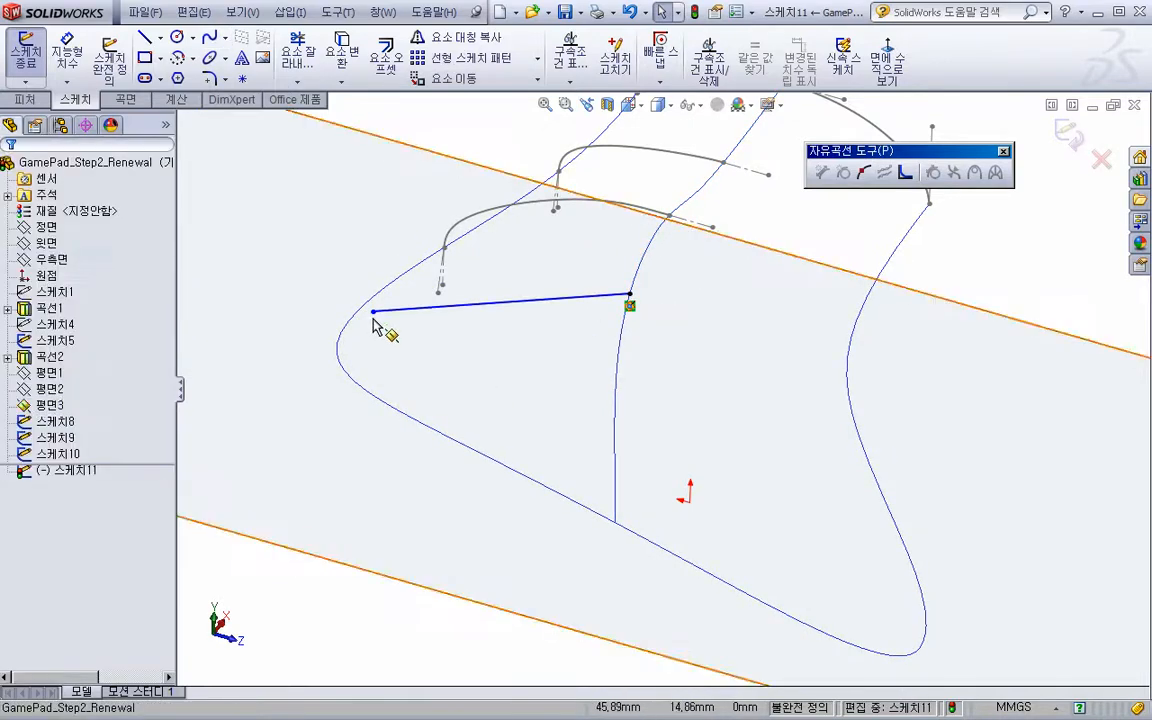
Add a pierce (관통) relation between the spline's outer endpoint and the outer guide curve
click(373, 313)
ctrl+click(351, 318)
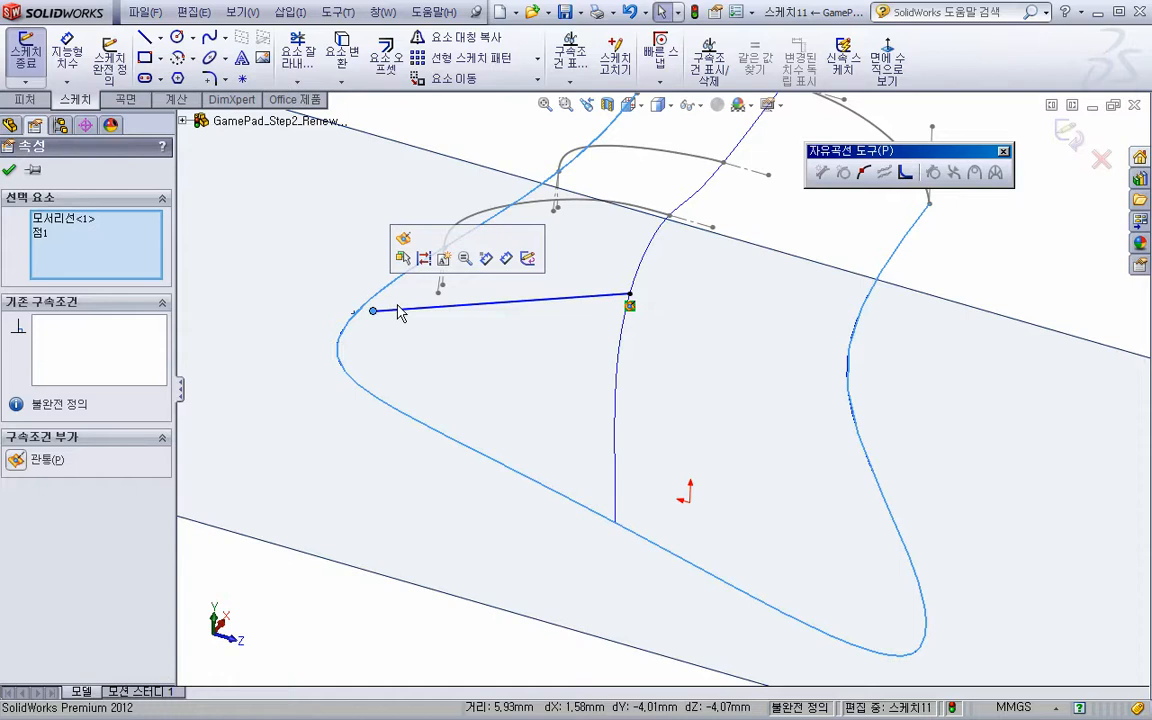
click(403, 239)
click(577, 388)
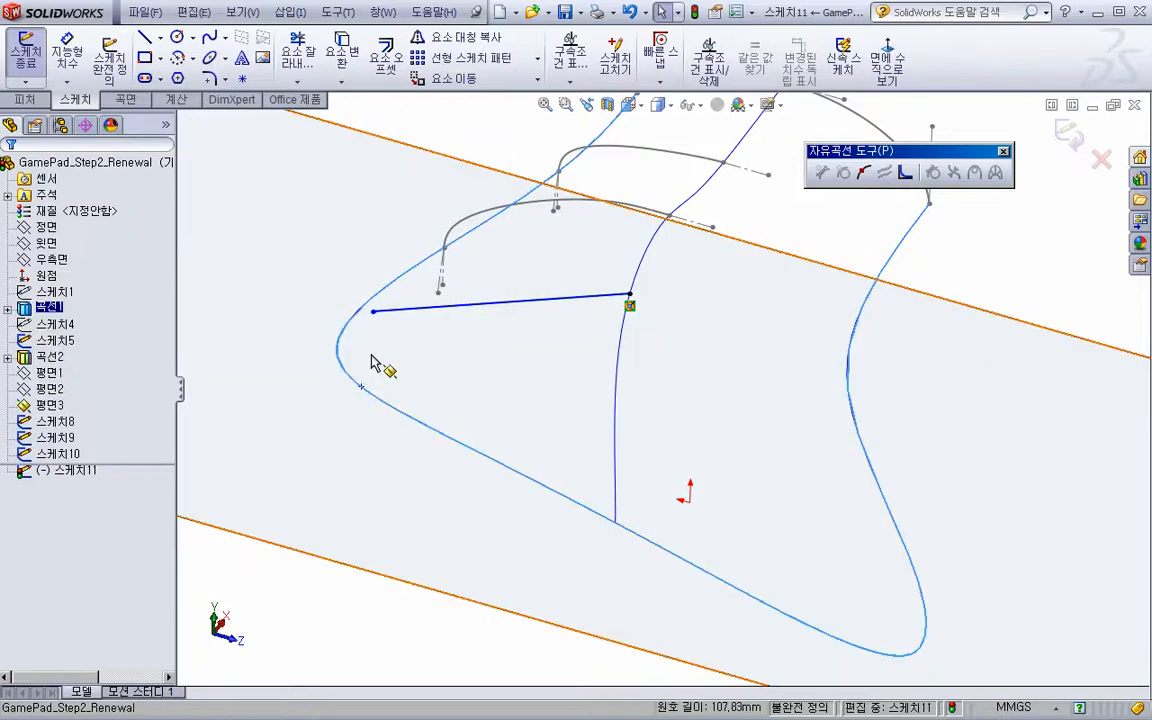
ctrl+click(372, 322)
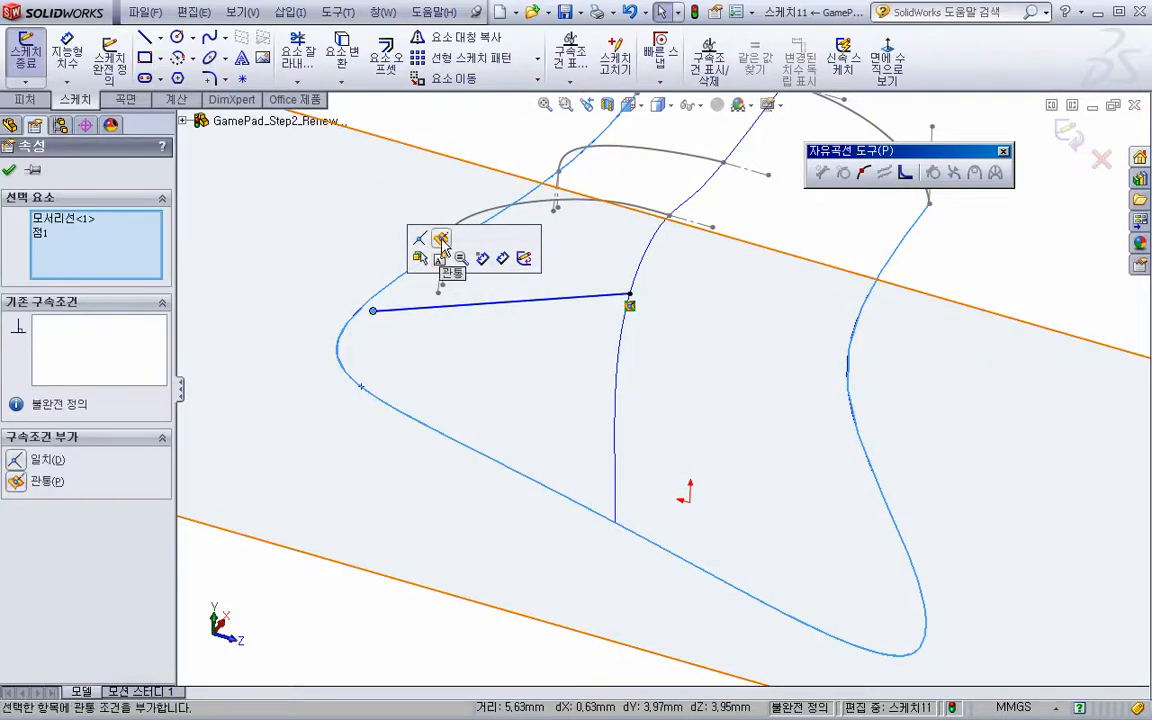
click(442, 260)
key(Escape)
Draw a short horizontal centerline outward from the spline's inner endpoint on the middle guide curve
scroll(540, 290, down, 2)
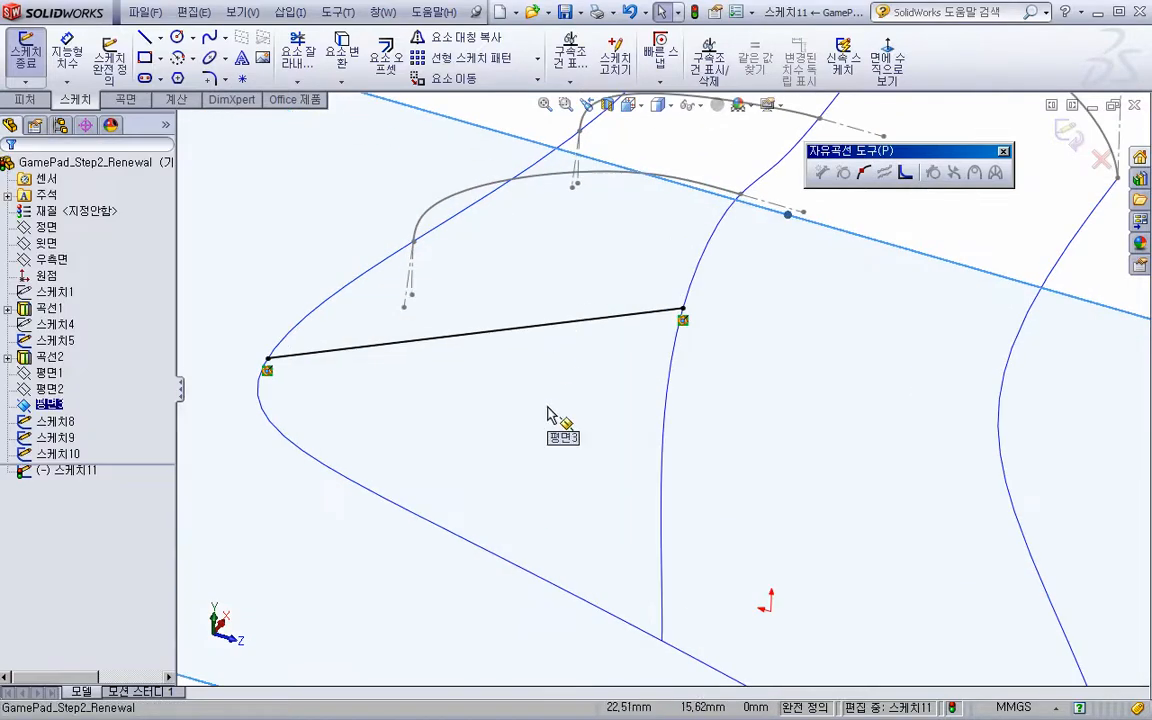
key(z)
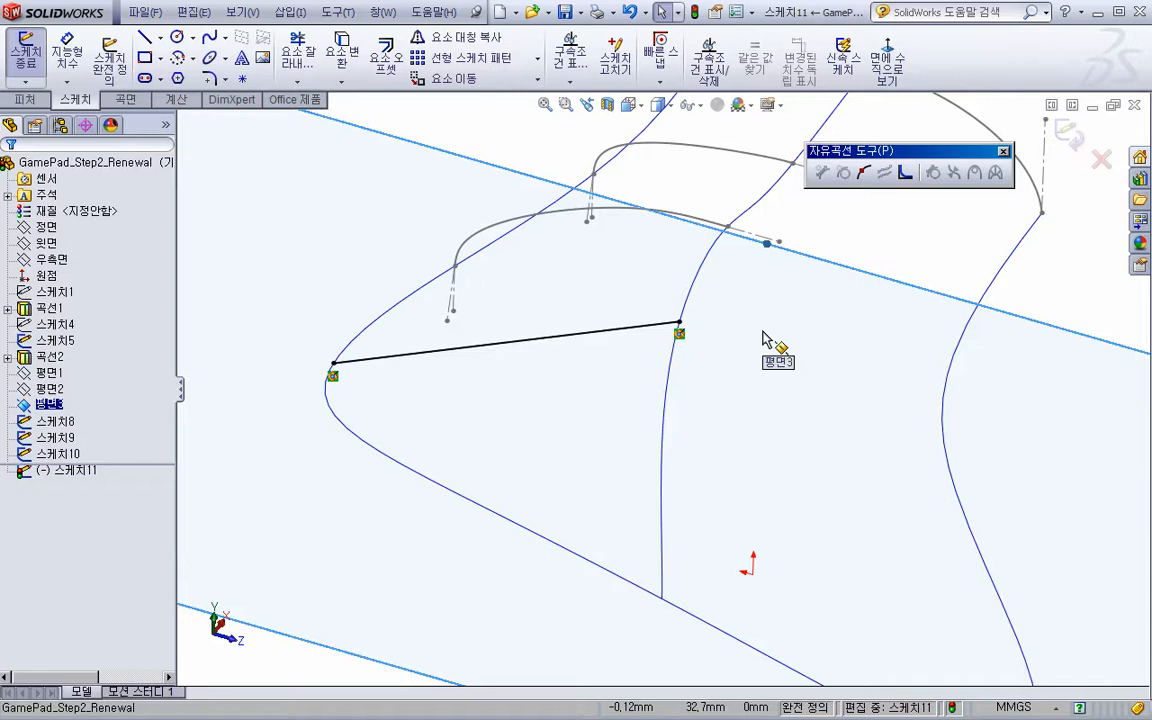
ctrl+middle_drag(735, 374, 725, 374)
key(s)
click(766, 381)
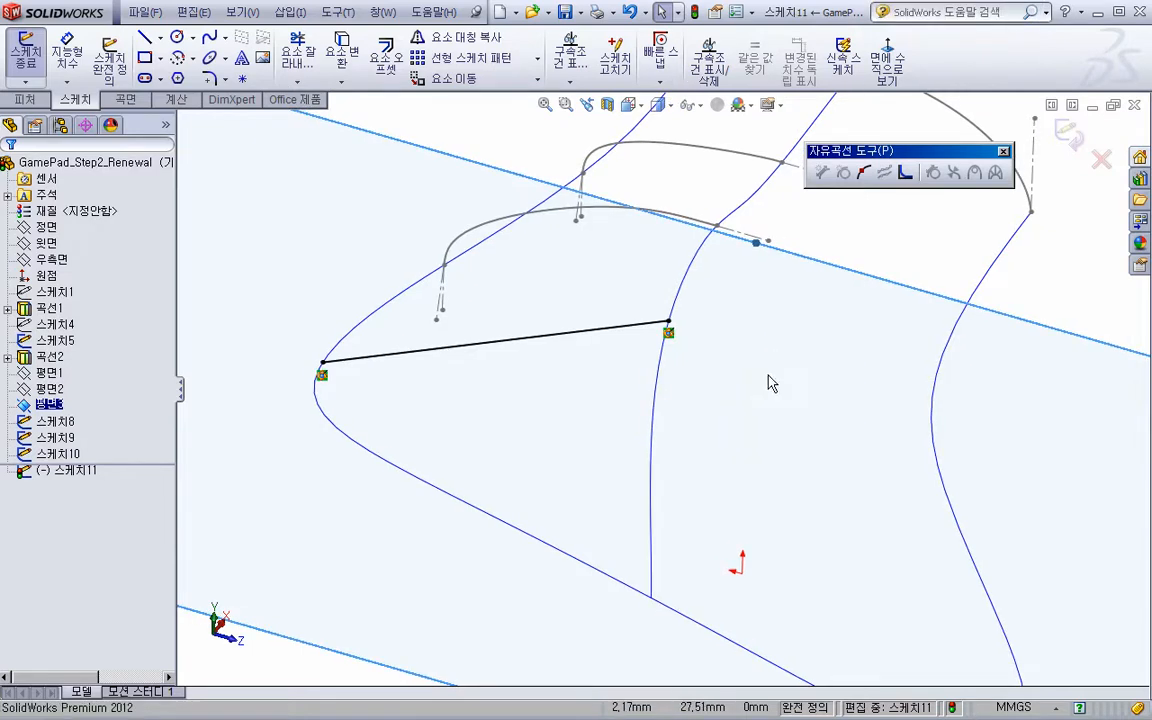
click(725, 337)
key(Escape)
key(Escape)
Draw a vertical centerline about 12 mm long downward from the spline's outer endpoint
key(s)
click(372, 398)
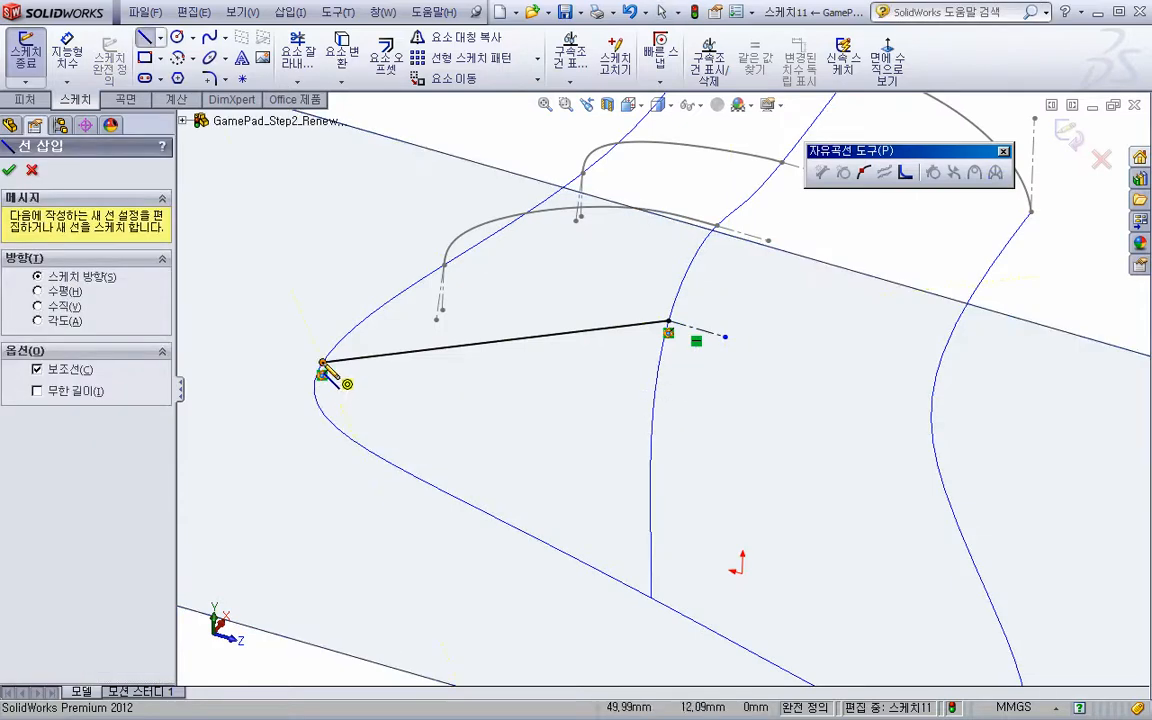
click(322, 374)
click(321, 458)
scroll(321, 411, down, 4)
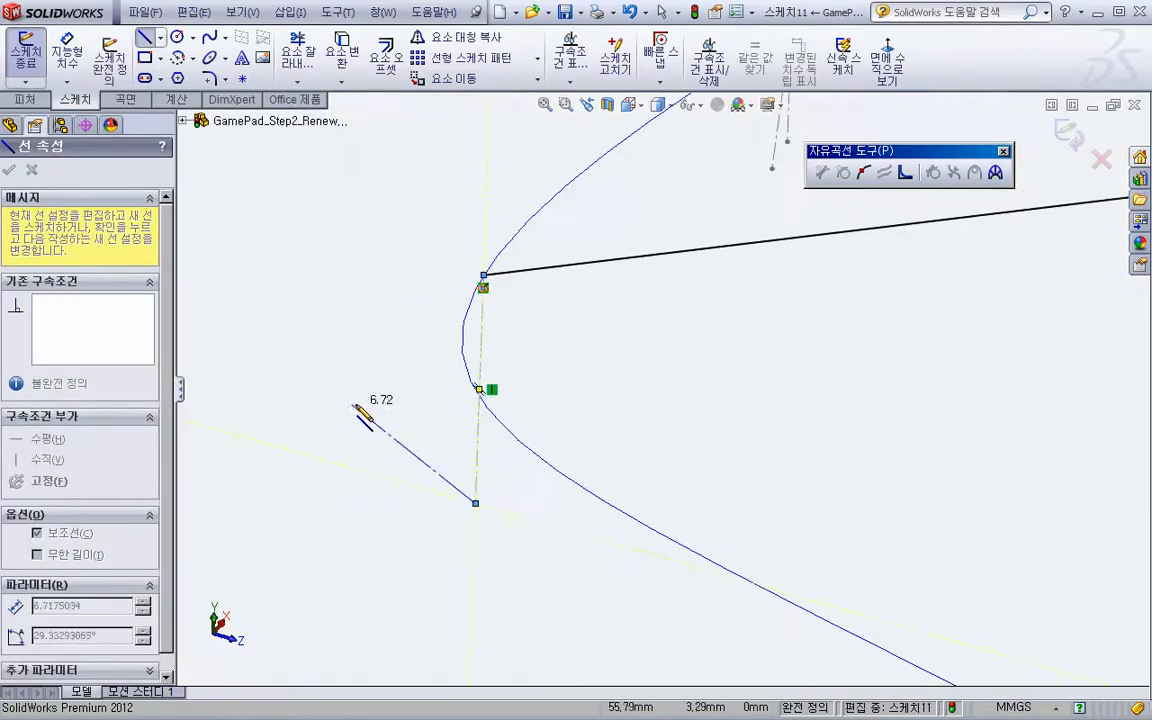
key(Escape)
Draw a second centerline from the spline's outer endpoint, slanting down and outward about 30° from the vertical one
key(s)
click(518, 412)
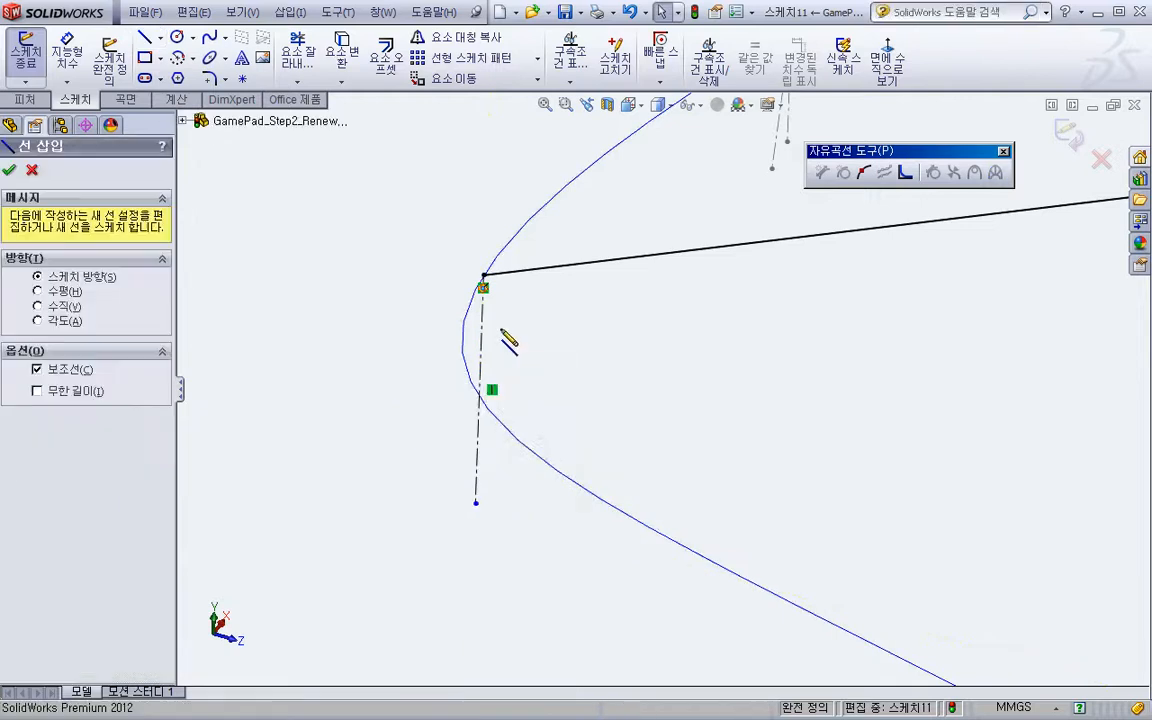
click(484, 275)
click(350, 432)
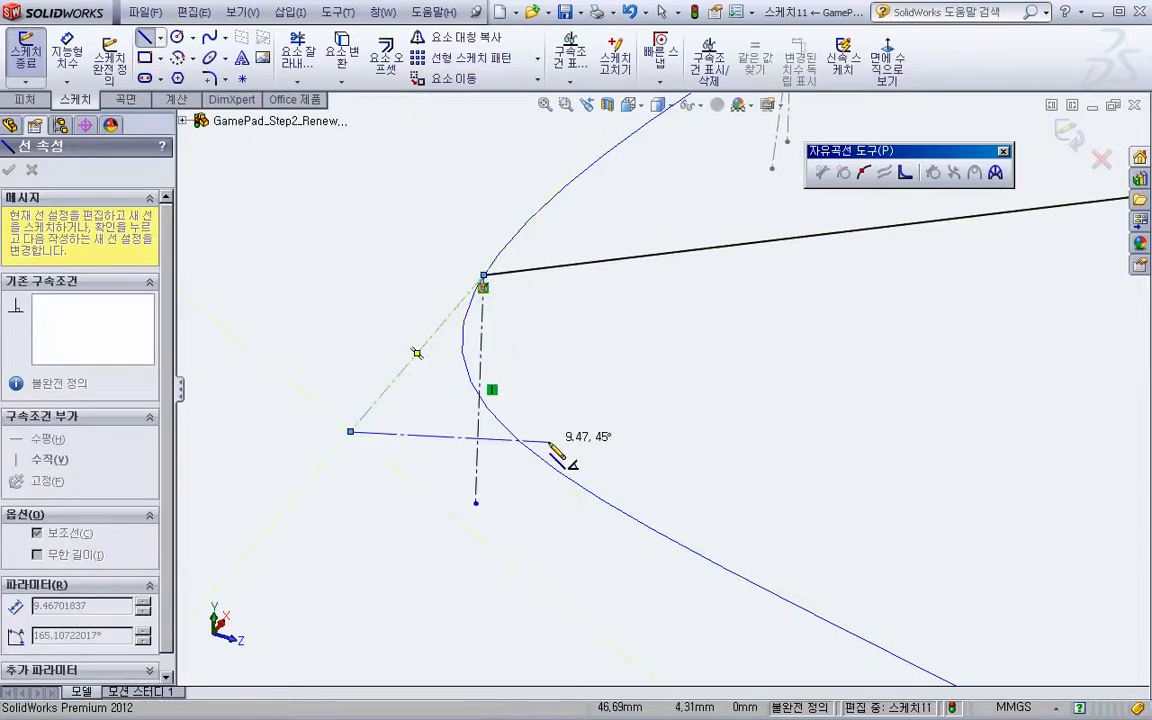
key(Escape)
key(Escape)
Dimension the angle between the vertical and slanted centerlines as 5°
key(s)
click(688, 418)
click(400, 374)
click(479, 440)
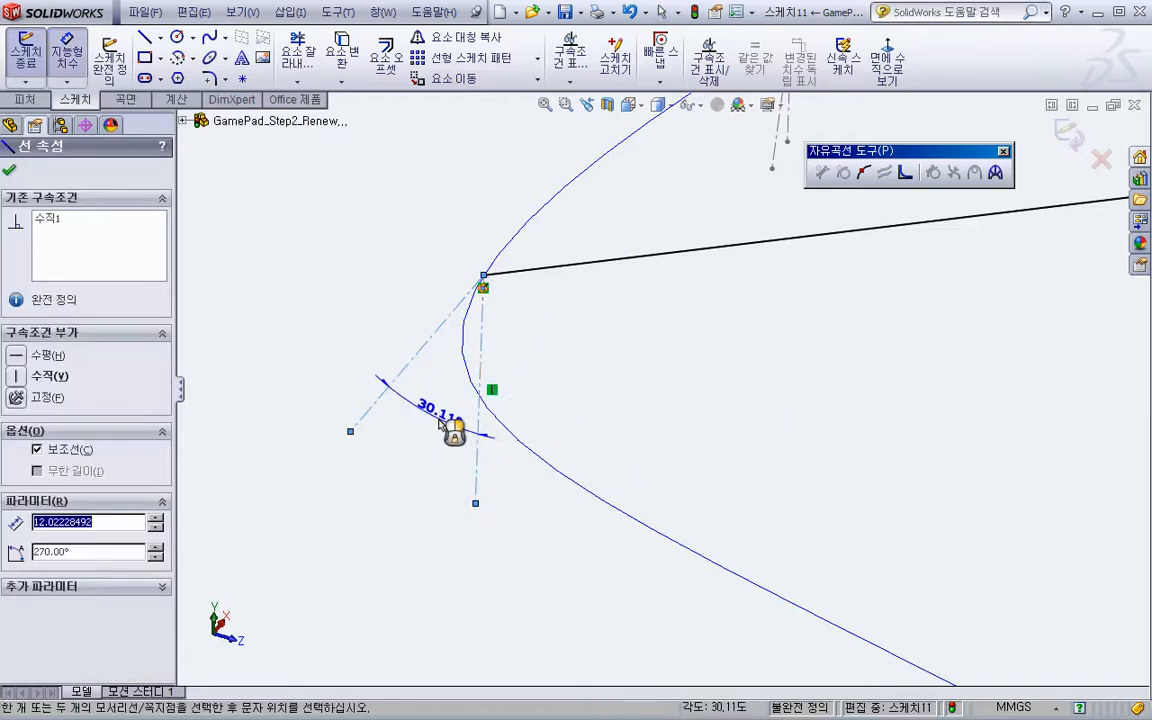
click(462, 416)
text(5)
key(Return)
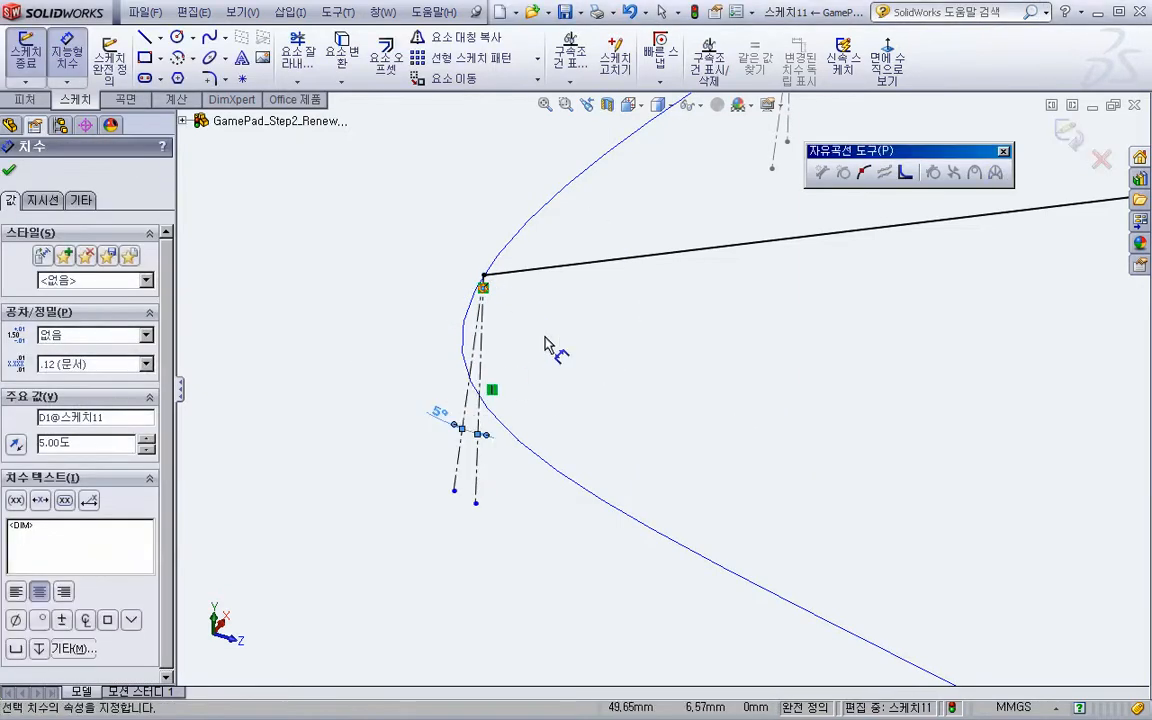
scroll(445, 460, up, 3)
key(Escape)
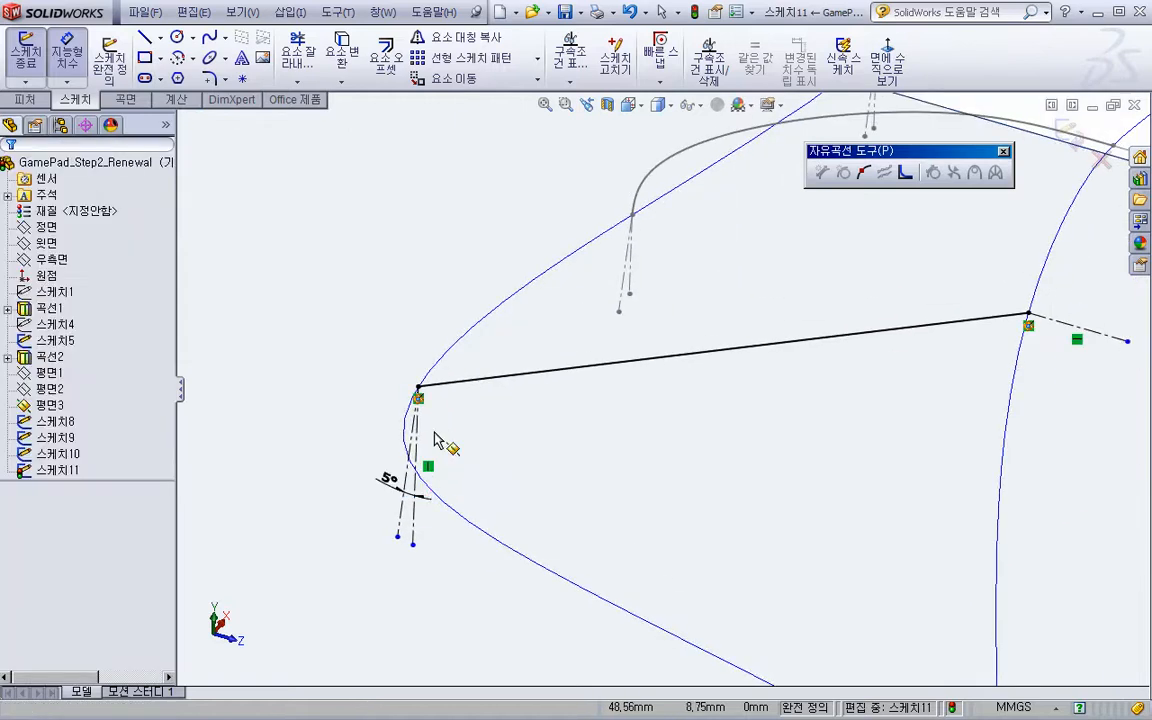
key(Escape)
Pull the spline's outer tangent handle upward and make it collinear (동일선상) with the 5° centerline
click(418, 386)
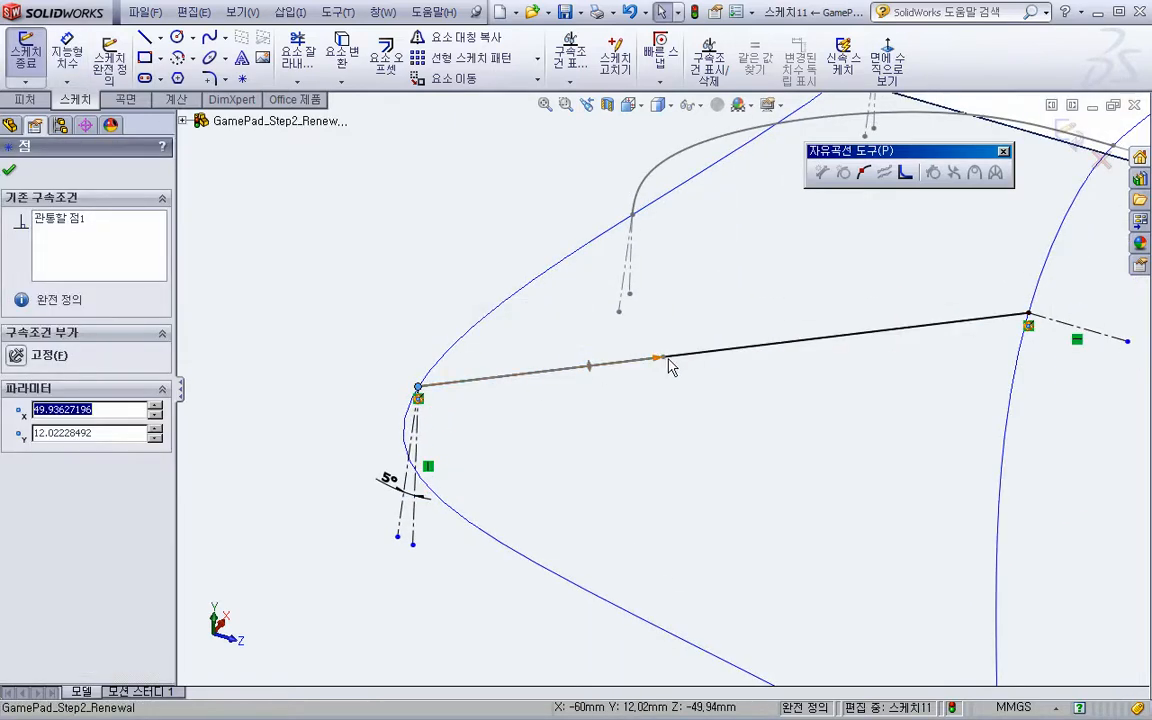
drag(648, 355, 530, 297)
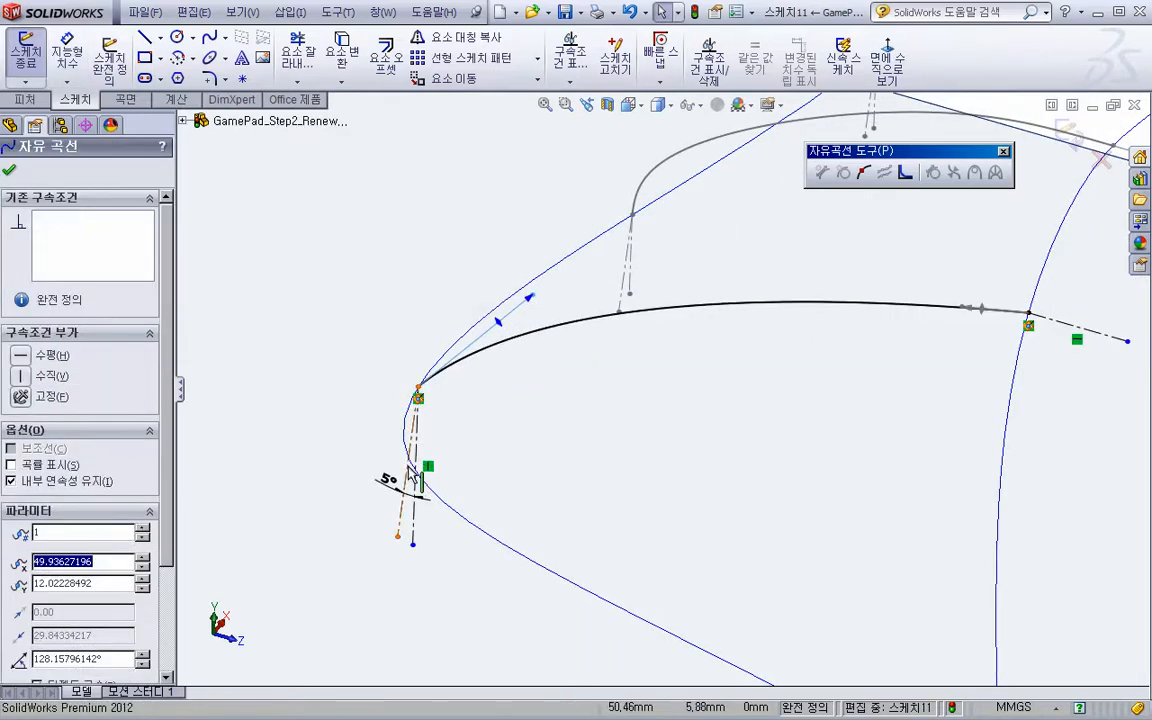
ctrl+click(408, 468)
click(490, 410)
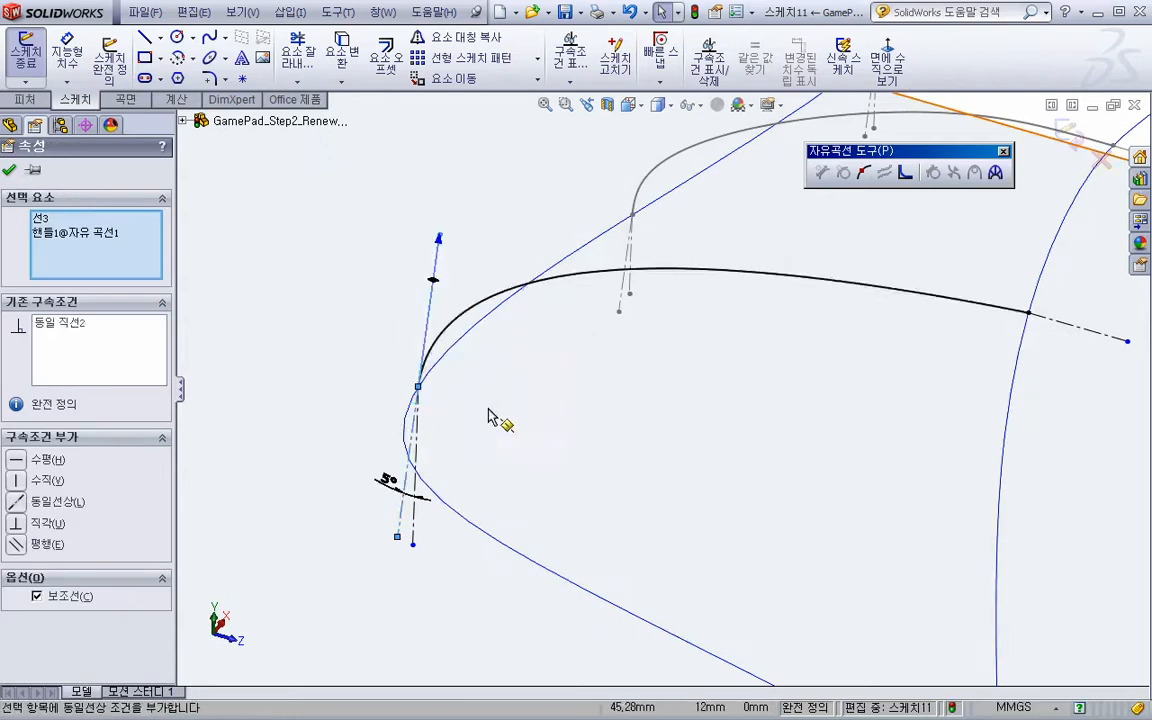
click(490, 414)
Add an equal curvature (동등 곡률) relation between the spline and the 5° centerline at the outer endpoint
click(440, 345)
click(410, 463)
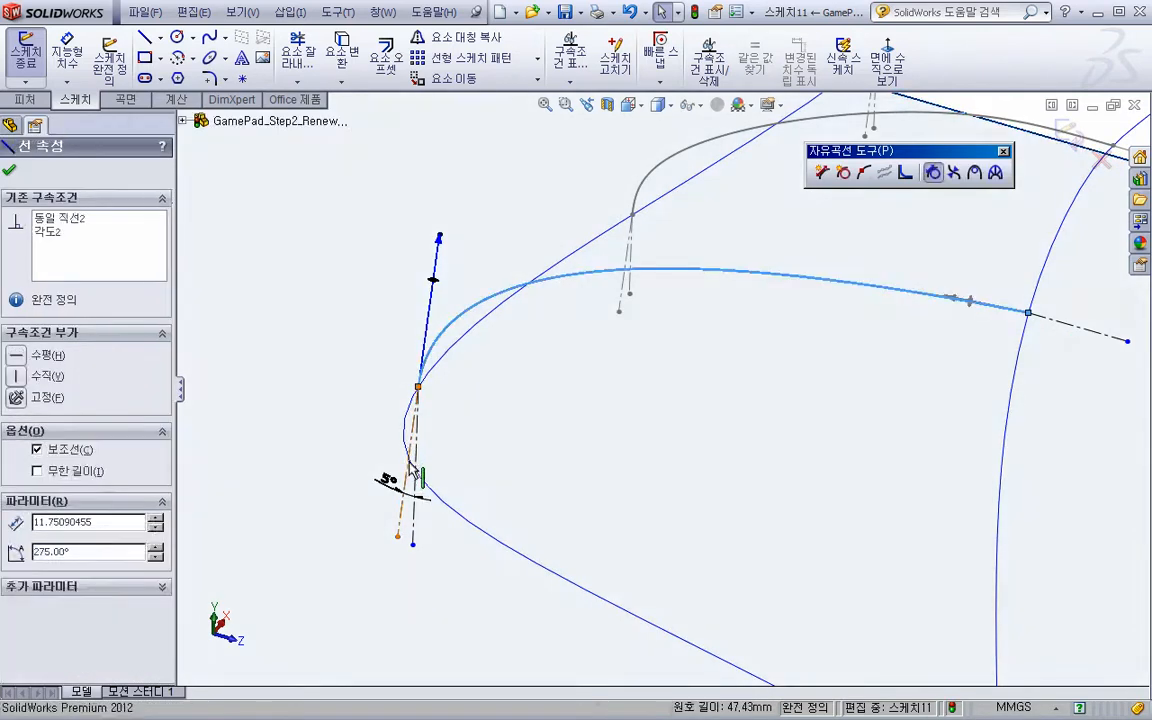
click(497, 391)
scroll(513, 405, up, 2)
click(588, 431)
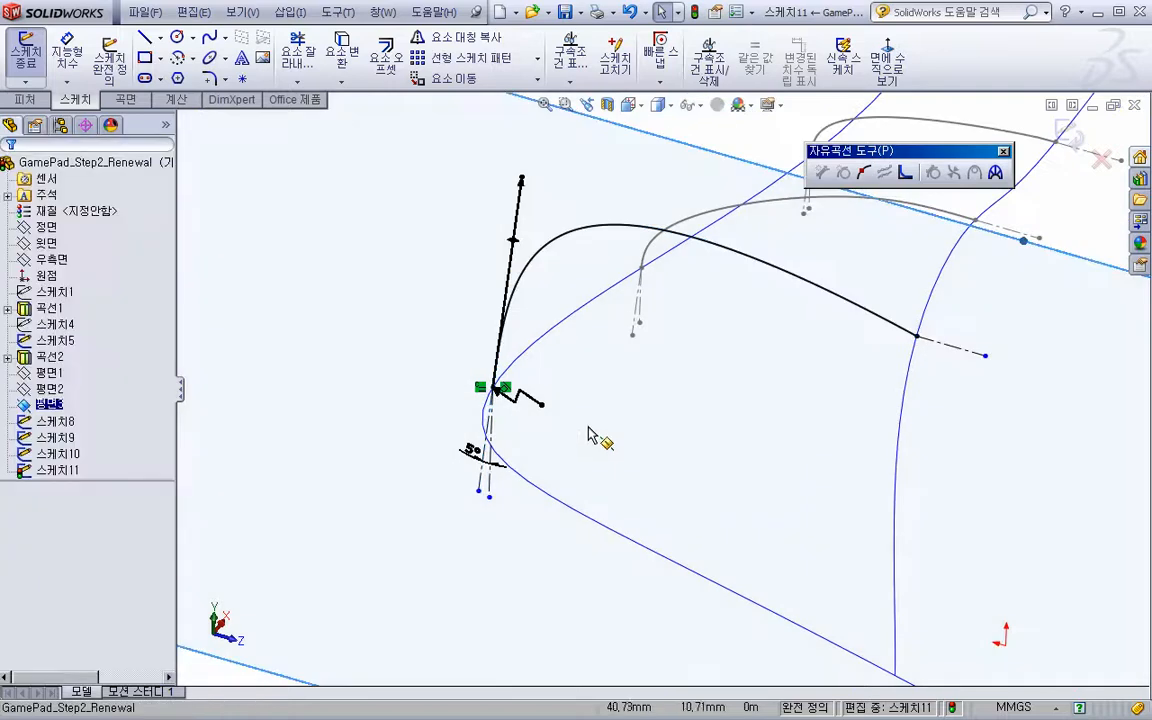
Dimension the spline's outer tangent handle and set it to 20
key(s)
click(761, 443)
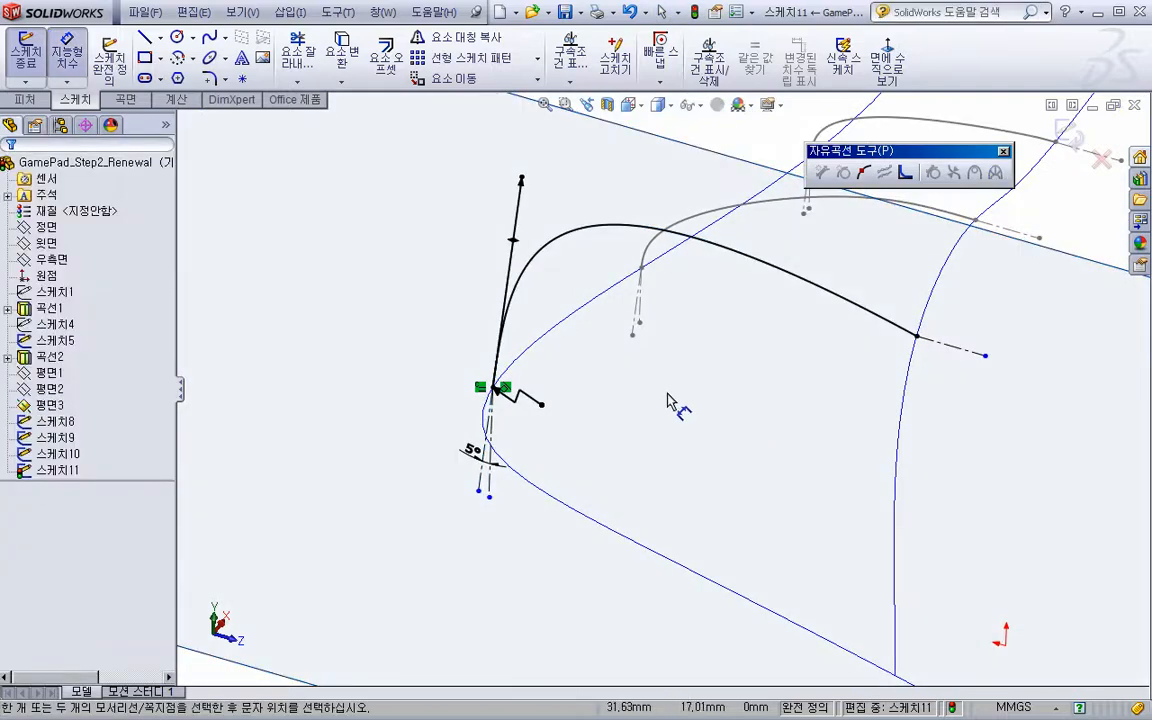
click(519, 196)
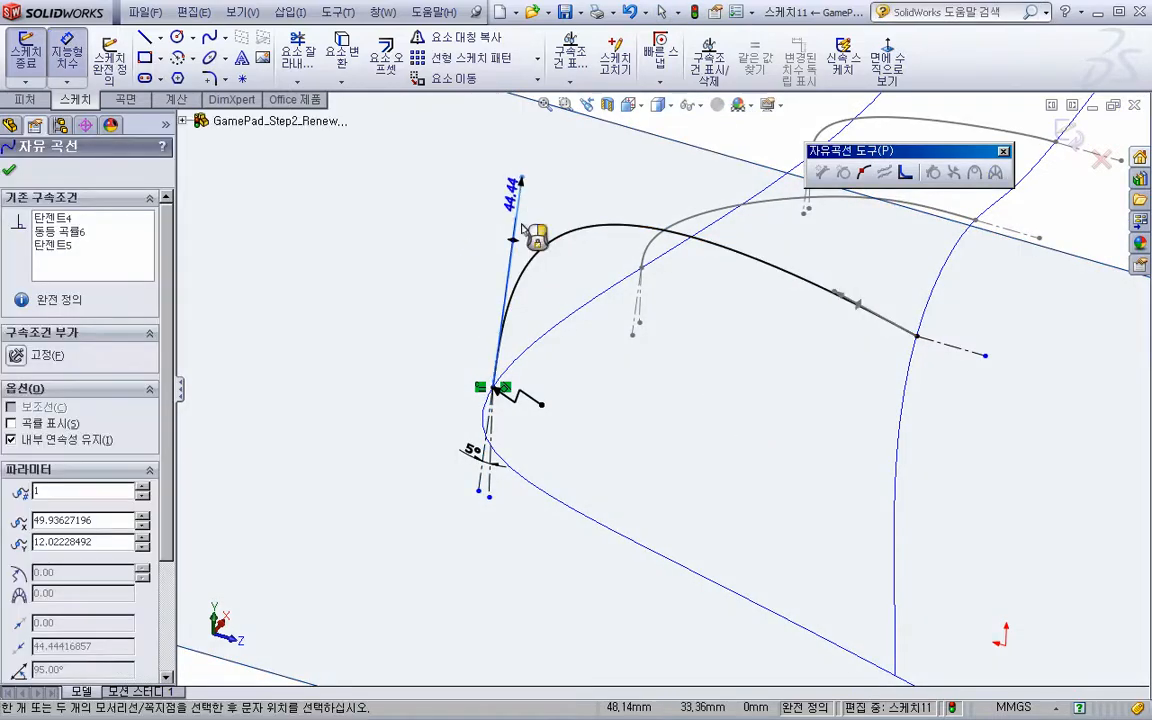
click(562, 375)
text(20)
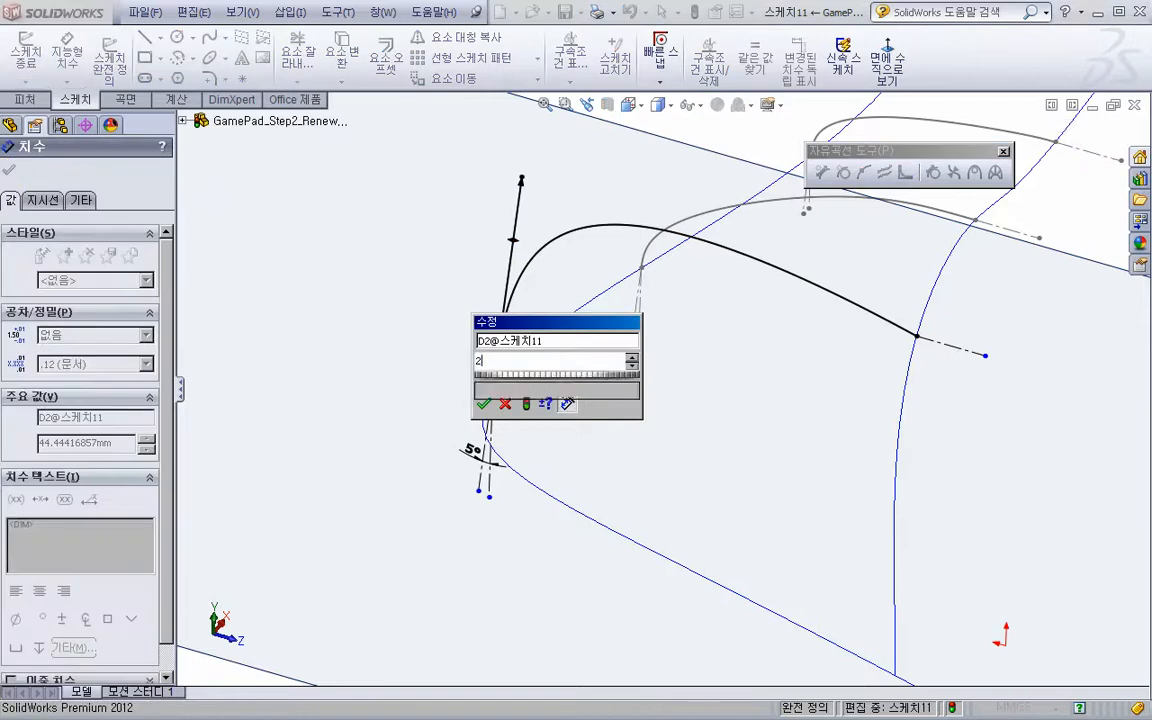
key(Return)
mouse_move(589, 391)
middle_down()
mouse_move(537, 432)
mouse_move(510, 432)
middle_up()
key(Escape)
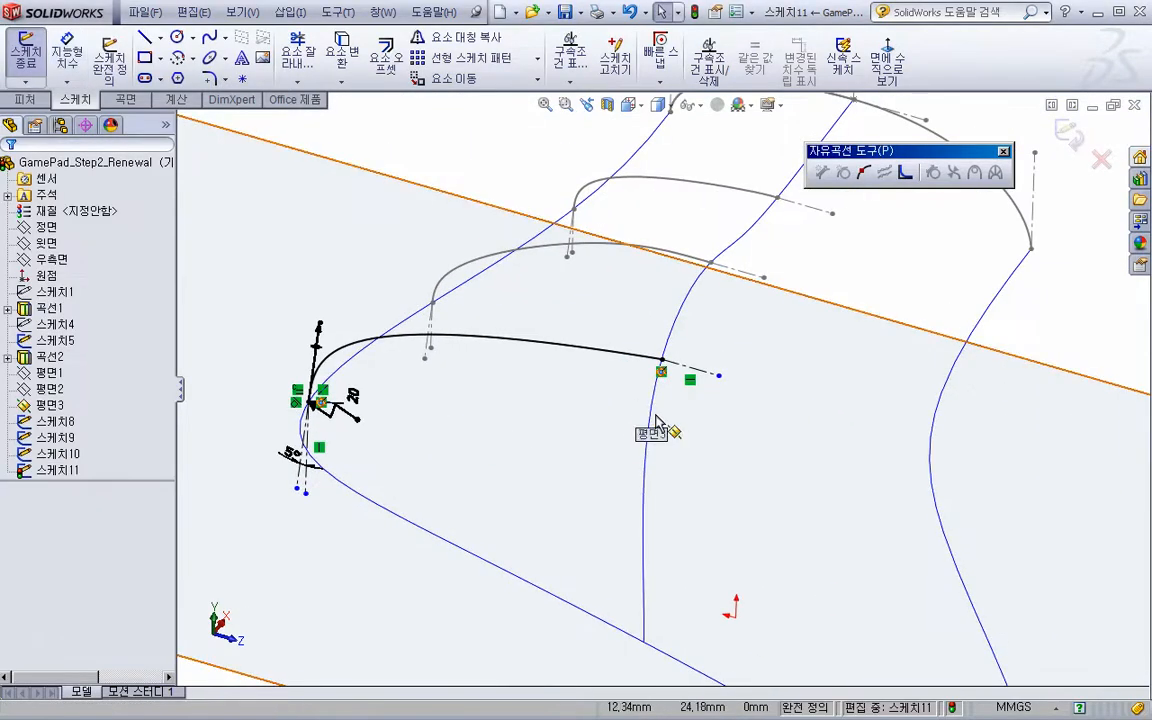
Add an equal curvature (동등 곡률) relation between the spline and the horizontal centerline at the inner endpoint
click(698, 371)
ctrl+click(638, 356)
click(699, 280)
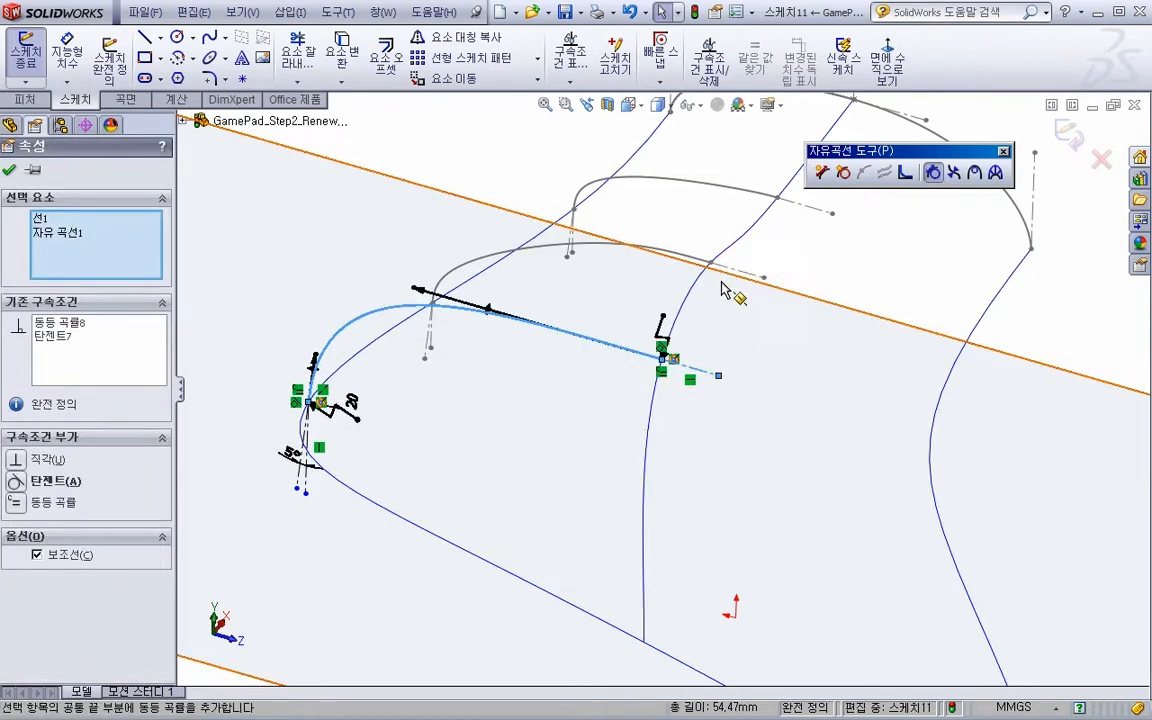
click(617, 463)
Dimension the spline's inner tangent handle and set it to 70 mm
key(s)
click(706, 466)
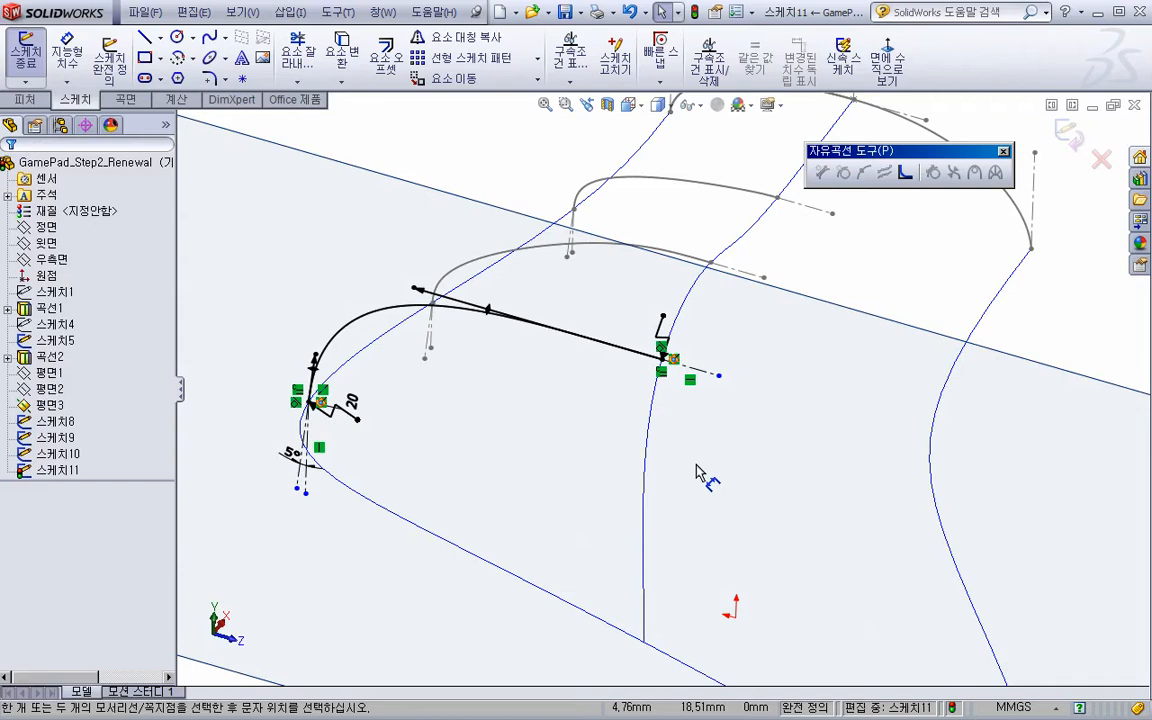
click(440, 300)
click(548, 372)
text(70)
key(Return)
scroll(612, 368, up, 3)
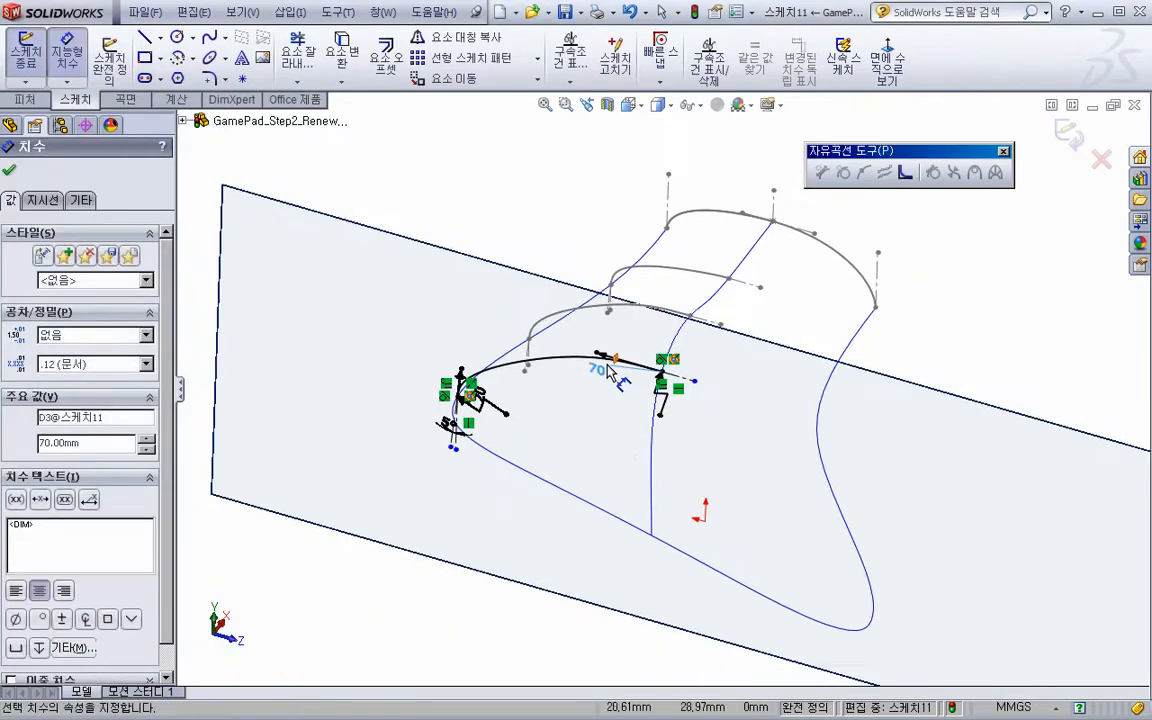
key(Escape)
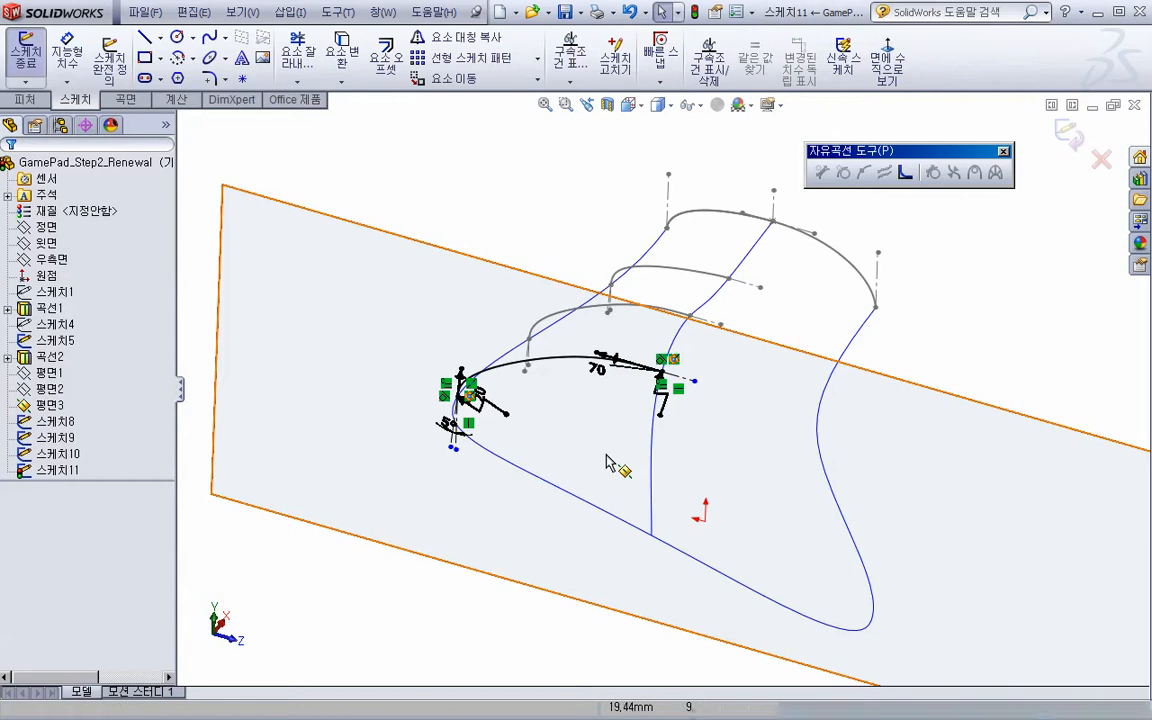
Exit the finished profile sketch on 평면3 and hide 평면3
click(1070, 135)
mouse_move(638, 494)
middle_down()
mouse_move(694, 489)
mouse_move(513, 510)
middle_up()
right_click(412, 289)
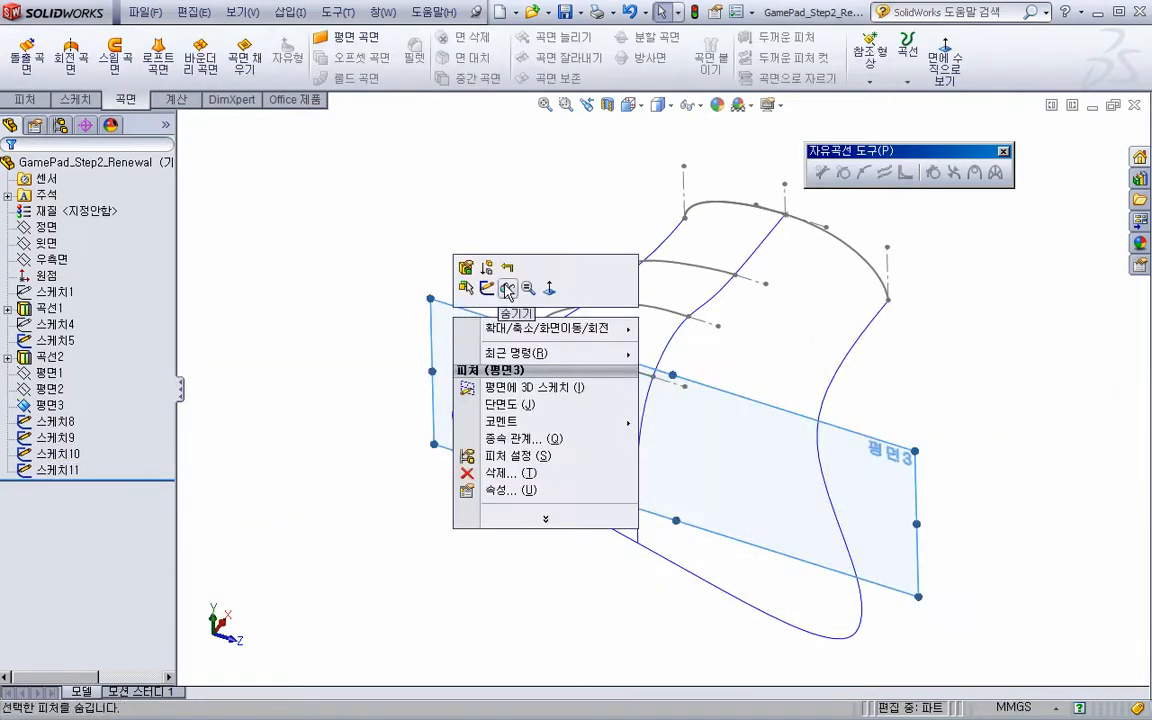
click(486, 264)
Examine how the four profile curves sit between the outer and middle guide curves
middle_drag(497, 378, 503, 427)
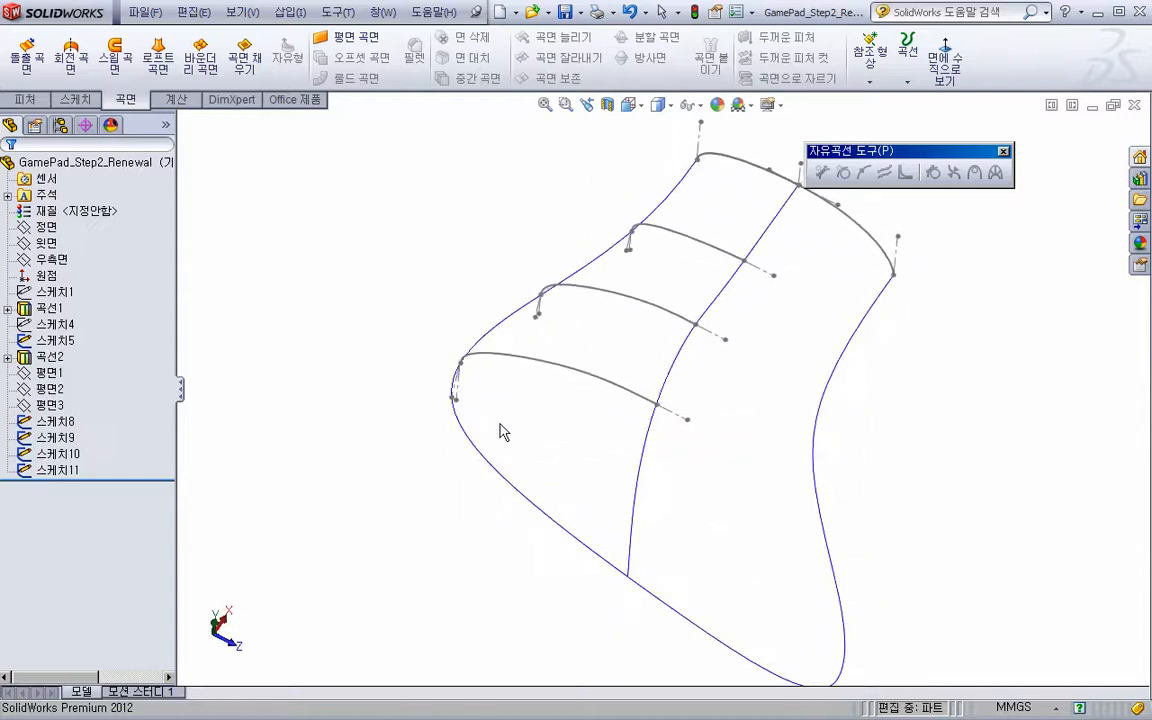
mouse_move(533, 505)
middle_down()
mouse_move(486, 512)
mouse_move(527, 545)
mouse_move(507, 525)
mouse_move(533, 530)
middle_up()
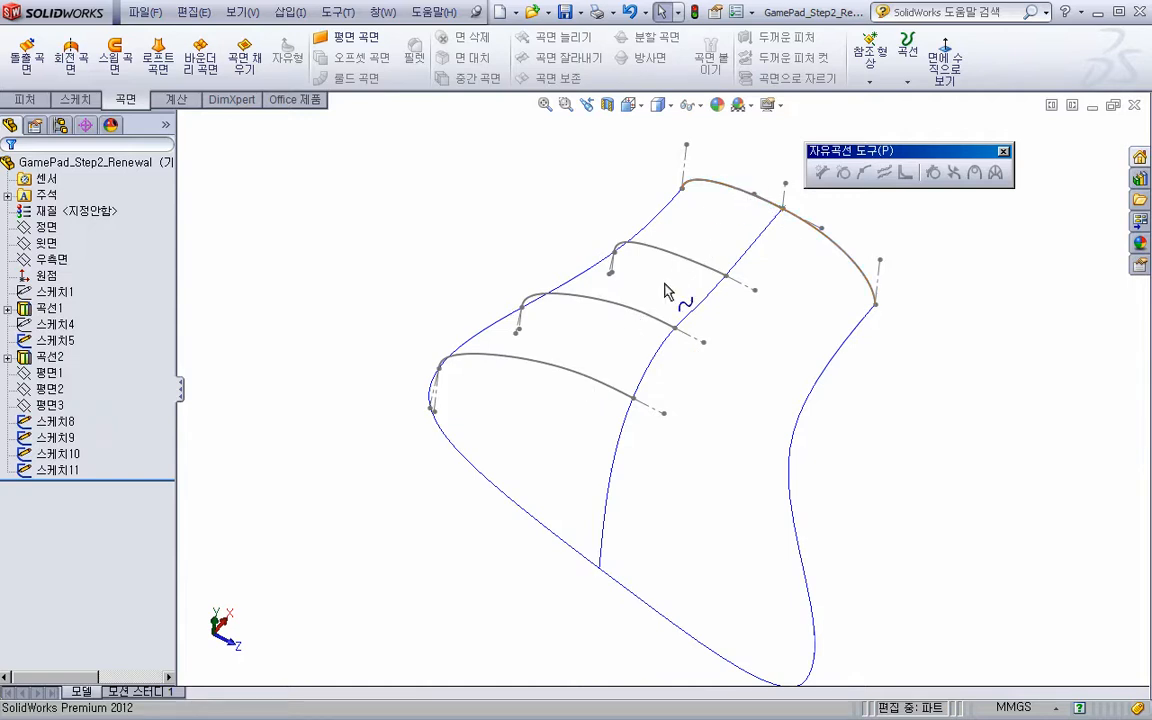
scroll(656, 250, down, 2)
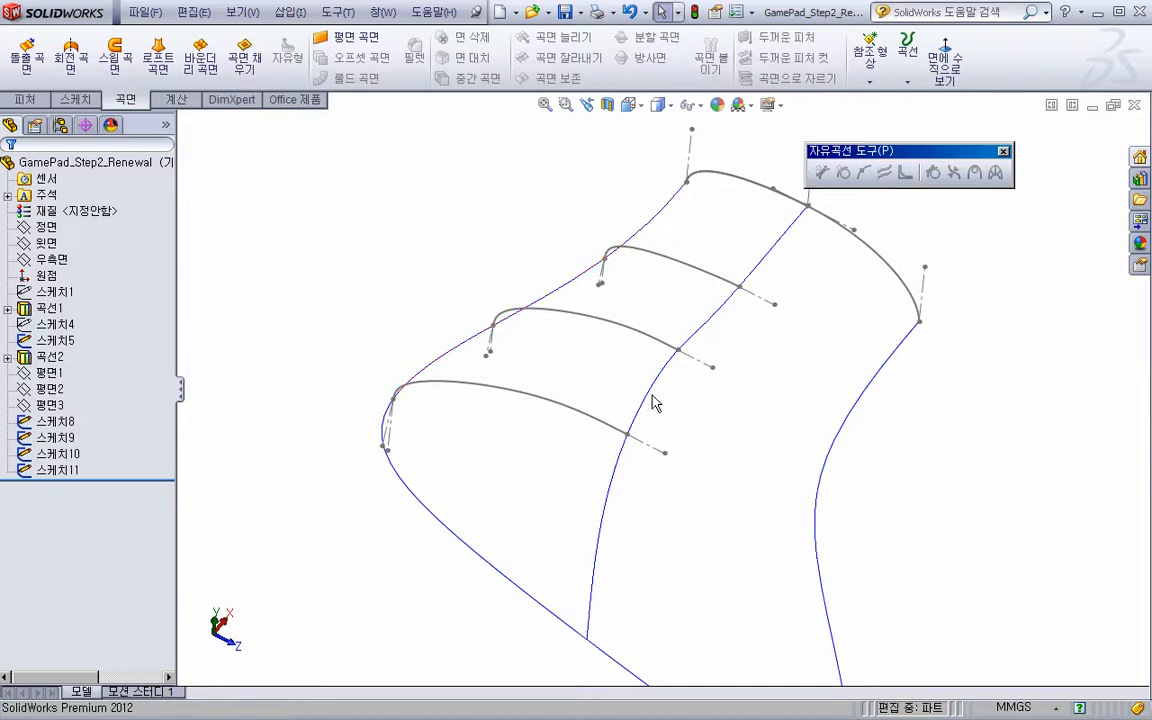
click(651, 398)
click(520, 480)
scroll(457, 369, up, 2)
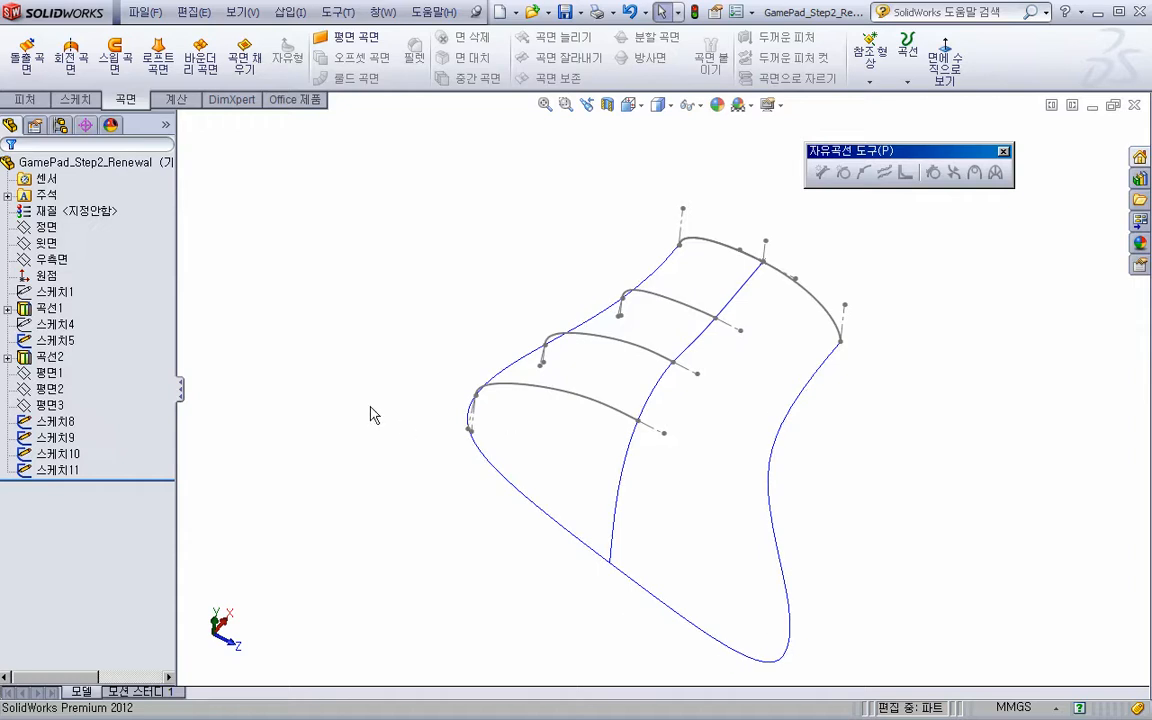
ctrl+middle_drag(528, 511, 449, 460)
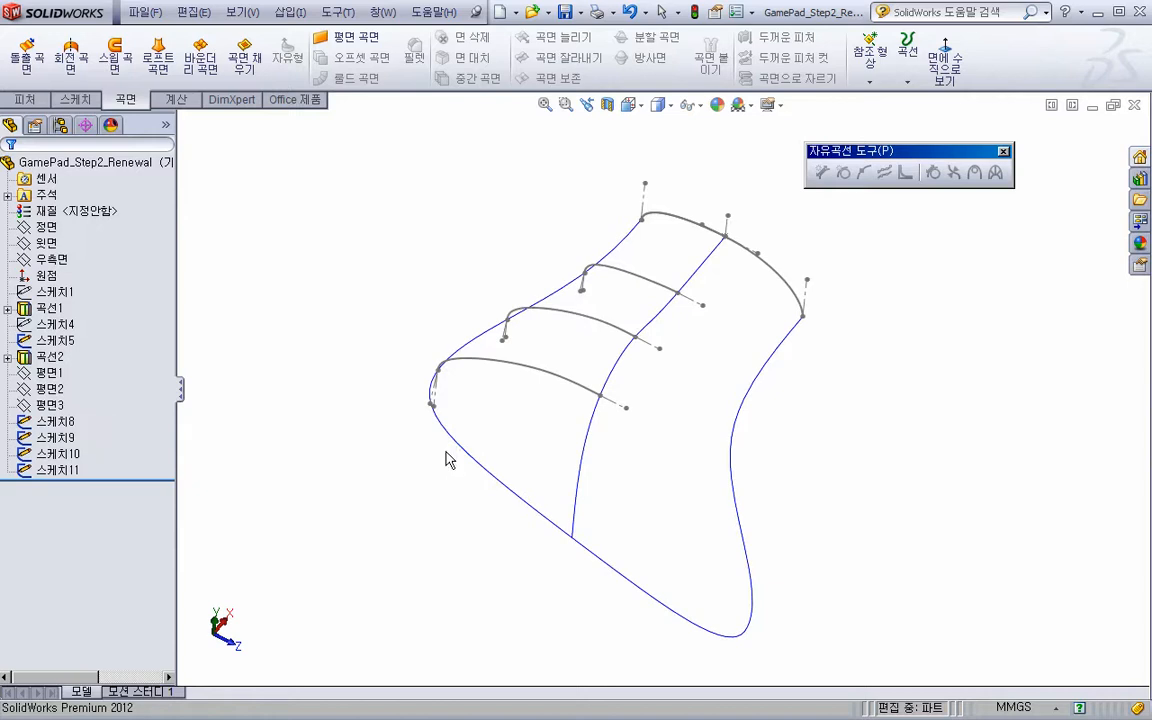
Start a 3D sketch and convert the outer guide curve 곡선1 into sketch entities
click(72, 98)
click(39, 83)
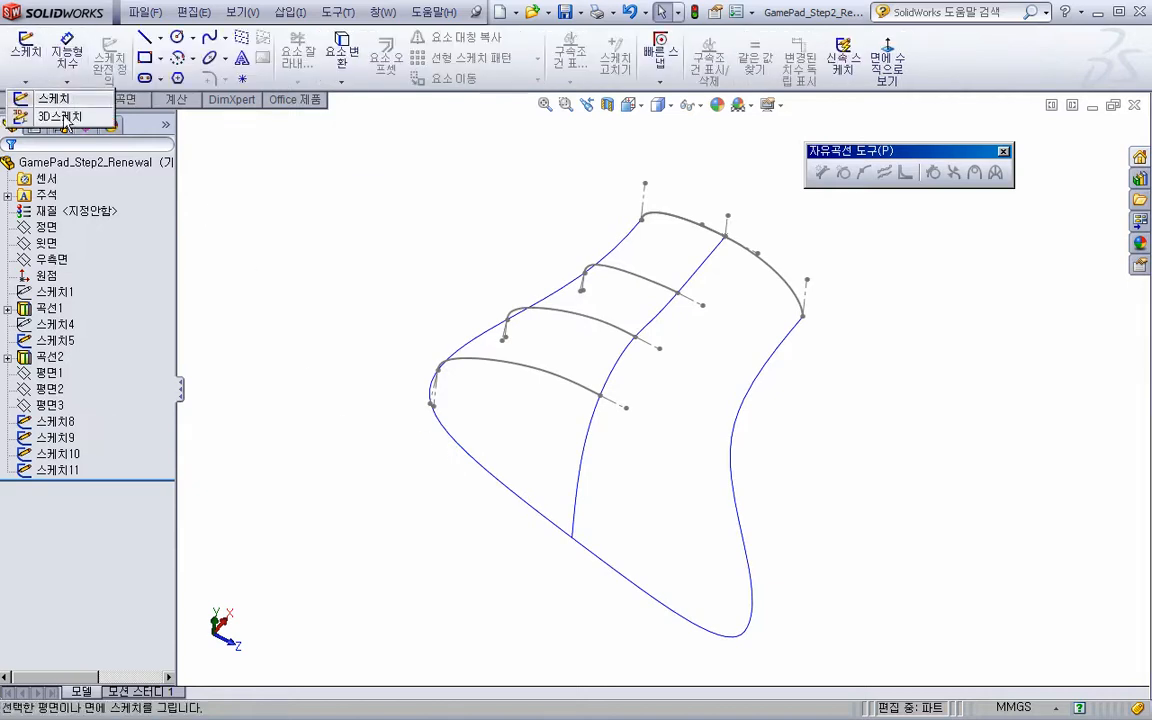
click(47, 119)
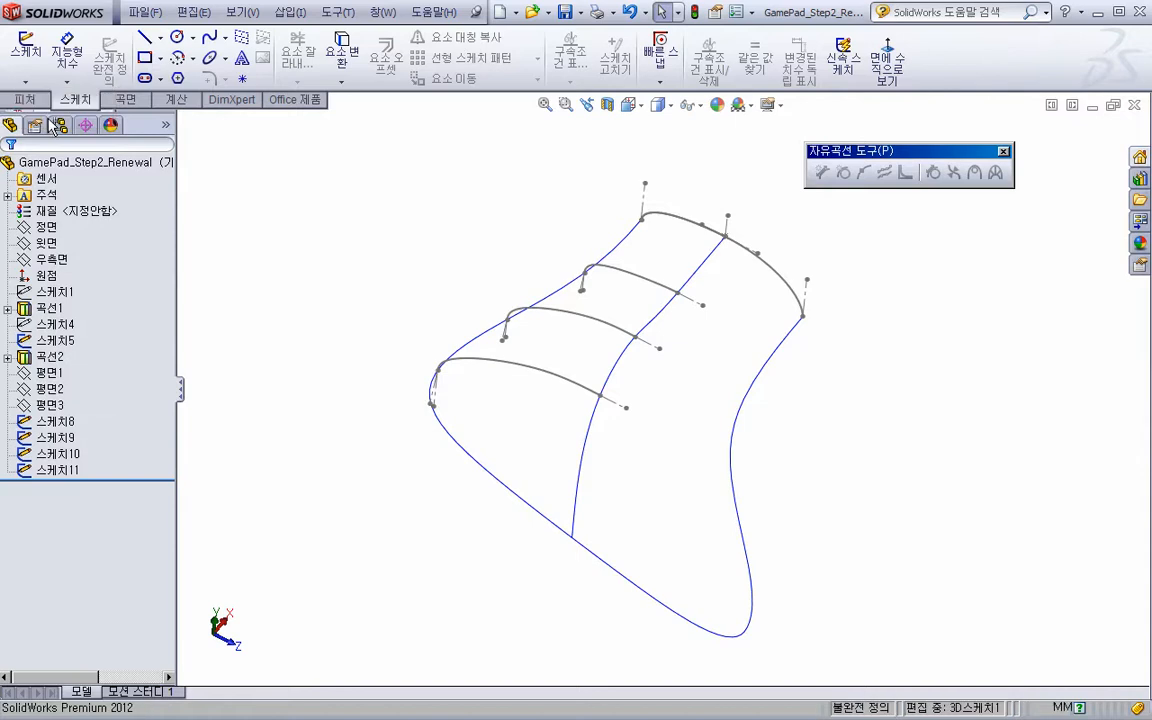
click(480, 343)
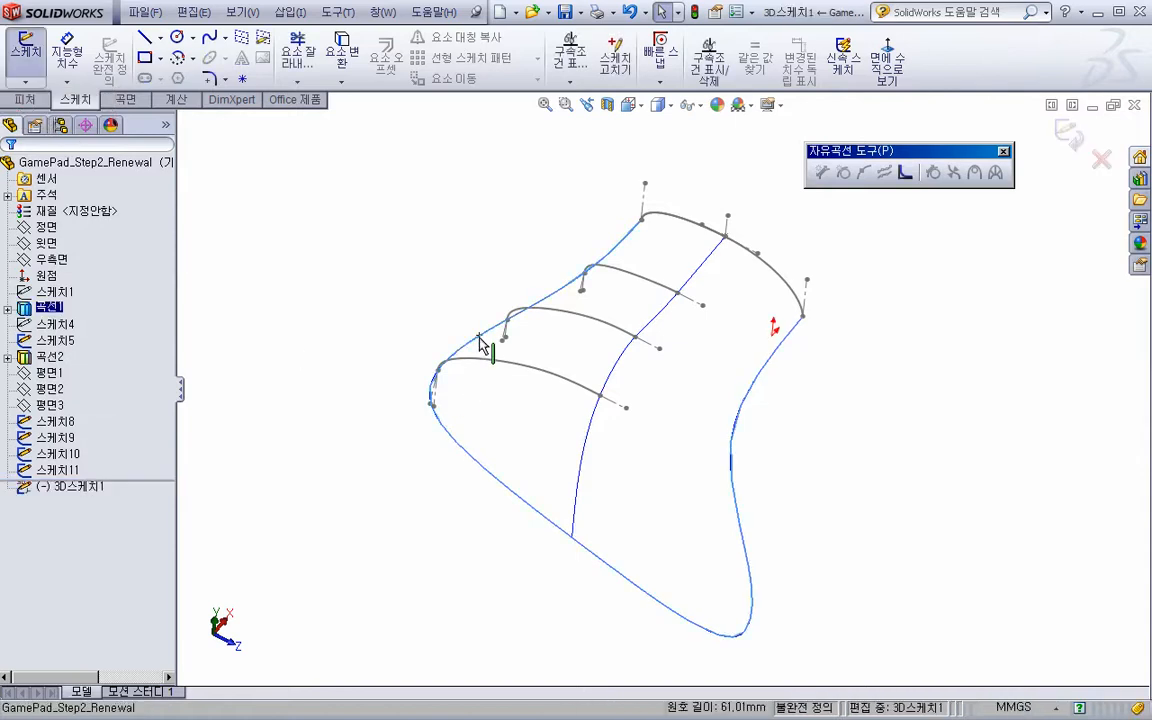
click(343, 53)
ctrl+middle_drag(628, 524, 594, 451)
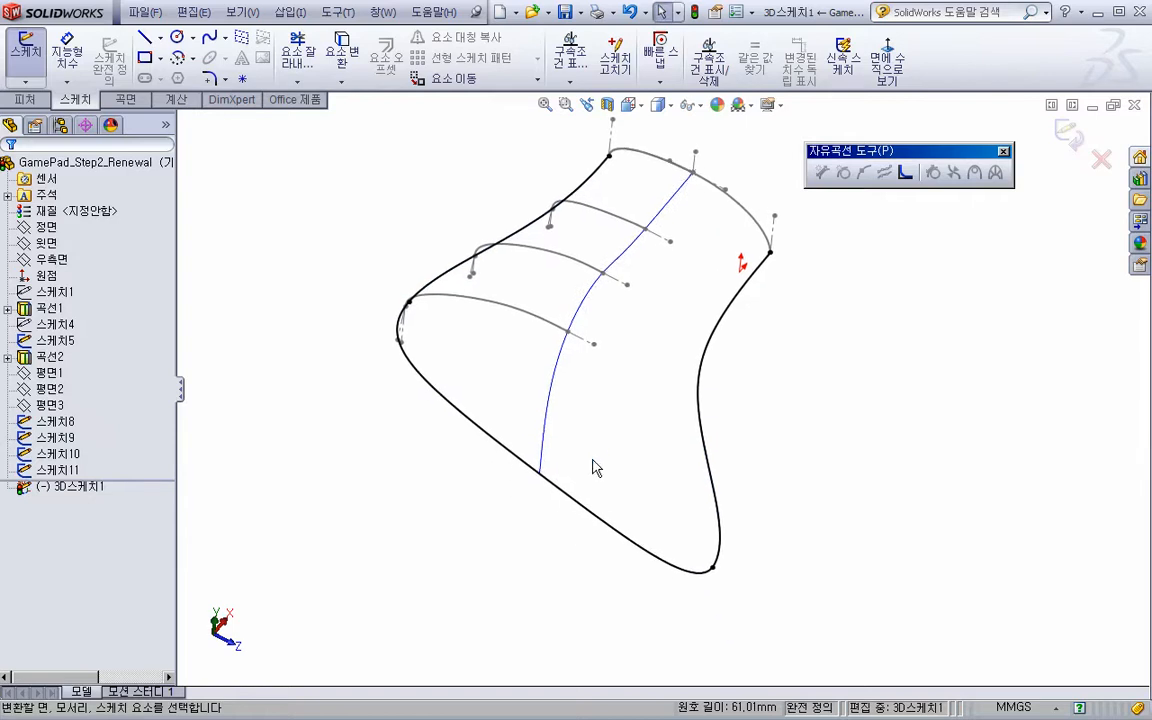
Draw a construction line about 12.6 mm long outward along X from where the middle guide curve meets the outer curve
key(s)
click(672, 588)
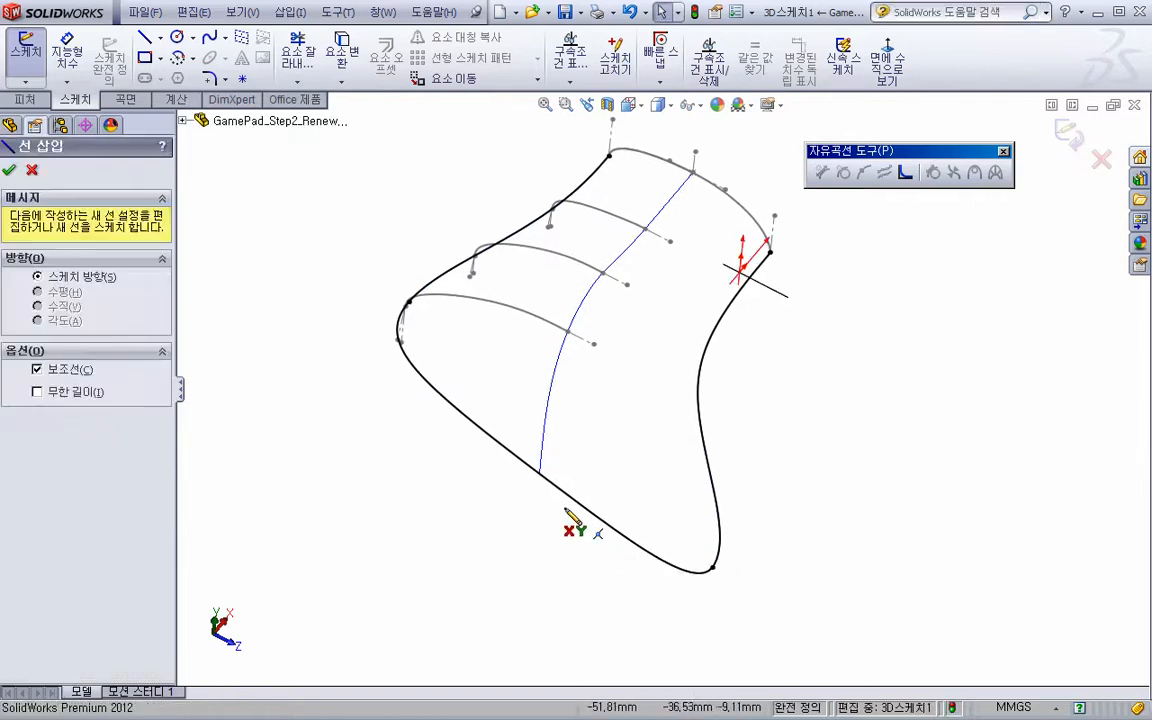
scroll(545, 483, down, 3)
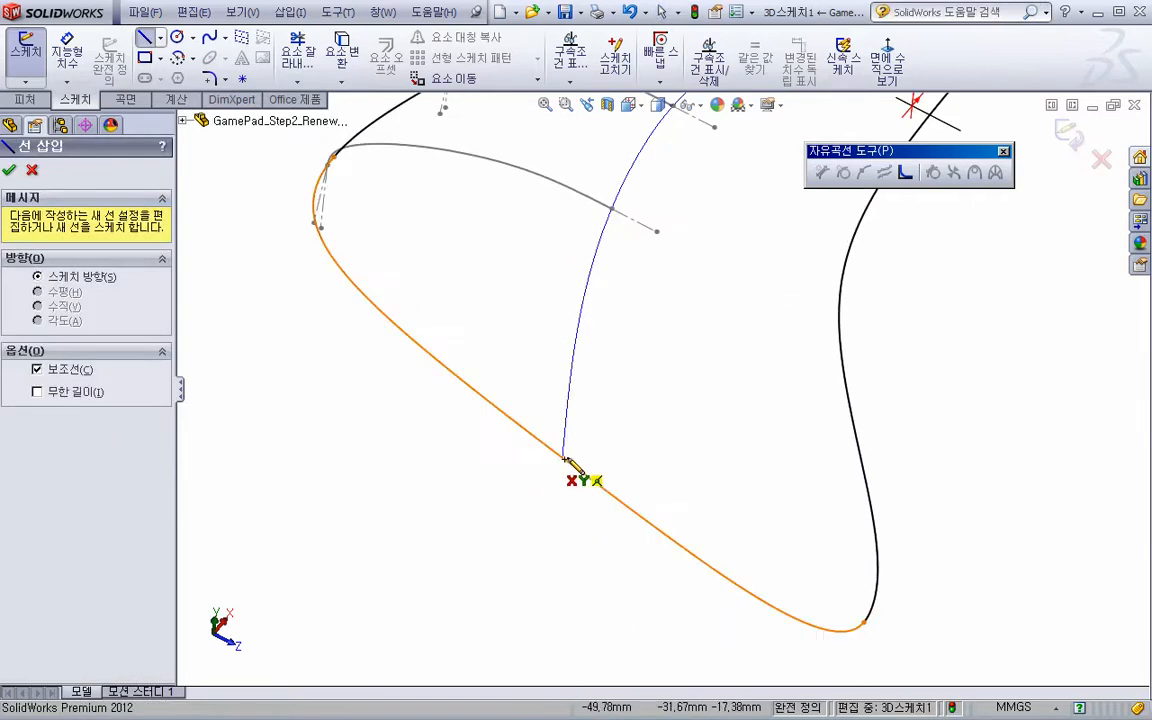
click(565, 460)
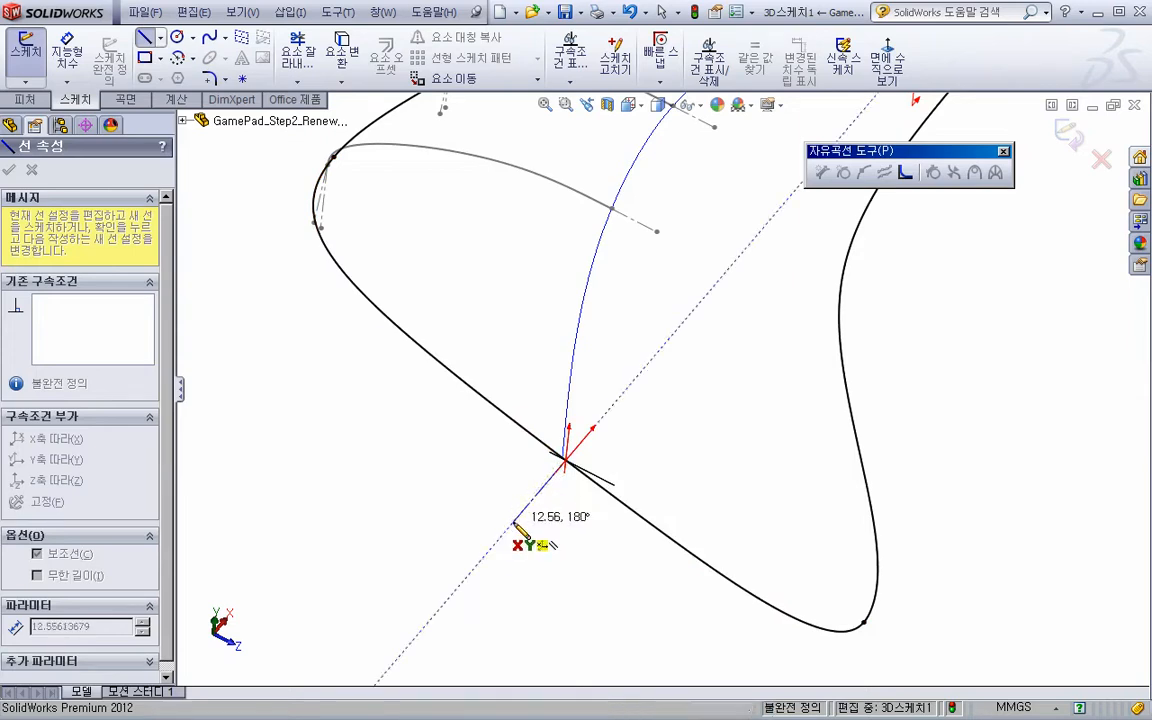
click(513, 522)
key(Escape)
Try to make the construction line's inner endpoint coincident with the middle guide curve, and undo the attempt
click(566, 463)
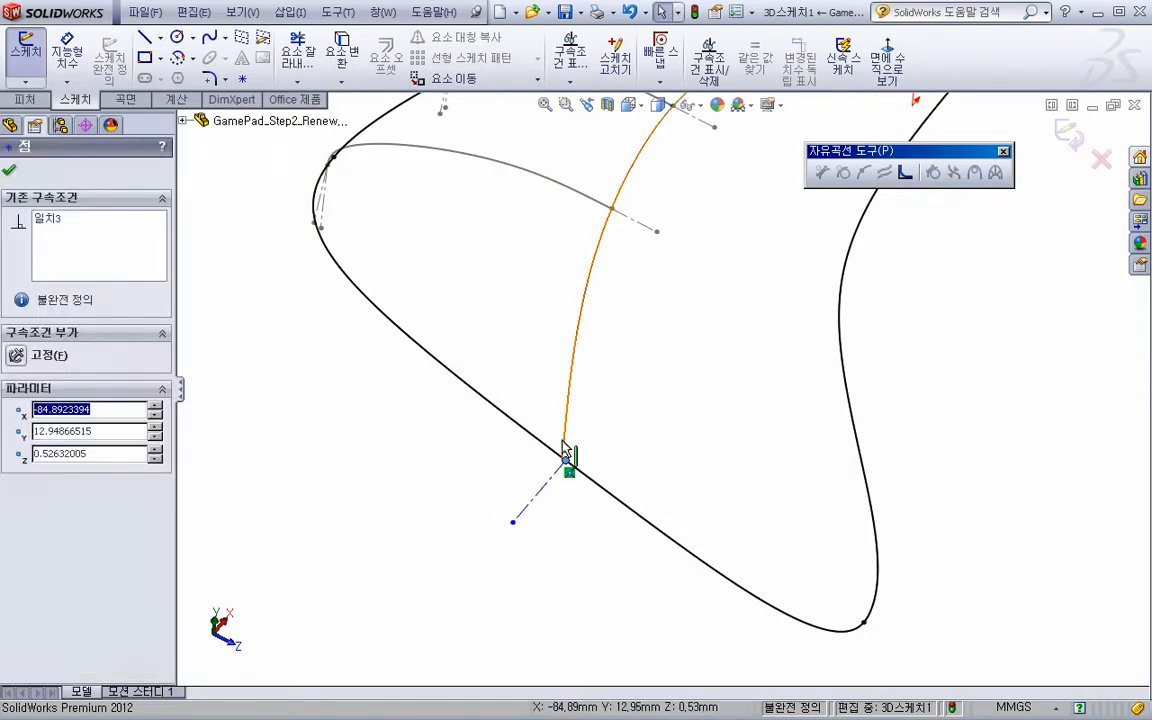
ctrl+click(570, 466)
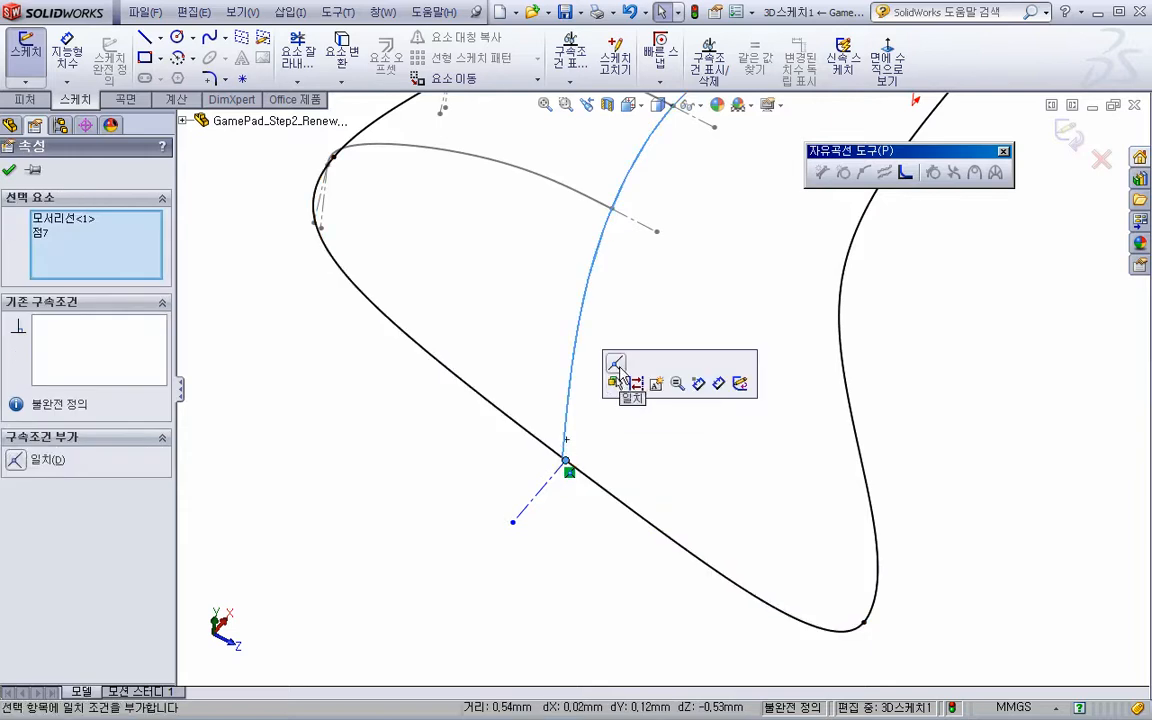
click(619, 382)
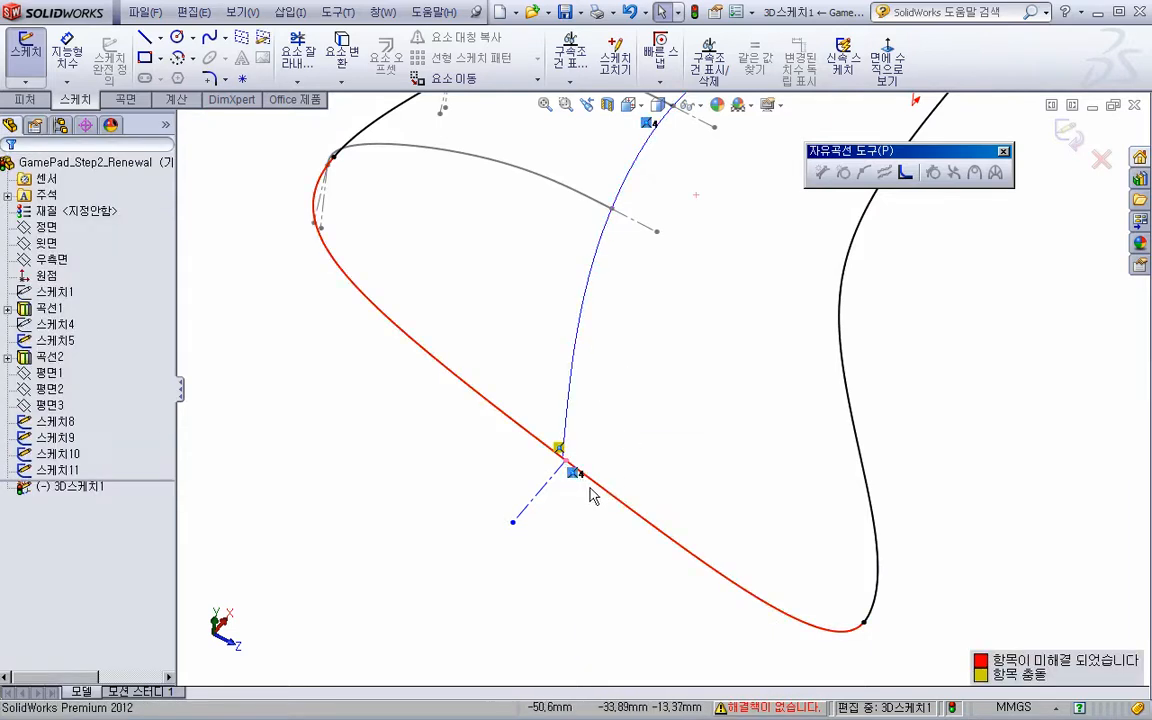
key(ctrl+z)
Try to snap the construction line's inner endpoint onto the junction of the middle and outer guide curves
scroll(585, 478, down, 3)
click(577, 445)
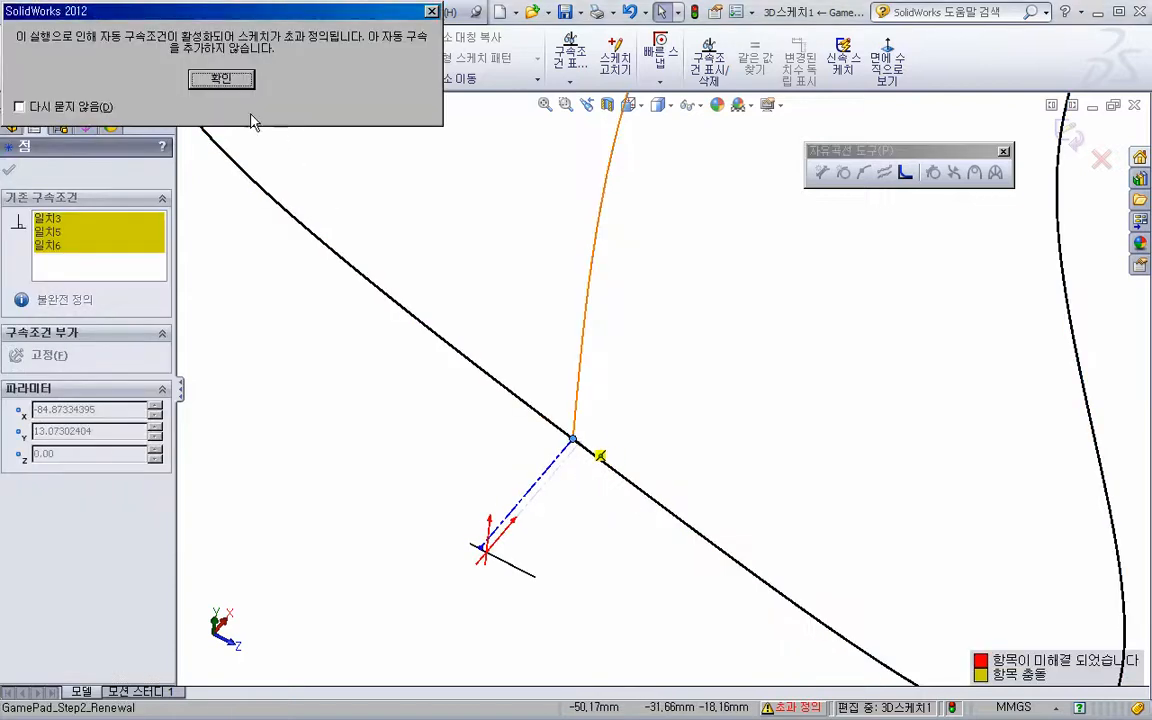
click(221, 78)
key(Escape)
scroll(593, 456, down, 4)
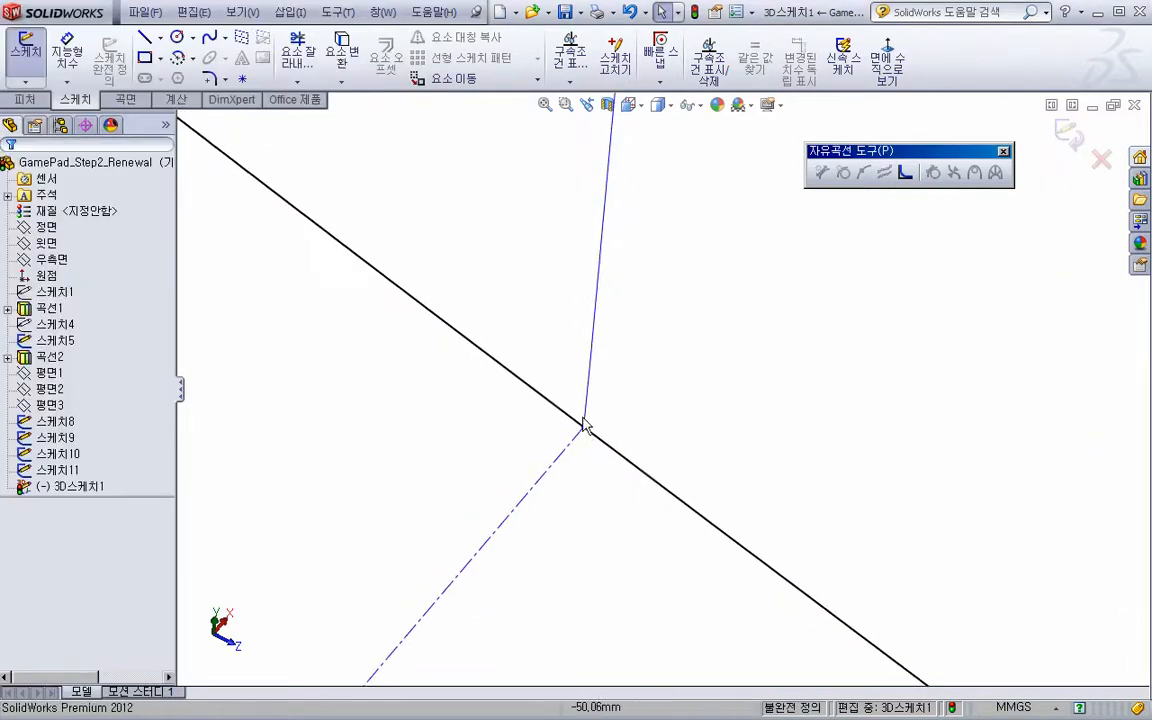
scroll(595, 466, up, 5)
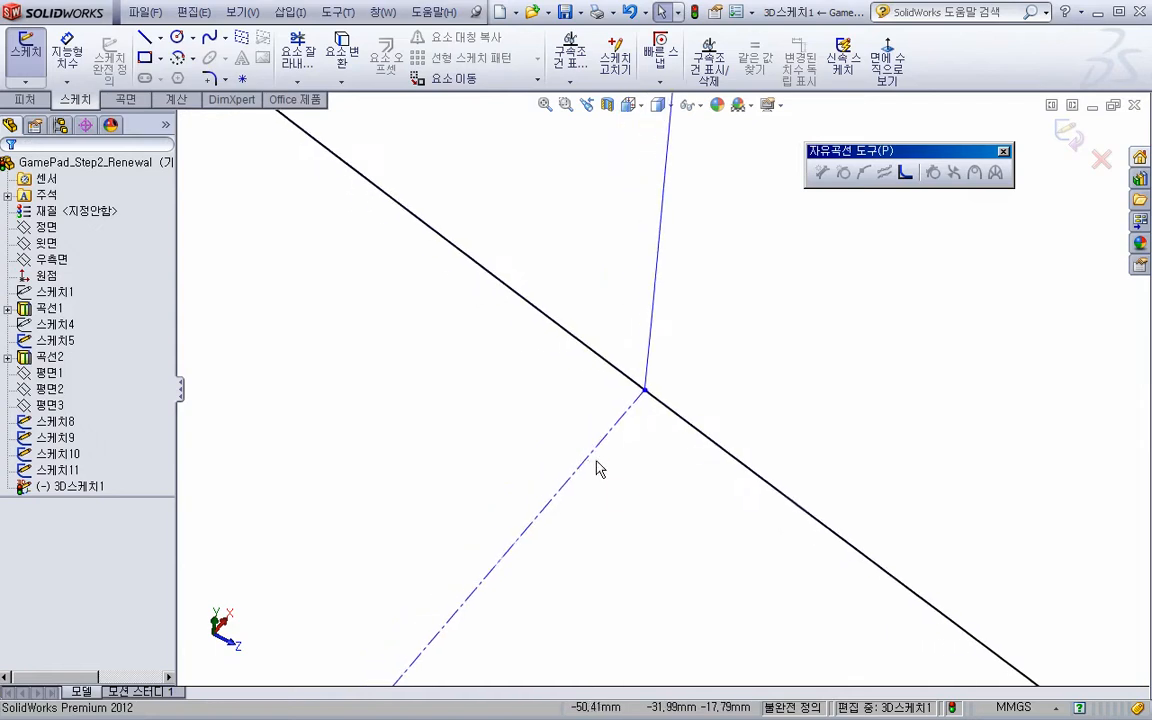
mouse_move(595, 473)
middle_down()
mouse_move(594, 560)
mouse_move(525, 522)
middle_up()
Adjust the construction line's free end, and delete the line from the 3D sketch
click(523, 508)
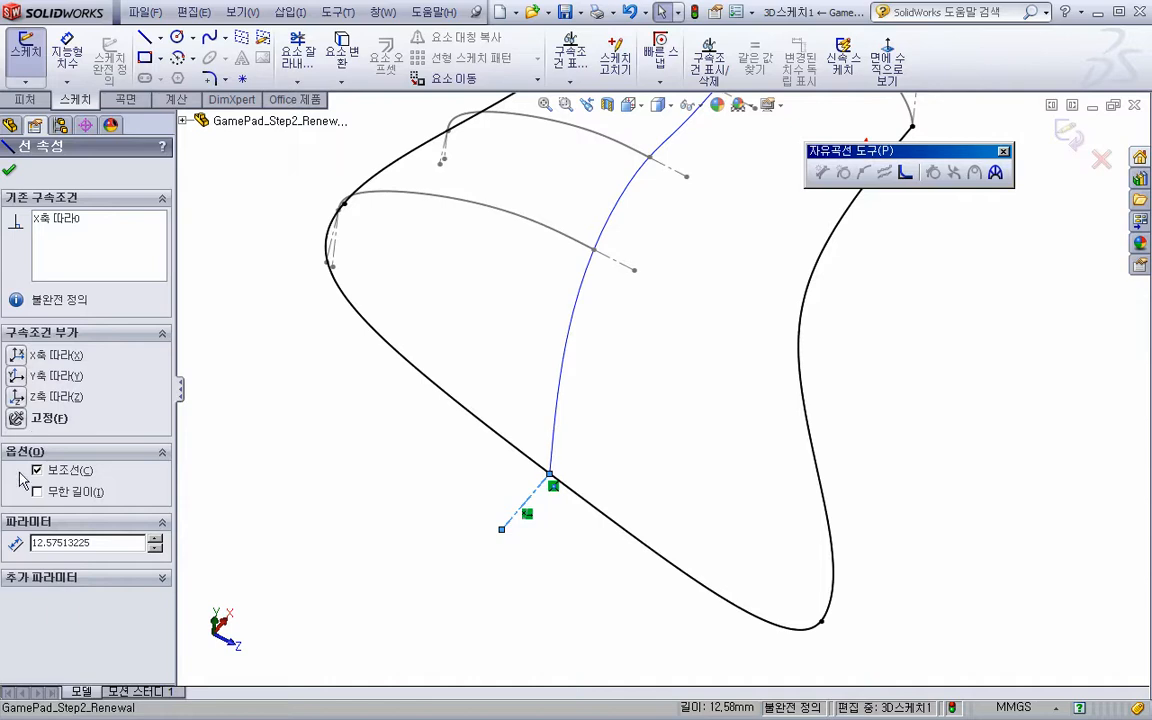
click(366, 518)
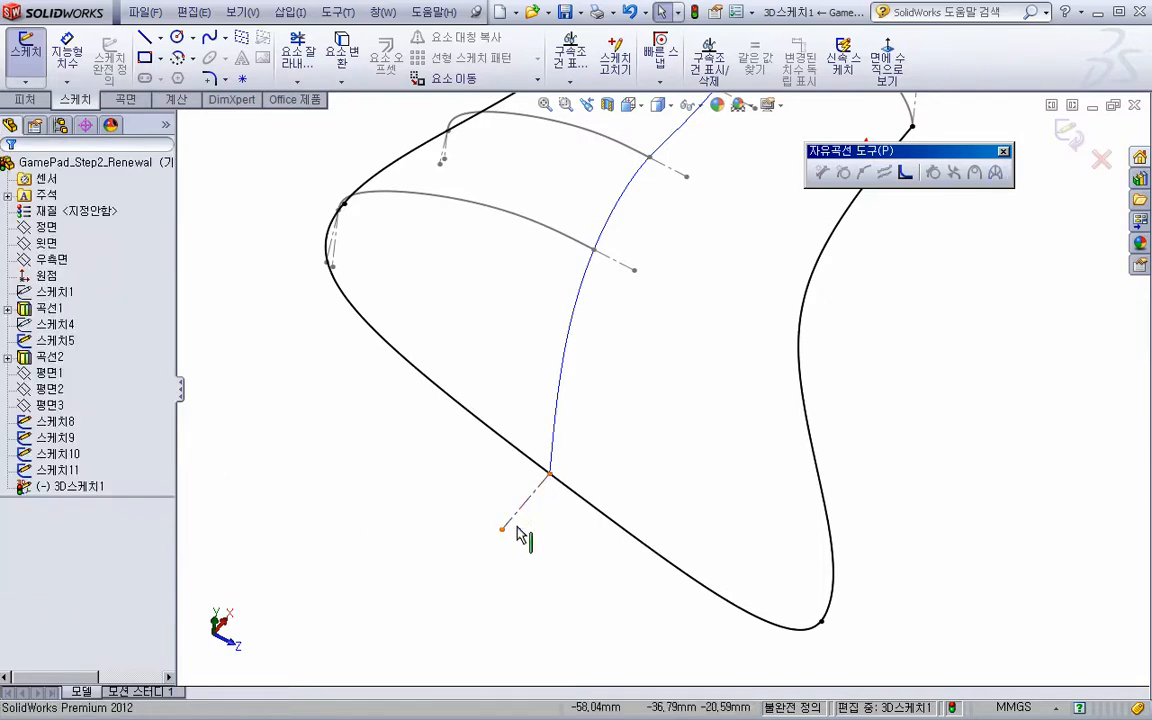
click(501, 531)
scroll(535, 535, down, 3)
click(561, 495)
click(545, 463)
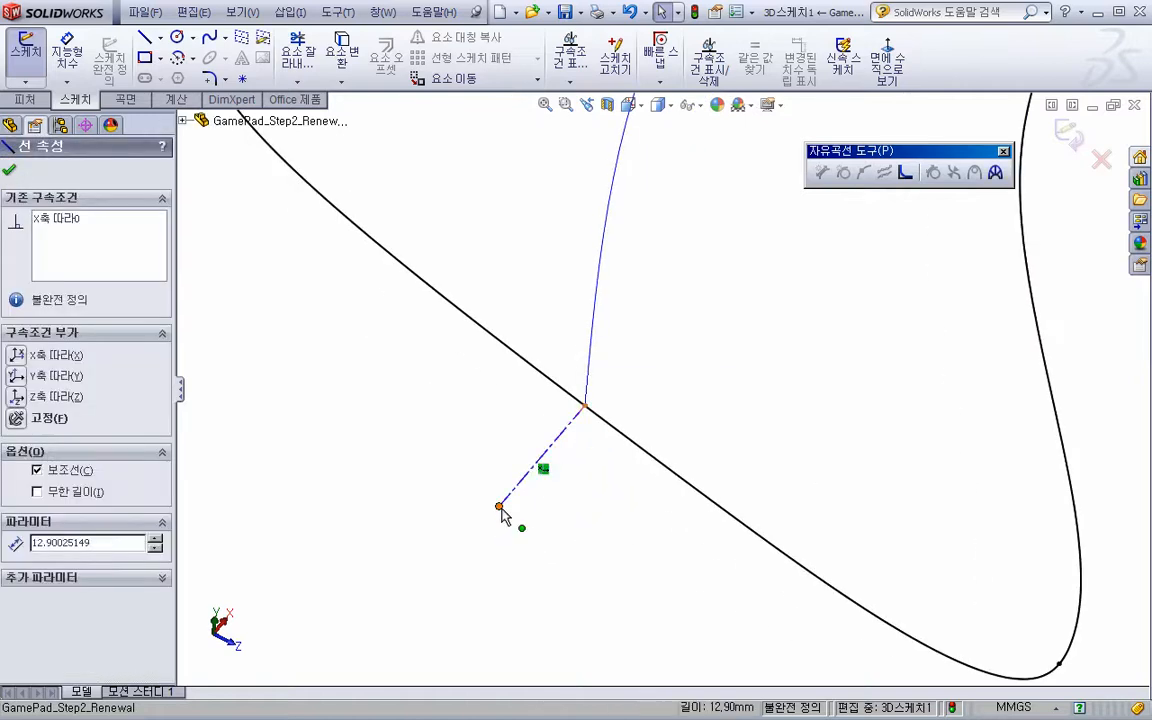
click(499, 505)
click(522, 490)
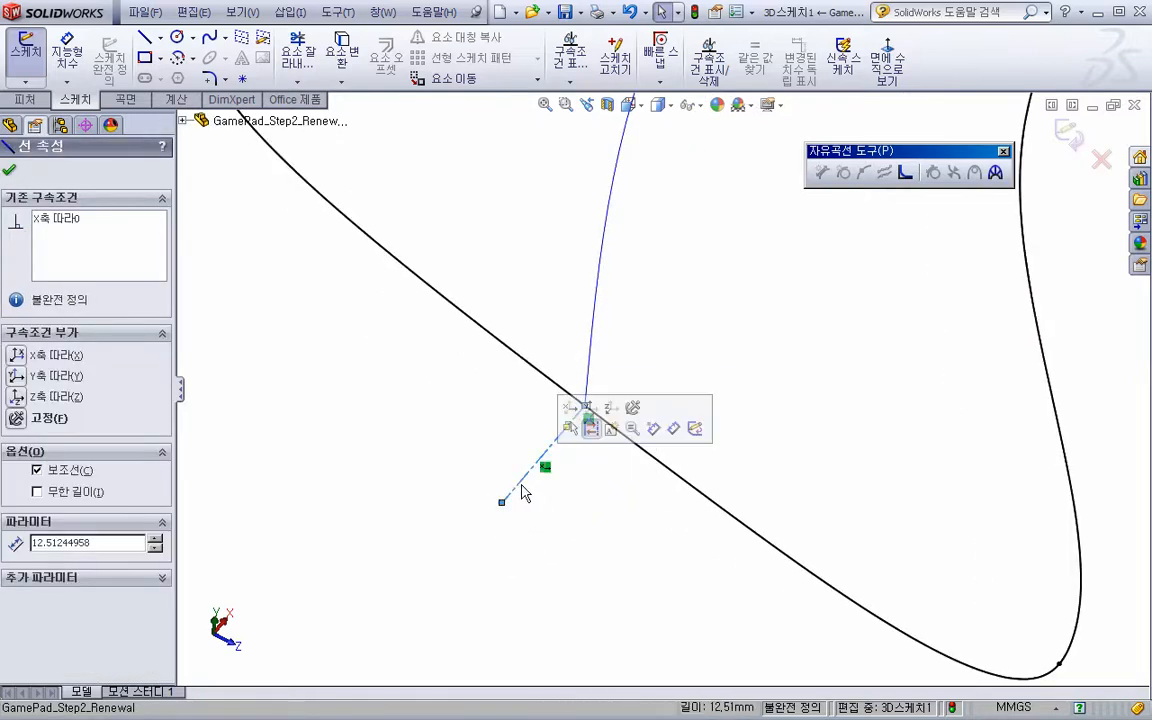
key(Delete)
Draw a centerline about 9.6 mm long outward along X from the junction of the middle and outer guide curves
key(s)
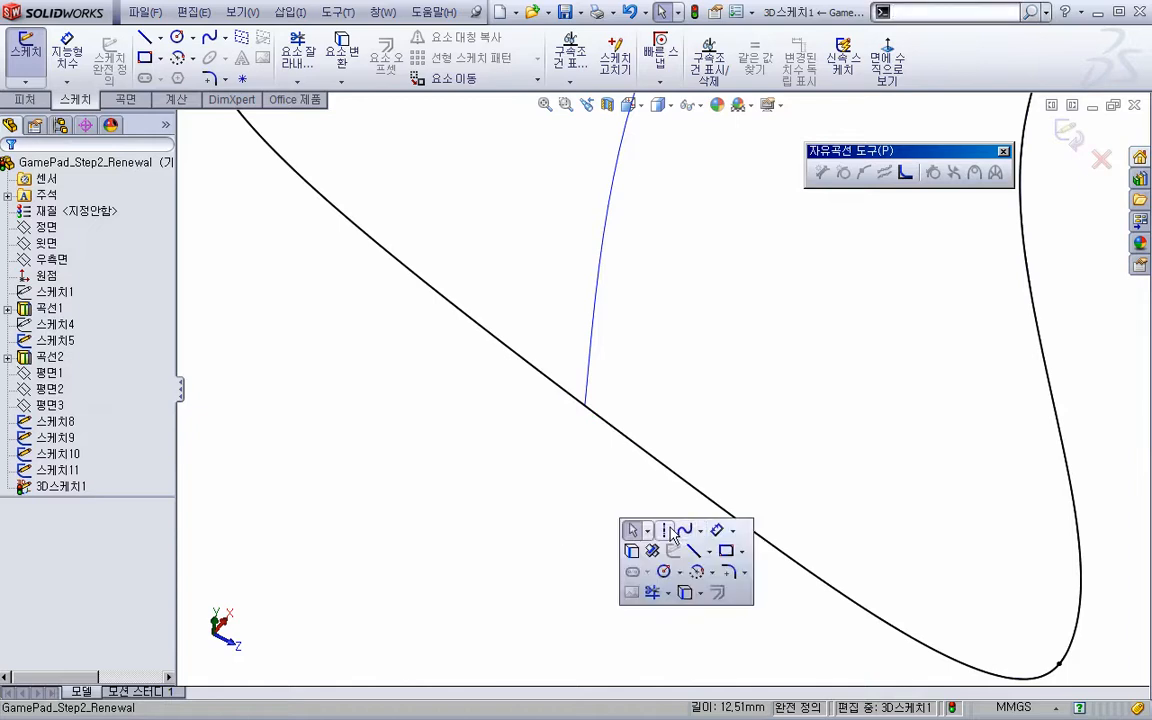
click(664, 533)
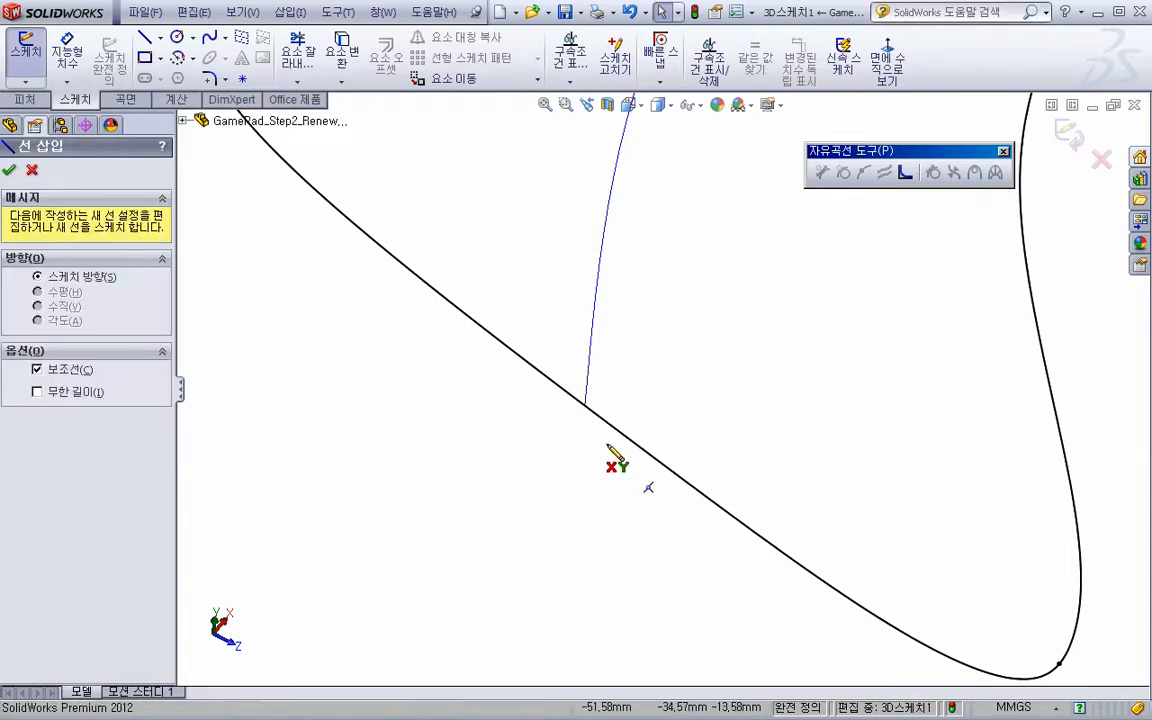
click(587, 407)
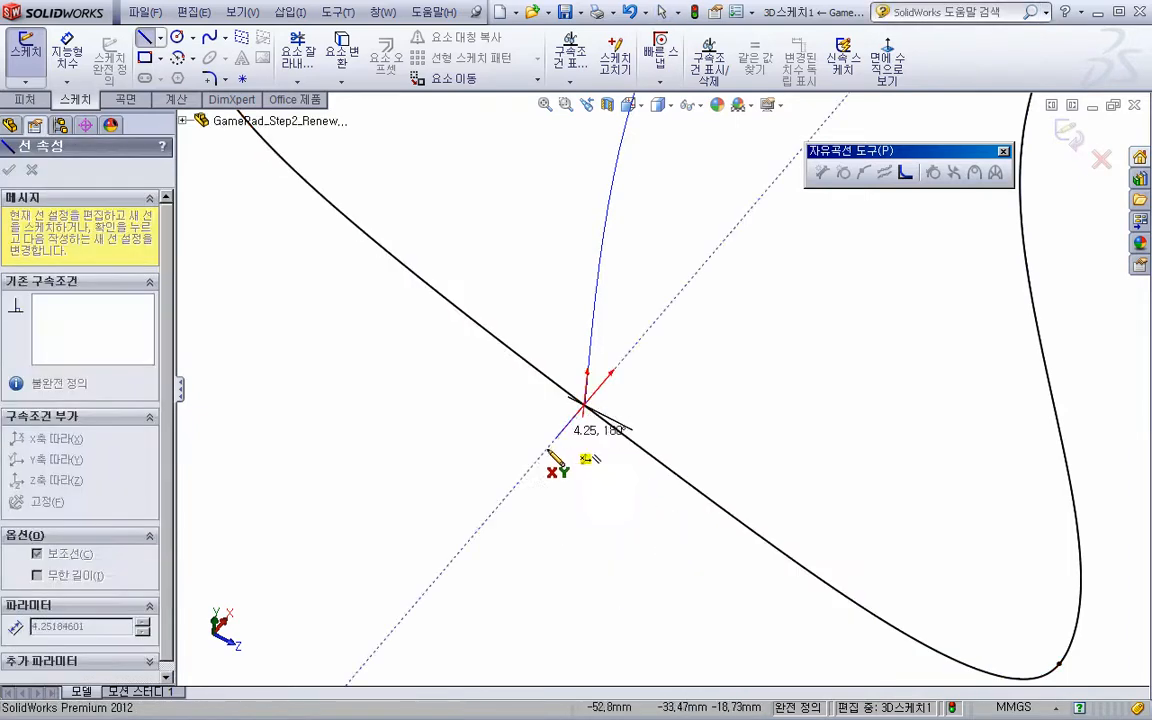
click(521, 478)
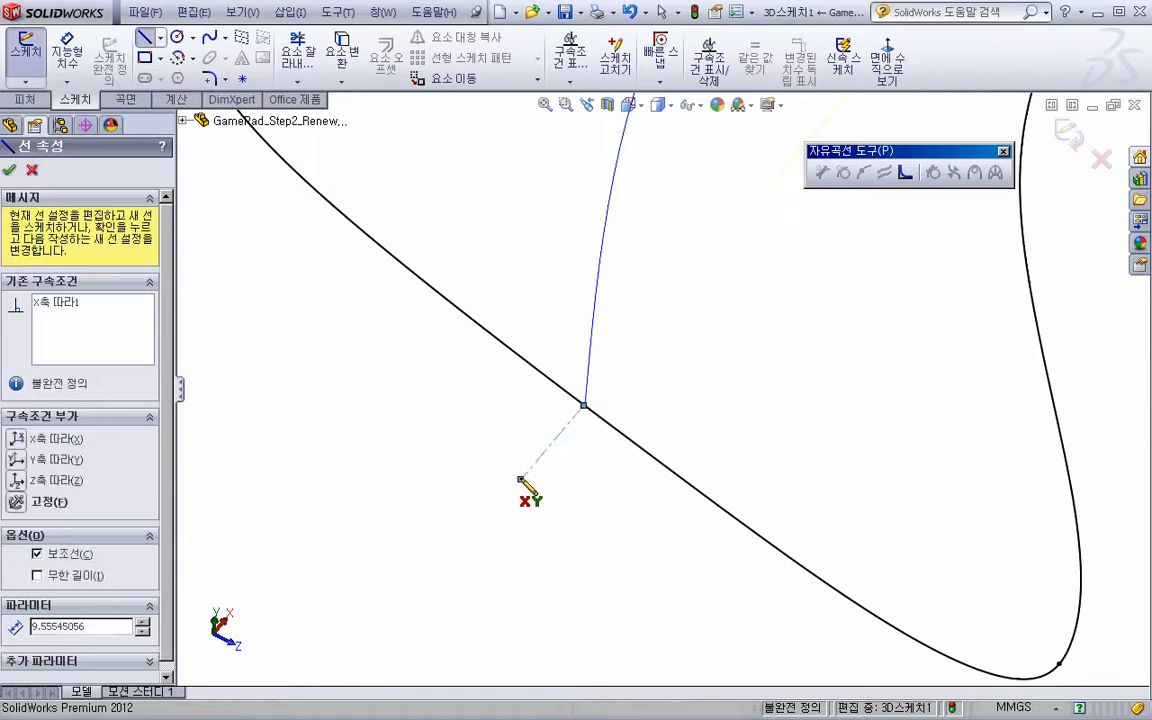
key(Escape)
Add a coincident (일치) relation between the centerline's inner endpoint and the middle guide curve
click(585, 407)
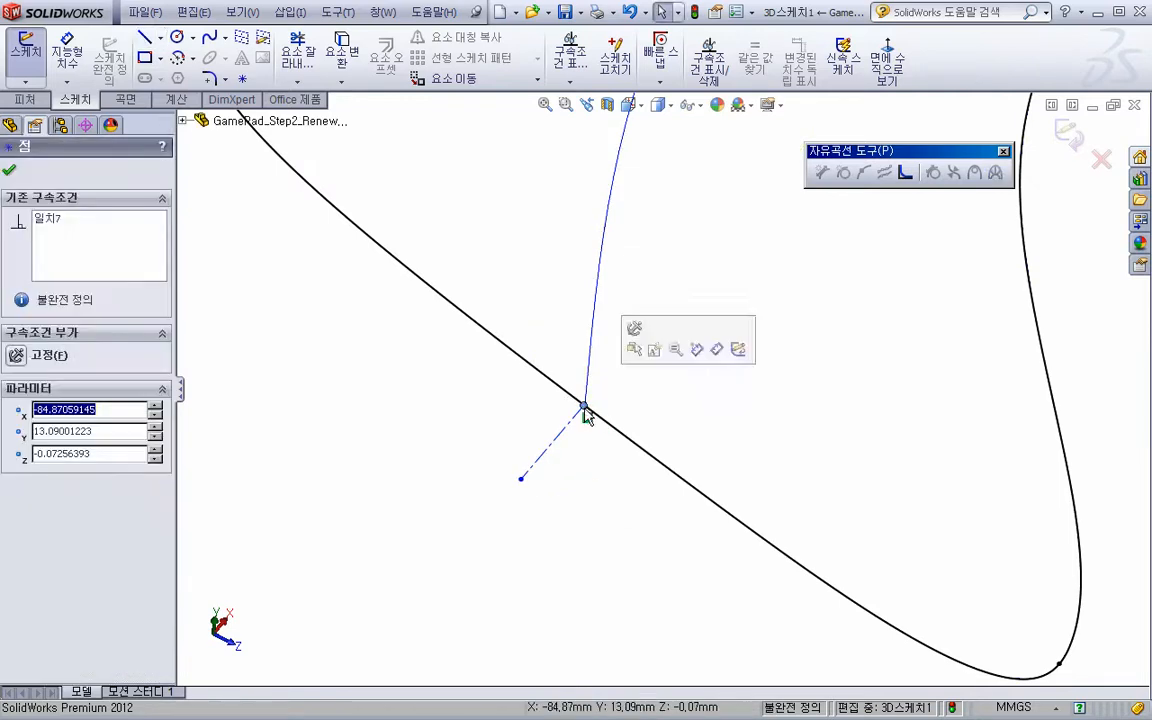
ctrl+click(588, 400)
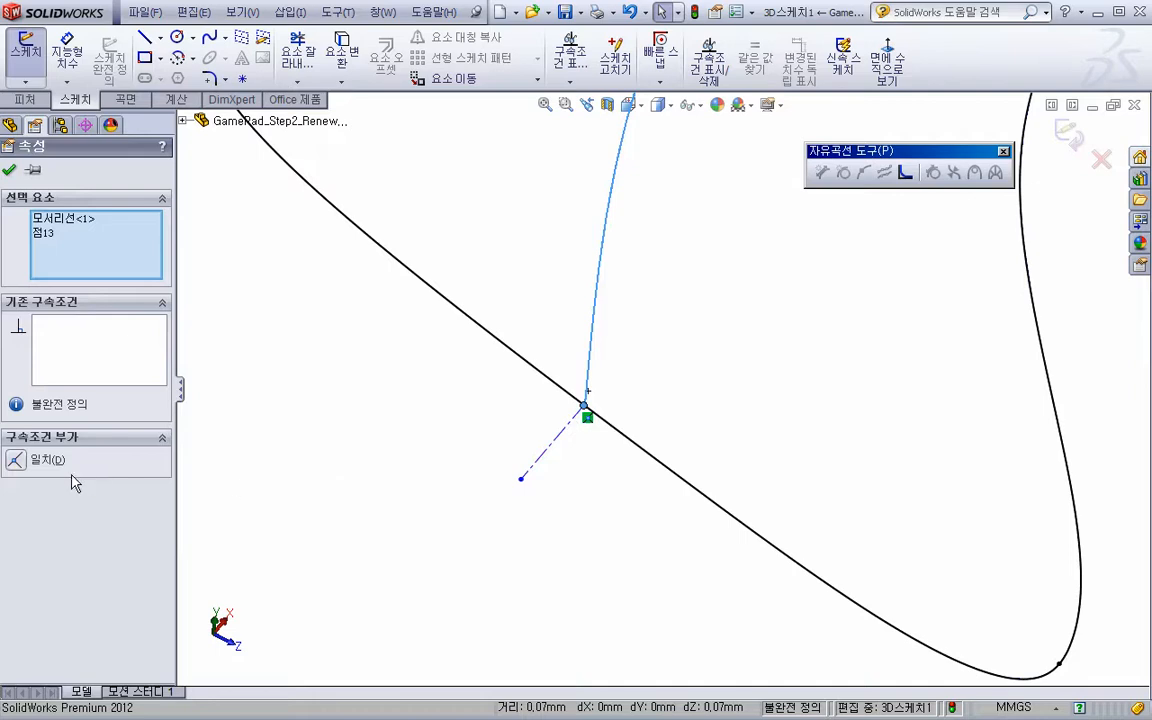
click(27, 472)
click(622, 512)
key(ctrl+7)
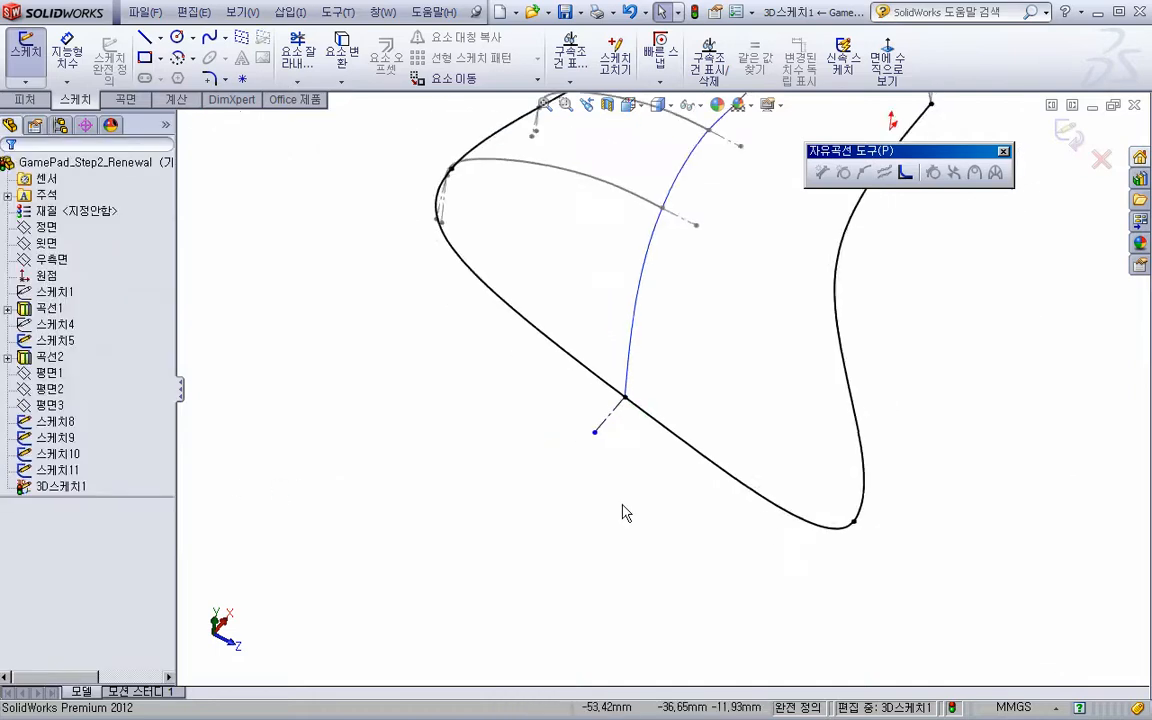
Trim the converted outer curve at the centerline, keeping only the half on the profile curves' side, and exit the 3D sketch
mouse_move(628, 510)
ctrl+middle_down()
mouse_move(648, 504)
mouse_move(576, 538)
ctrl+middle_up()
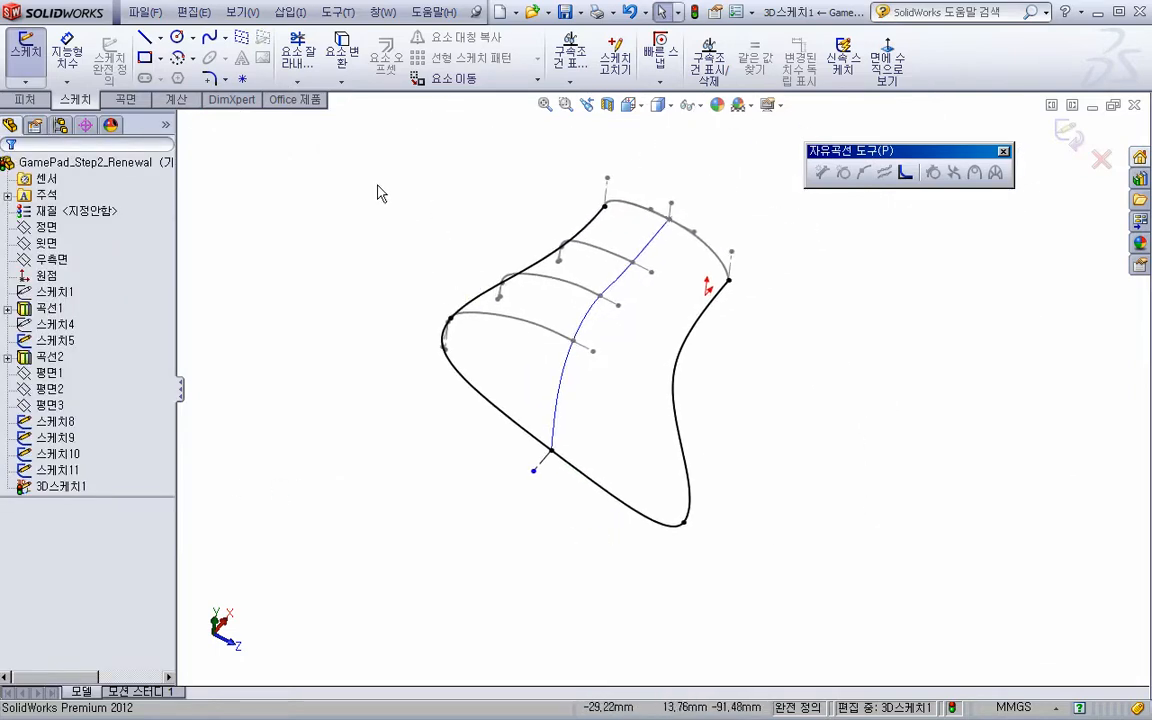
key(s)
click(470, 364)
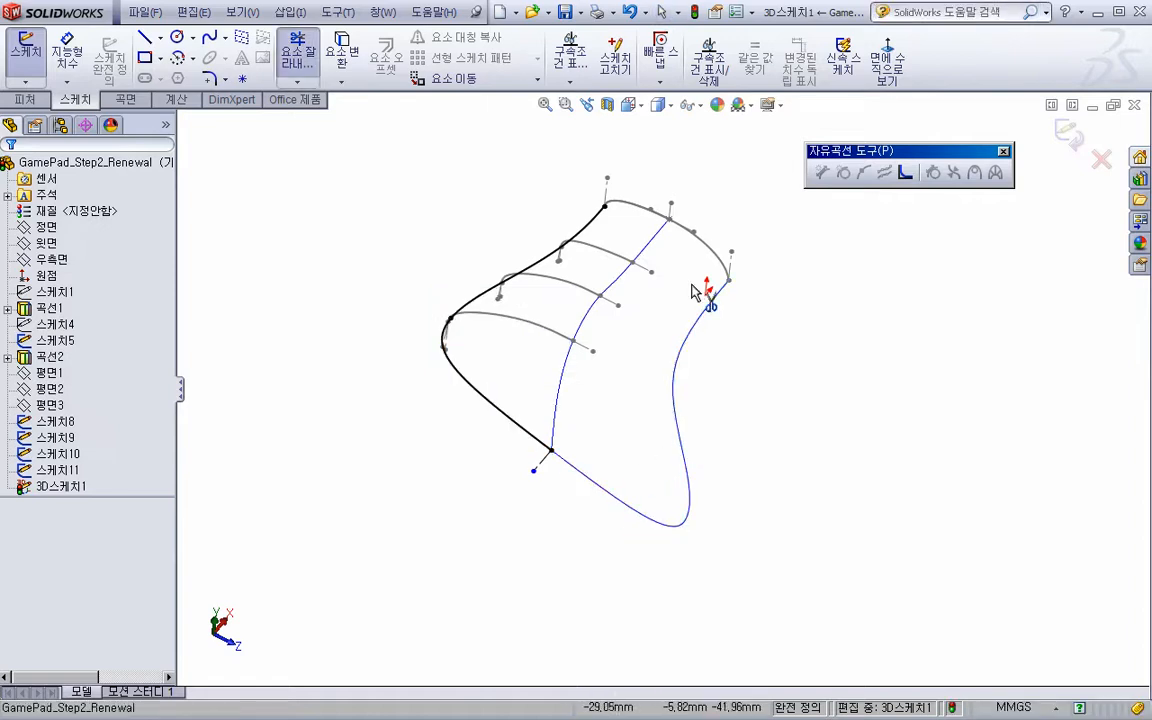
click(1068, 136)
click(553, 155)
scroll(553, 367, down, 3)
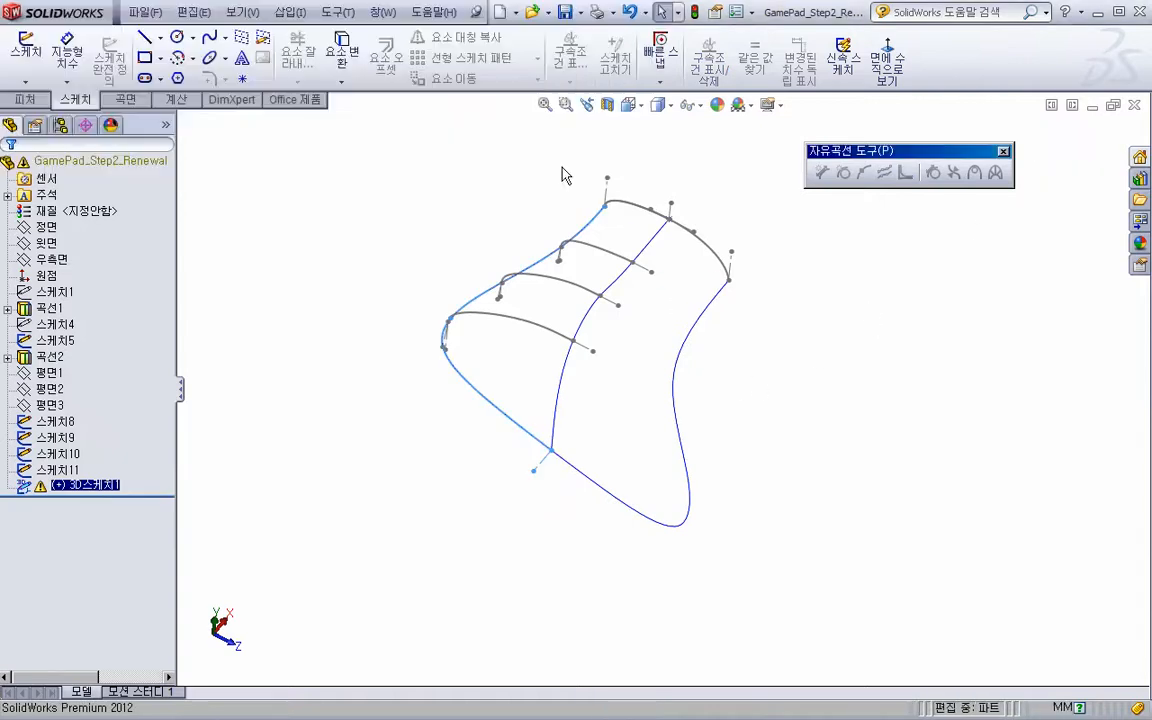
Reopen 3D스케치1 for editing and delete the conflicting coincident relation at the centerline's inner endpoint
click(100, 485)
right_click(100, 485)
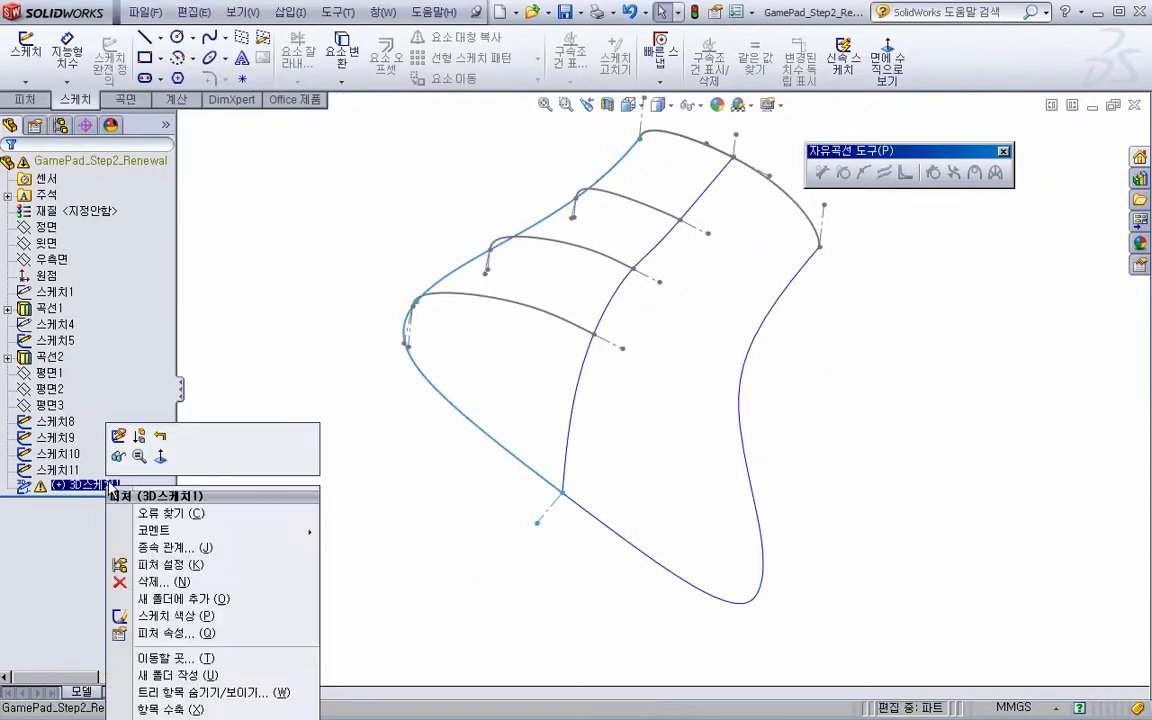
click(125, 440)
scroll(650, 477, down, 3)
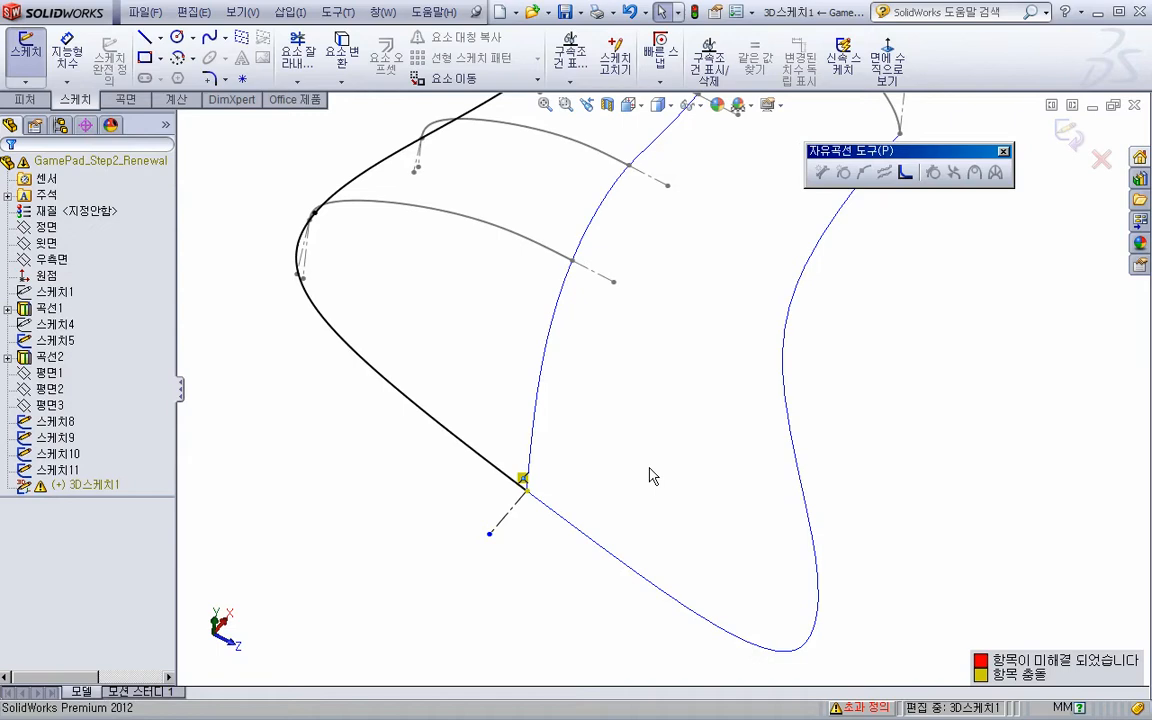
click(522, 479)
key(Delete)
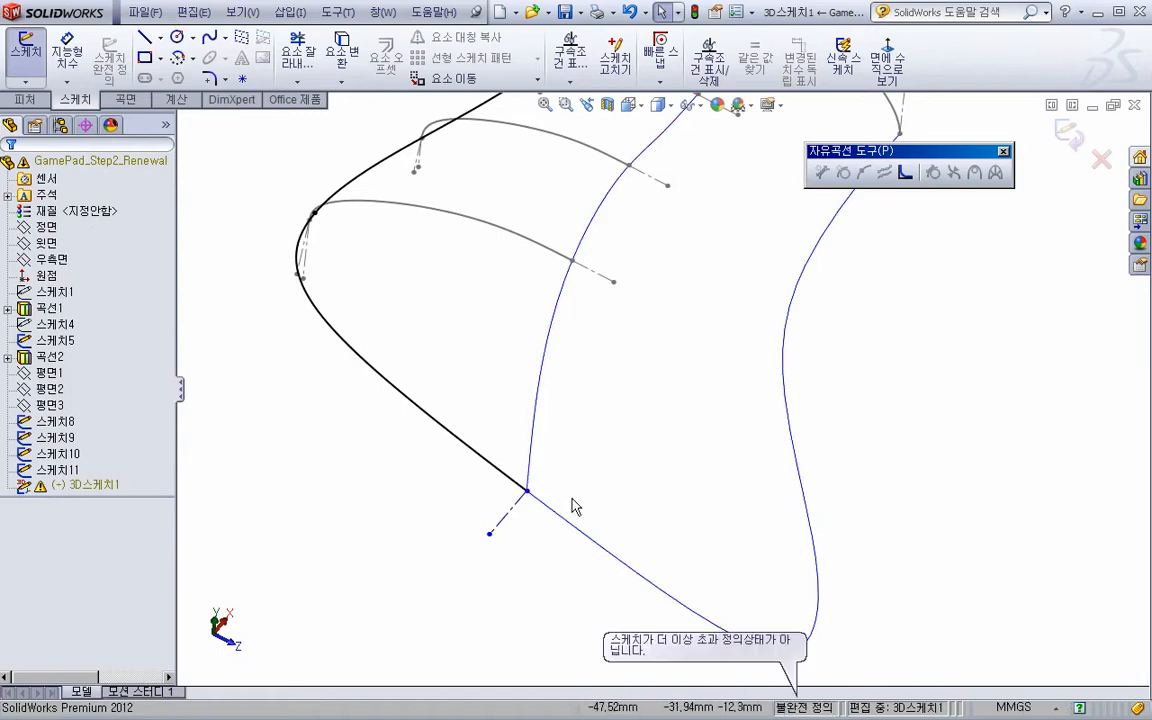
Test the centerline's inner endpoint at the curve junction by nudging it, and exit the 3D sketch
scroll(538, 490, down, 2)
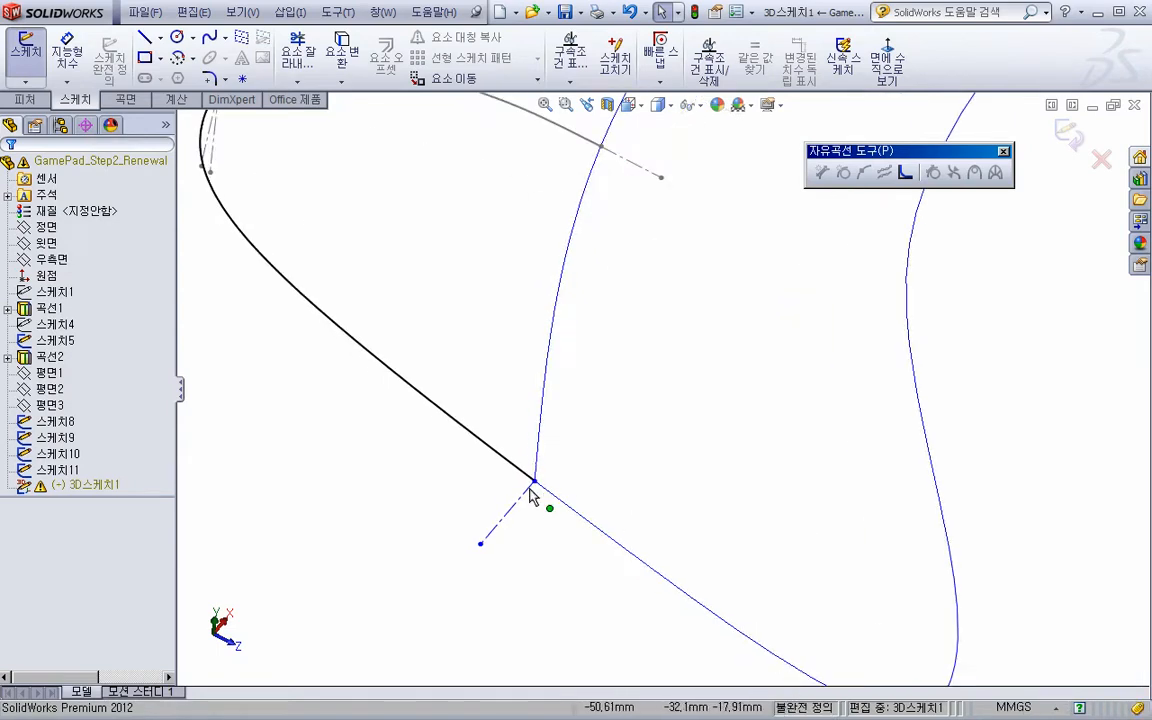
click(546, 493)
drag(545, 491, 527, 475)
click(563, 485)
click(576, 486)
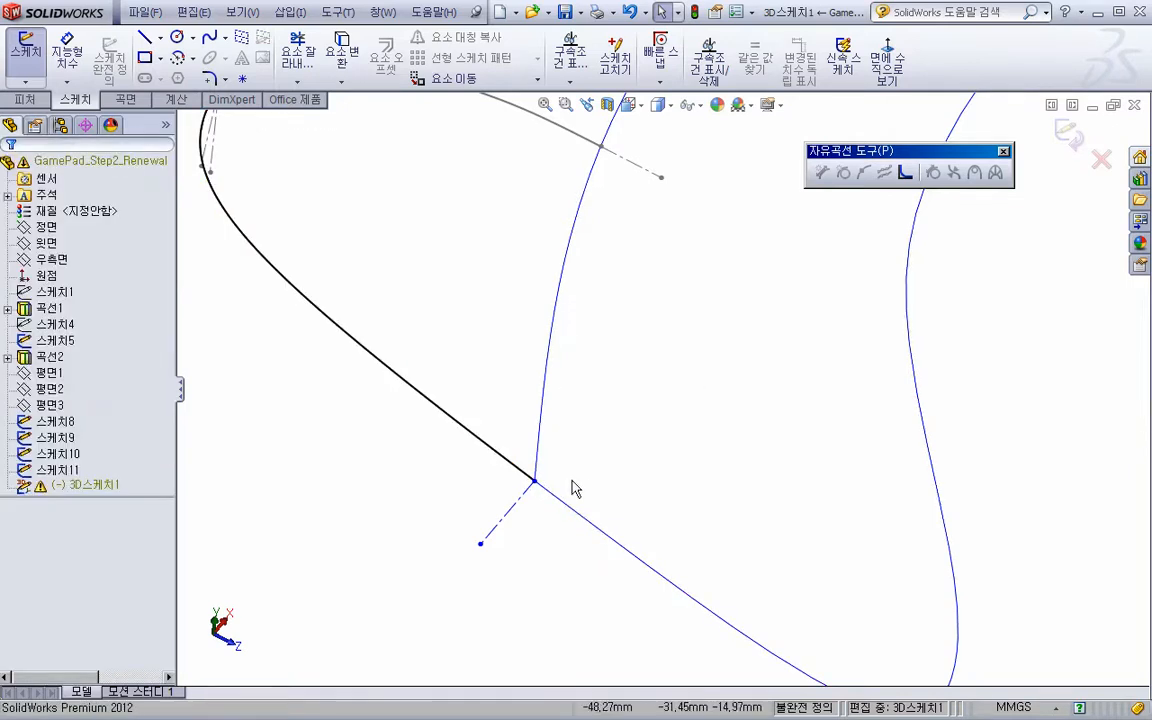
click(1066, 133)
scroll(783, 465, up, 6)
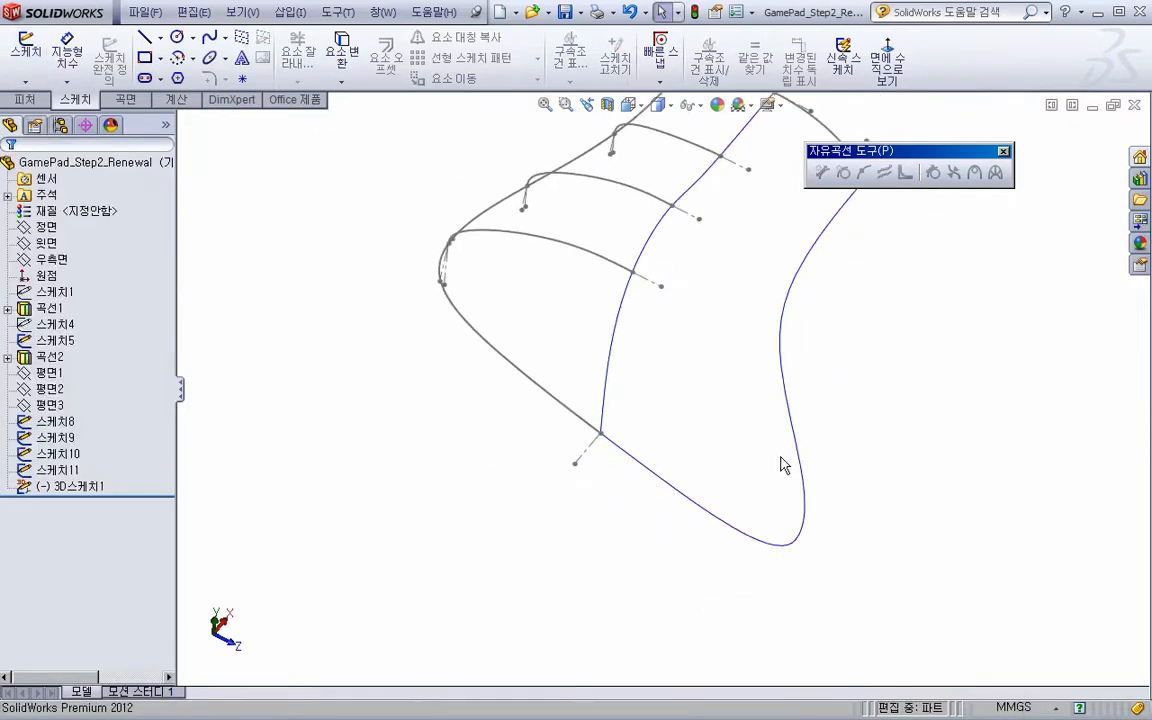
ctrl+middle_drag(685, 464, 592, 510)
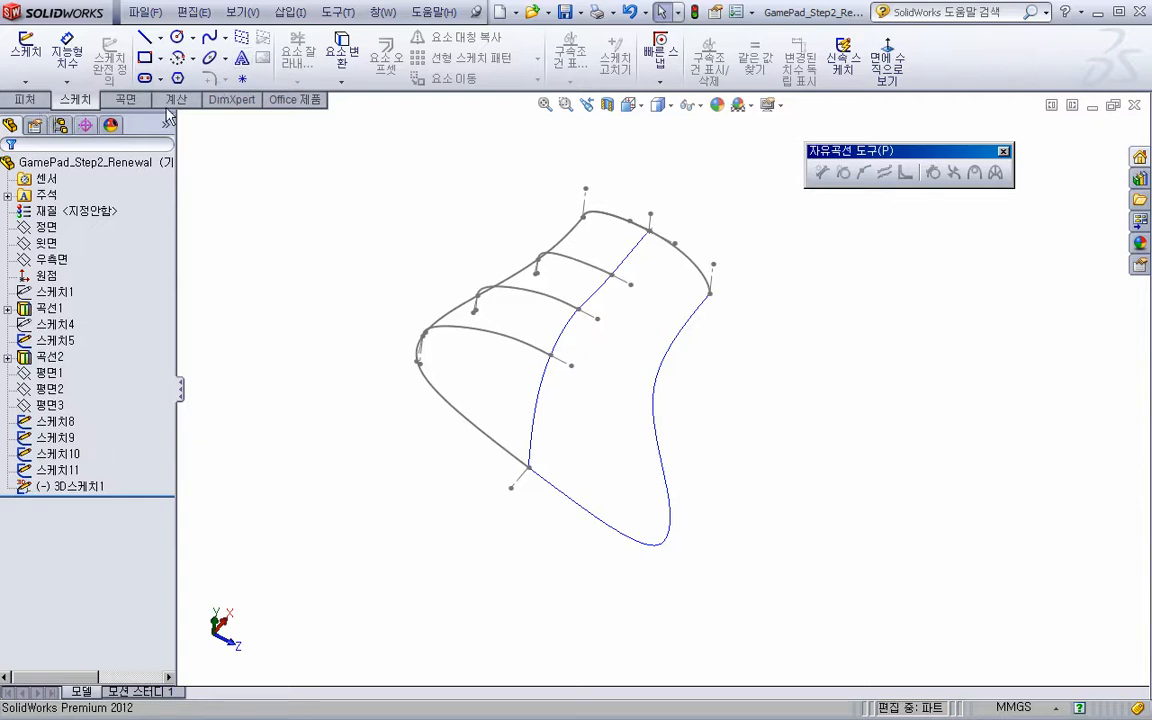
Start a boundary surface using 3D스케치1 and the middle guide curve 곡선2 as the direction 1 curves
click(124, 99)
click(192, 78)
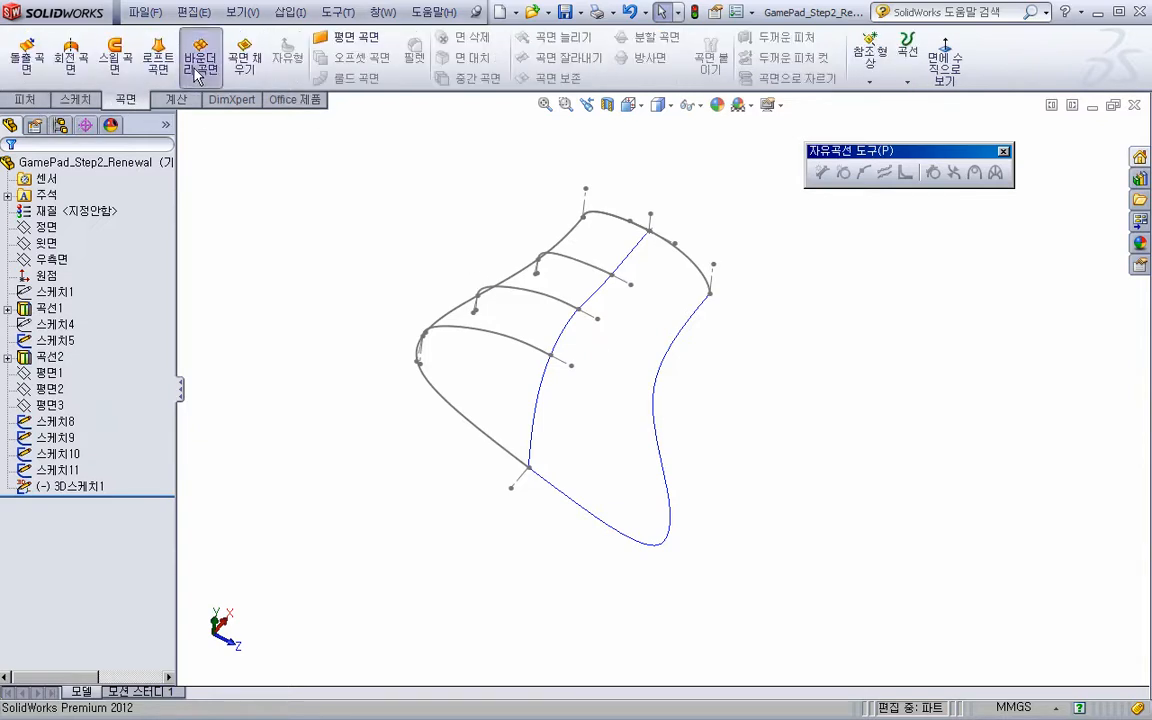
scroll(604, 237, down, 5)
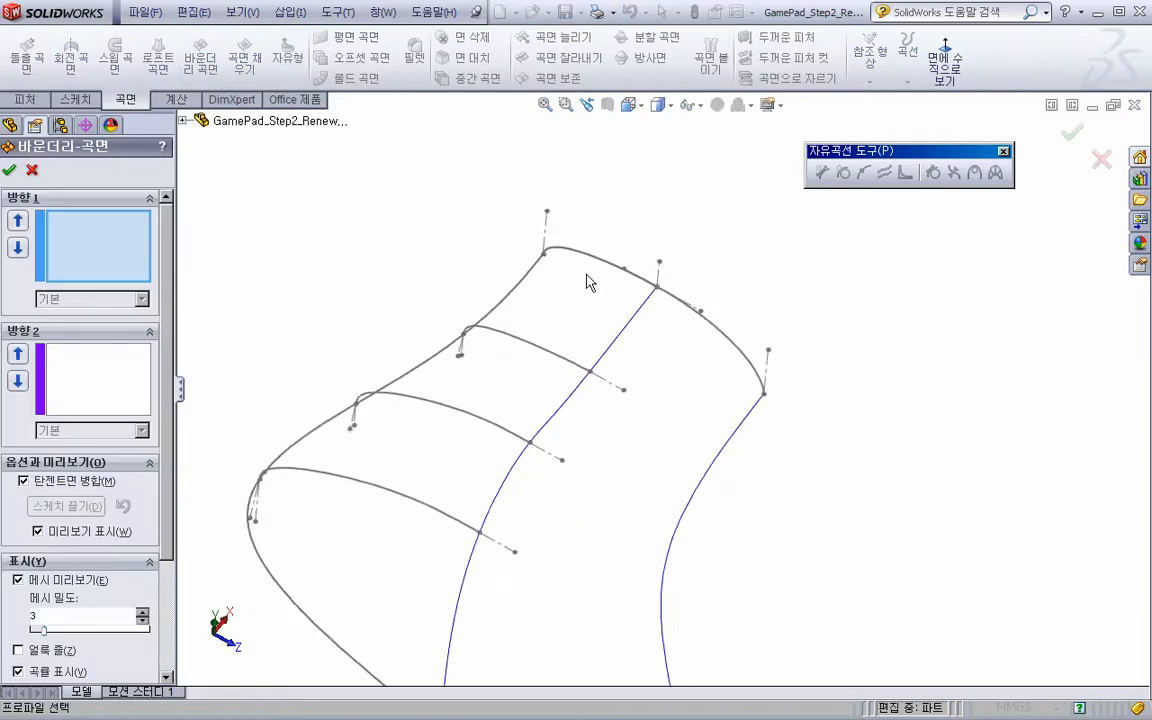
click(536, 314)
scroll(612, 416, up, 3)
ctrl+middle_drag(612, 416, 584, 359)
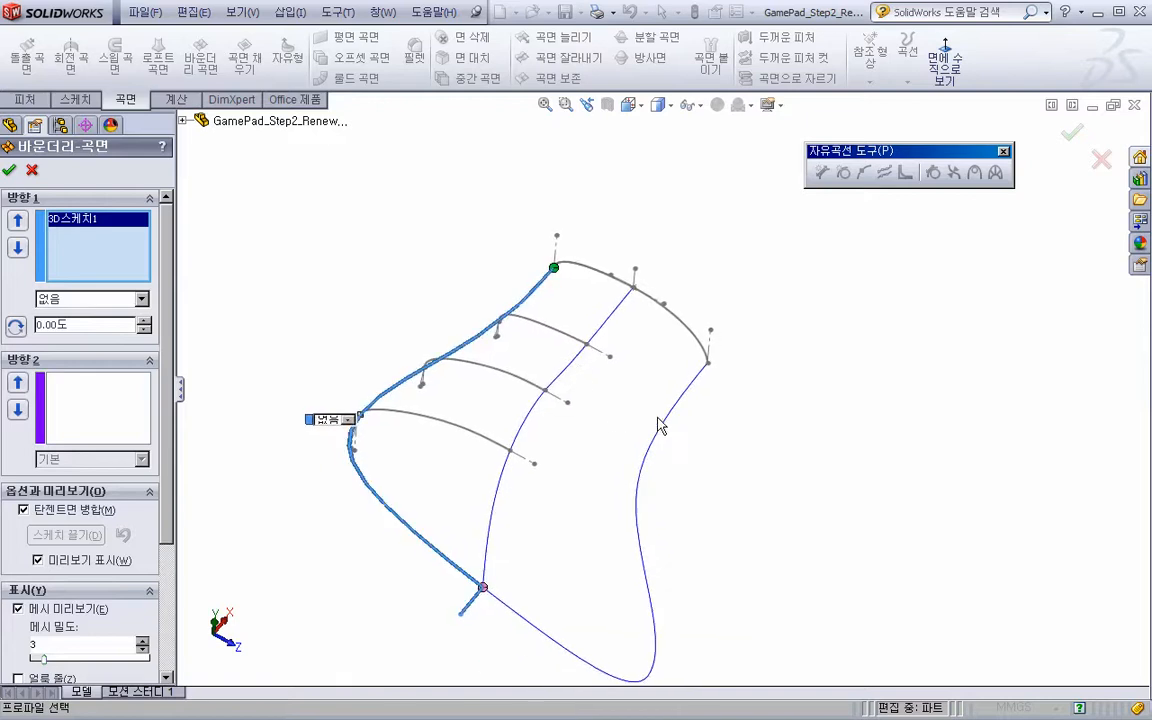
click(621, 311)
scroll(586, 388, down, 2)
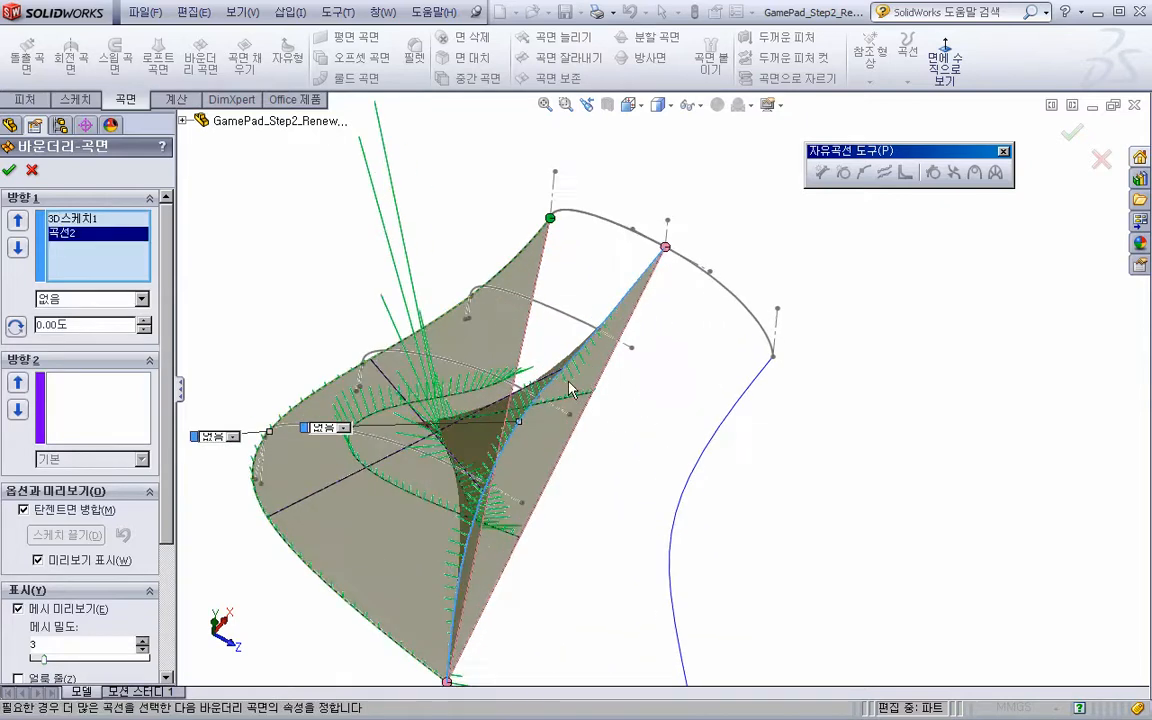
scroll(571, 391, up, 2)
Turn off the curvature display and turn on zebra stripes (얼룩 줄) for the boundary surface preview
scroll(158, 580, down, 3)
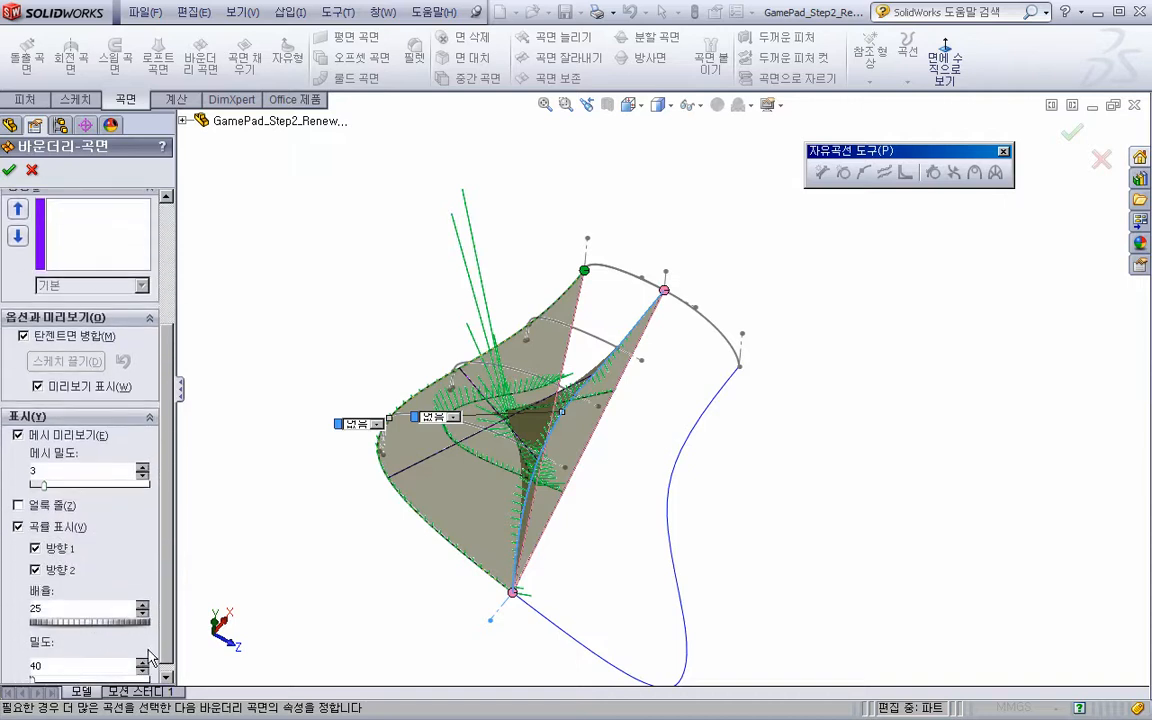
click(18, 528)
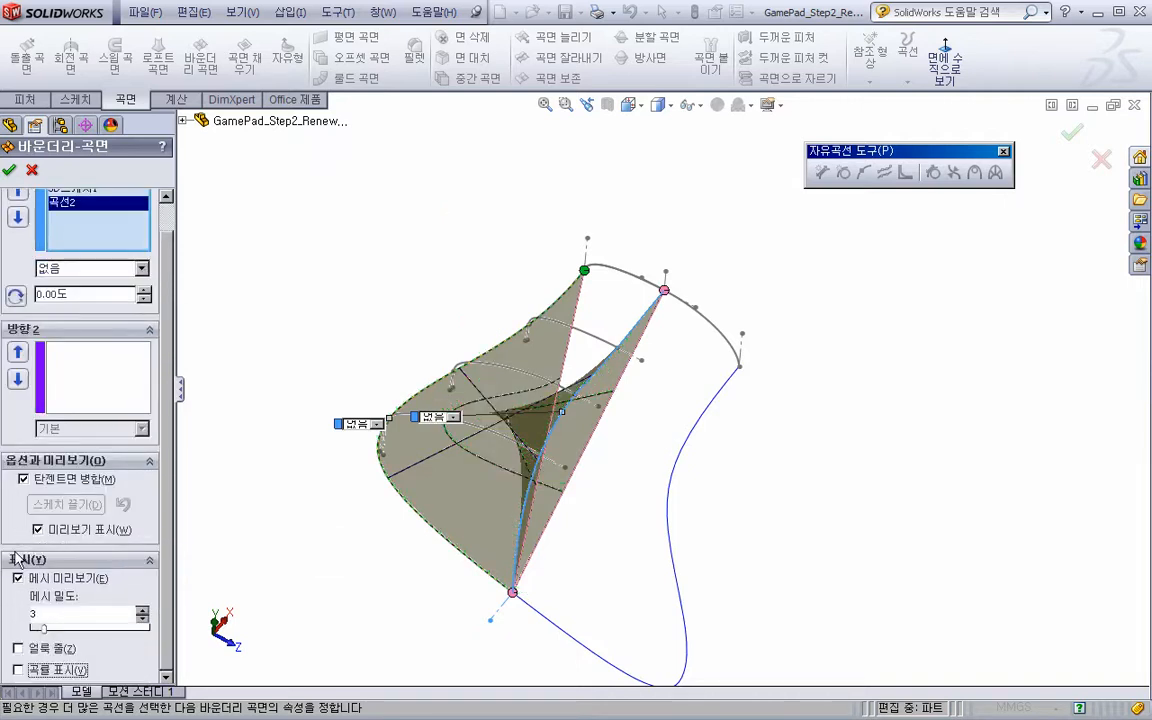
click(18, 648)
middle_drag(712, 411, 615, 355)
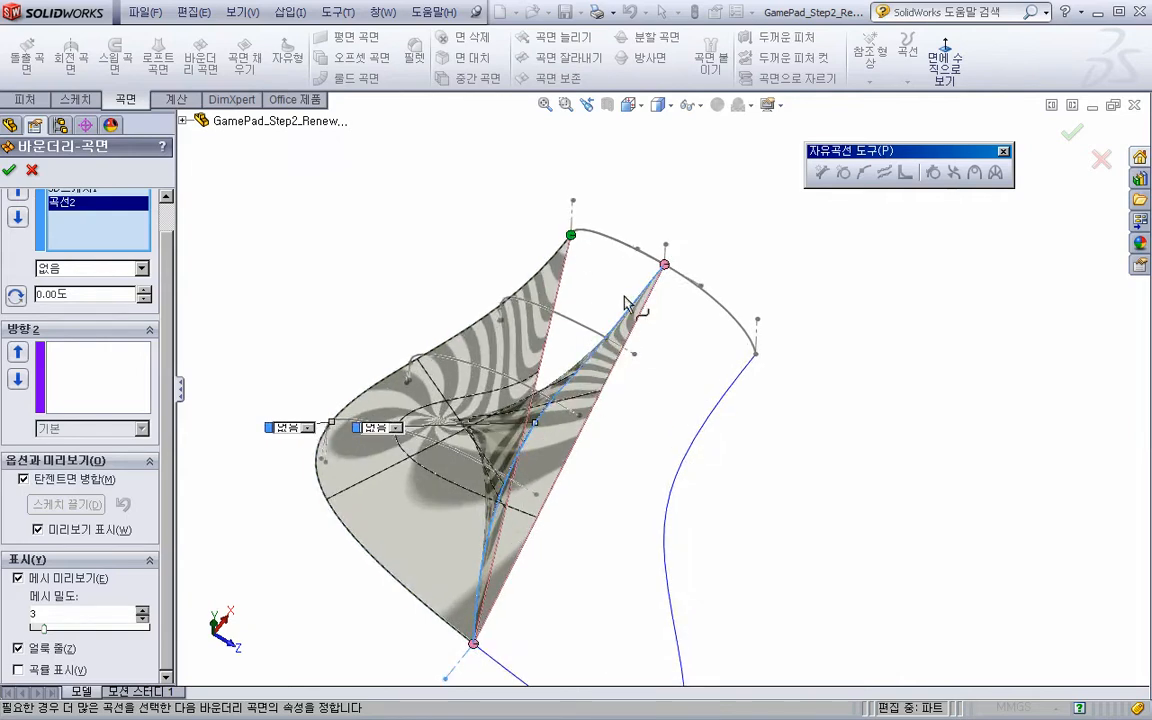
Switch the end connector at the upper end of 곡선2 so the two direction 1 curves pair without twisting
right_click(667, 268)
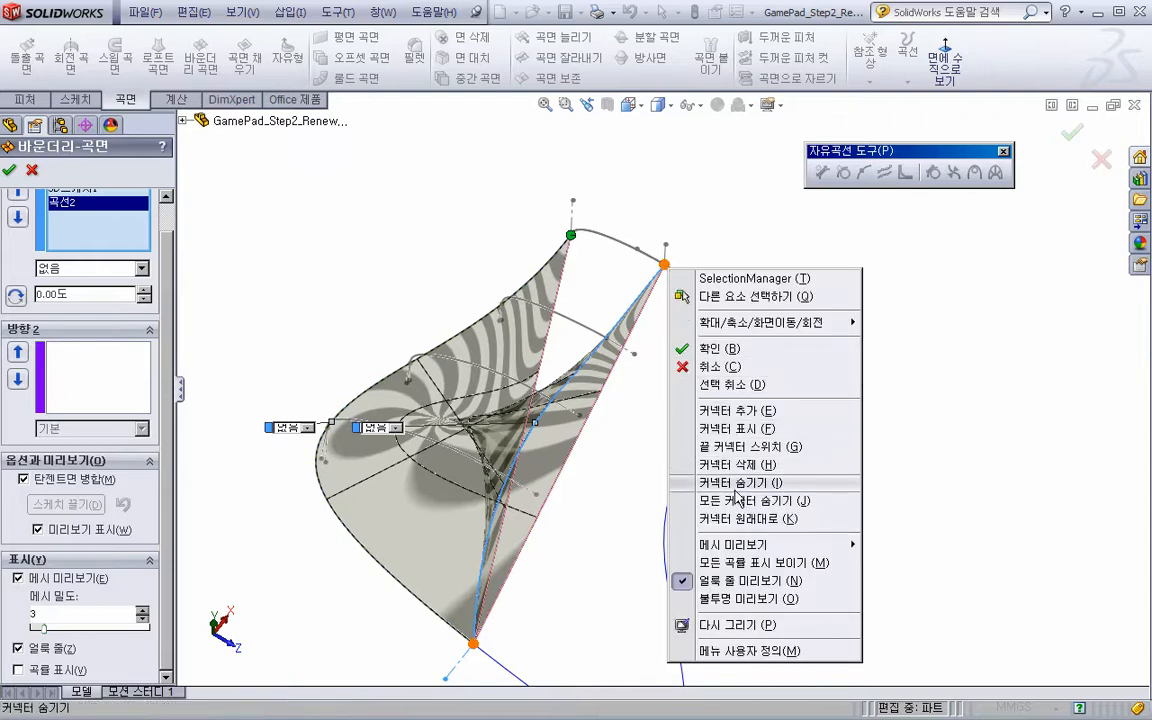
click(746, 449)
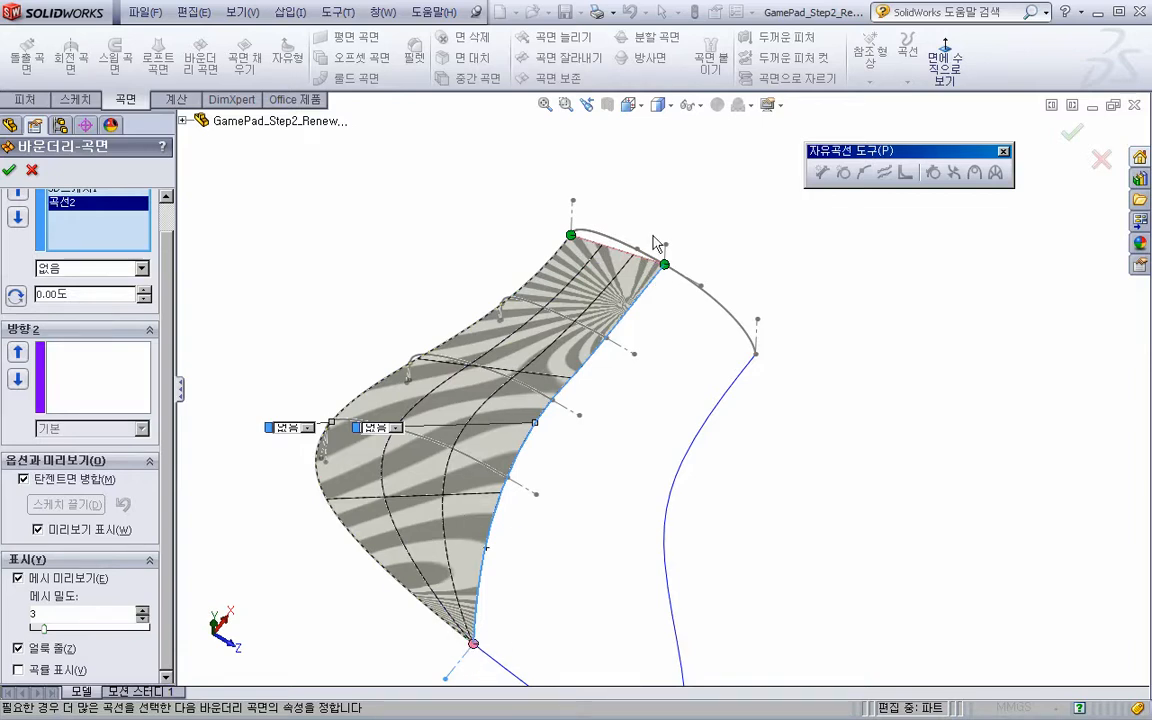
scroll(640, 268, down, 1)
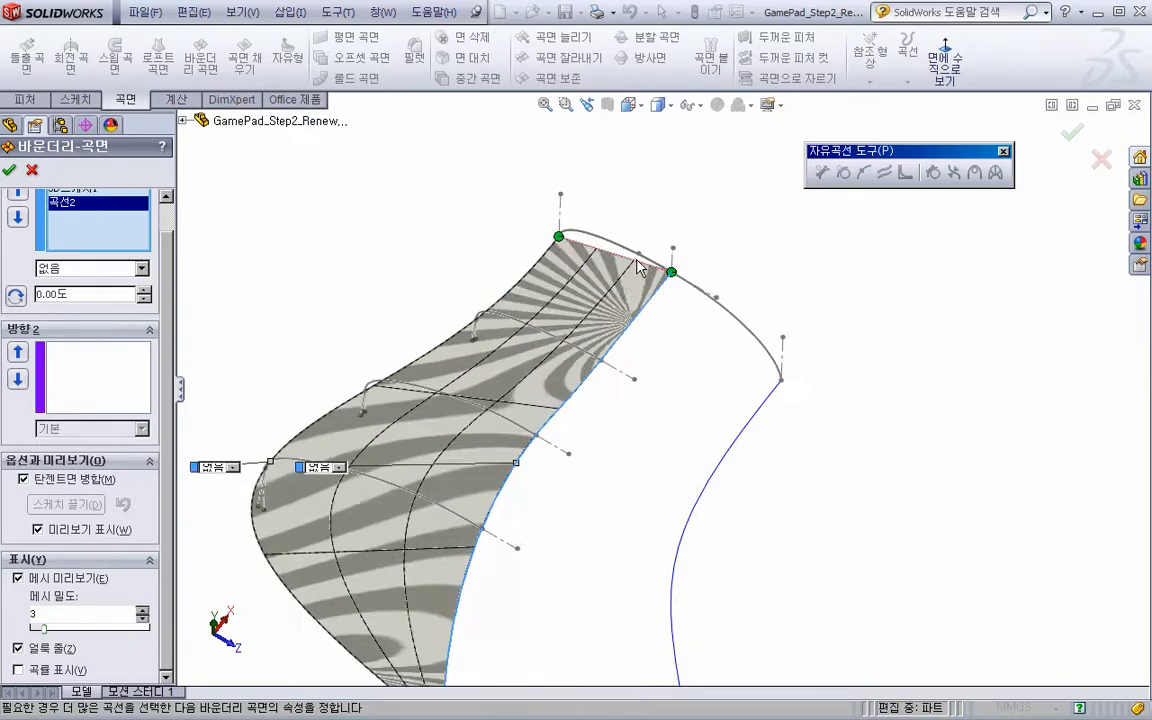
scroll(150, 256, up, 1)
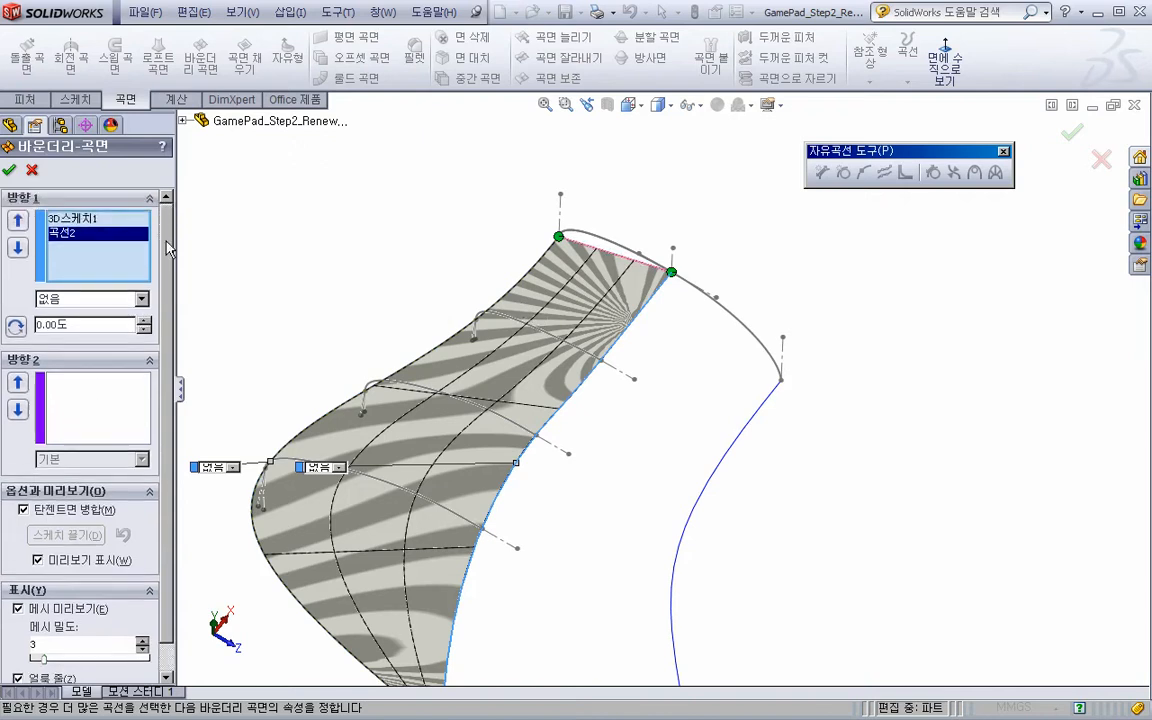
click(98, 220)
scroll(400, 452, up, 1)
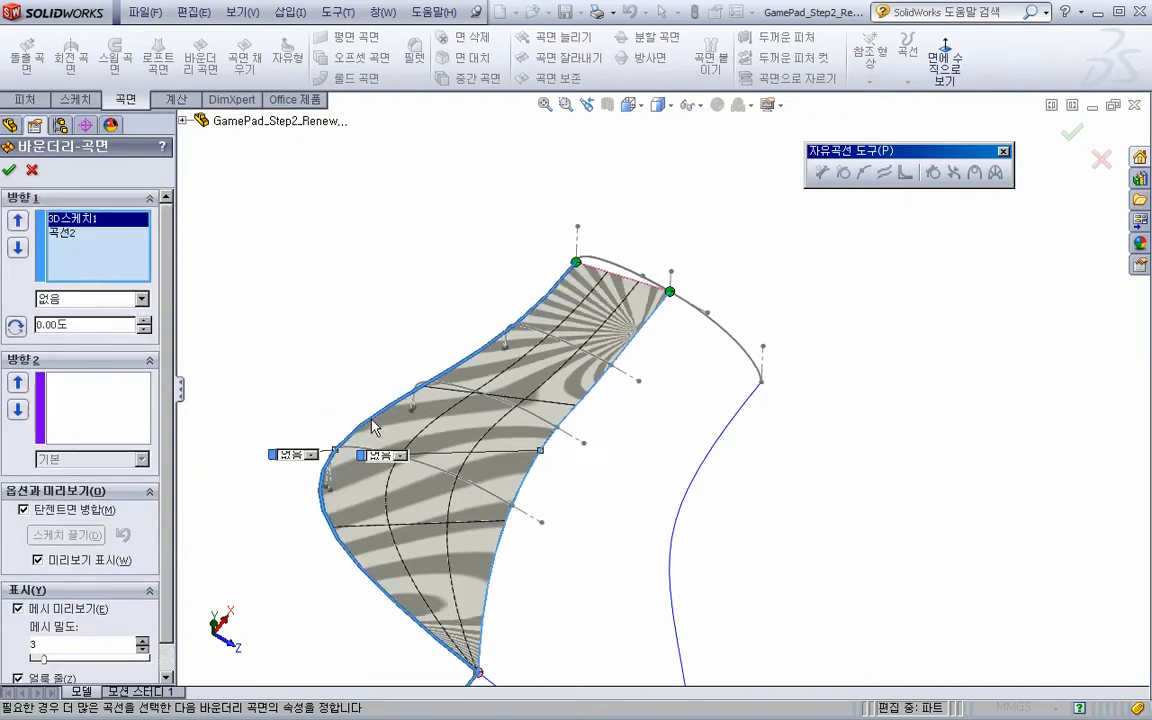
ctrl+middle_drag(466, 523, 444, 458)
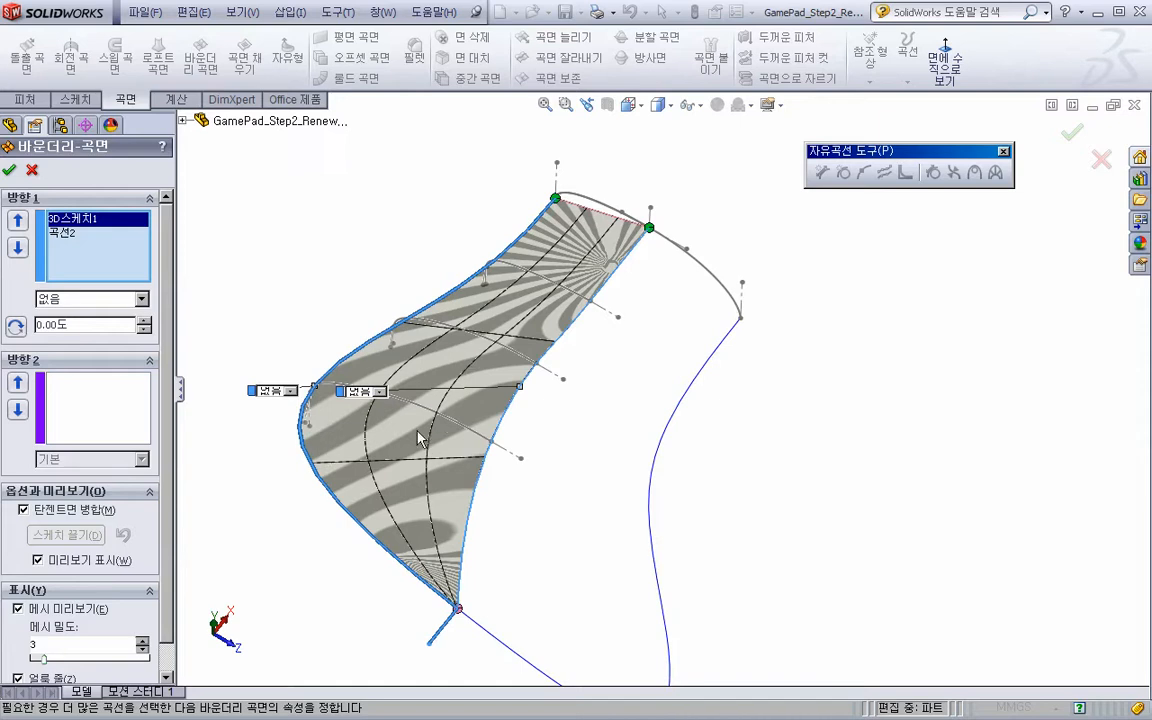
Add the profile sketches 스케치8, 스케치9, 스케치10 and 스케치11 as the direction 2 curves
click(107, 374)
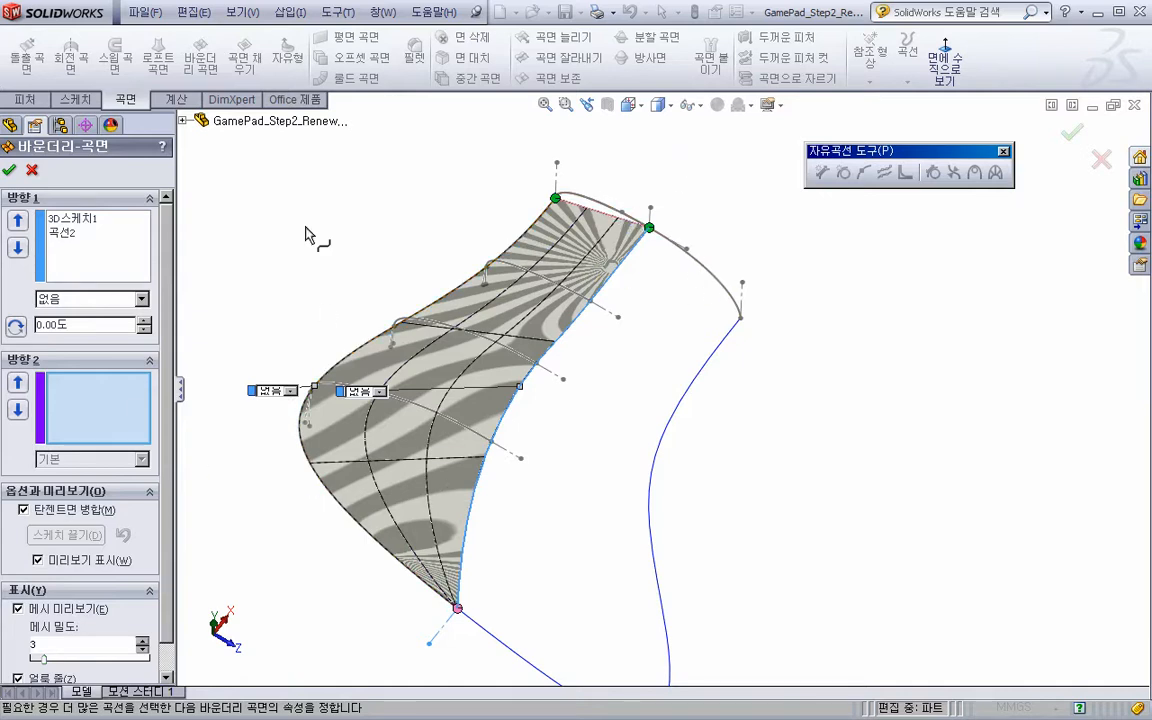
click(183, 121)
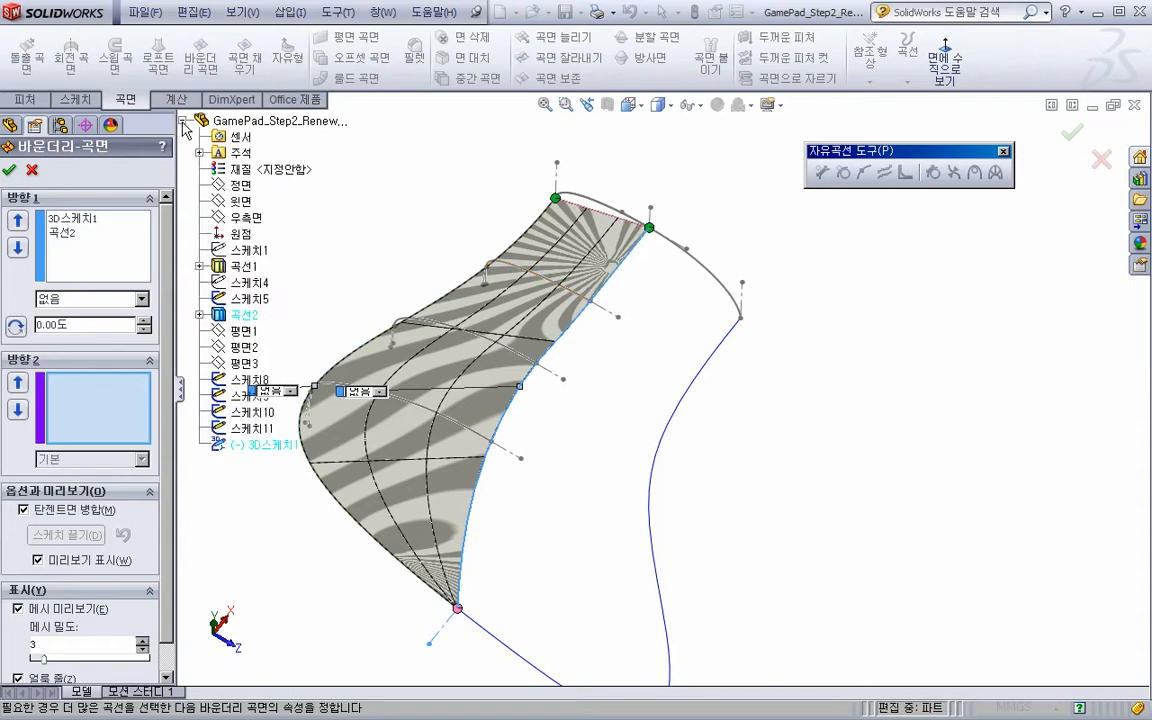
click(252, 388)
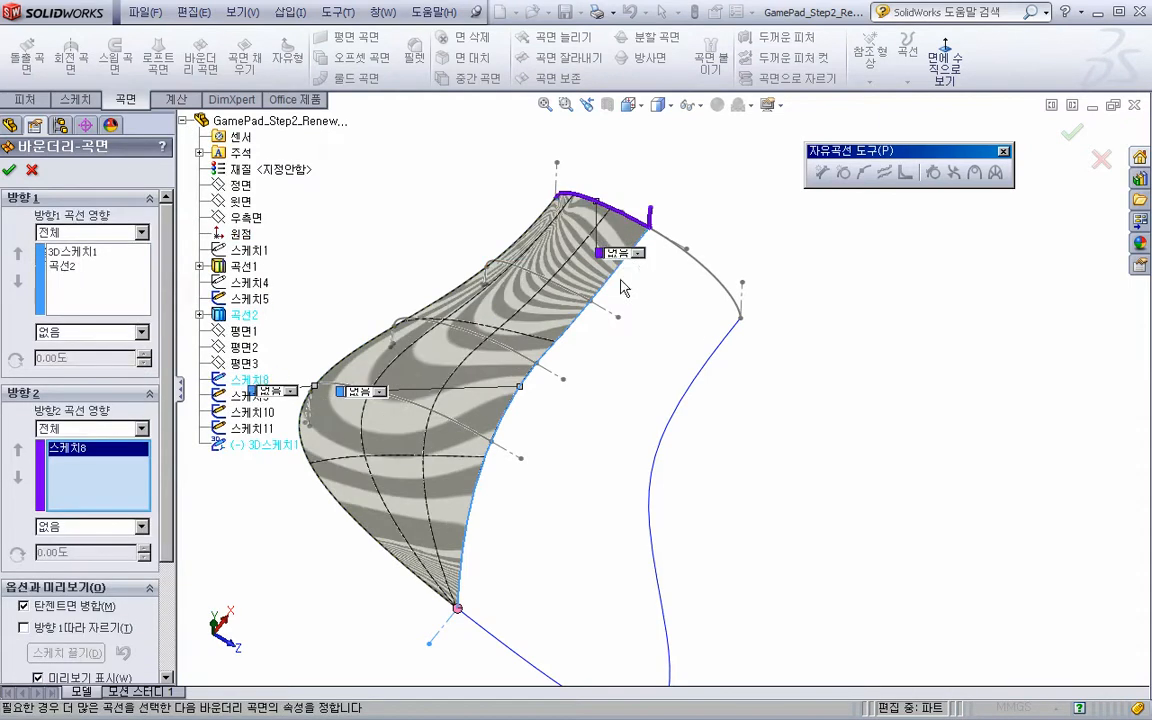
click(576, 297)
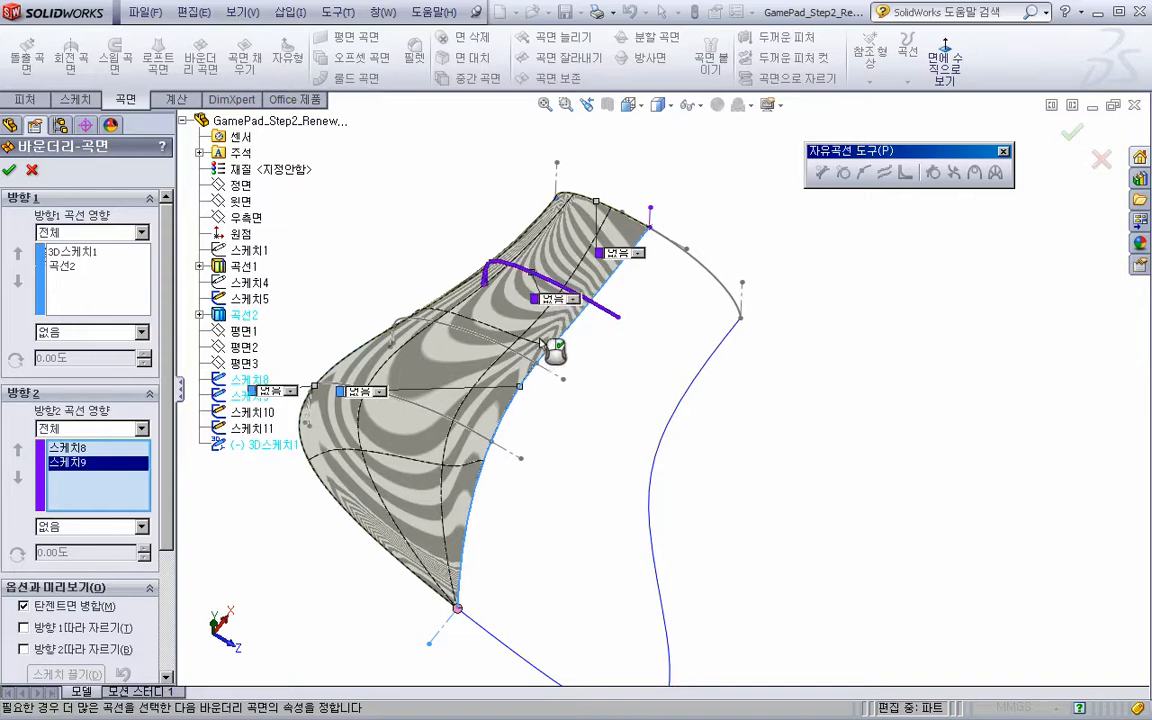
click(526, 365)
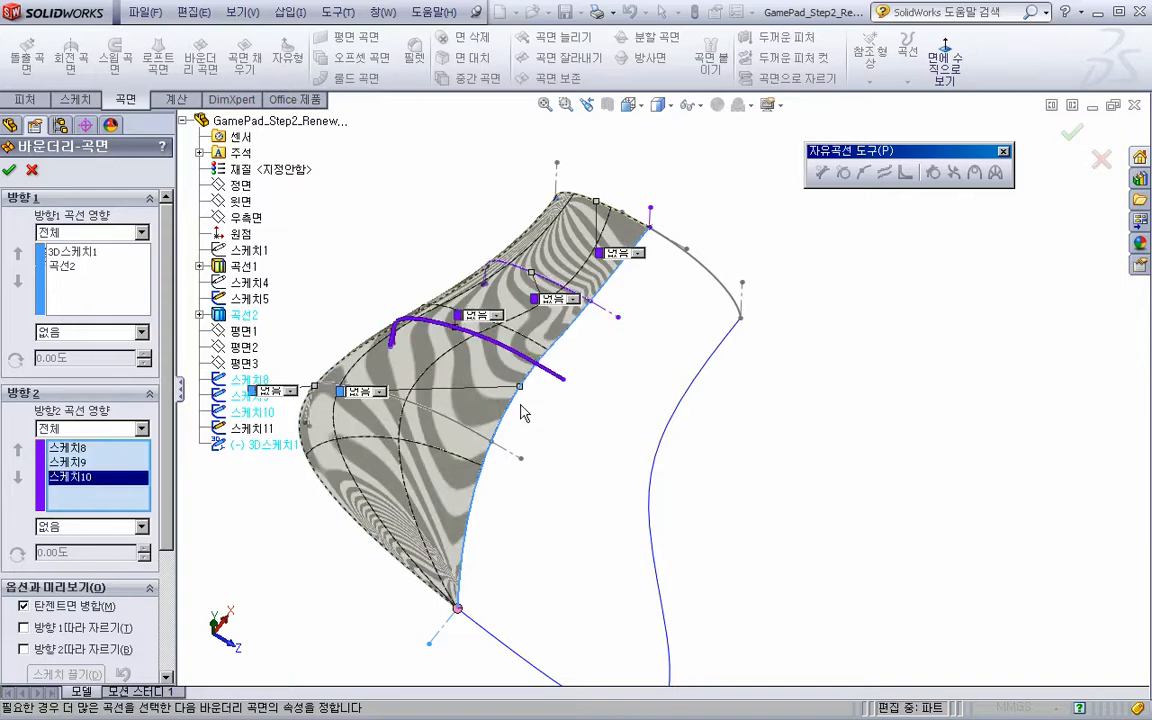
click(478, 443)
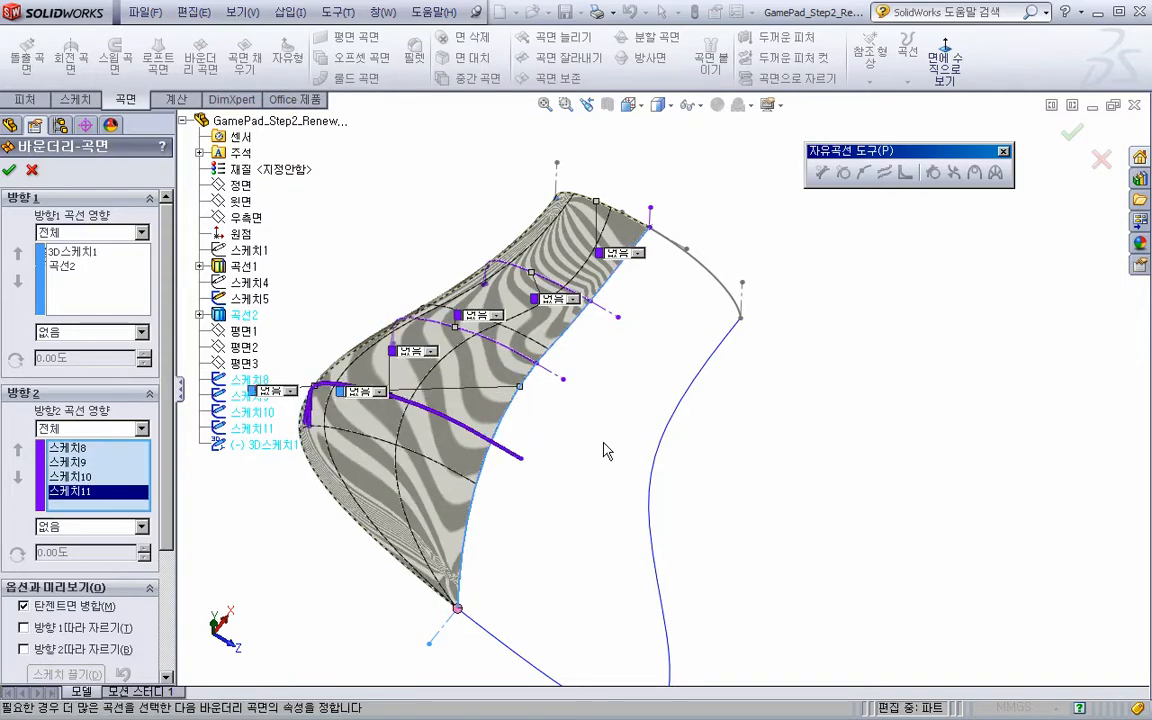
Set the tangency of the direction 2 curve 스케치8 to normal to profile (프로파일에 수직)
ctrl+middle_drag(614, 441, 516, 345)
scroll(441, 280, down, 2)
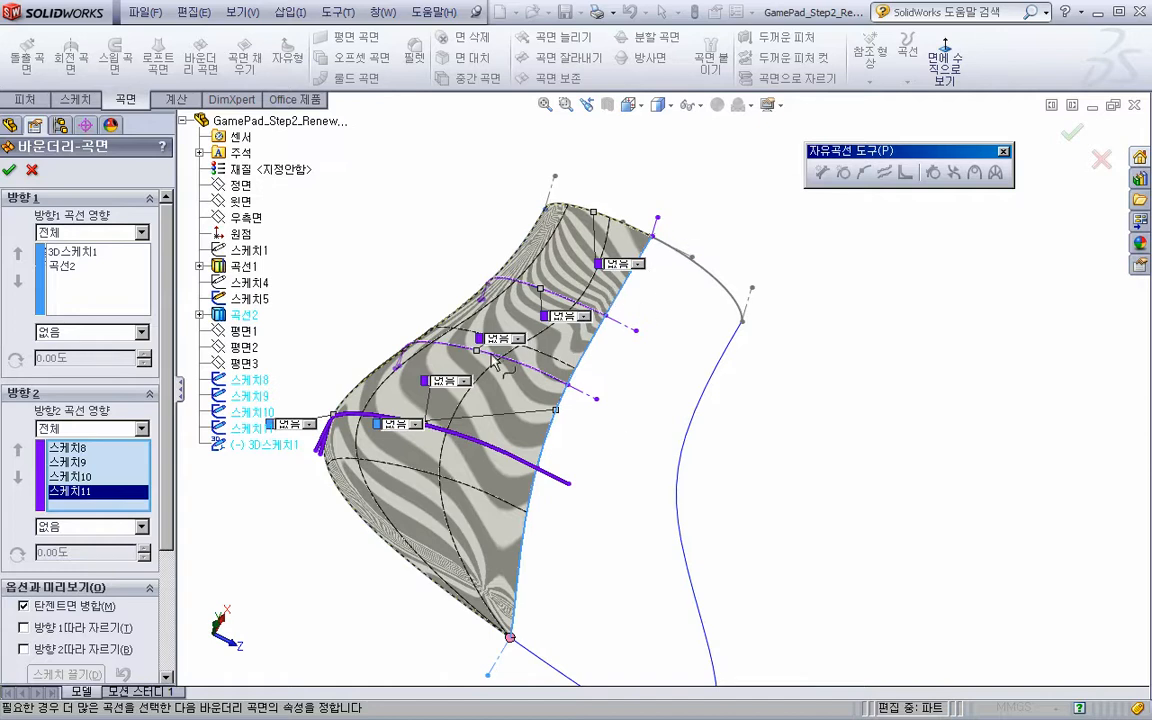
ctrl+middle_drag(628, 473, 590, 600)
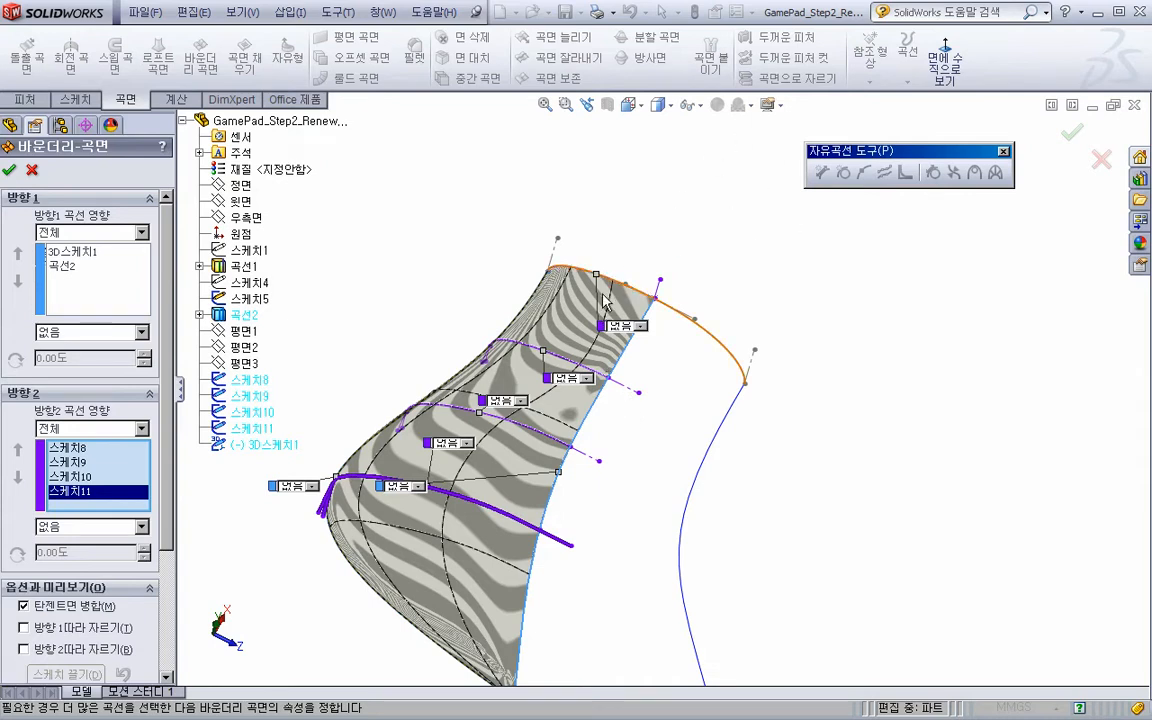
click(116, 450)
scroll(100, 420, down, 3)
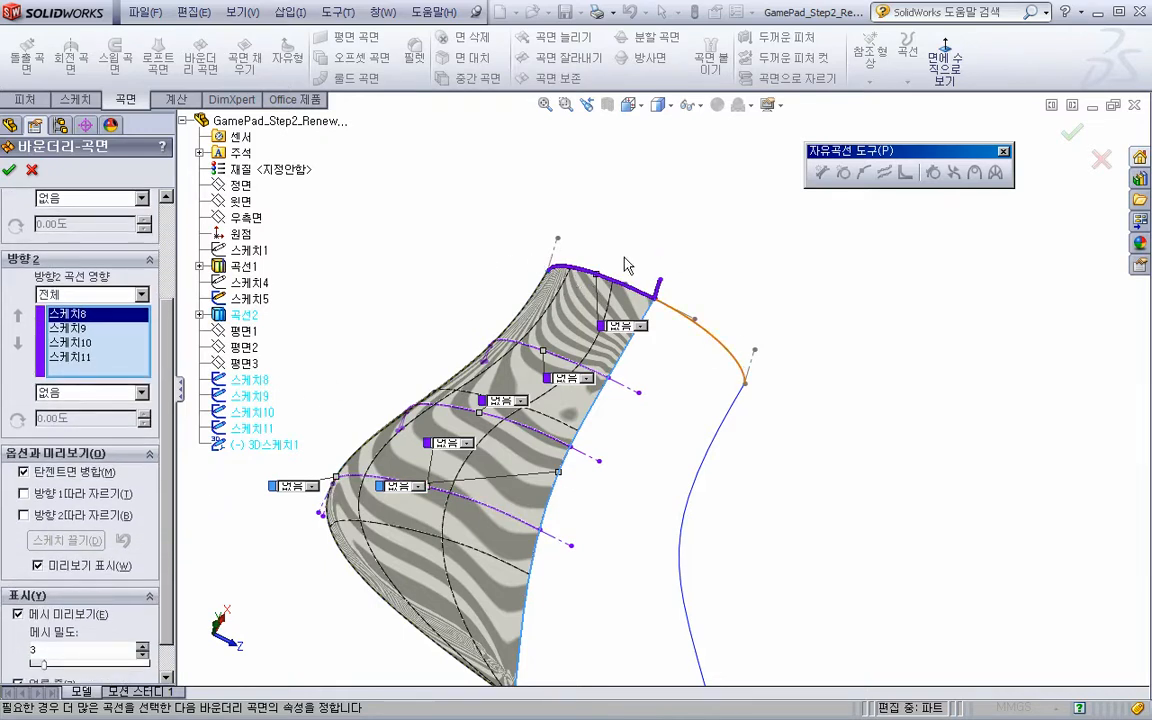
click(84, 395)
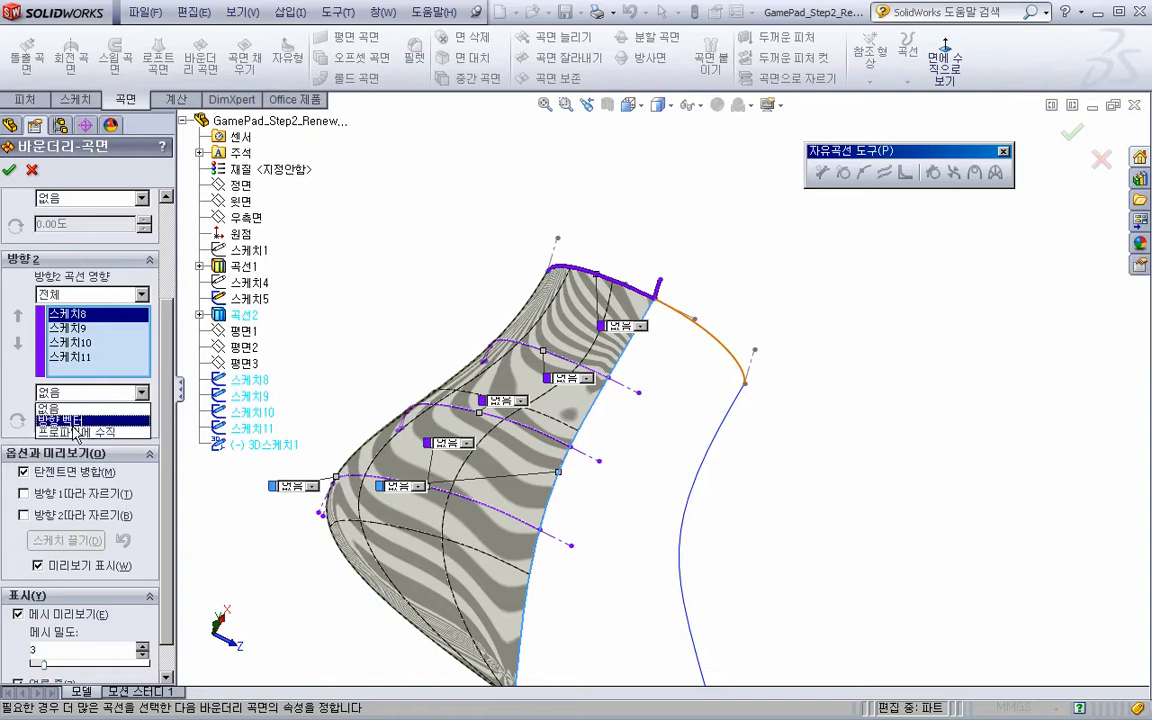
click(74, 433)
drag(40, 458, 303, 444)
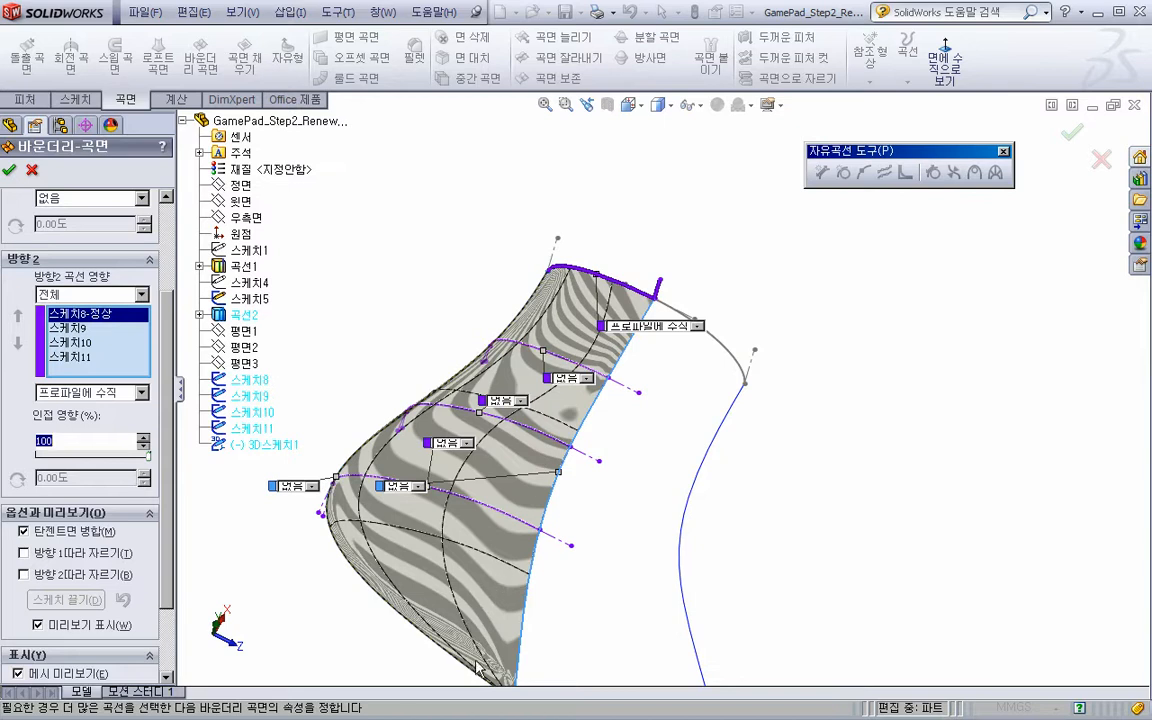
Check the zebra-striped preview from several angles and create the boundary surface
scroll(484, 651, down, 2)
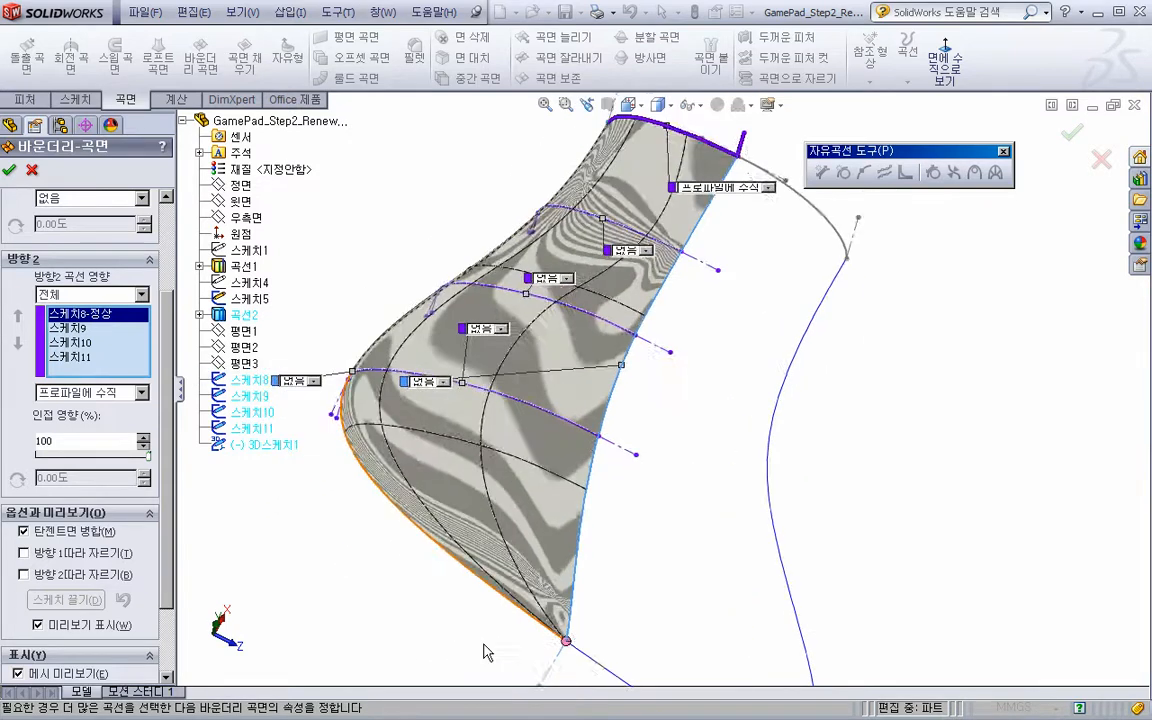
scroll(490, 640, up, 2)
middle_drag(517, 609, 478, 550)
ctrl+middle_drag(630, 455, 532, 534)
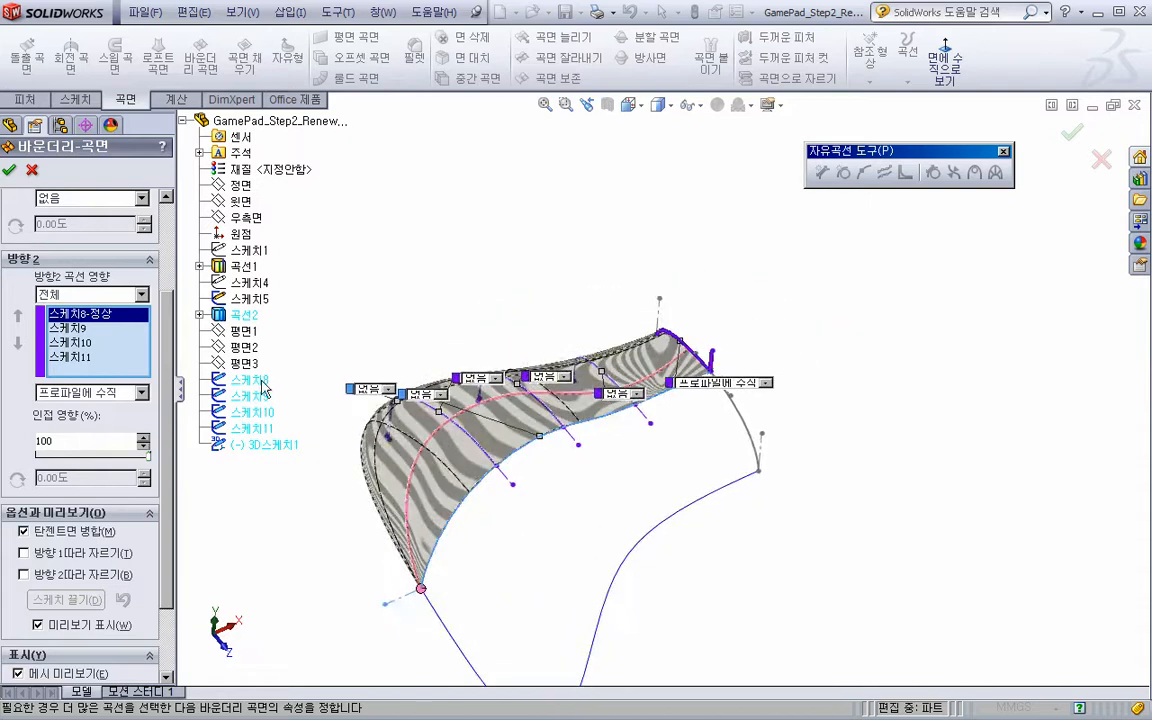
click(9, 170)
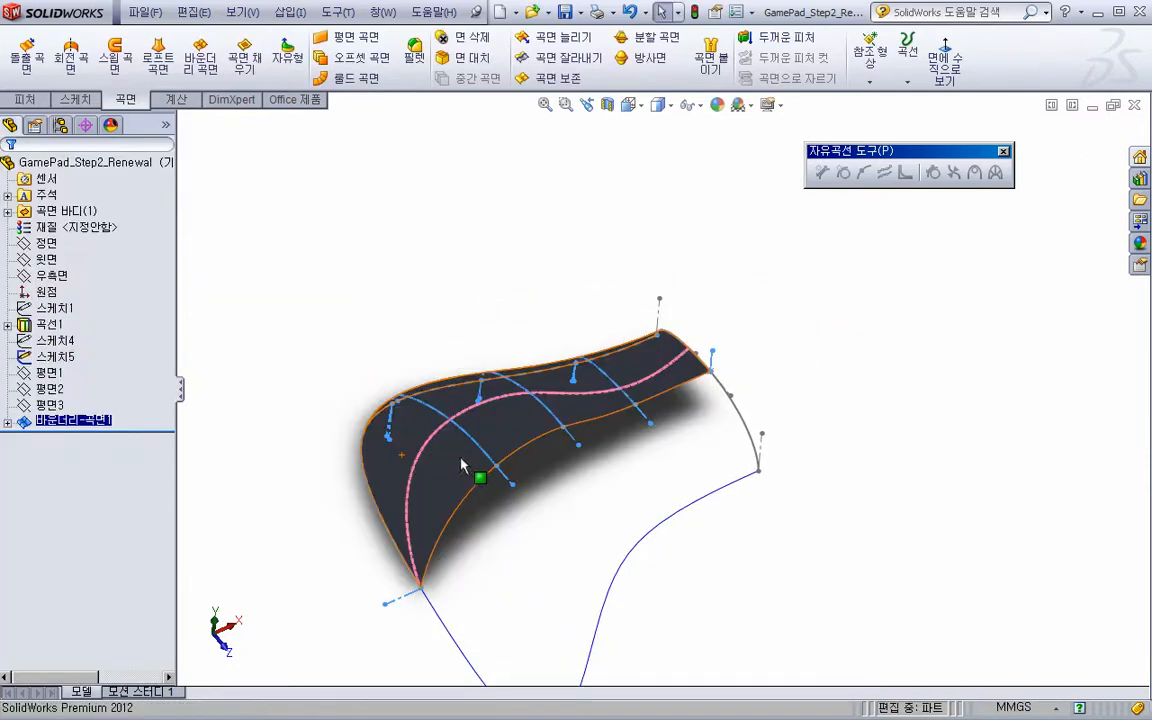
Change the scene from indirect lighting to plain white and check the new surface's shading
middle_drag(466, 485, 484, 520)
click(554, 524)
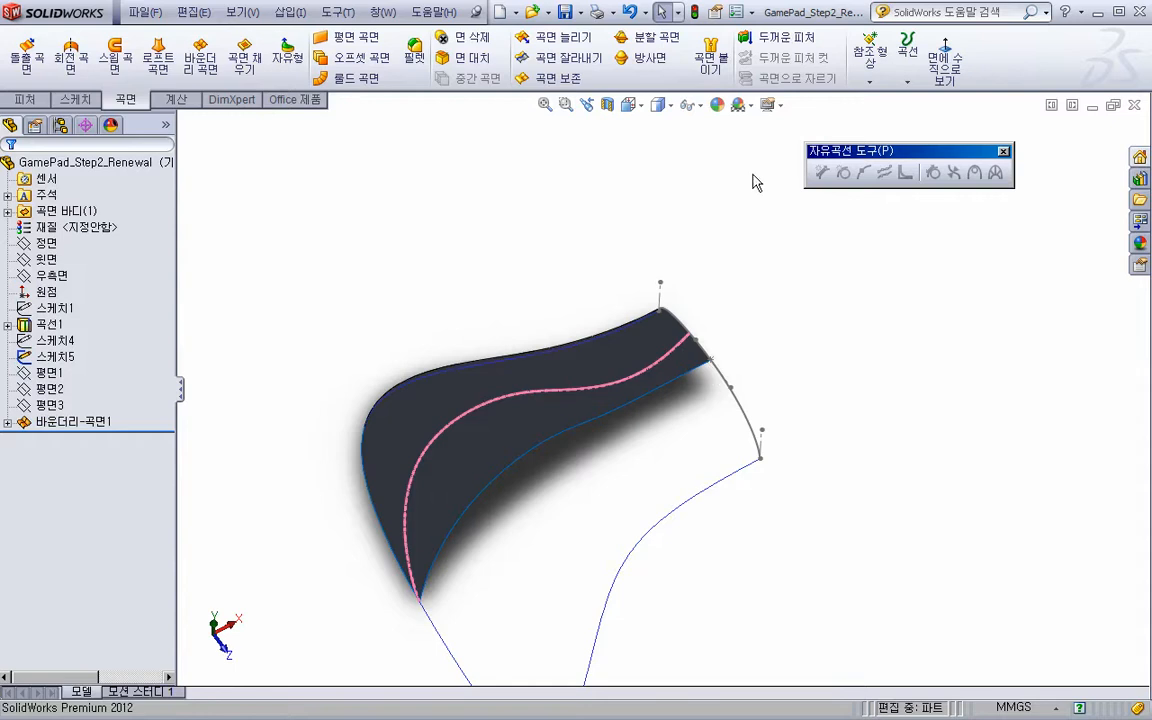
click(750, 105)
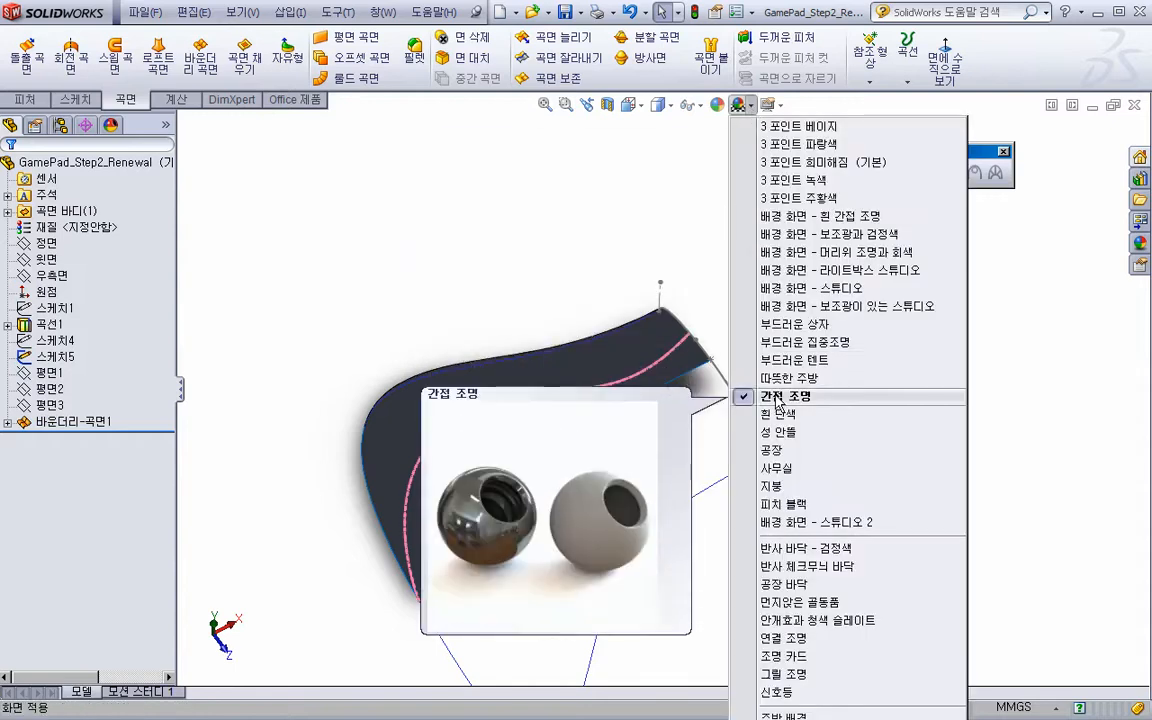
click(779, 416)
middle_drag(540, 486, 513, 545)
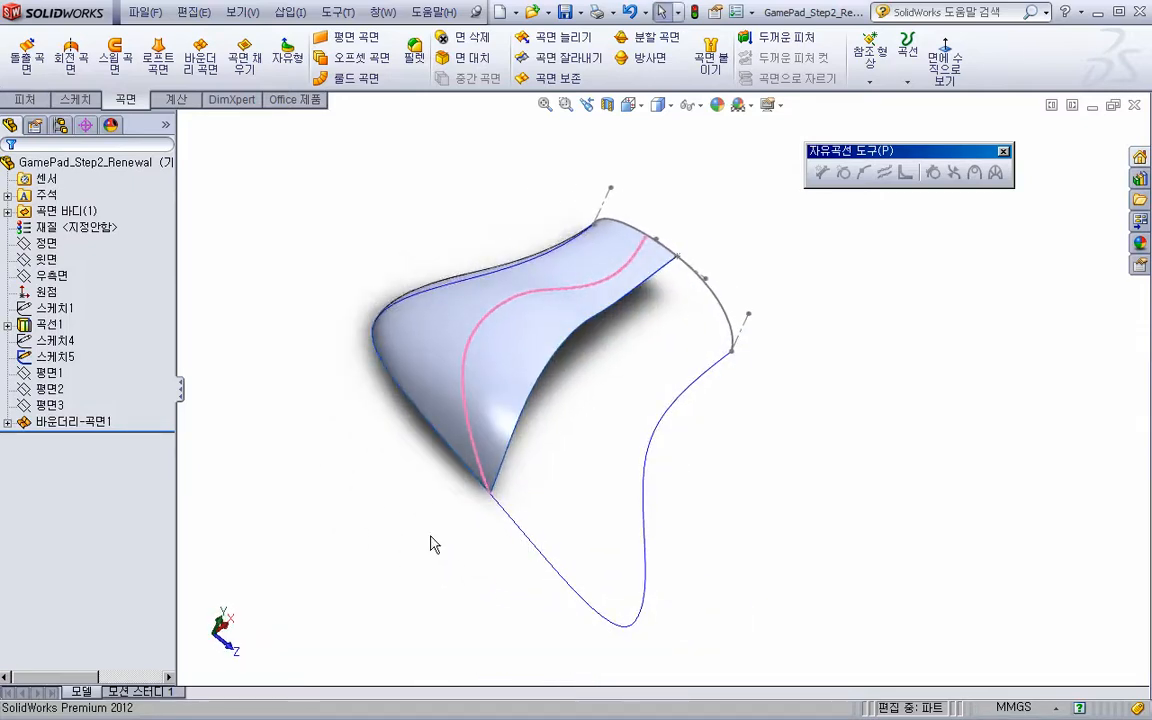
middle_drag(427, 519, 566, 481)
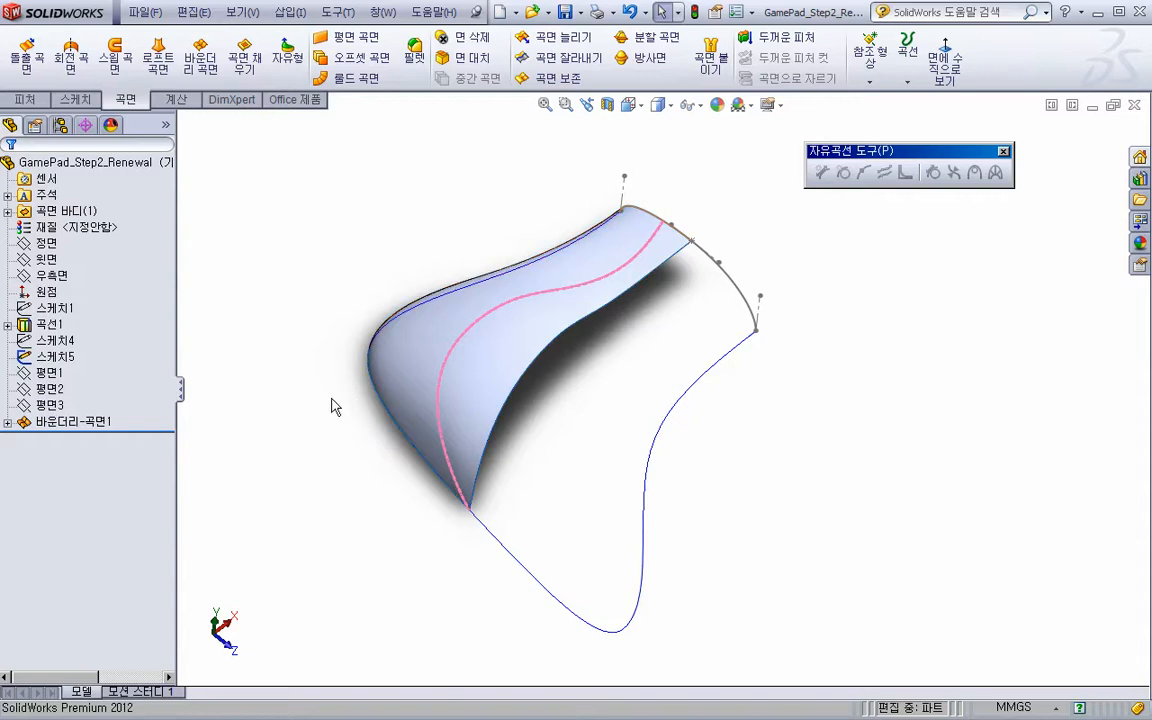
Try to hide the projected outer curve 곡선1
right_click(68, 356)
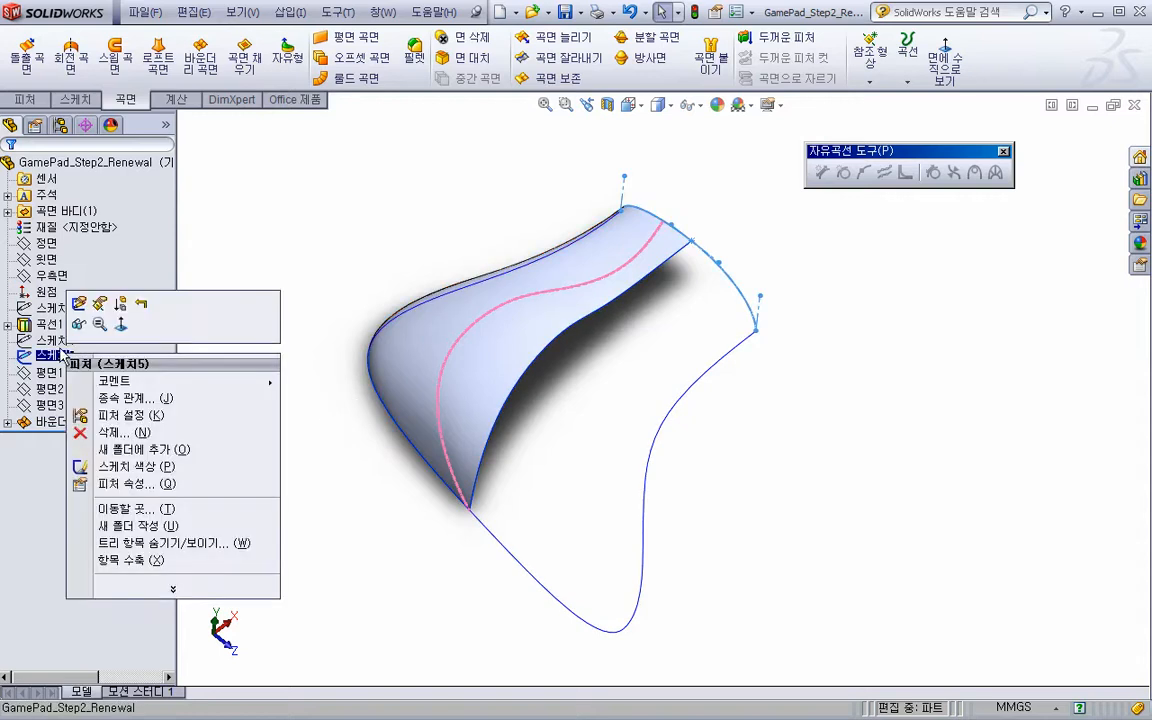
right_click(48, 326)
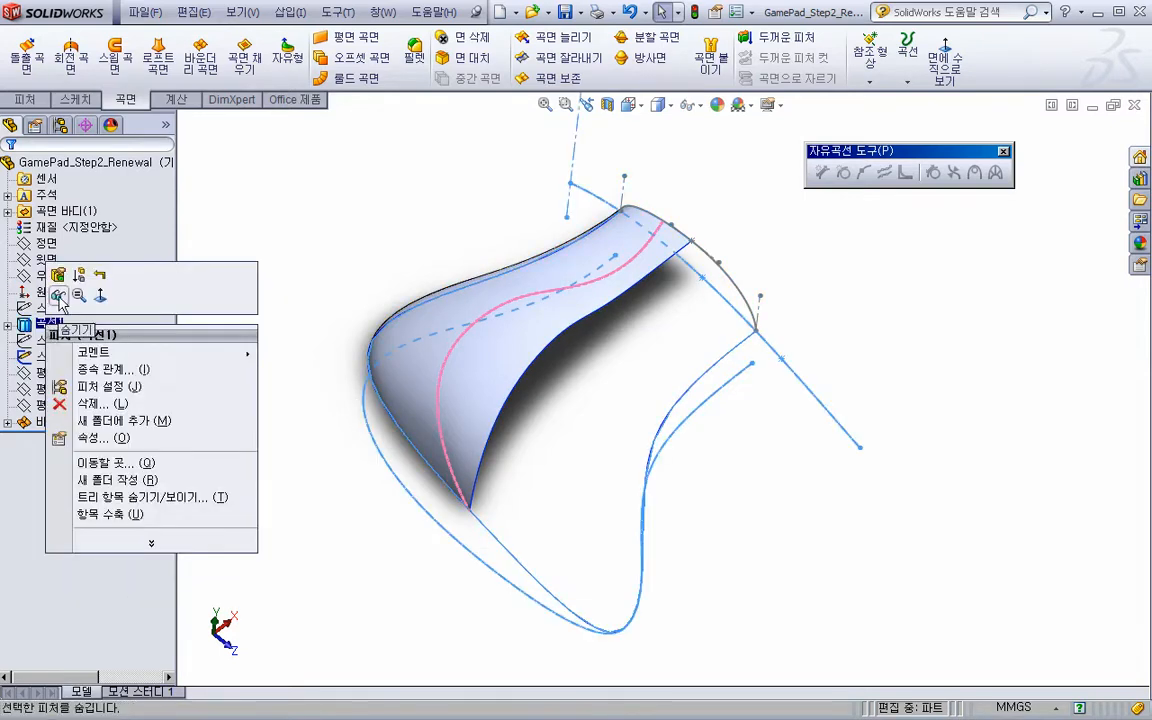
key(Escape)
right_click(47, 323)
click(57, 292)
middle_drag(488, 487, 626, 440)
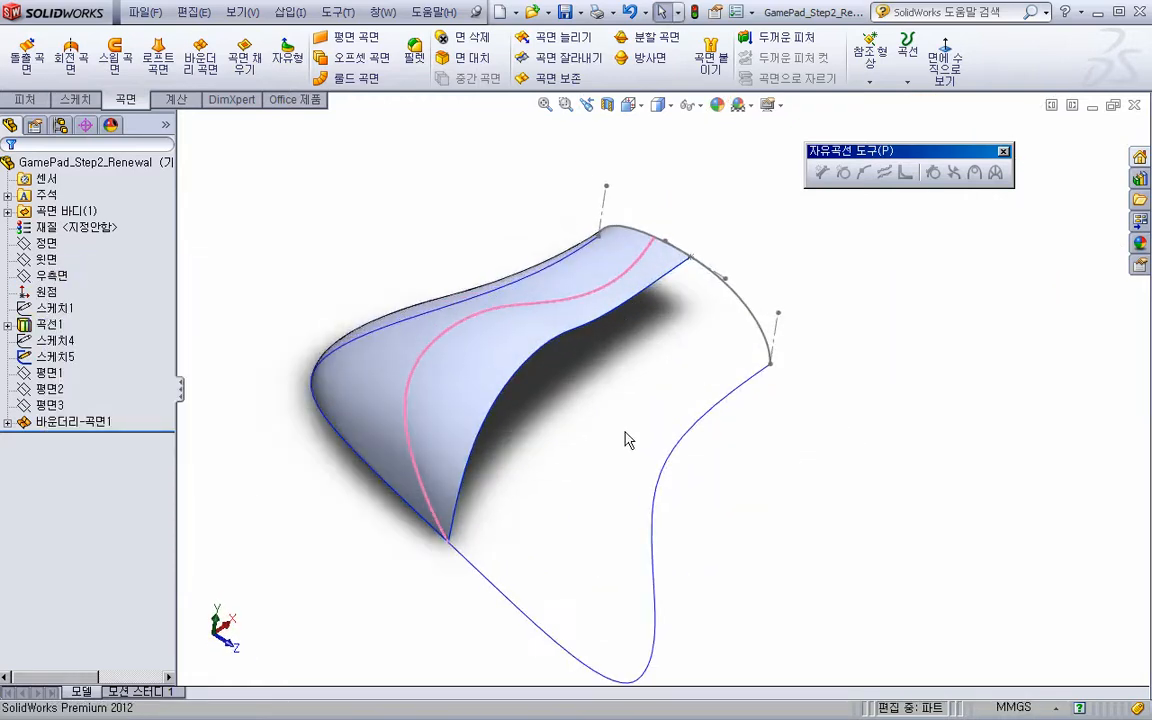
Examine the sketches and curves absorbed by the boundary surface 바운더리-곡면1 and the open area beside it
click(40, 360)
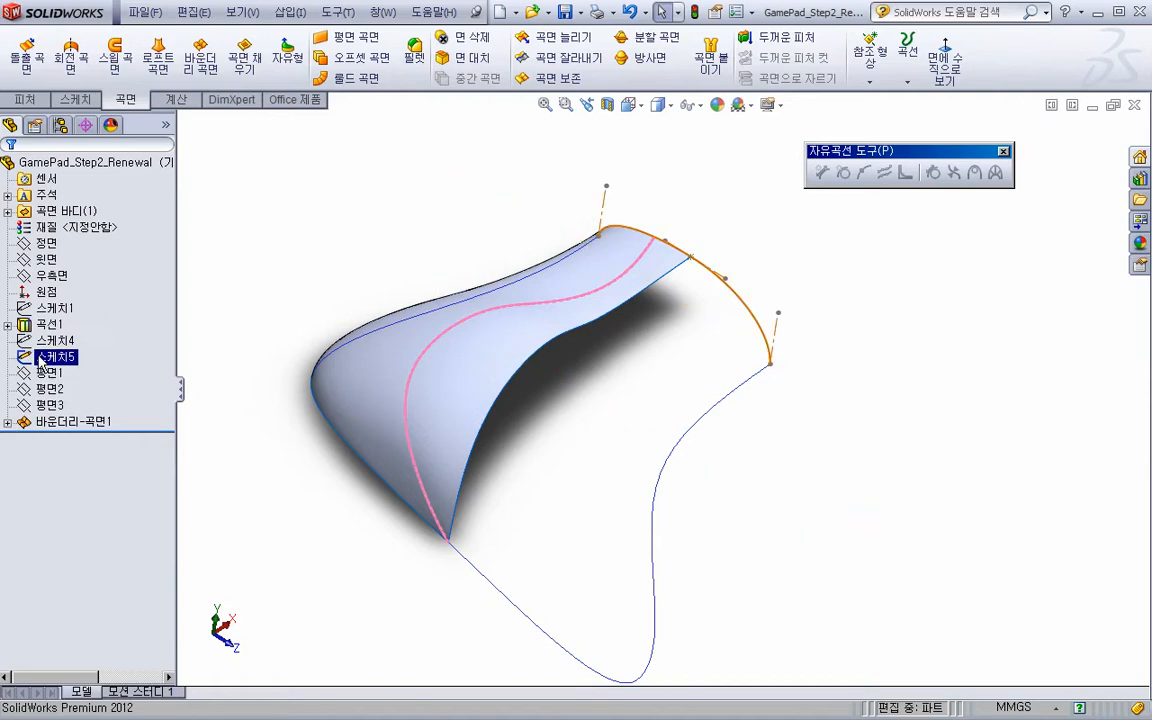
key(Escape)
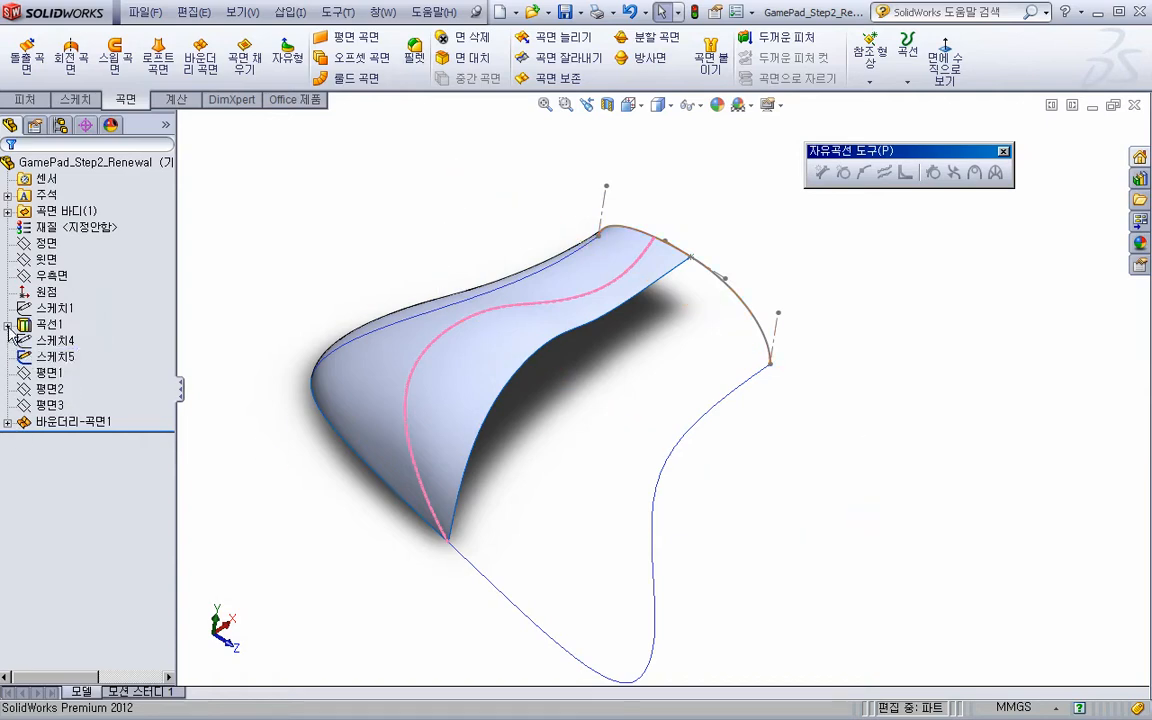
click(8, 423)
click(65, 455)
key(Escape)
scroll(414, 430, up, 2)
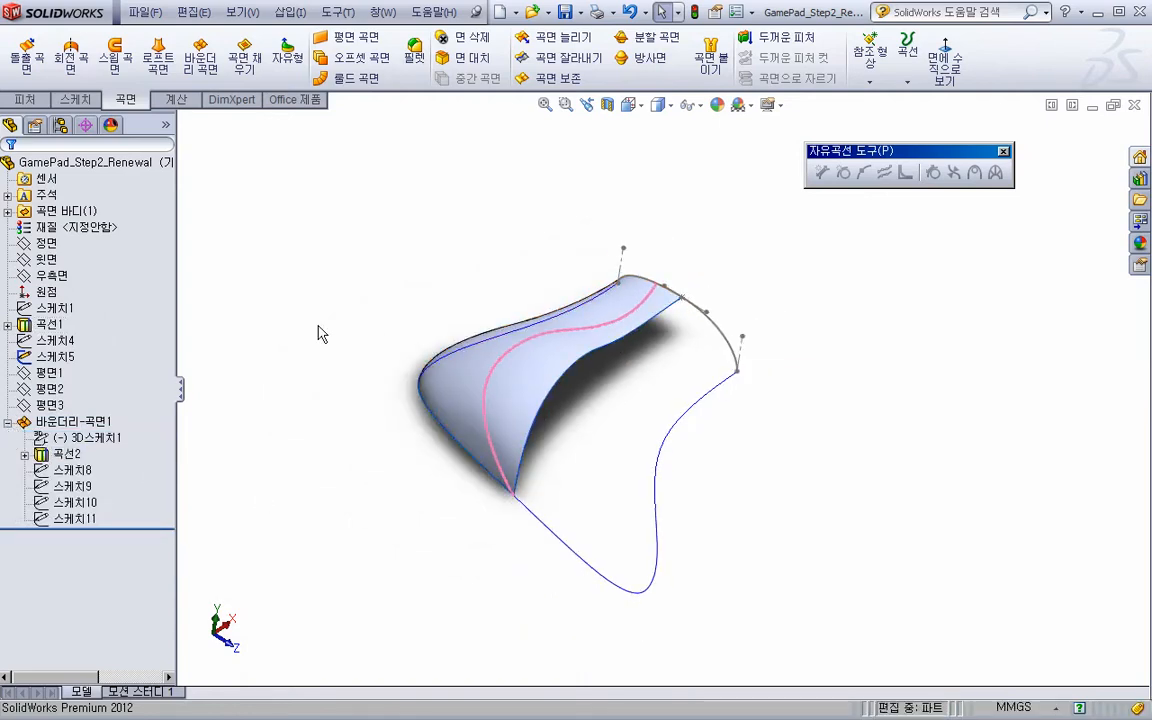
scroll(597, 470, down, 3)
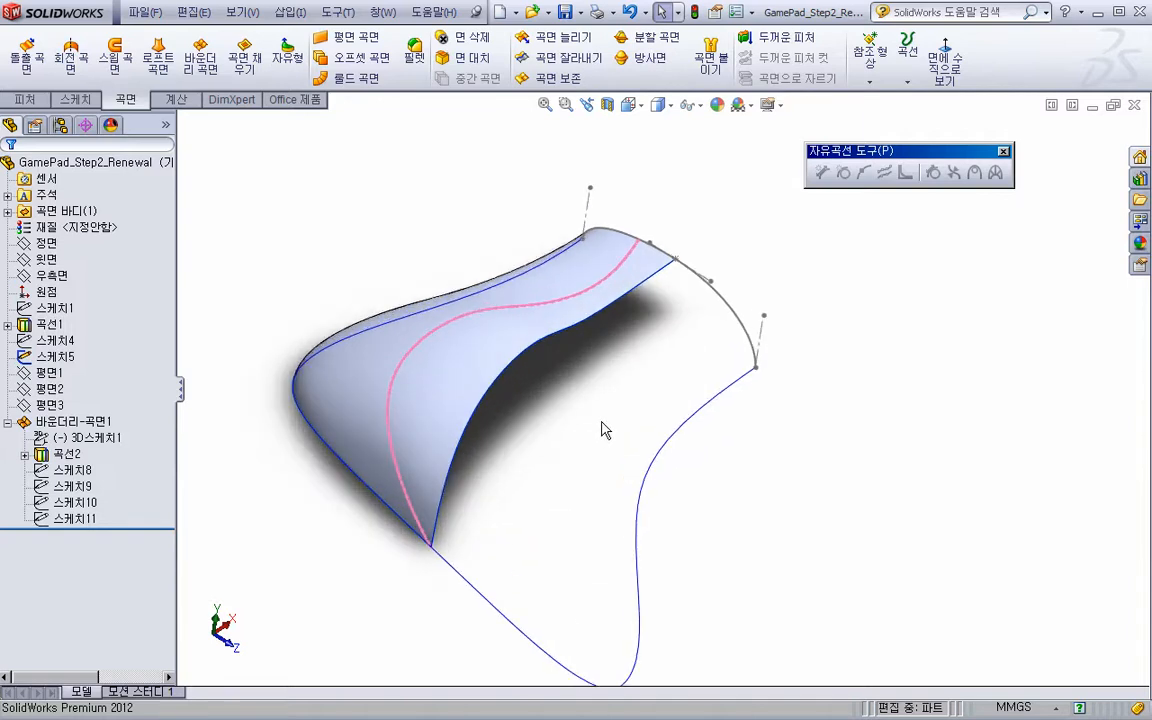
middle_drag(605, 450, 645, 346)
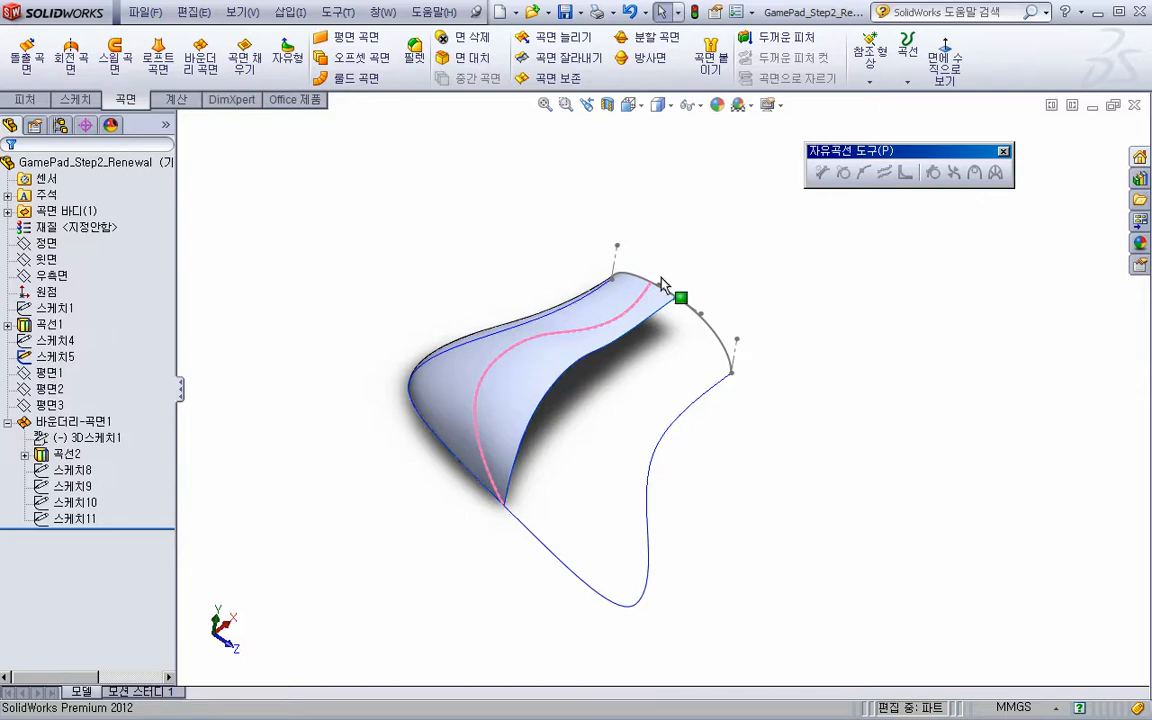
Start a sketch on the right plane (우측면) and convert the 스케치5 arch spline into it
click(78, 99)
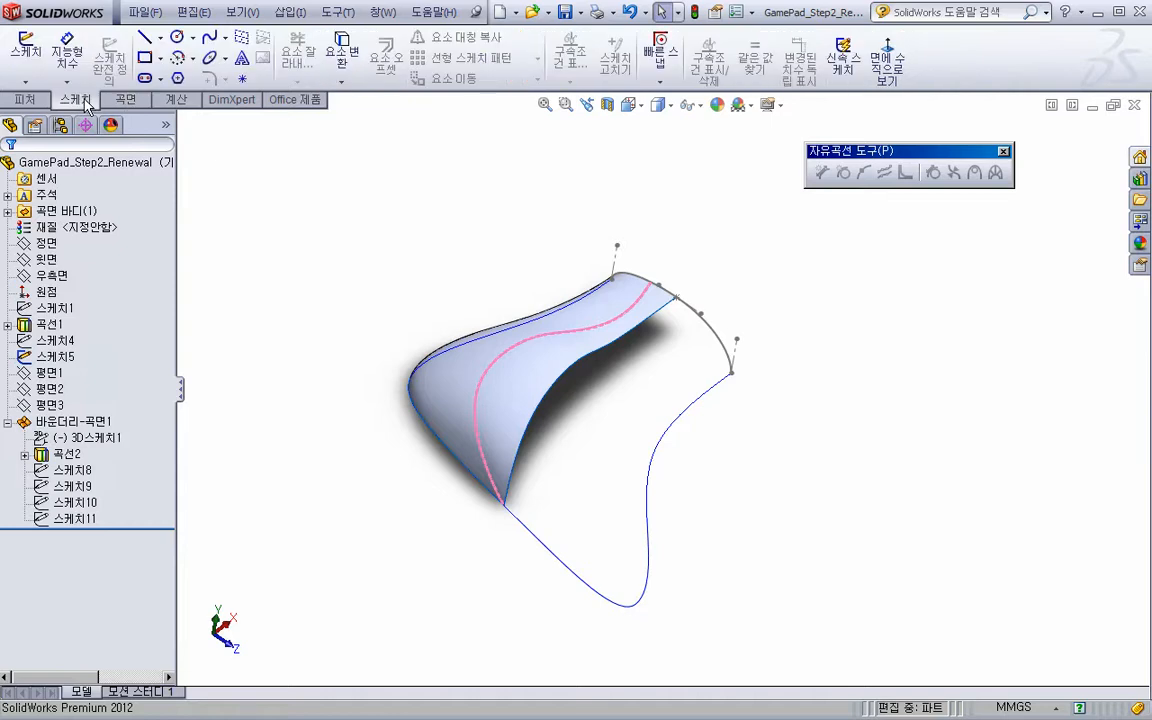
right_click(58, 274)
click(71, 249)
scroll(733, 380, down, 3)
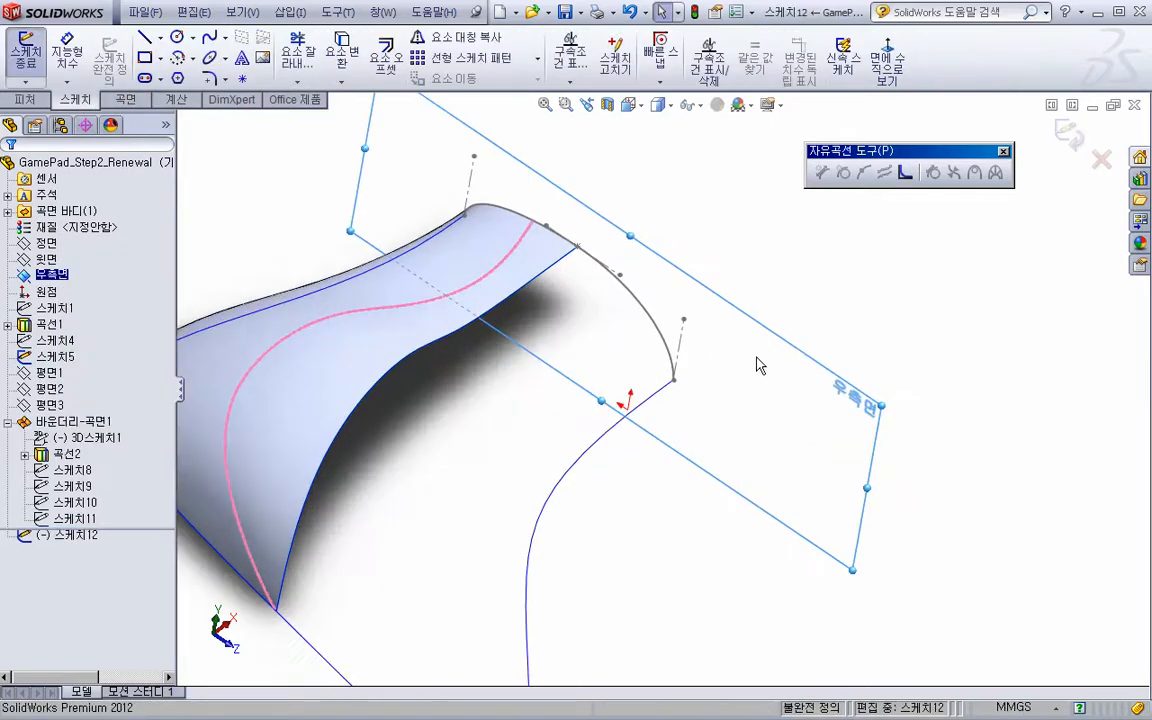
click(657, 330)
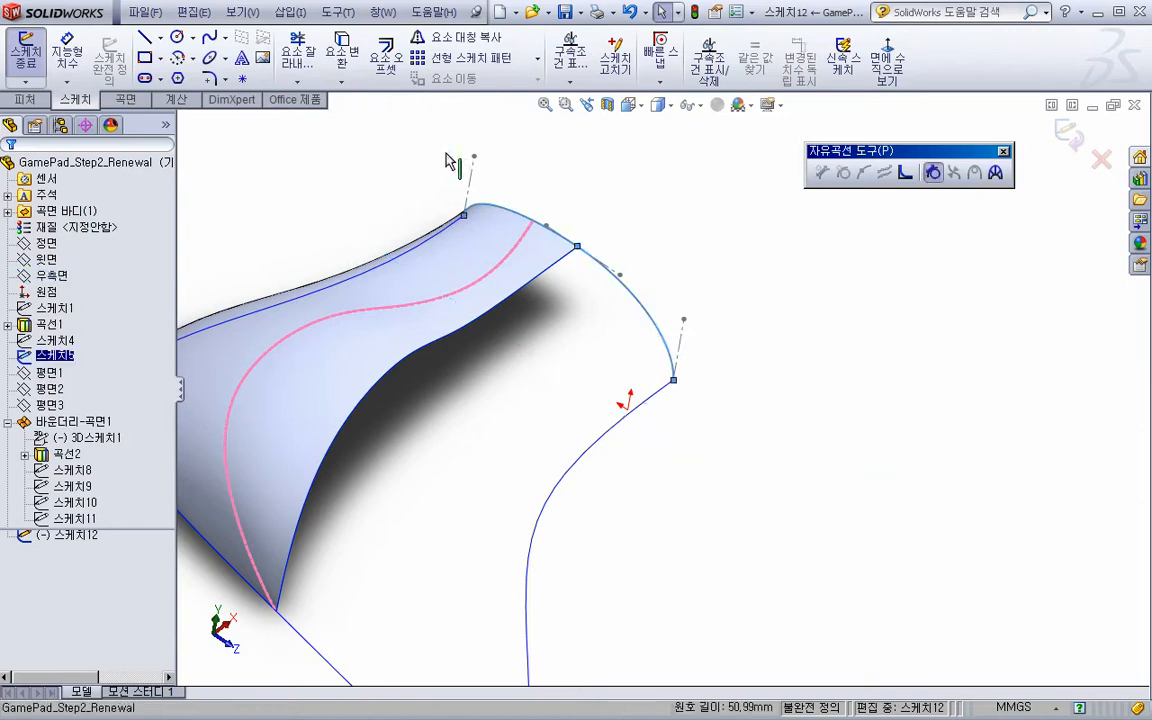
click(345, 52)
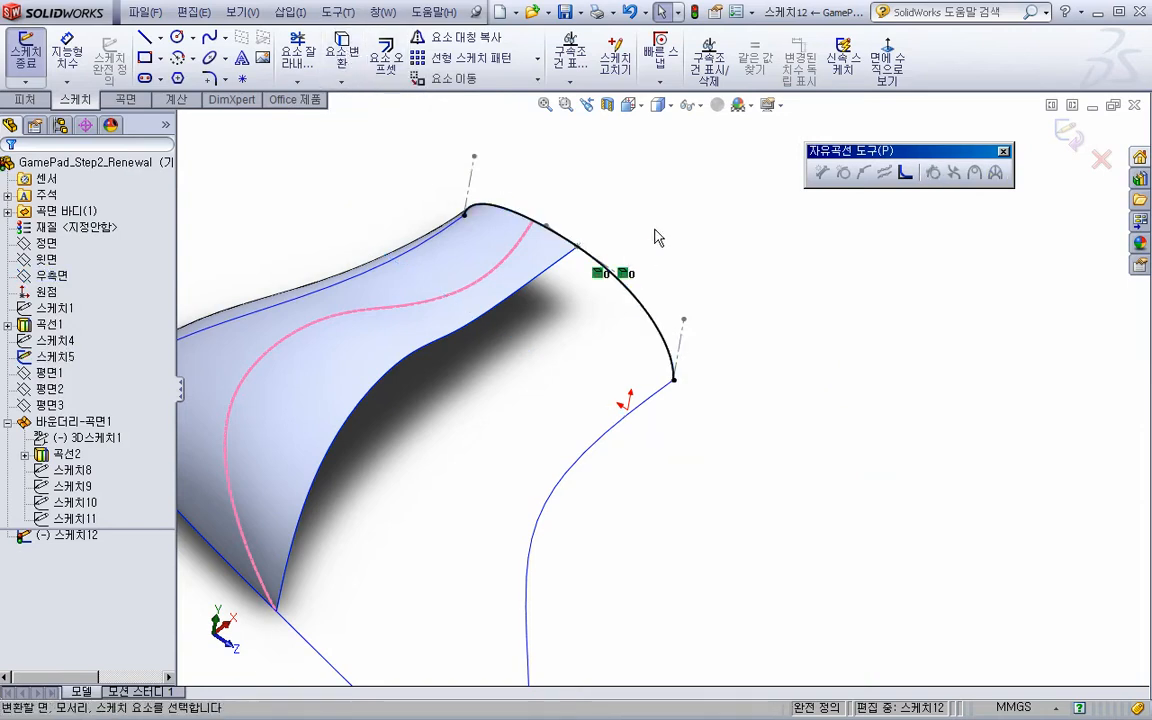
Sketch a construction line about 9.4 mm long upward from the surface corner on the arch and constrain it vertical
key(s)
click(701, 243)
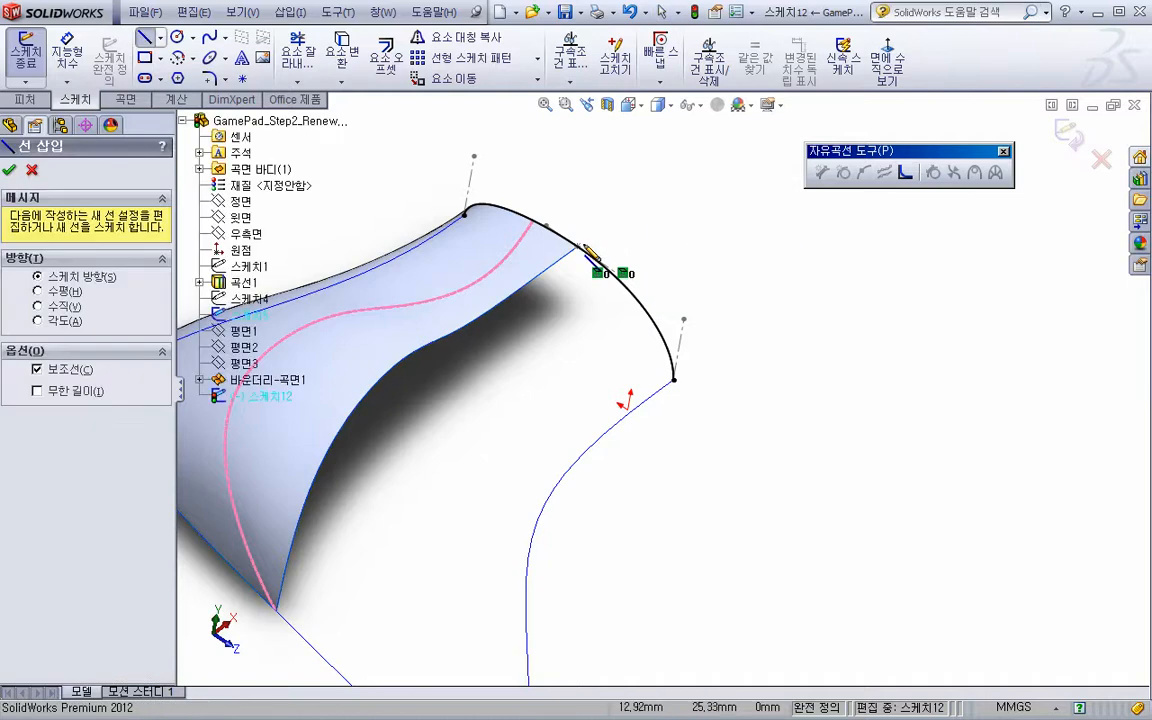
click(578, 246)
click(579, 196)
key(Escape)
scroll(604, 244, down, 2)
scroll(610, 268, down, 1)
click(566, 232)
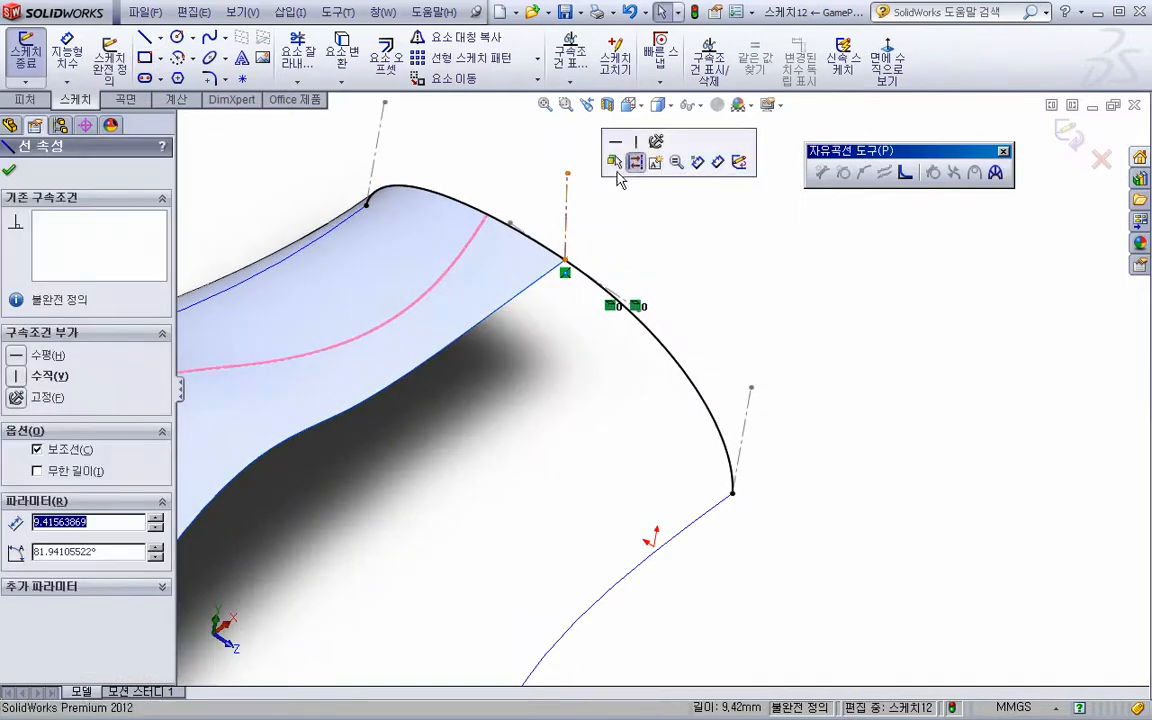
click(635, 153)
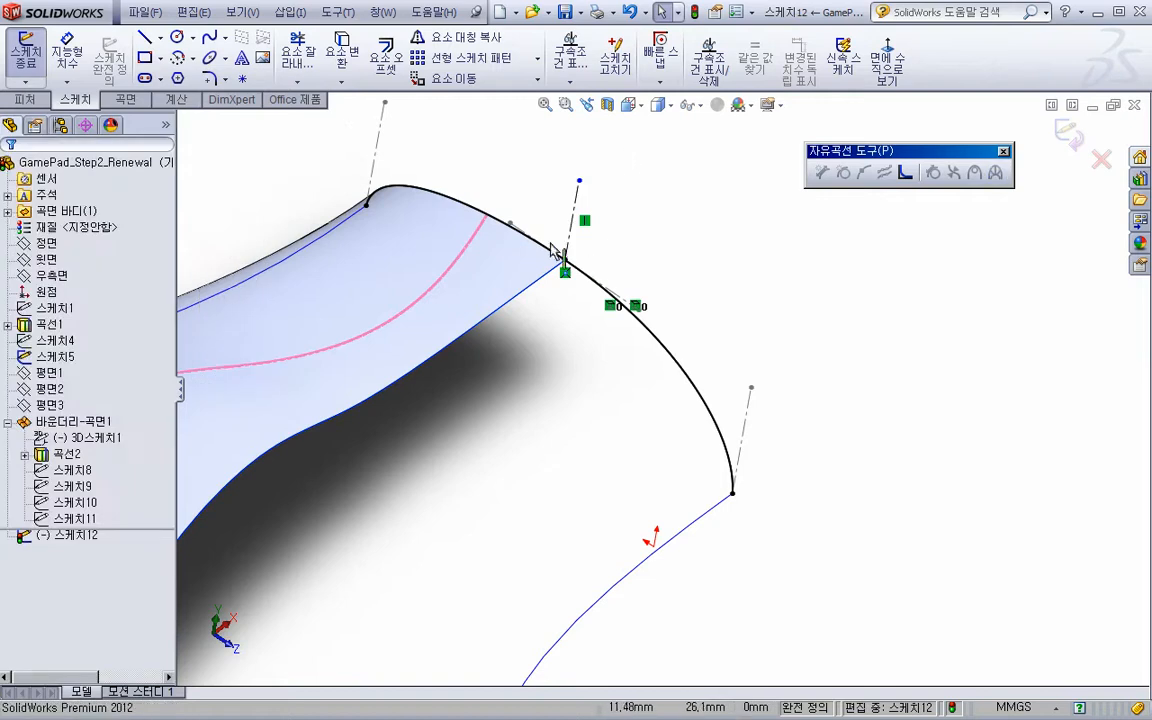
Trim away the part of the converted arch curve above the existing surface and exit the sketch
key(s)
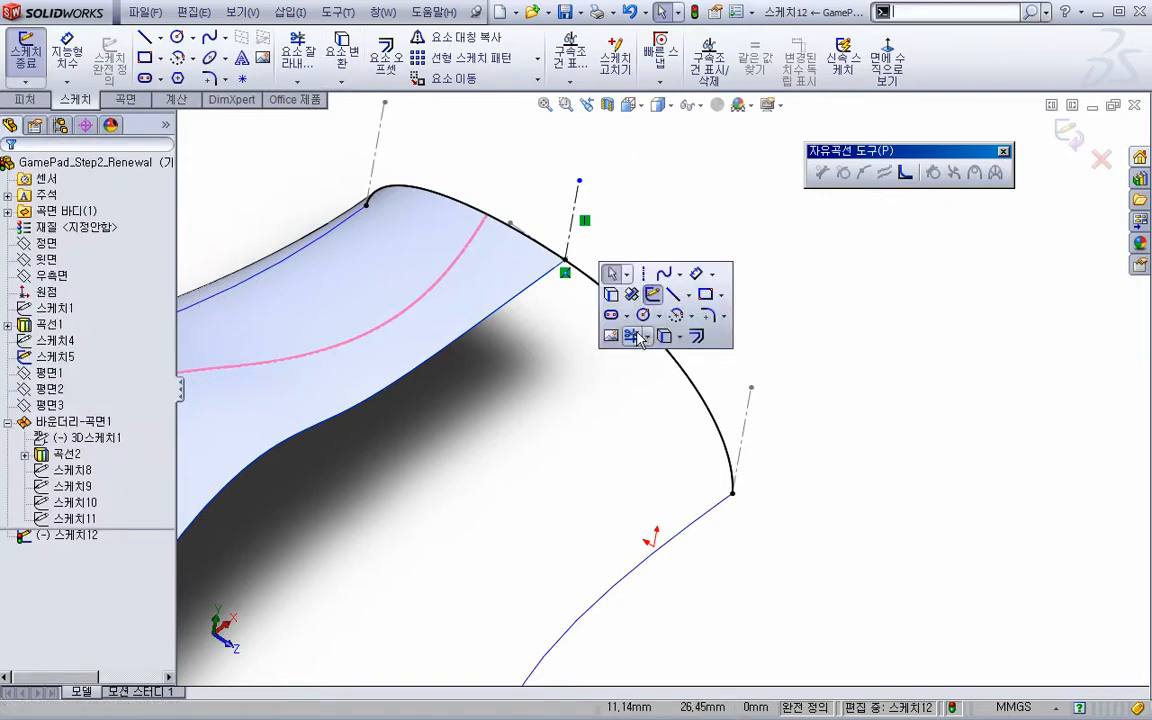
click(632, 336)
scroll(590, 323, up, 1)
scroll(660, 388, up, 2)
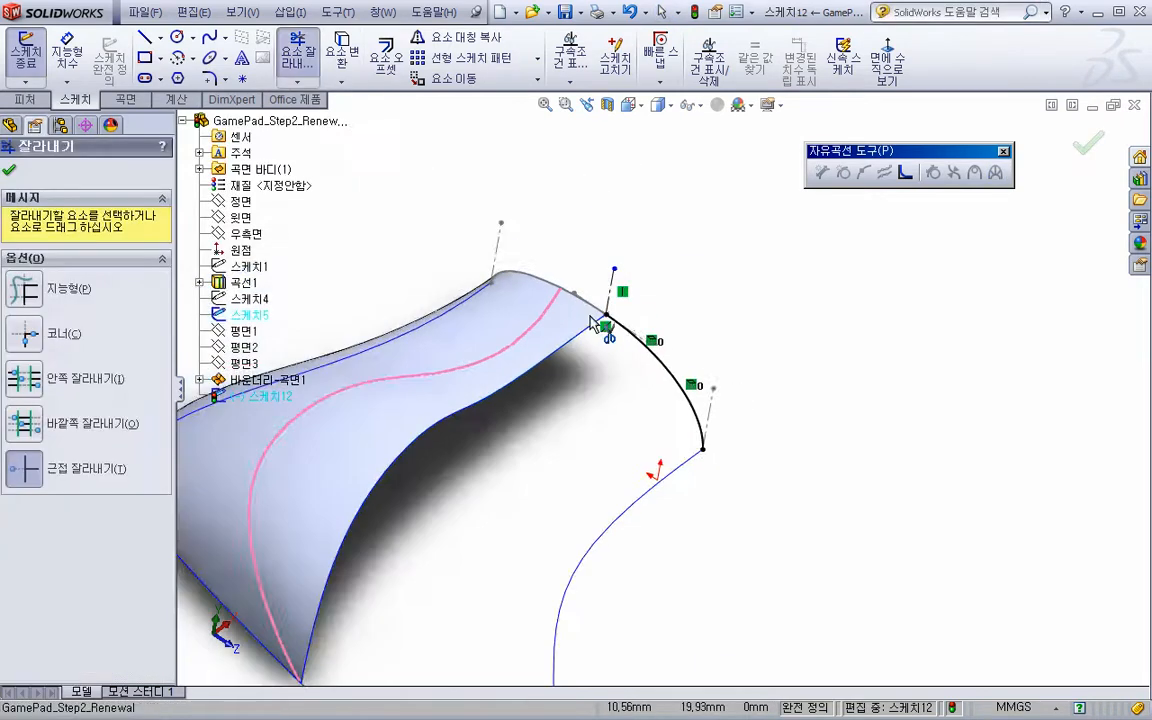
click(10, 172)
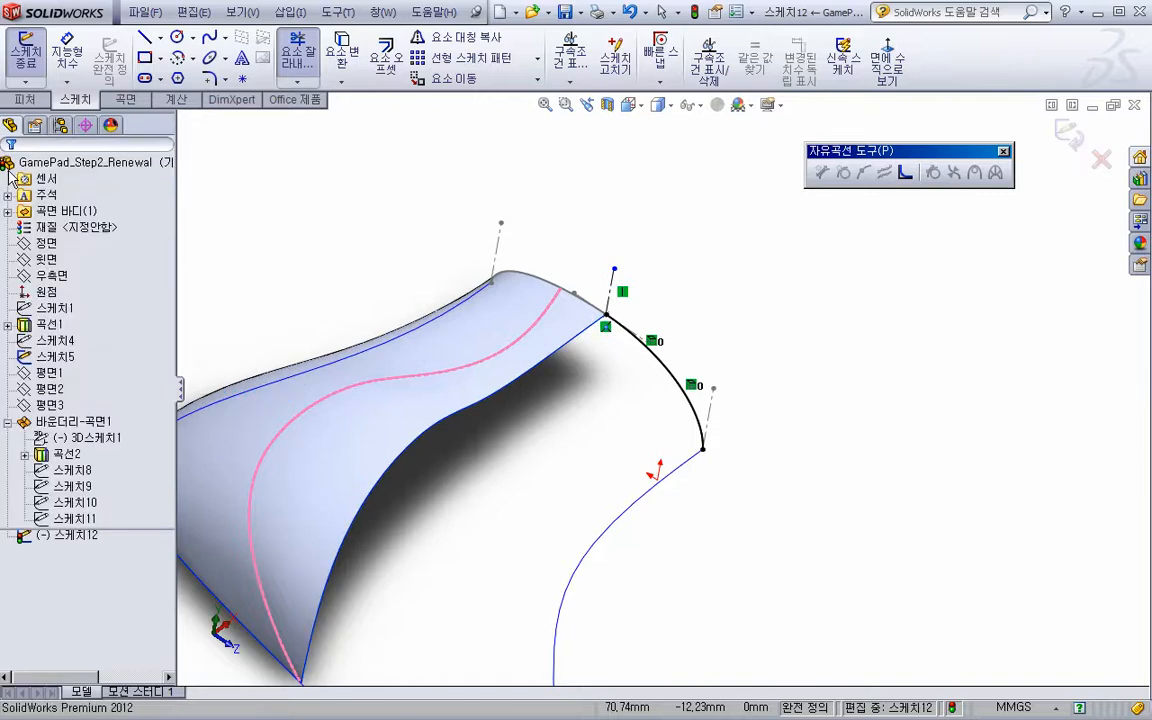
click(1088, 143)
scroll(695, 350, up, 3)
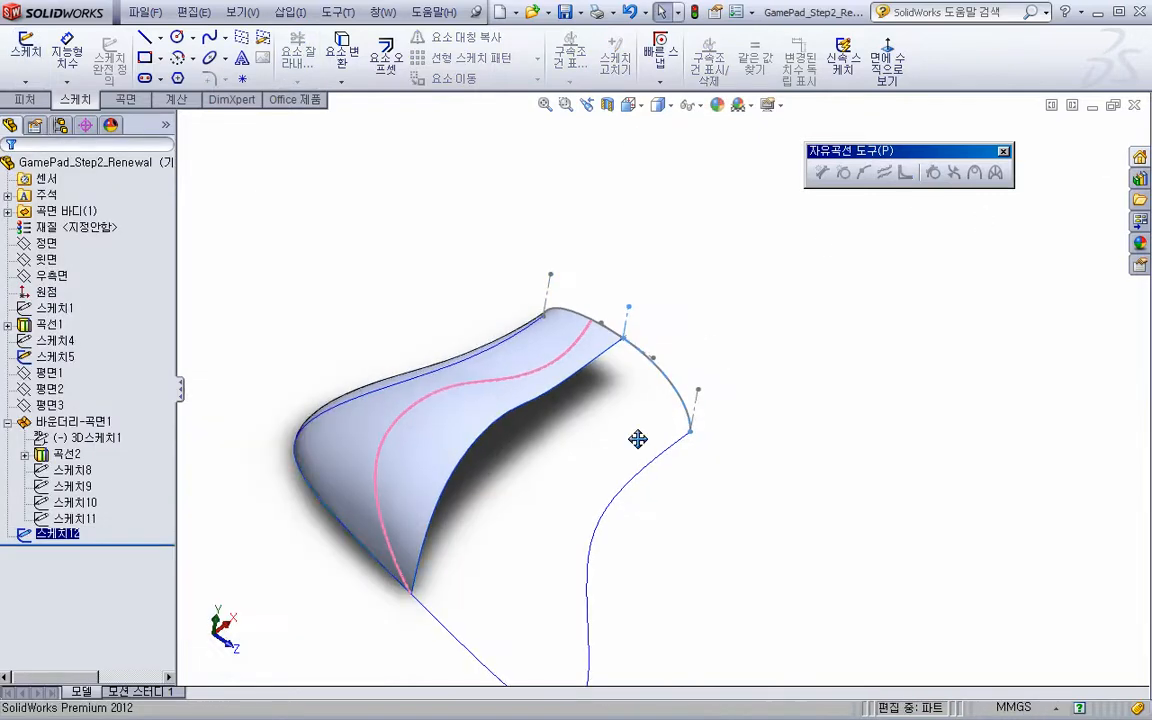
middle_drag(638, 445, 660, 368)
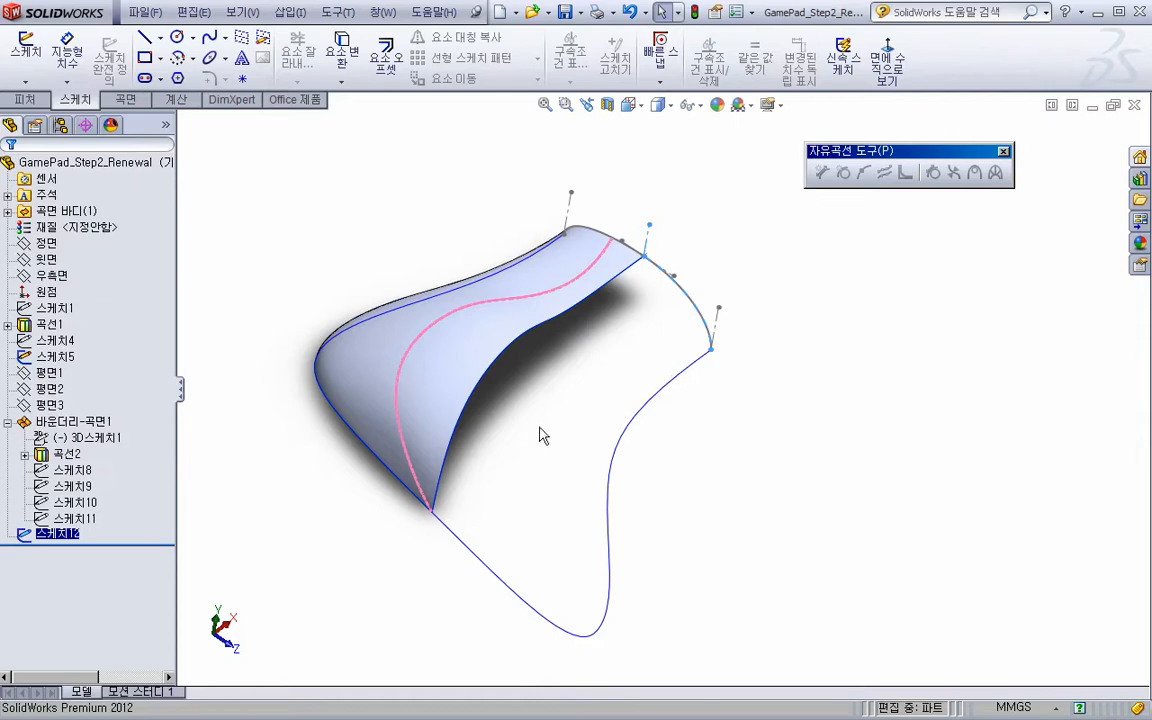
Start a sketch on 평면1 and draw a two-point spline from near the surface's open edge to near the outer curve
right_click(48, 372)
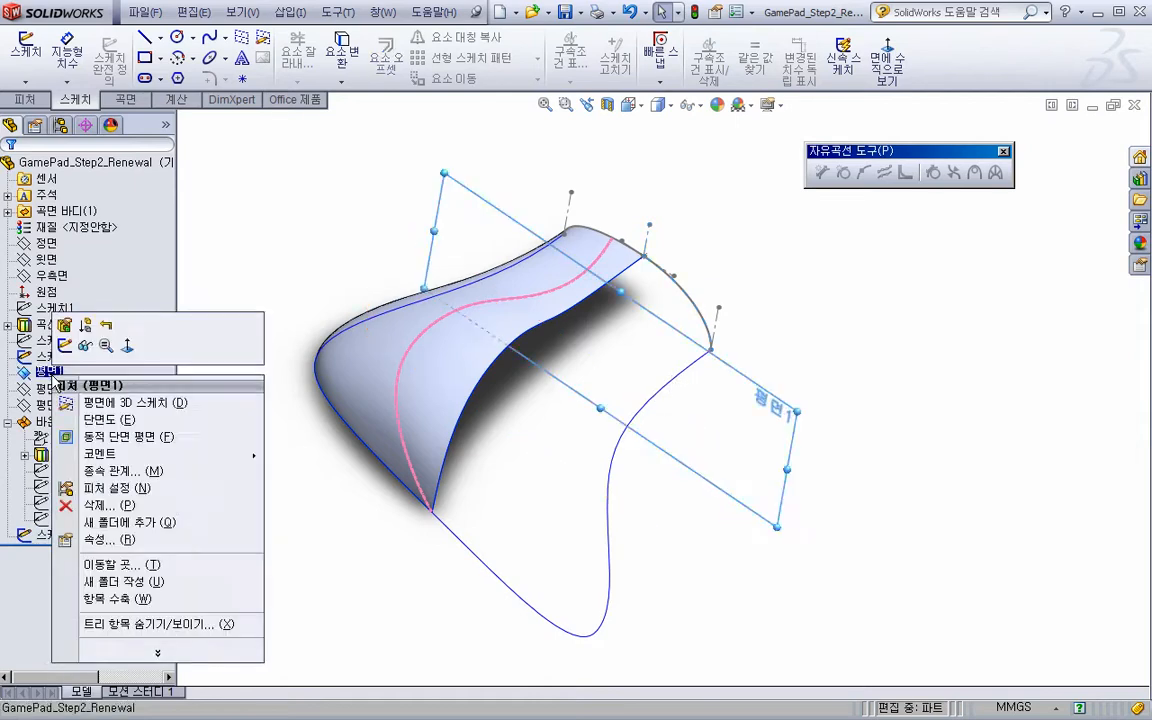
click(65, 347)
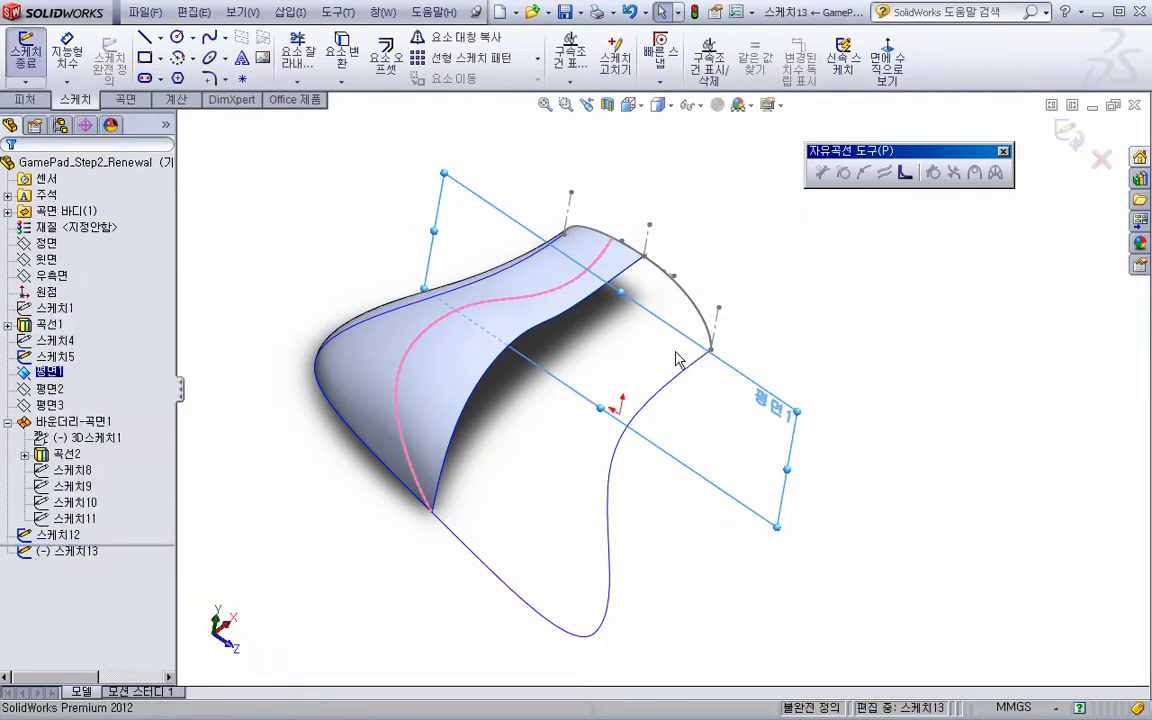
key(s)
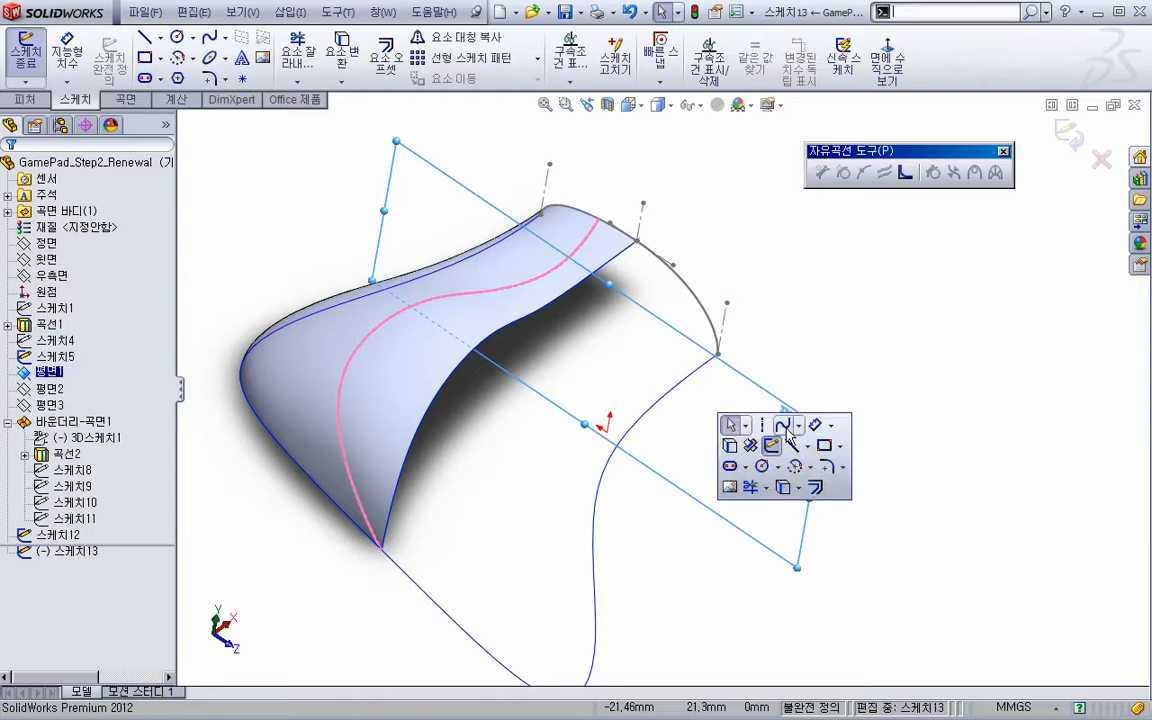
click(784, 427)
click(571, 310)
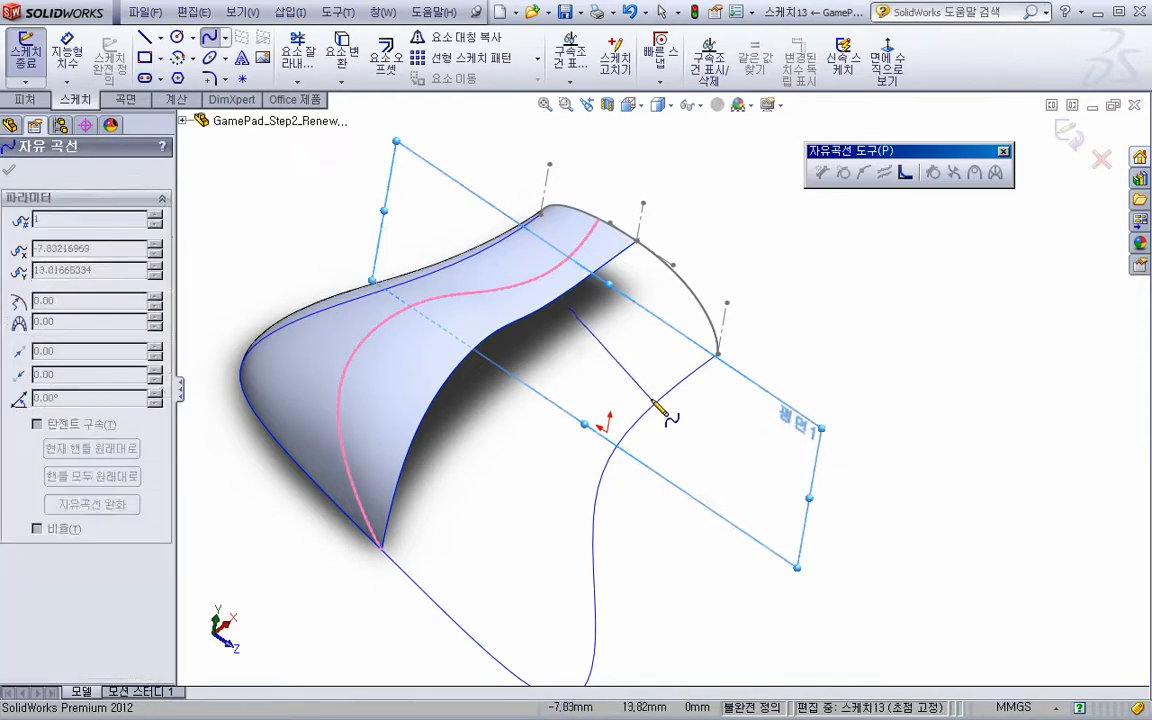
double_click(570, 309)
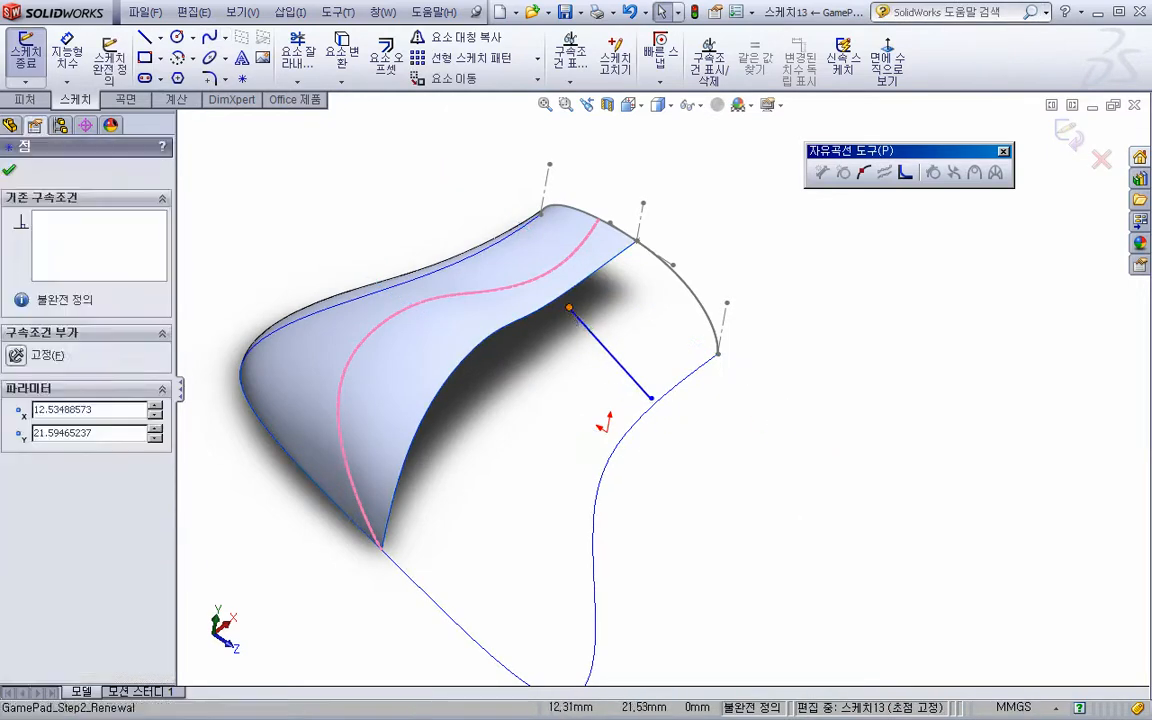
Add pierce (관통) relations from the spline's endpoints to the surface's open edge and the outer curve
ctrl+click(563, 301)
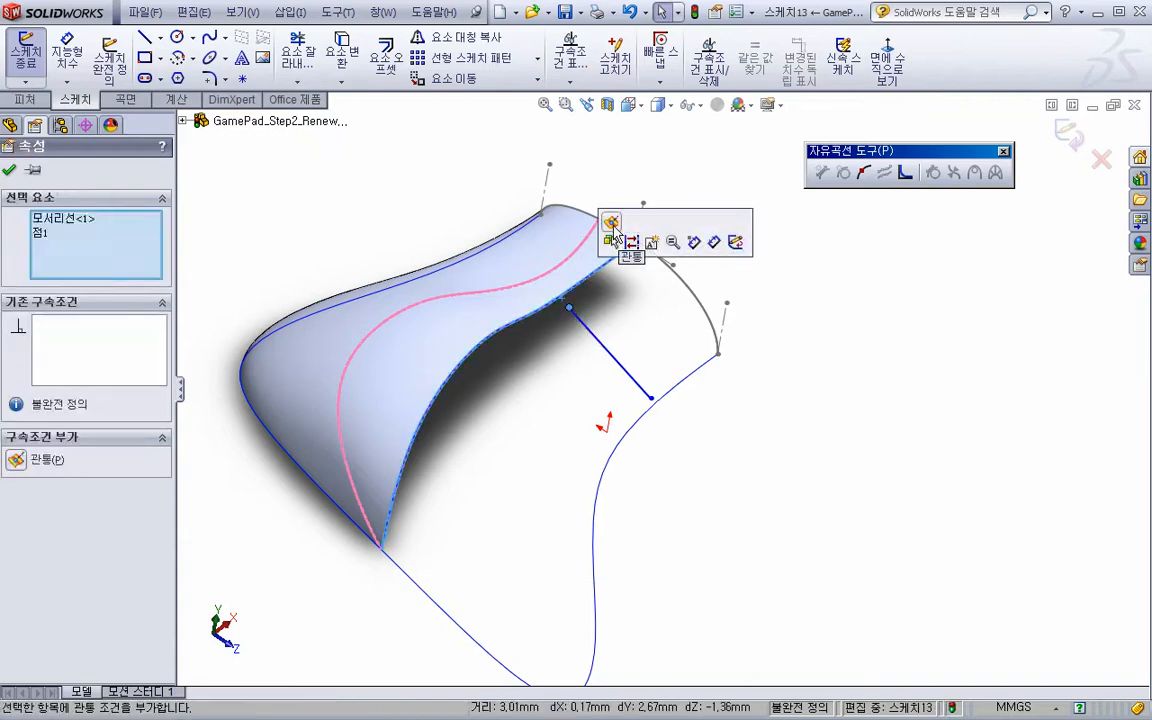
click(611, 224)
click(650, 398)
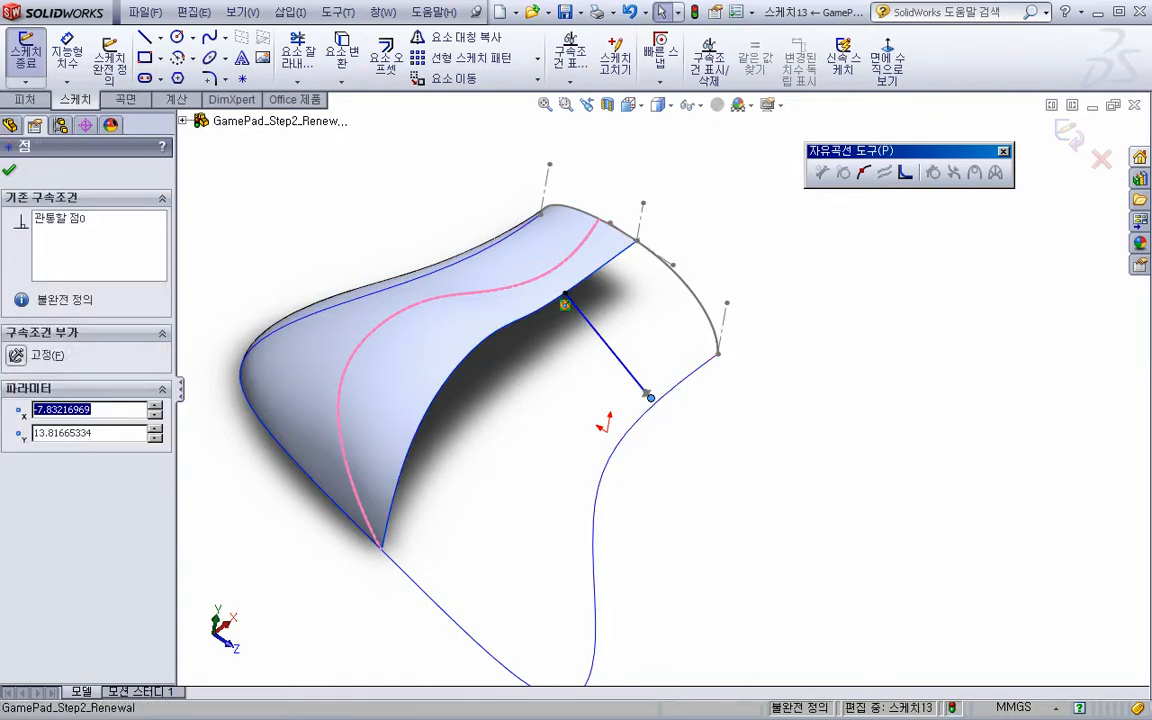
ctrl+click(641, 424)
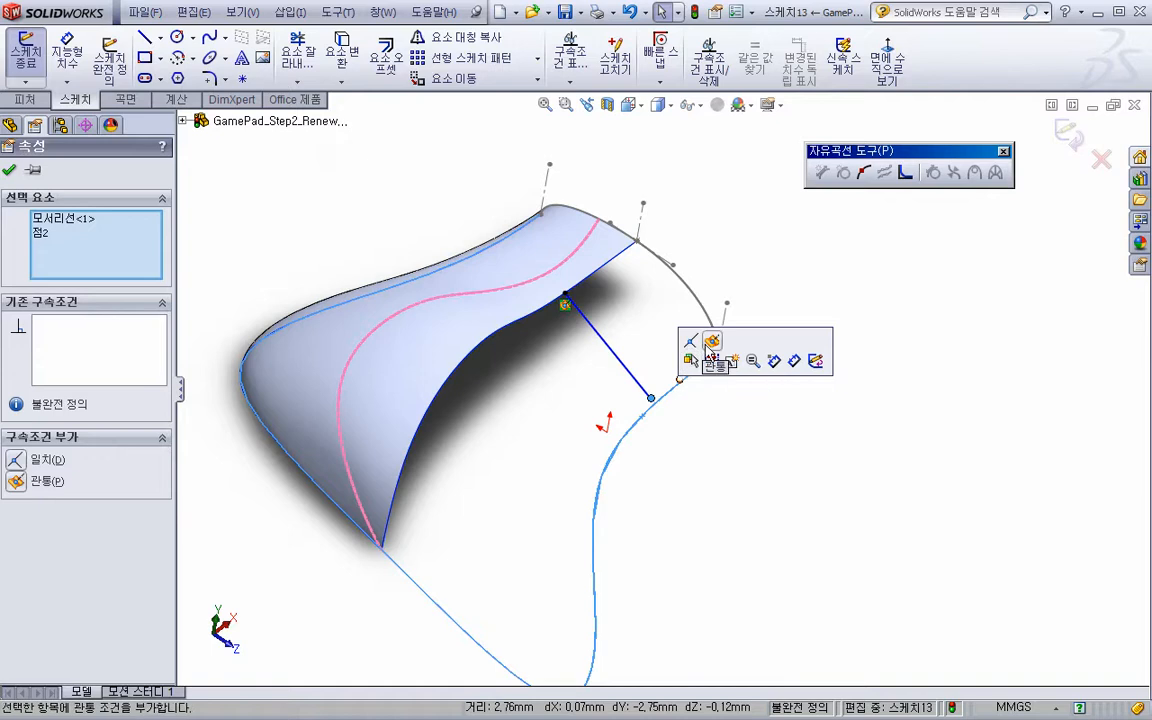
click(700, 338)
key(Escape)
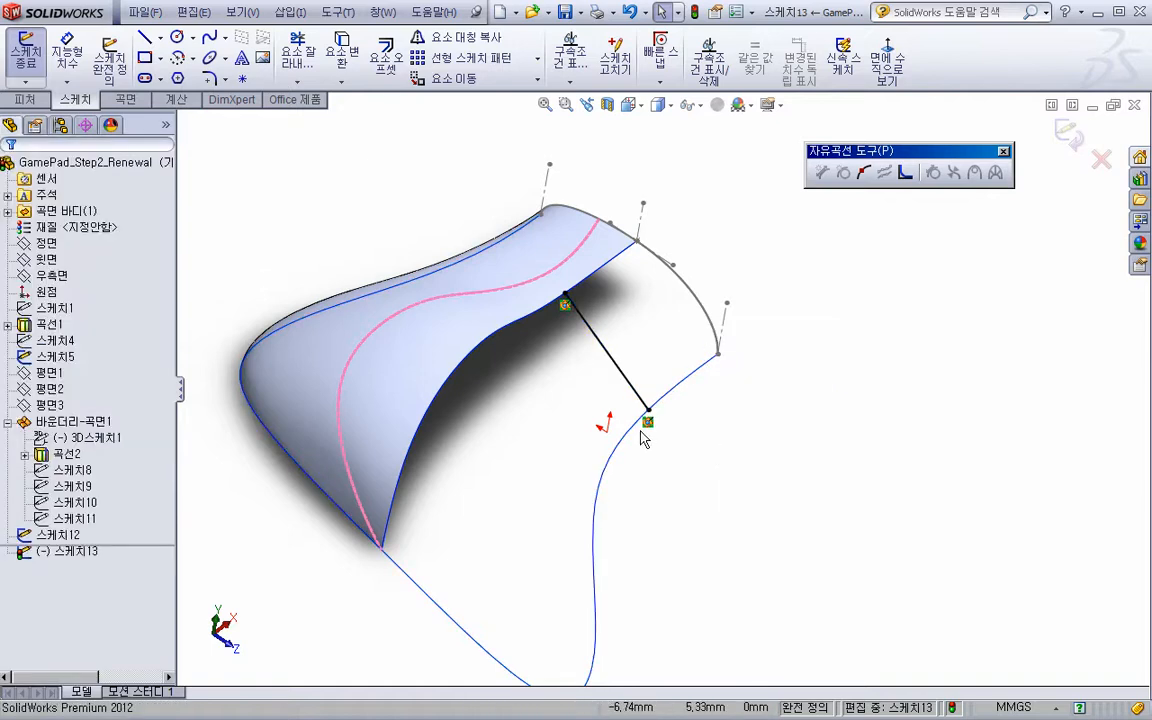
middle_drag(590, 435, 607, 417)
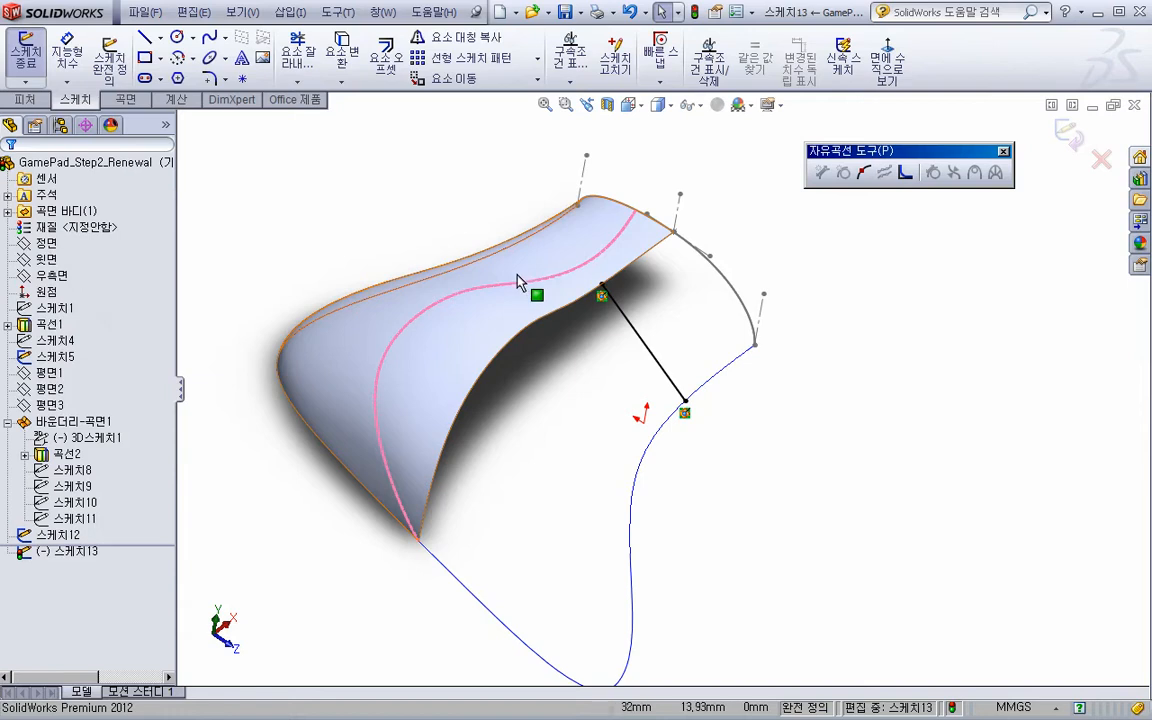
Sketch a construction line about 10.2 mm long from the spline's endpoint on the surface edge and constrain it horizontal
scroll(607, 288, down, 3)
key(s)
click(680, 375)
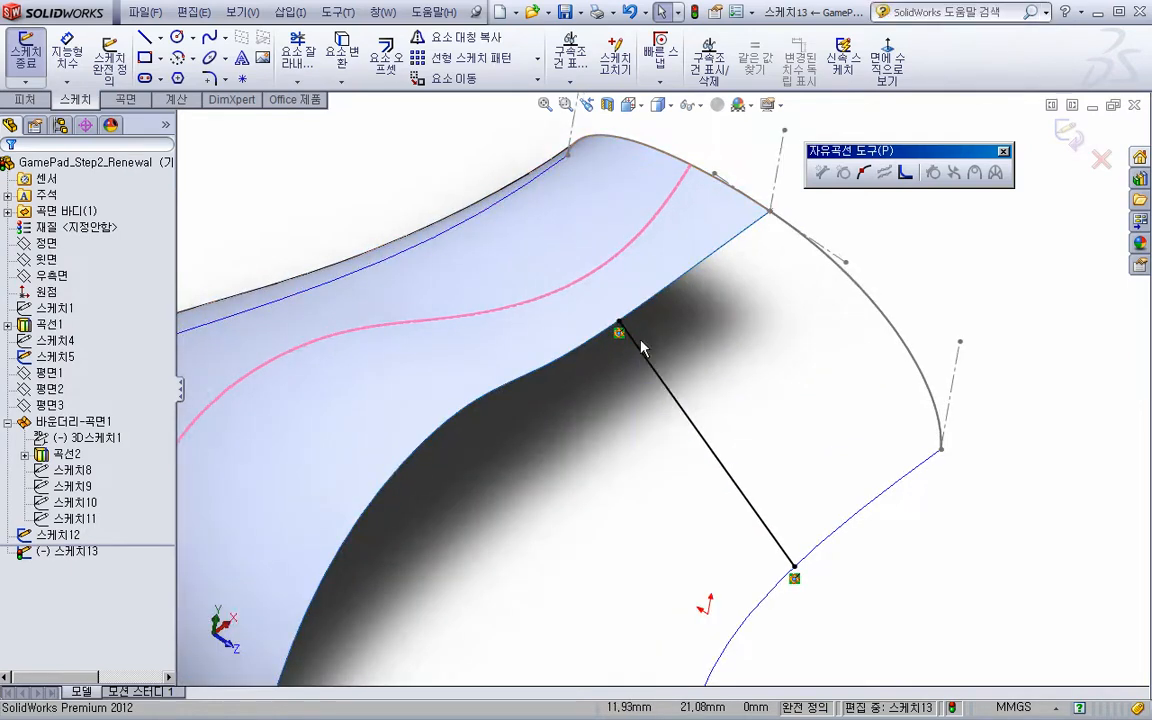
click(614, 325)
click(526, 262)
key(Escape)
click(600, 316)
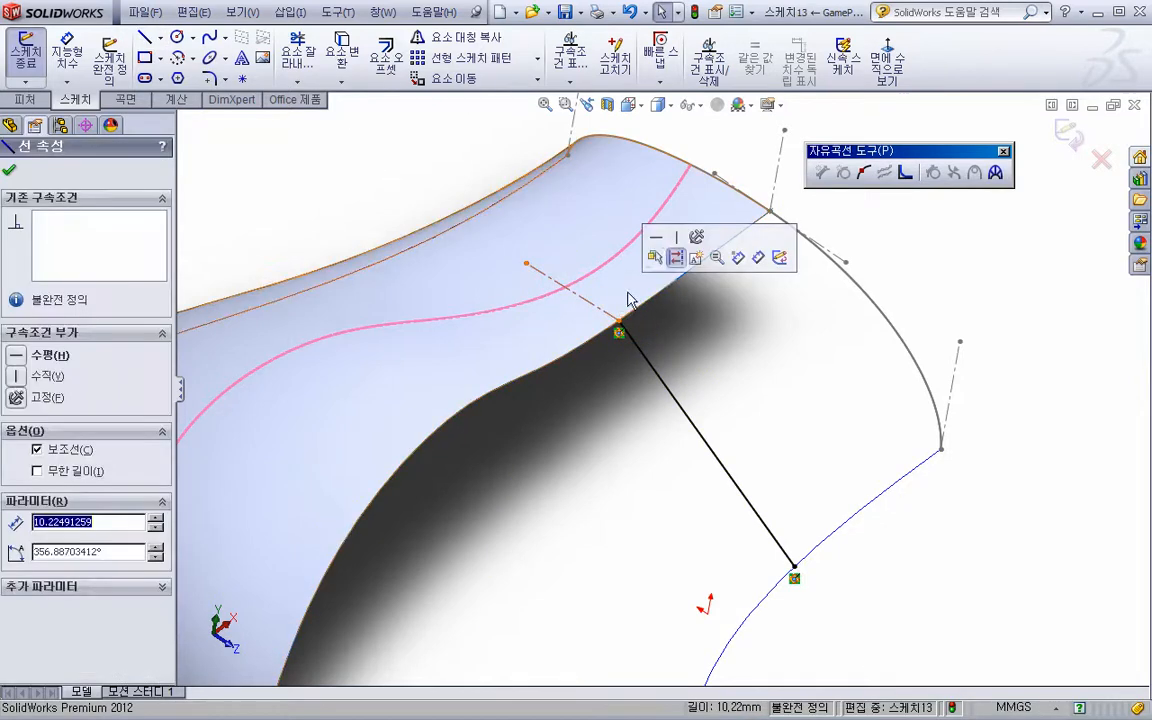
click(657, 240)
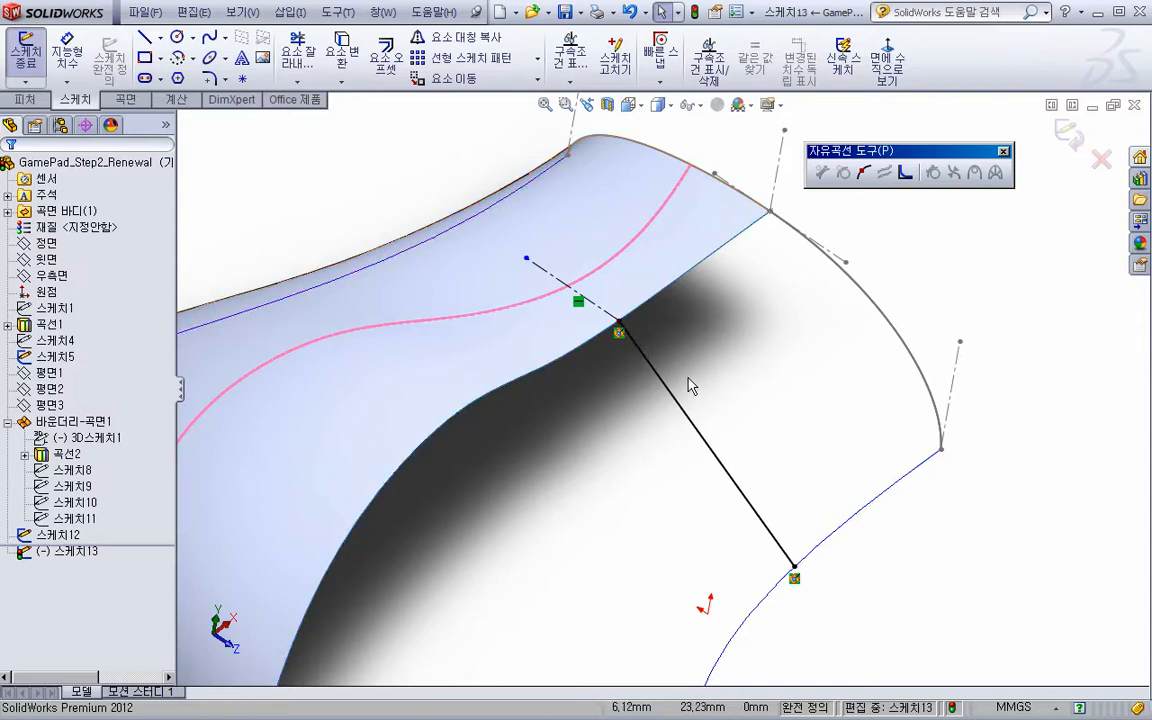
Delete the horizontal construction line at the spline's endpoint on the surface edge
middle_drag(690, 385, 514, 386)
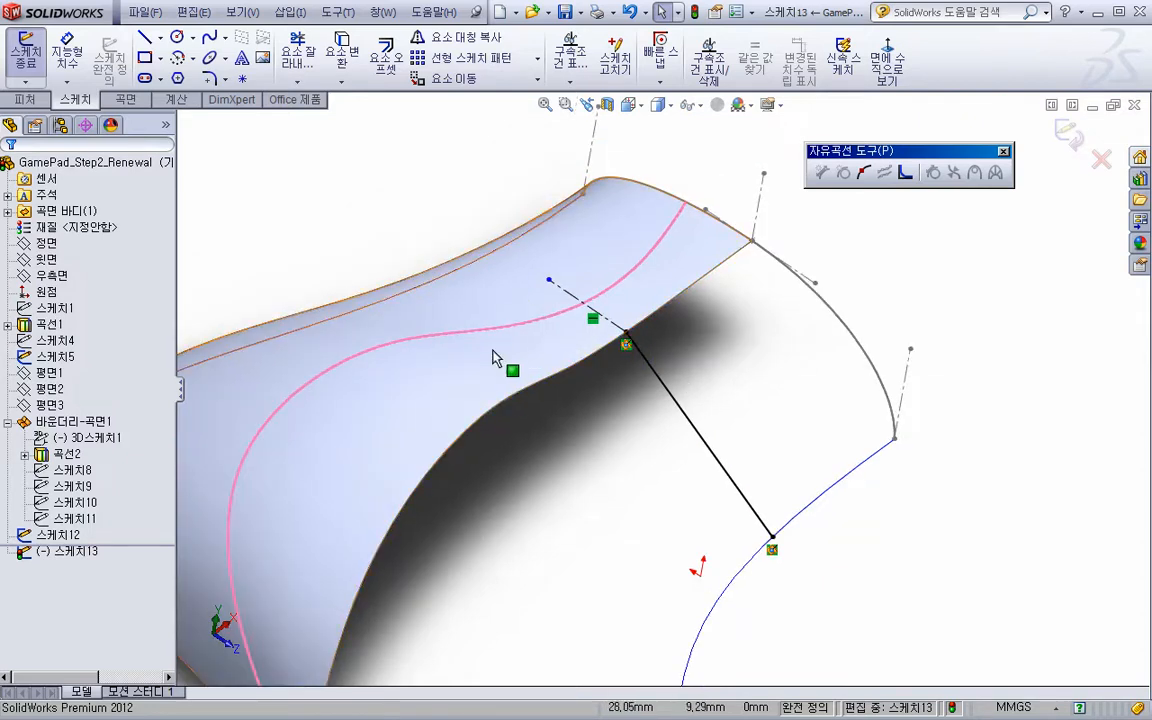
click(603, 322)
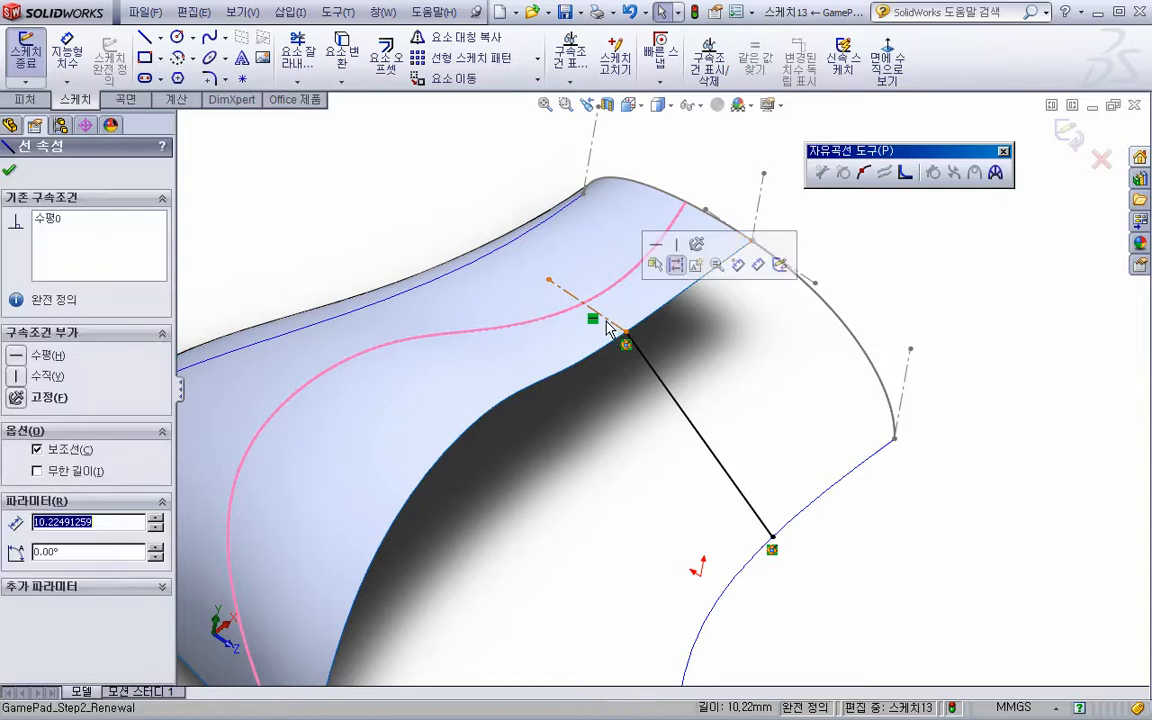
key(Delete)
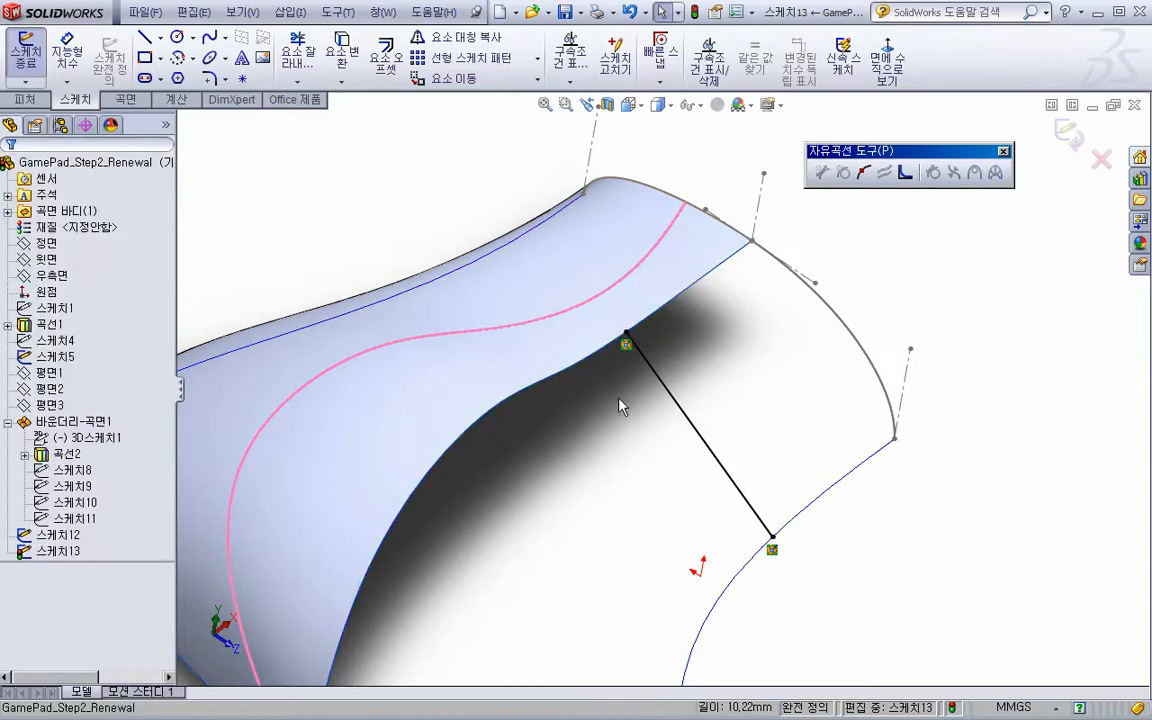
Create an intersection curve (교선) where the sketch plane cuts the boundary surface and convert it to construction geometry
click(561, 360)
middle_drag(555, 355, 540, 330)
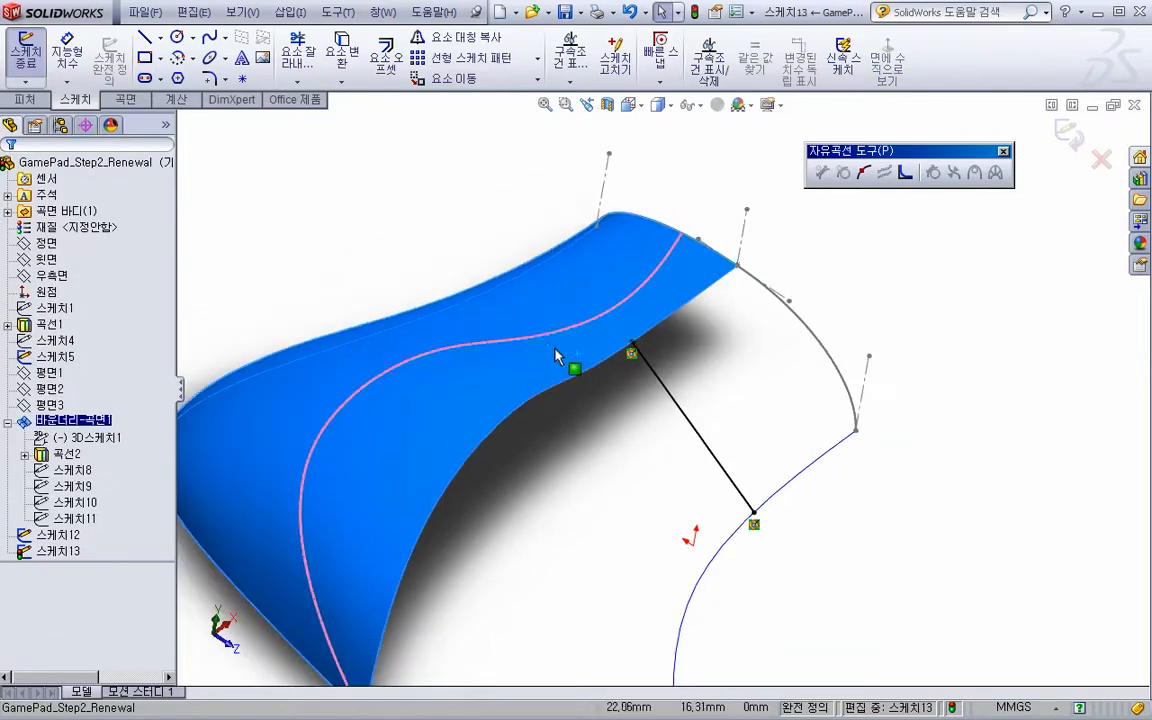
click(339, 84)
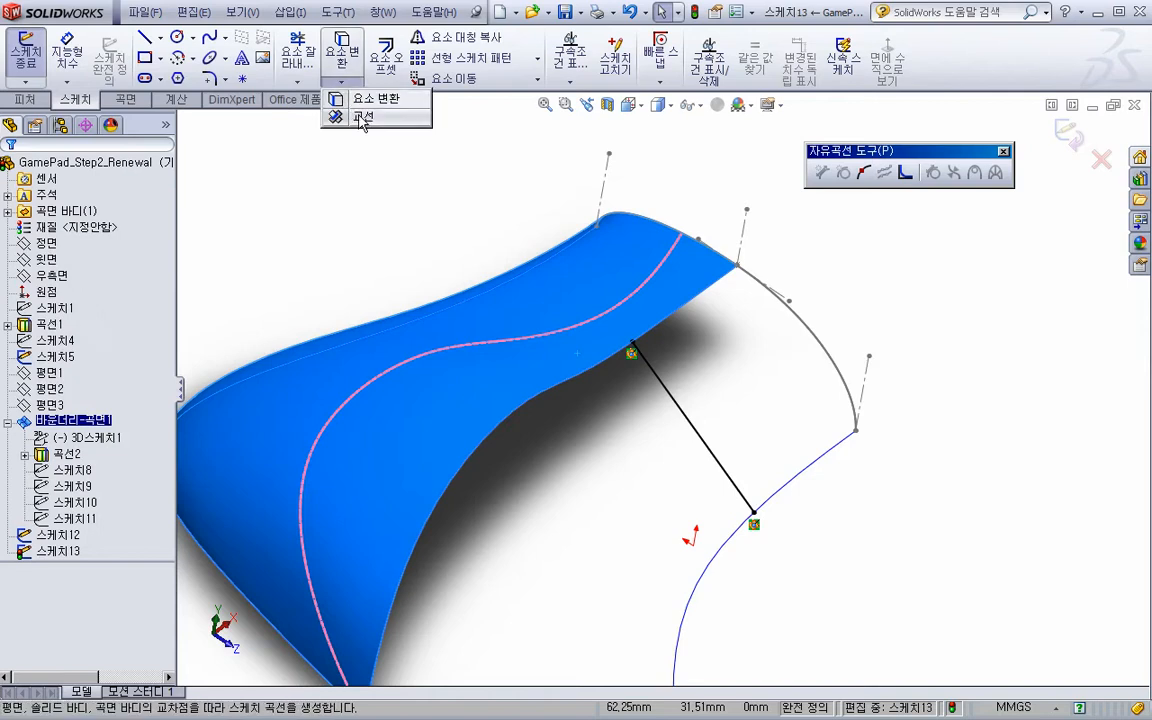
click(362, 118)
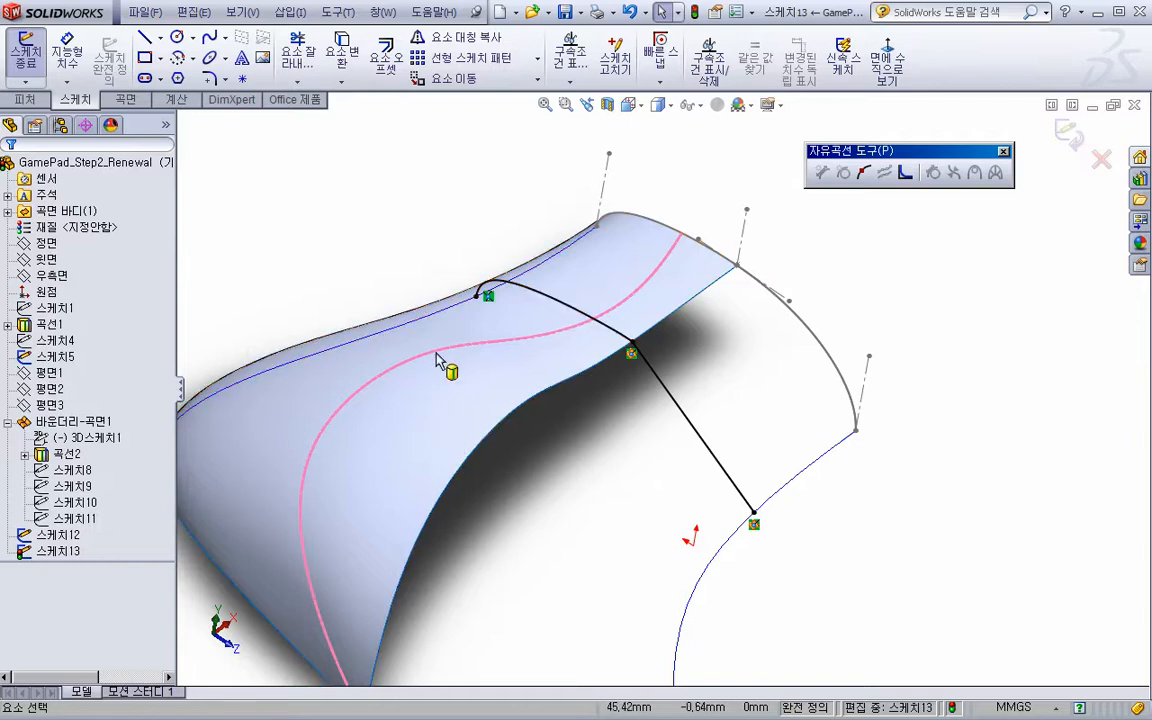
click(613, 338)
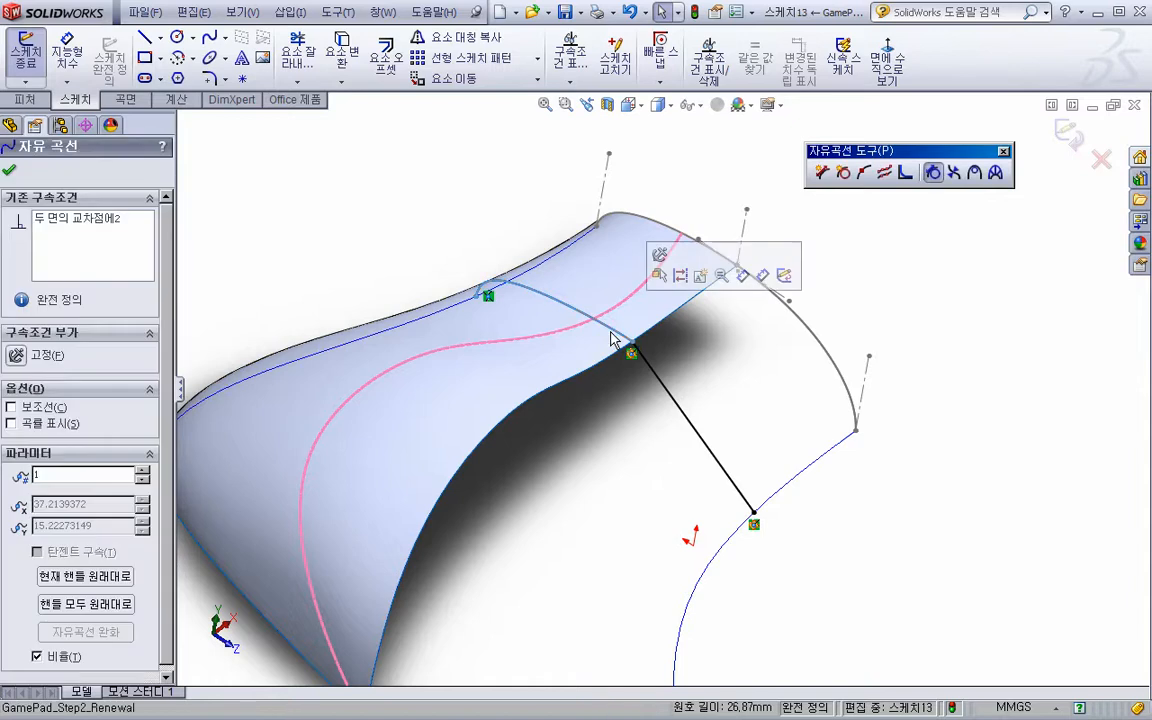
click(40, 407)
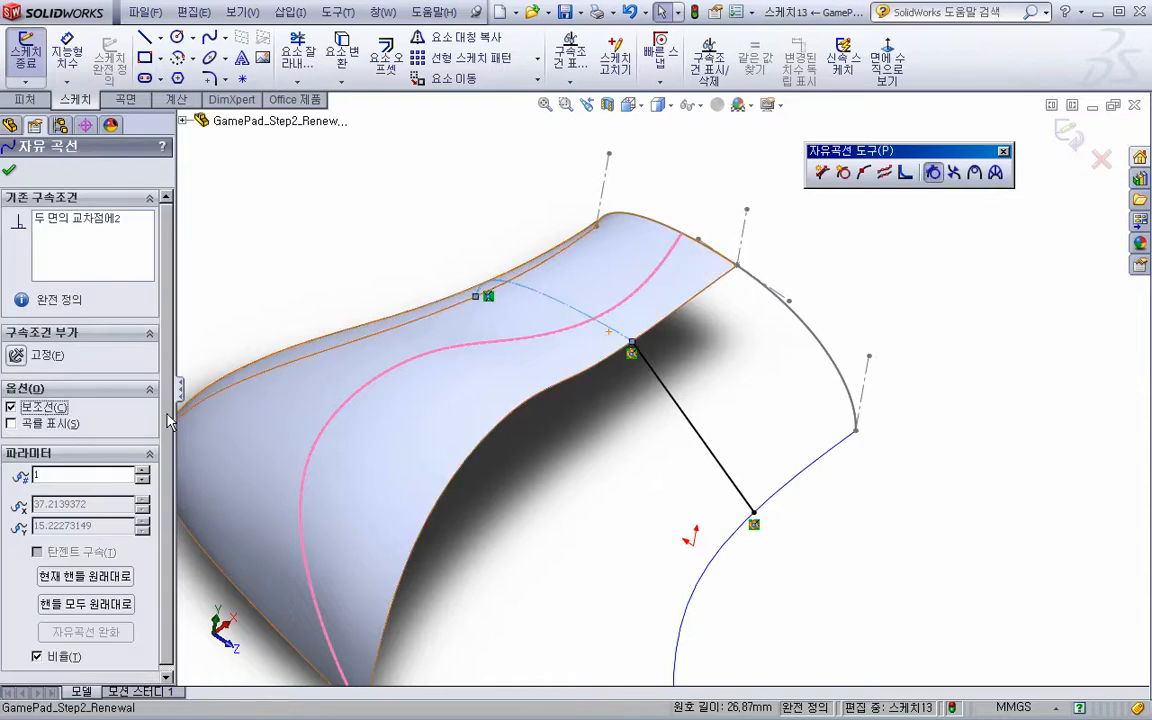
click(569, 506)
Add an equal curvature (동등 곡률) relation between the construction intersection curve and the profile spline
click(613, 338)
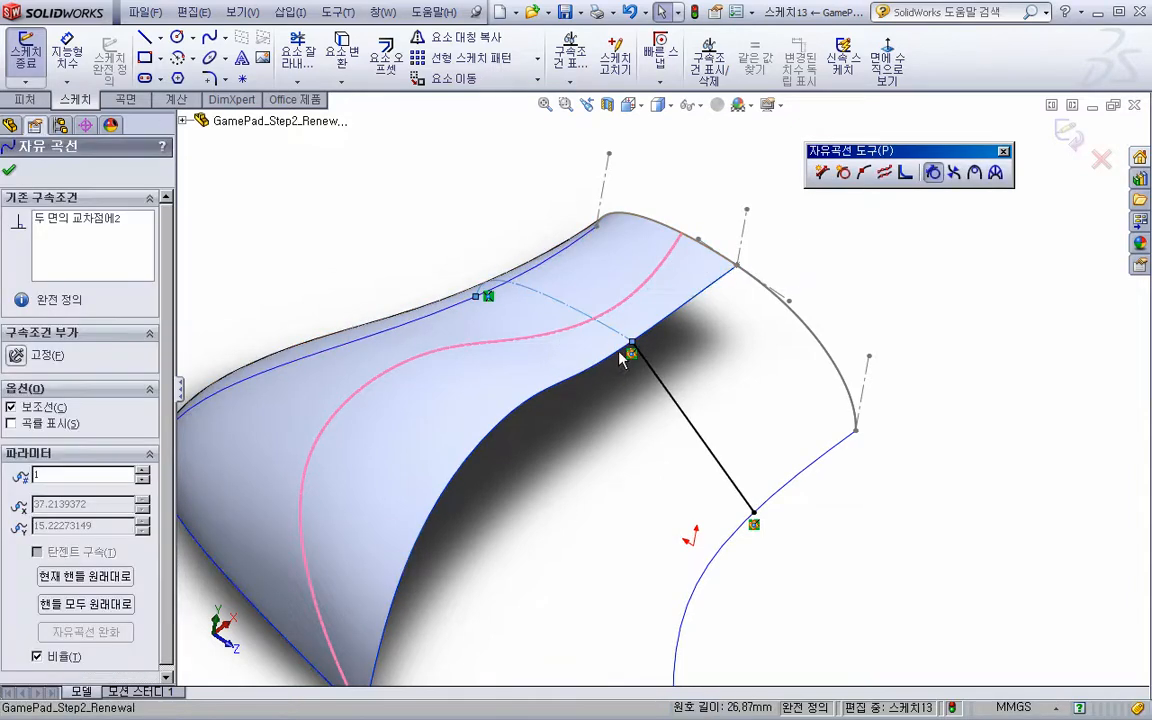
ctrl+click(676, 407)
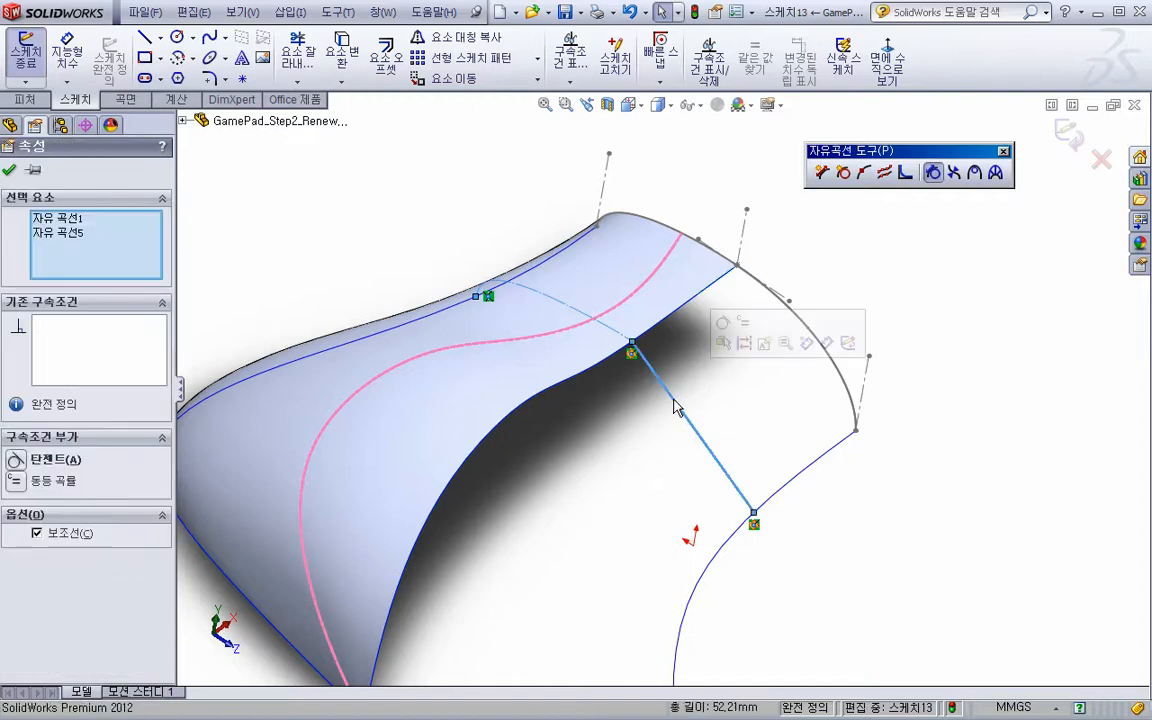
click(743, 342)
click(661, 494)
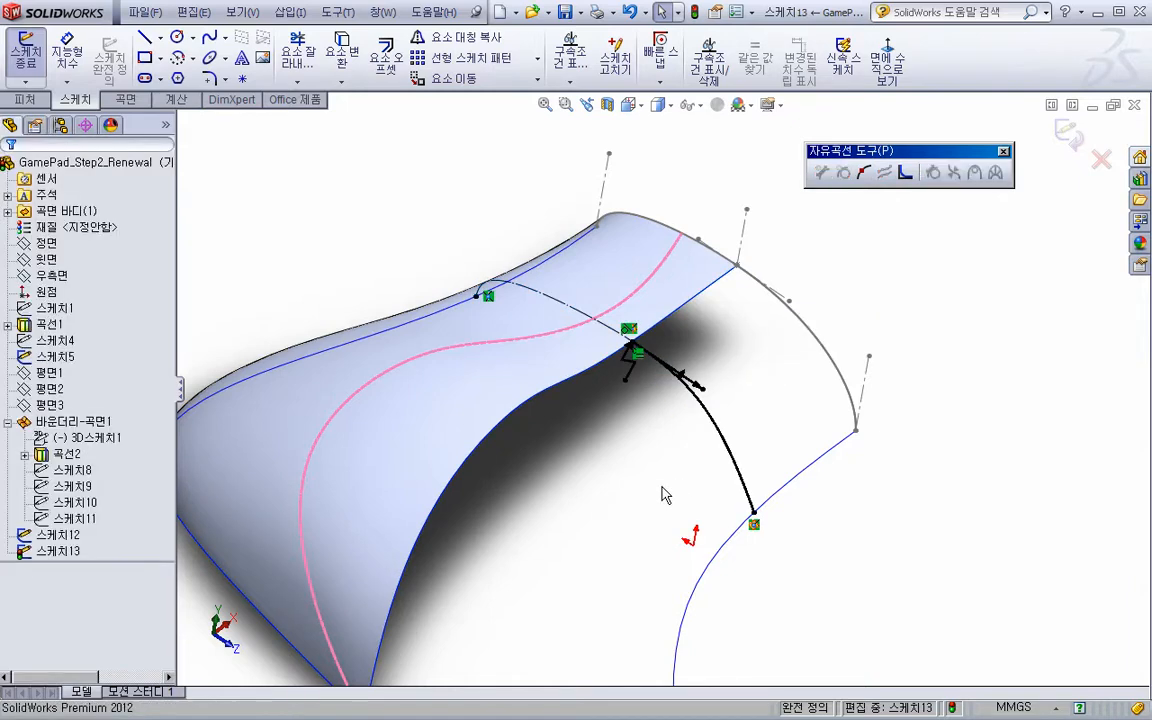
Dimension the spline's tangent handle at the surface's open edge and set its value to 20 mm
middle_drag(646, 500, 632, 438)
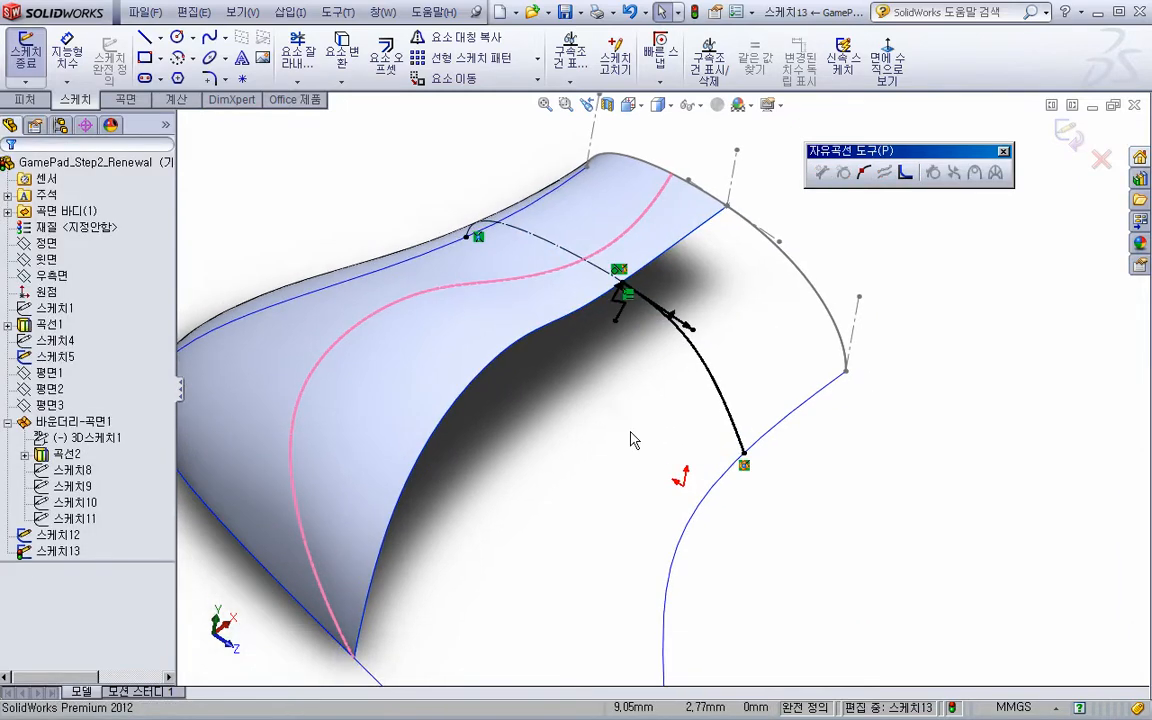
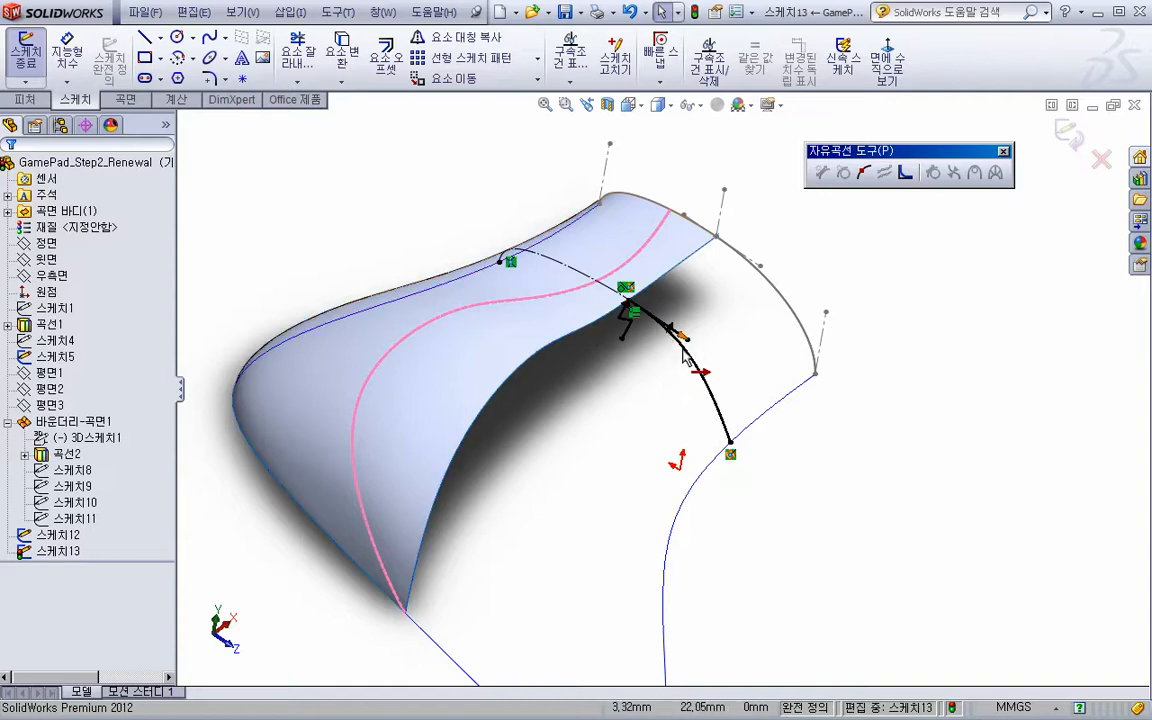
mouse_move(652, 392)
middle_down()
mouse_move(643, 363)
mouse_move(650, 410)
middle_up()
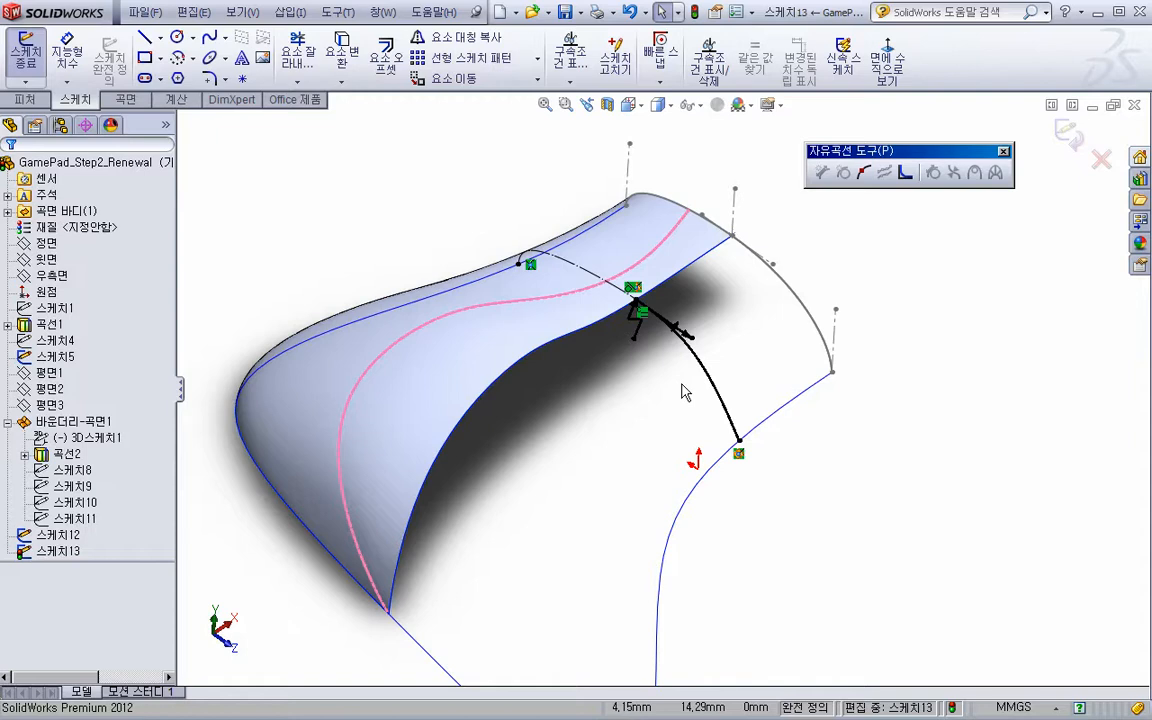
key(s)
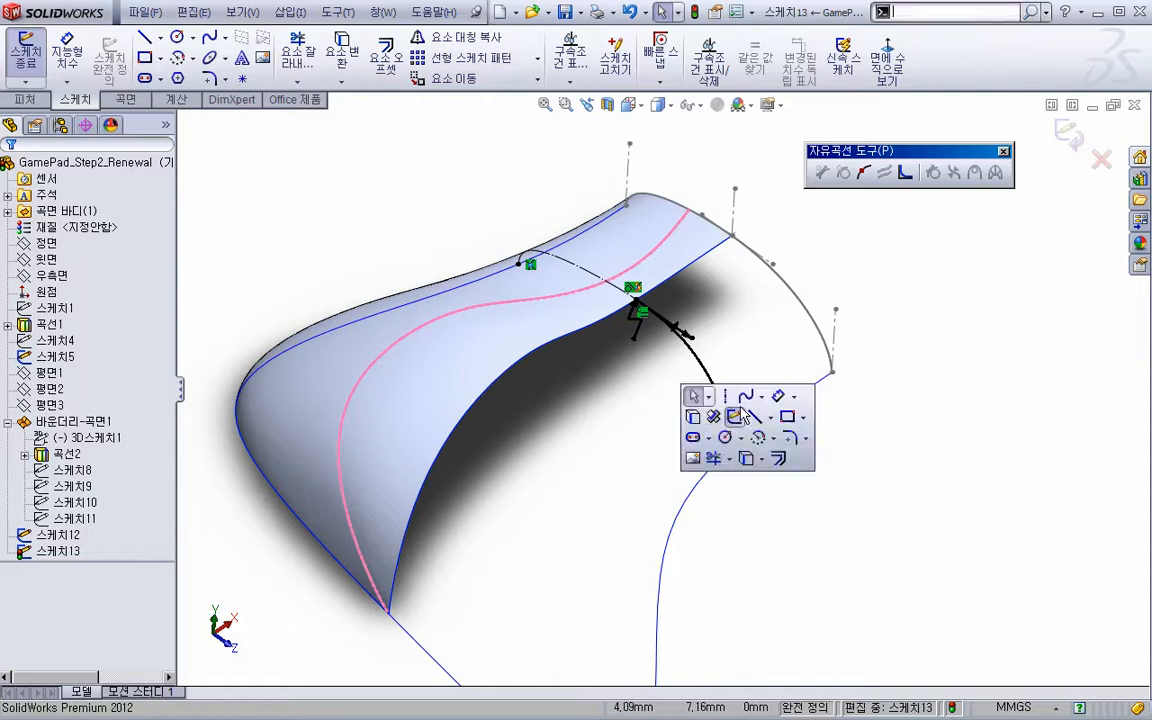
click(690, 397)
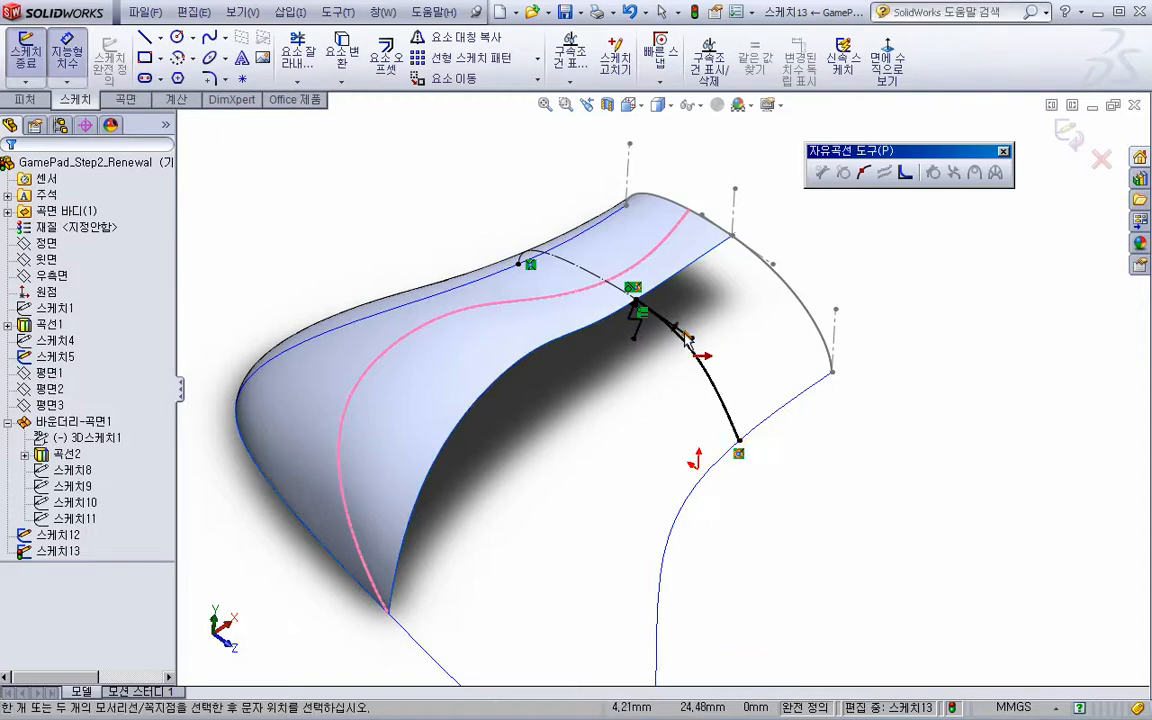
click(688, 340)
click(600, 325)
text(20)
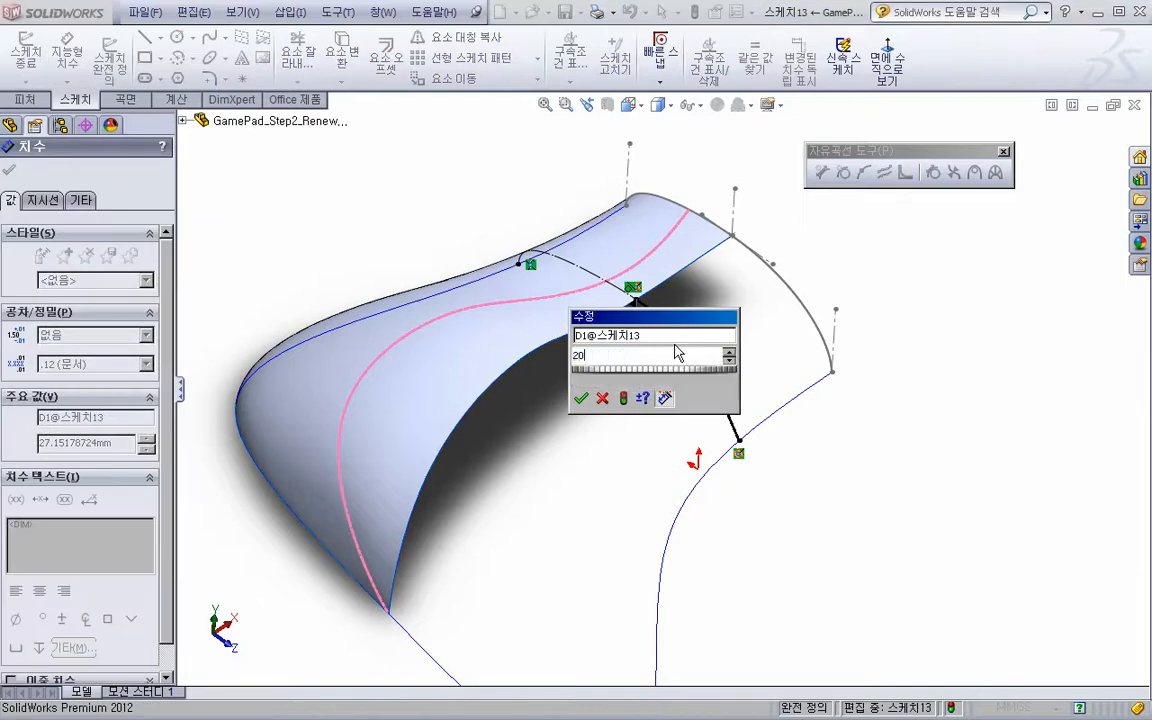
Set the length of the spline's tangency handle at the surface edge to 20 mm
key(Return)
mouse_move(681, 352)
middle_down()
mouse_move(663, 391)
mouse_move(686, 465)
mouse_move(680, 440)
mouse_move(694, 417)
mouse_move(690, 456)
middle_up()
middle_drag(628, 493, 620, 414)
key(Escape)
Draw a vertical centerline about 9 mm long downward from the spline's lower endpoint
key(s)
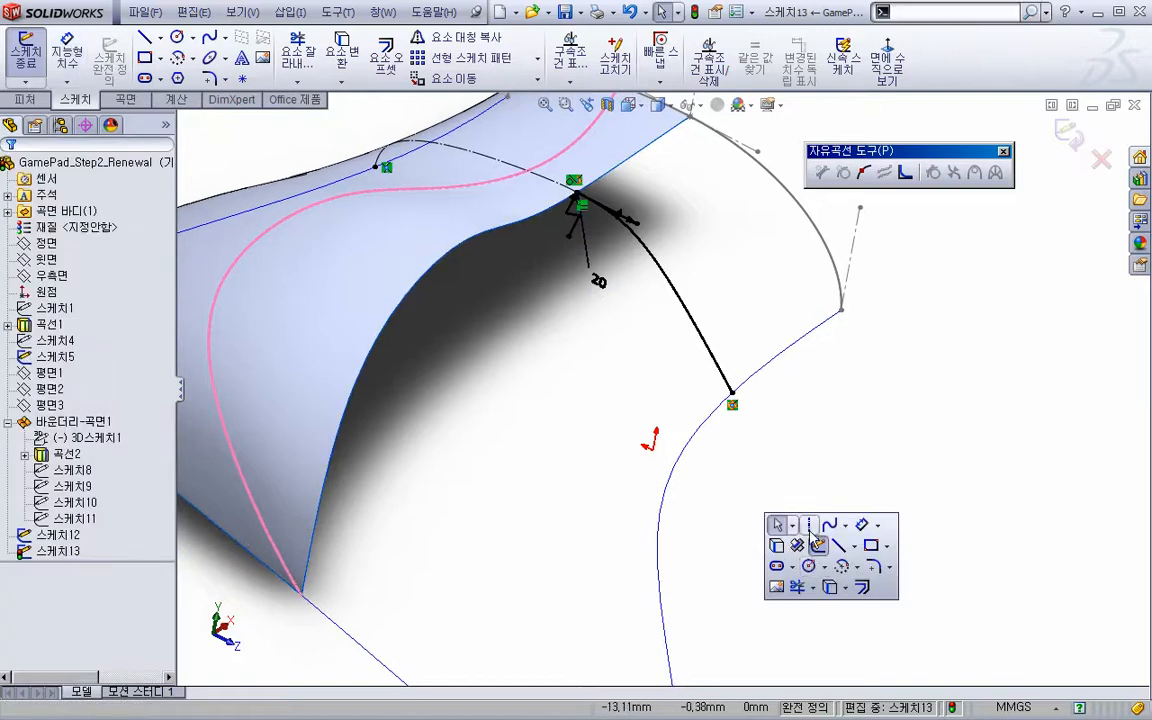
click(818, 545)
click(731, 395)
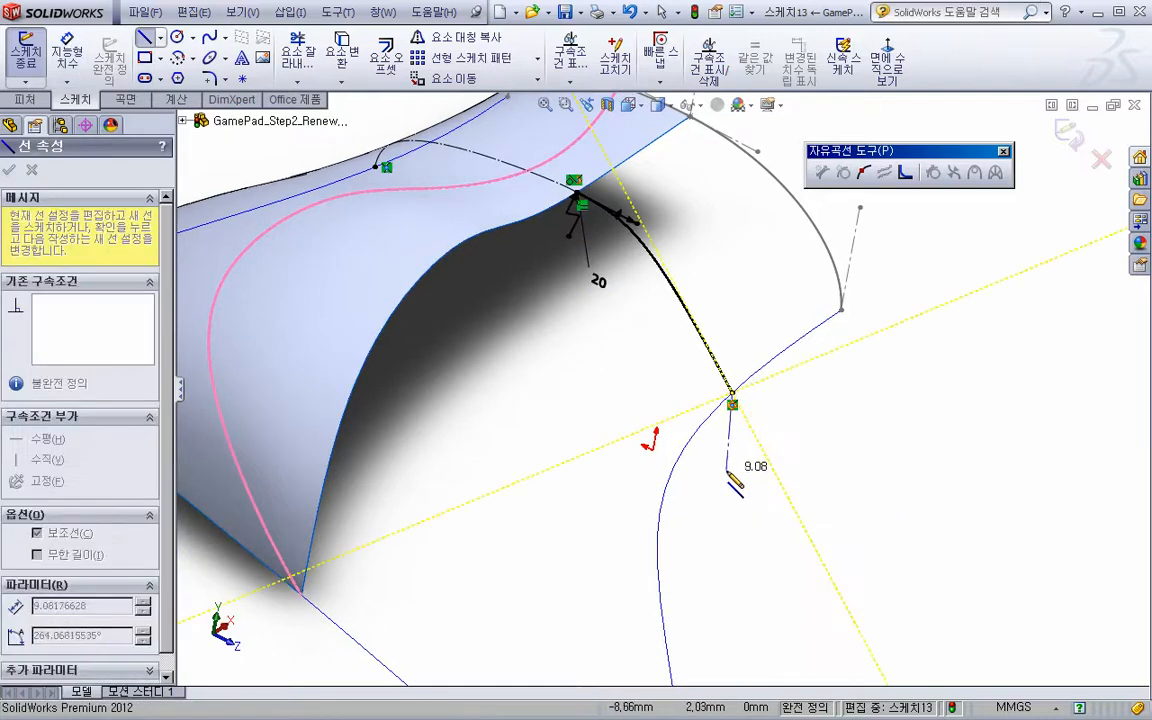
click(720, 469)
key(Escape)
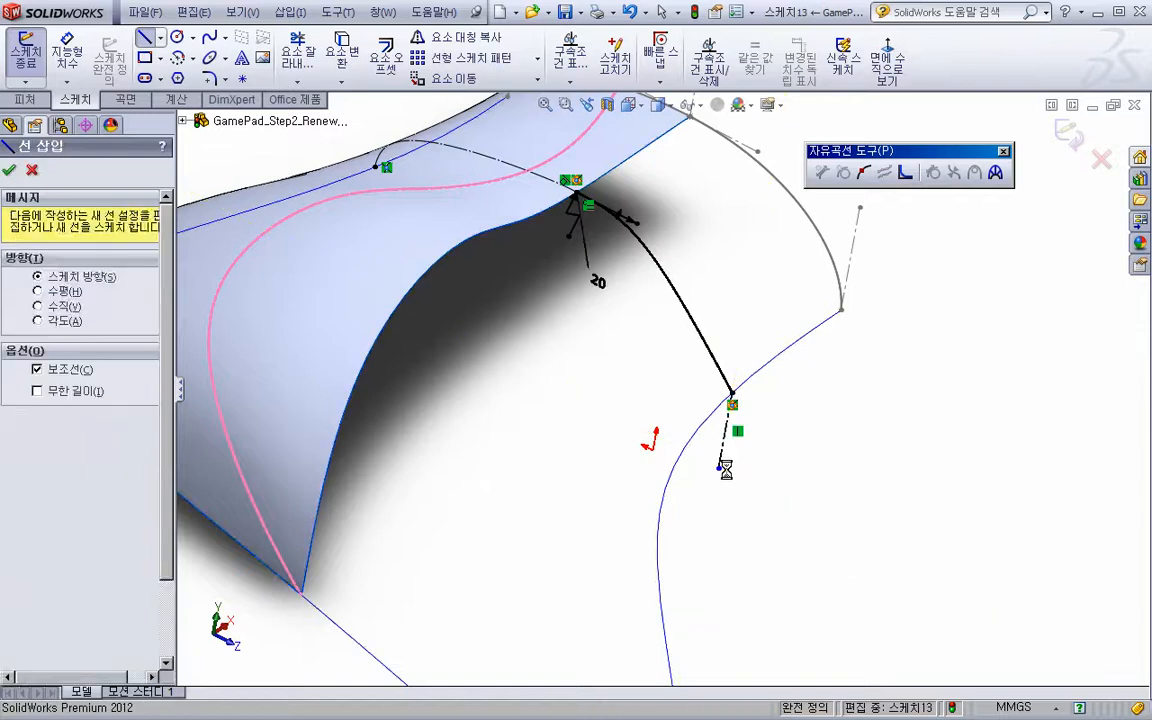
key(Escape)
Draw a slanted centerline about 11 mm long from the spline's lower endpoint, outside the vertical centerline
key(f)
middle_drag(594, 535, 605, 490)
scroll(688, 388, down, 3)
key(s)
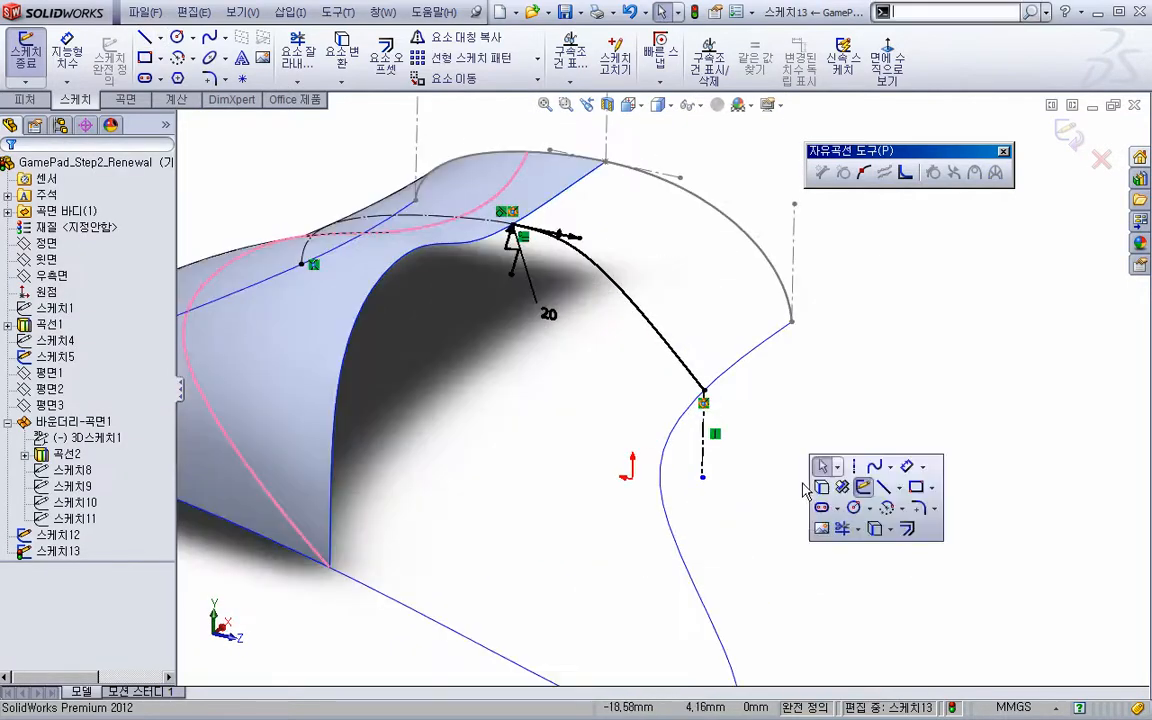
click(856, 468)
click(704, 392)
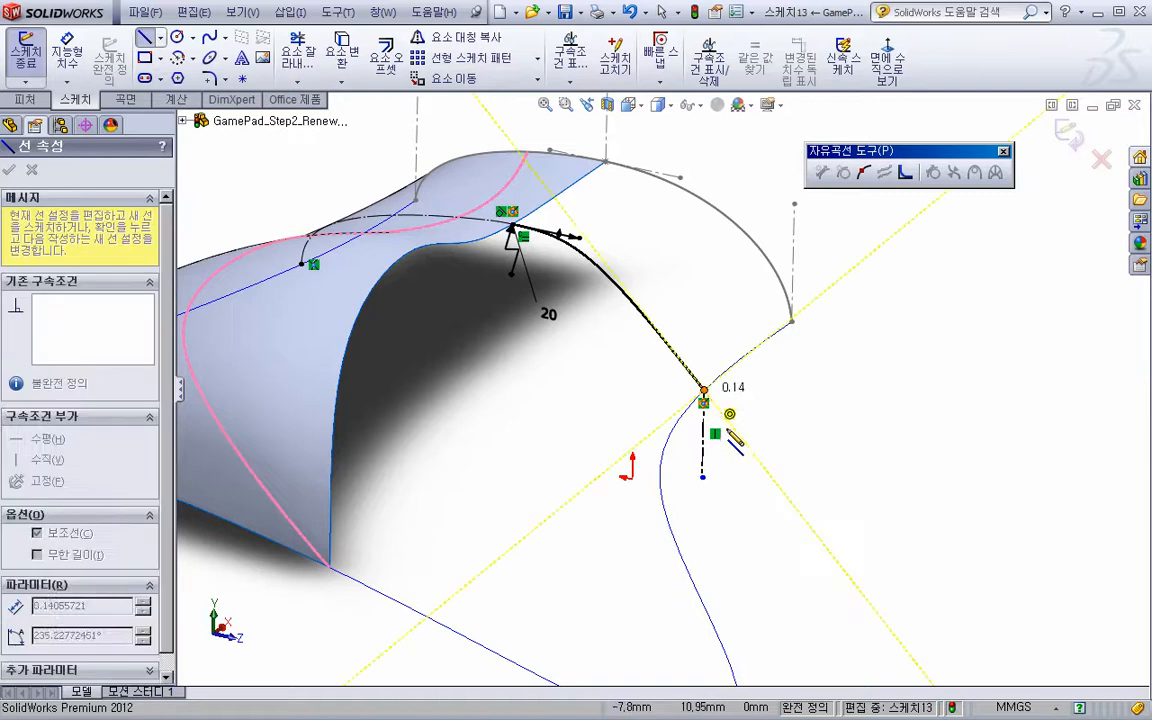
click(765, 486)
key(Escape)
Dimension the angle between the slanted and vertical centerlines and set it to 5 degrees
key(s)
click(929, 555)
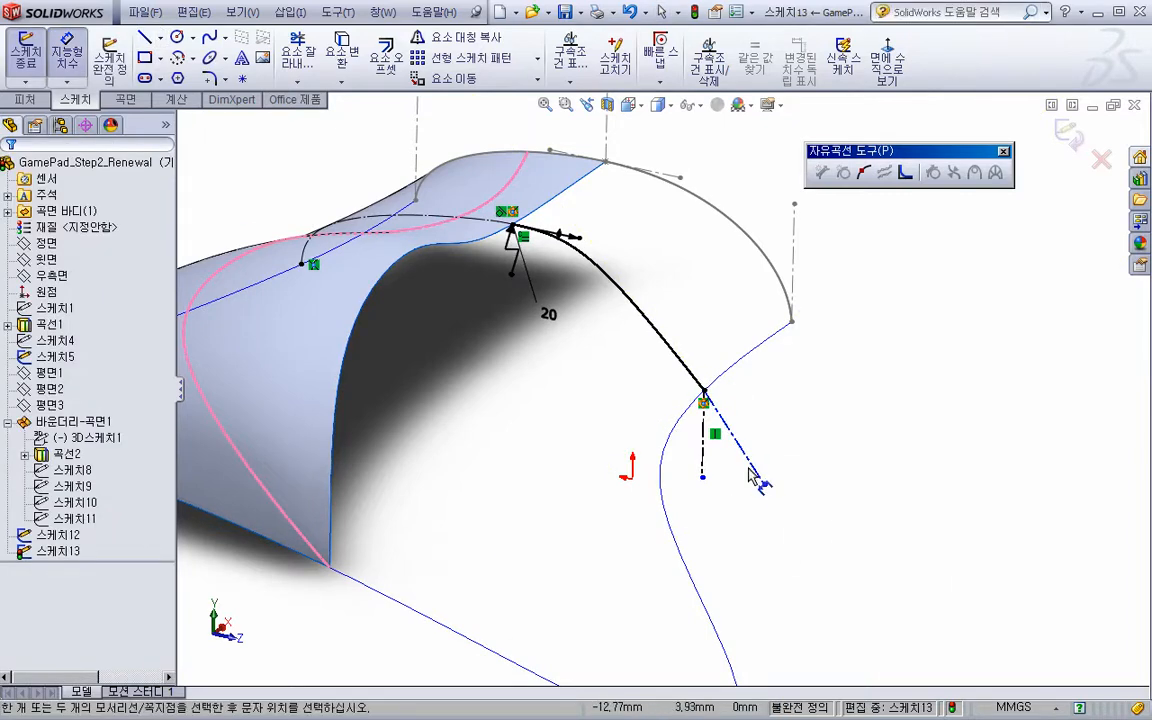
click(752, 476)
click(683, 420)
click(818, 490)
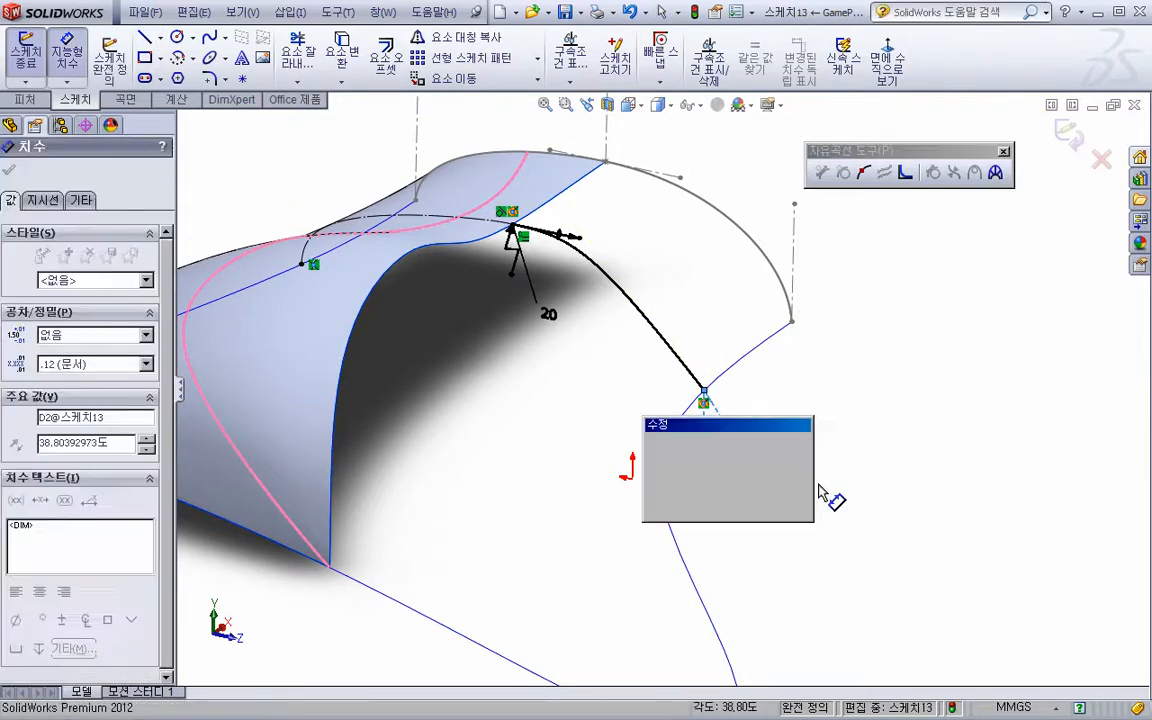
text(5)
key(Return)
scroll(785, 418, down, 2)
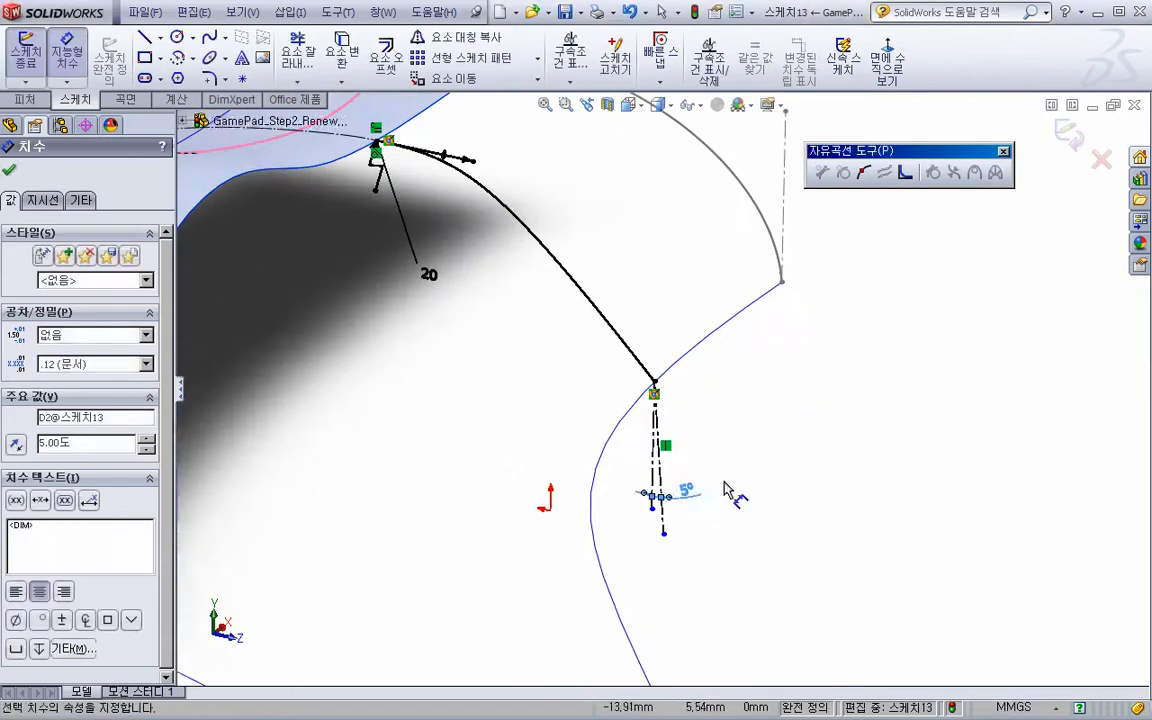
key(Escape)
key(Escape)
Add an equal curvature relation between the spline's lower end and the slanted centerline
click(658, 466)
ctrl+click(642, 369)
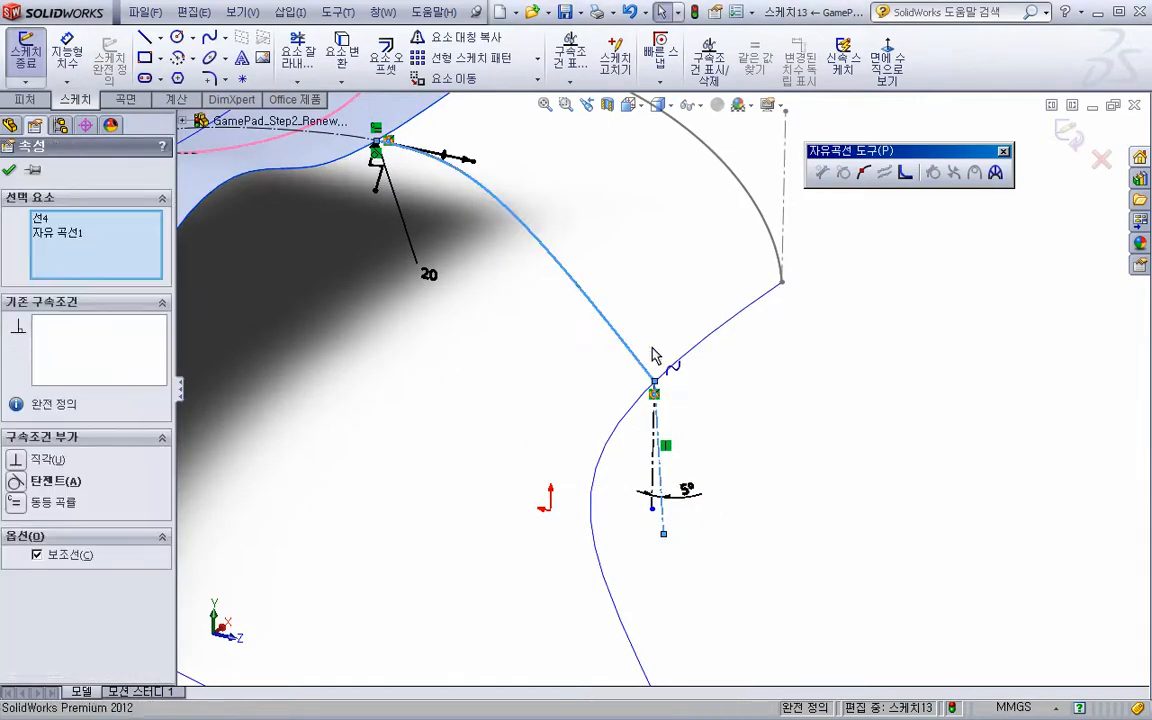
click(725, 291)
click(748, 429)
Try dimensioning the tangency handle at the spline's lower end with a value of 20 mm
key(s)
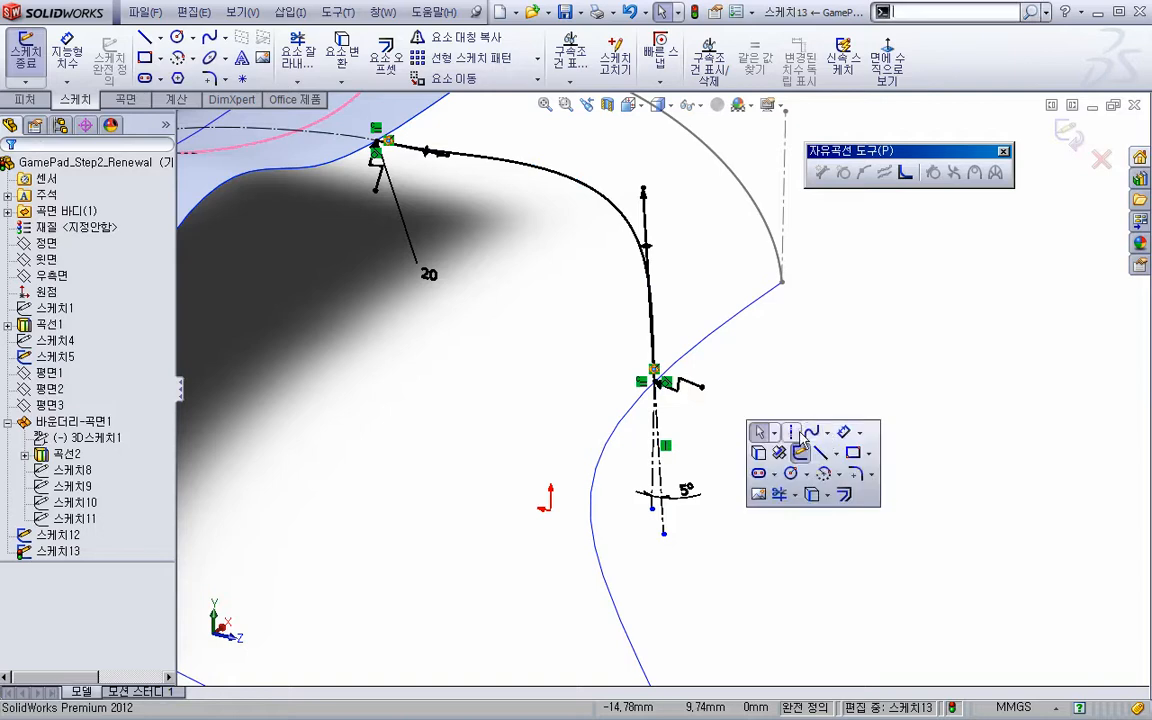
click(845, 433)
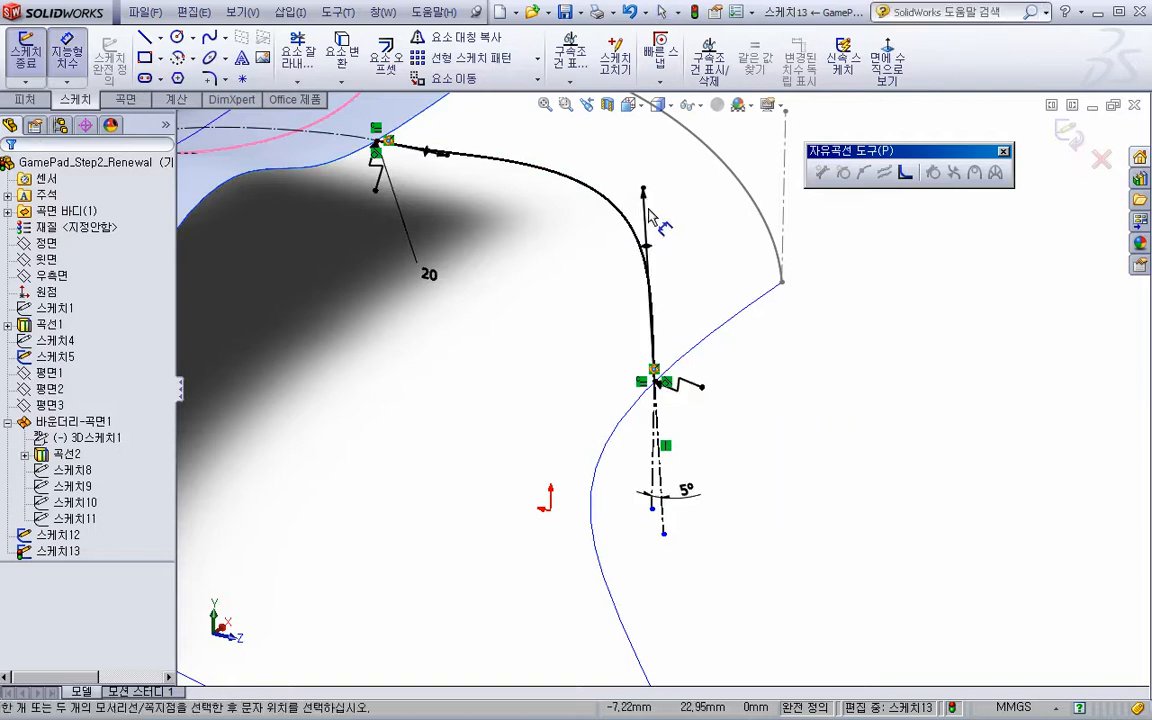
click(648, 318)
click(643, 341)
text(20)
key(Return)
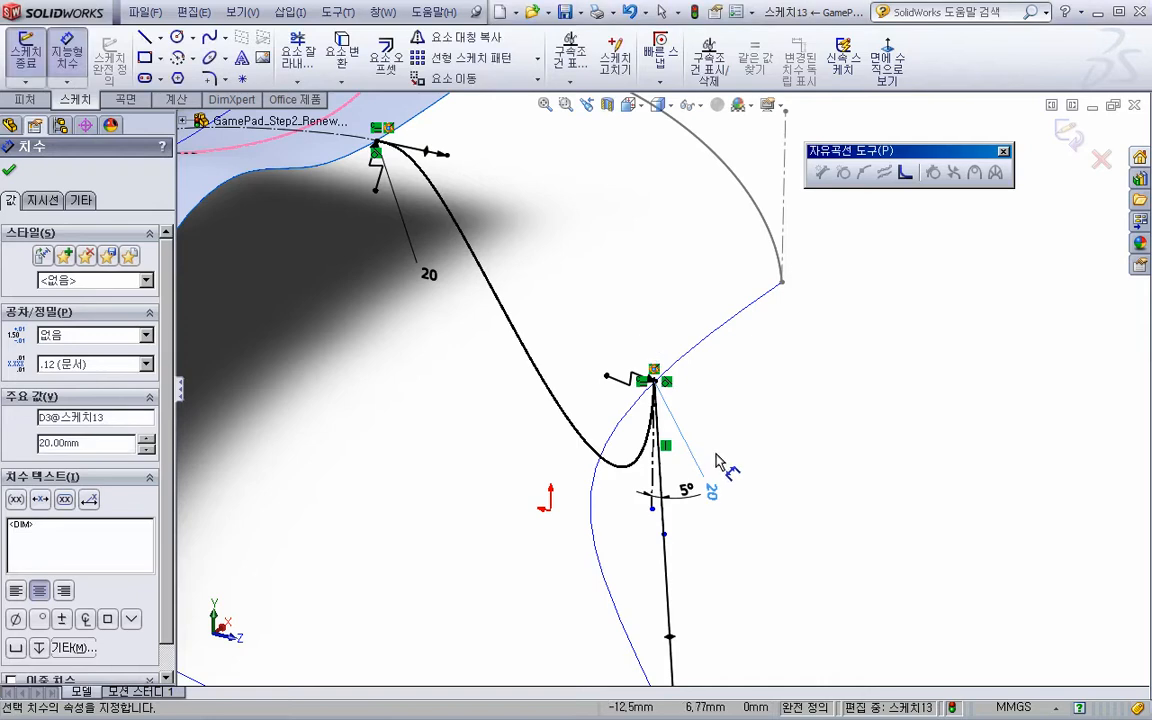
middle_drag(718, 464, 689, 463)
key(Escape)
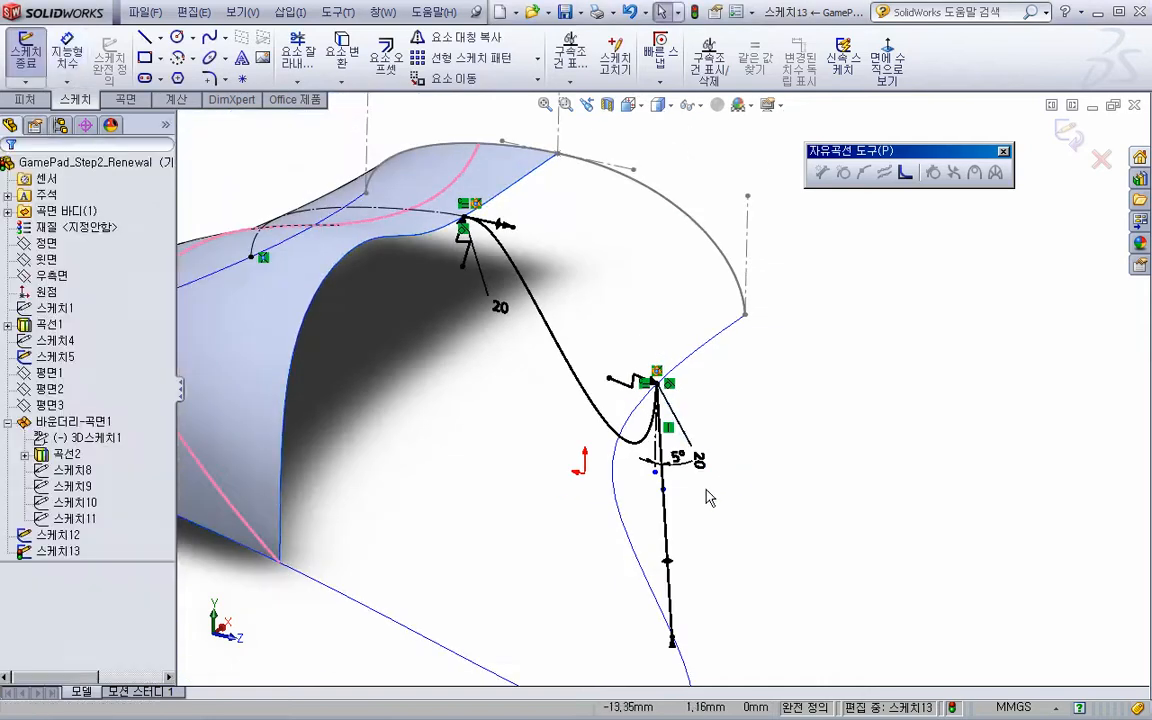
Delete the spline and redraw it as a two-point spline from the surface edge point to the shared endpoint of the centerlines
click(641, 451)
key(Escape)
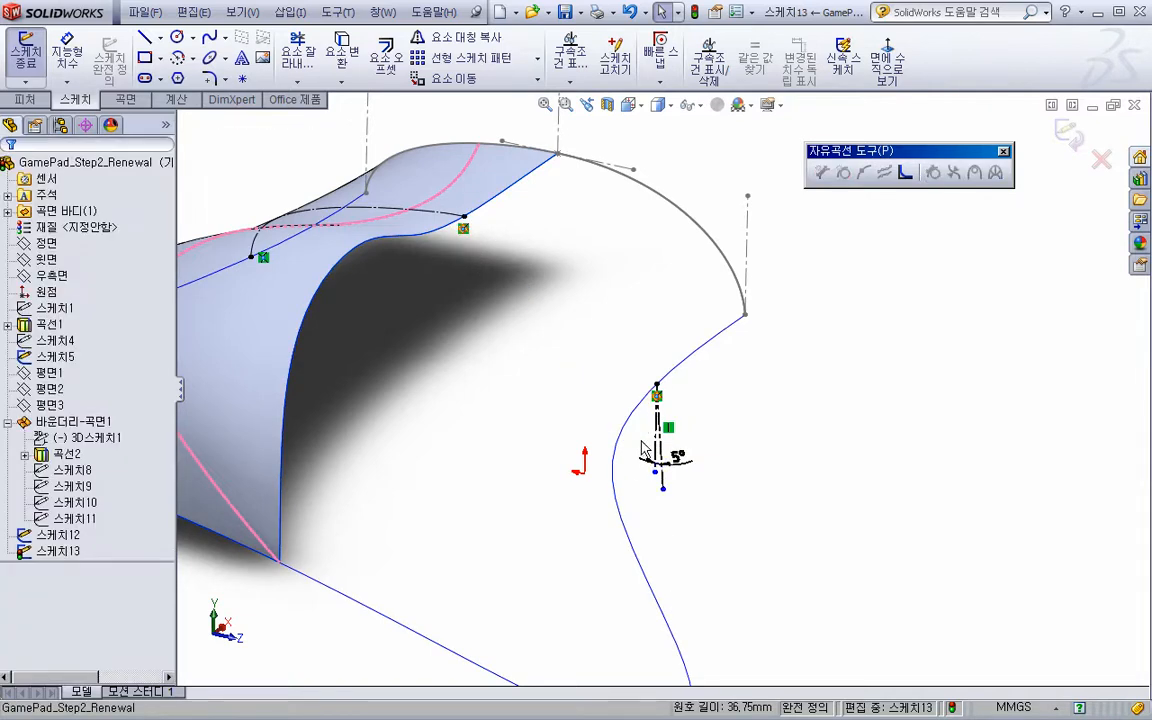
mouse_move(590, 348)
middle_down()
mouse_move(576, 319)
mouse_move(612, 293)
mouse_move(620, 259)
mouse_move(651, 283)
middle_up()
key(s)
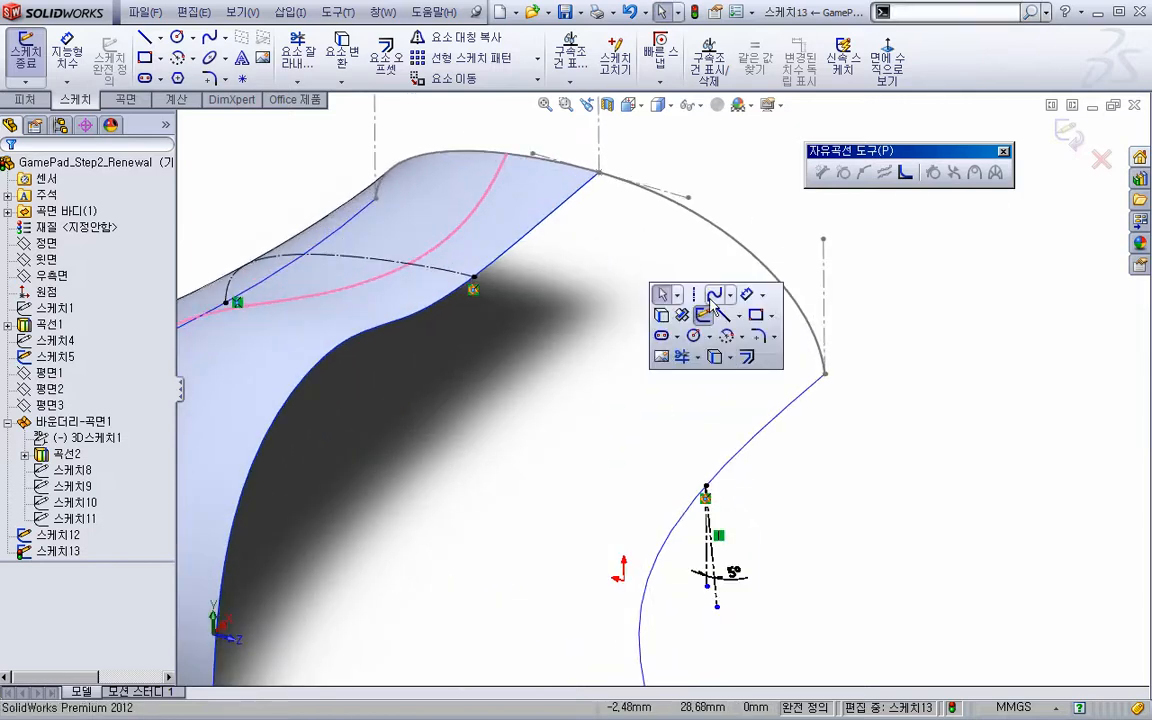
click(643, 268)
click(474, 279)
click(706, 489)
key(Escape)
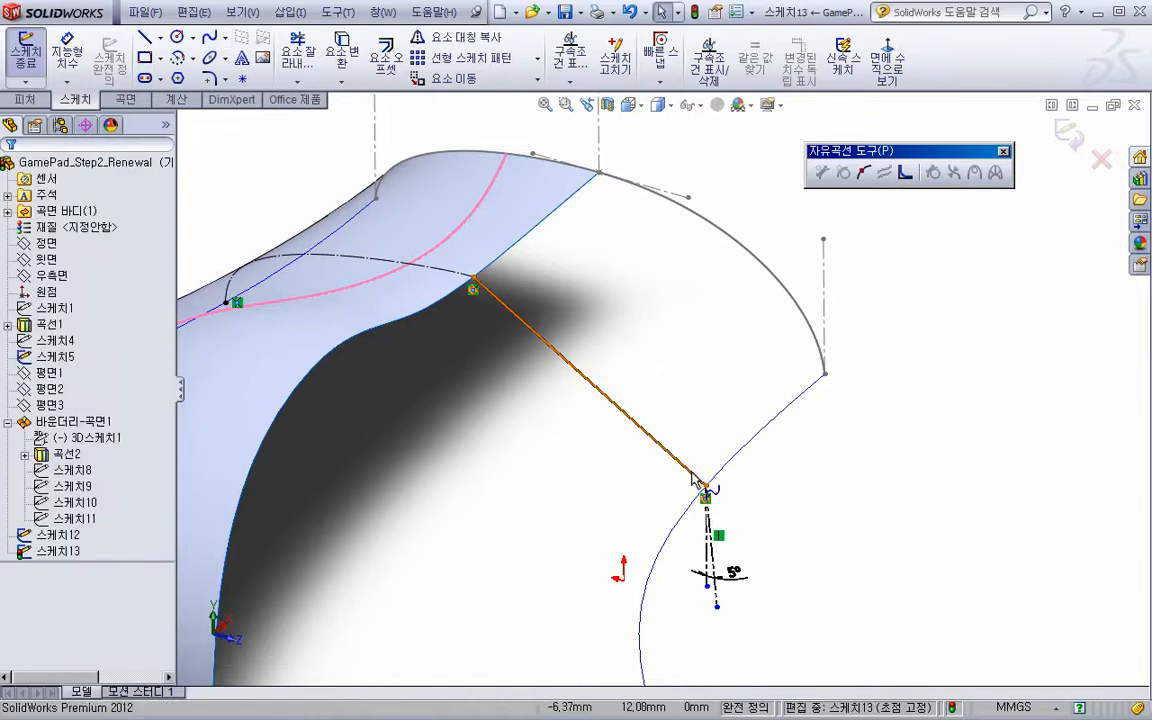
Make the redrawn spline equal in curvature with the slanted 5-degree centerline at their common endpoint
click(698, 479)
ctrl+click(714, 530)
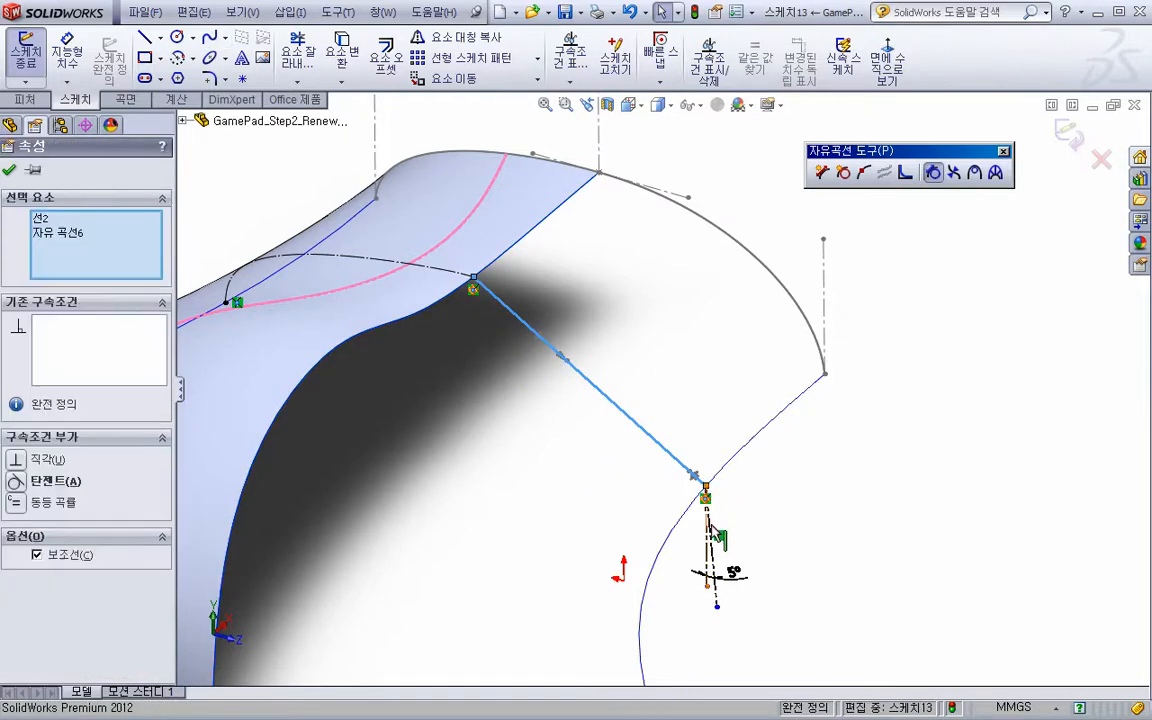
click(735, 543)
scroll(735, 543, down, 3)
click(680, 545)
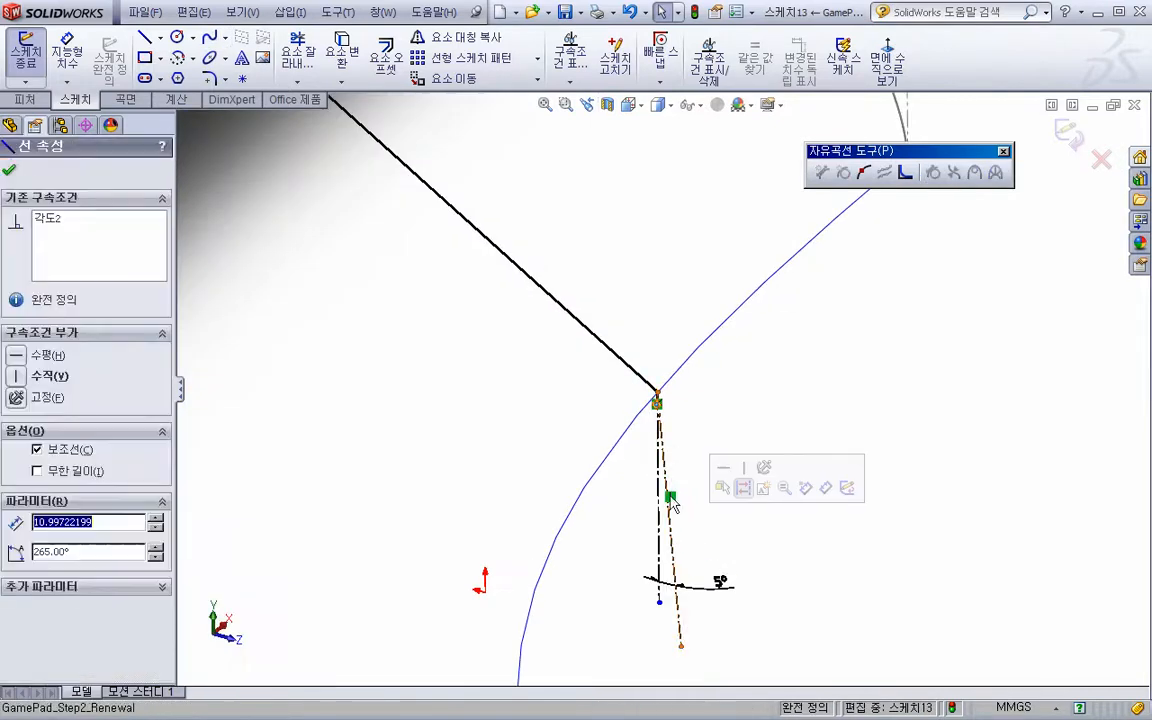
ctrl+click(635, 378)
click(720, 313)
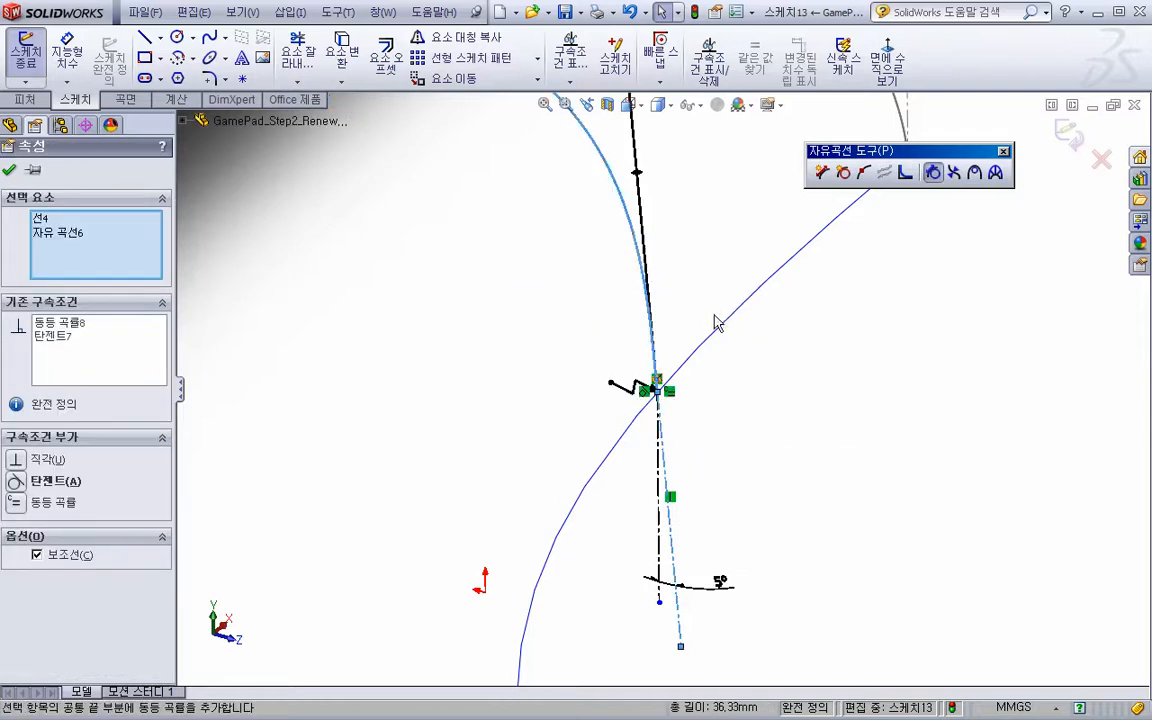
click(751, 424)
Dimension the tangency handle at the redrawn spline's lower end and set it to 20 mm
key(Up)
key(s)
click(735, 395)
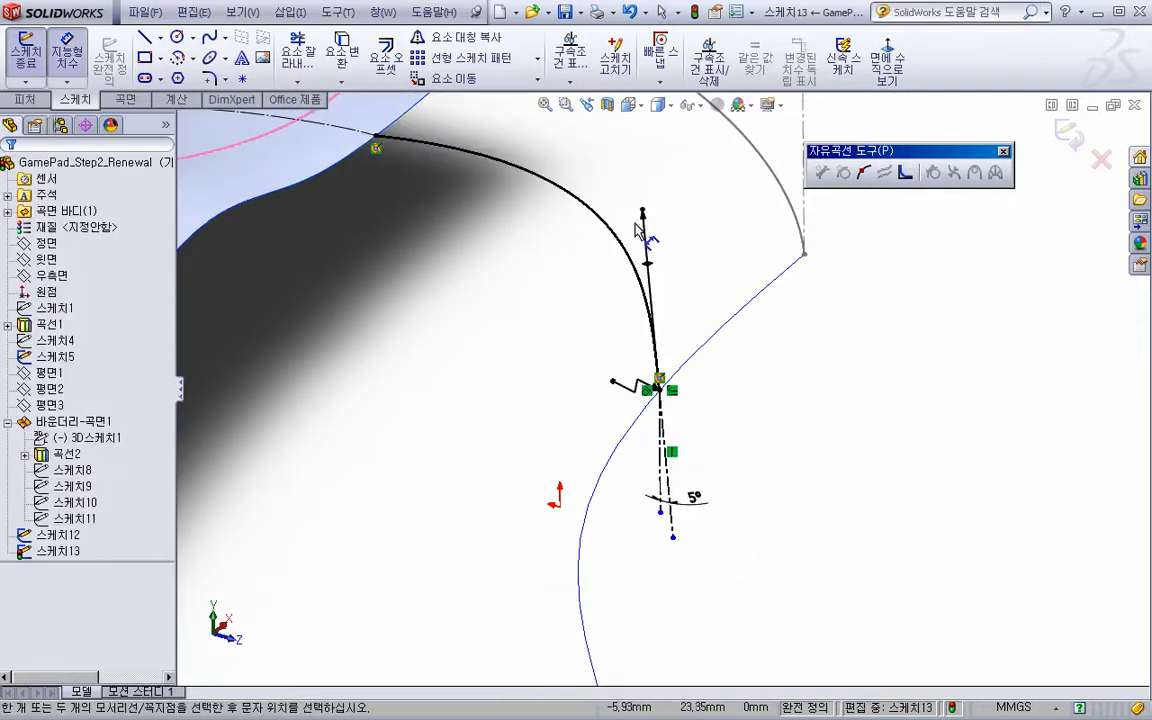
click(645, 216)
click(655, 360)
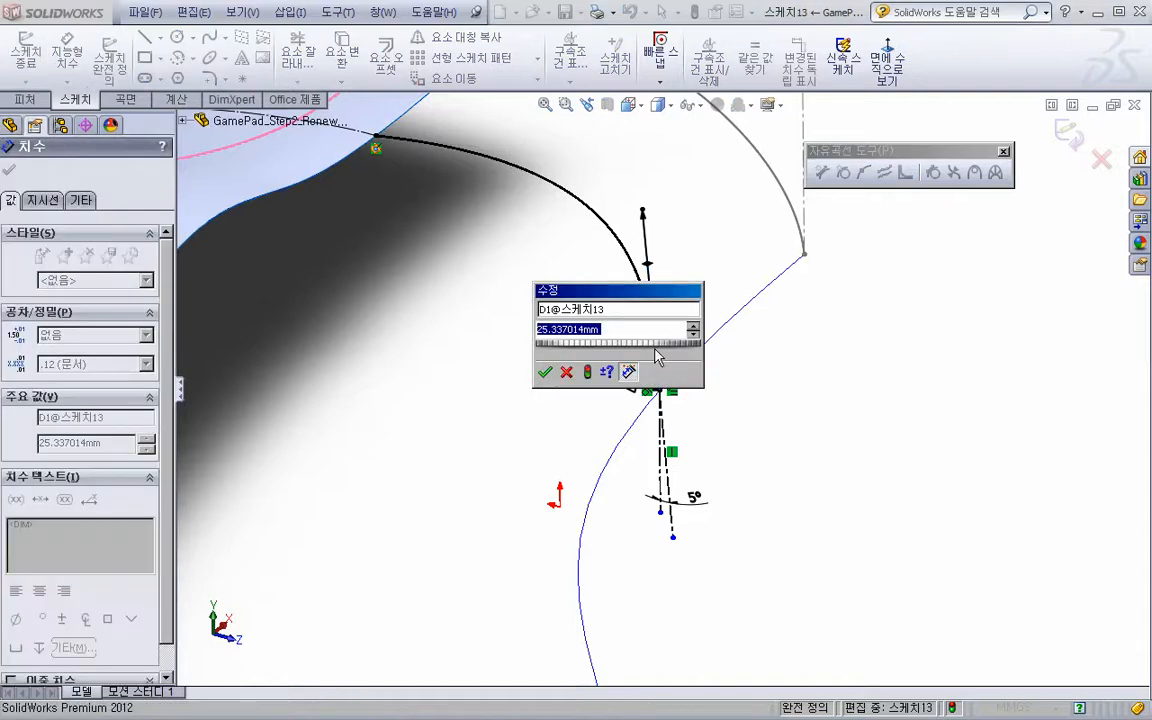
text(20)
key(Return)
key(Up)
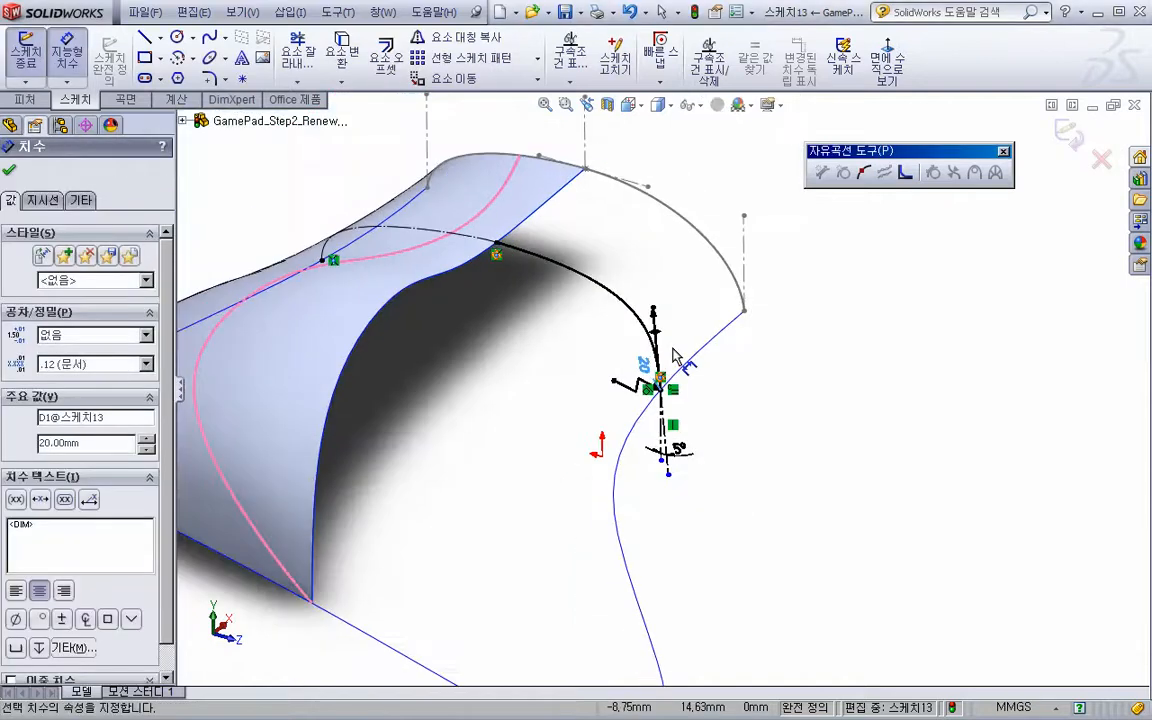
key(Escape)
Add an equal curvature relation between the new spline's upper end and the construction spline running across the surface
click(508, 252)
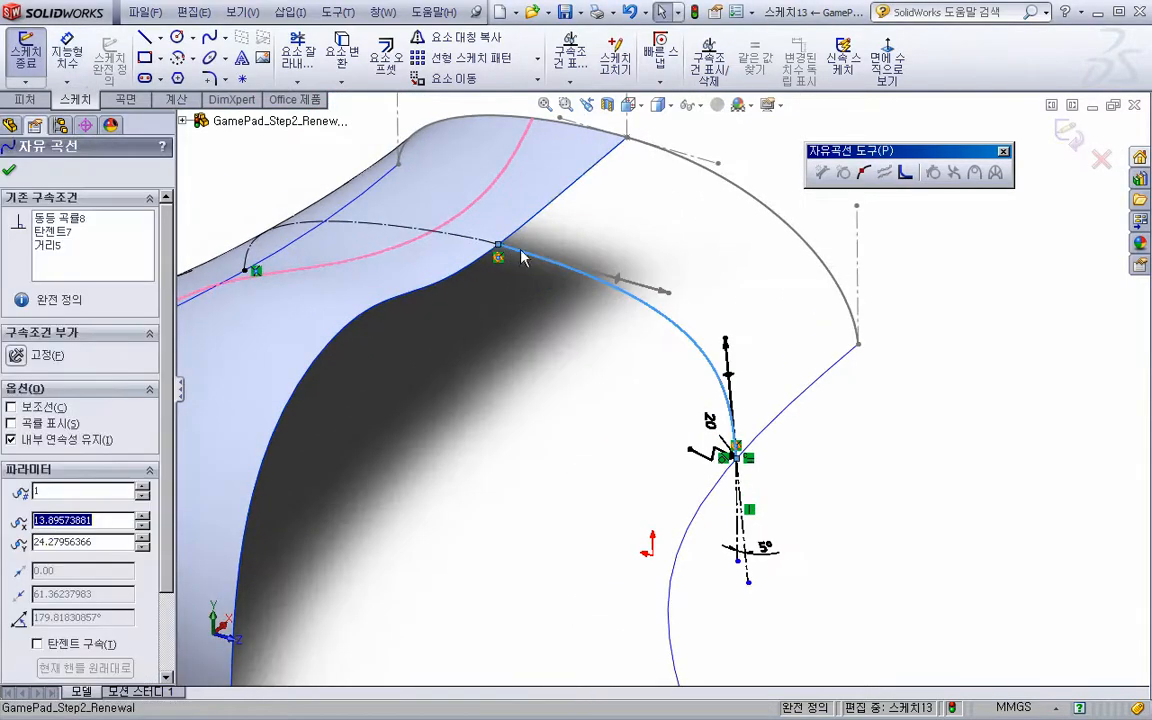
ctrl+click(489, 243)
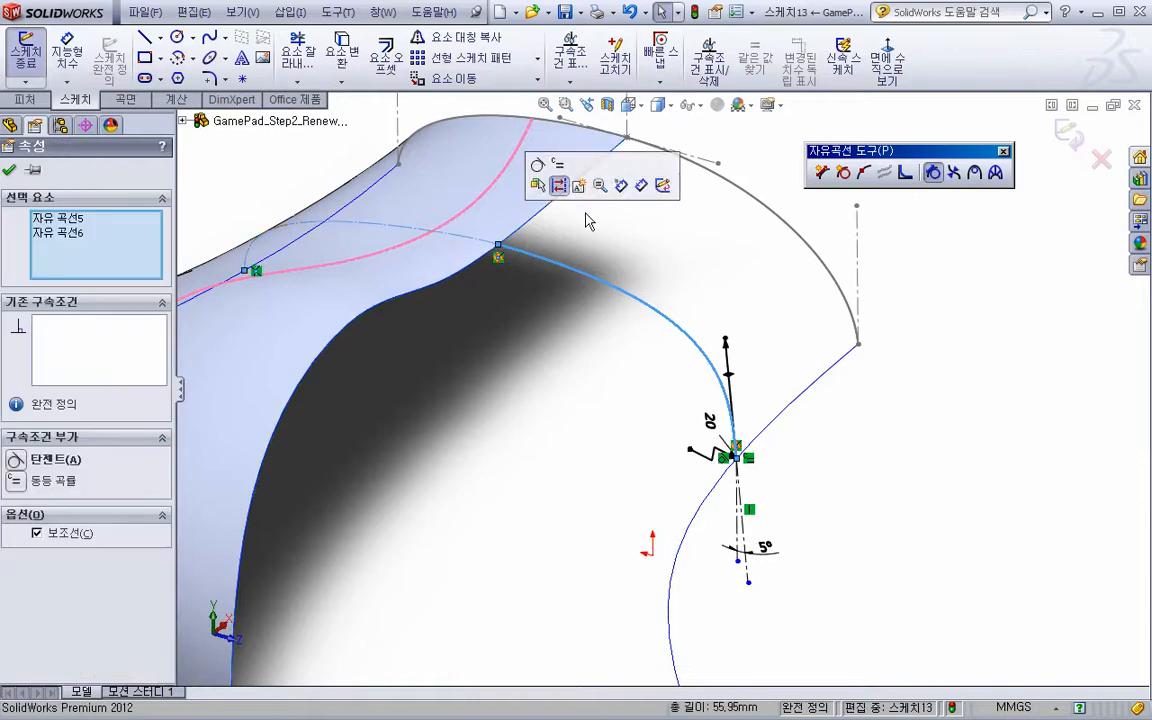
click(563, 168)
click(611, 393)
Dimension the tangency handle at the new spline's upper end and set it to 20 mm
key(s)
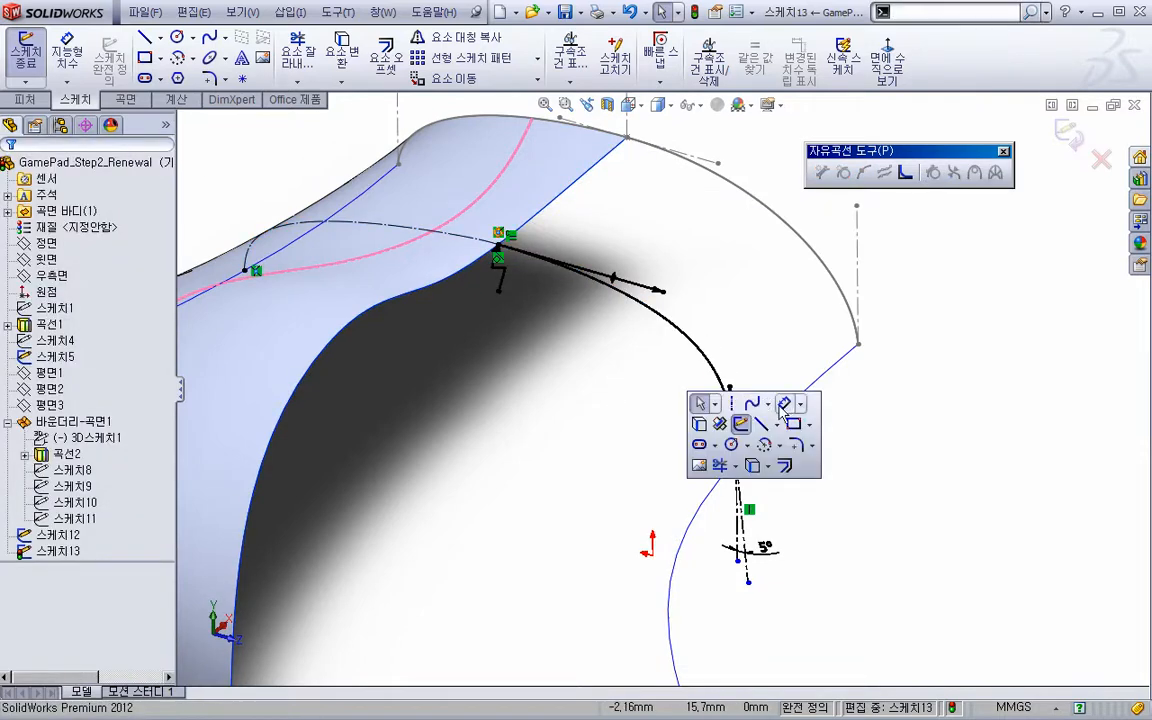
click(785, 403)
click(657, 293)
click(594, 334)
text(2)
key(Return)
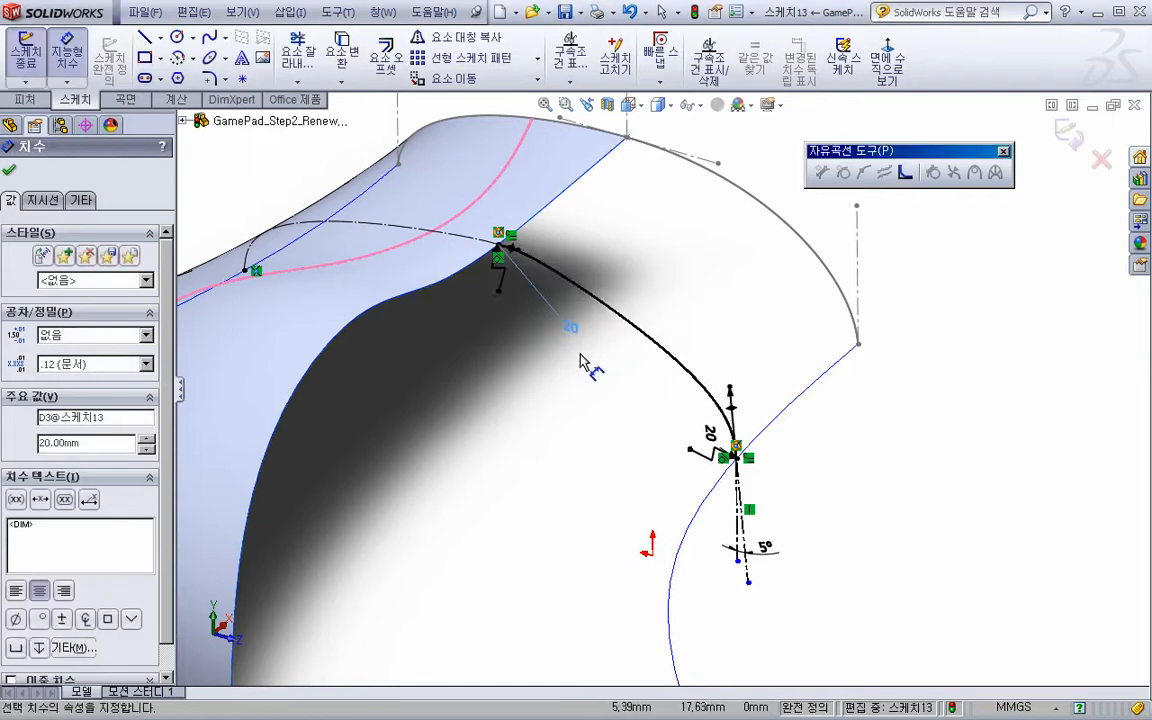
key(Escape)
middle_drag(563, 338, 563, 353)
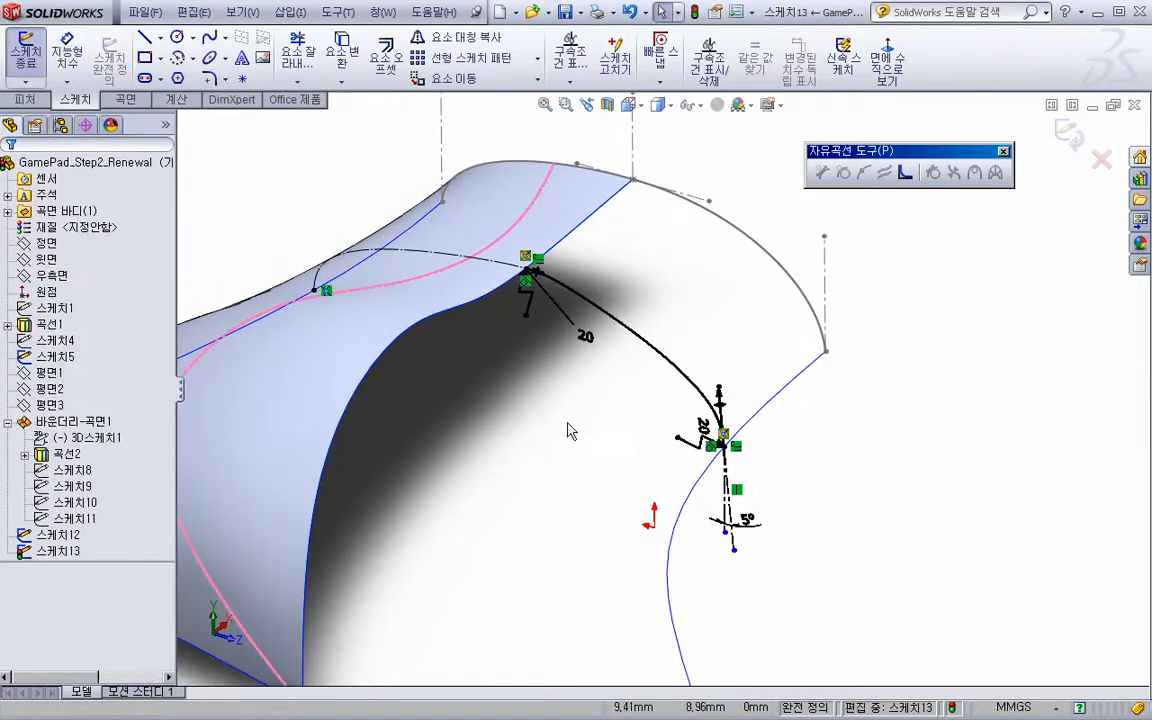
Delete the 20 mm dimension from the spline's upper tangency handle
middle_drag(560, 483, 586, 442)
scroll(533, 251, down, 3)
scroll(533, 251, down, 2)
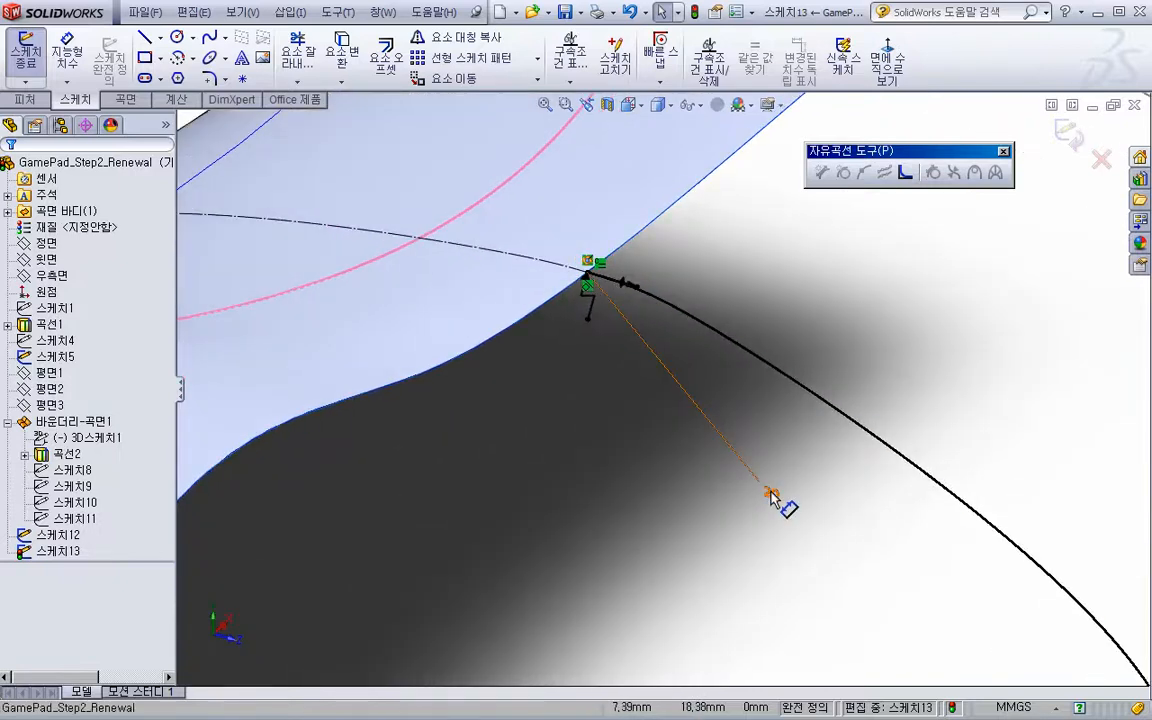
click(771, 493)
key(Delete)
scroll(686, 448, up, 2)
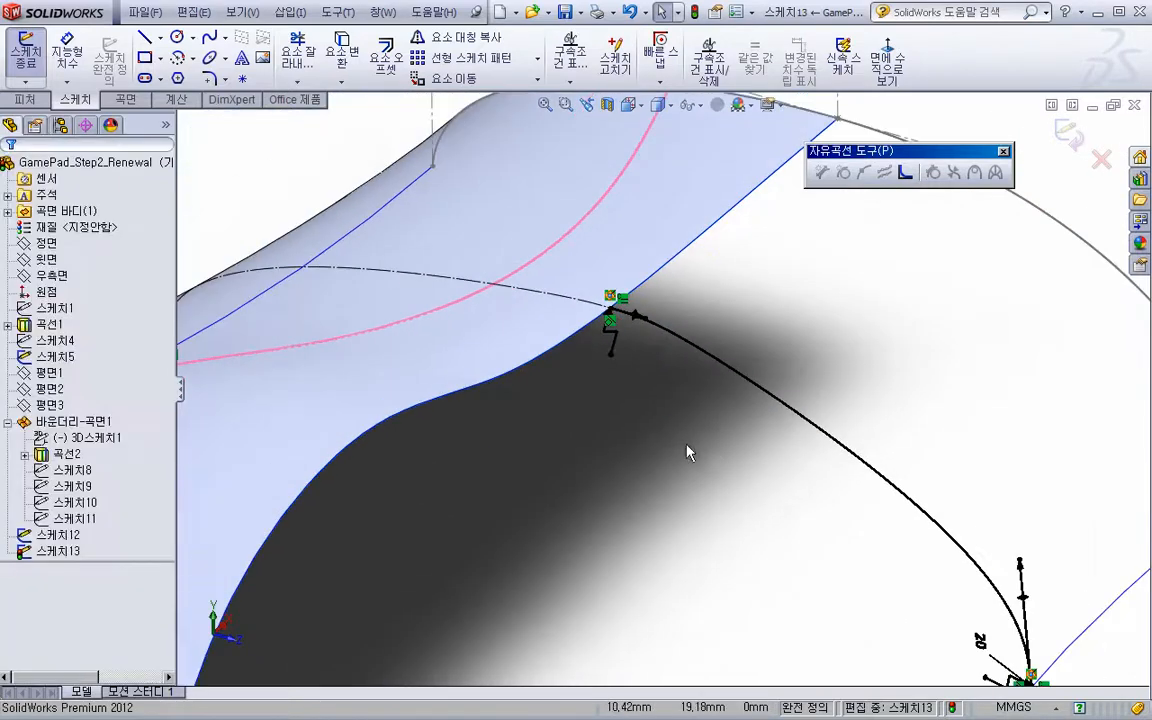
Dimension the spline's upper tangency handle again at the surface edge, accepting a value of 20 mm
click(663, 328)
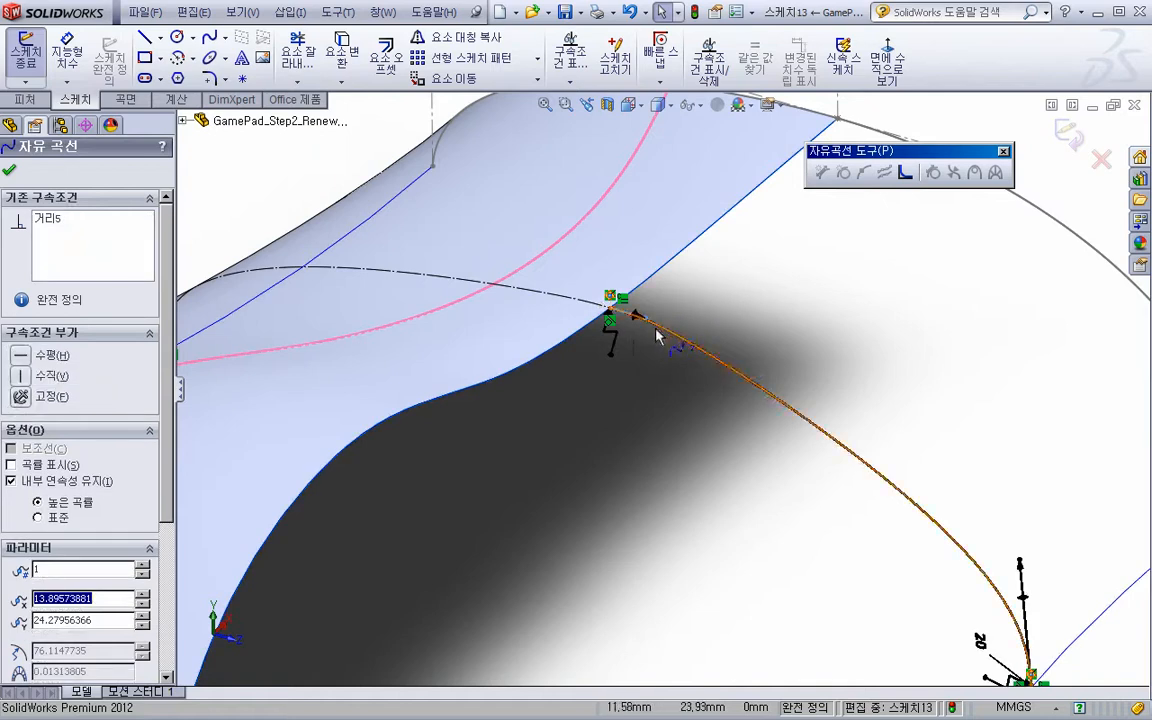
key(Escape)
scroll(658, 336, down, 1)
click(660, 314)
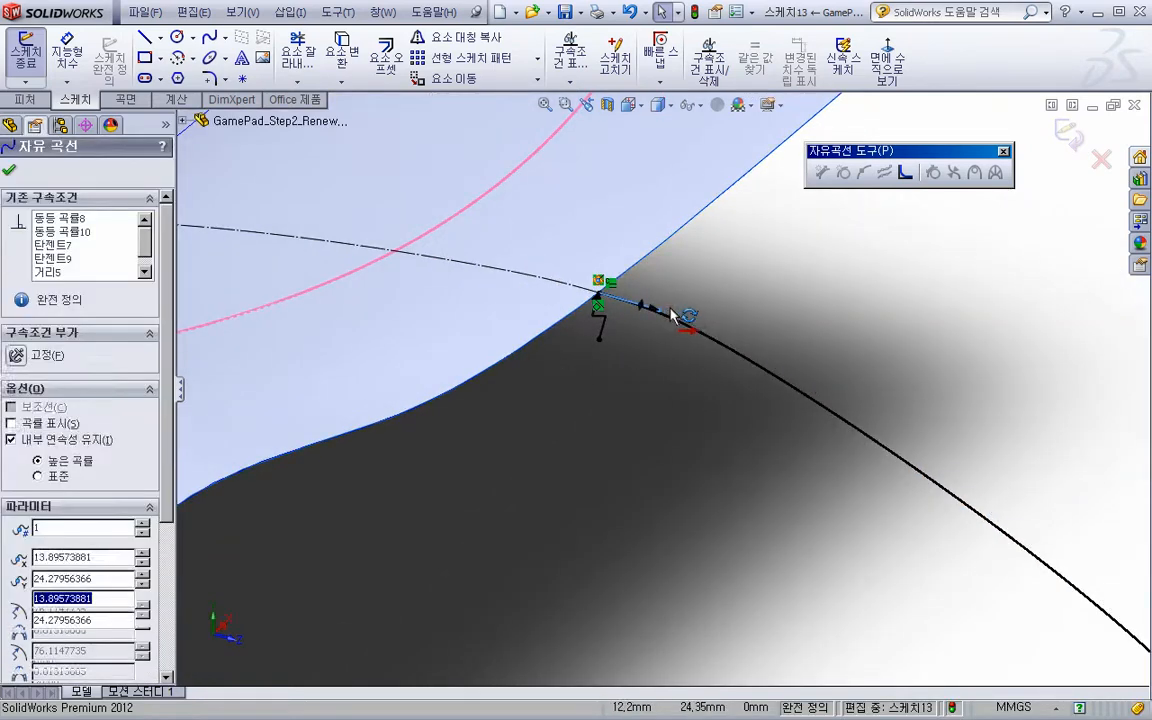
scroll(663, 404, up, 2)
key(Escape)
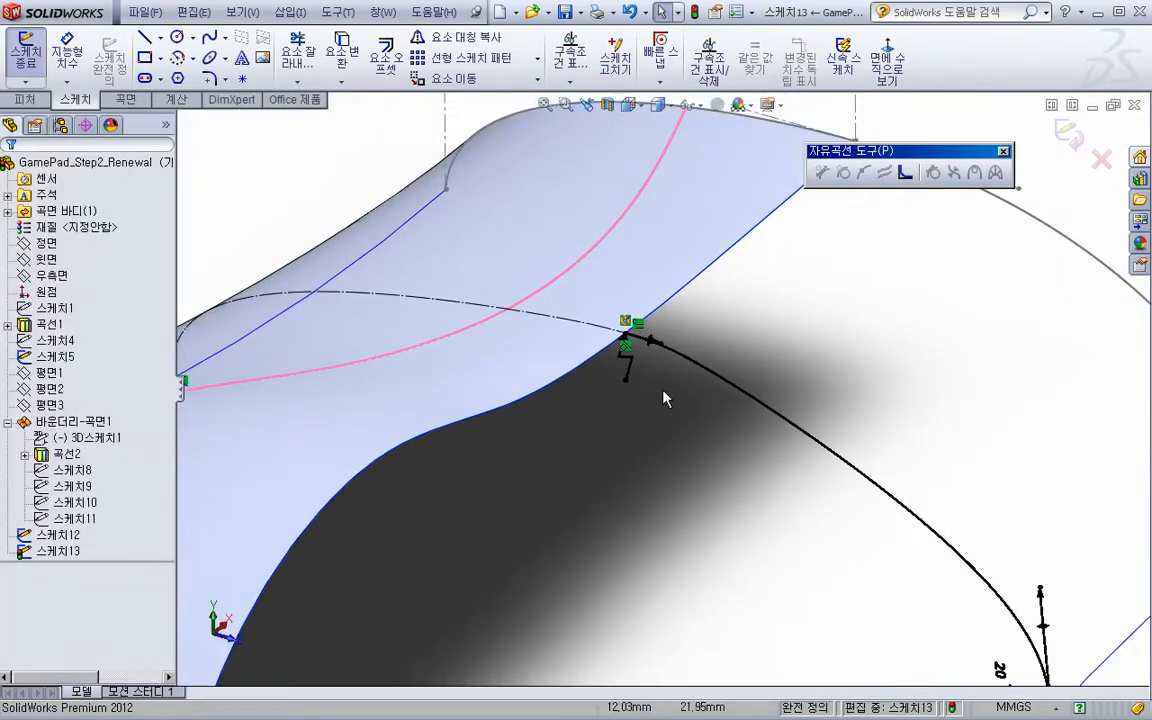
key(s)
click(808, 445)
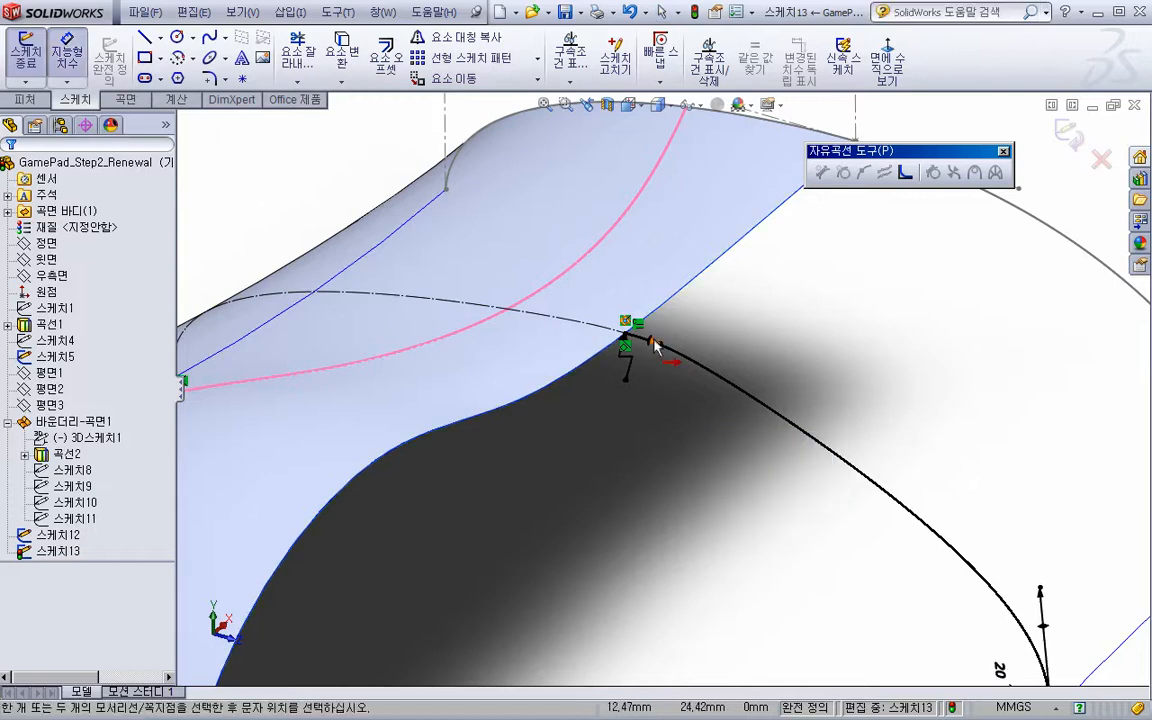
click(653, 341)
click(697, 443)
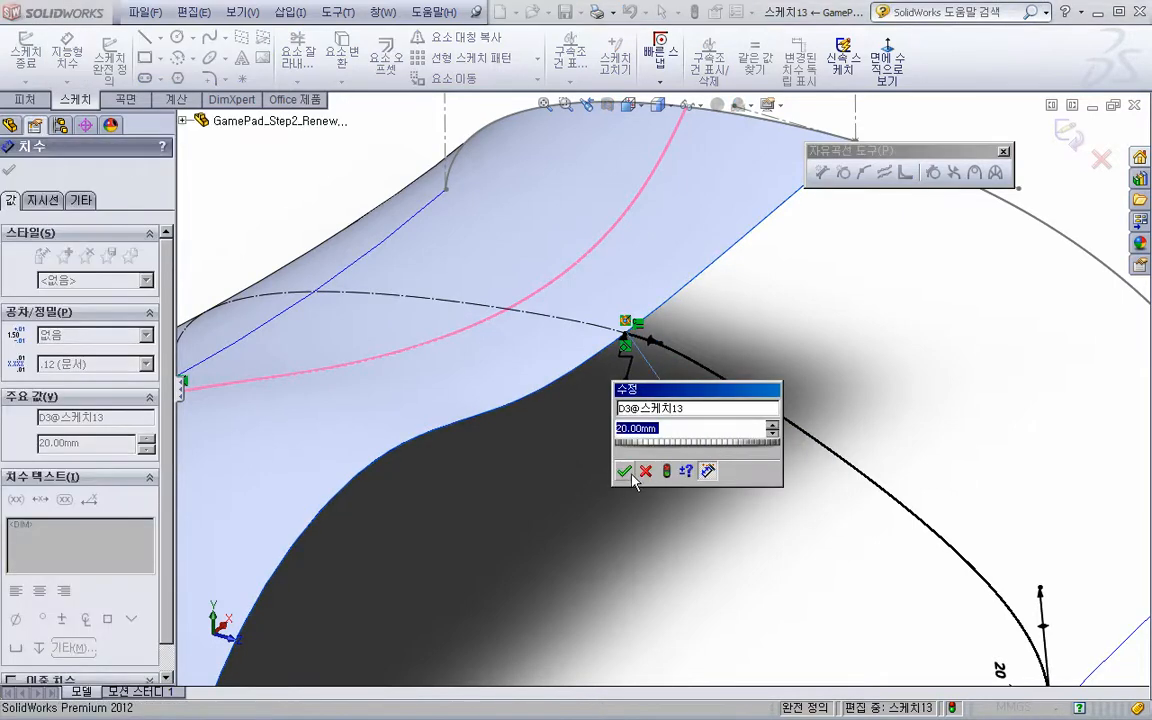
key(Return)
scroll(697, 478, up, 3)
middle_drag(697, 478, 645, 399)
scroll(660, 330, down, 5)
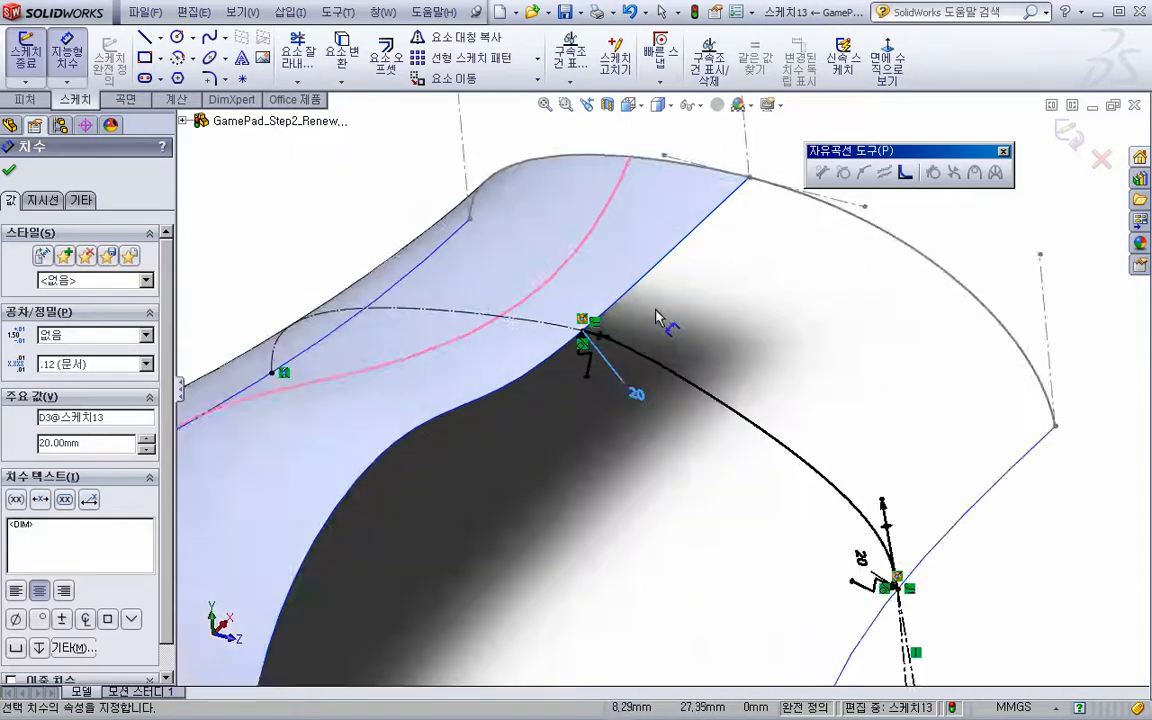
Delete the 20 mm dimensions from both of the spline's tangency handles and stretch the upper handle to about 36 mm
key(Escape)
click(630, 475)
key(Delete)
scroll(690, 492, up, 4)
click(835, 567)
key(Escape)
drag(624, 383, 672, 397)
Dimension the tangency handle at the spline's upper end and set it to 30 mm
click(683, 480)
key(s)
click(712, 503)
click(672, 397)
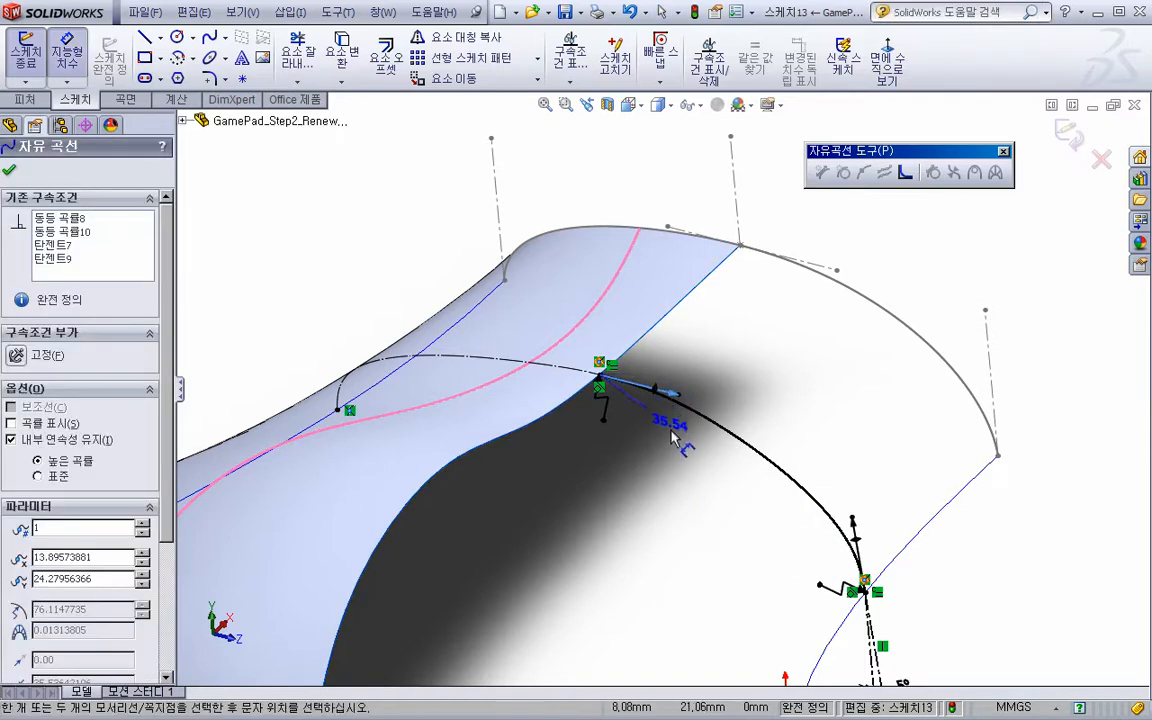
click(680, 442)
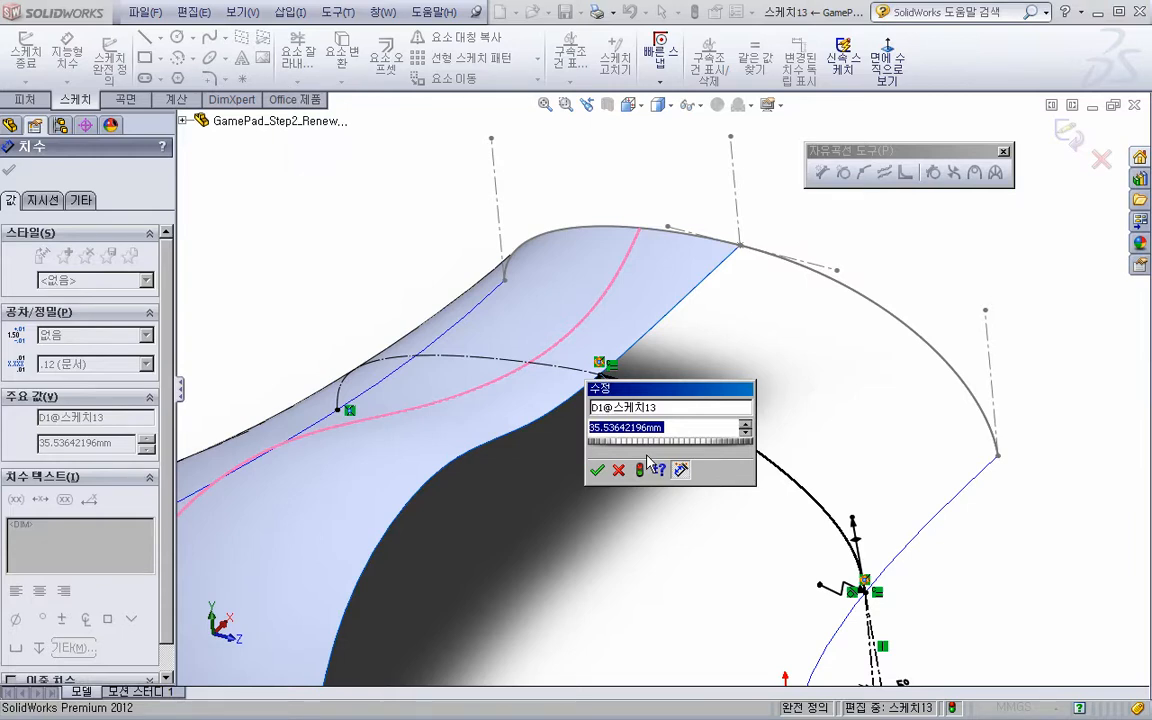
text(30)
key(Return)
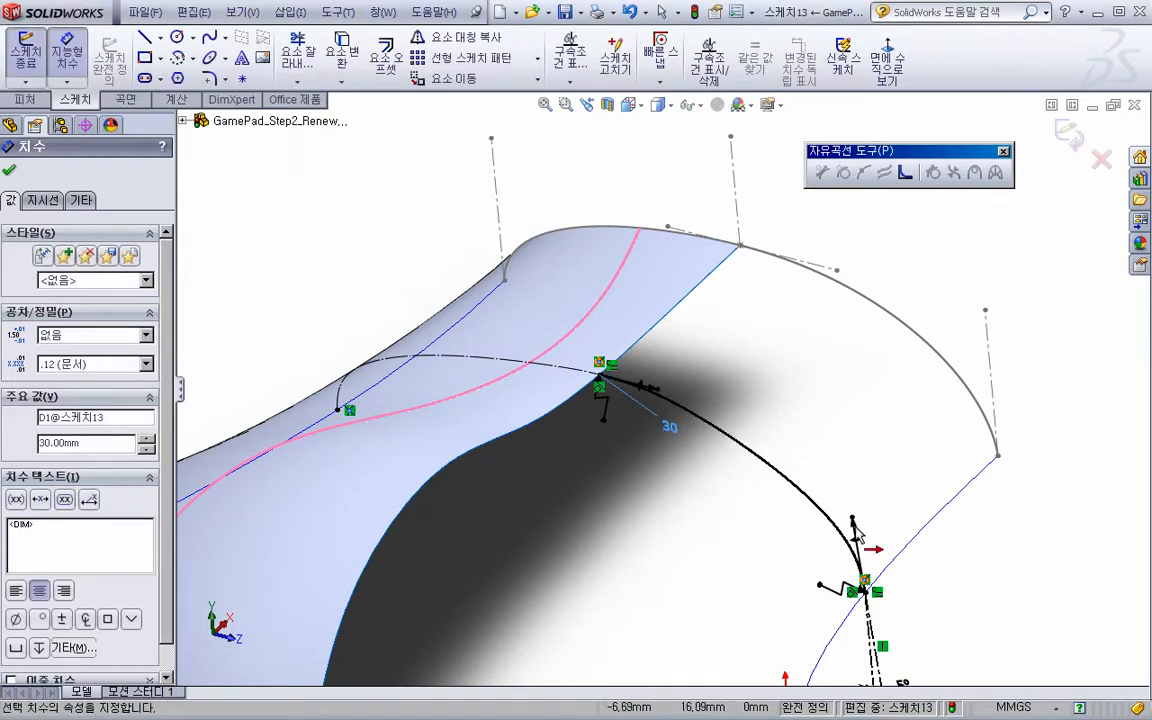
Dimension the tangency handle at the spline's lower end at 20 mm and exit the section sketch
click(855, 528)
click(823, 558)
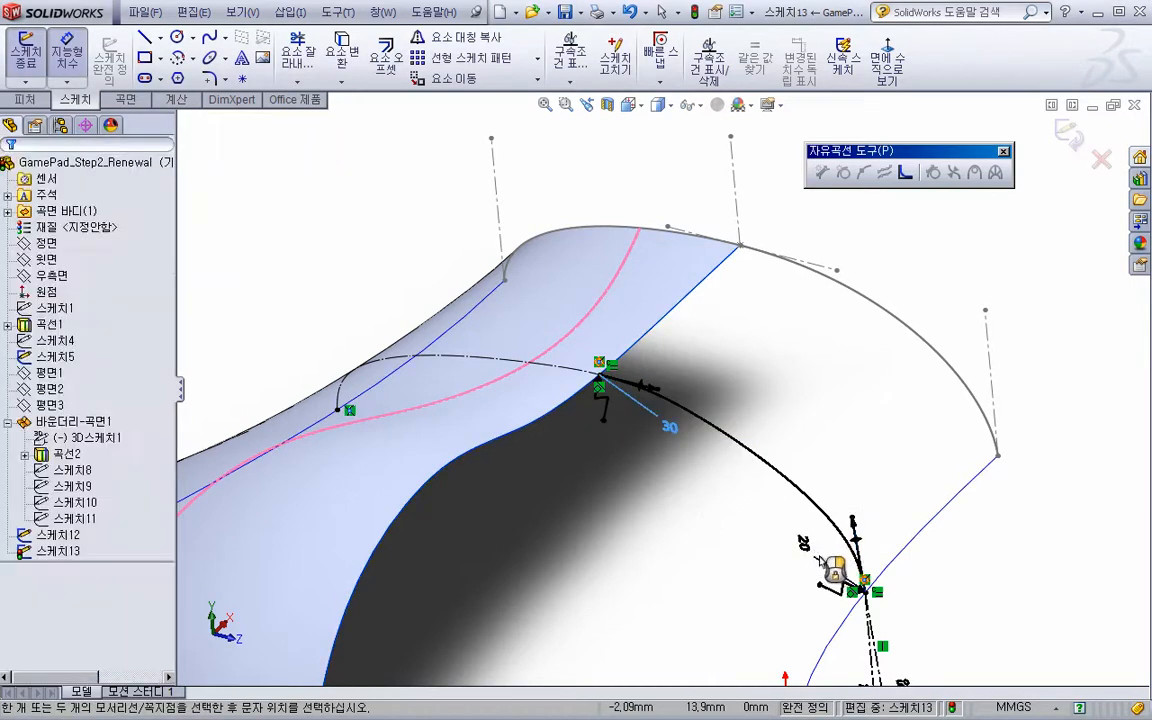
click(752, 583)
click(724, 583)
scroll(744, 549, up, 2)
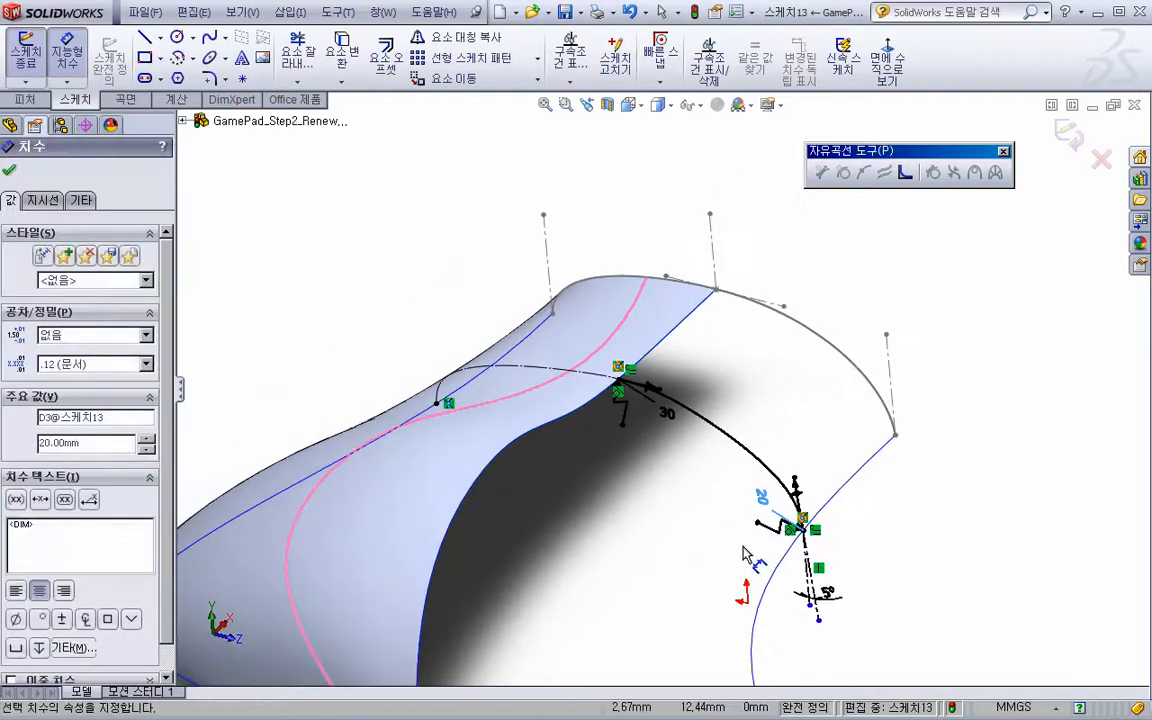
mouse_move(700, 555)
ctrl+middle_down()
mouse_move(694, 489)
mouse_move(667, 435)
mouse_move(685, 415)
mouse_move(636, 438)
mouse_move(645, 425)
mouse_move(635, 476)
ctrl+middle_up()
scroll(682, 486, up, 2)
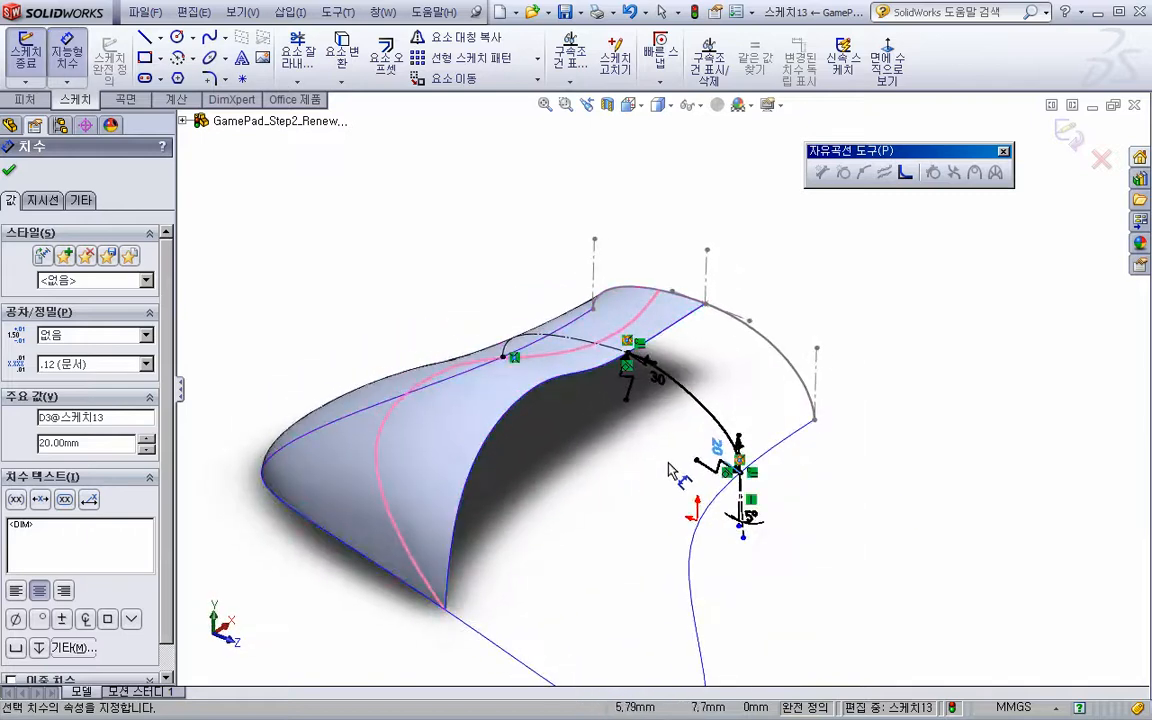
click(1062, 140)
Start a new sketch on the plane 평면2
mouse_move(650, 470)
middle_down()
mouse_move(630, 487)
mouse_move(734, 593)
mouse_move(697, 525)
mouse_move(712, 496)
mouse_move(553, 477)
middle_up()
click(52, 389)
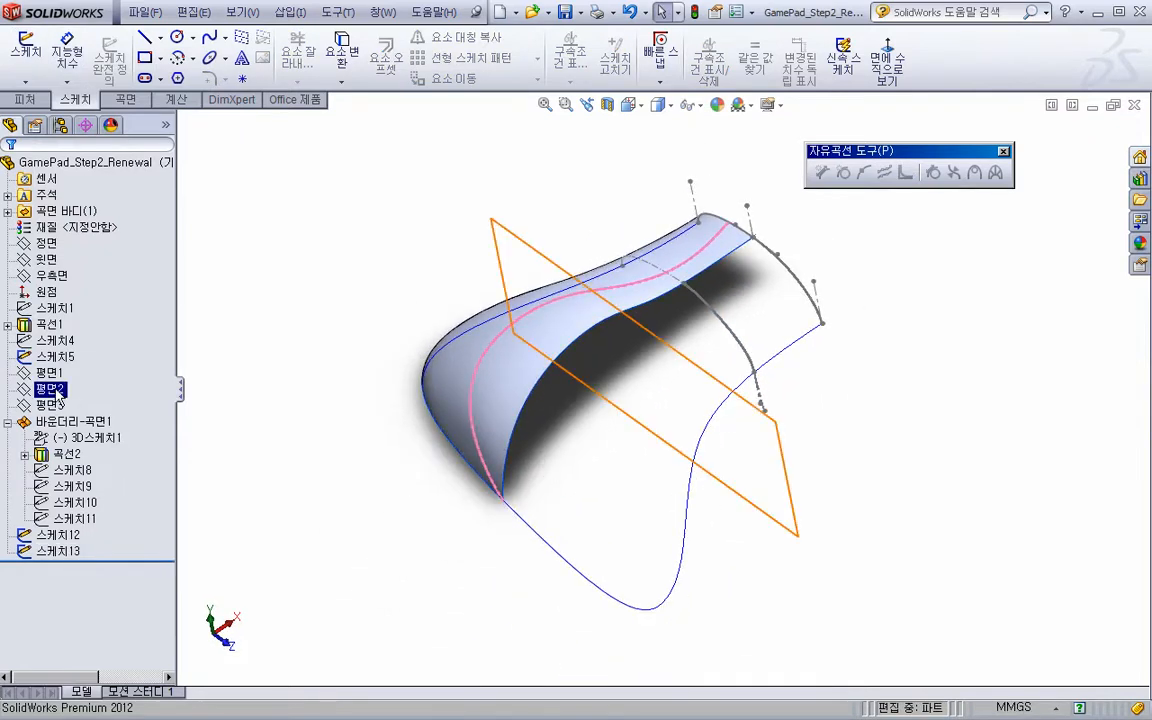
right_click(59, 391)
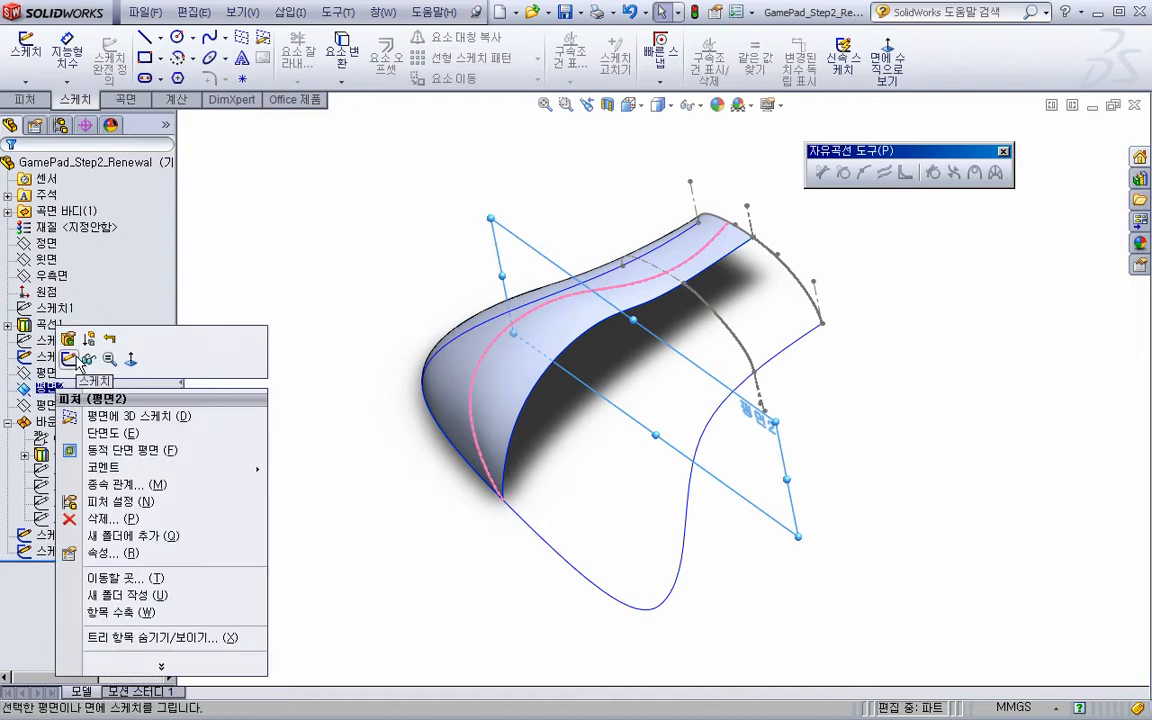
click(68, 359)
middle_drag(595, 530, 761, 545)
click(776, 591)
key(s)
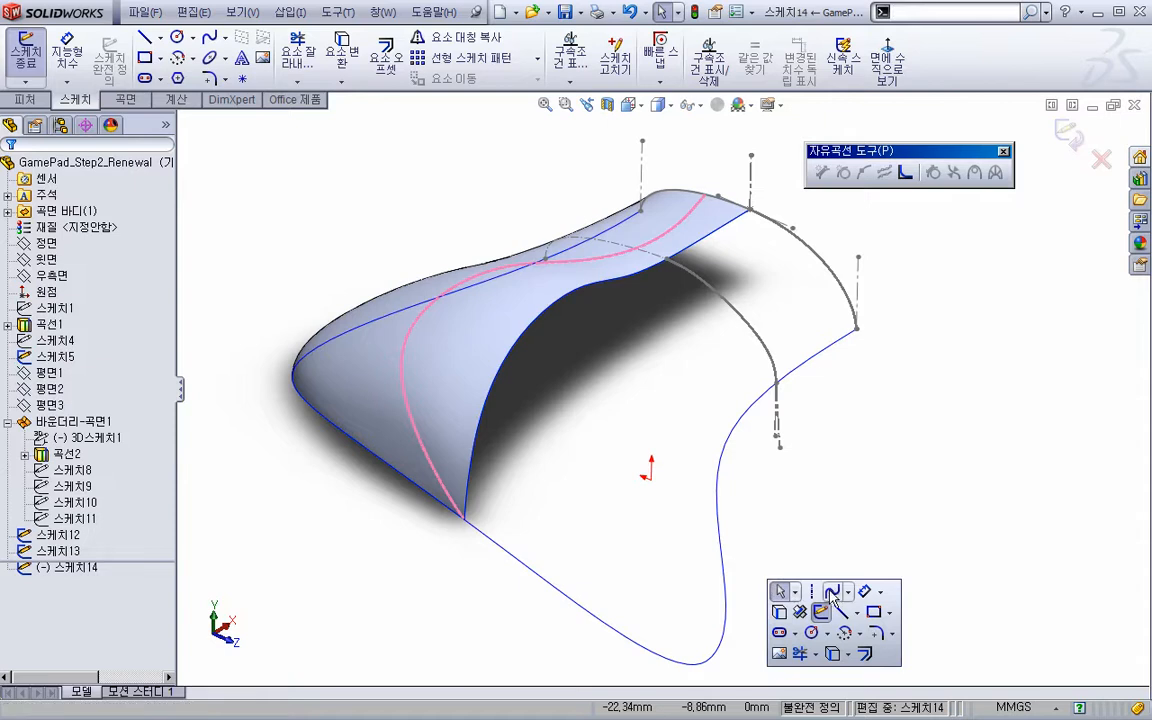
click(831, 591)
click(577, 314)
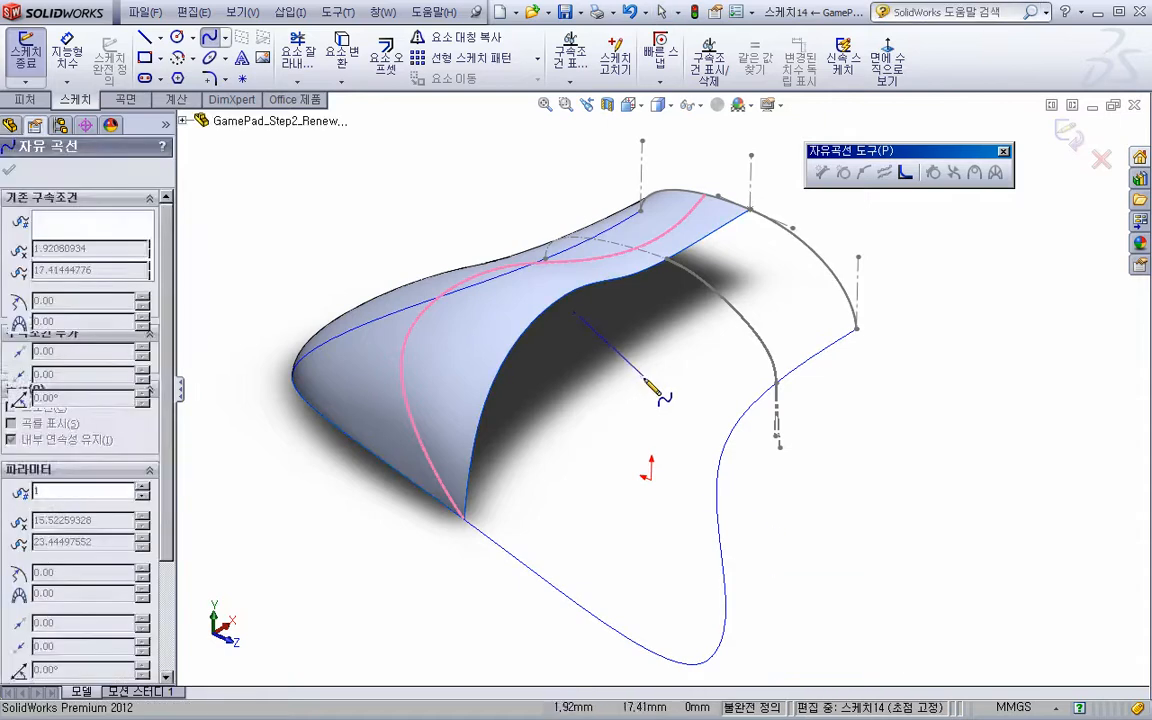
key(Escape)
Create the intersection curve between the gamepad surface and the sketch plane, and turn it into construction geometry
middle_drag(631, 379, 624, 394)
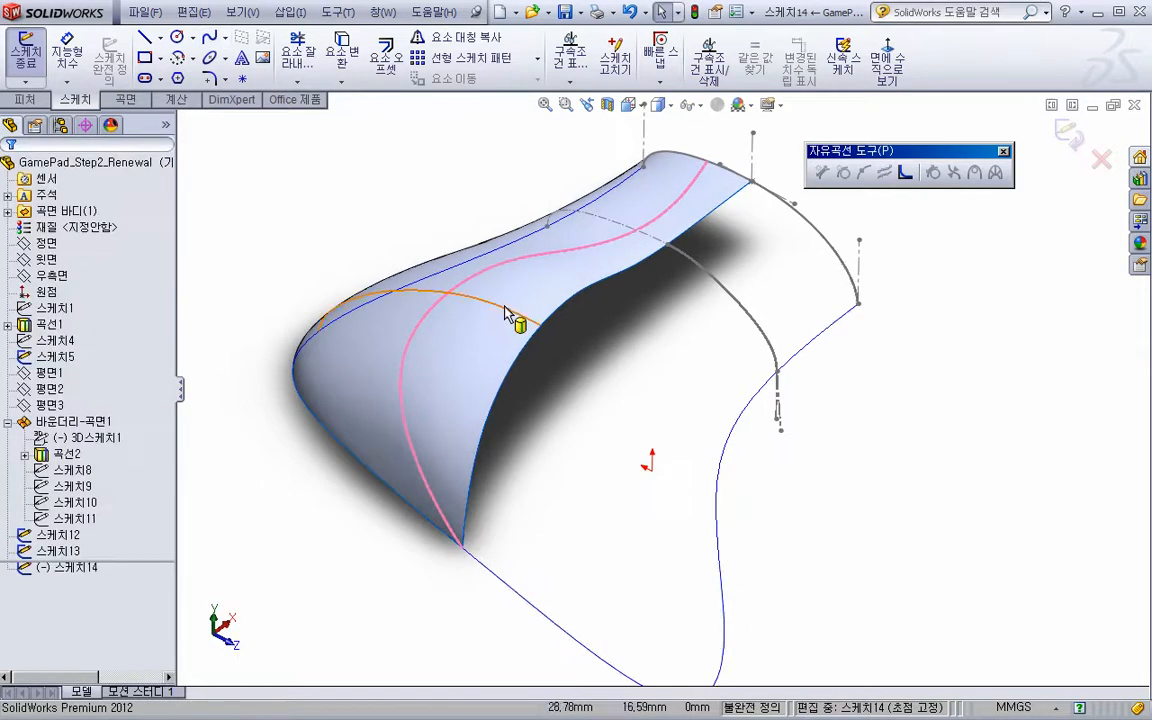
click(551, 307)
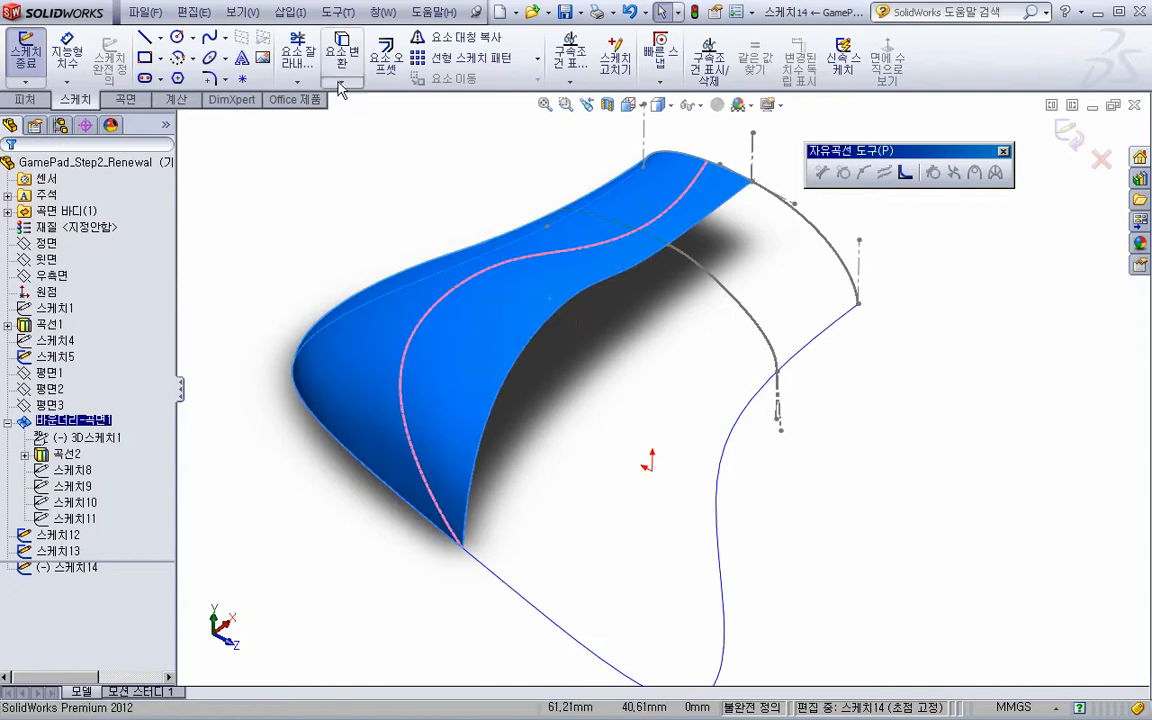
click(340, 83)
click(362, 110)
click(566, 283)
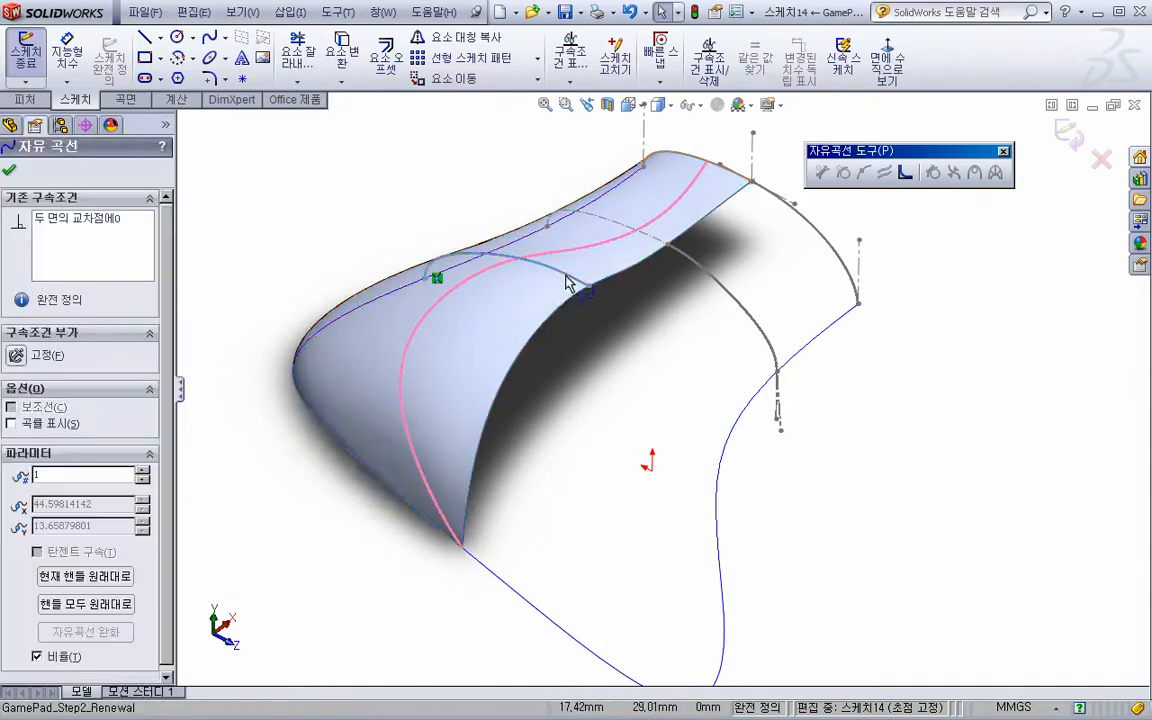
click(591, 483)
Draw a two-point spline from the construction curve's end at the surface edge down to the lower guide curve
scroll(708, 372, down, 1)
key(s)
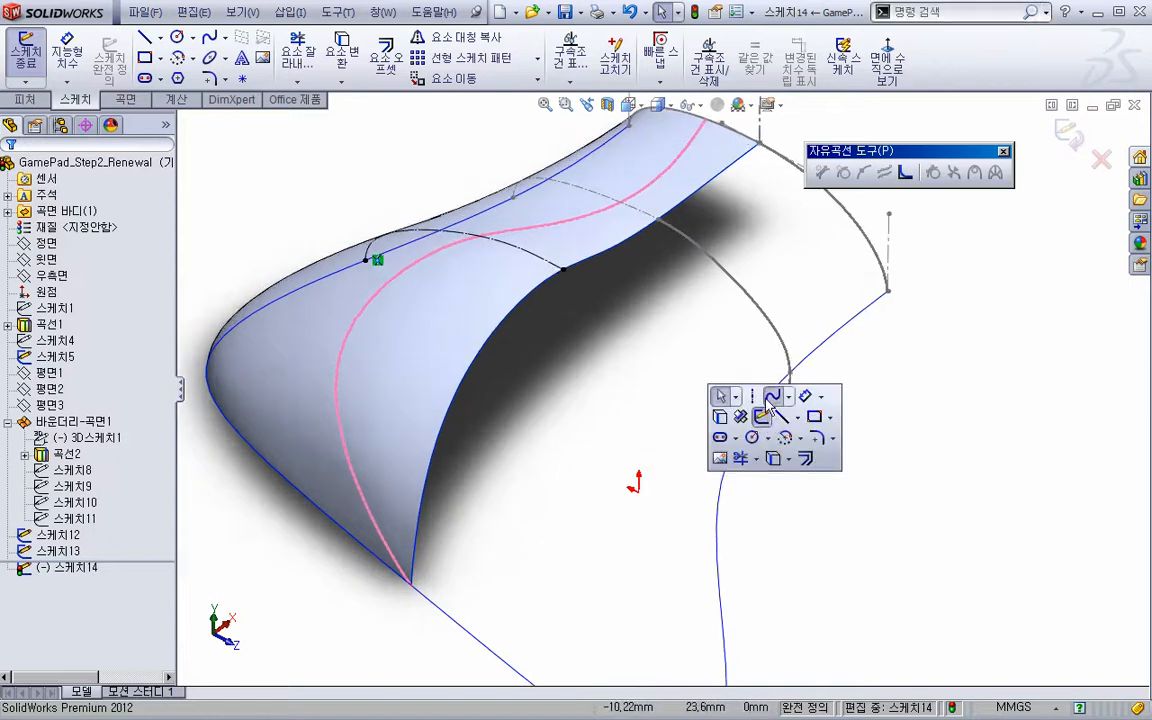
click(775, 398)
click(563, 270)
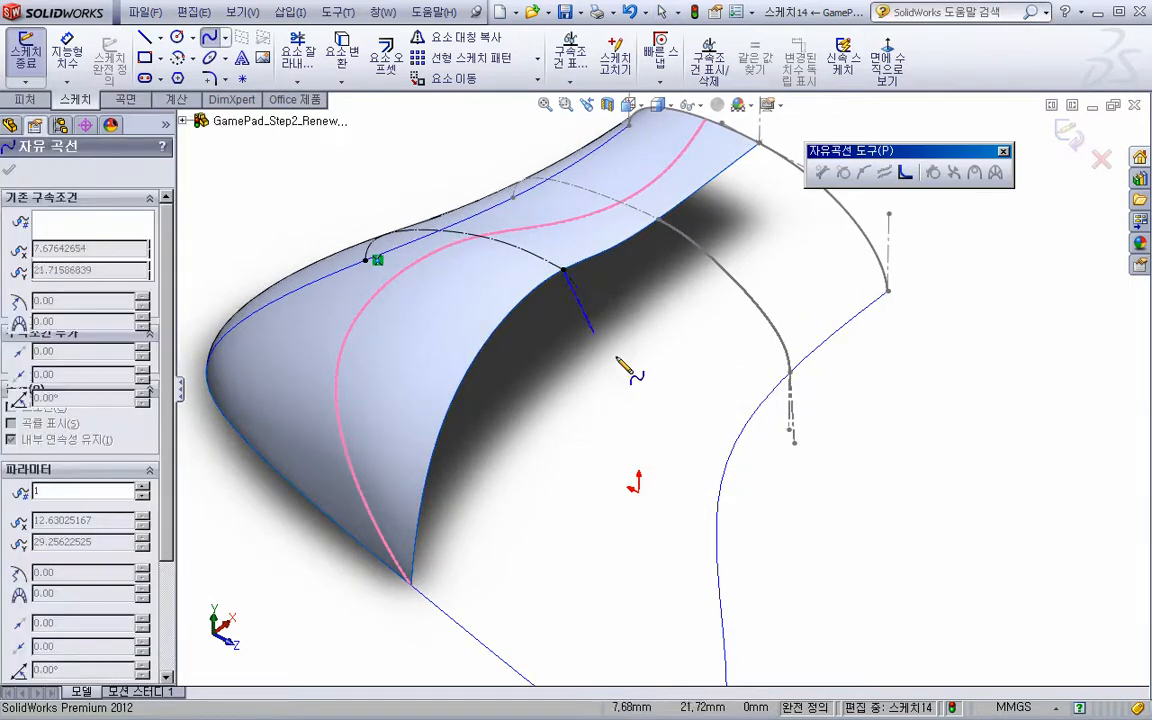
click(722, 482)
key(Escape)
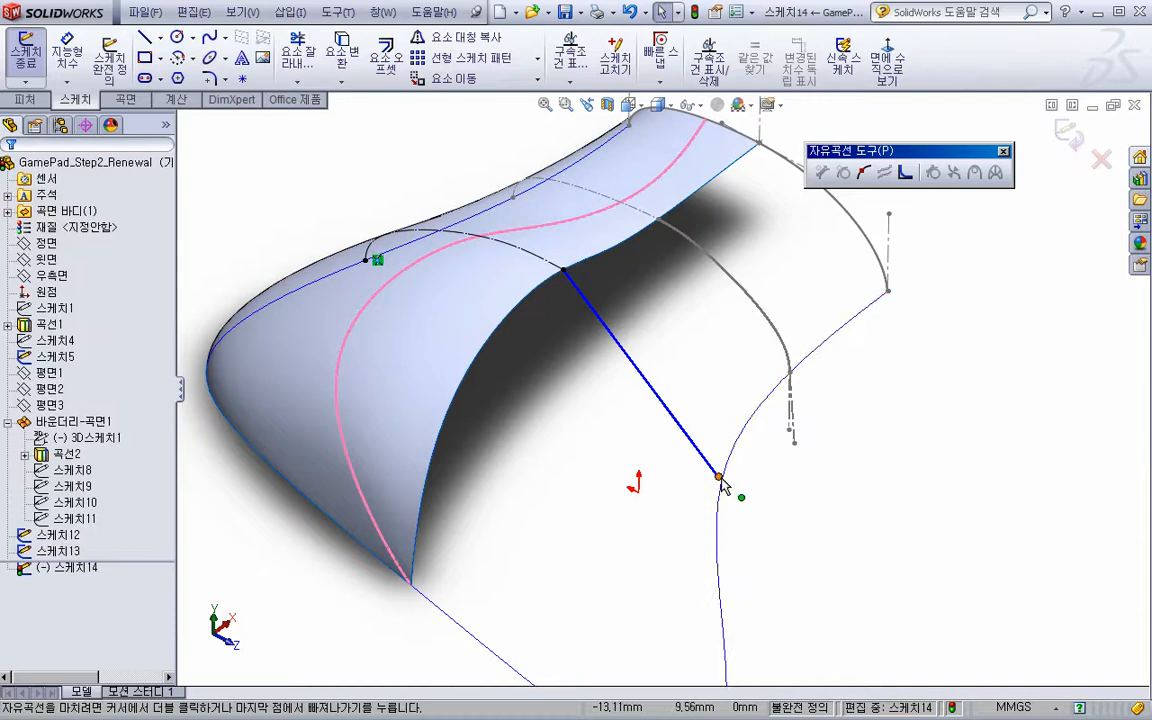
Add a pierce relation between the new spline's lower endpoint and the lower guide curve
click(719, 478)
ctrl+click(724, 549)
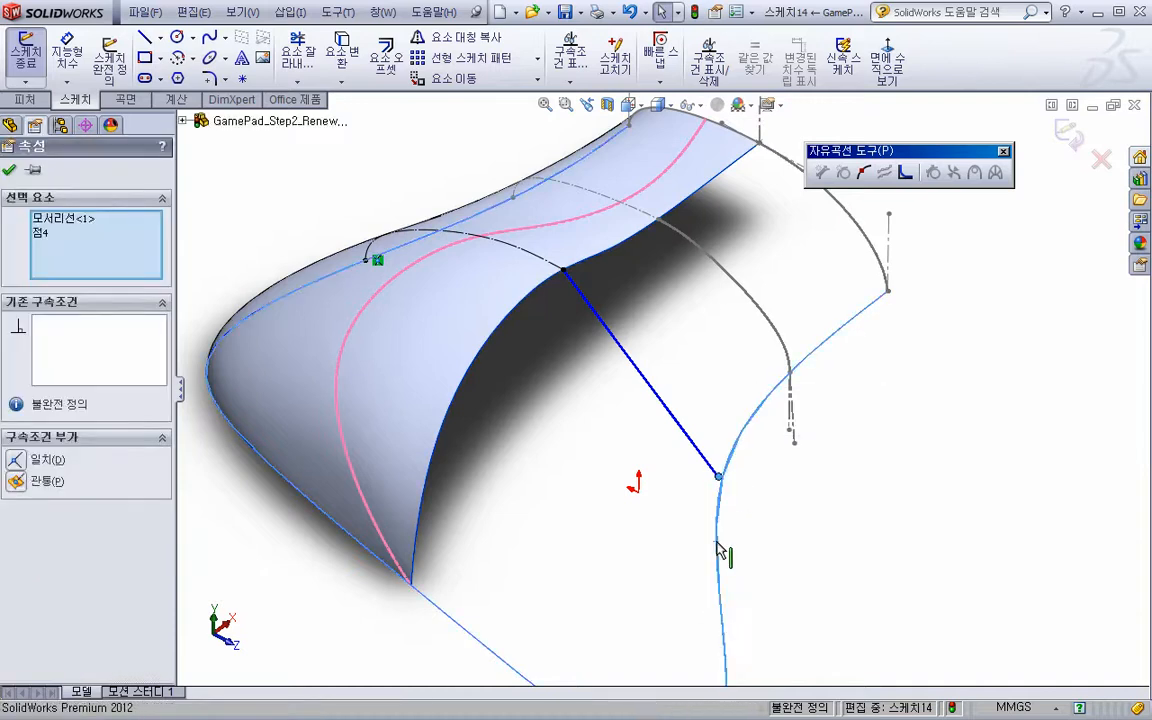
click(780, 470)
scroll(745, 505, up, 1)
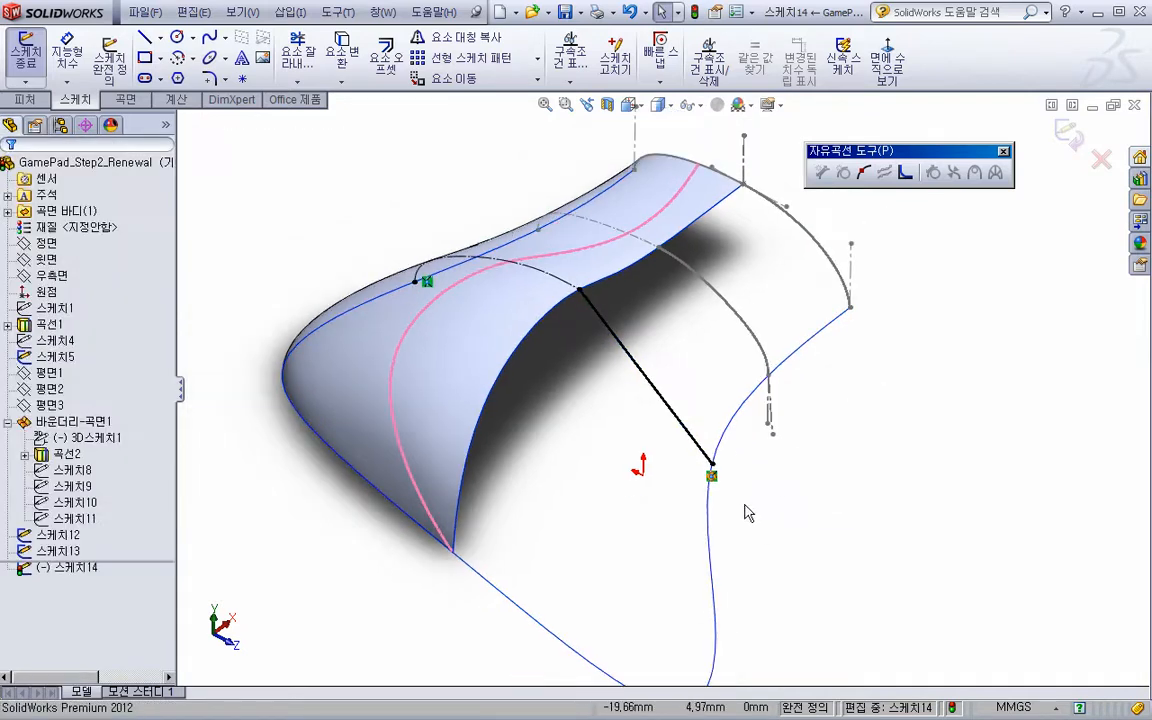
Add an equal curvature relation between the new spline and the construction curve running across the surface
scroll(530, 250, down, 2)
click(587, 313)
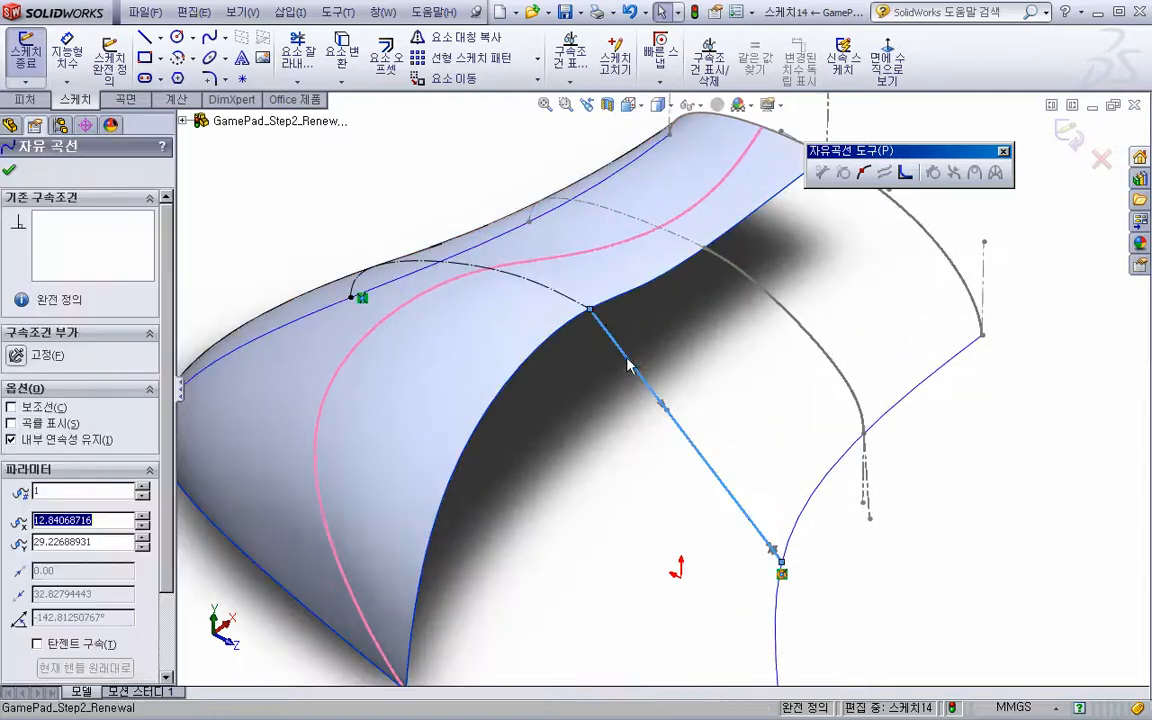
ctrl+click(521, 274)
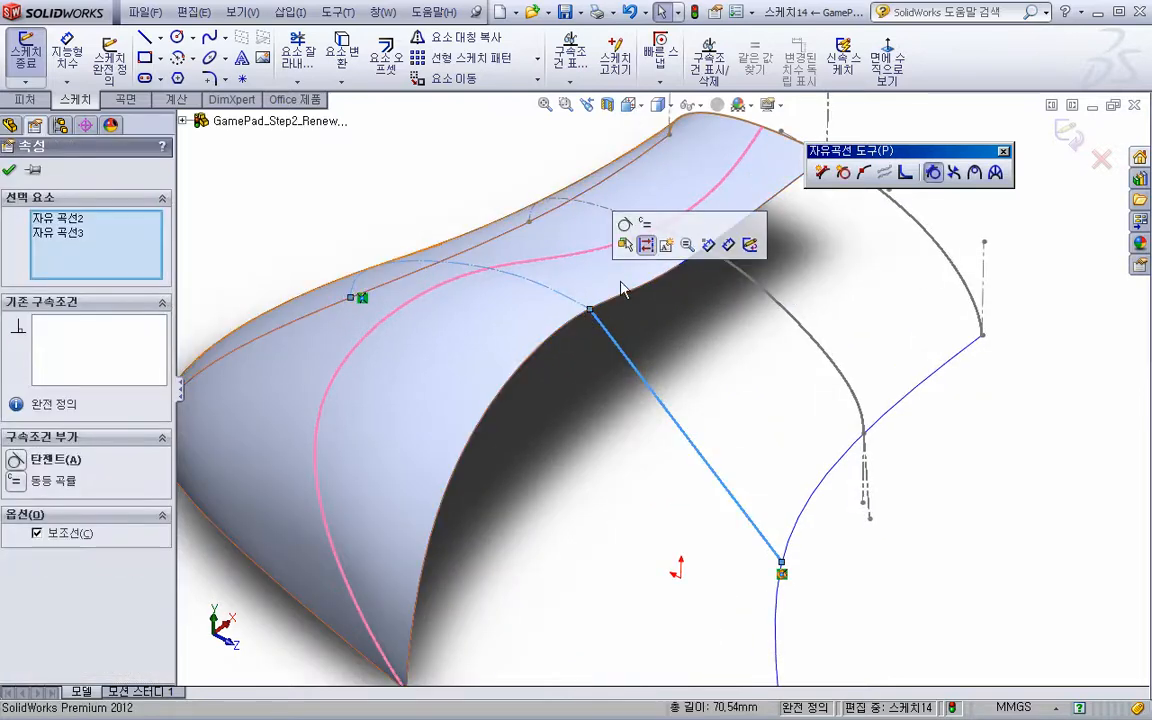
click(648, 232)
key(Escape)
Dimension the upper tangency handle of the spline on 평면2 and set it to 30 mm
key(s)
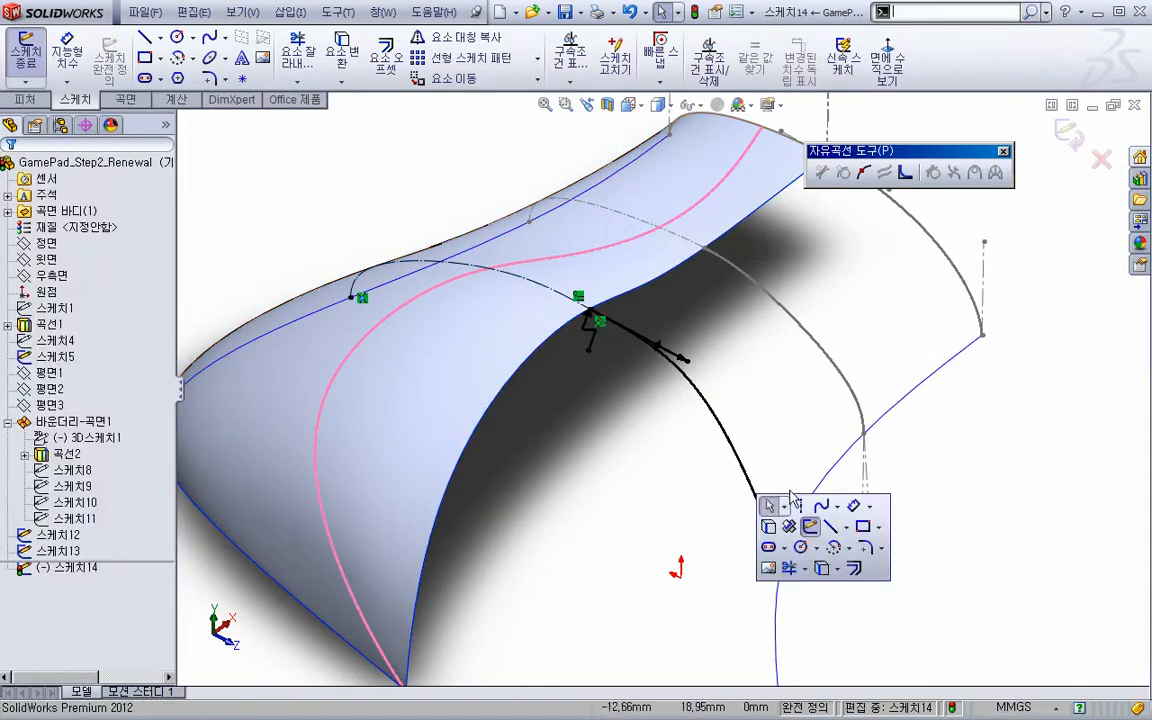
click(851, 508)
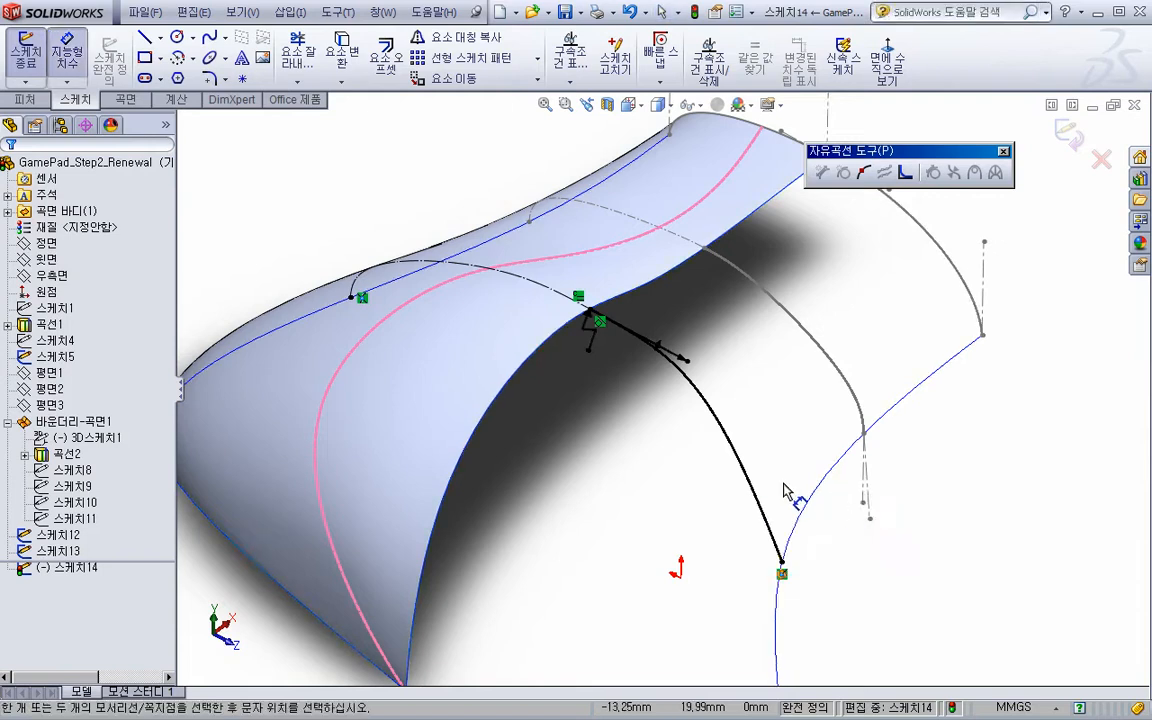
click(697, 375)
click(672, 392)
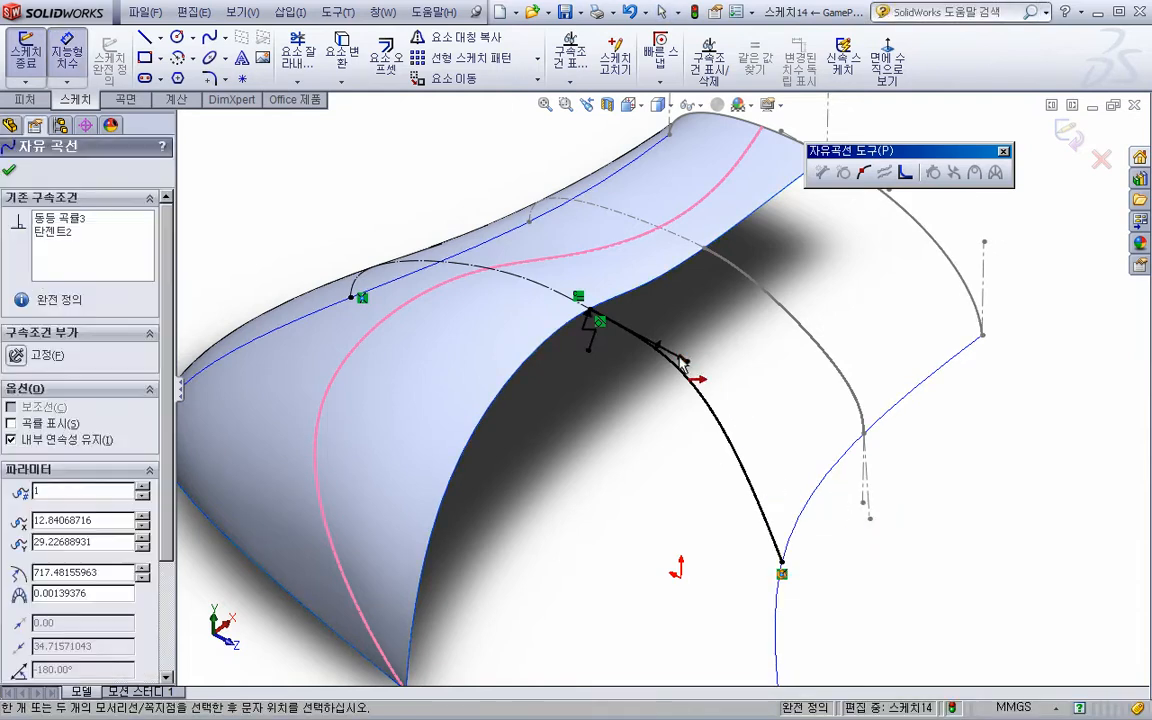
text(30)
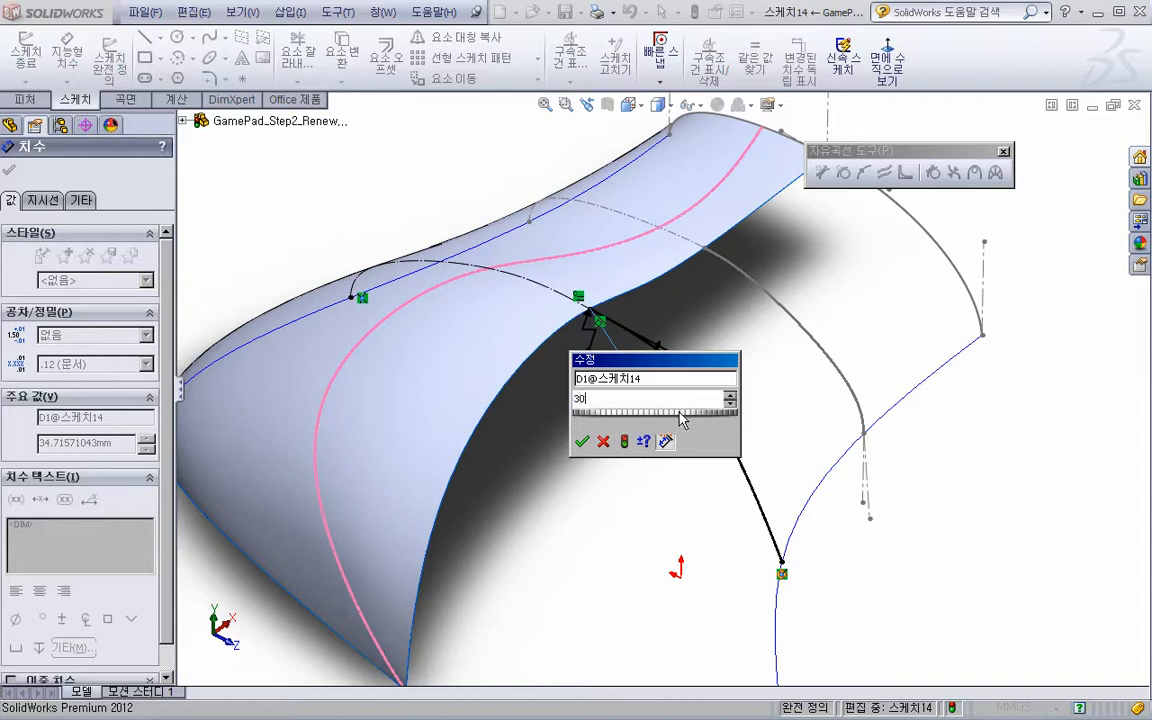
key(Return)
ctrl+middle_drag(683, 423, 607, 368)
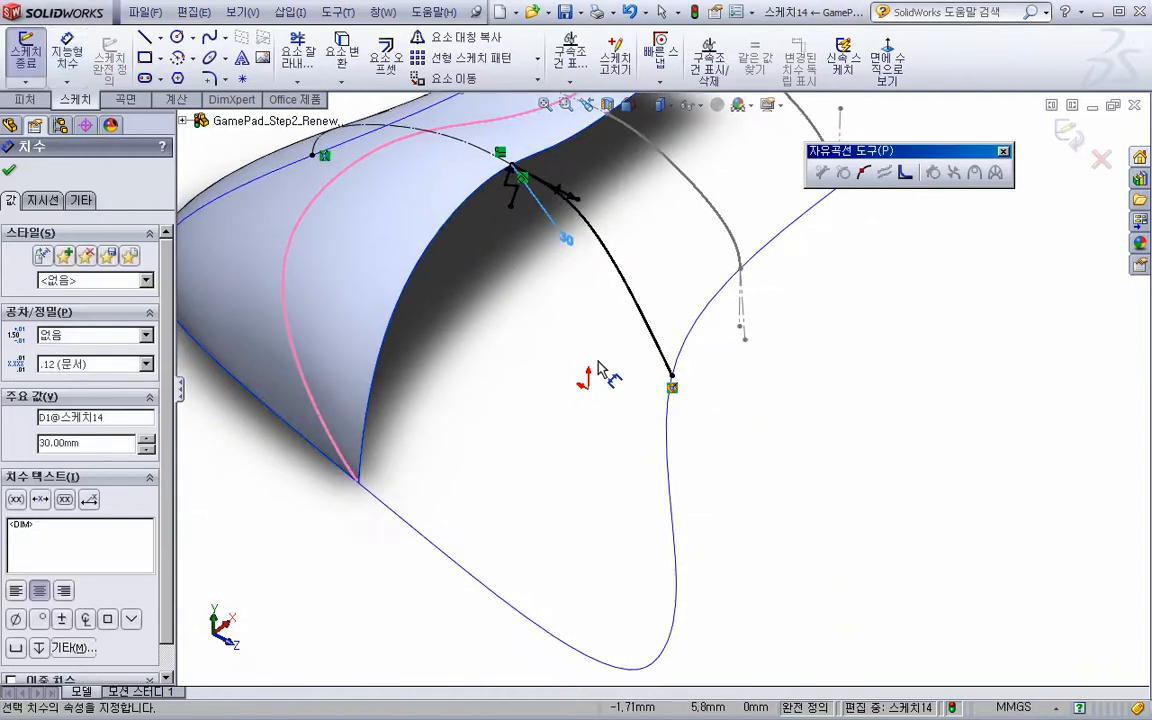
Draw a vertical construction line downward from the spline's lower endpoint on the guide curve
key(Escape)
key(s)
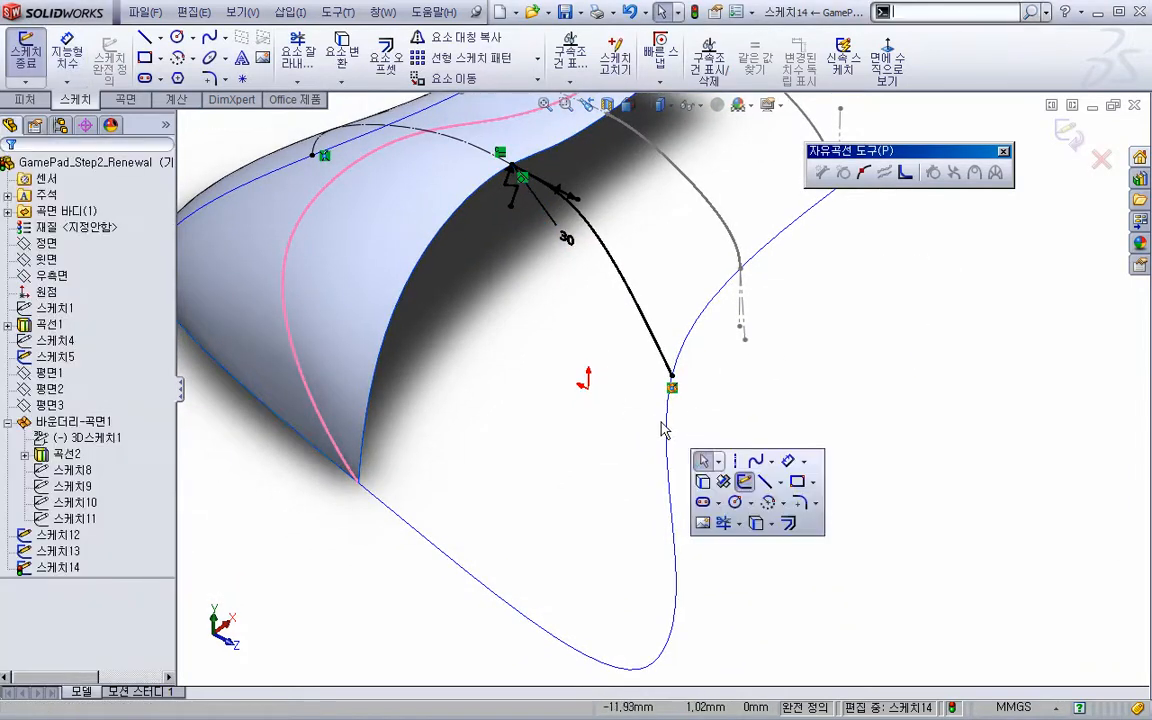
click(743, 480)
scroll(672, 387, down, 2)
click(667, 381)
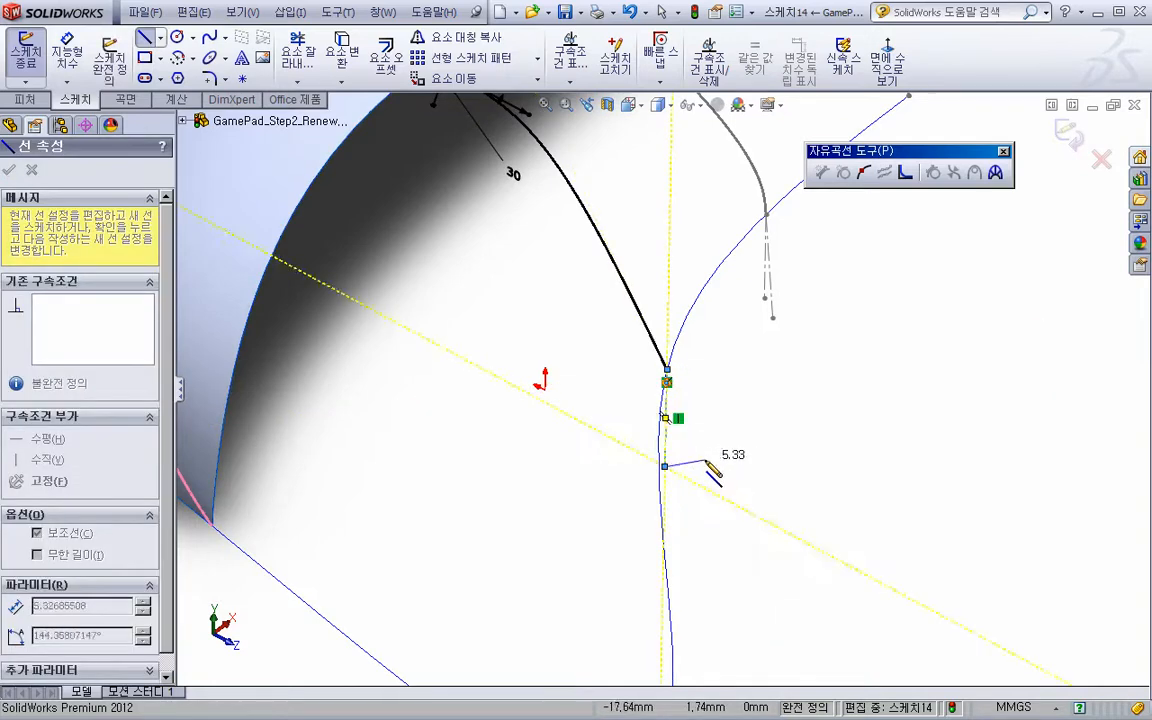
click(665, 464)
key(Escape)
Draw a second construction line from the spline's lower endpoint, slanting outward about 45 degrees from the vertical one
key(s)
click(817, 519)
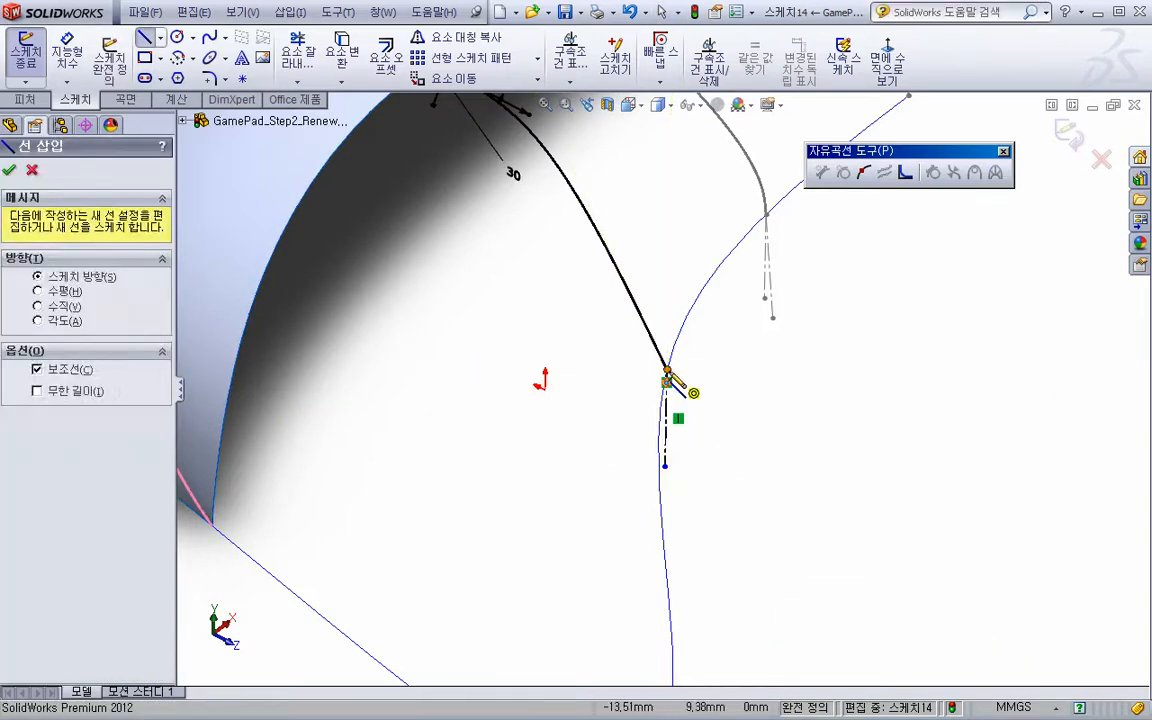
click(667, 381)
click(737, 480)
key(Escape)
Dimension the angle between the slanted and vertical construction lines and set it to 5 degrees
key(s)
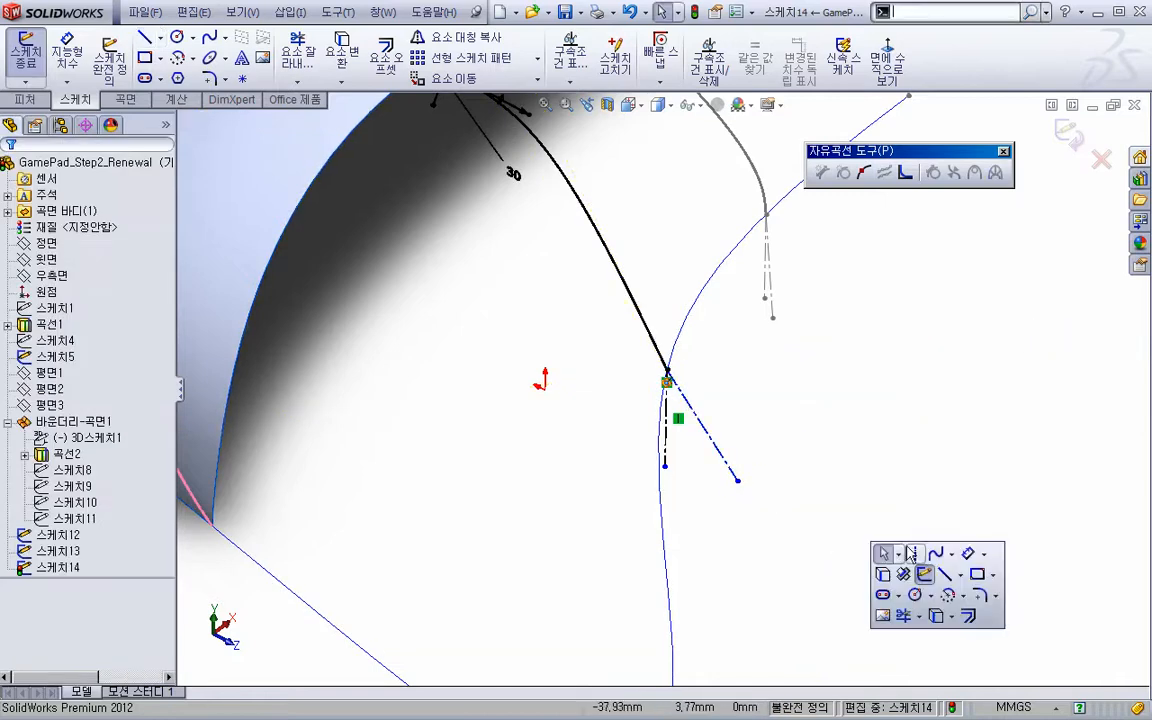
click(967, 553)
click(729, 470)
click(668, 445)
click(712, 493)
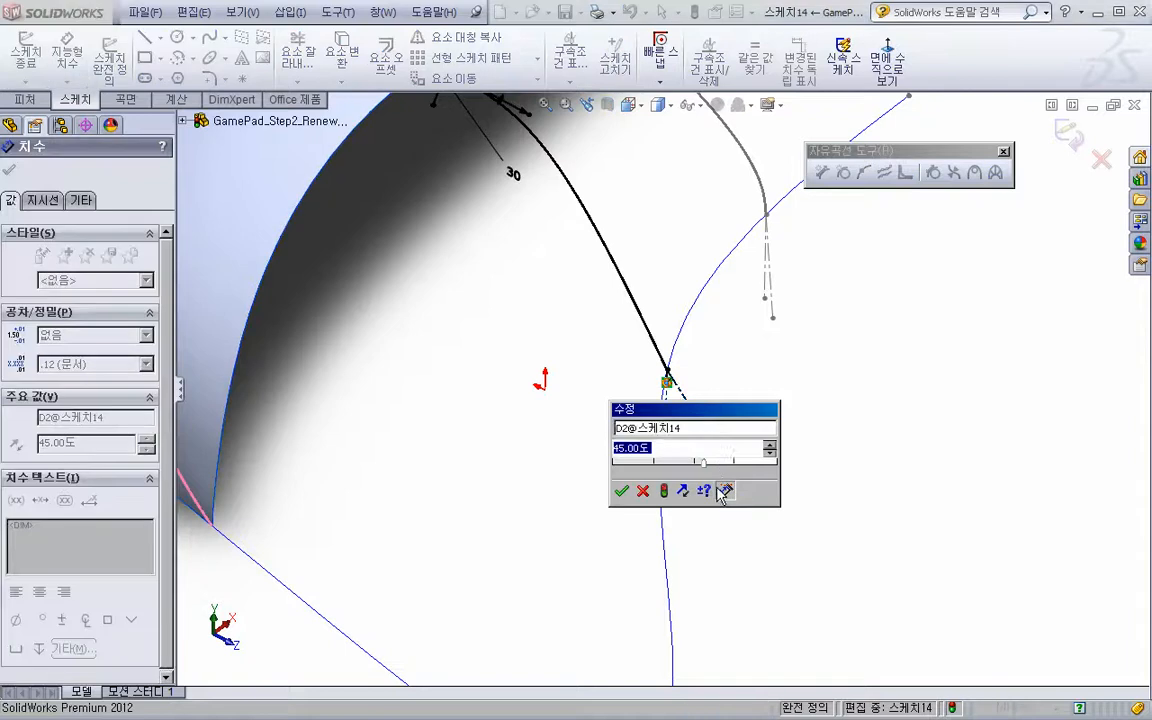
text(5)
key(Return)
key(Escape)
Add an equal curvature relation between the spline's lower end and the 5-degree construction line
scroll(686, 483, up, 3)
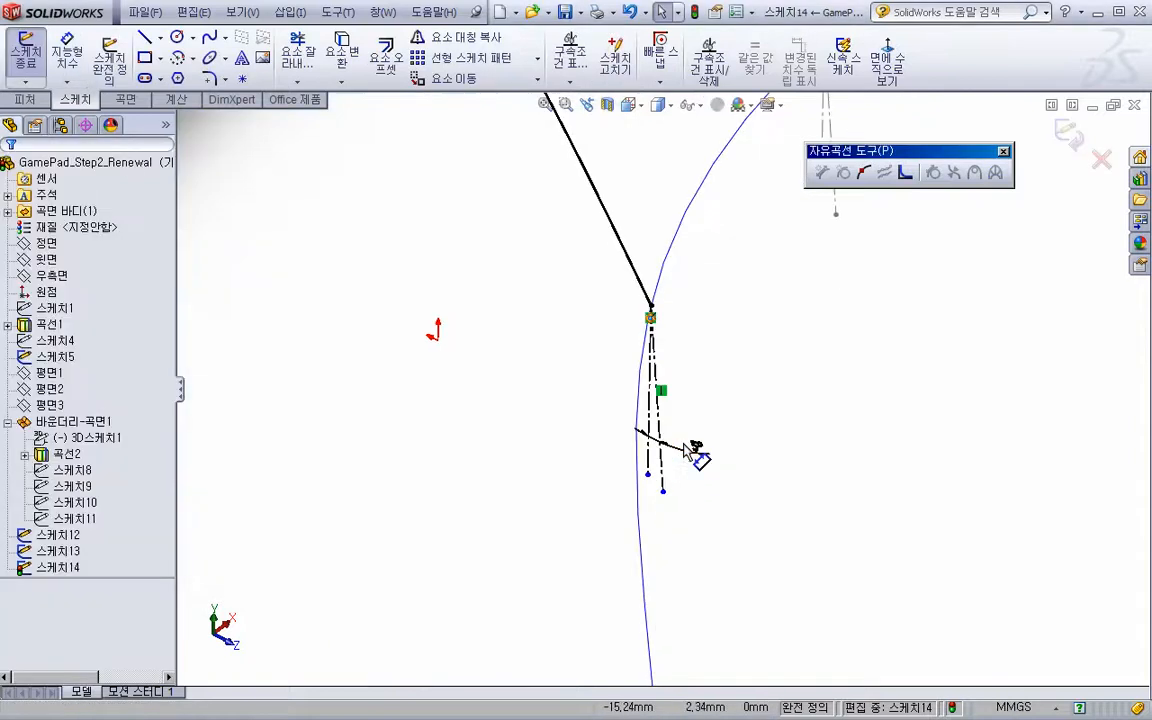
click(654, 380)
ctrl+click(630, 270)
click(720, 192)
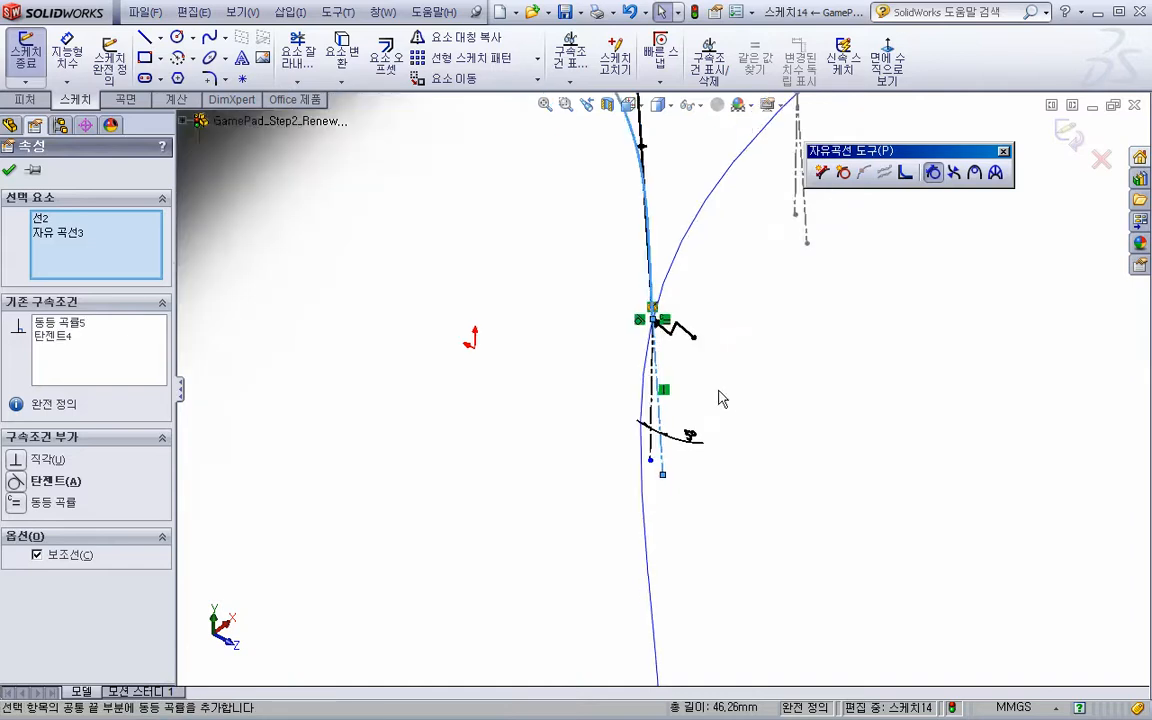
scroll(723, 399, down, 3)
click(733, 419)
Dimension the handle at the spline's lower end and set it to 20 mm
key(s)
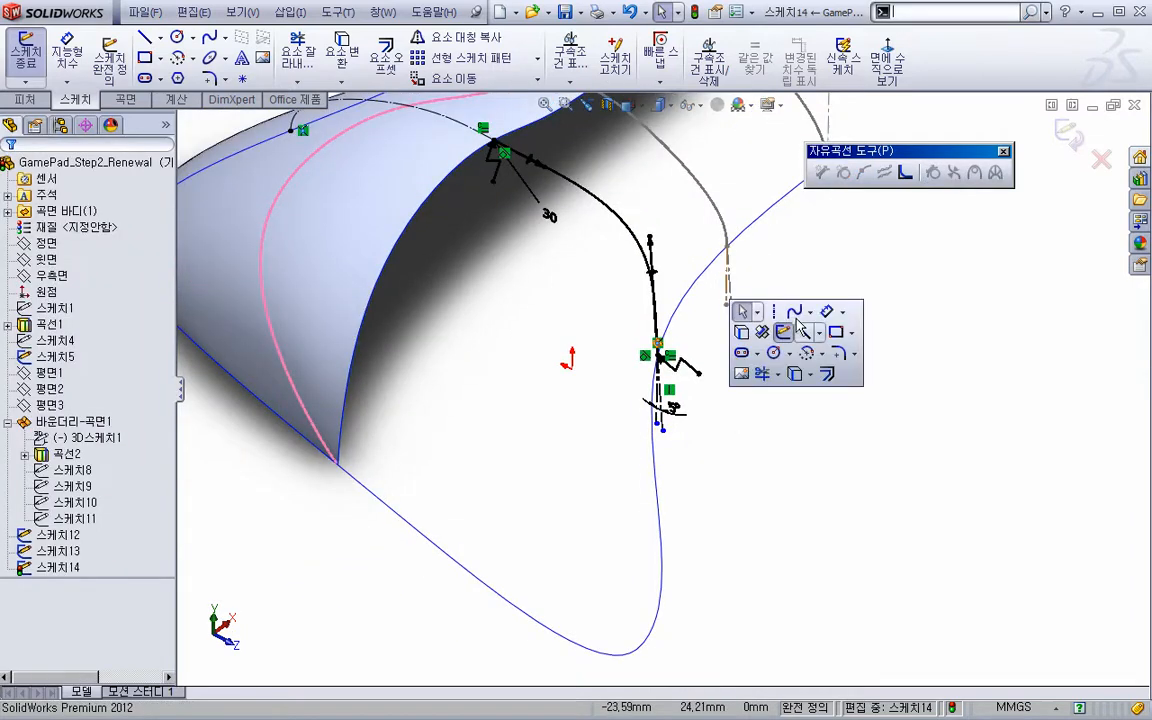
click(827, 314)
click(653, 285)
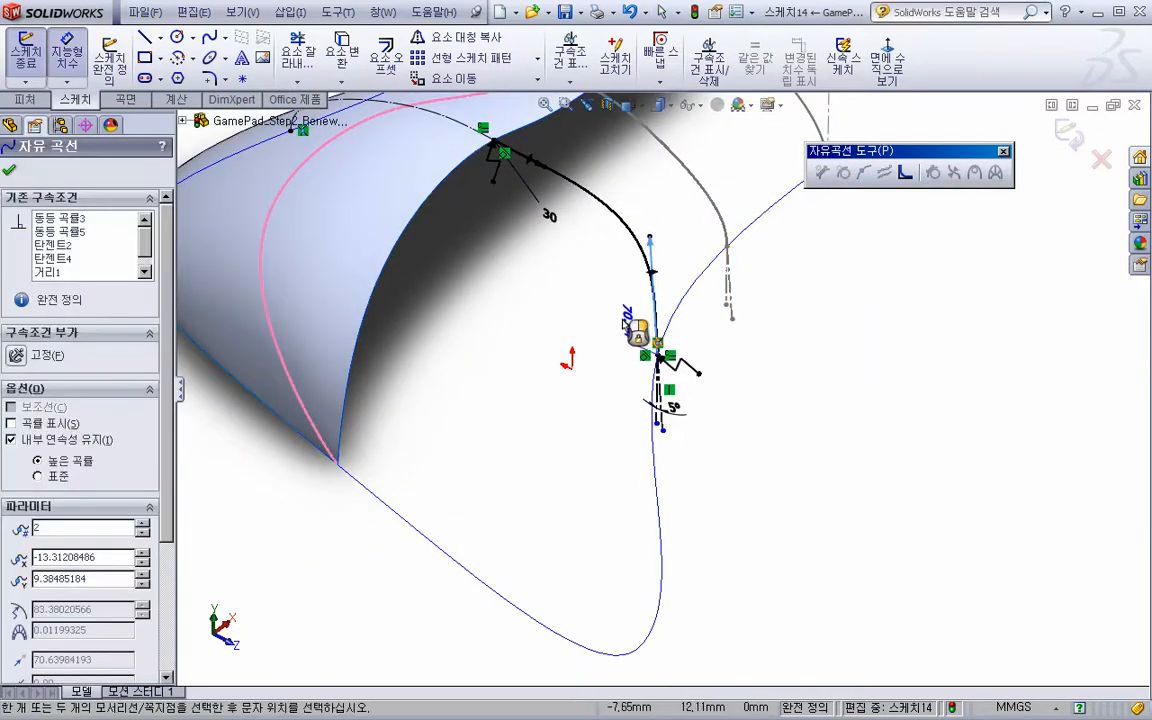
click(598, 302)
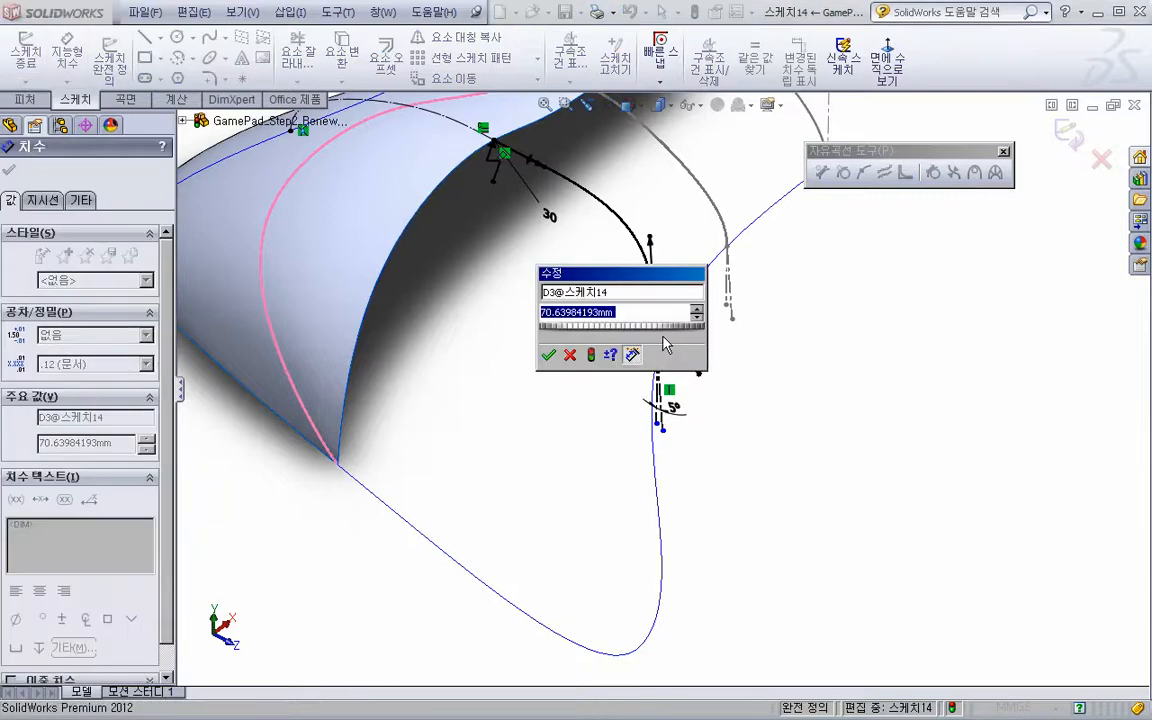
text(20)
key(Return)
mouse_move(688, 432)
middle_down()
mouse_move(640, 460)
mouse_move(599, 406)
mouse_move(571, 470)
mouse_move(535, 339)
mouse_move(564, 381)
mouse_move(524, 350)
middle_up()
scroll(634, 433, down, 2)
key(Escape)
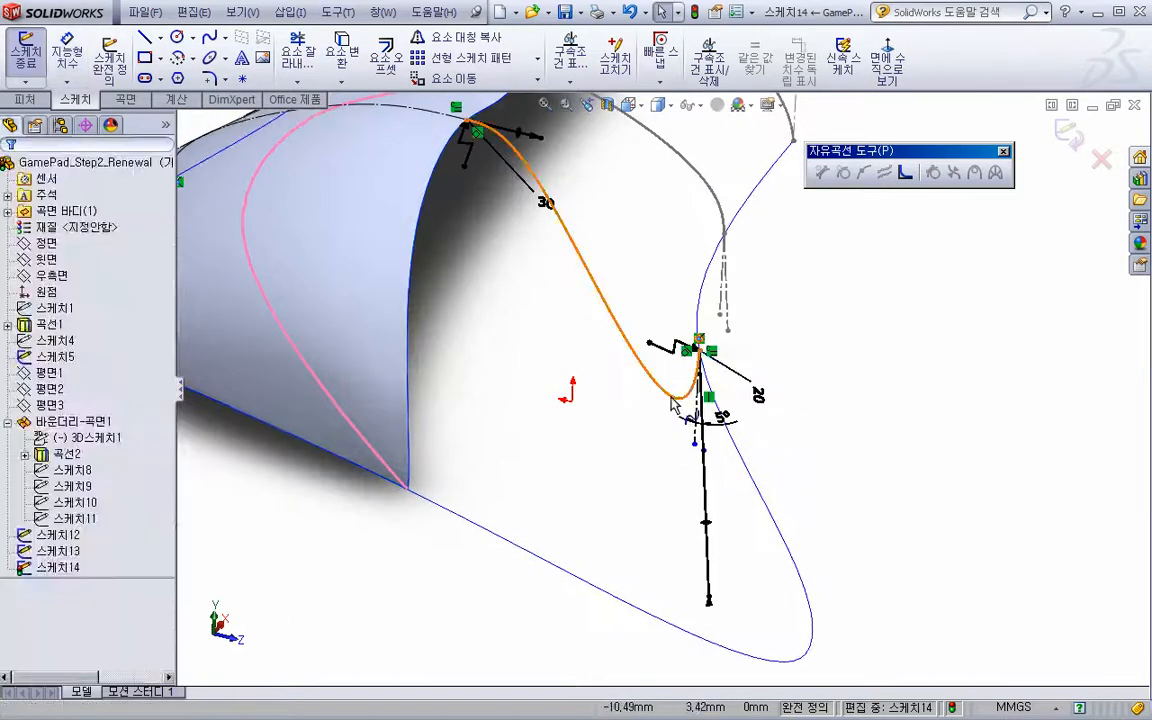
Delete the distorted section spline and redraw it as a two-point spline from the guide curve point to the surface edge point
click(682, 390)
key(Delete)
middle_drag(618, 404, 622, 332)
key(s)
click(766, 401)
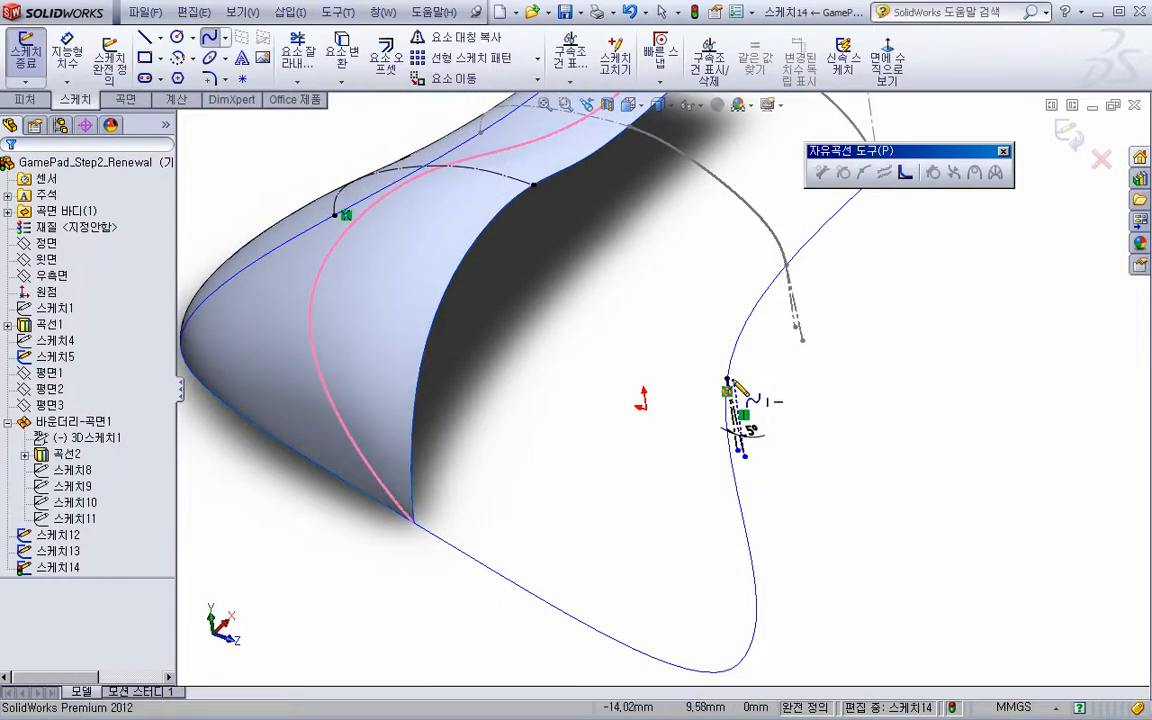
click(728, 380)
click(537, 184)
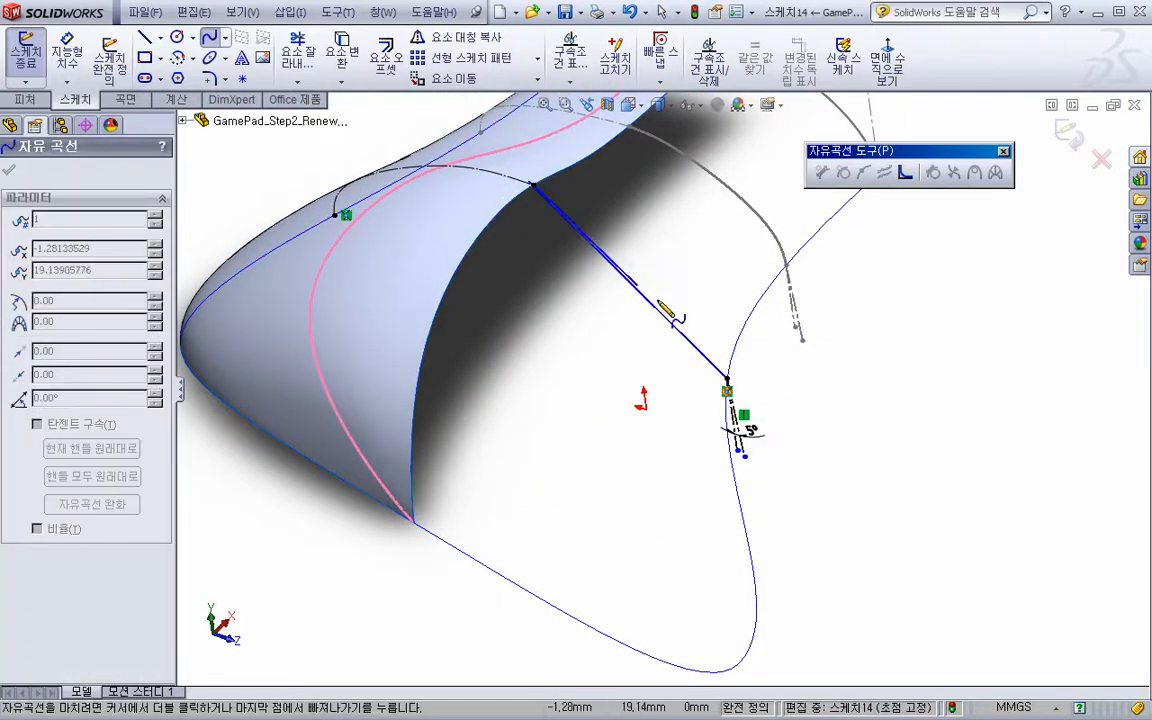
key(Escape)
Add an equal curvature relation between the new spline's lower end and the 5-degree construction line
scroll(745, 373, down, 3)
click(727, 448)
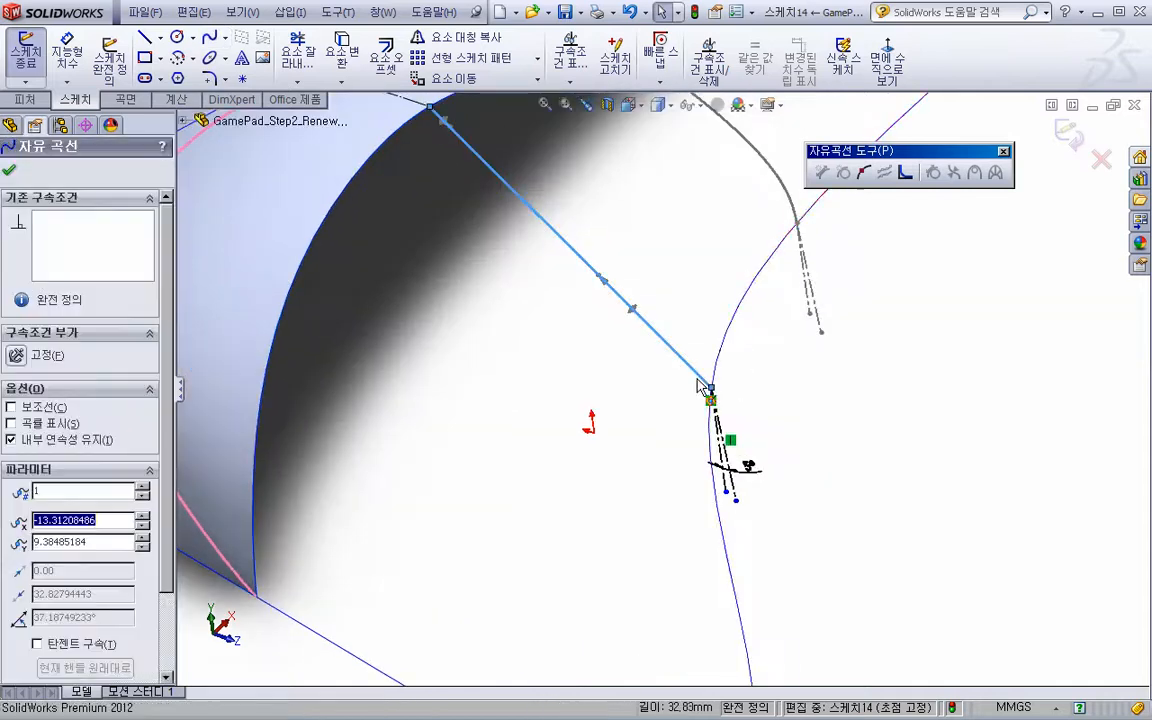
ctrl+click(727, 458)
click(818, 383)
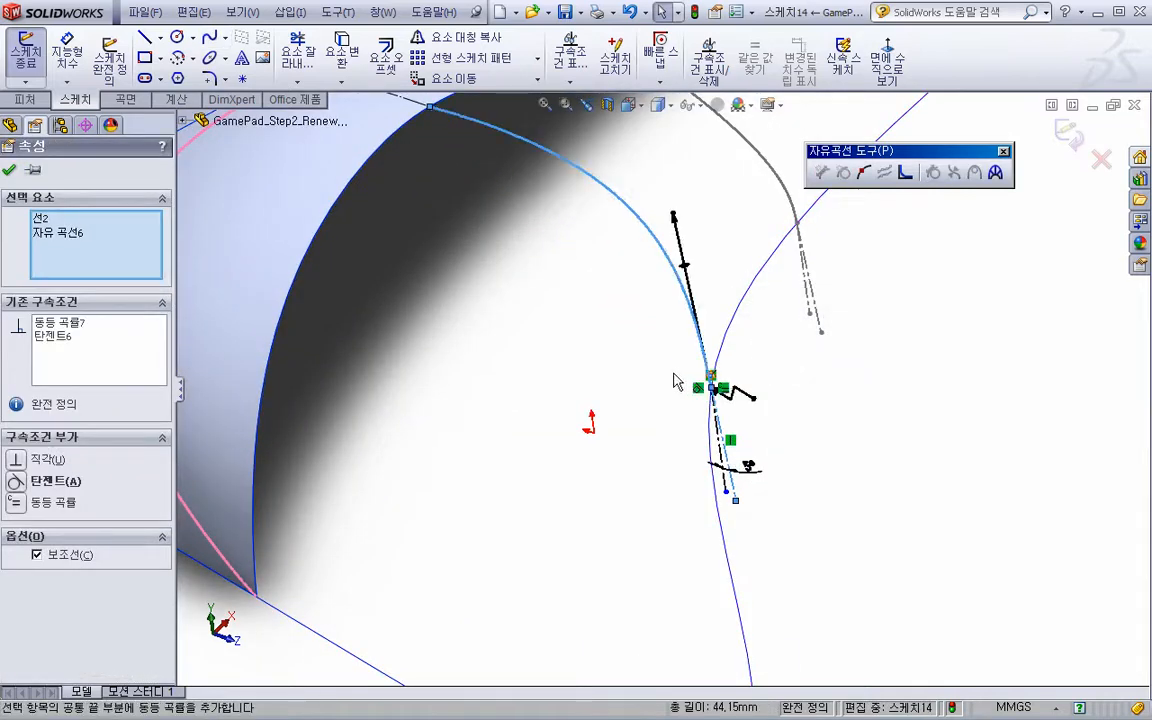
Dimension the redrawn spline's handle at the guide curve end and set it to 20 mm
scroll(668, 378, up, 2)
click(643, 371)
key(s)
click(790, 390)
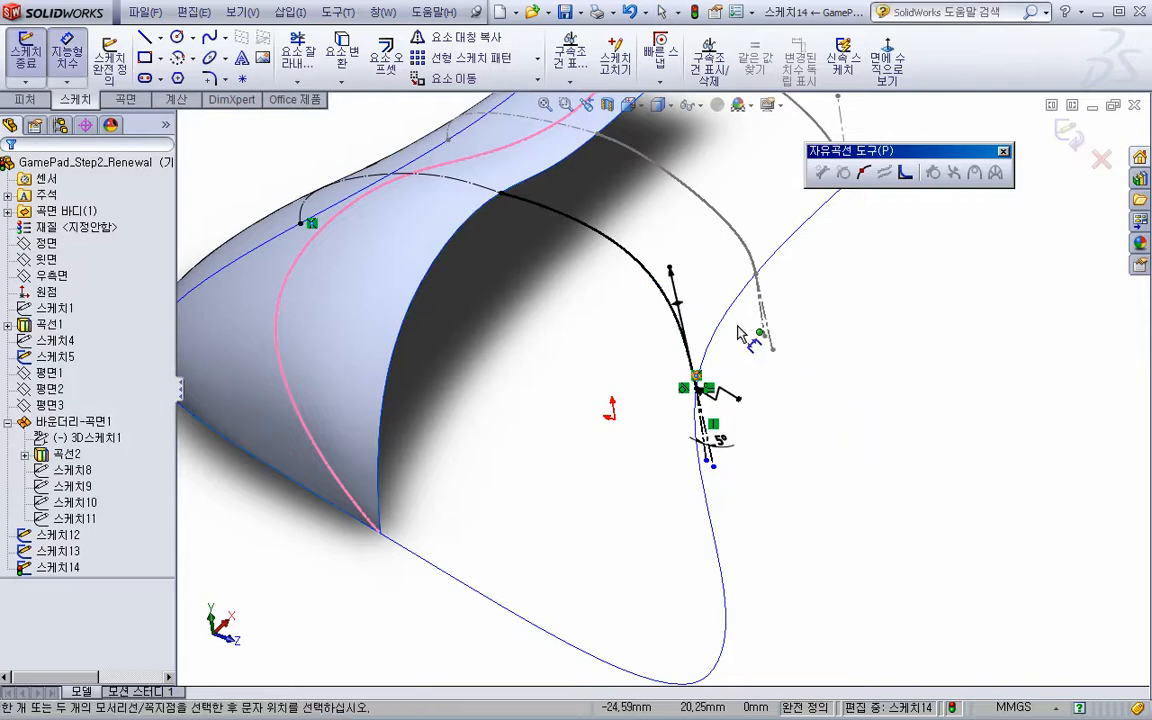
click(673, 283)
click(683, 362)
text(2.82794443mm)
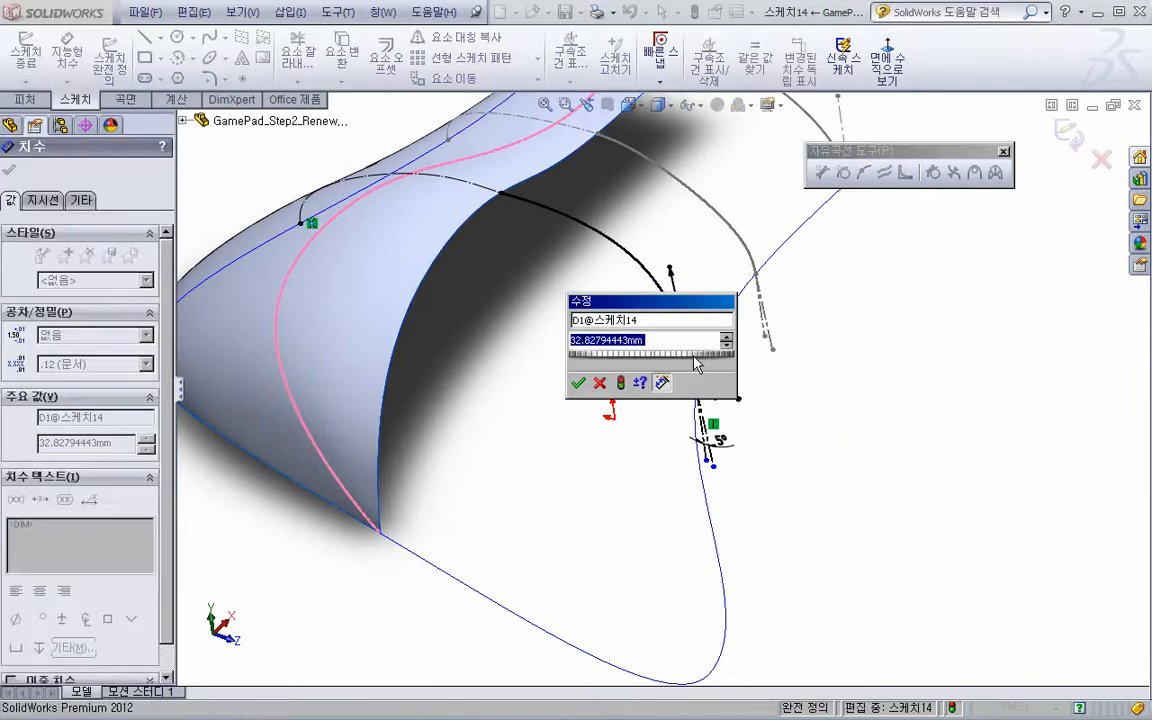
text(0)
key(Return)
Add an equal curvature relation between the spline's upper end and the construction spline lying on the surface
scroll(450, 240, down, 3)
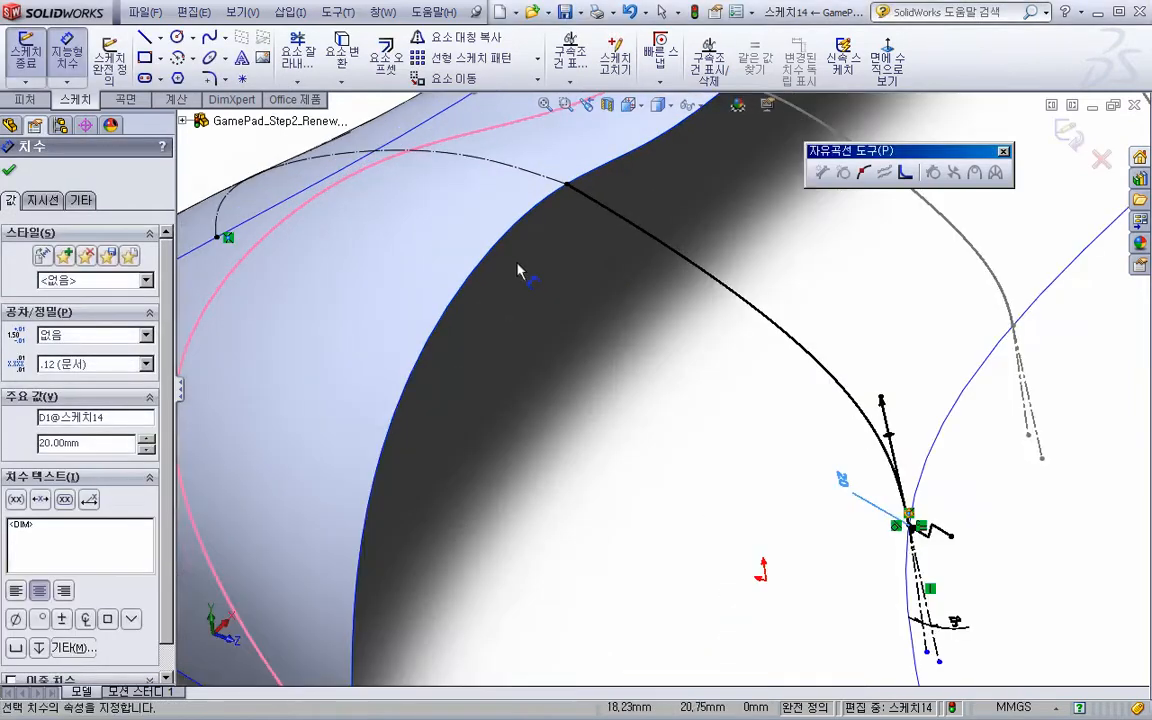
key(Escape)
click(580, 195)
ctrl+click(545, 180)
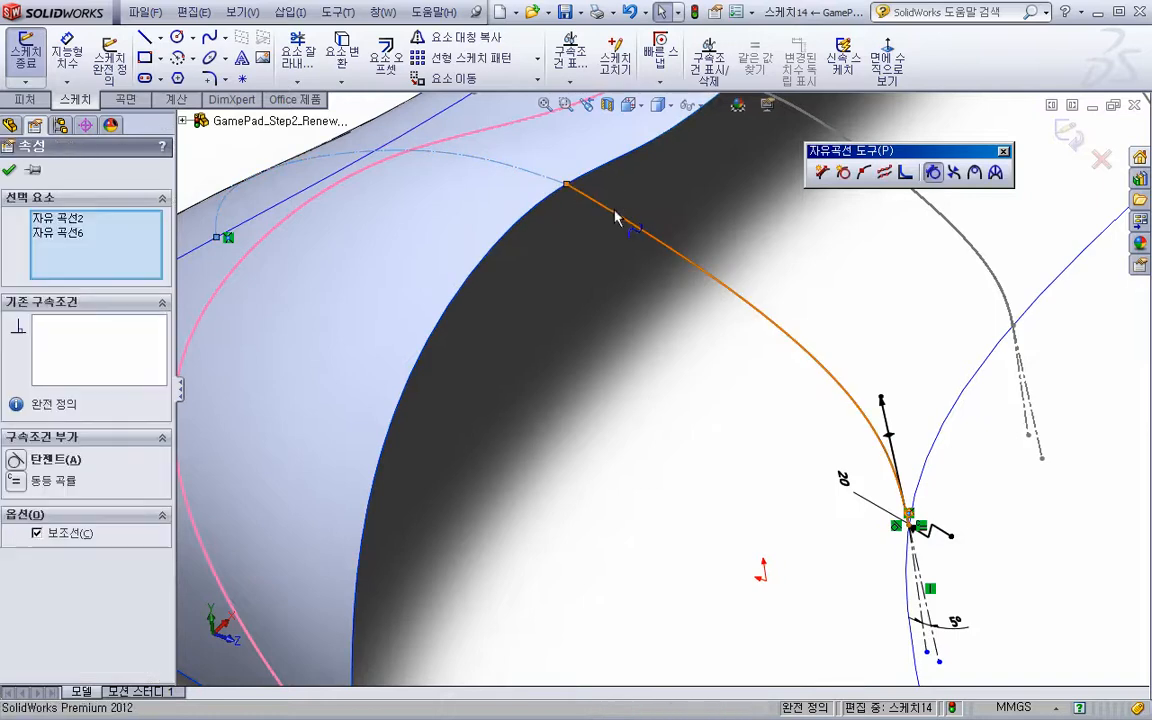
click(662, 132)
key(Escape)
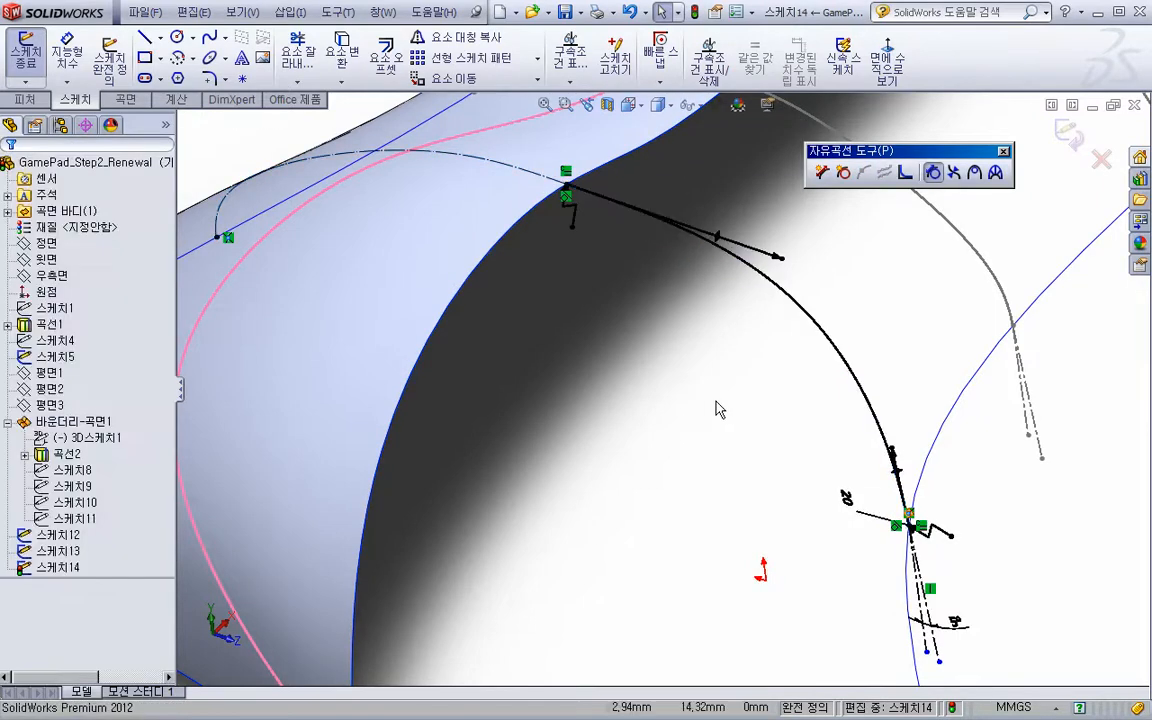
Dimension the spline's handle at the surface edge and set it to 30 mm
key(s)
click(899, 394)
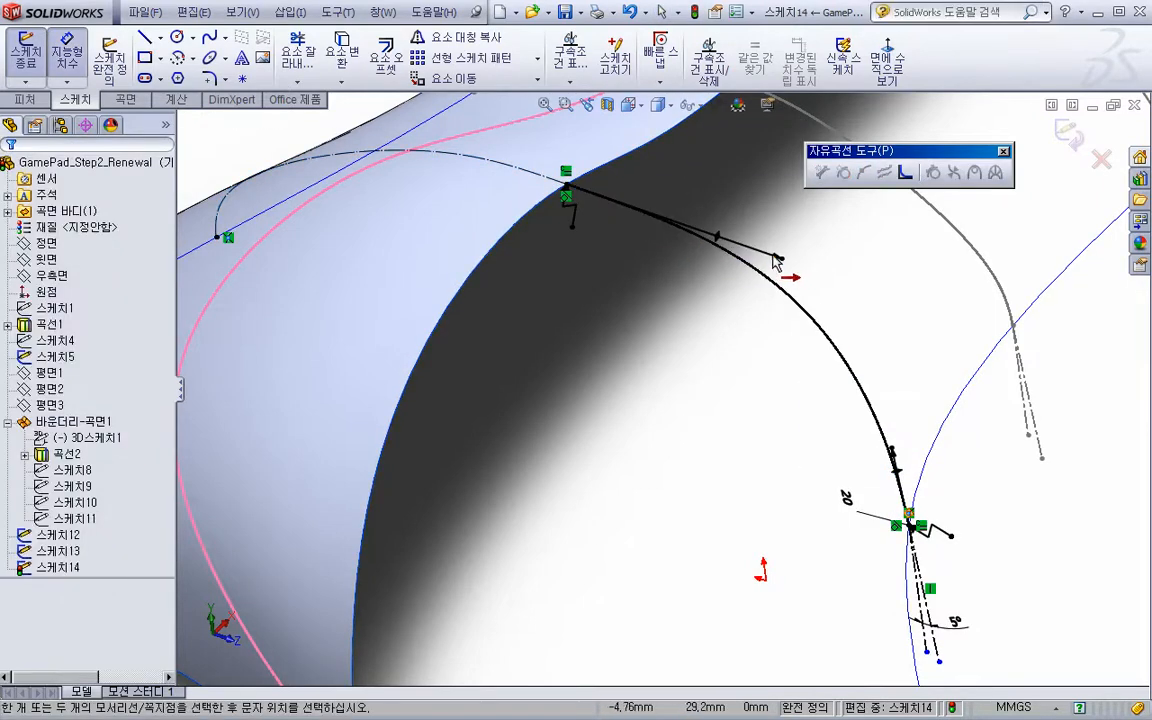
click(778, 258)
click(670, 315)
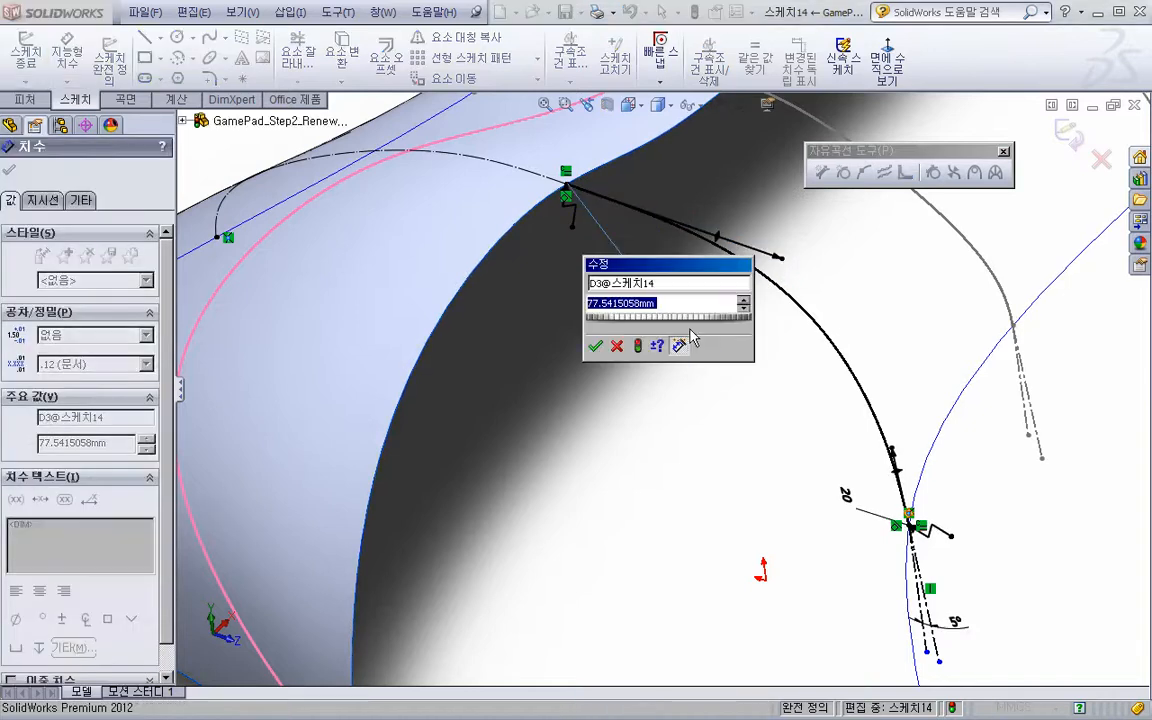
text(30)
key(Return)
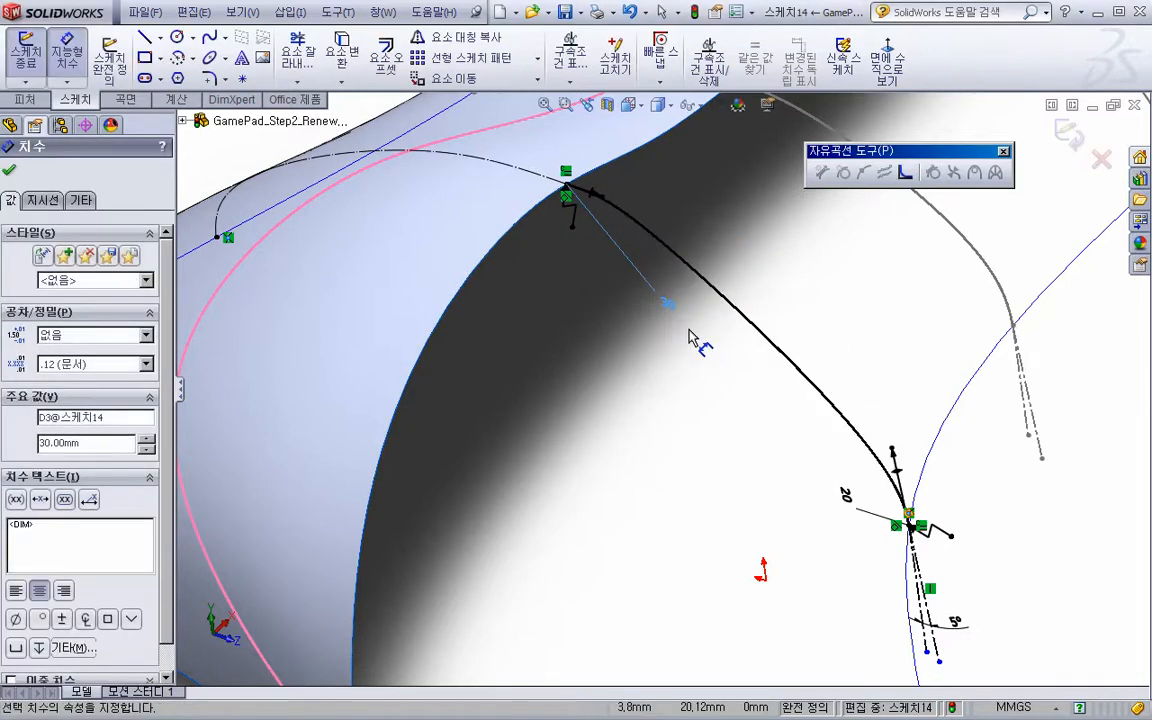
mouse_move(688, 338)
middle_down()
mouse_move(681, 329)
mouse_move(689, 360)
mouse_move(689, 329)
mouse_move(718, 282)
mouse_move(735, 301)
mouse_move(707, 306)
mouse_move(733, 265)
mouse_move(733, 239)
mouse_move(688, 320)
middle_up()
key(Escape)
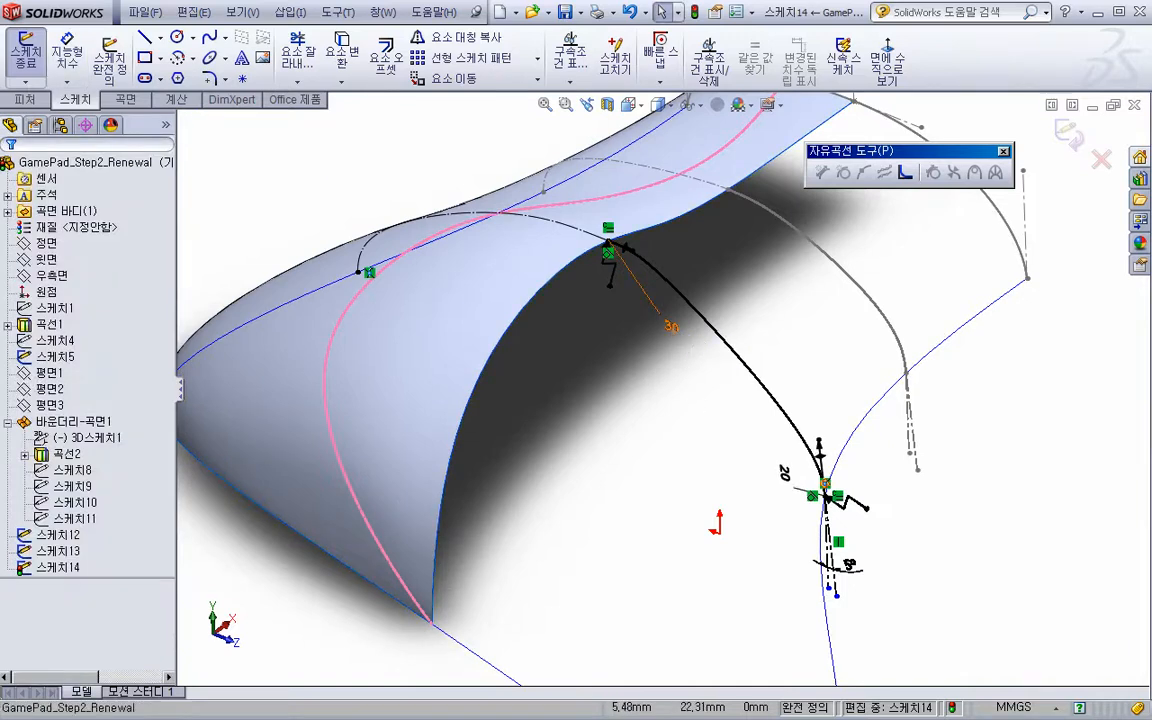
Change the upper handle dimension to 50 mm and exit the sketch
double_click(670, 326)
key(Return)
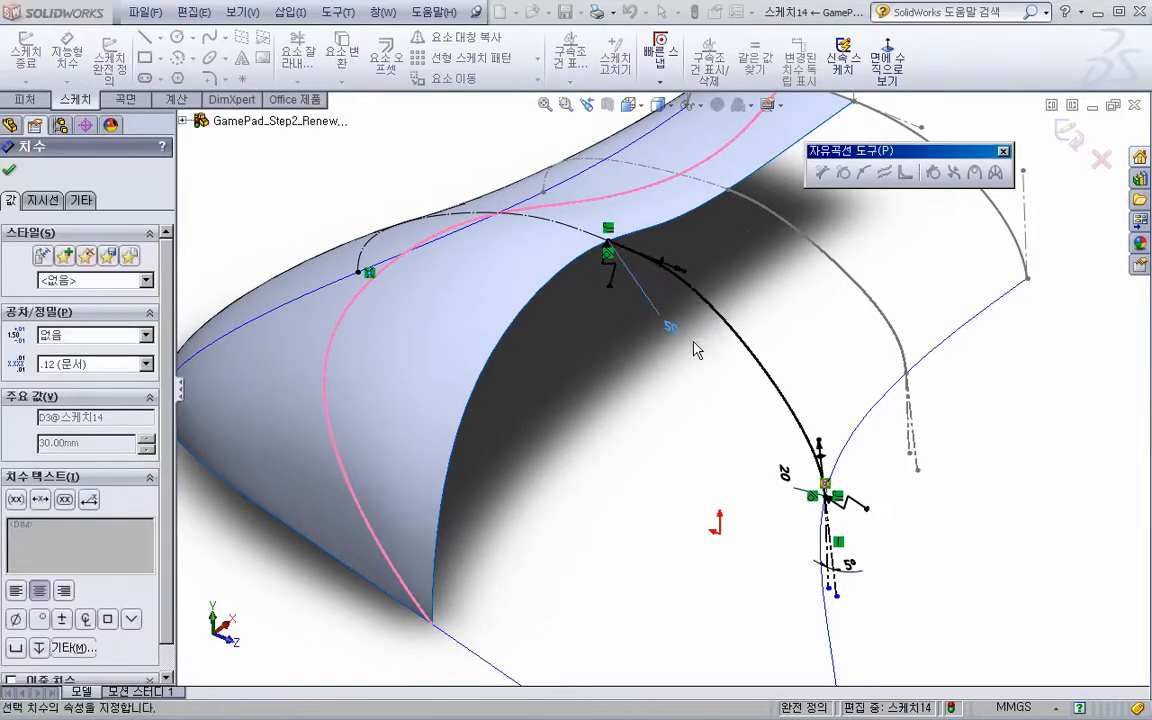
middle_drag(689, 347, 663, 442)
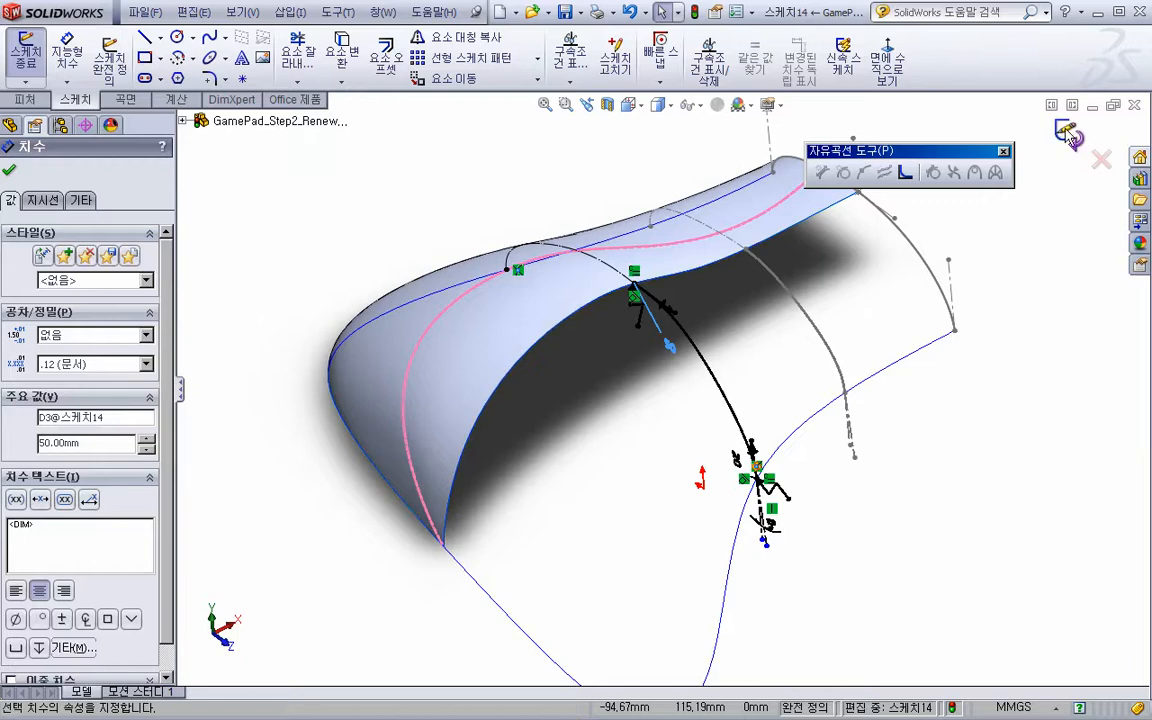
click(815, 376)
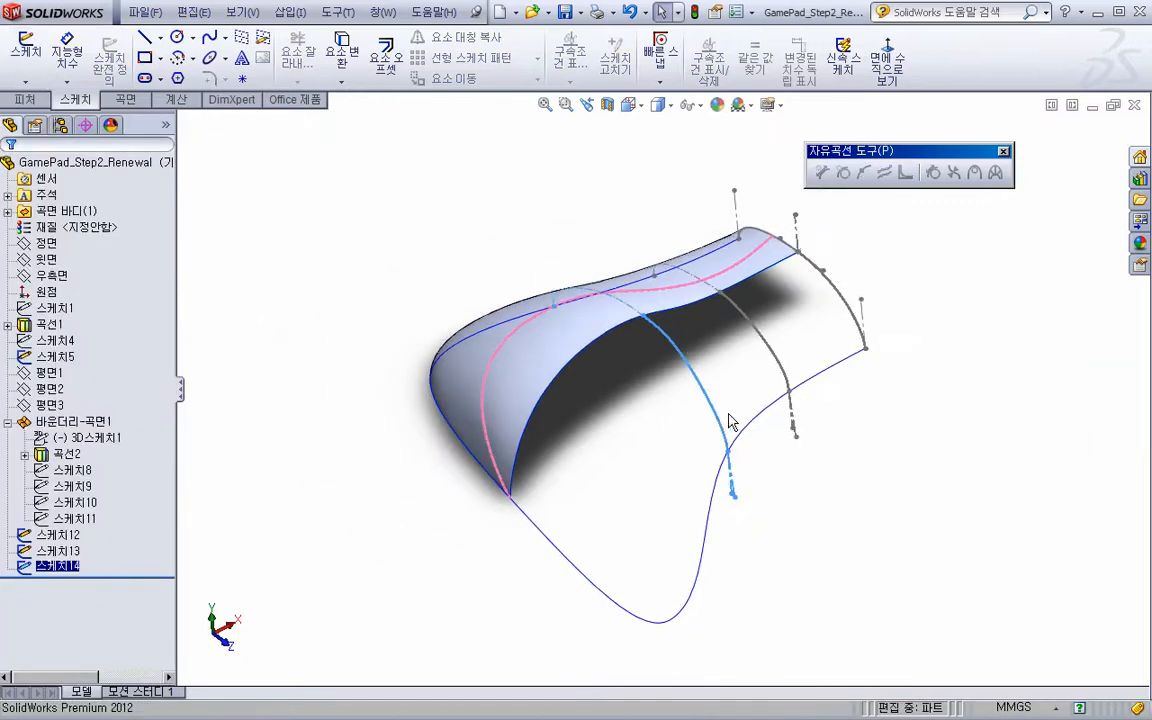
Start a new sketch on the third reference plane, 평면3
middle_drag(693, 458, 728, 434)
scroll(640, 470, up, 2)
scroll(728, 434, down, 3)
middle_drag(707, 514, 740, 487)
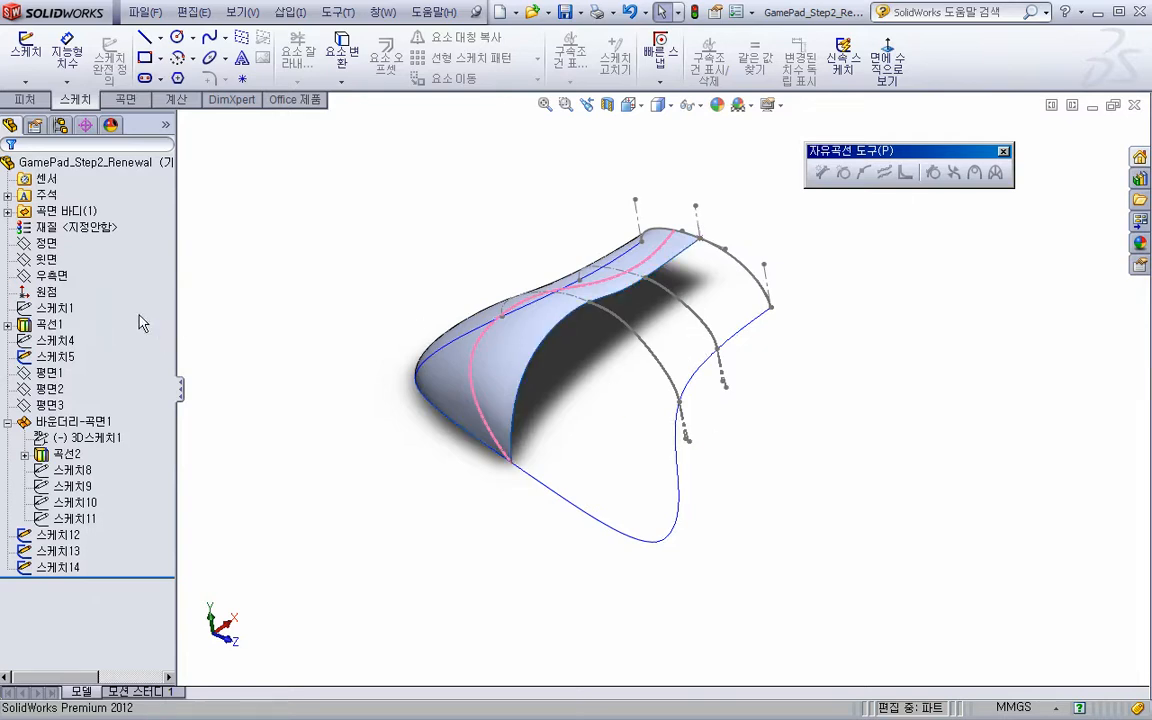
right_click(50, 404)
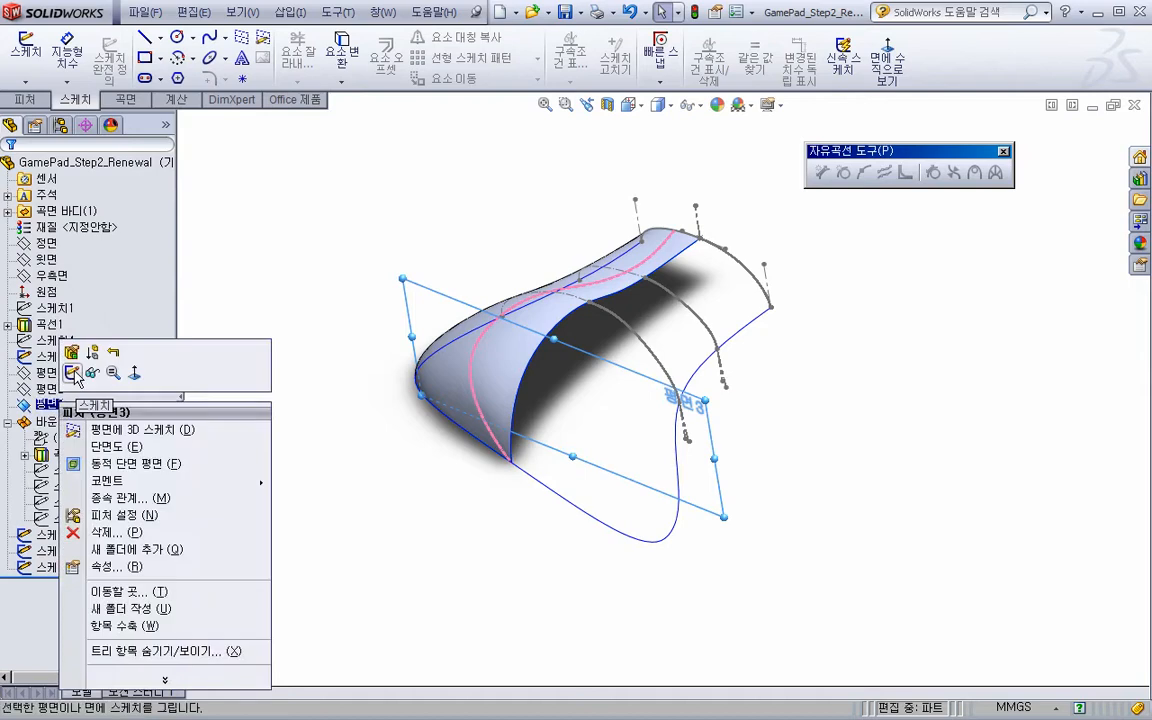
click(73, 373)
mouse_move(508, 418)
middle_down()
mouse_move(496, 363)
mouse_move(527, 396)
mouse_move(674, 386)
mouse_move(628, 370)
mouse_move(643, 424)
middle_up()
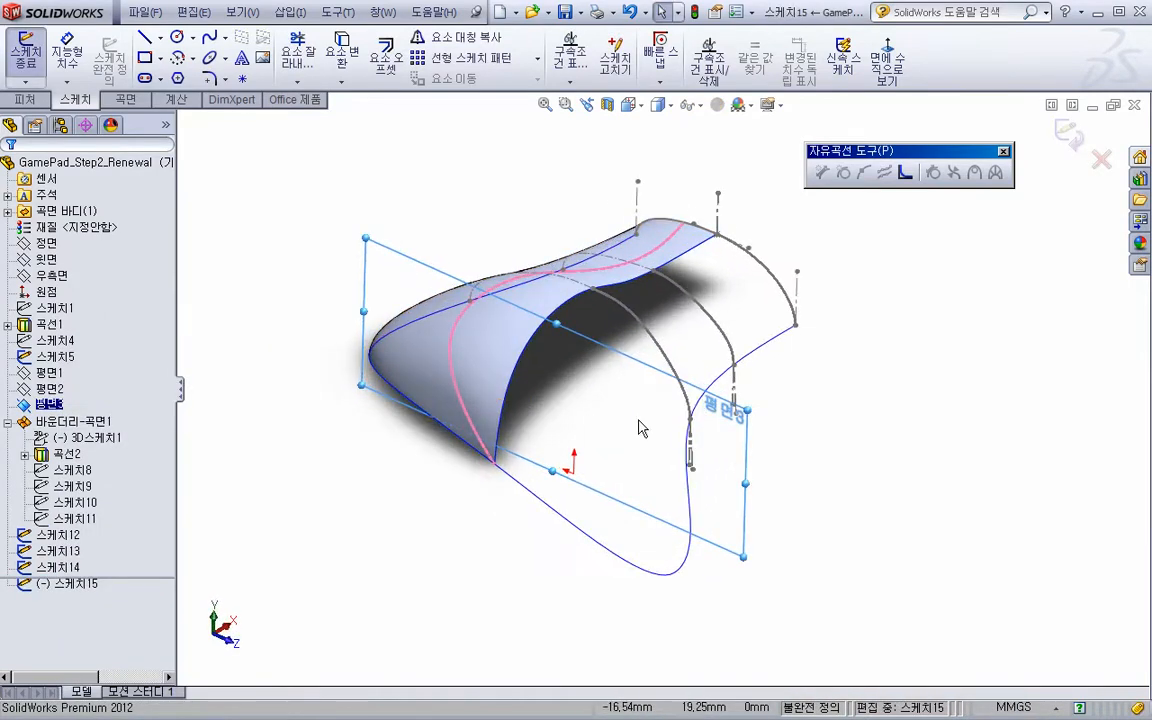
Draw a two-point spline from near the surface edge to near the lower guide curve
key(s)
click(703, 430)
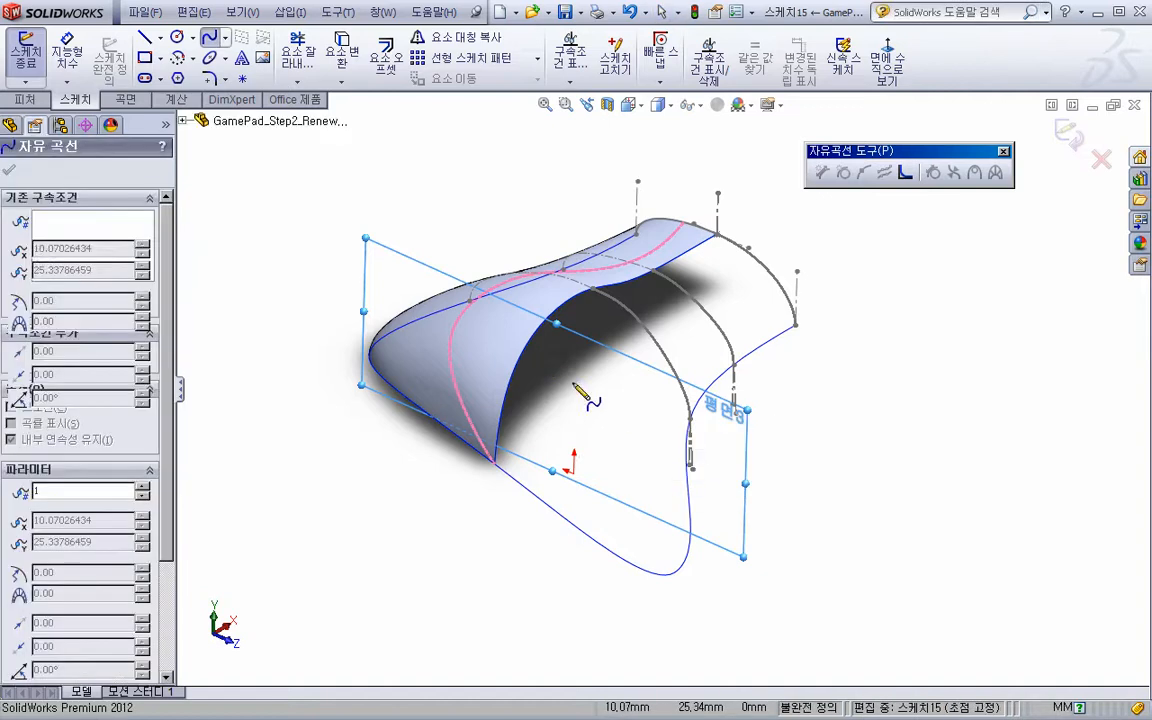
click(540, 347)
click(671, 485)
key(Escape)
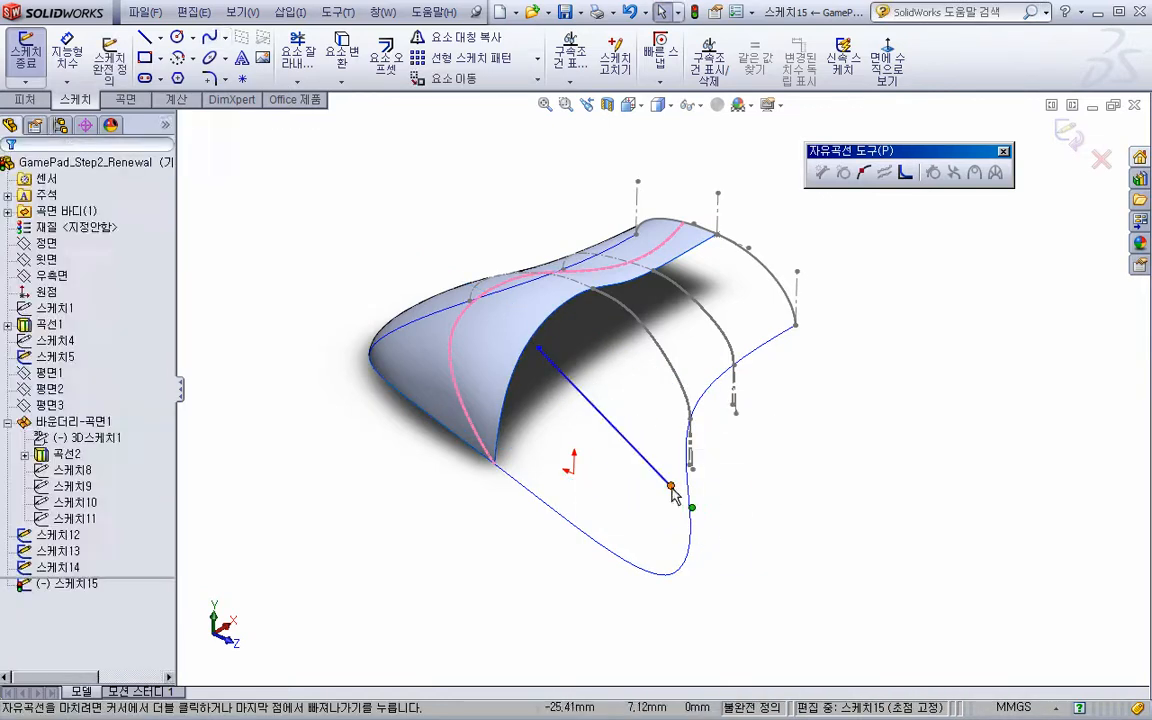
Add pierce relations tying the spline's lower endpoint to the guide curve and its upper endpoint to the surface edge
click(670, 485)
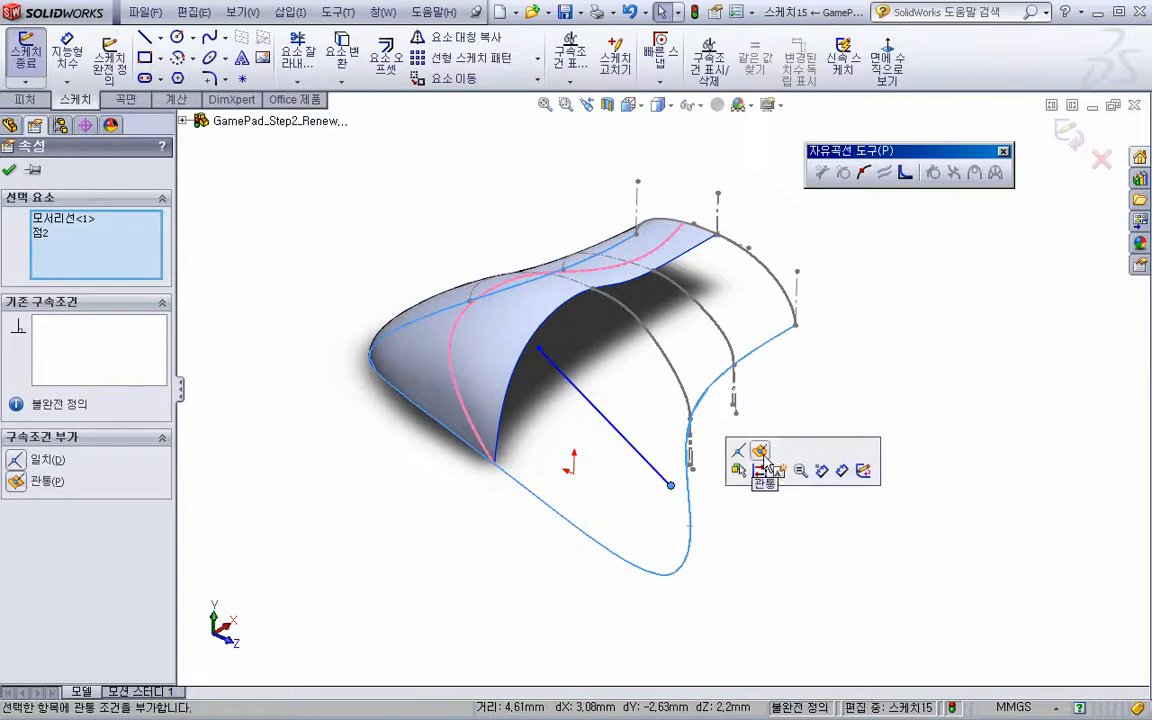
click(759, 451)
click(541, 352)
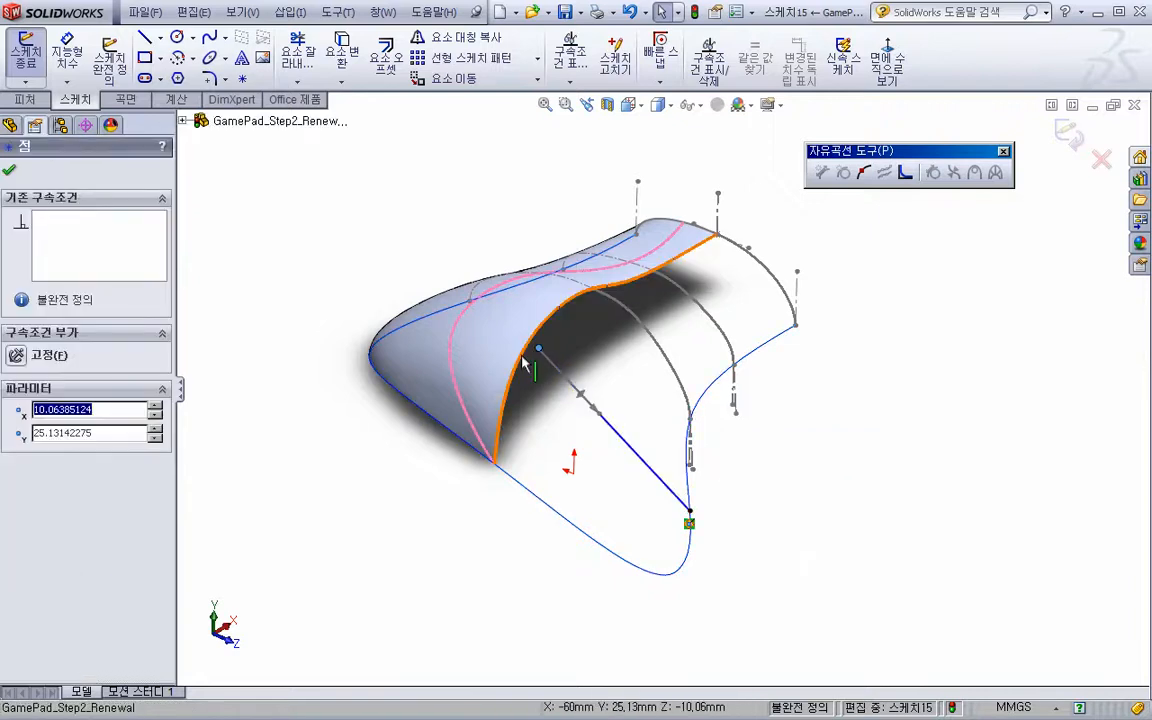
ctrl+click(528, 358)
click(568, 279)
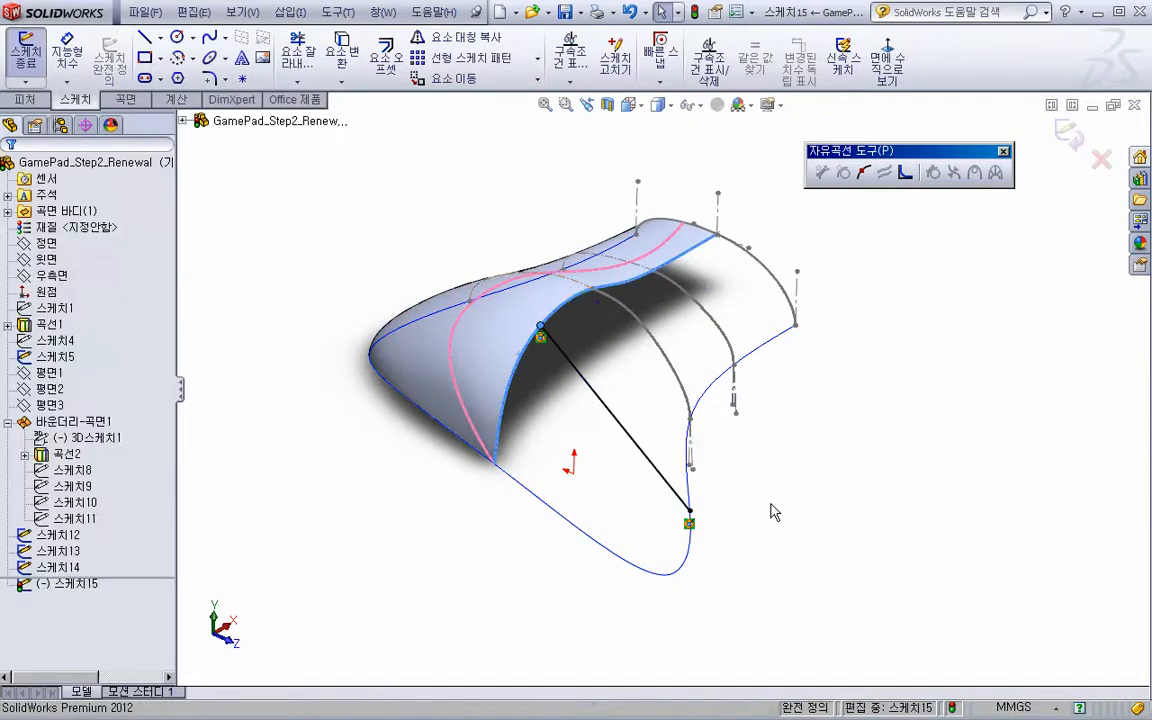
Draw a vertical construction line about 13 mm long downward from the new spline's lower endpoint
middle_drag(725, 530, 706, 514)
scroll(705, 512, down, 3)
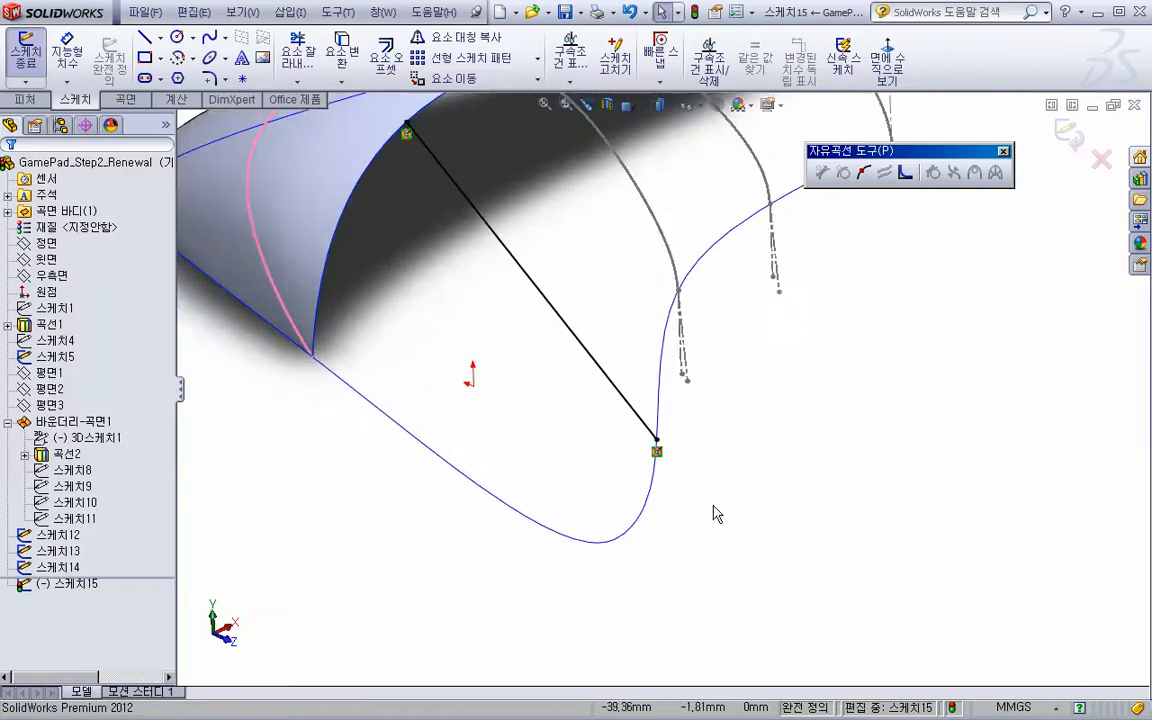
key(s)
click(700, 479)
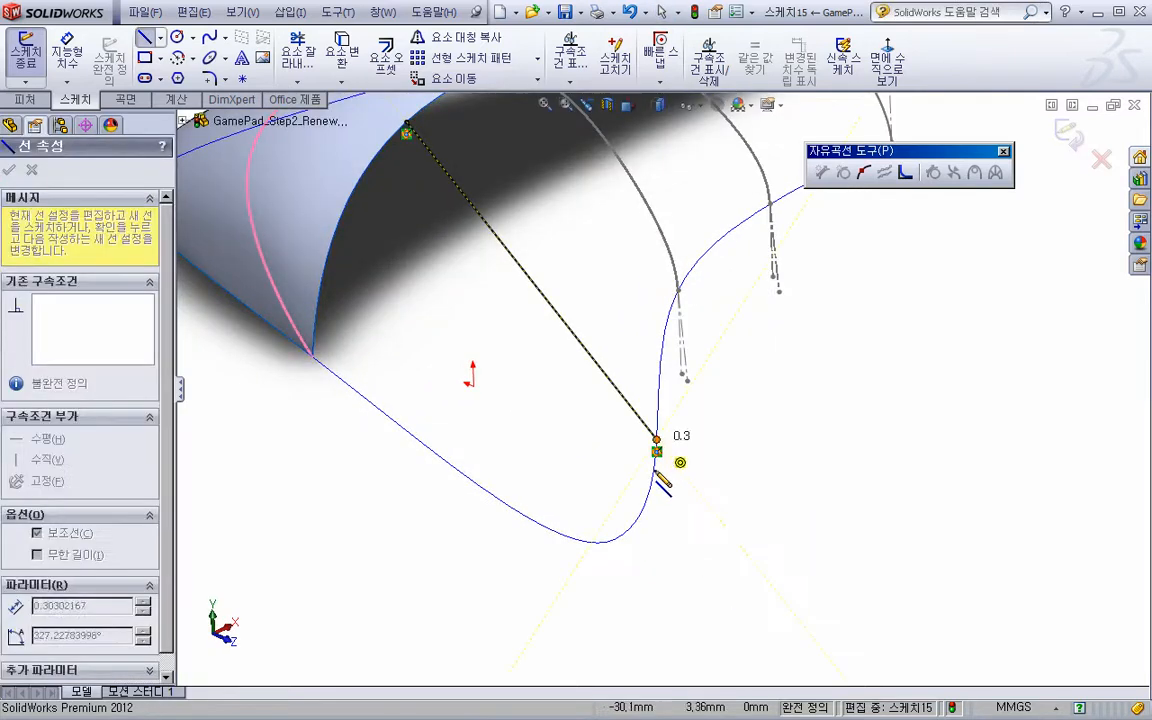
click(660, 540)
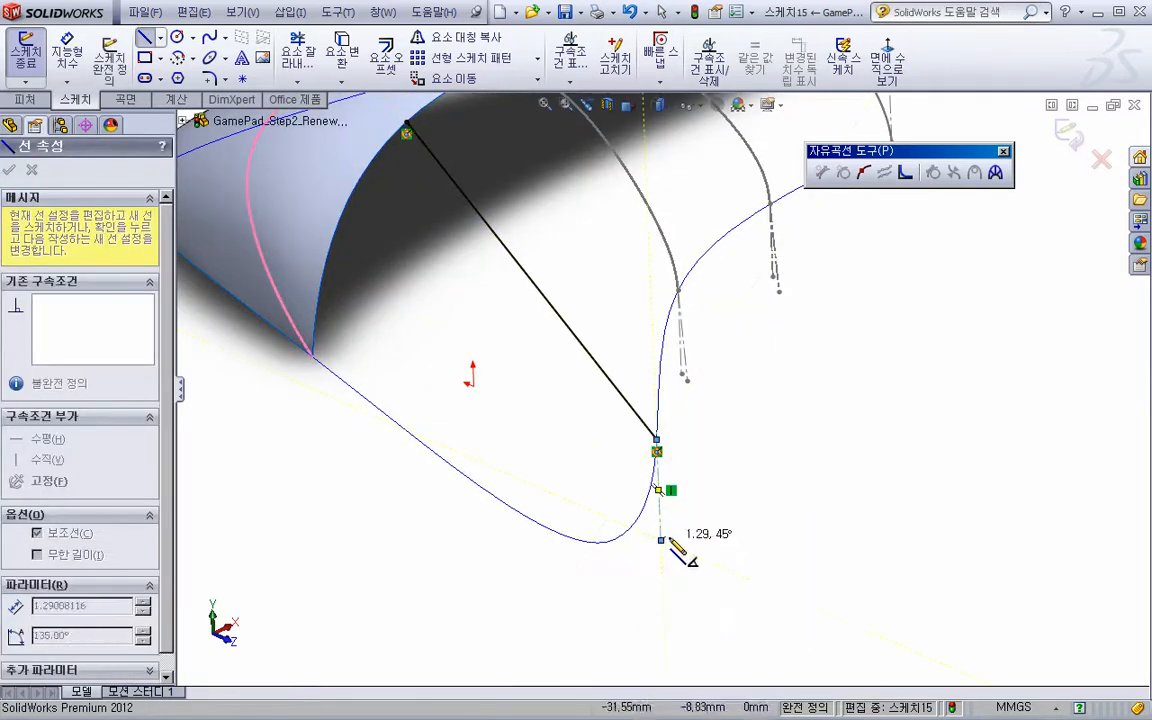
key(Escape)
Draw a second construction line from the same endpoint, slanting outward about 67 degrees from the vertical one
key(s)
click(769, 537)
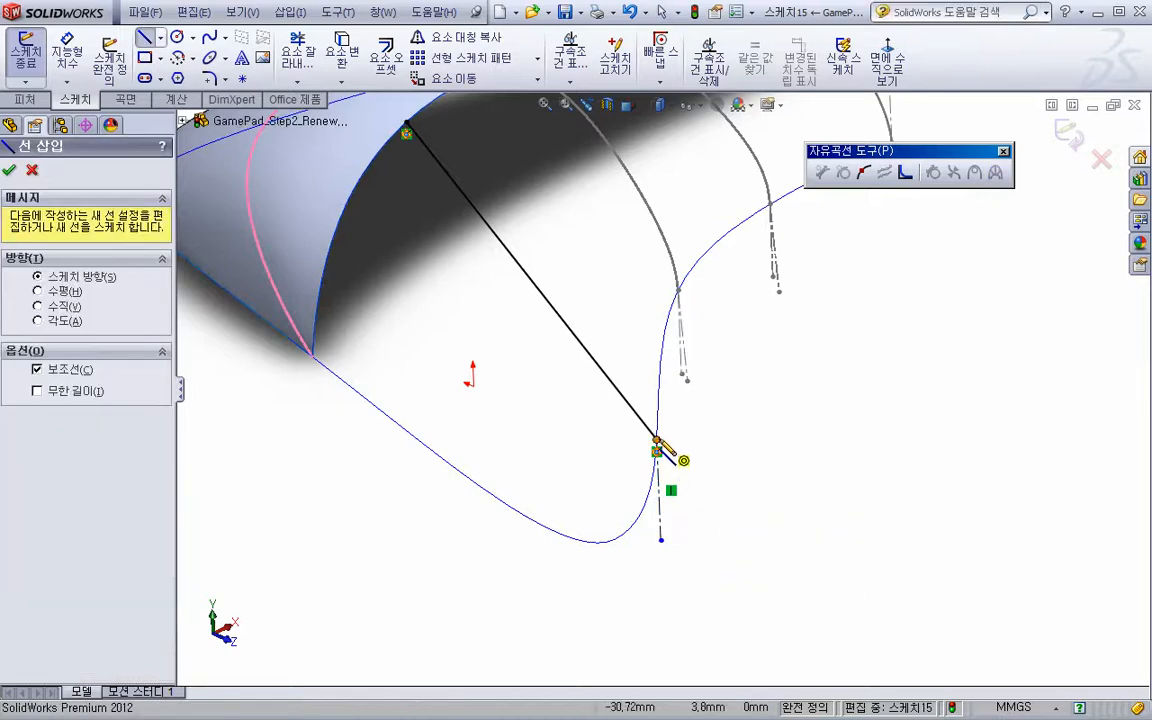
click(656, 441)
click(754, 532)
key(Escape)
Dimension the angle between the vertical and slanting construction lines as 5 degrees
key(s)
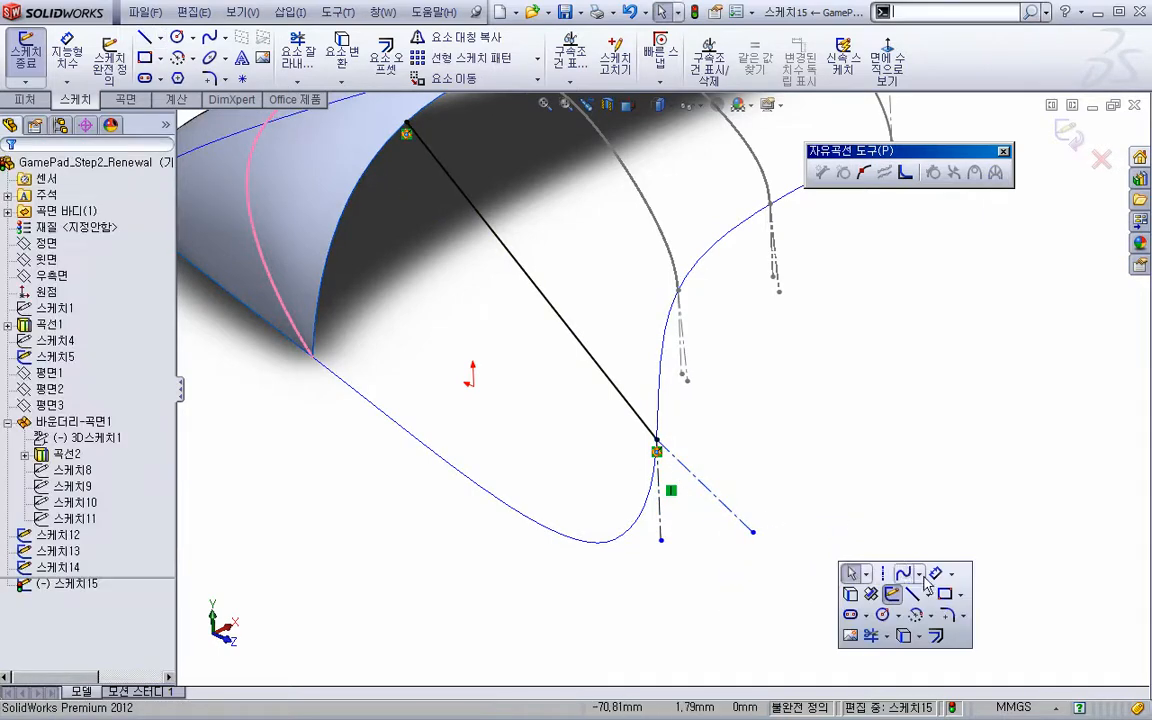
click(866, 570)
click(730, 515)
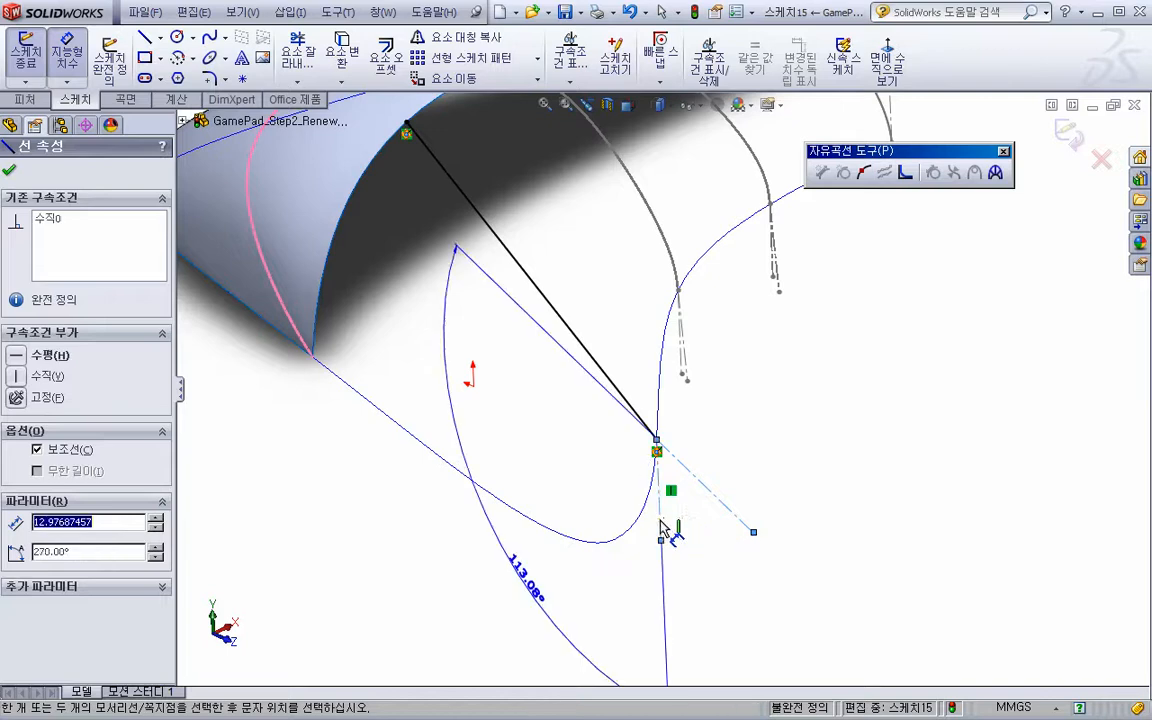
click(712, 517)
text(5)
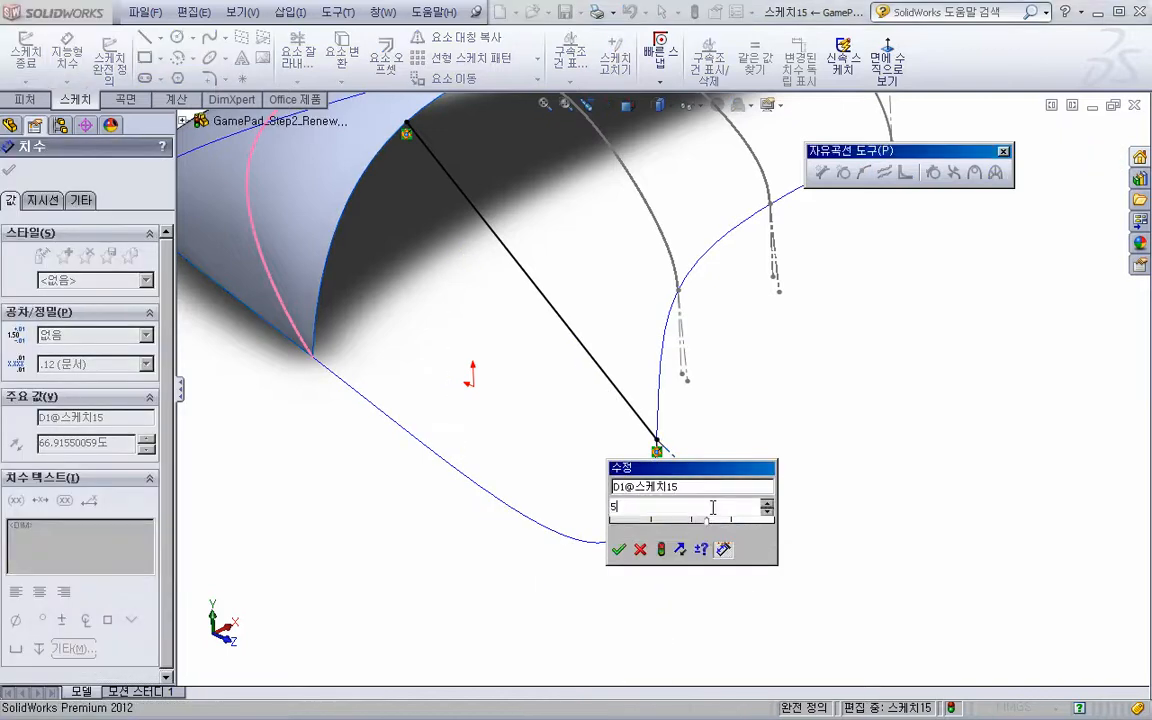
key(Return)
key(f)
key(Escape)
scroll(678, 445, down, 4)
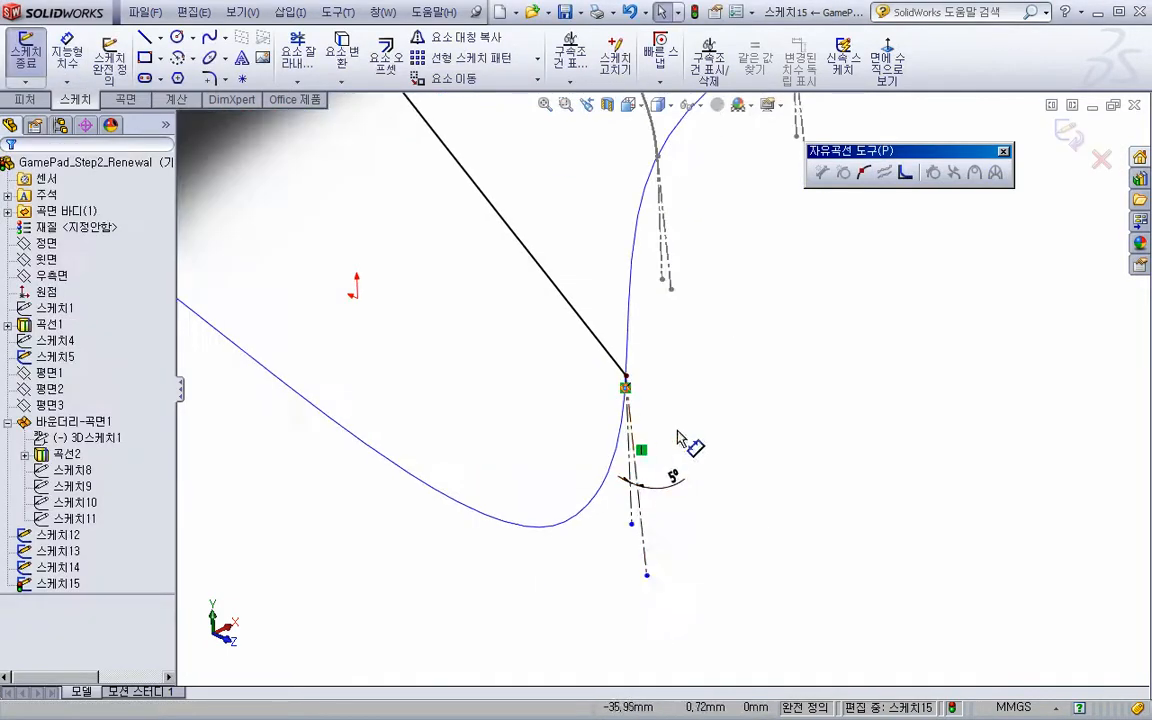
Add an equal curvature relation between the section spline and the 5-degree construction line at its lower endpoint
click(641, 527)
ctrl+click(618, 367)
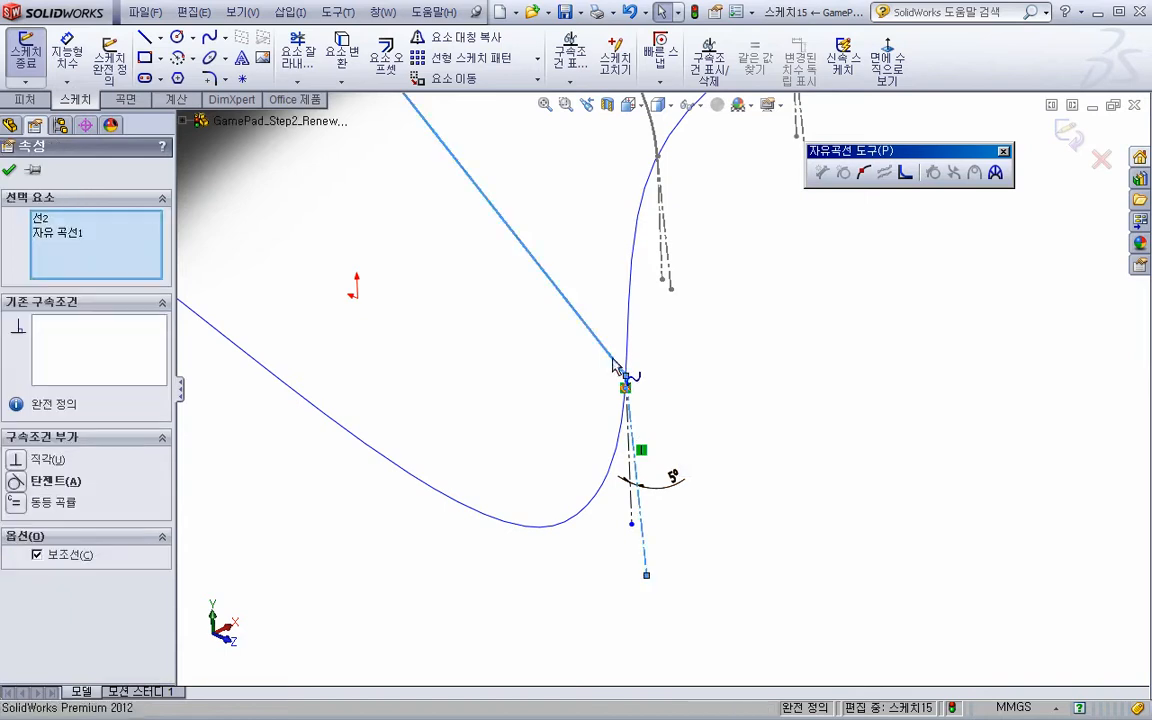
click(701, 283)
scroll(634, 355, up, 4)
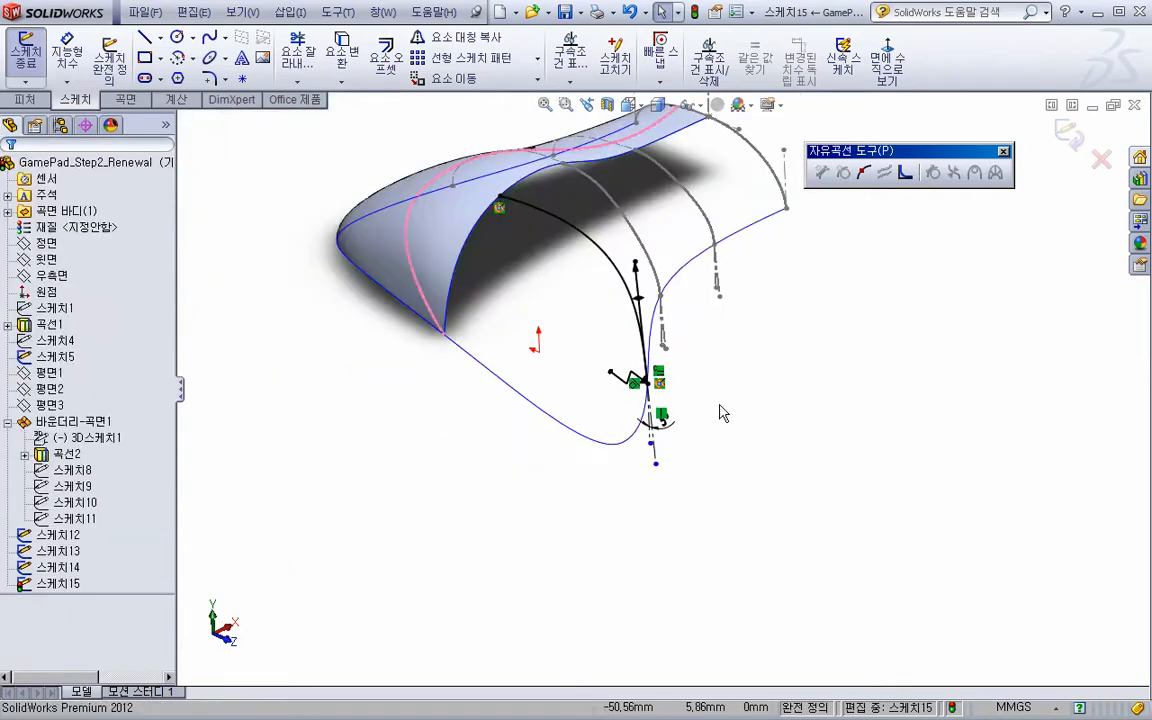
Dimension the tangent handle at the spline's lower endpoint as 50 mm
key(s)
click(818, 417)
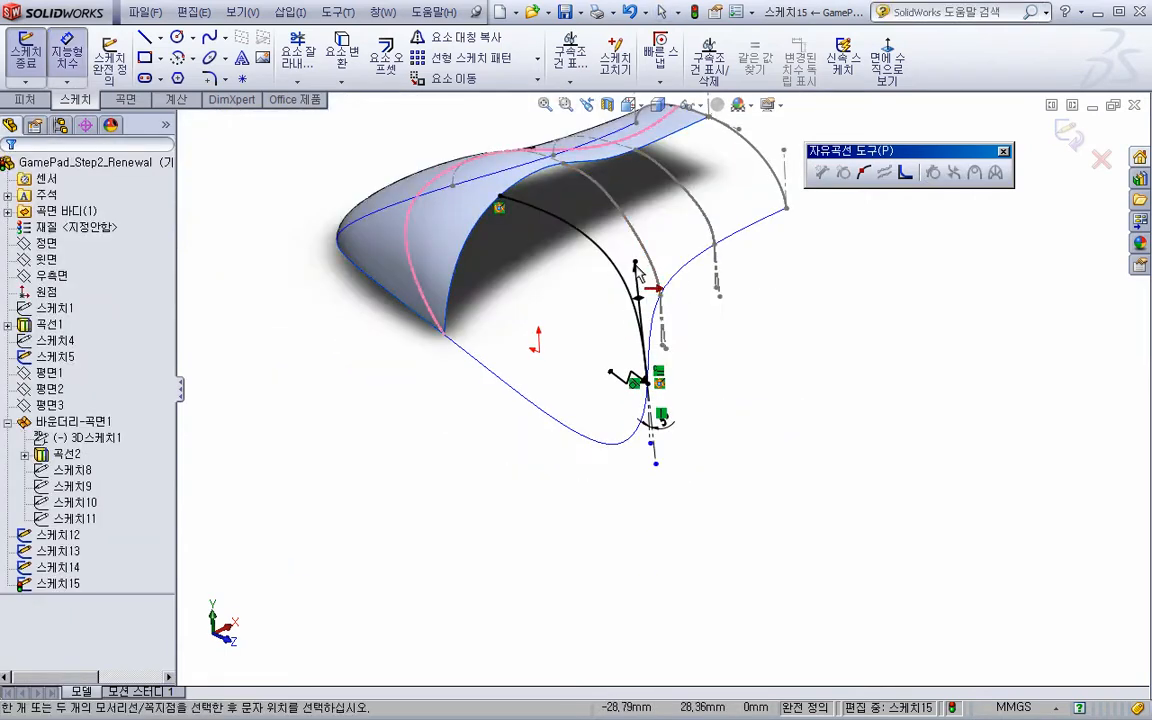
click(637, 276)
click(611, 350)
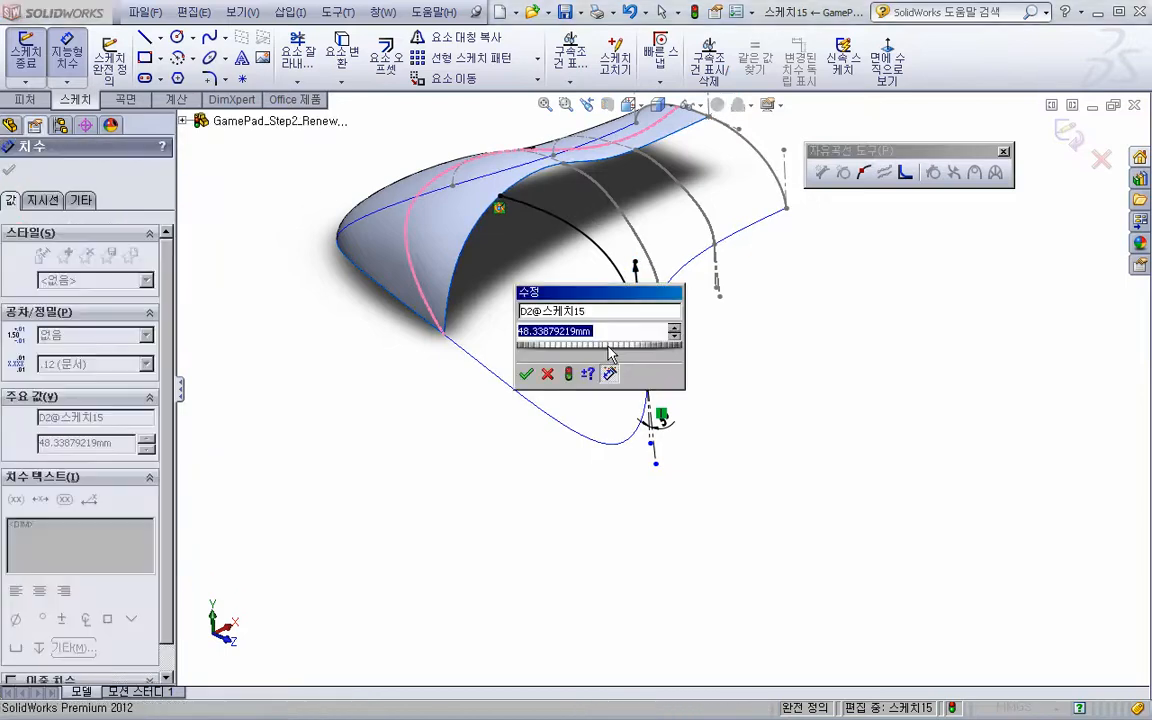
text(50)
key(Return)
mouse_move(615, 358)
middle_down()
mouse_move(615, 298)
mouse_move(581, 350)
mouse_move(586, 334)
mouse_move(555, 329)
mouse_move(506, 275)
middle_up()
scroll(600, 310, down, 3)
key(Escape)
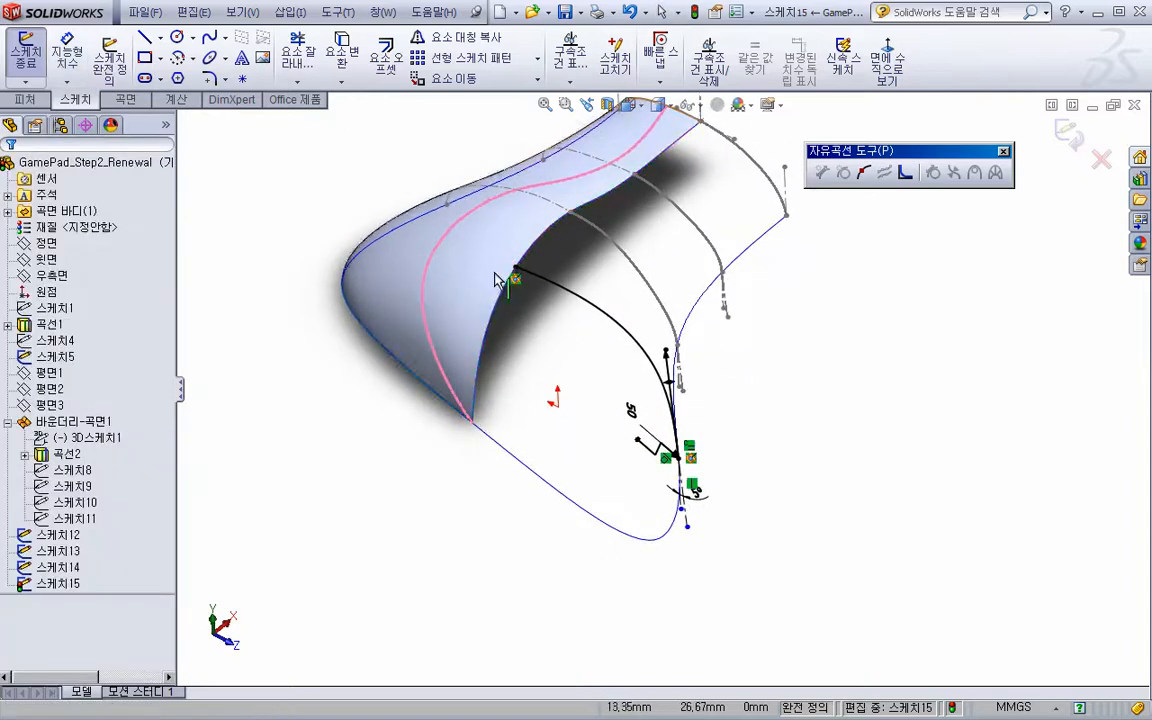
Create an intersection curve between the boundary surface and the sketch plane, and convert it to construction geometry
click(470, 205)
click(352, 82)
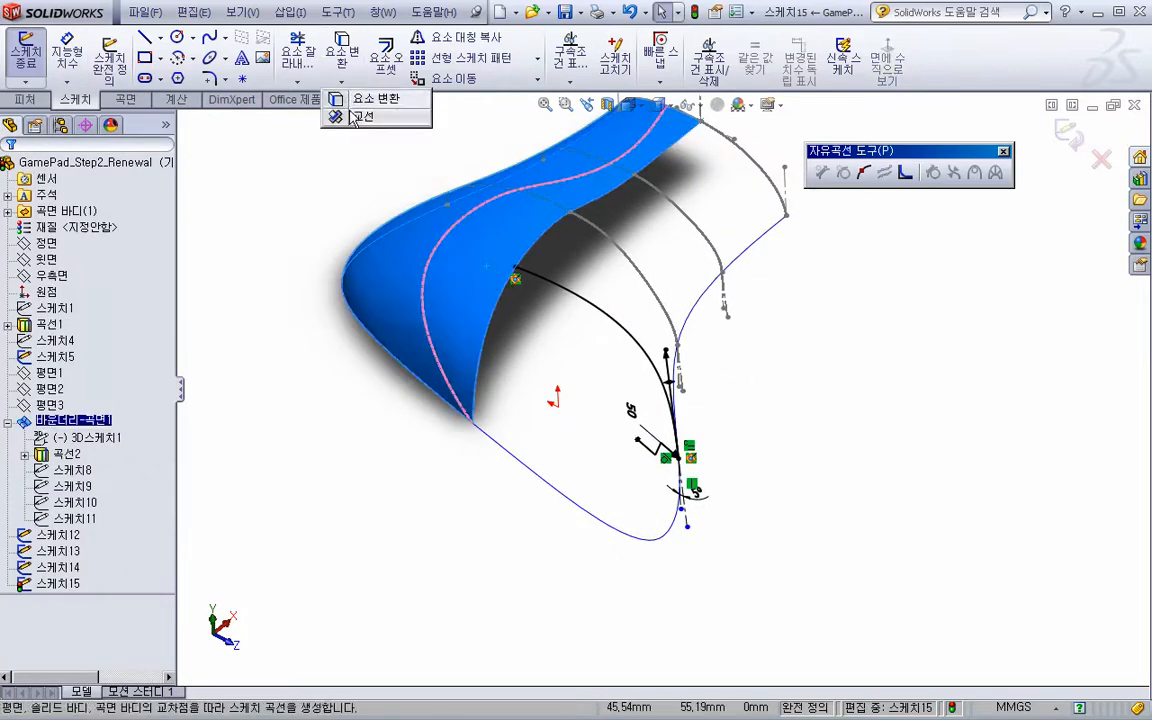
click(353, 115)
scroll(498, 215, down, 2)
click(510, 290)
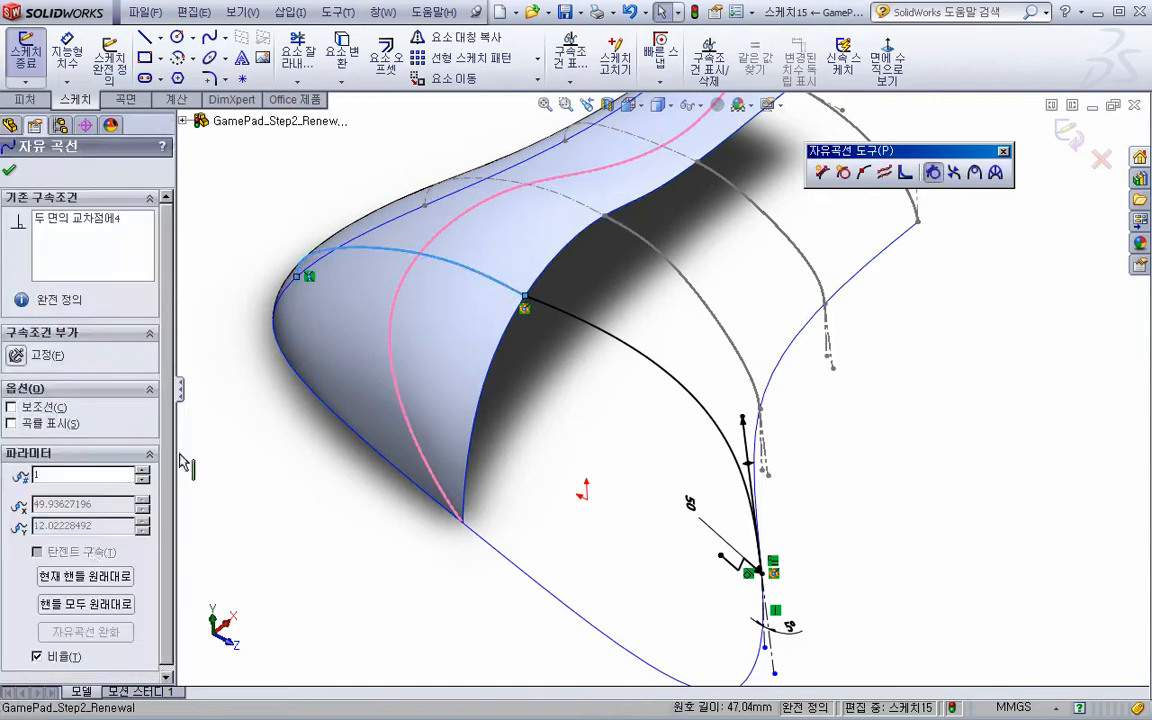
click(36, 409)
key(Escape)
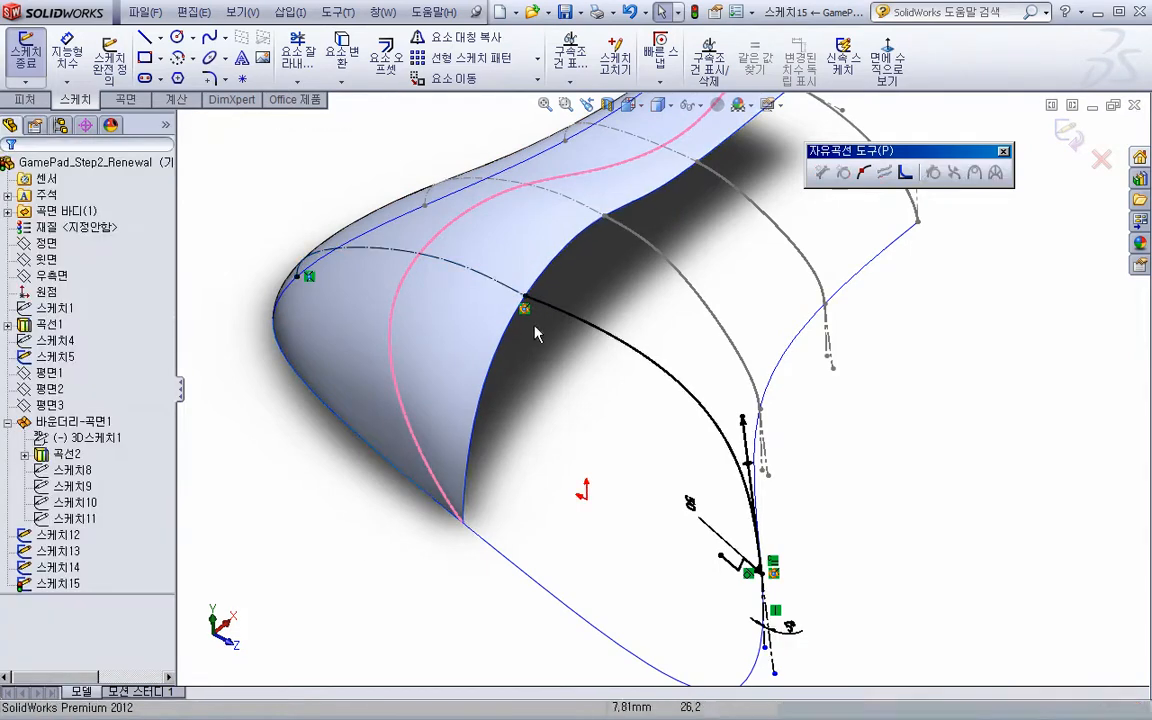
Add an equal curvature relation between the section spline and the construction intersection curve on the surface
click(538, 308)
ctrl+click(542, 312)
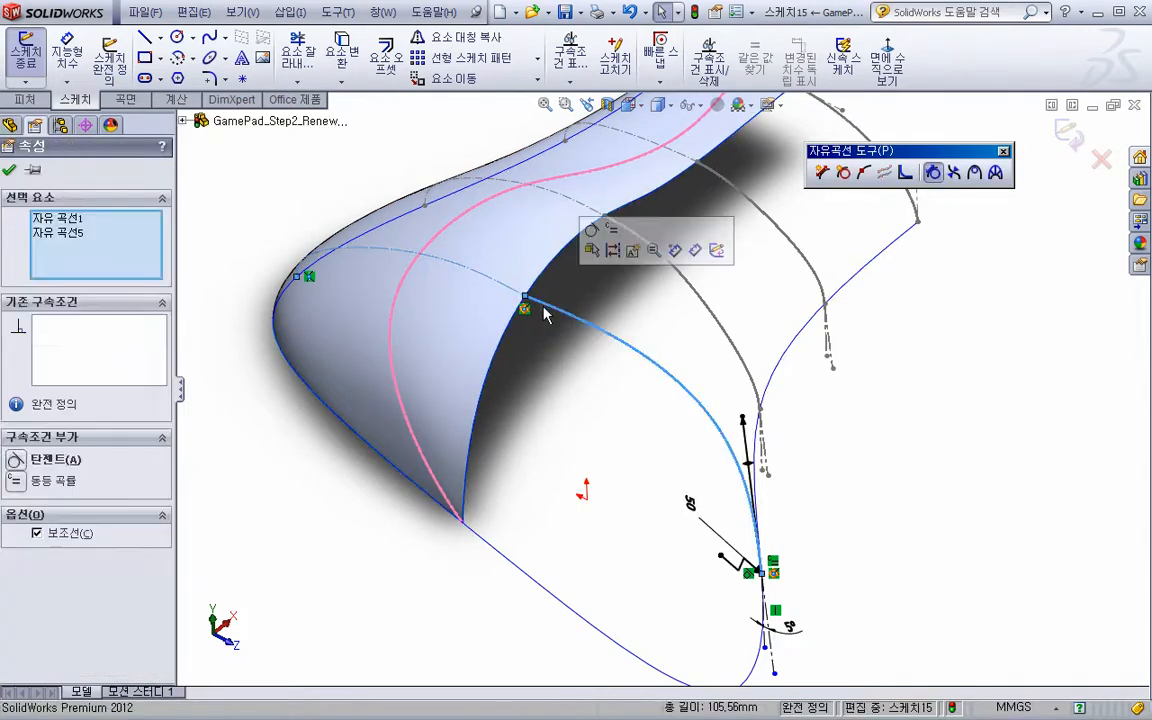
click(605, 245)
key(Escape)
Dimension the tangent handle at the spline's upper endpoint as 30 mm
key(s)
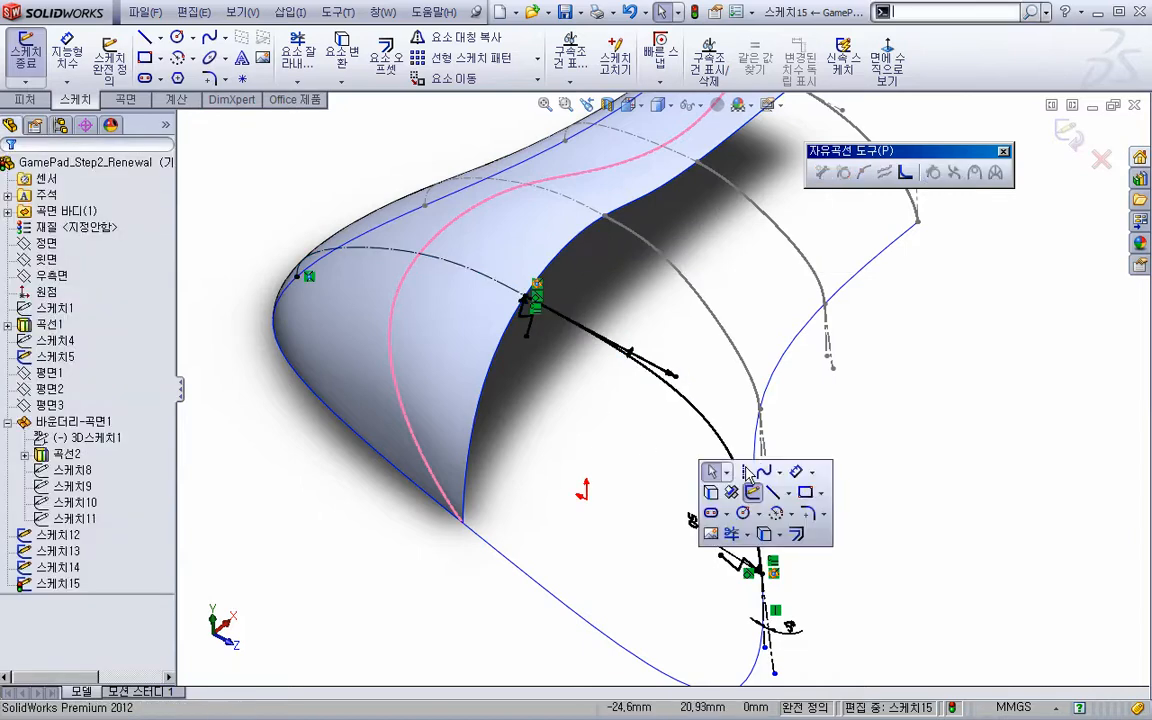
click(795, 471)
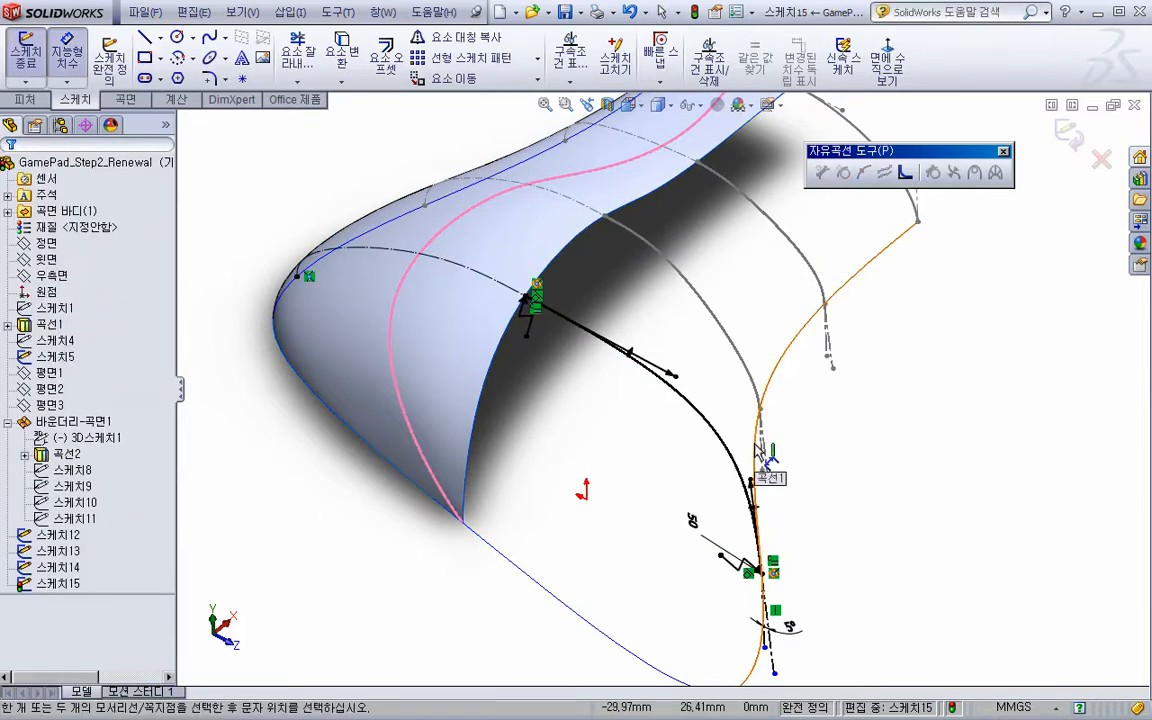
click(673, 378)
click(637, 428)
text(30)
key(Return)
Change the upper handle's dimension to 50 mm and exit the section sketch
middle_drag(637, 428, 622, 368)
double_click(622, 364)
text(50)
key(Return)
mouse_move(622, 373)
middle_down()
mouse_move(555, 406)
mouse_move(610, 398)
mouse_move(600, 415)
middle_up()
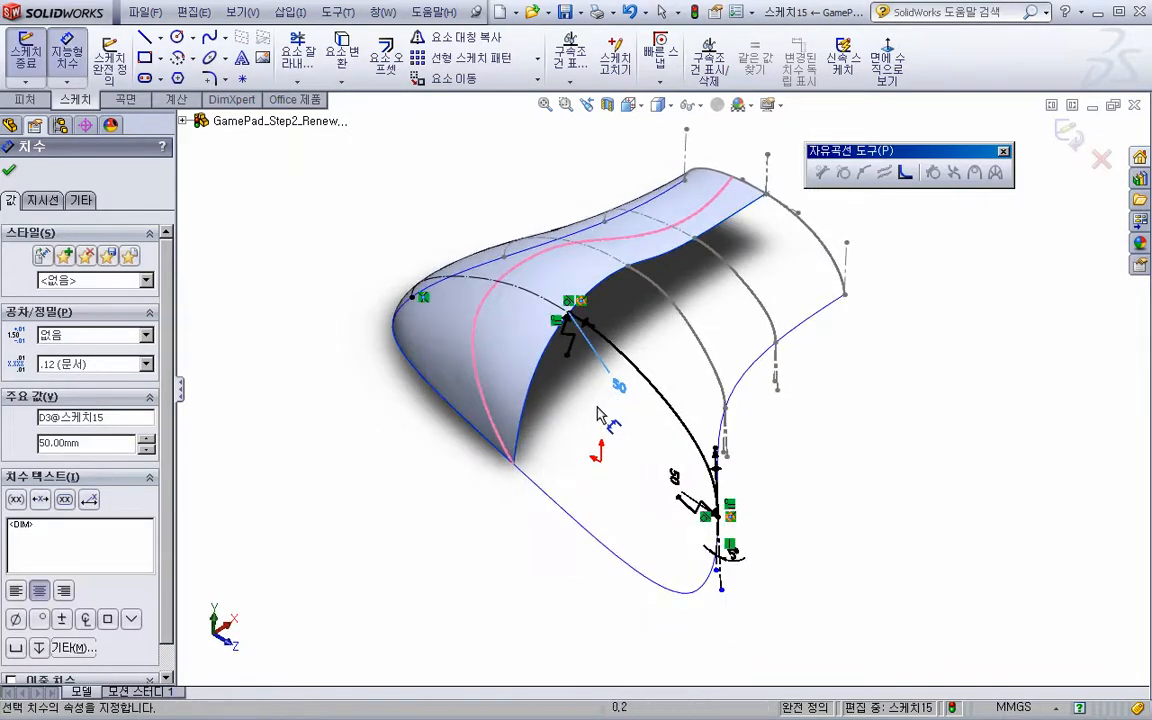
middle_drag(605, 462, 731, 496)
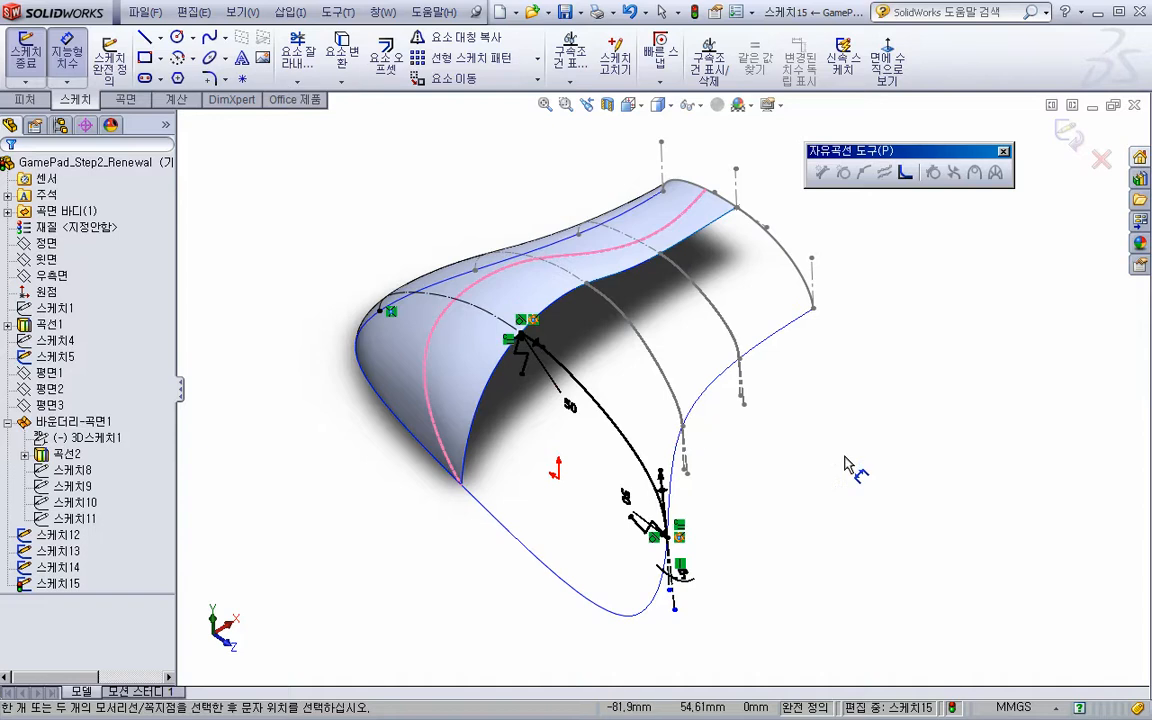
mouse_move(667, 436)
middle_down()
mouse_move(717, 319)
mouse_move(725, 337)
mouse_move(663, 406)
mouse_move(828, 333)
middle_up()
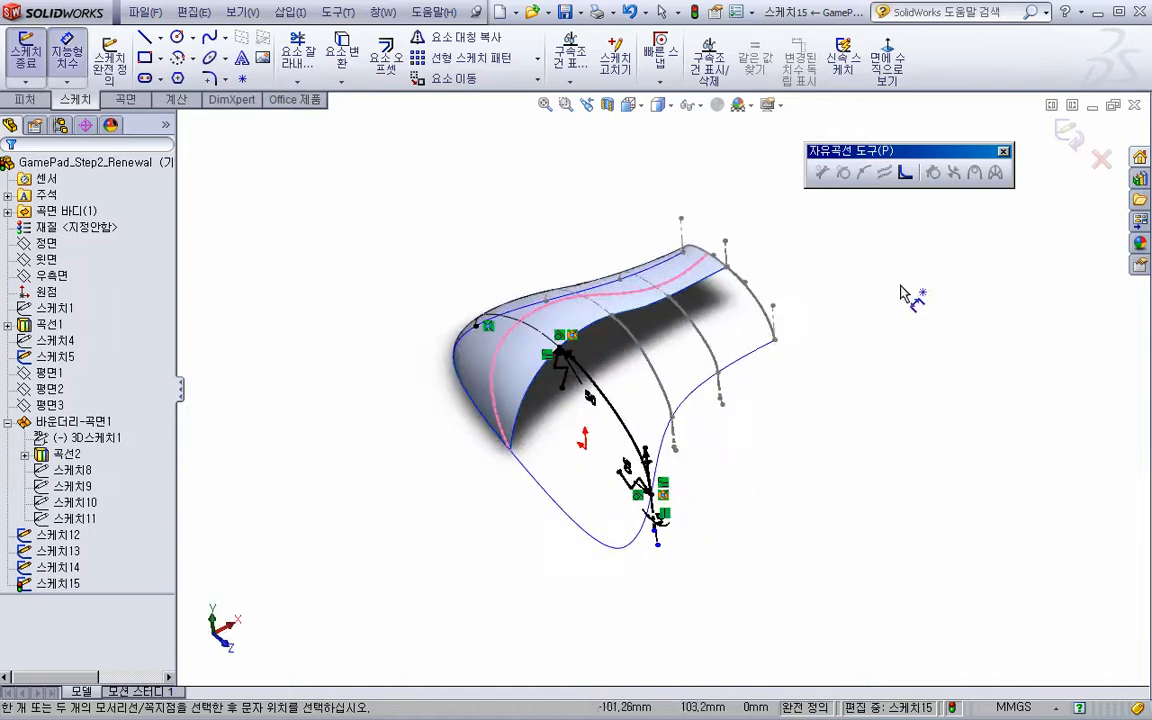
click(1072, 132)
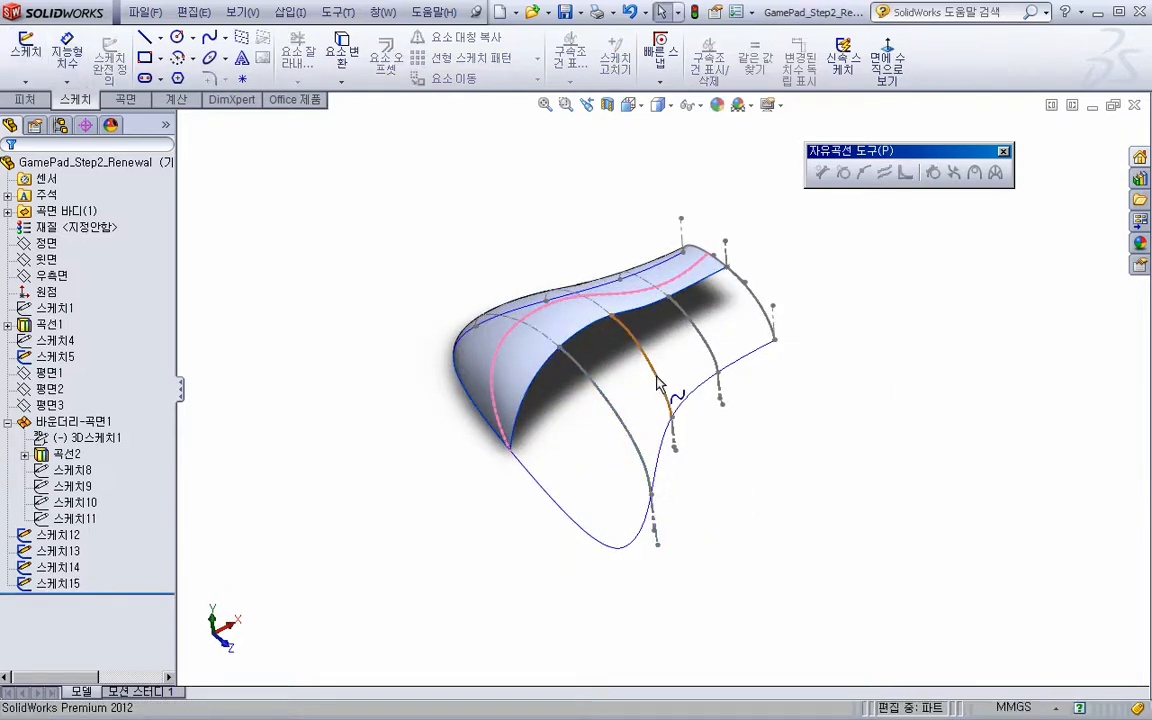
Edit the neighbouring section sketch, set its spline's upper handle dimension to 60 mm, and exit the sketch
right_click(657, 383)
click(668, 330)
scroll(624, 368, down, 3)
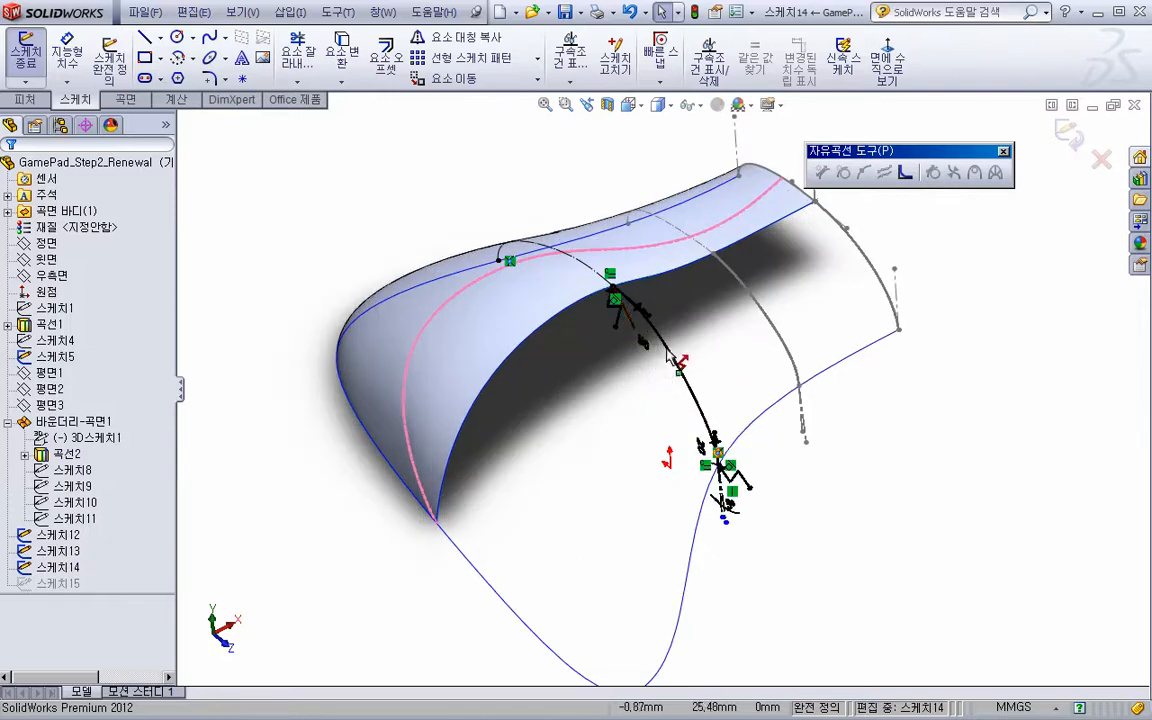
double_click(650, 356)
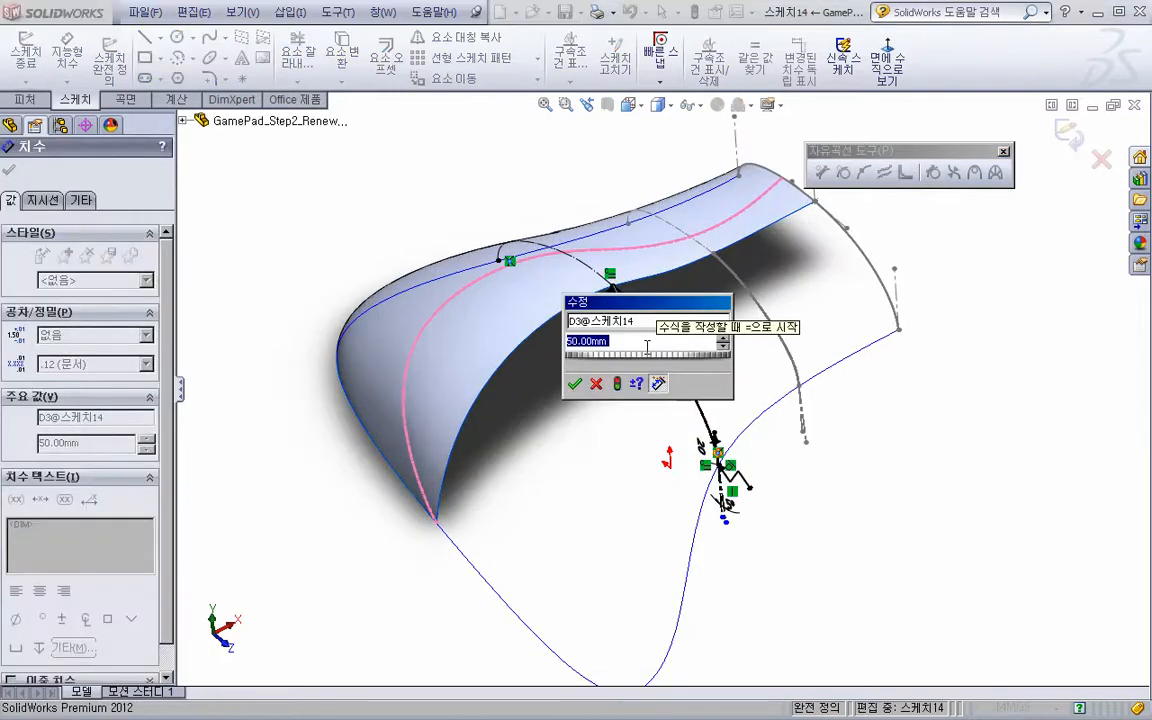
text(60)
key(Return)
mouse_move(650, 350)
middle_down()
mouse_move(643, 463)
mouse_move(686, 437)
mouse_move(725, 380)
mouse_move(680, 428)
middle_up()
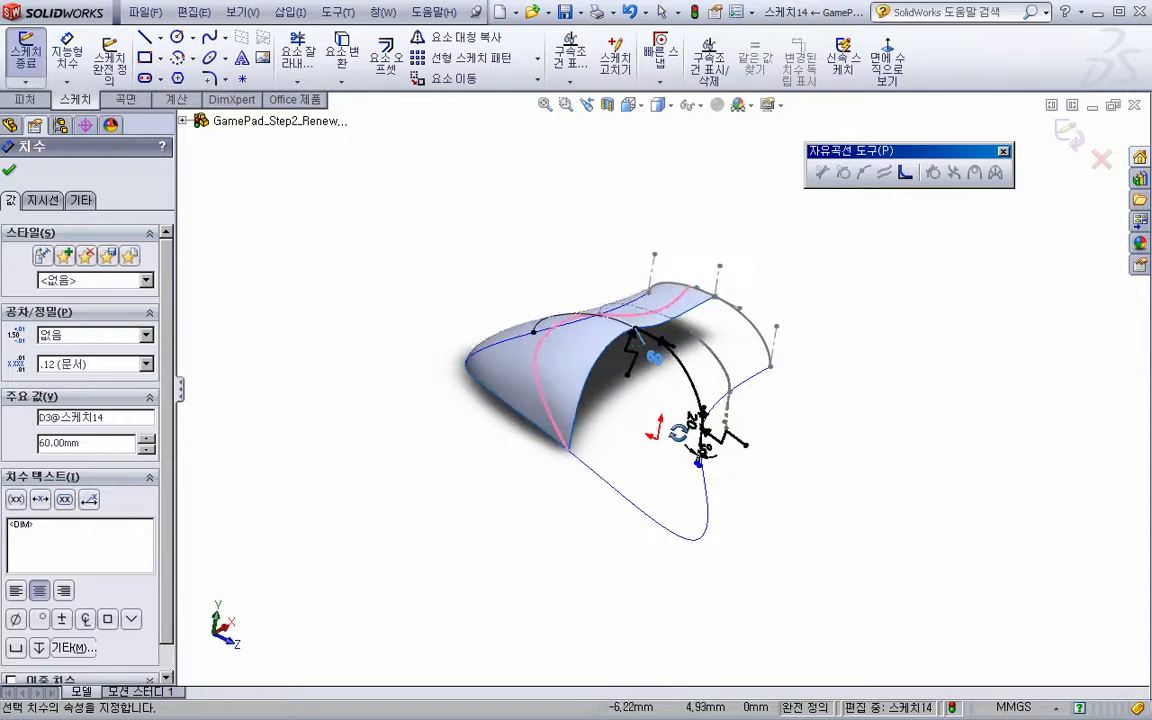
click(1068, 135)
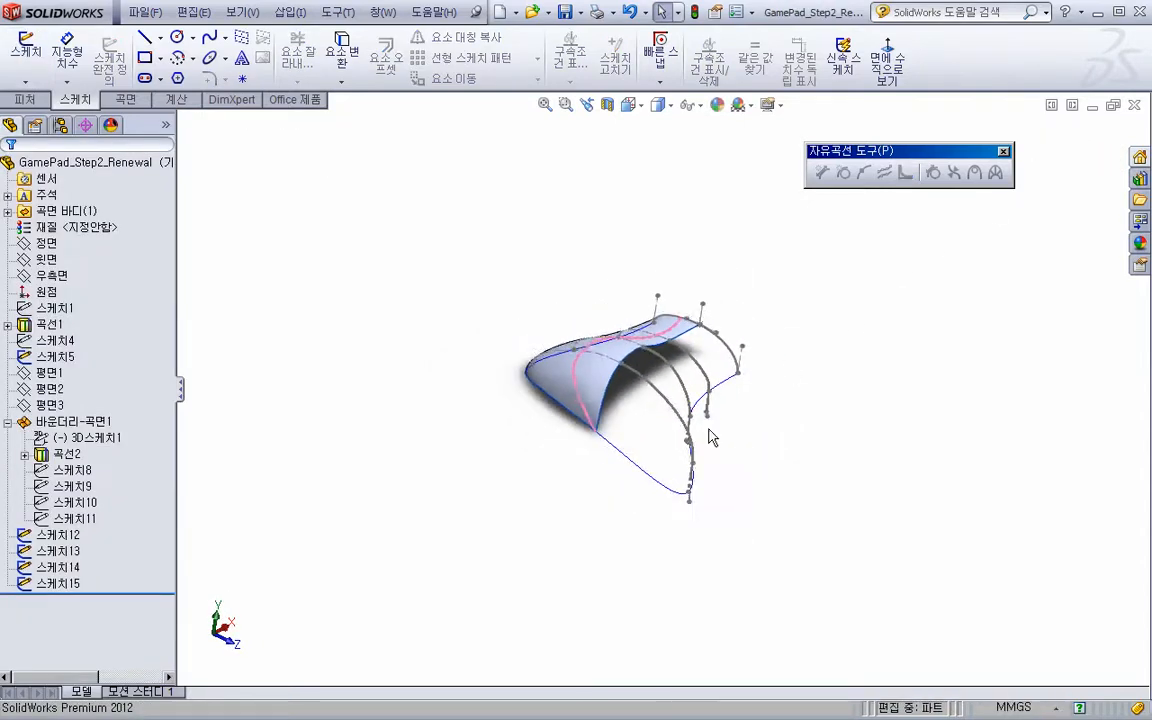
Examine how the section curves run from the surface edge to the lower guide curve from several angles
middle_drag(763, 411, 676, 486)
scroll(680, 430, down, 4)
mouse_move(681, 381)
middle_down()
mouse_move(628, 376)
mouse_move(638, 406)
middle_up()
scroll(641, 425, up, 2)
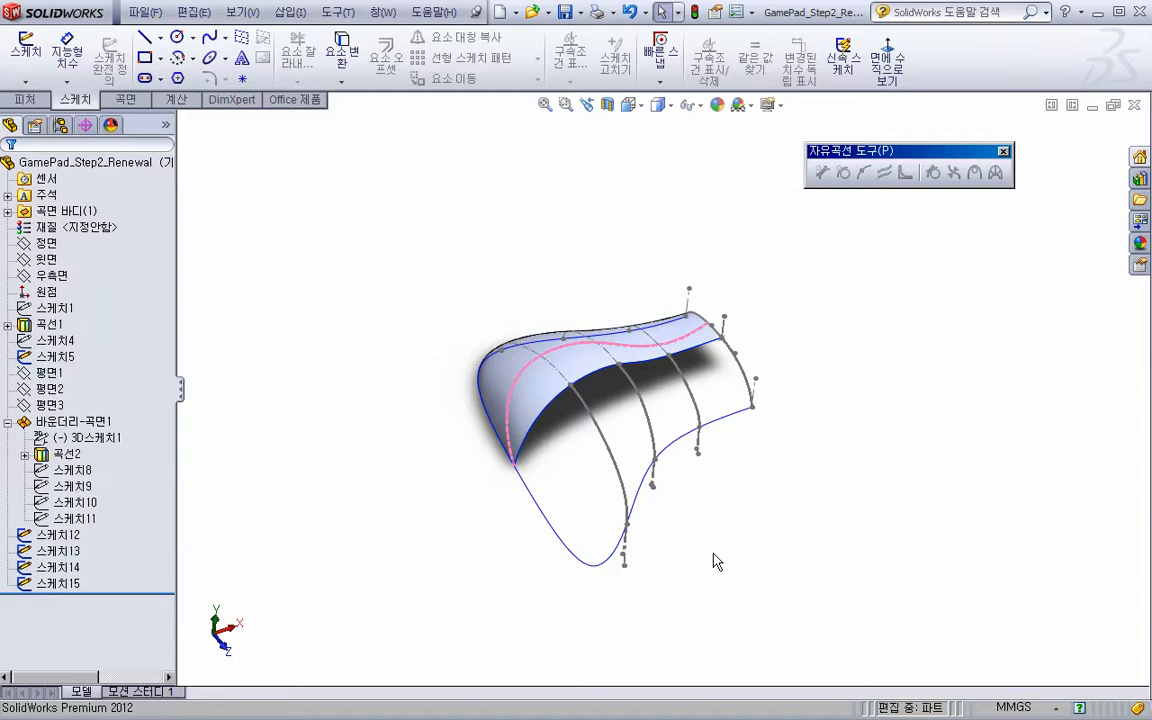
middle_drag(674, 504, 583, 398)
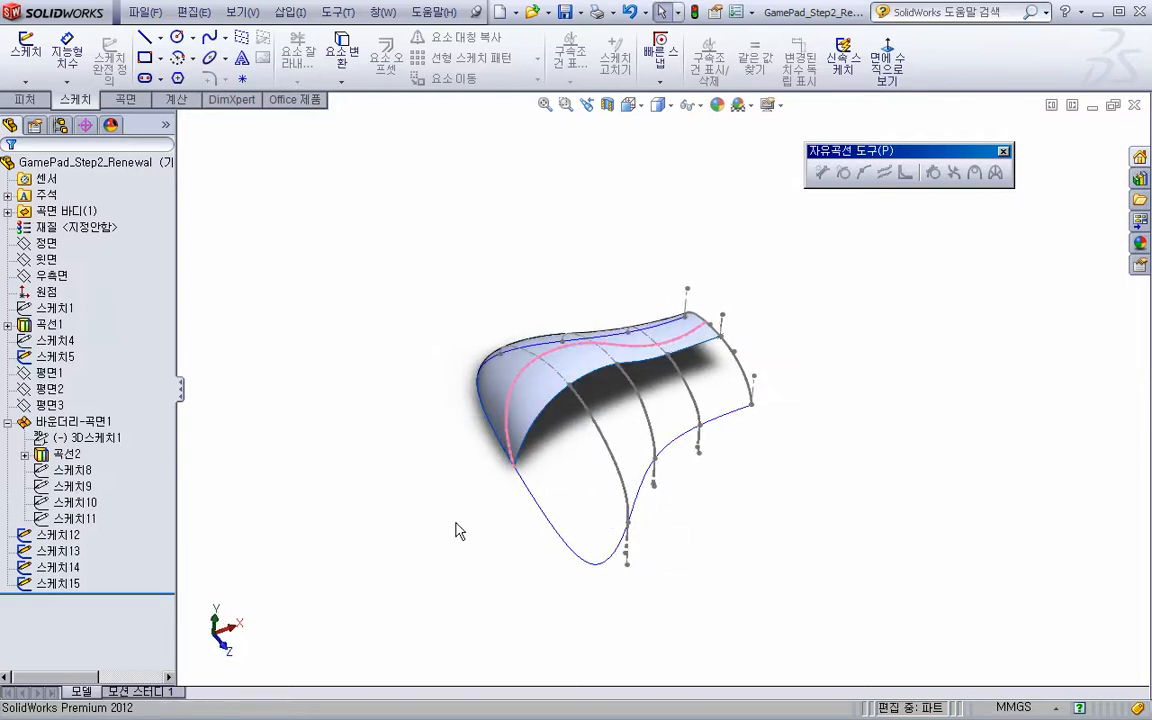
middle_drag(538, 516, 410, 480)
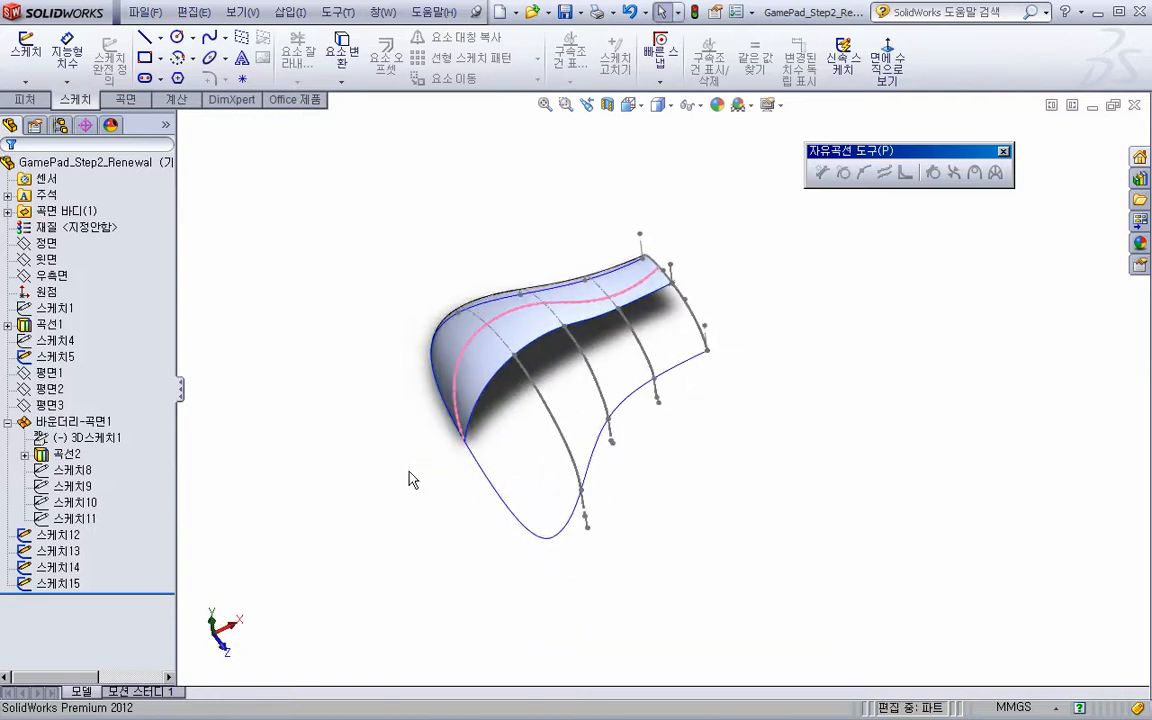
Start a 3D sketch and convert the projected guide curve into sketch entities
click(34, 85)
click(43, 110)
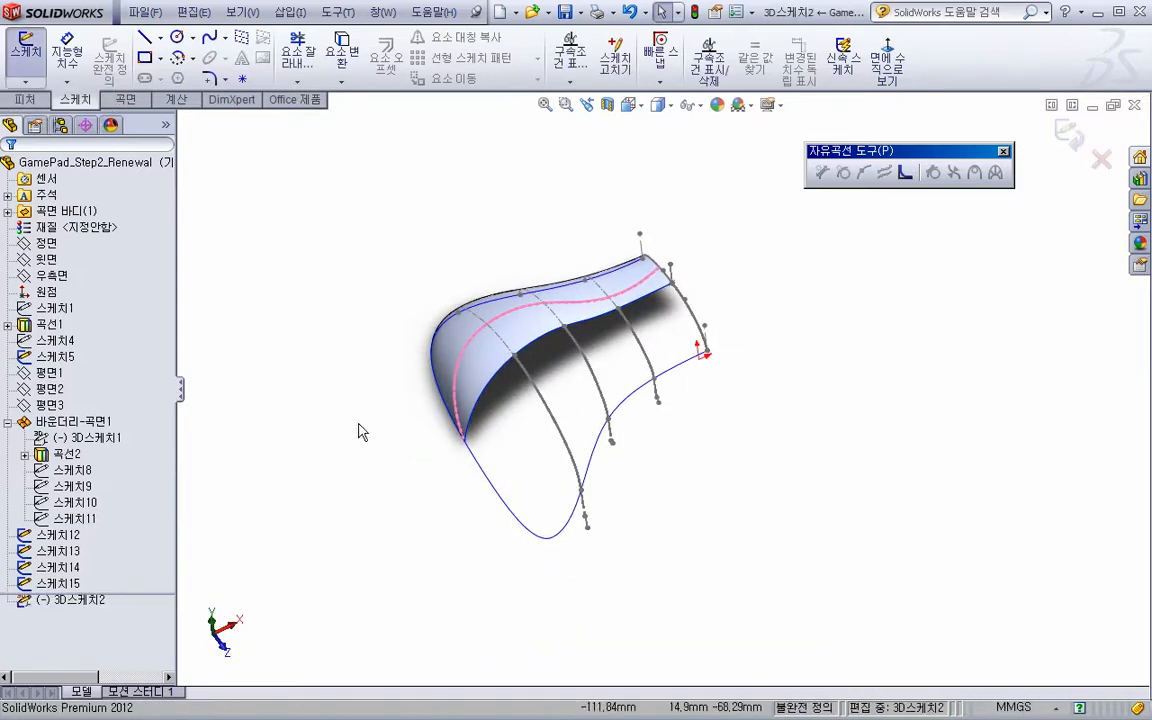
click(561, 536)
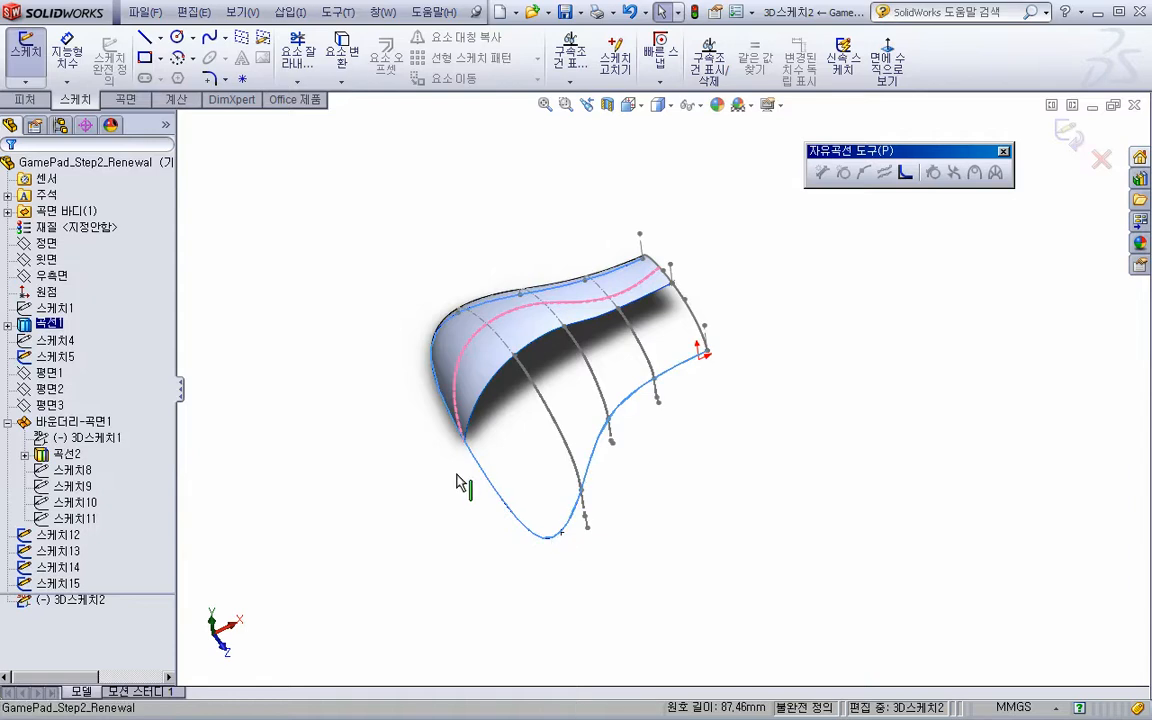
click(342, 57)
mouse_move(334, 404)
middle_down()
mouse_move(424, 476)
mouse_move(490, 498)
middle_up()
Draw a construction line about 11 mm long outward from the surface's lower front corner on the converted curve
key(s)
click(580, 605)
scroll(510, 440, down, 3)
click(513, 383)
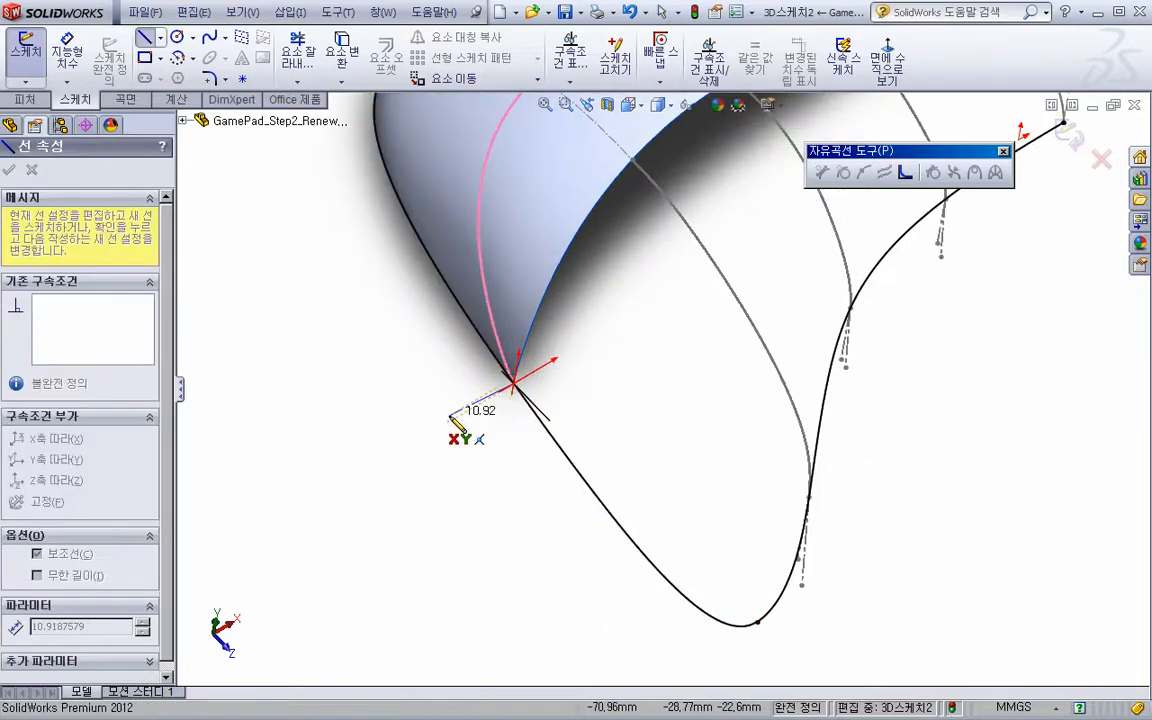
click(480, 450)
key(Escape)
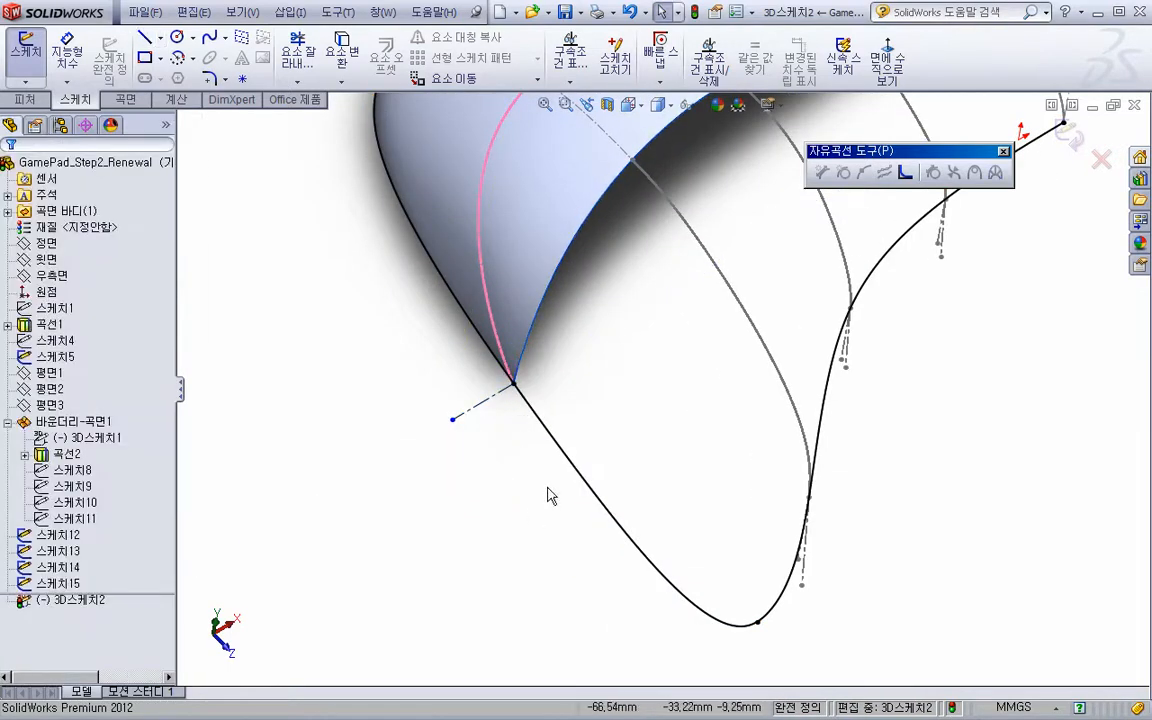
Trim away the part of the converted curve that runs along the existing surface, and exit the 3D sketch
click(298, 52)
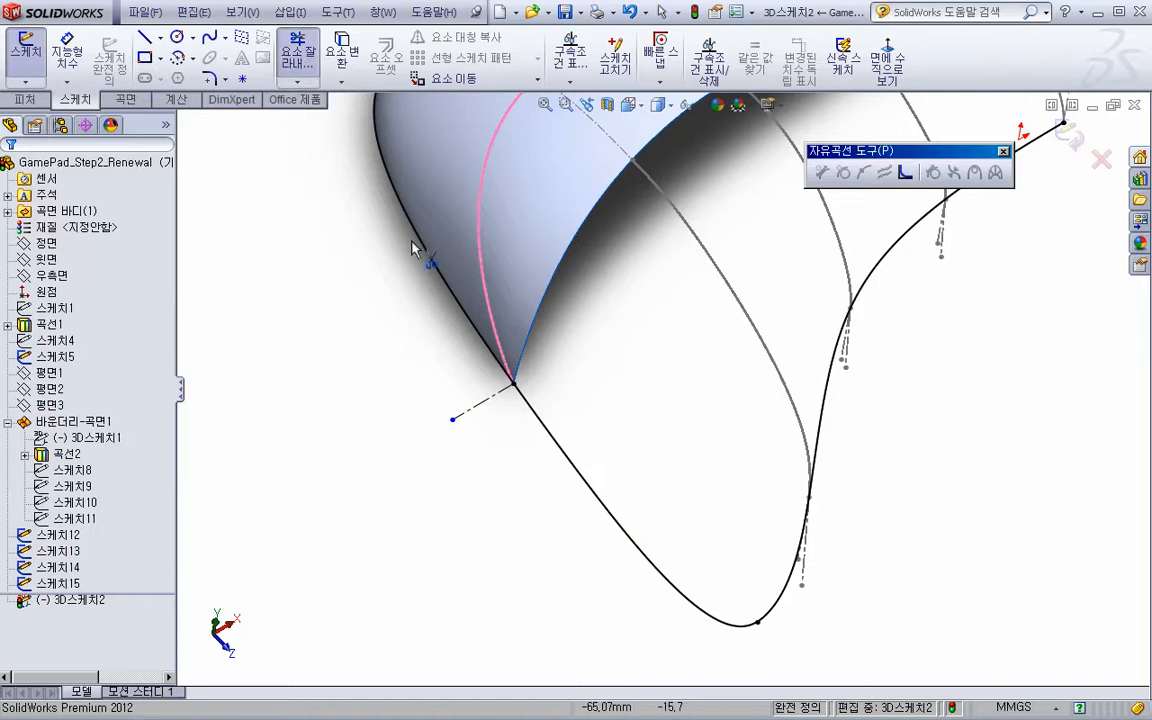
middle_drag(419, 252, 420, 330)
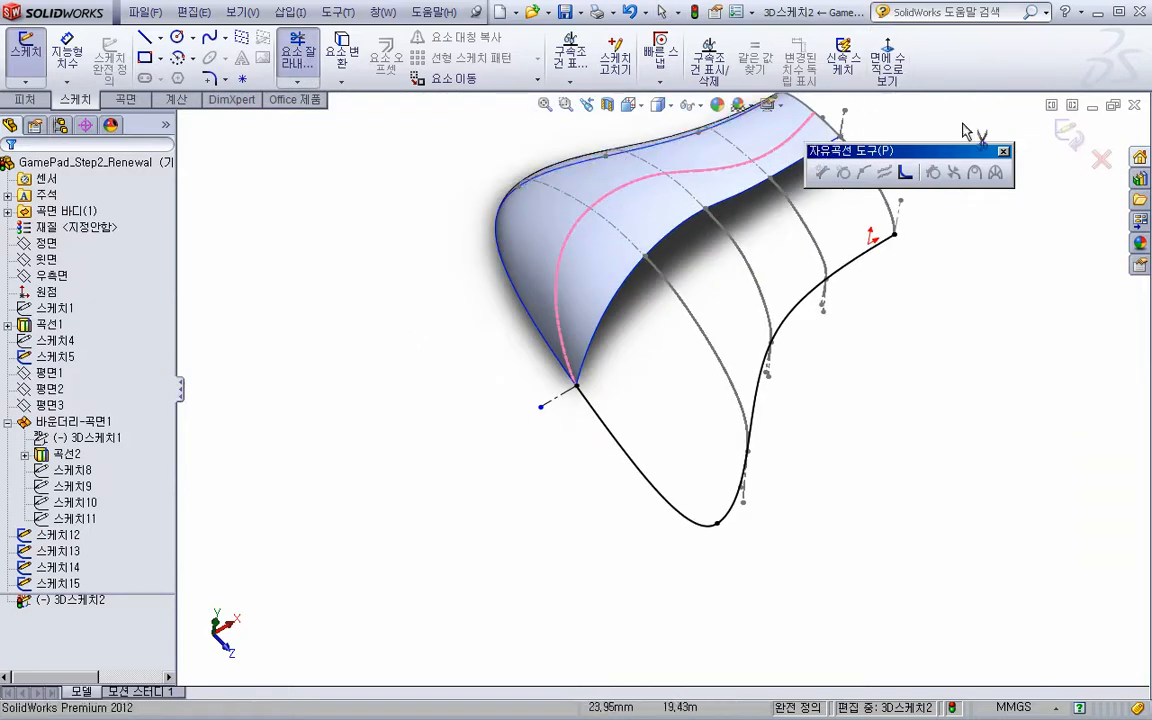
click(1070, 135)
mouse_move(673, 417)
middle_down()
mouse_move(602, 424)
mouse_move(535, 468)
middle_up()
click(725, 506)
middle_drag(678, 504, 669, 481)
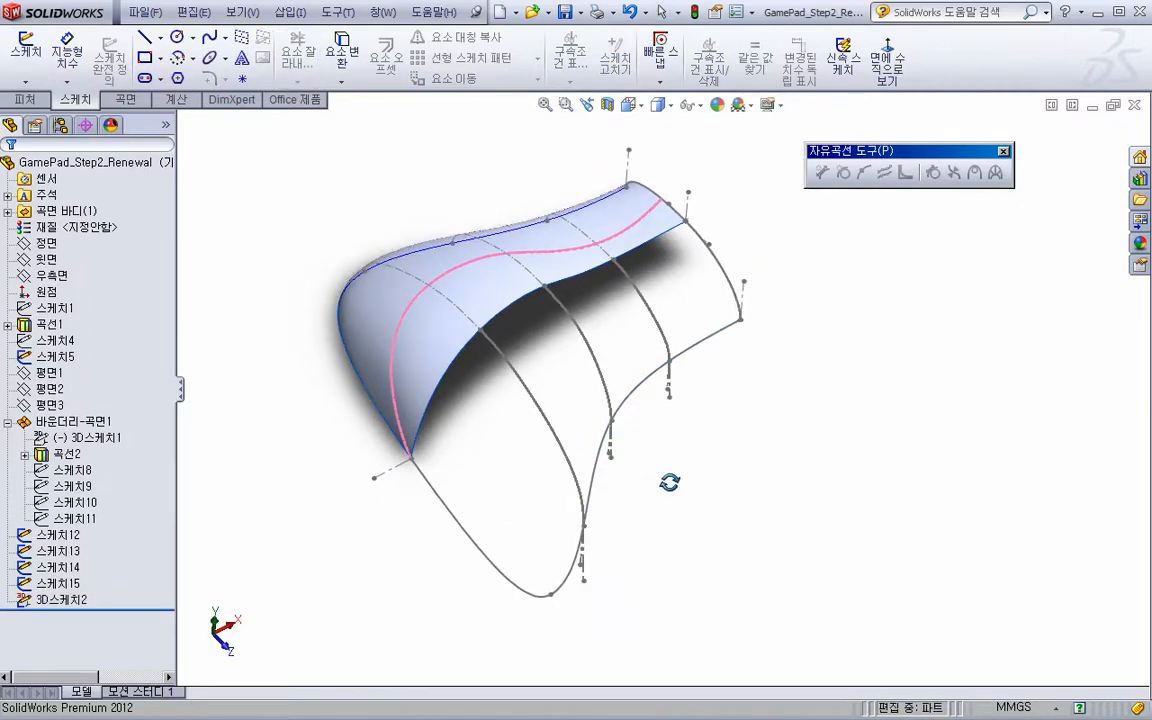
Start a boundary surface with the top surface's lower edge and the trimmed 3D guide curve as direction 1 curves
click(47, 100)
click(146, 99)
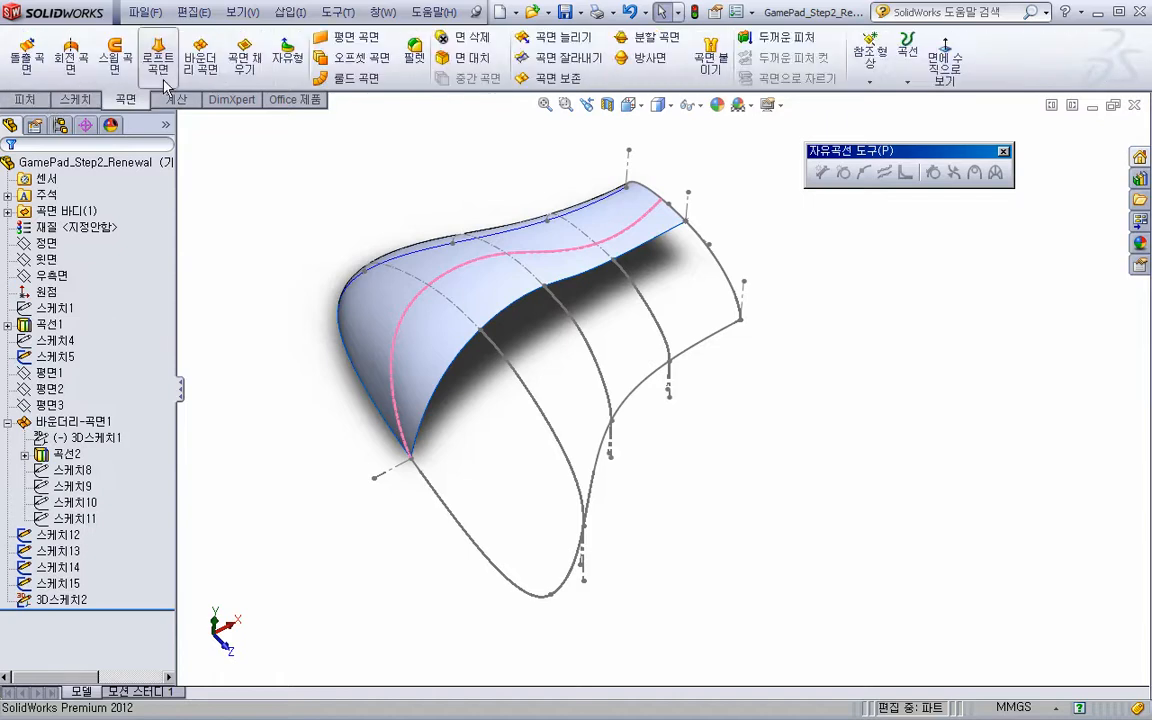
click(200, 57)
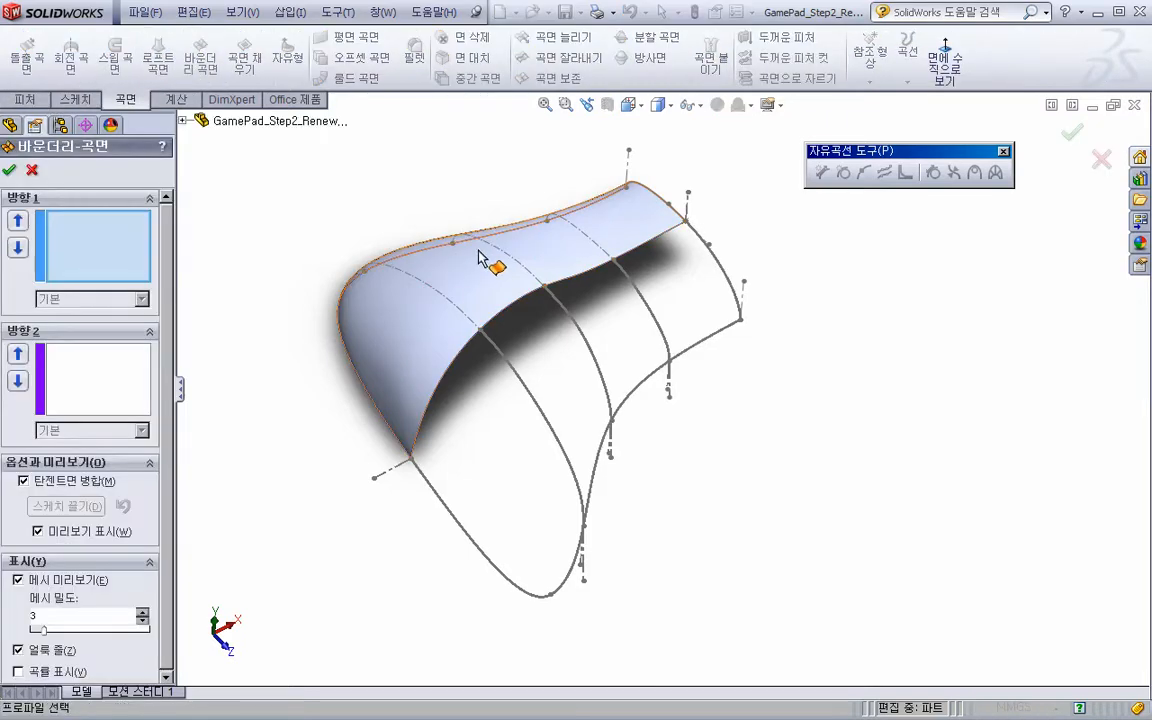
click(681, 240)
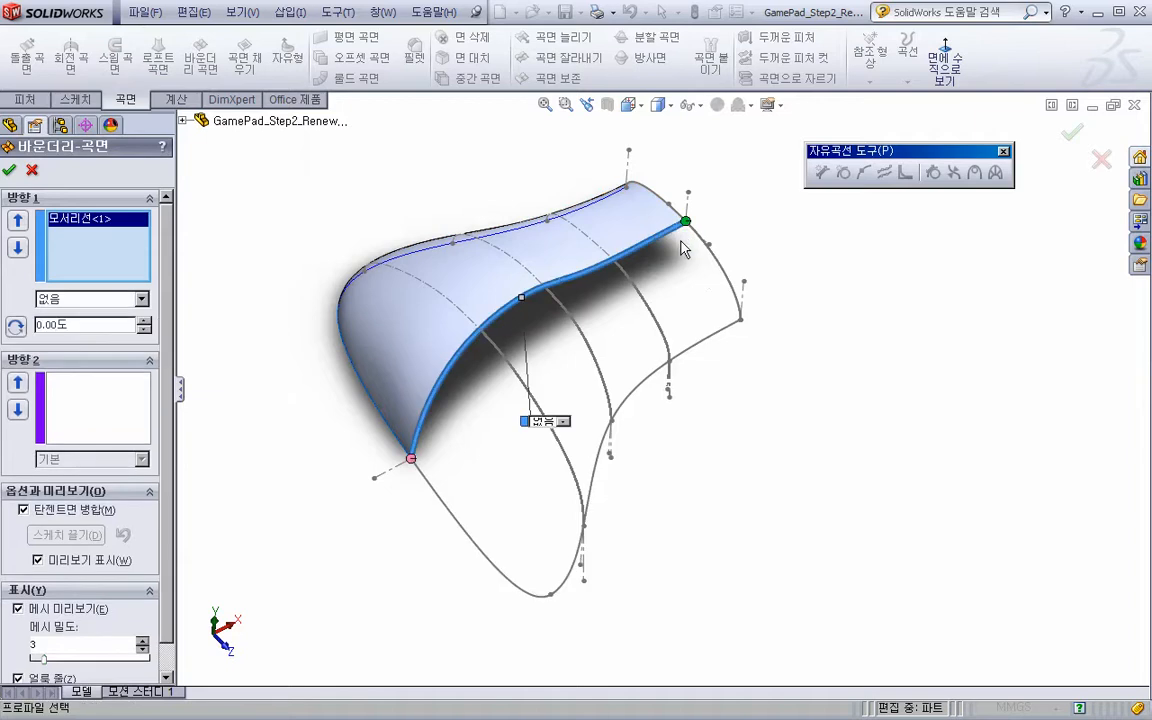
click(736, 327)
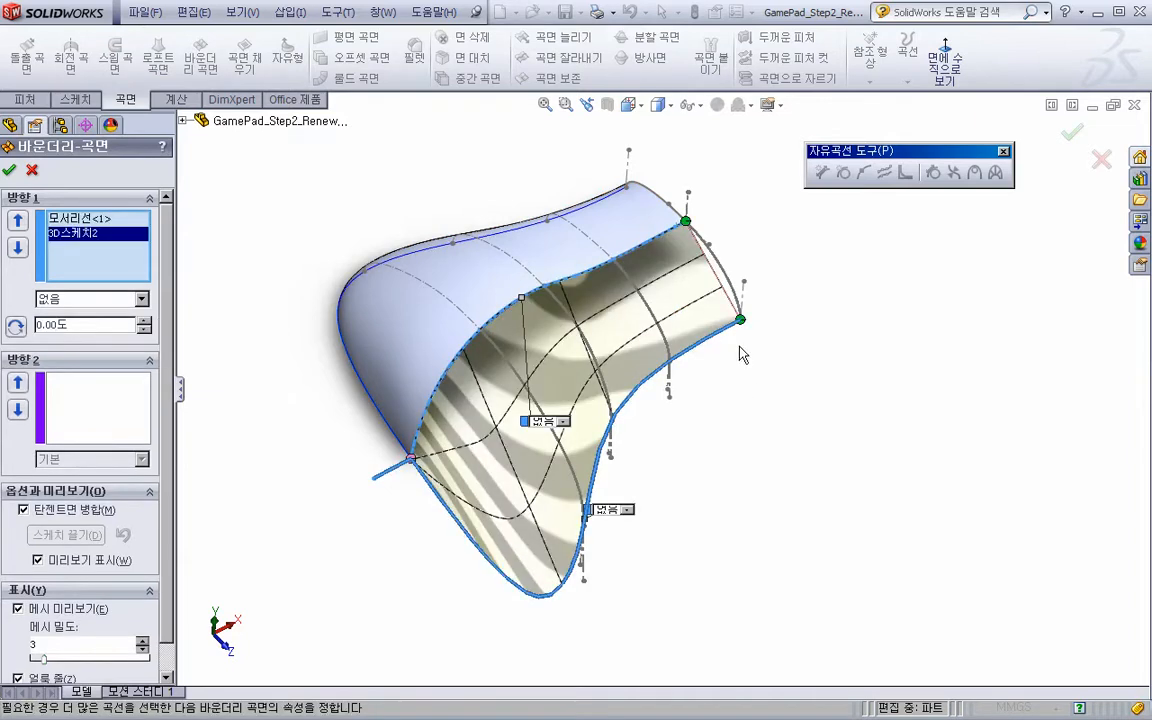
Set the surface edge in direction 1 to face curvature so the side surface continues the top surface's curvature
click(80, 218)
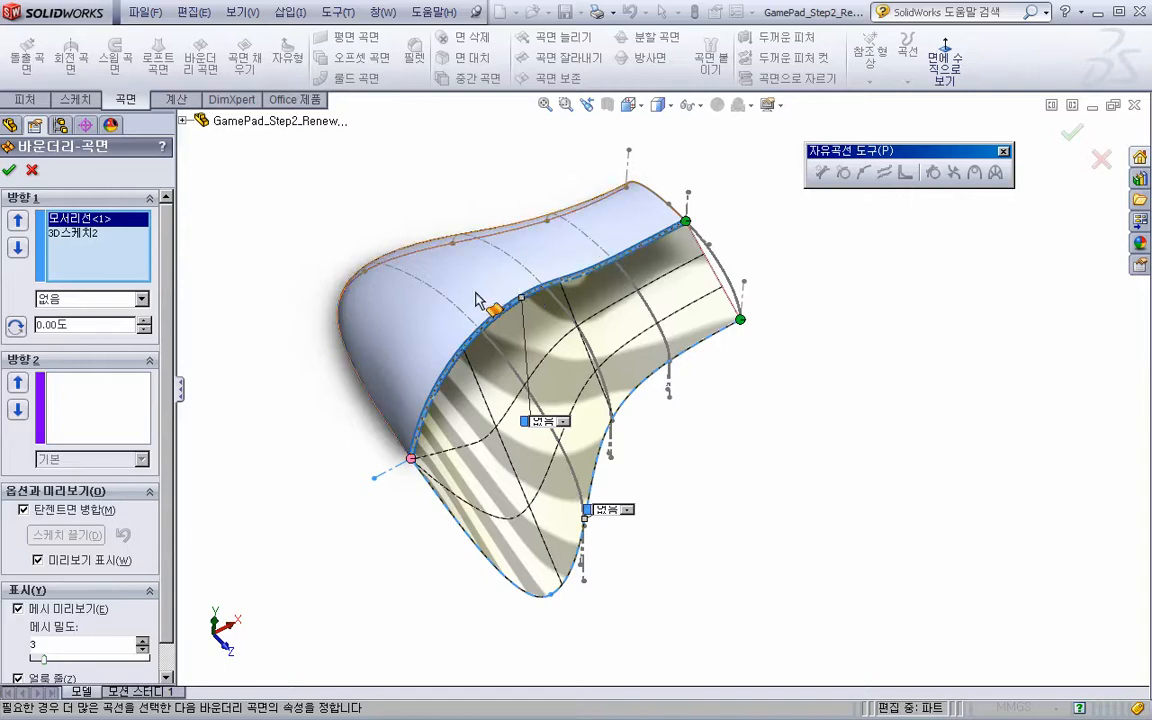
click(142, 299)
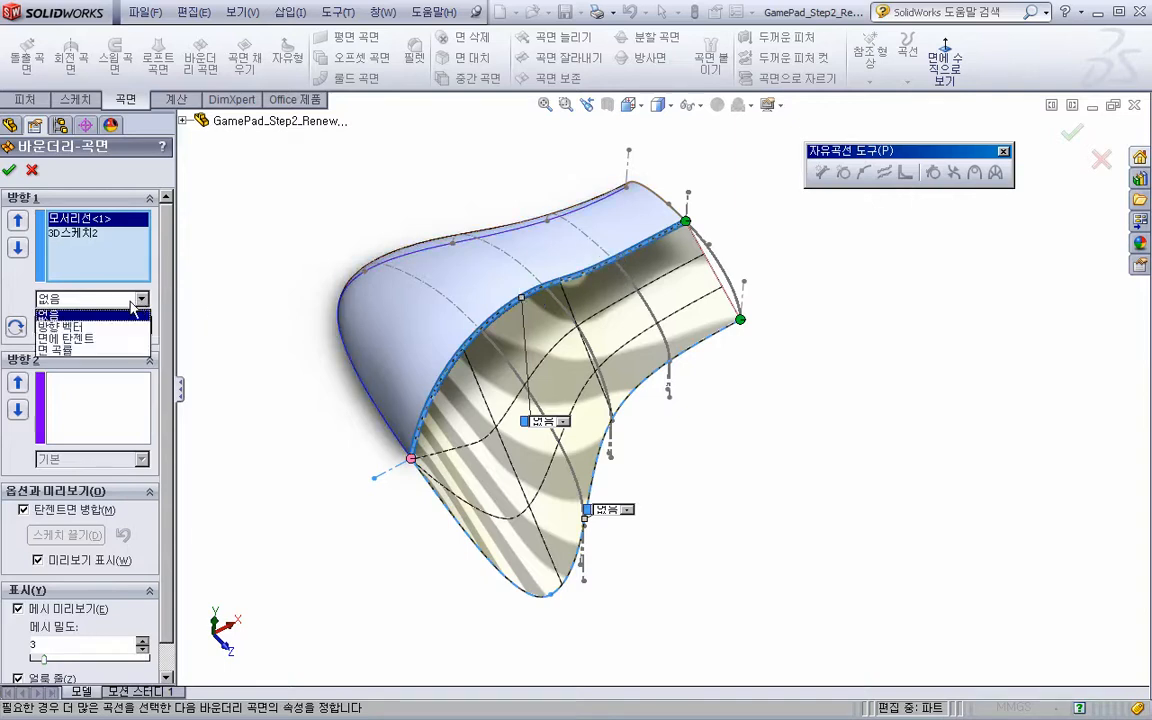
click(70, 337)
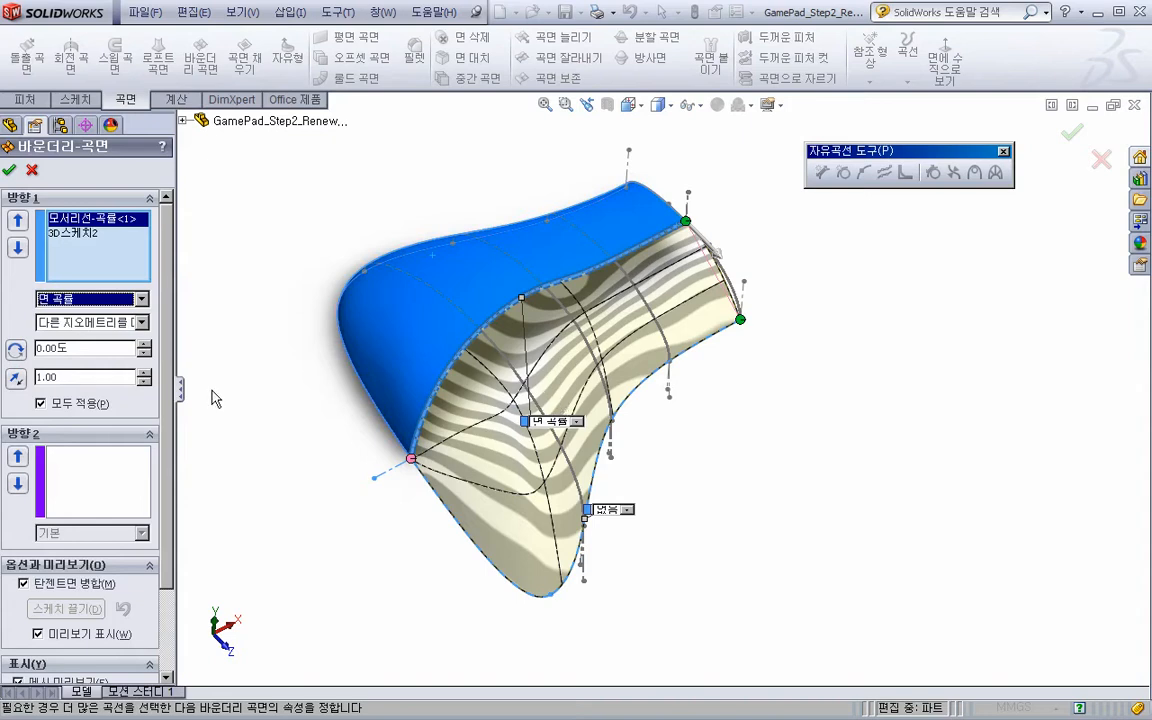
drag(174, 352, 174, 380)
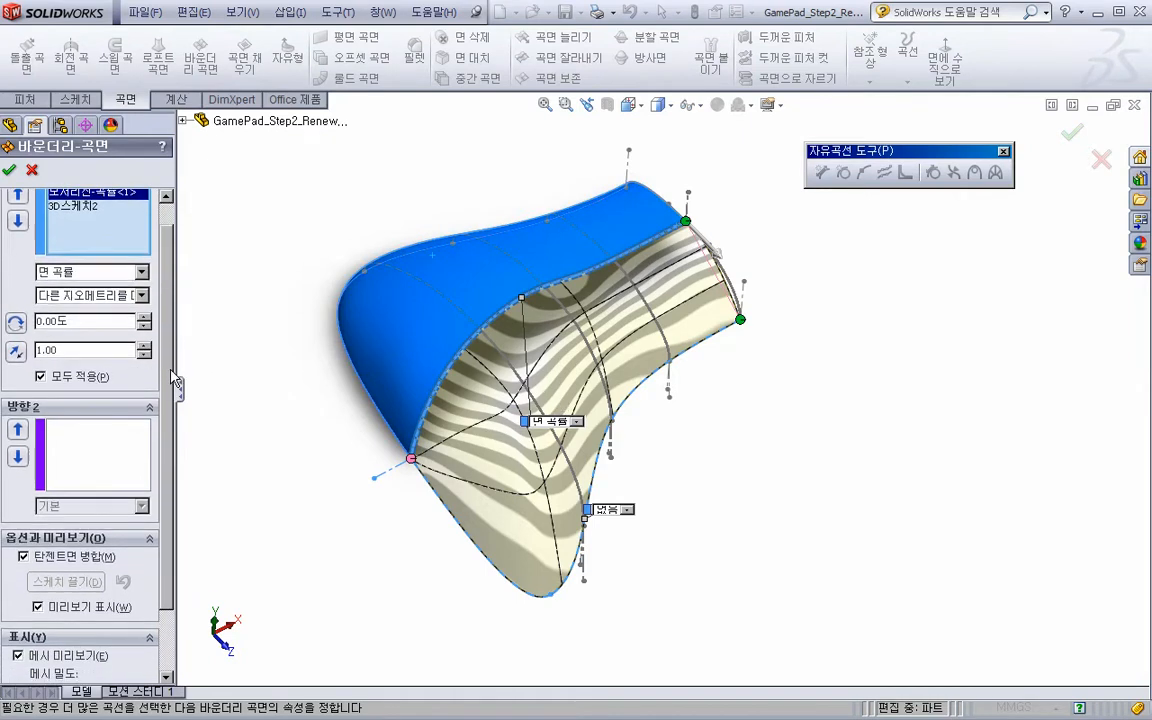
scroll(744, 283, down, 3)
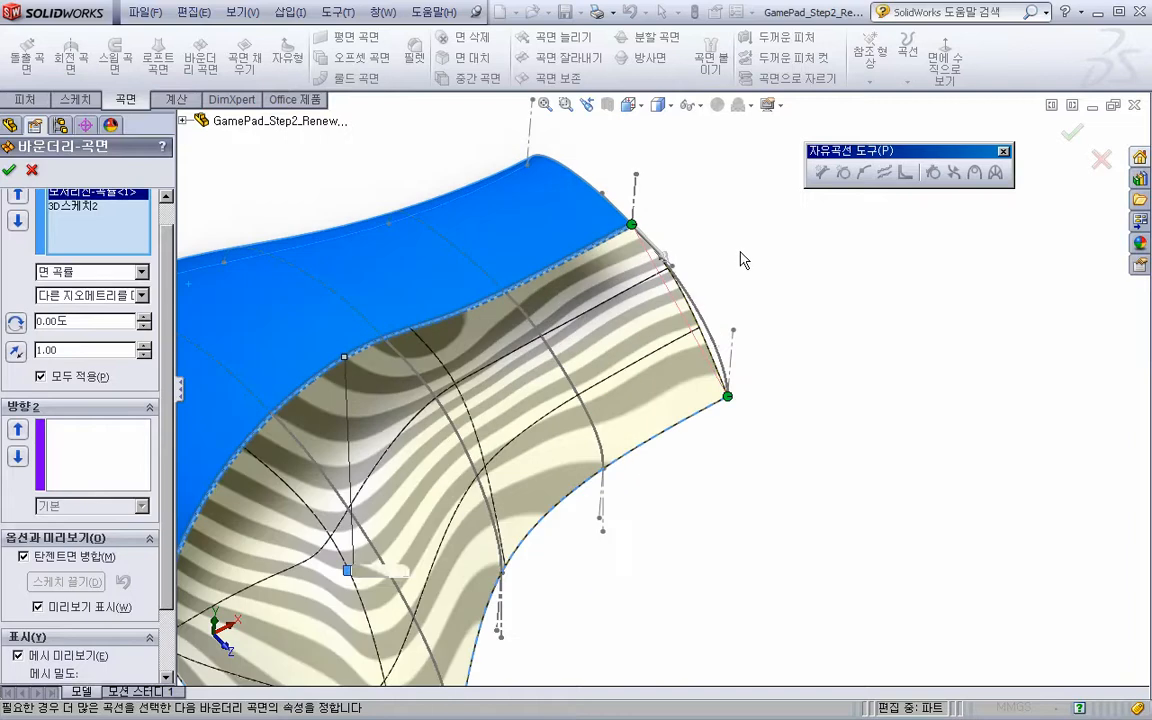
click(723, 376)
right_click(75, 226)
click(95, 230)
Add 스케치5, 스케치13, 스케치14 and 스케치15 as the direction 2 section curves, in order from the open end
click(100, 472)
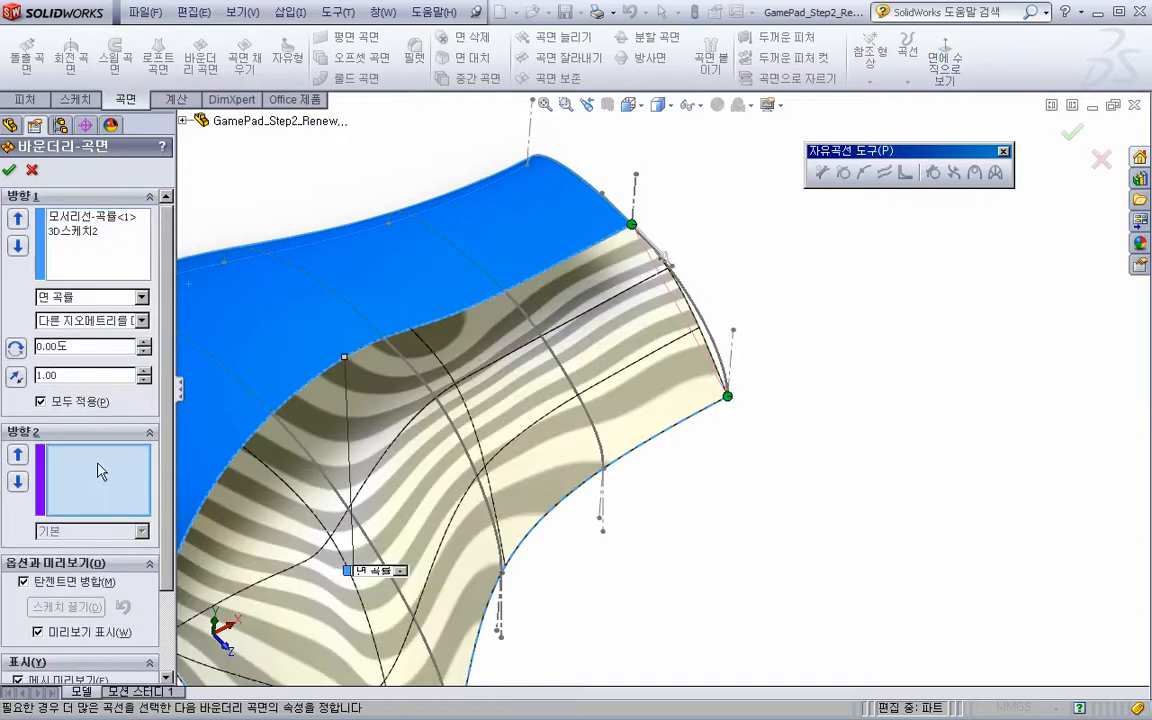
middle_drag(548, 442, 678, 324)
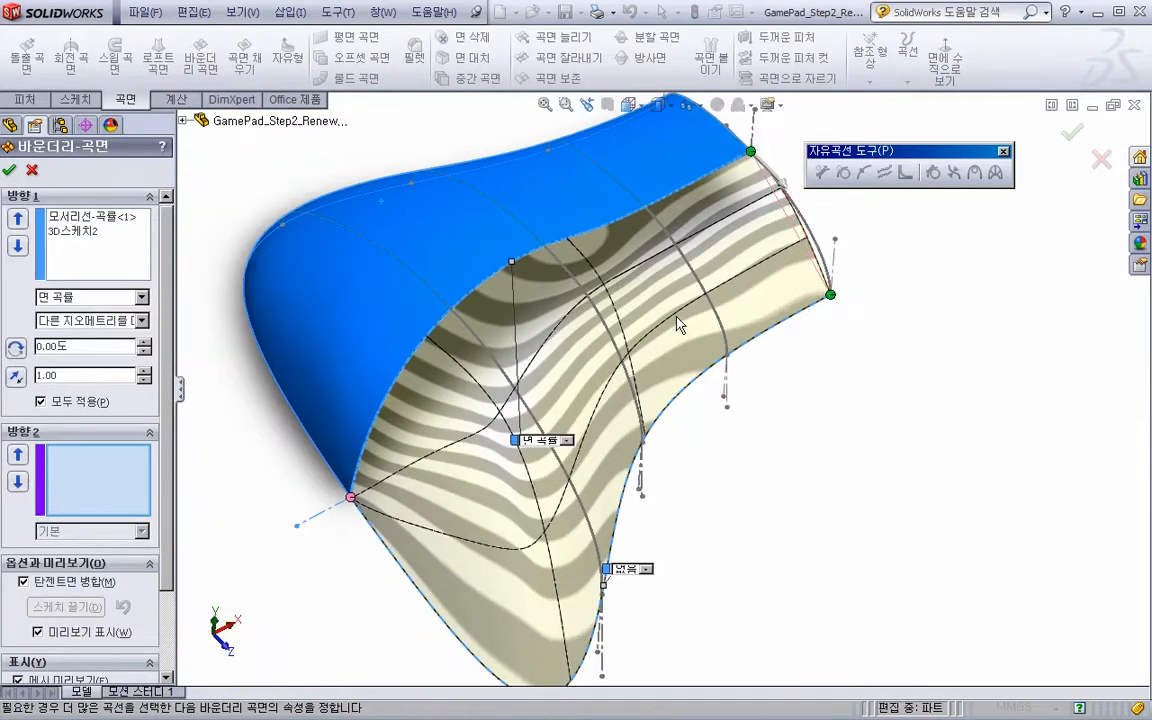
click(826, 258)
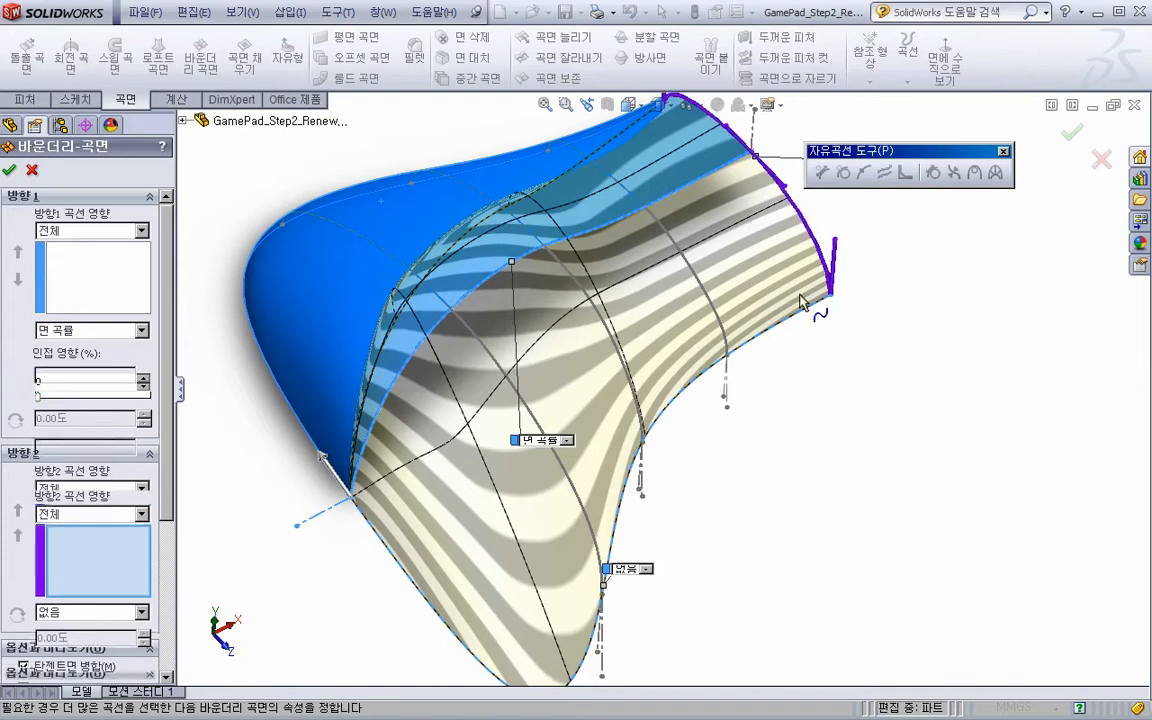
click(719, 320)
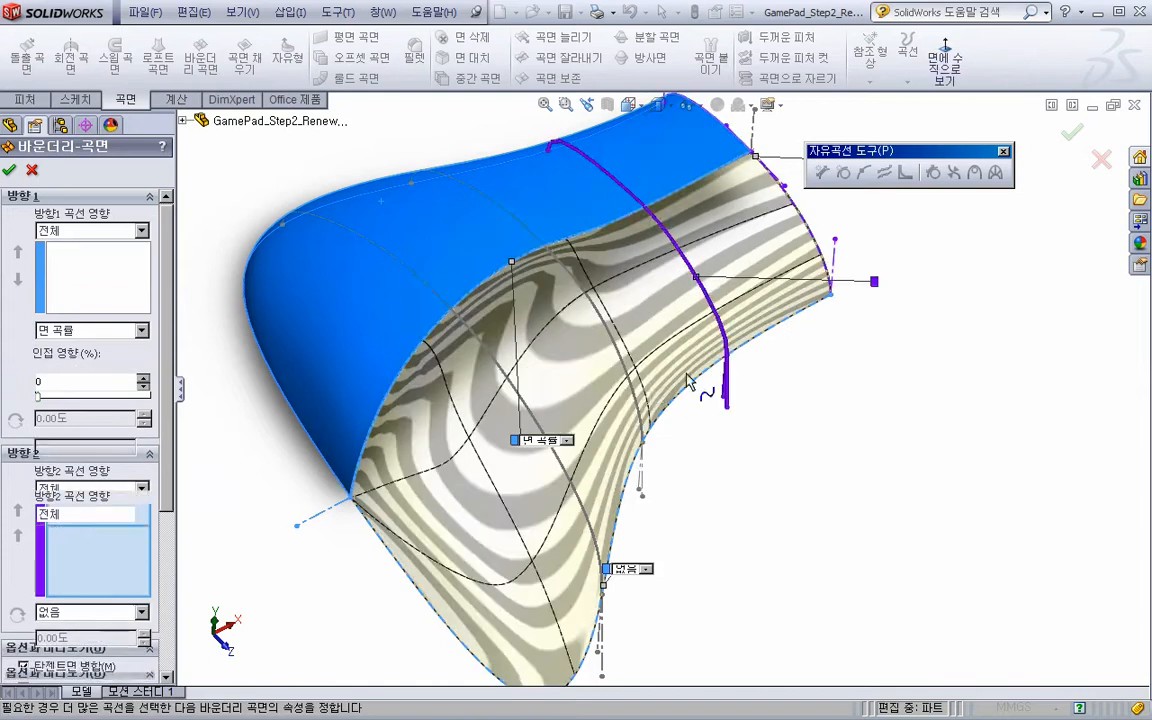
click(640, 410)
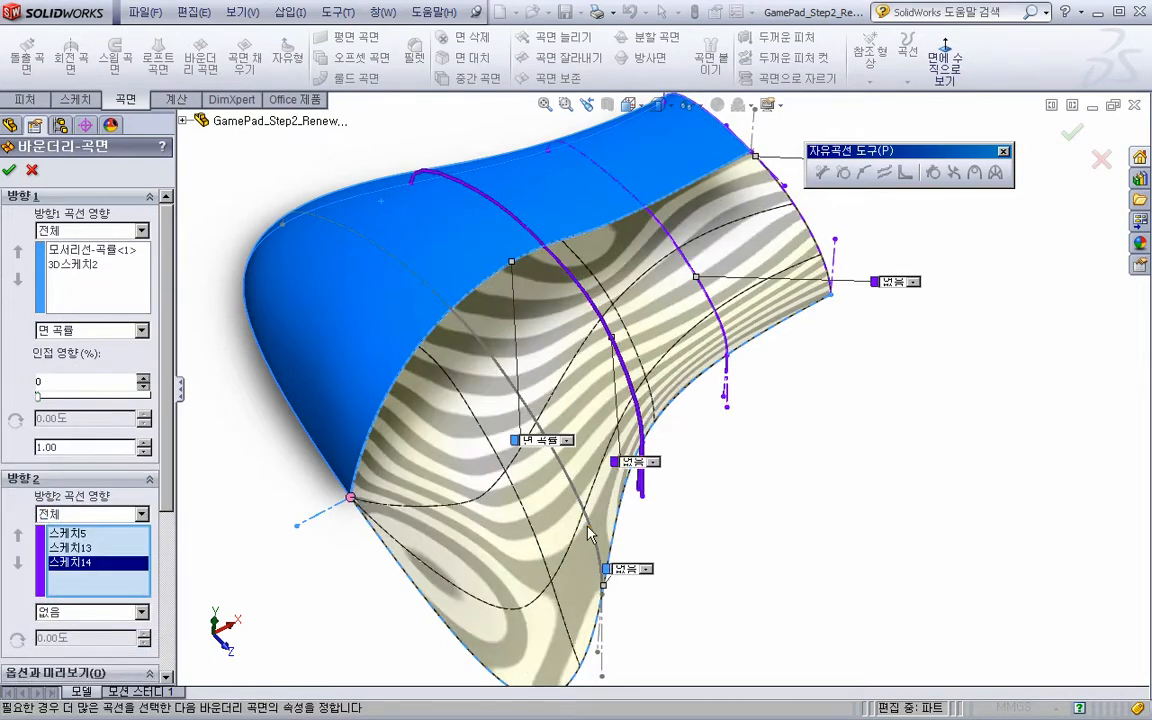
click(593, 537)
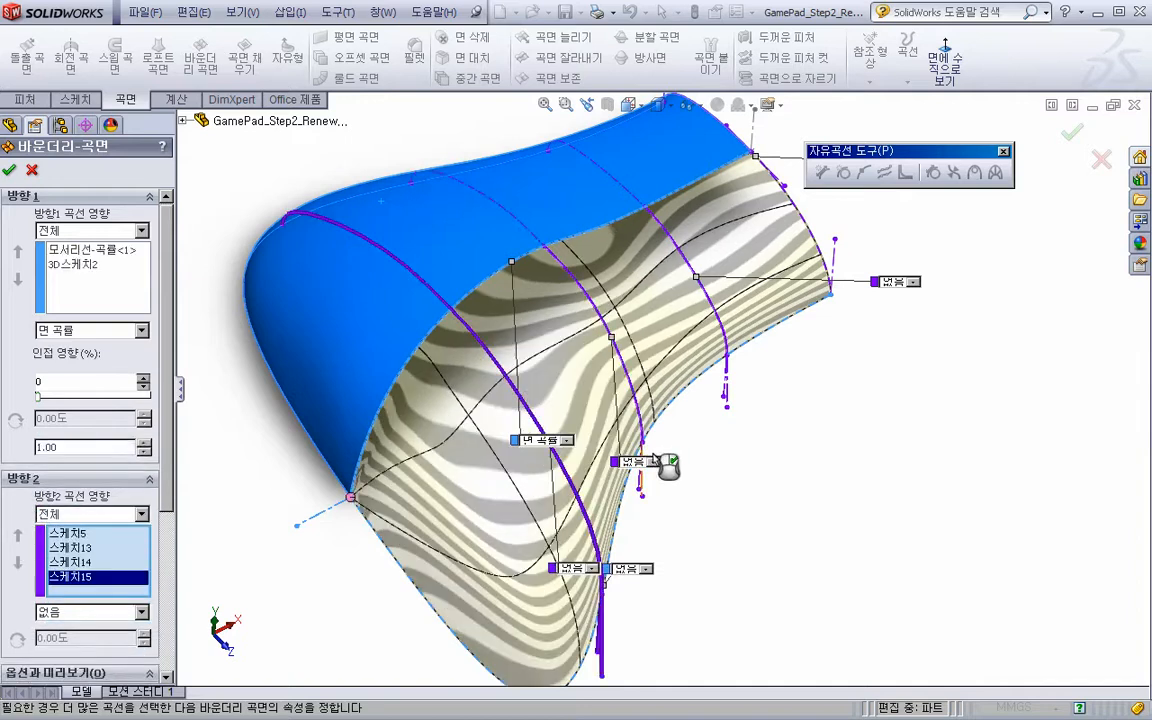
middle_drag(660, 465, 813, 300)
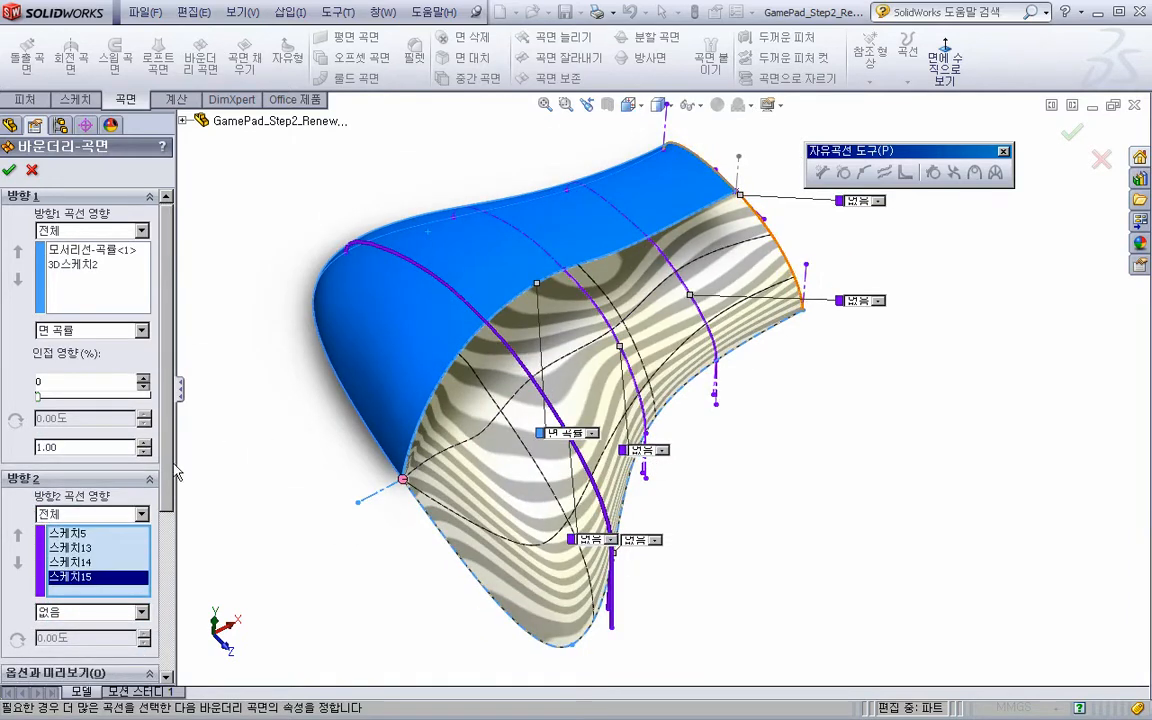
Make the surface normal to profile at 스케치5 with 100% influence to next, and create the boundary surface
click(97, 536)
scroll(166, 600, down, 3)
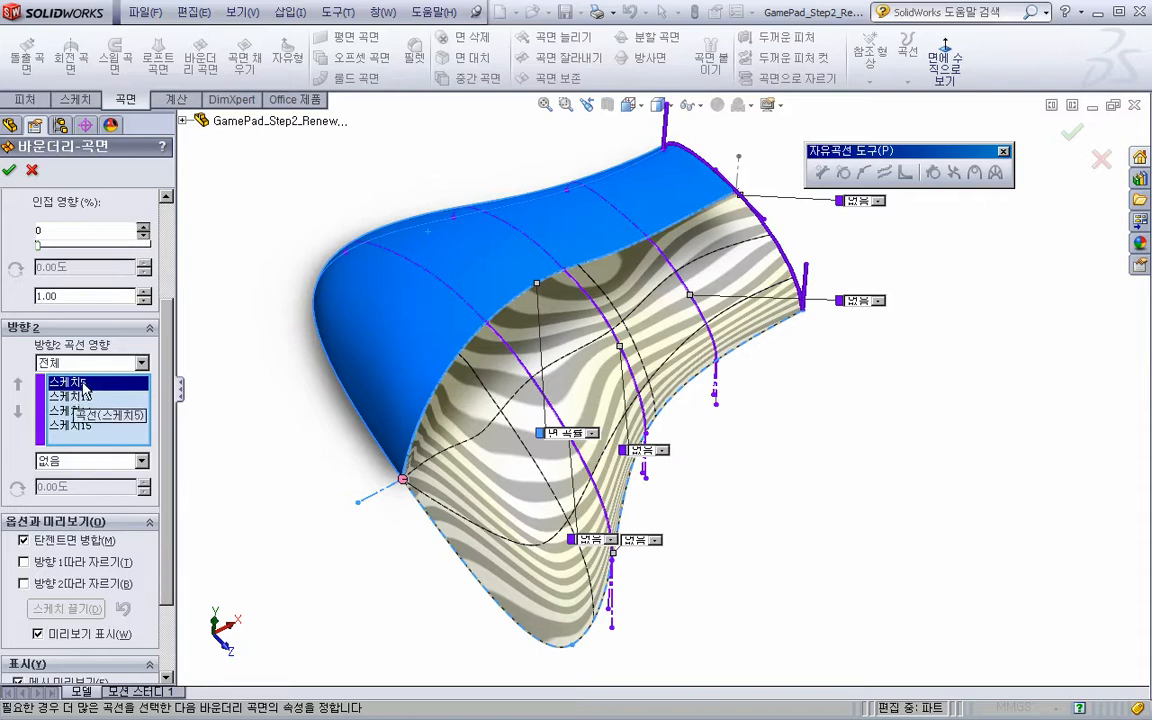
click(105, 462)
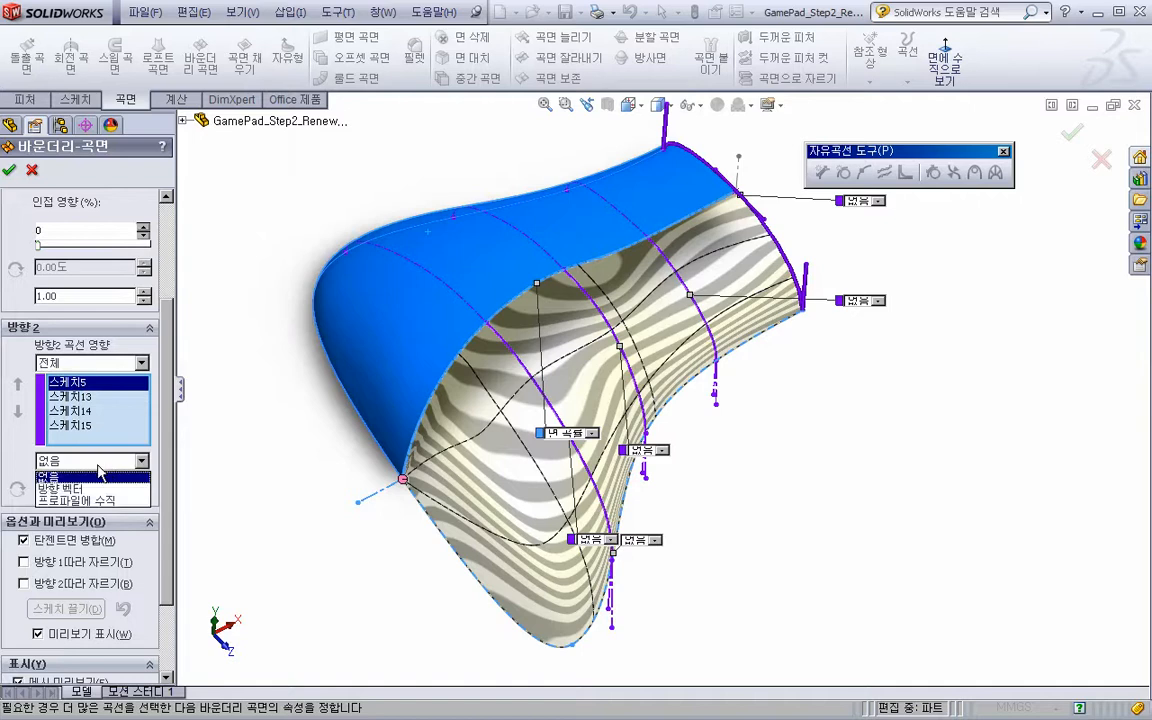
click(95, 500)
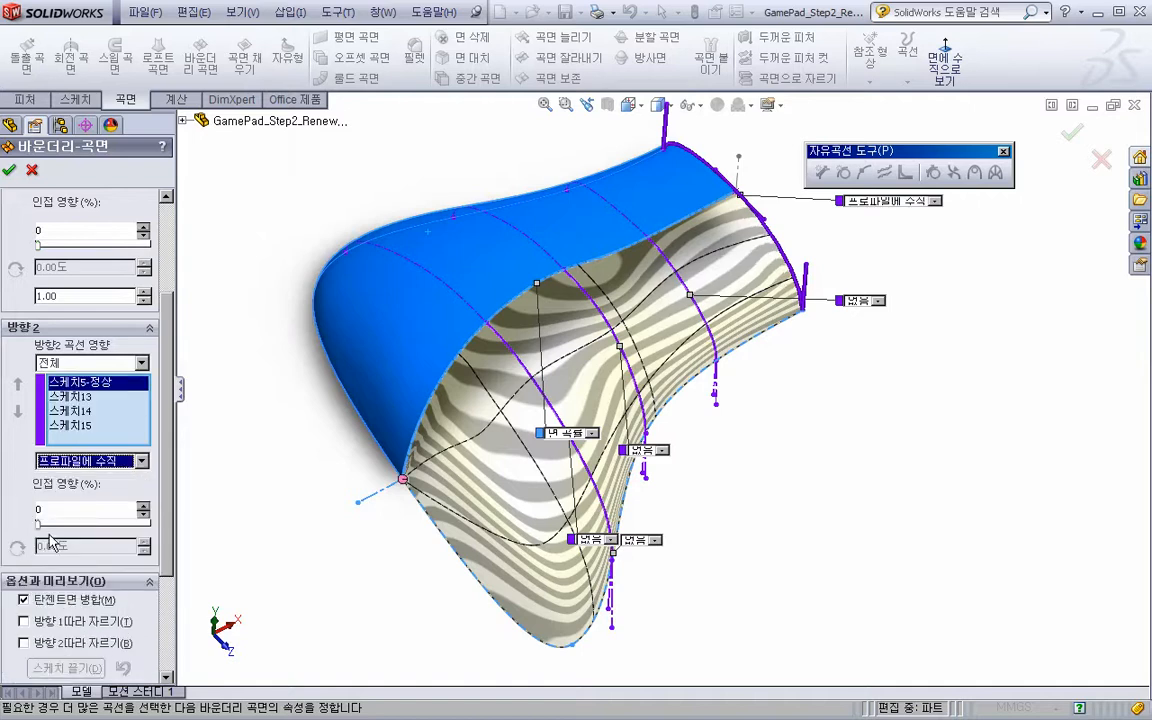
drag(37, 523, 154, 527)
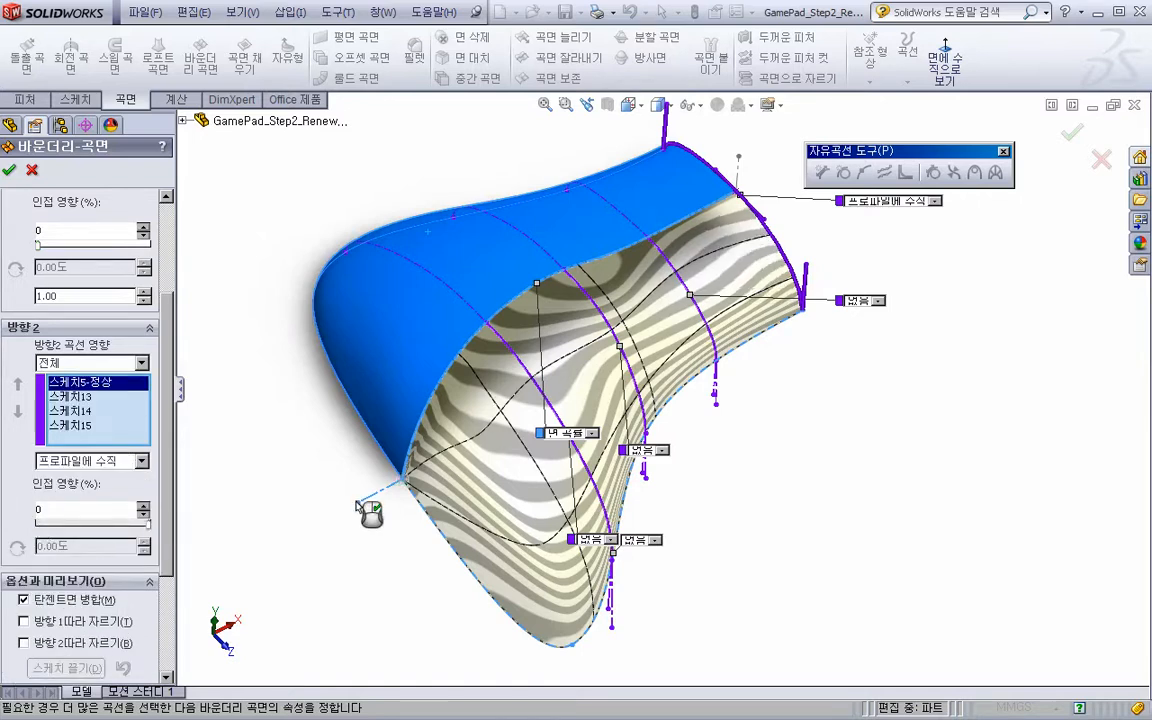
middle_drag(605, 393, 530, 405)
click(9, 170)
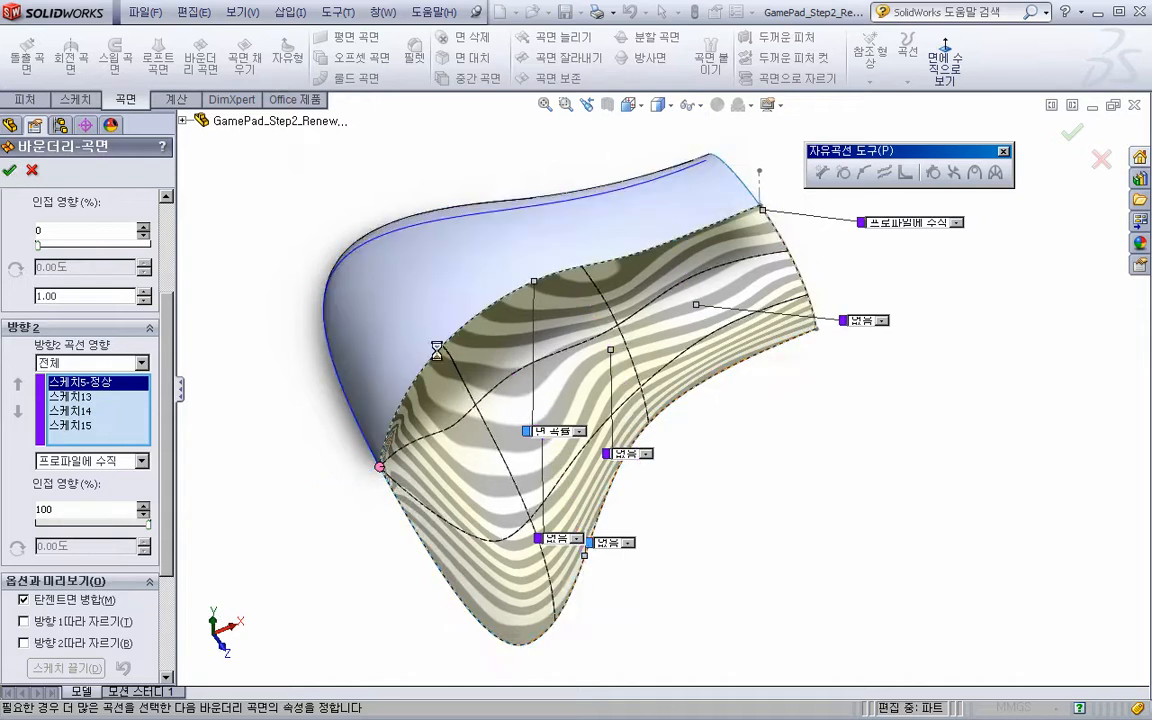
Apply zebra stripes to the top and side surfaces to check their continuity
middle_drag(522, 472, 518, 512)
click(742, 514)
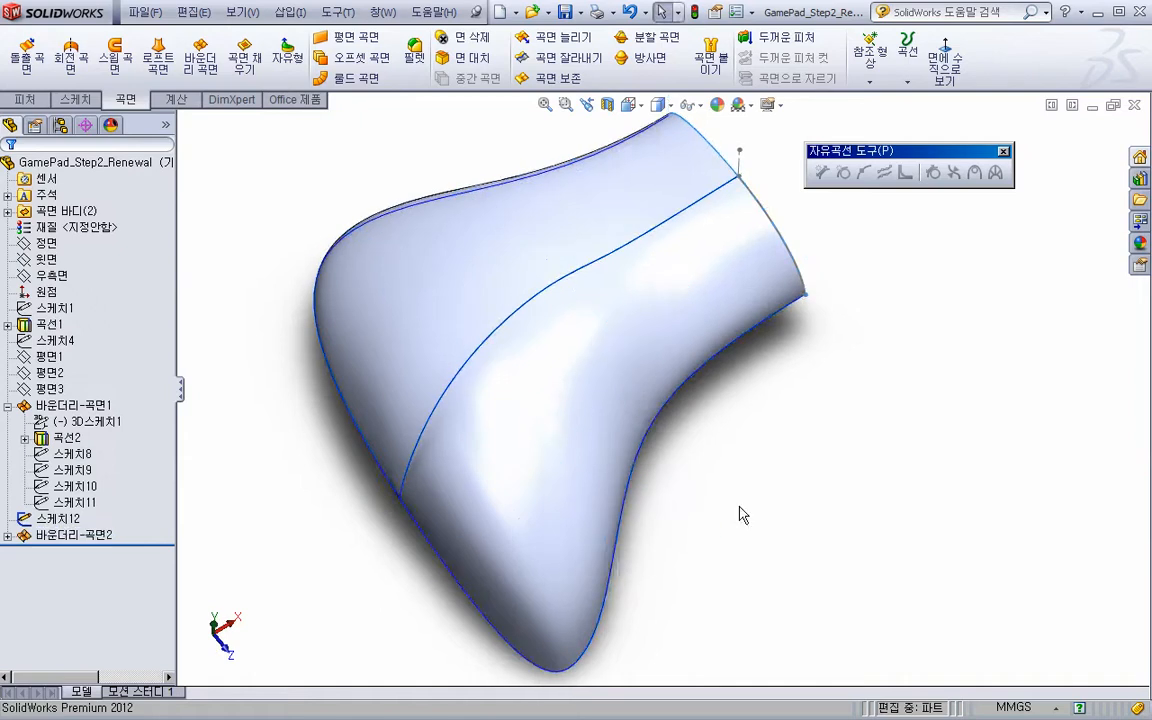
scroll(735, 435, up, 1)
scroll(700, 300, down, 1)
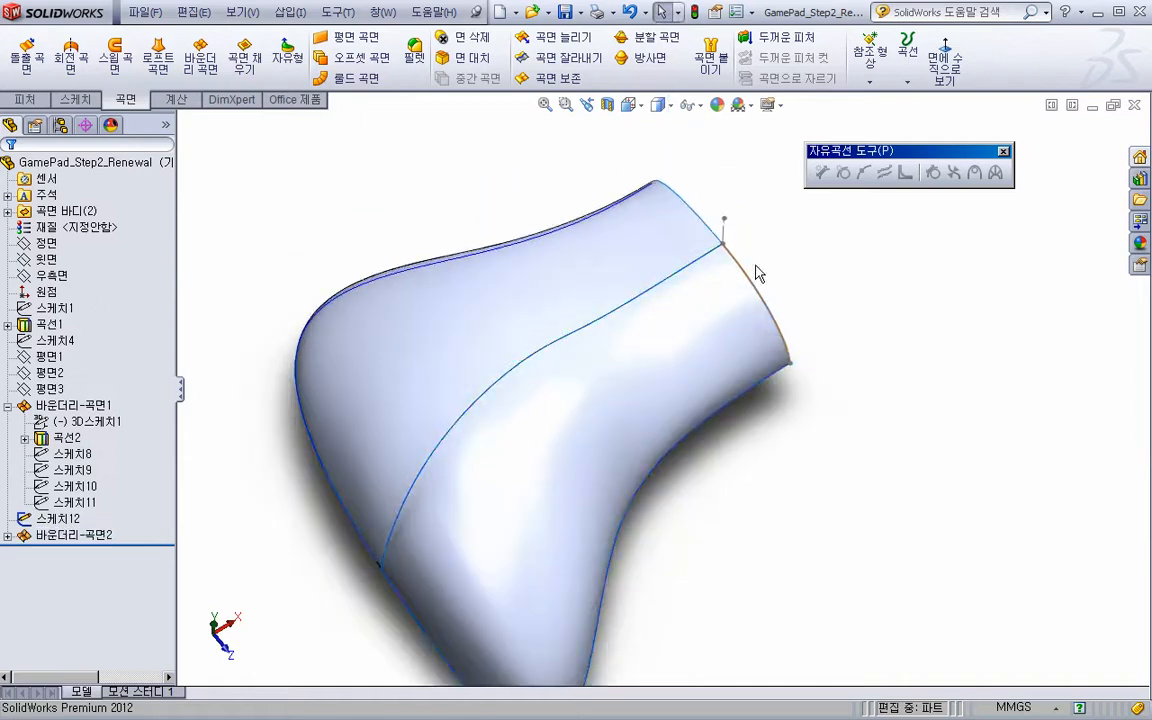
click(176, 100)
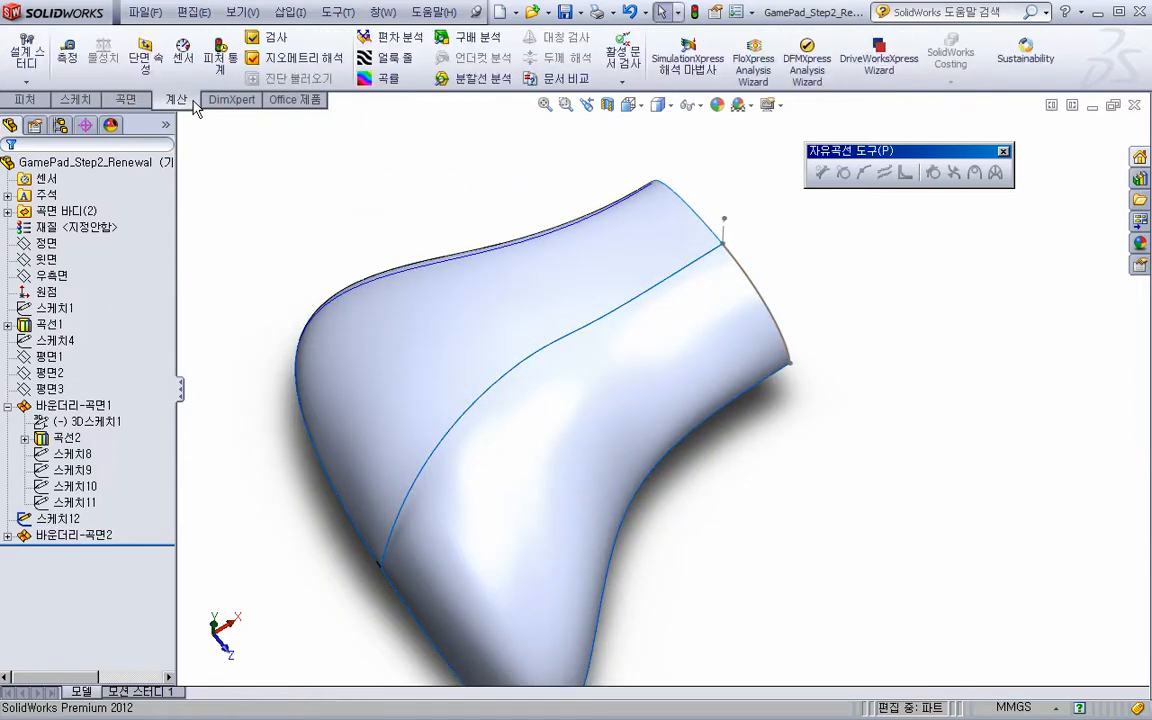
click(390, 57)
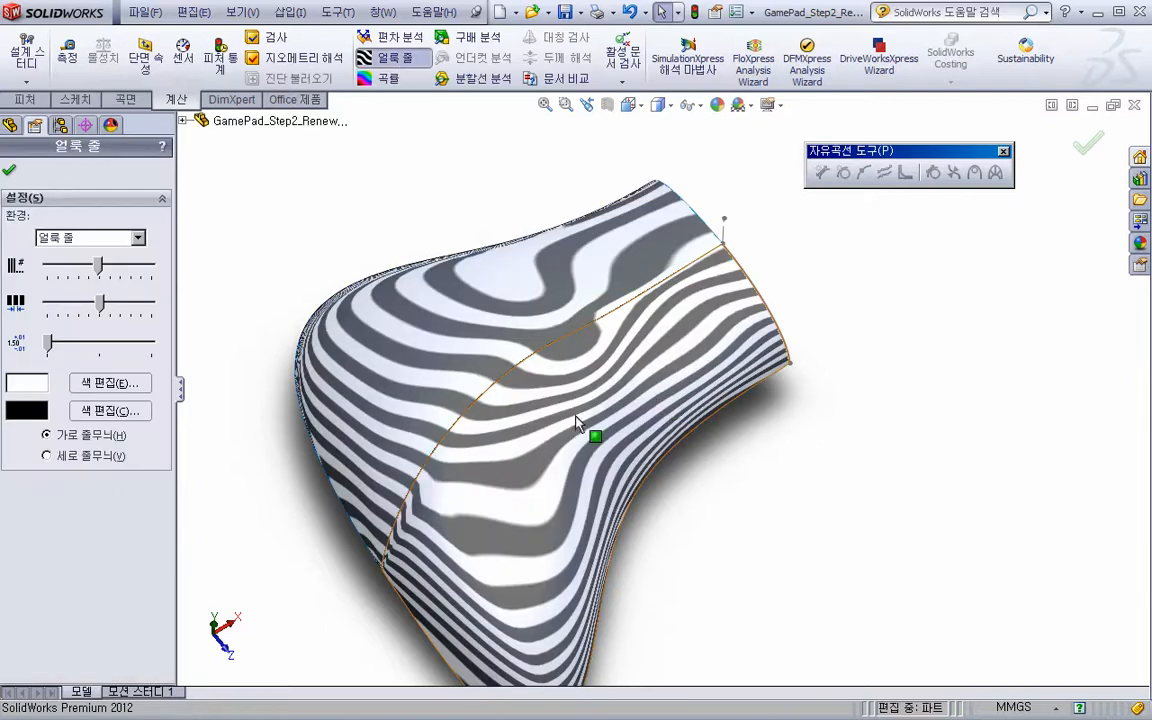
middle_drag(581, 423, 578, 433)
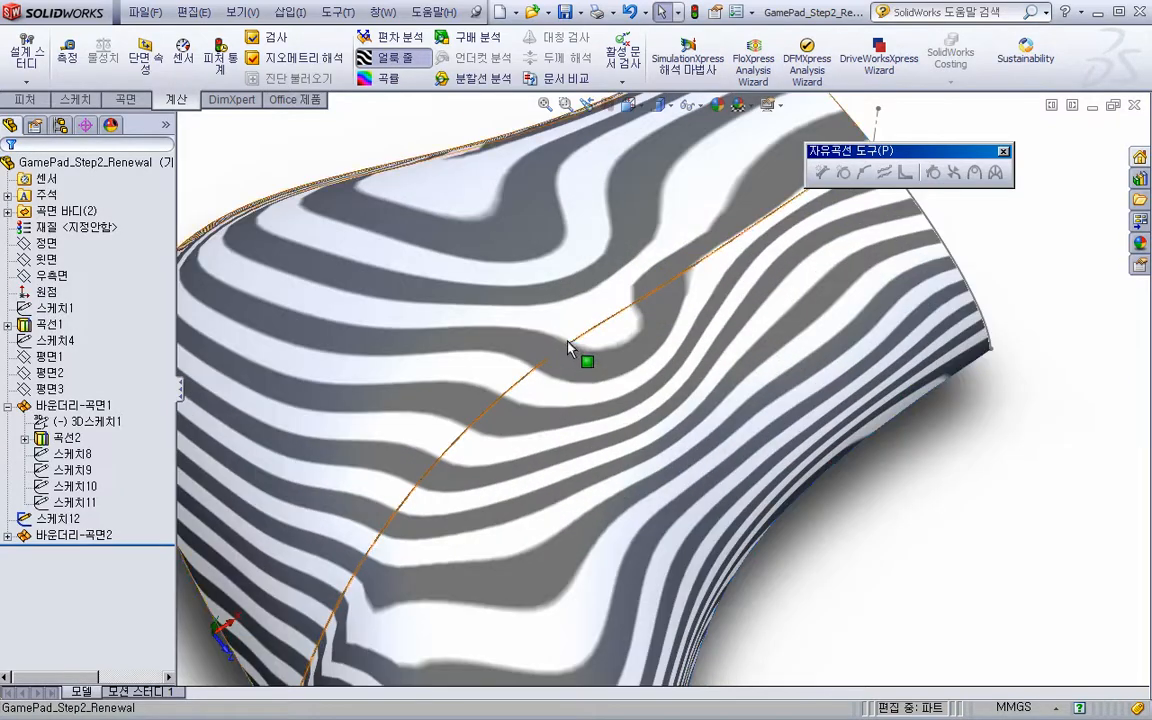
Examine the zebra stripe flow across the seam between the two surfaces, at mid-edge and at the front corner
scroll(555, 380, down, 3)
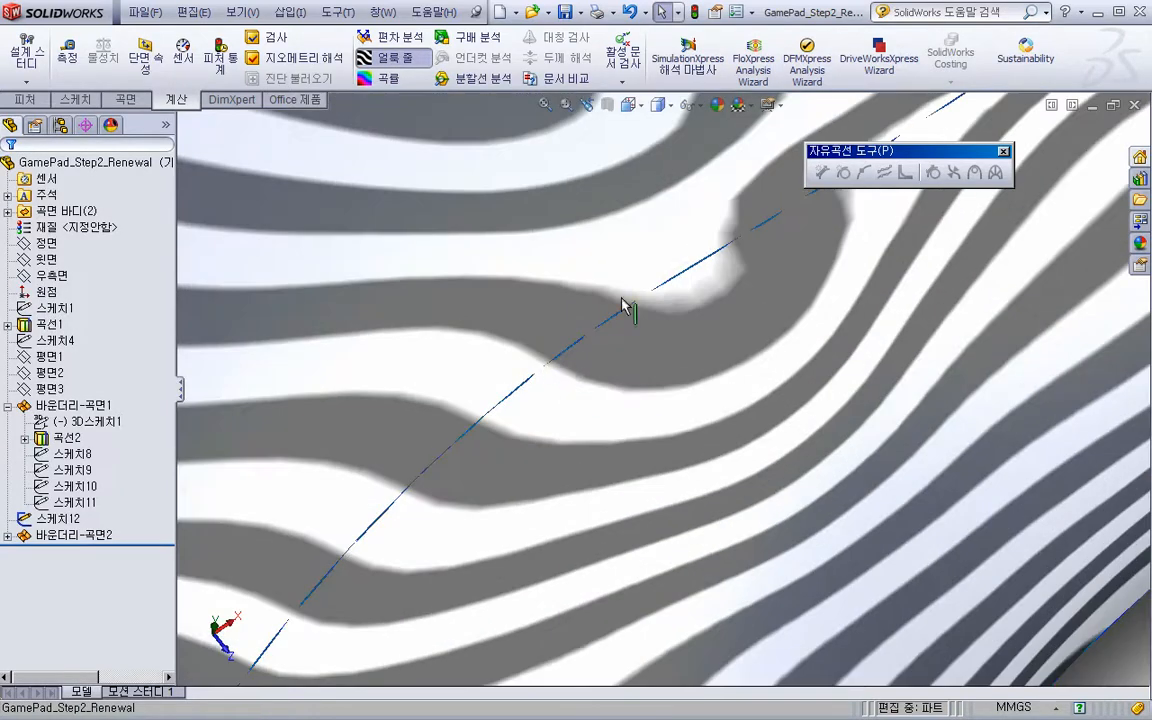
scroll(513, 445, up, 5)
scroll(510, 470, up, 2)
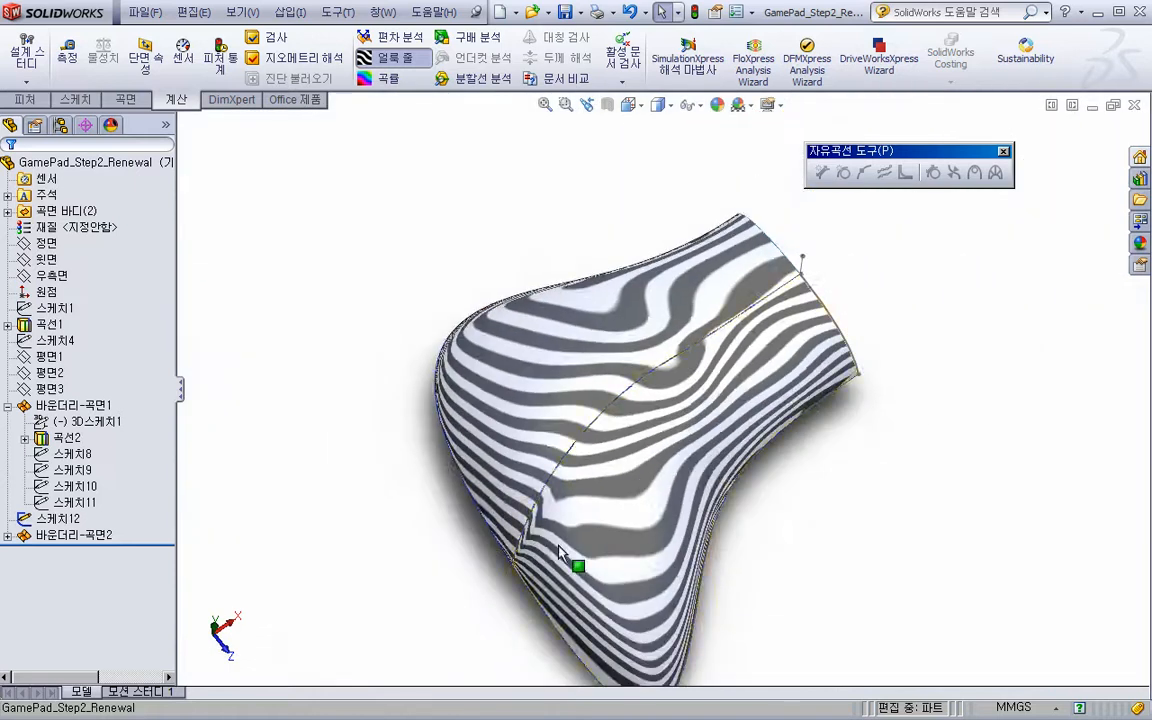
scroll(545, 500, down, 6)
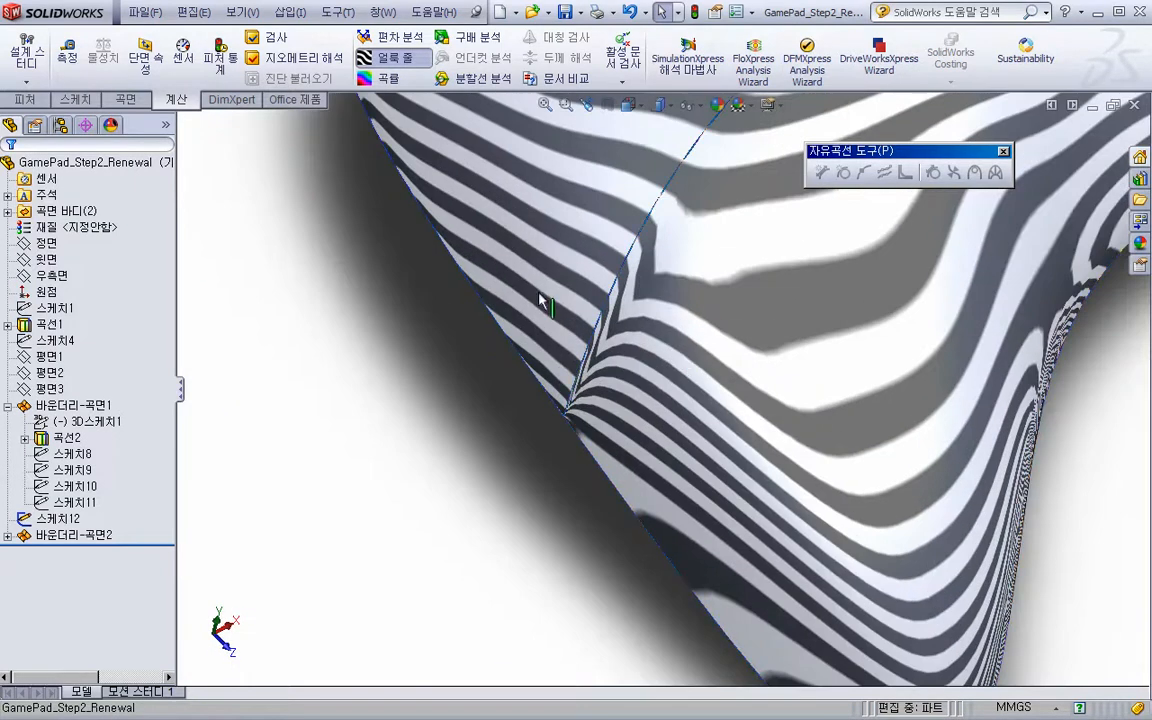
scroll(630, 445, up, 4)
mouse_move(572, 390)
middle_down()
mouse_move(520, 500)
mouse_move(596, 437)
mouse_move(581, 410)
middle_up()
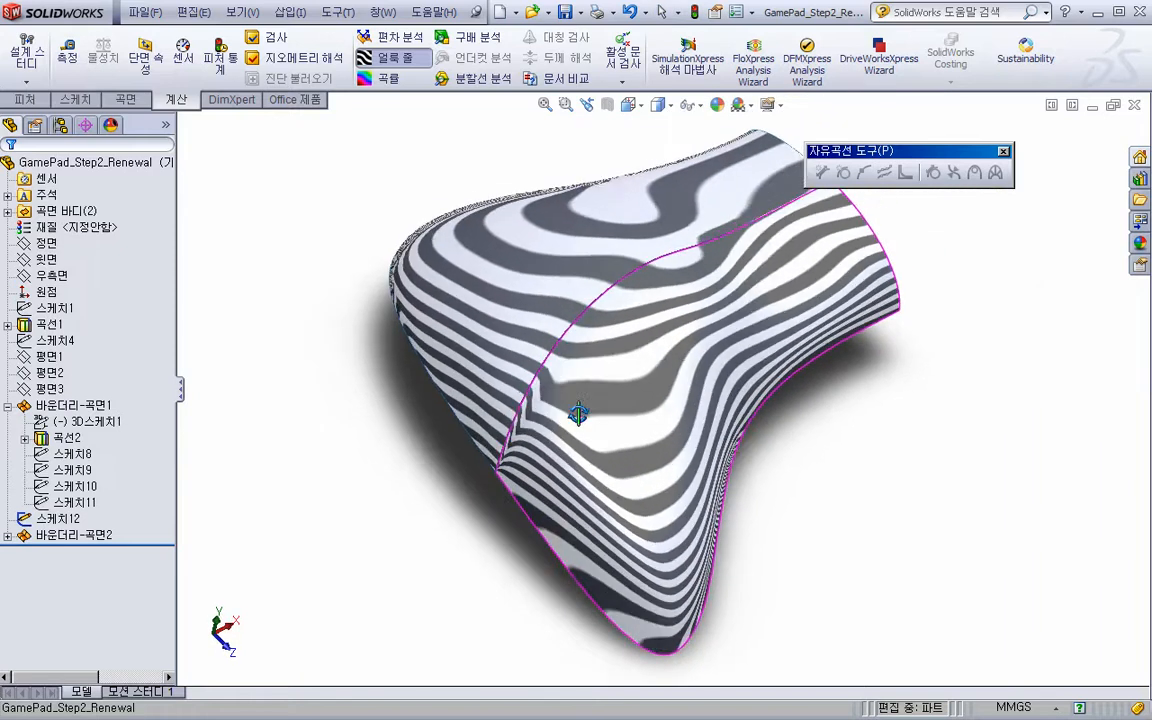
Open the top boundary surface for editing and turn on trimming by both direction 1 and direction 2
click(8, 406)
click(66, 406)
right_click(72, 415)
click(72, 335)
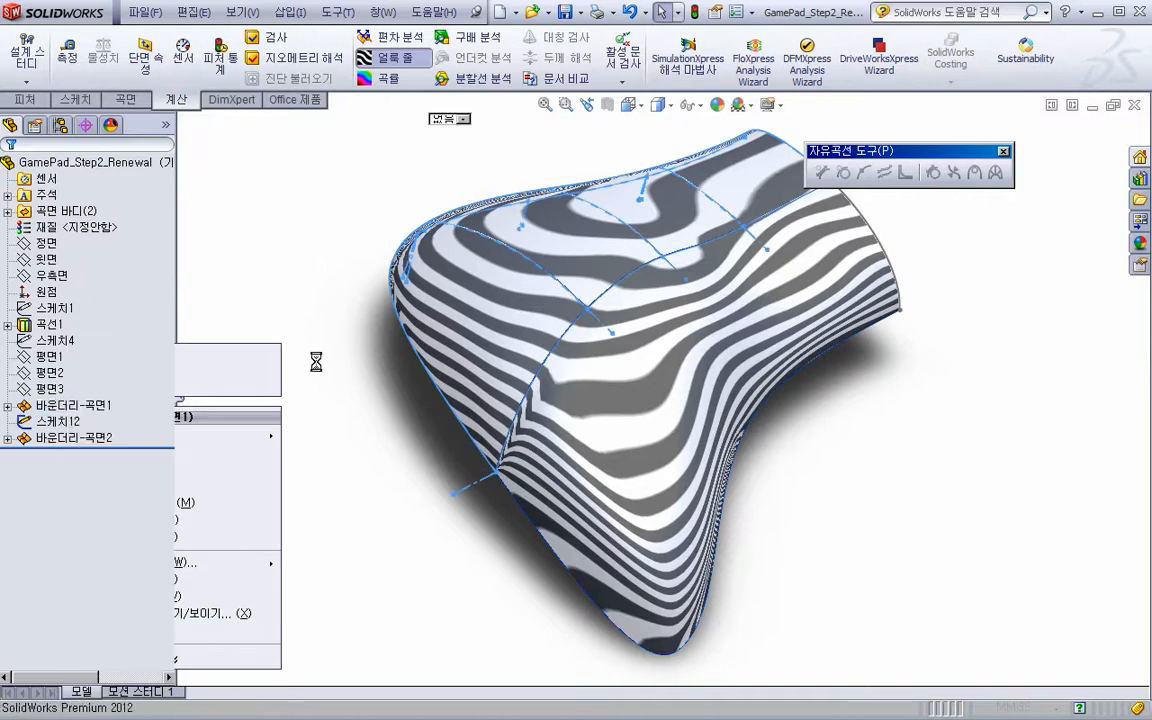
middle_drag(627, 399, 600, 478)
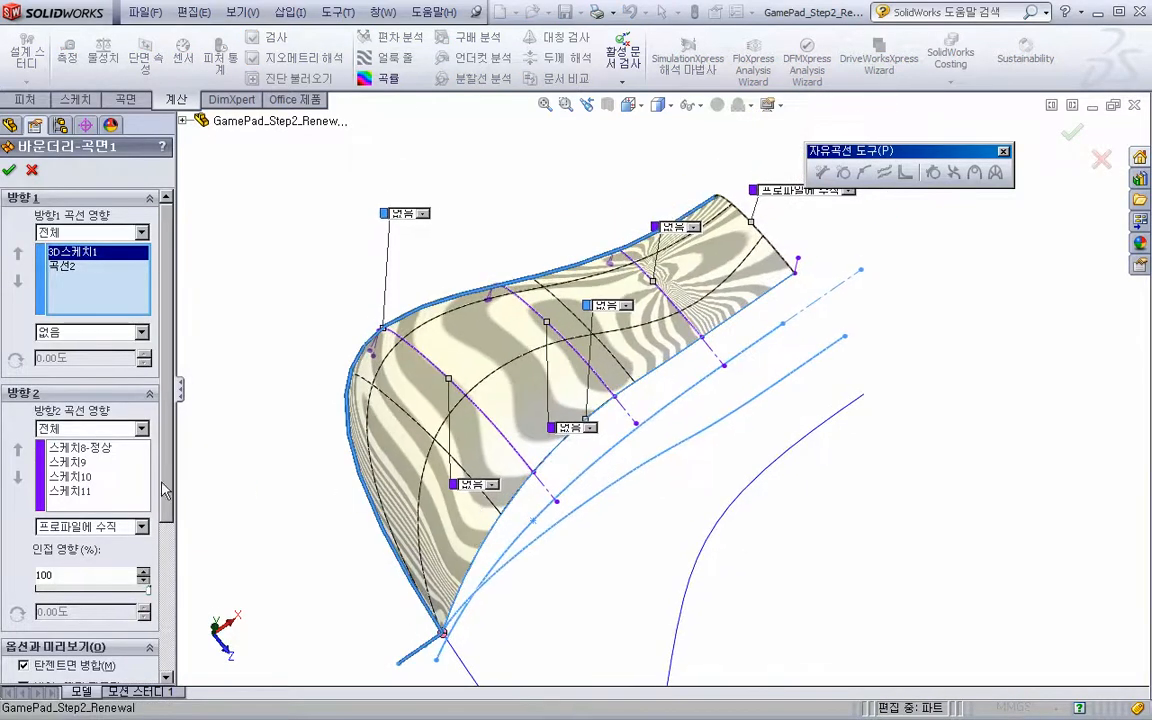
scroll(90, 548, down, 4)
click(76, 527)
click(80, 549)
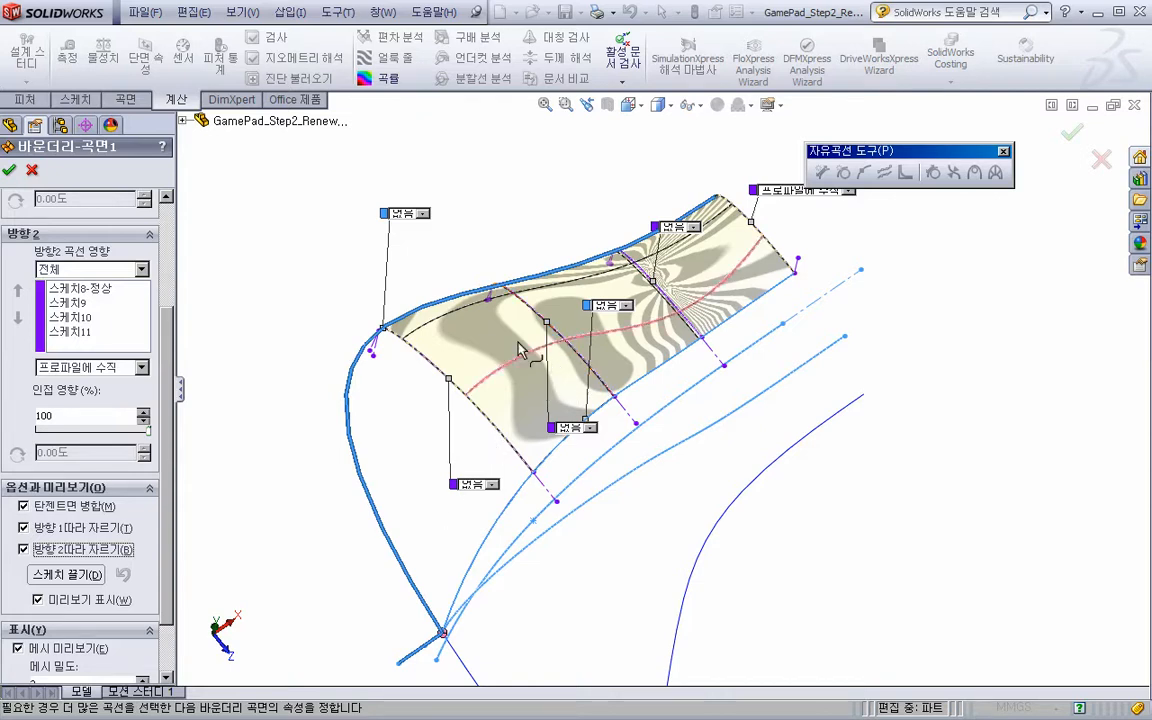
Compare the top boundary surface's trimming by direction 1 and direction 2, turn both options off, and accept the feature
click(50, 553)
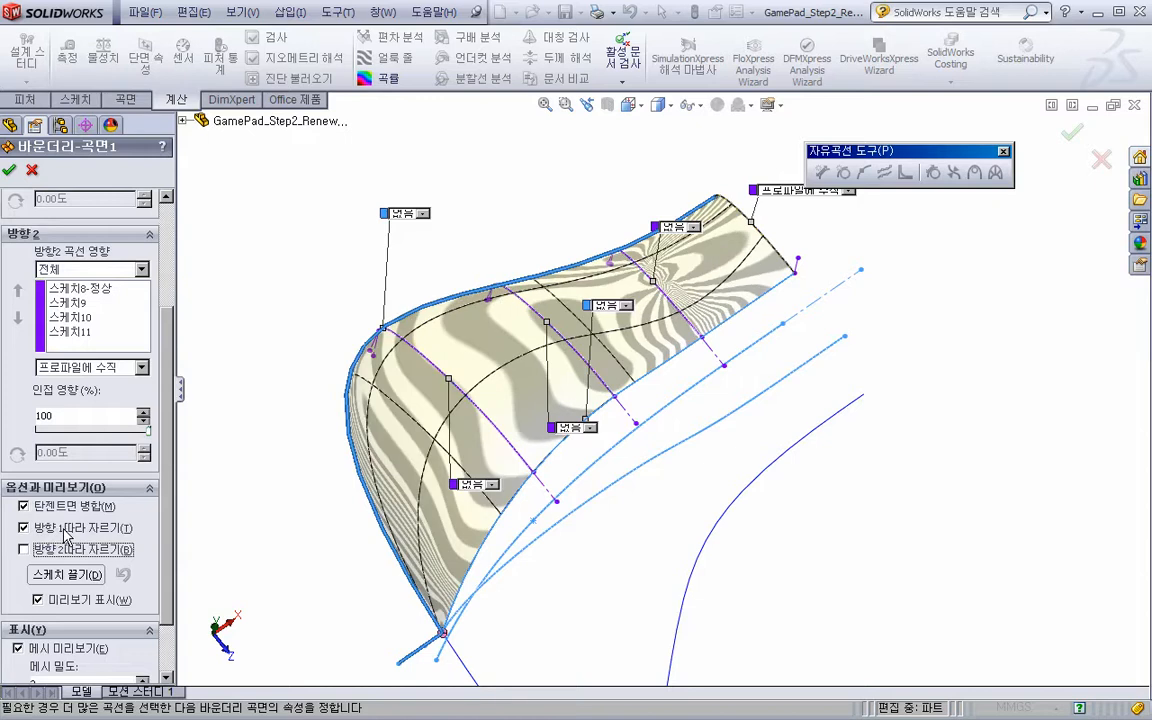
click(65, 550)
click(65, 550)
click(78, 530)
click(80, 552)
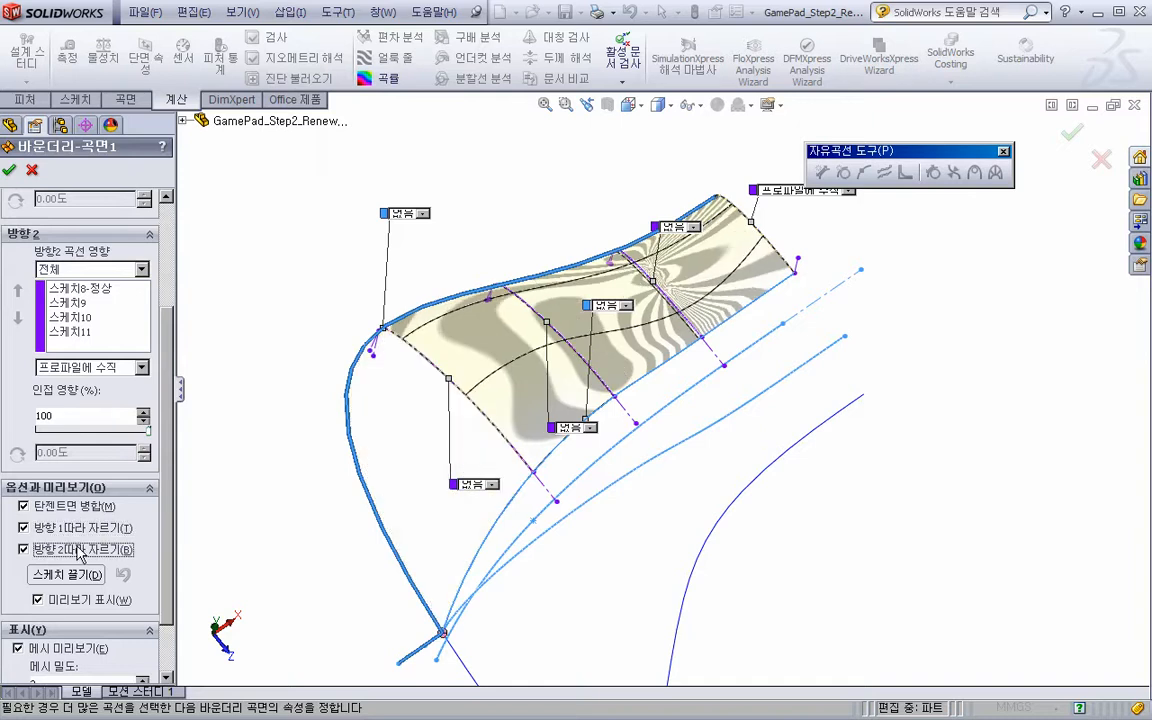
click(80, 550)
click(78, 527)
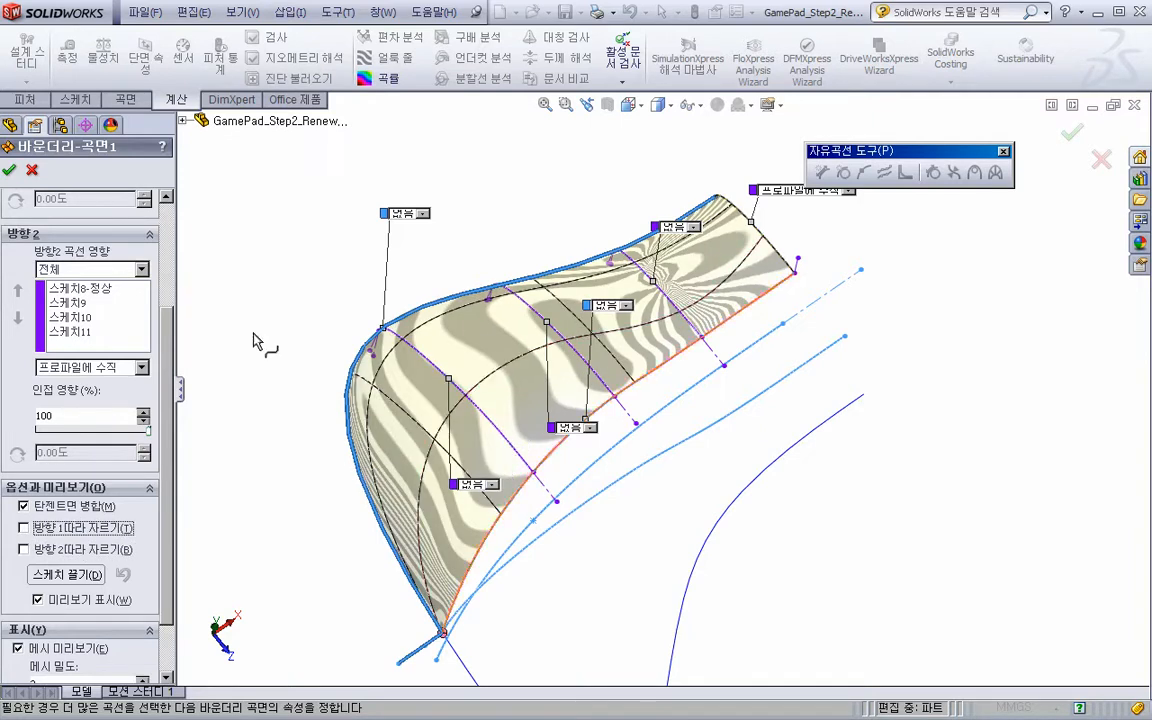
click(9, 170)
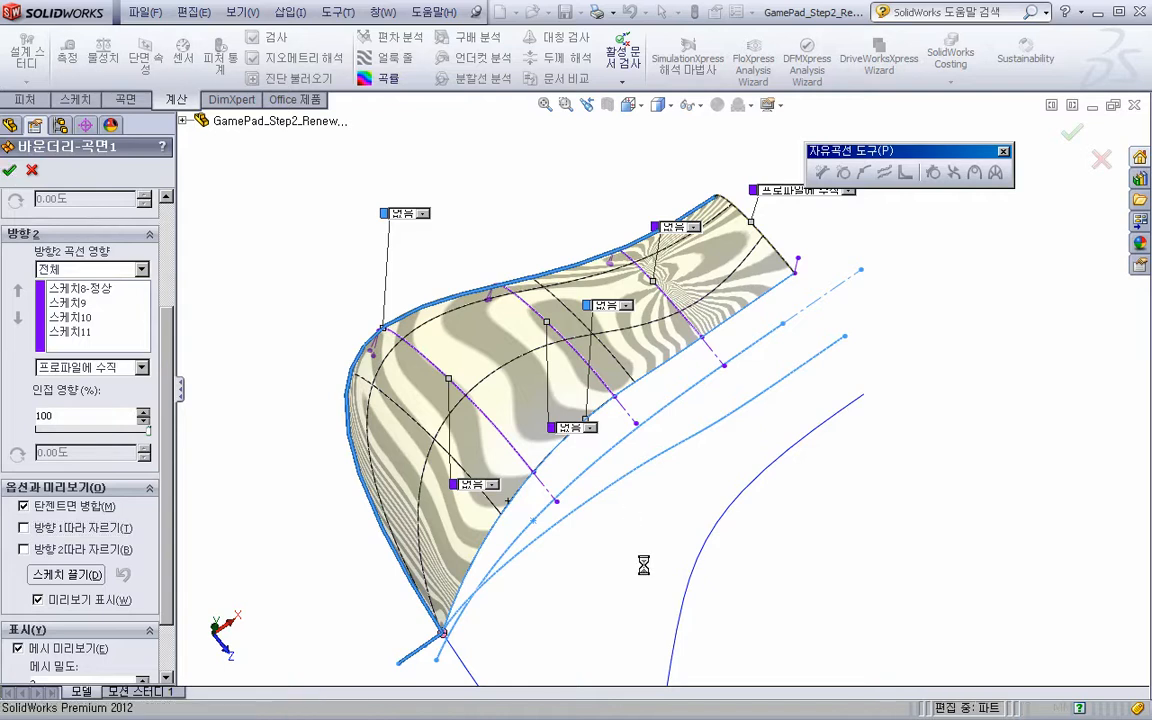
Display curvature colours over the zebra stripes and examine the seam between the top and side surfaces down to the front corner
scroll(642, 566, up, 2)
middle_drag(633, 563, 534, 452)
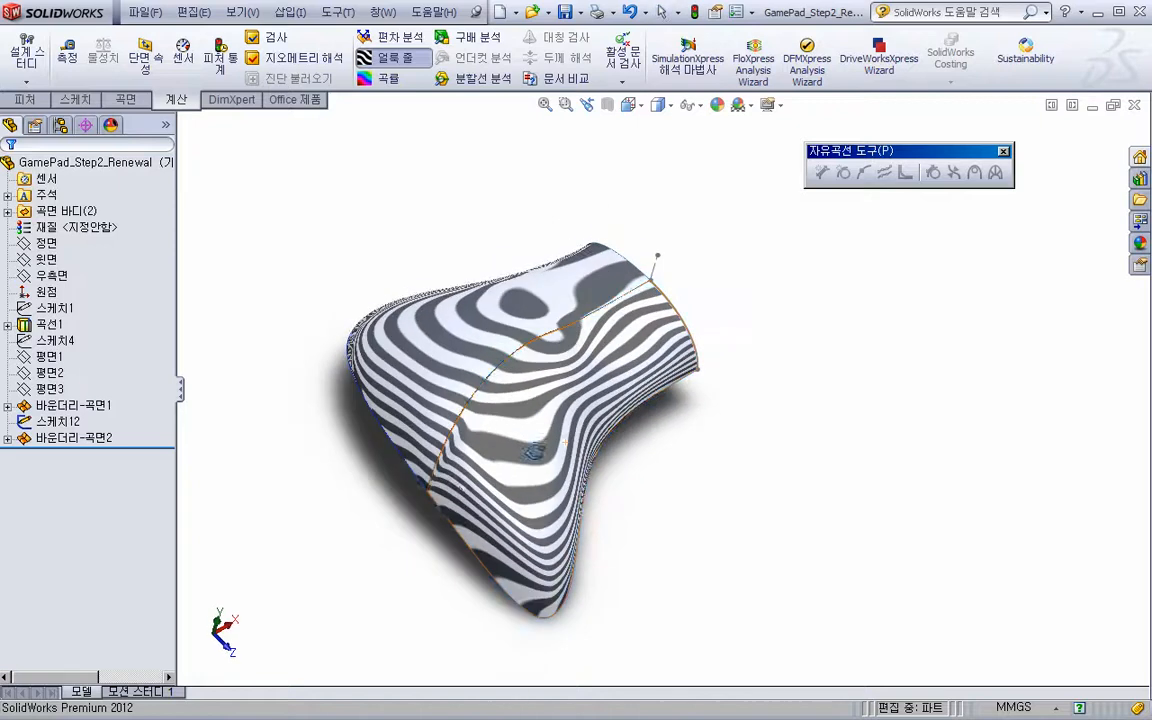
middle_drag(702, 541, 687, 537)
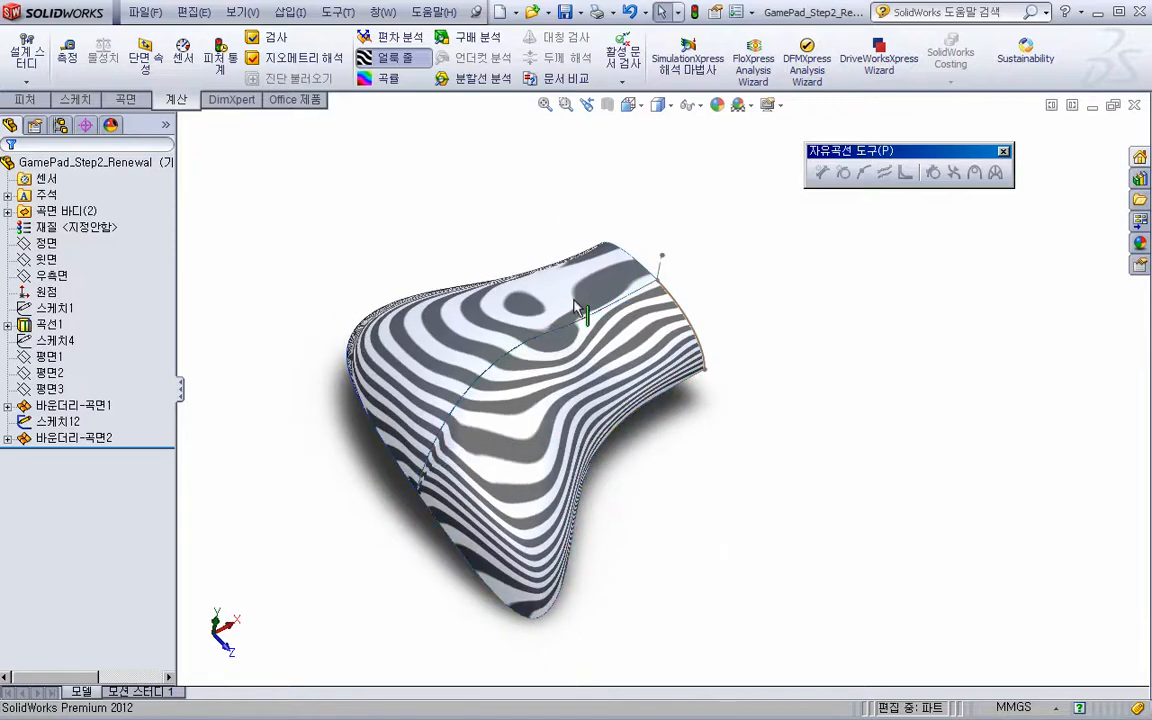
click(380, 78)
middle_drag(527, 404, 508, 515)
scroll(508, 515, down, 3)
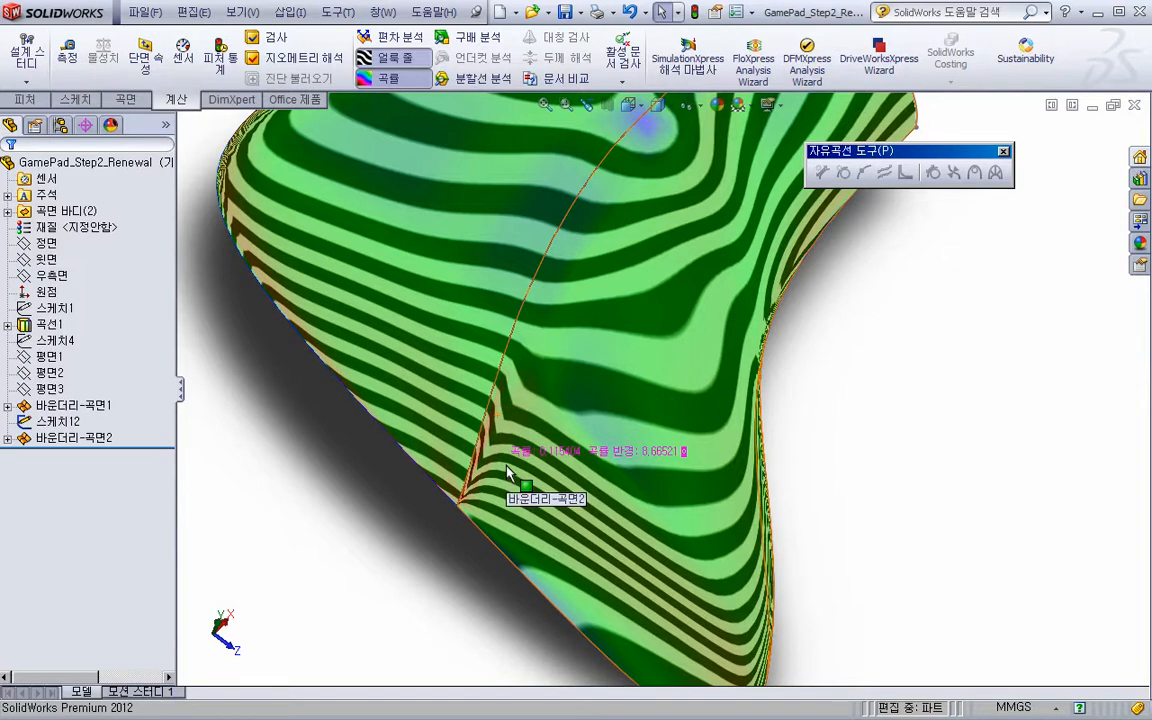
key(f)
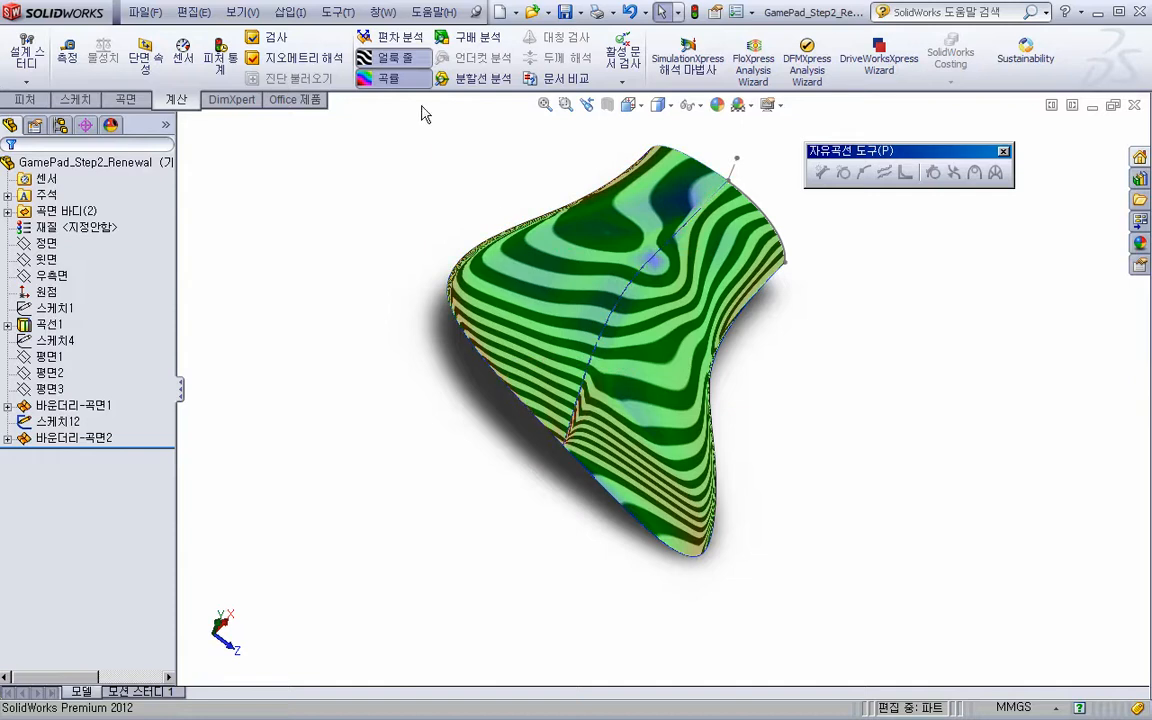
Turn off the curvature and zebra stripe displays on the surfaces
click(388, 78)
click(400, 60)
middle_drag(596, 391, 540, 458)
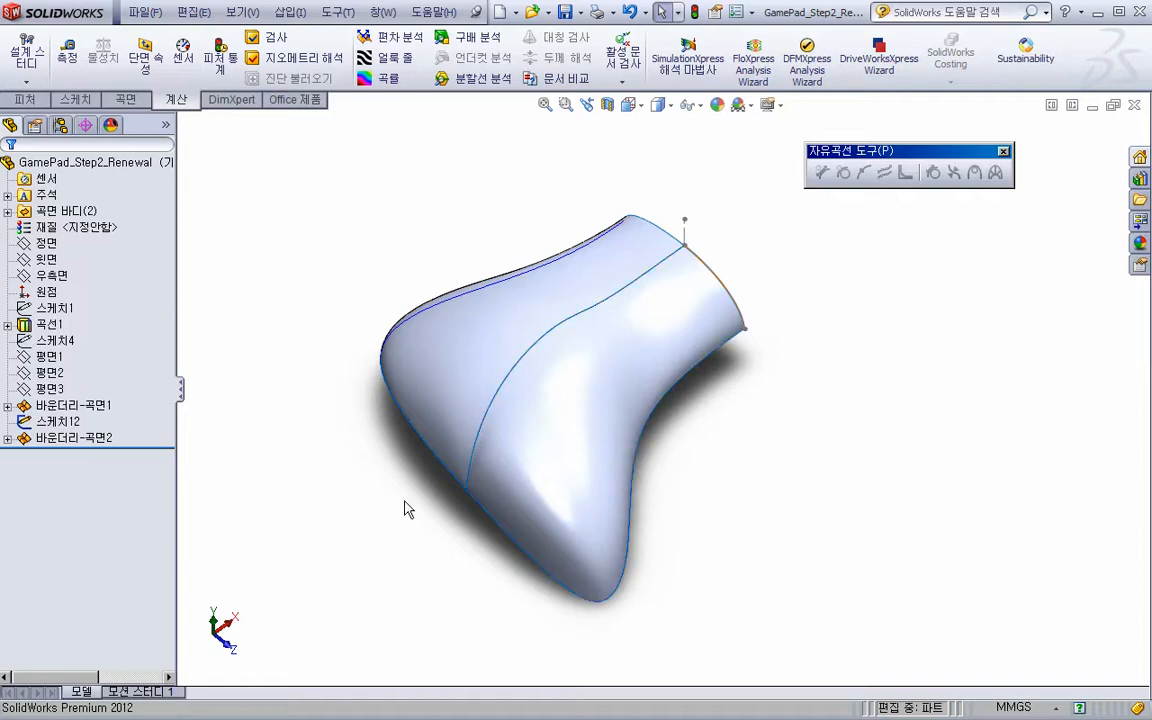
Trim the top and side surfaces with 평면3 as the standard trim tool, removing both front portions
click(8, 324)
click(62, 357)
click(8, 324)
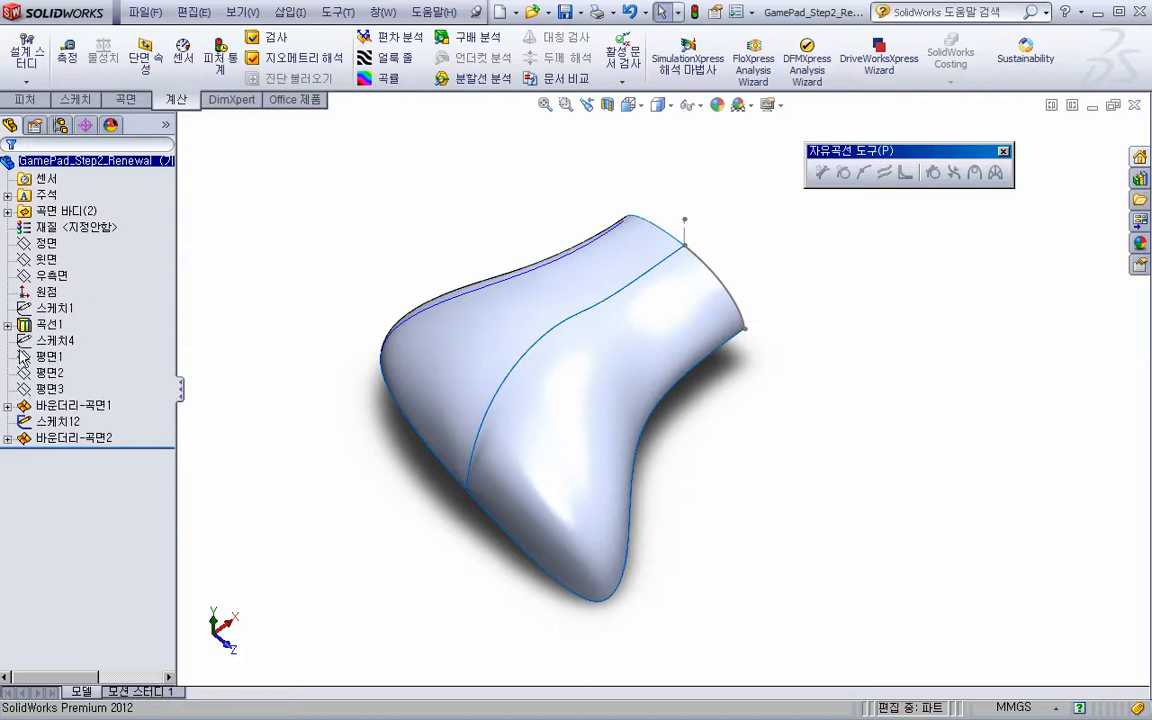
click(47, 389)
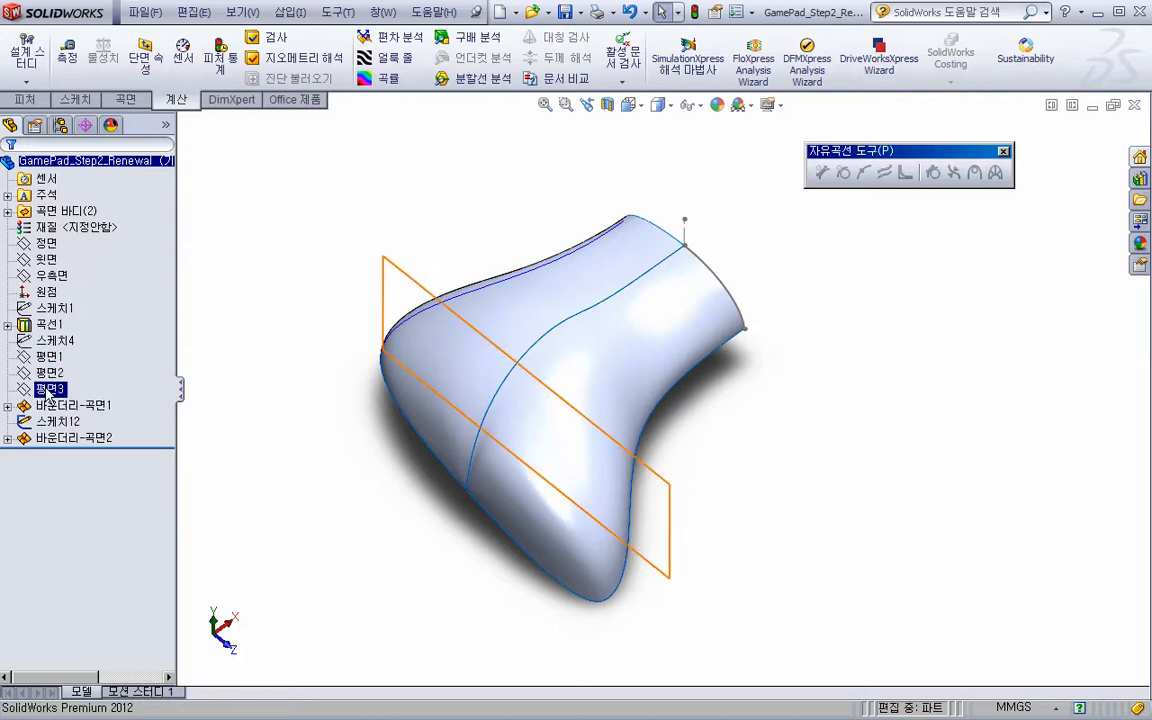
click(200, 343)
click(125, 101)
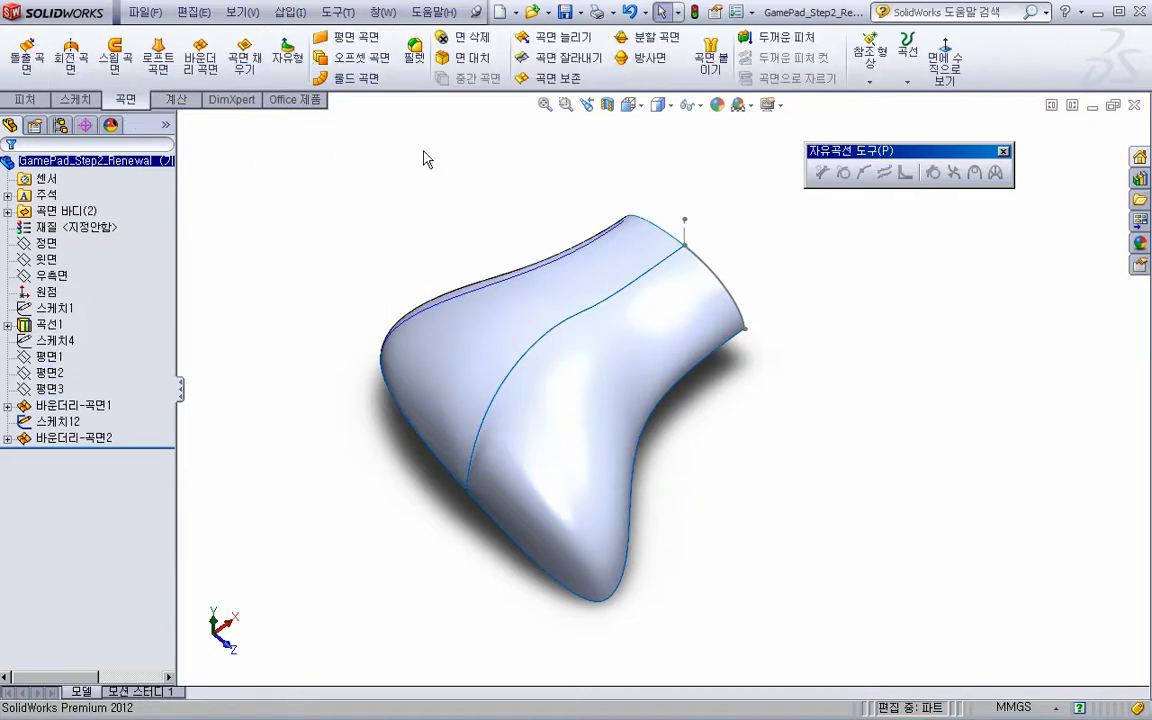
click(557, 58)
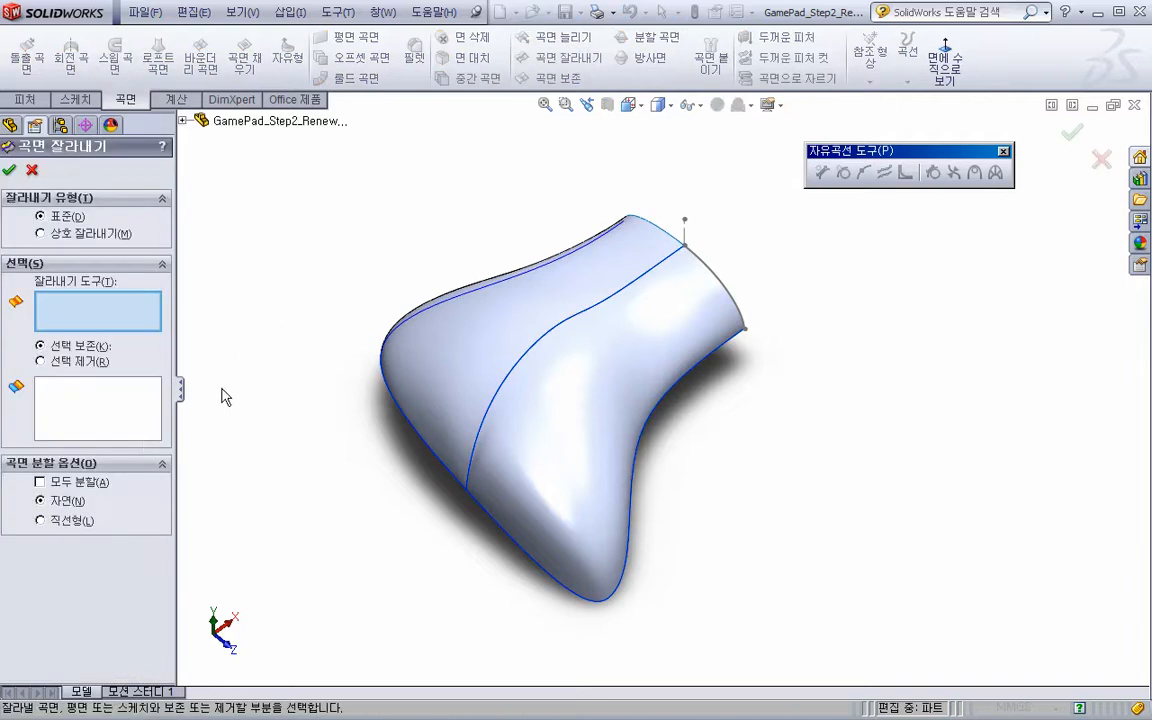
click(183, 121)
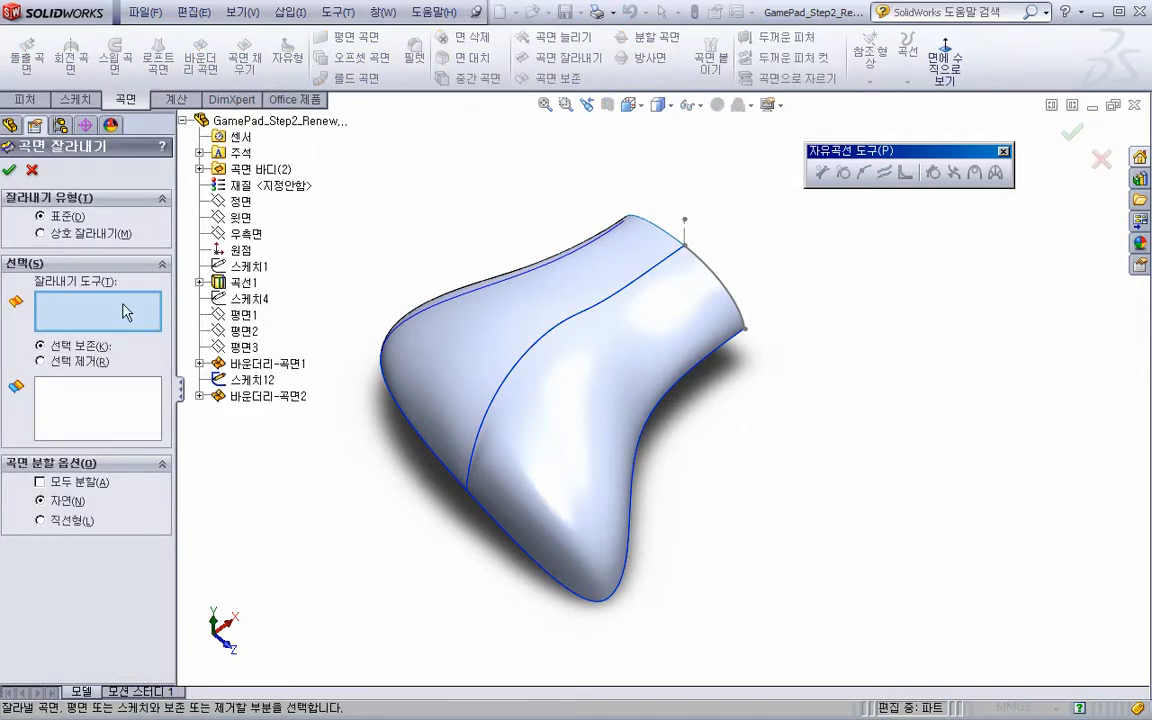
click(245, 348)
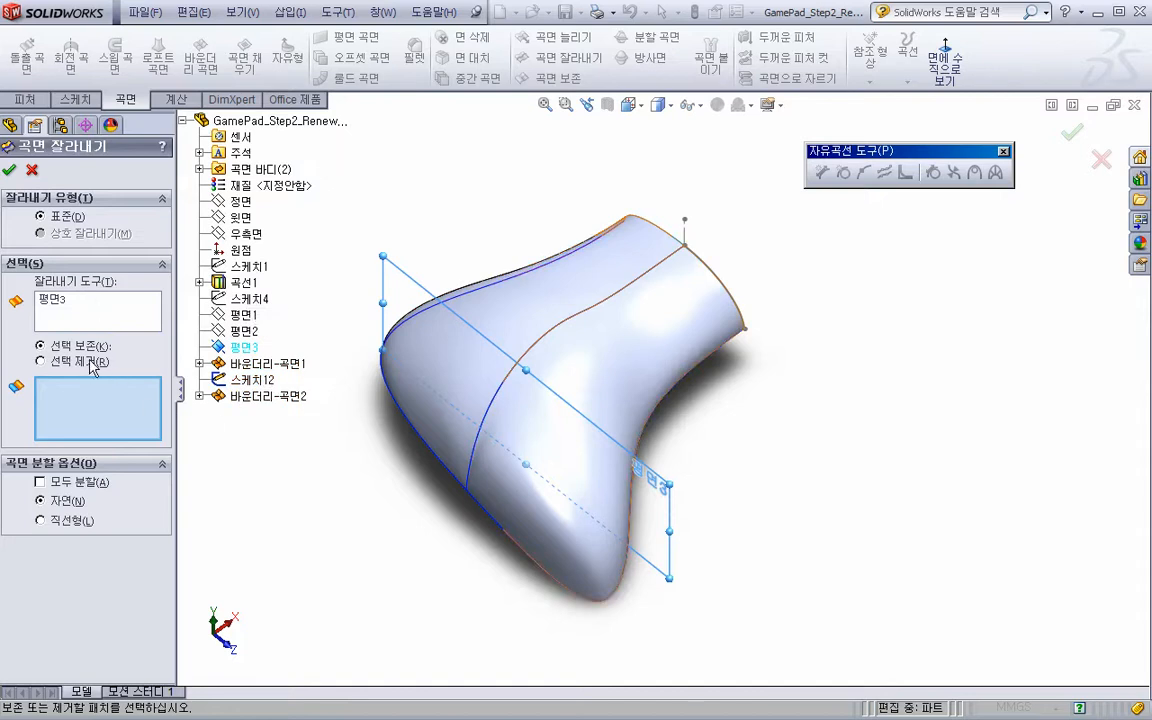
click(442, 380)
click(540, 452)
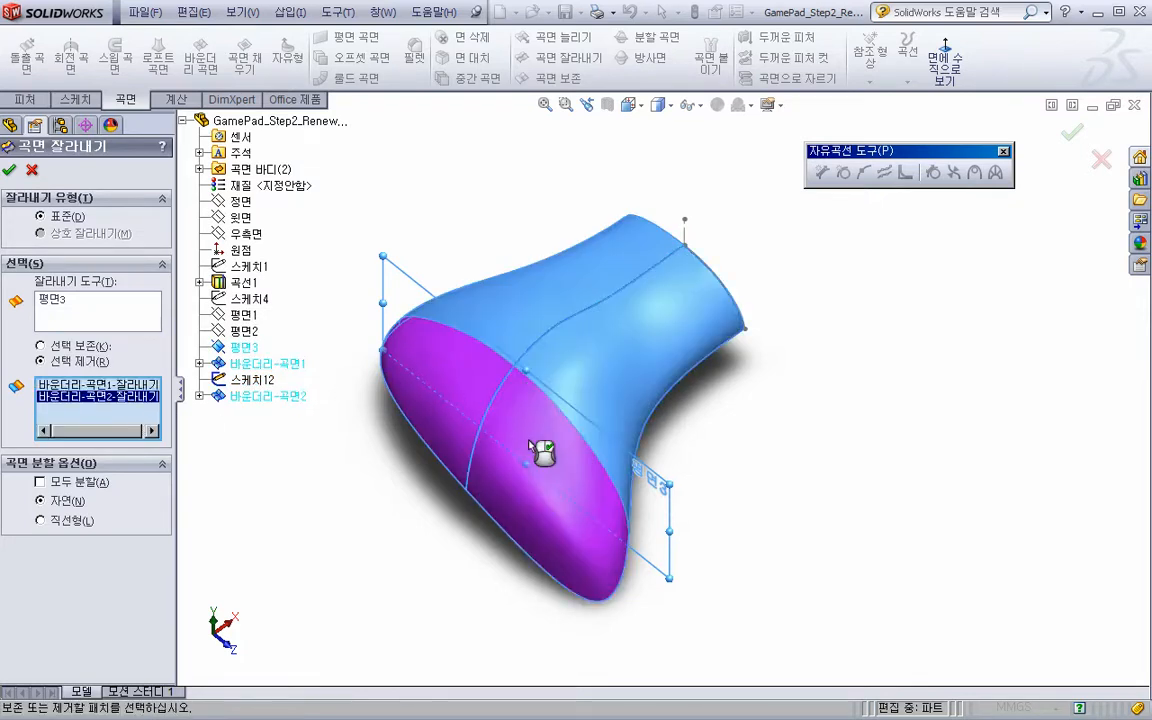
click(10, 173)
Show 스케치11, the profile sketch absorbed in the top boundary surface, at the trimmed front edge
middle_drag(509, 514, 405, 495)
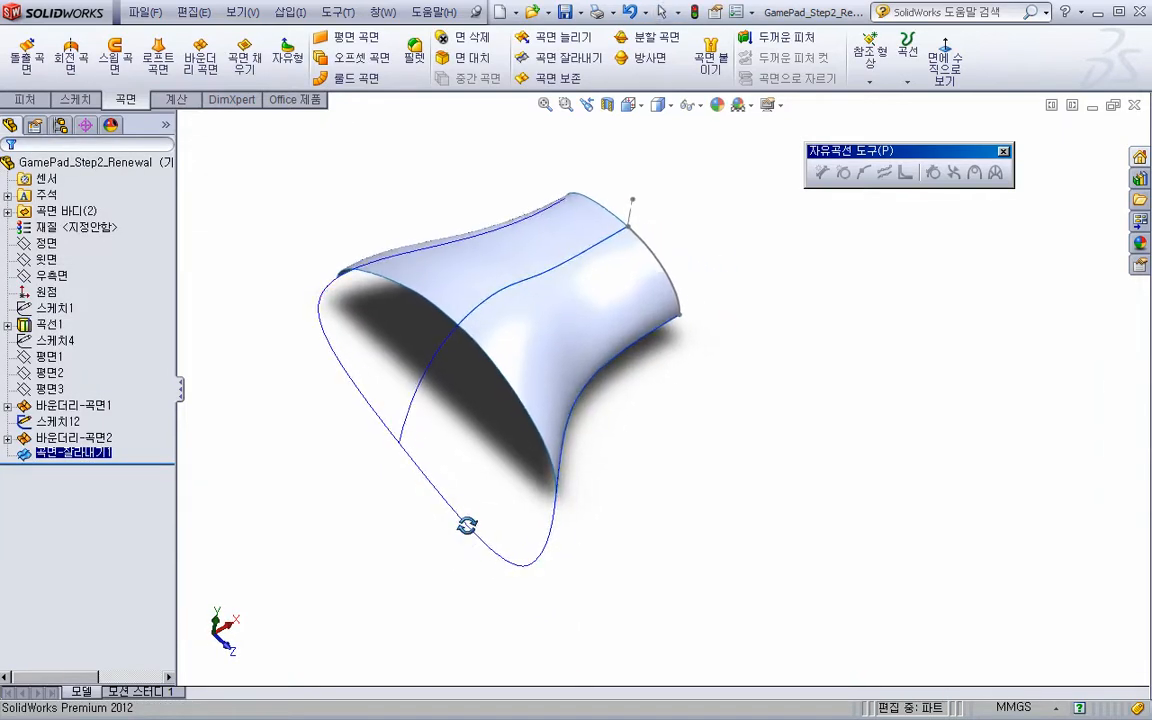
middle_drag(470, 537, 450, 509)
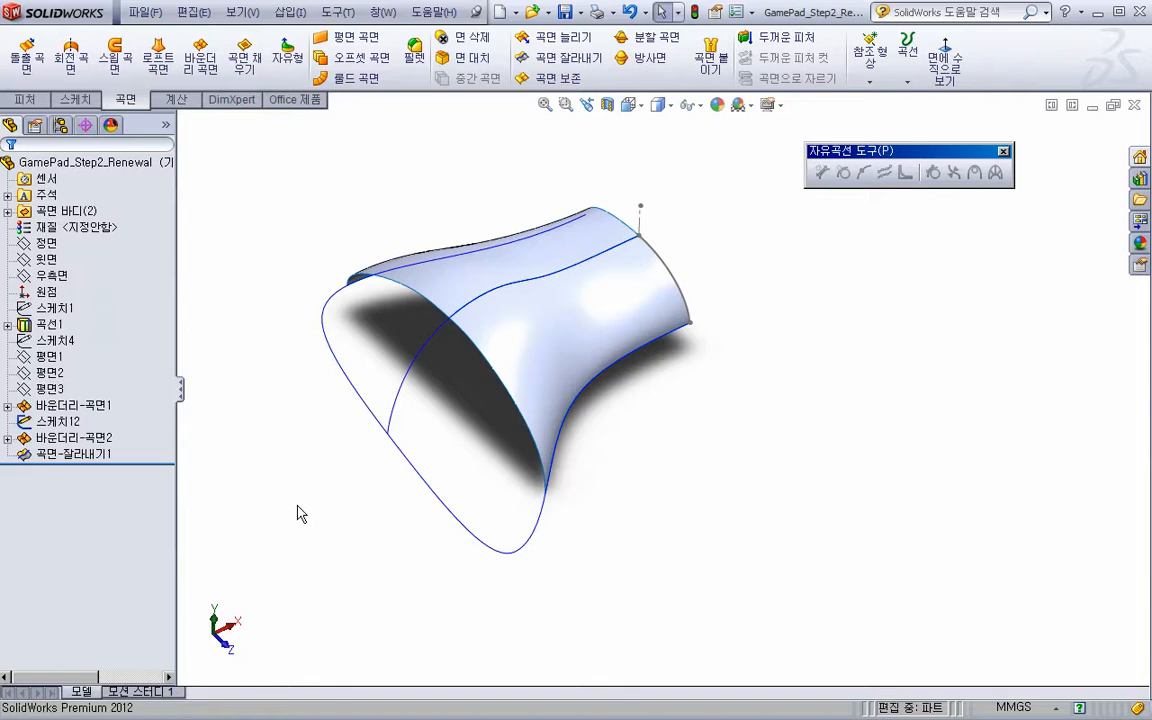
mouse_move(473, 419)
middle_down()
mouse_move(445, 447)
mouse_move(481, 417)
middle_up()
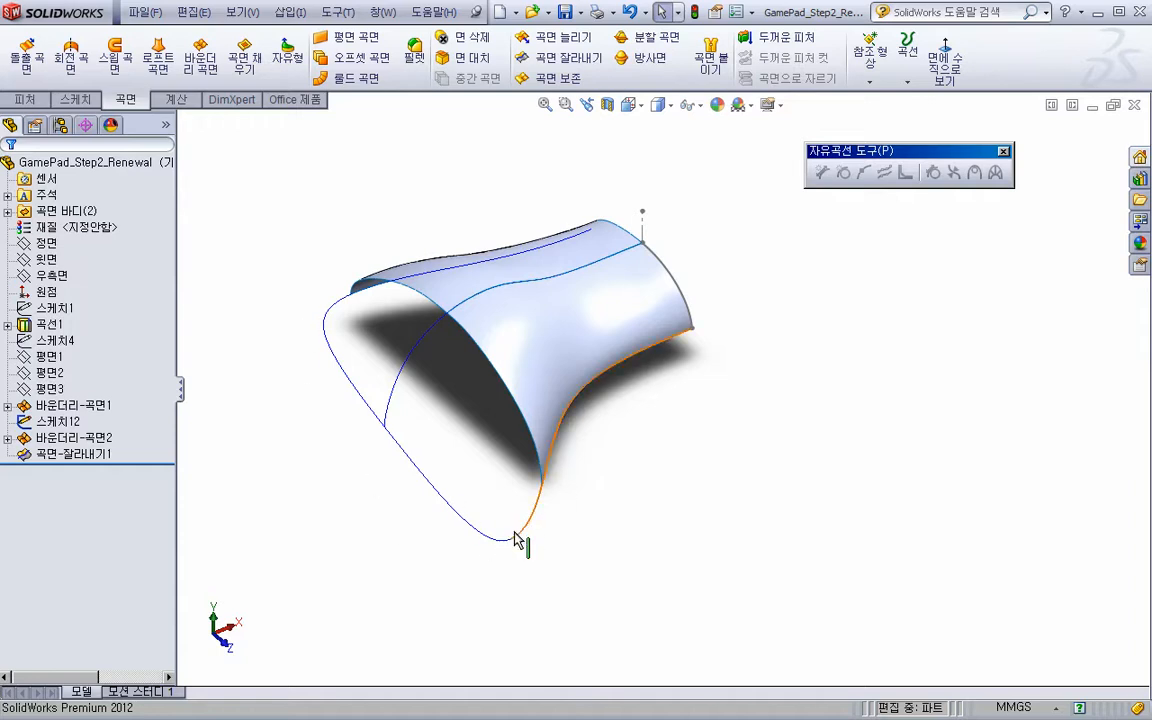
mouse_move(463, 541)
middle_down()
mouse_move(445, 519)
mouse_move(478, 535)
middle_up()
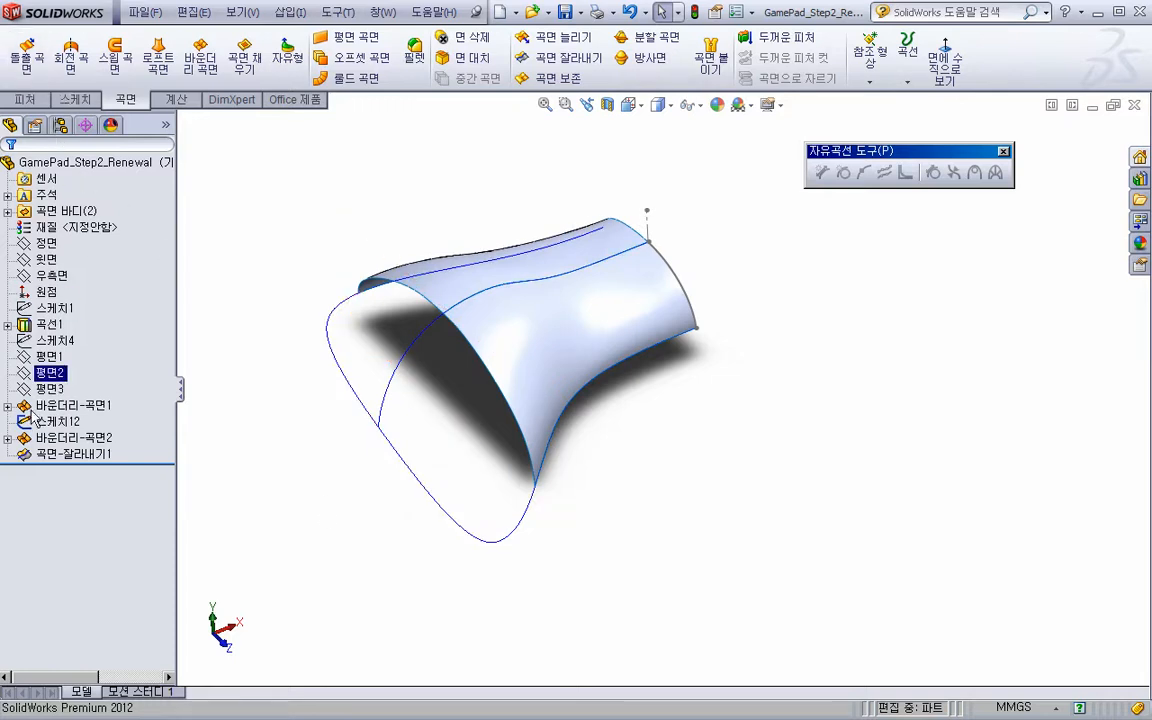
click(7, 406)
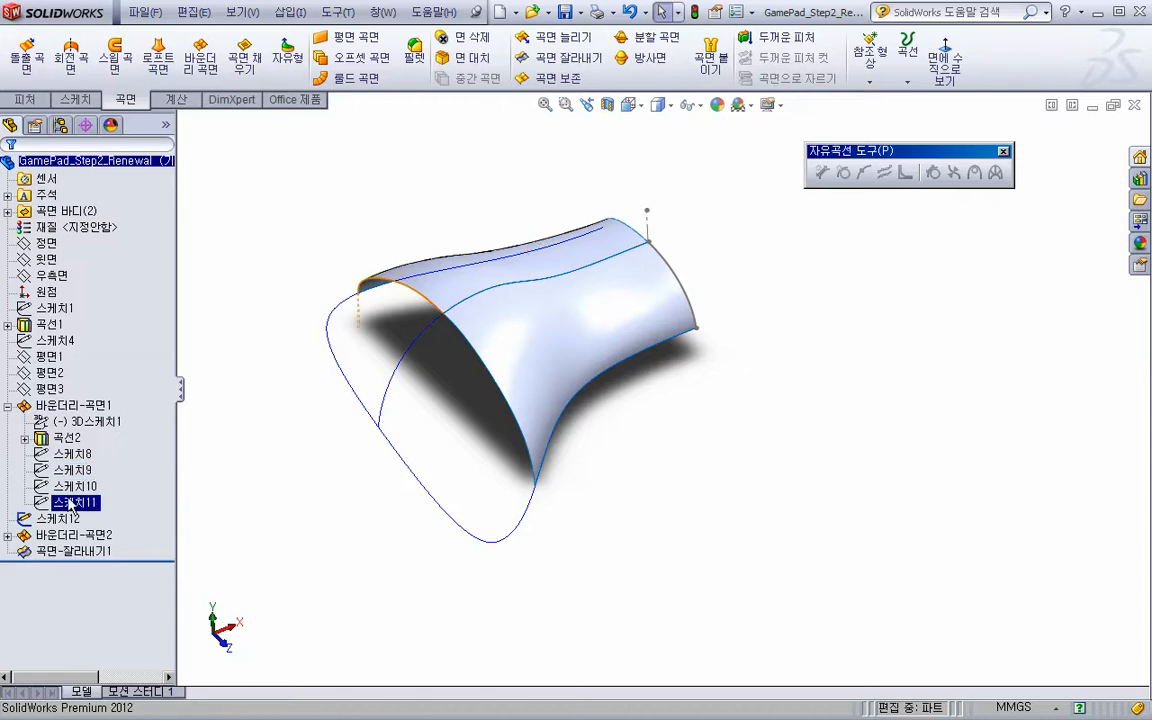
right_click(71, 506)
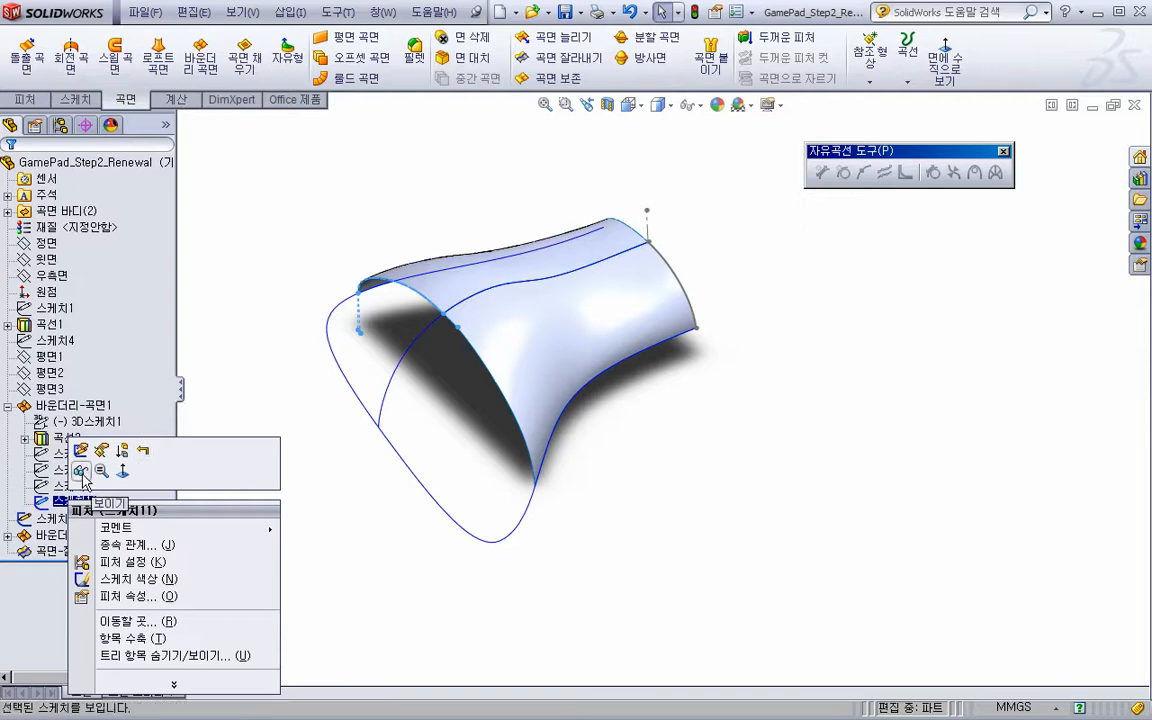
click(252, 400)
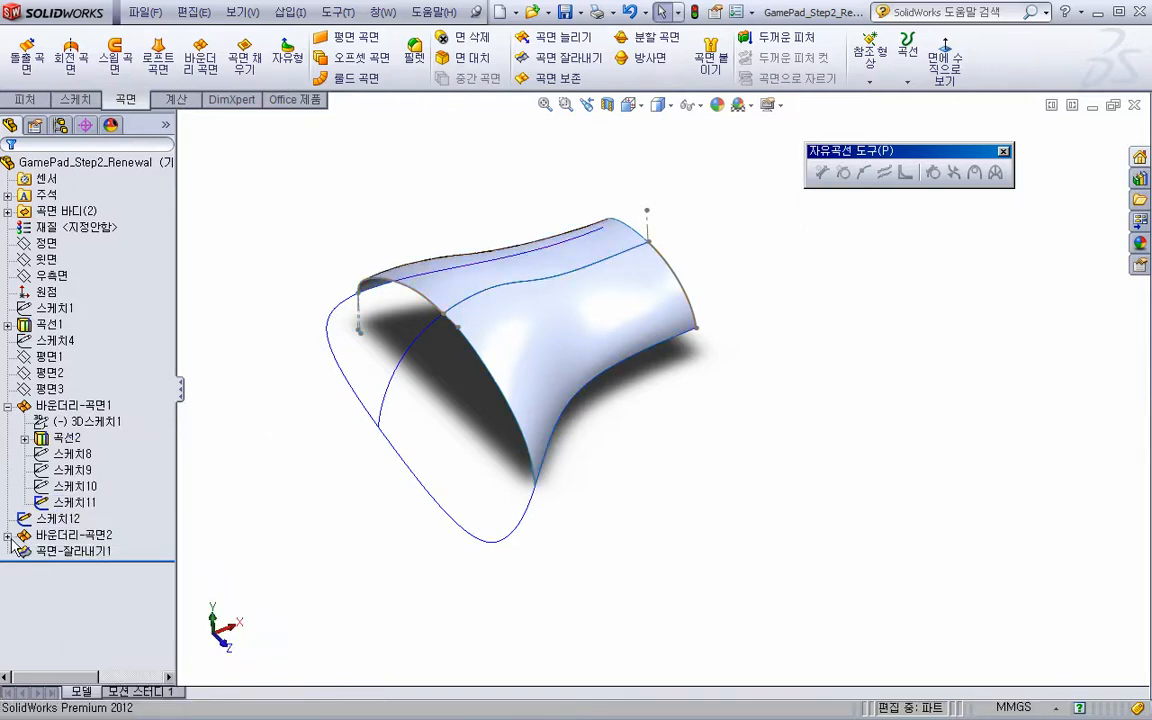
Show 스케치15, the profile sketch absorbed in the side boundary surface
scroll(221, 470, down, 3)
click(88, 617)
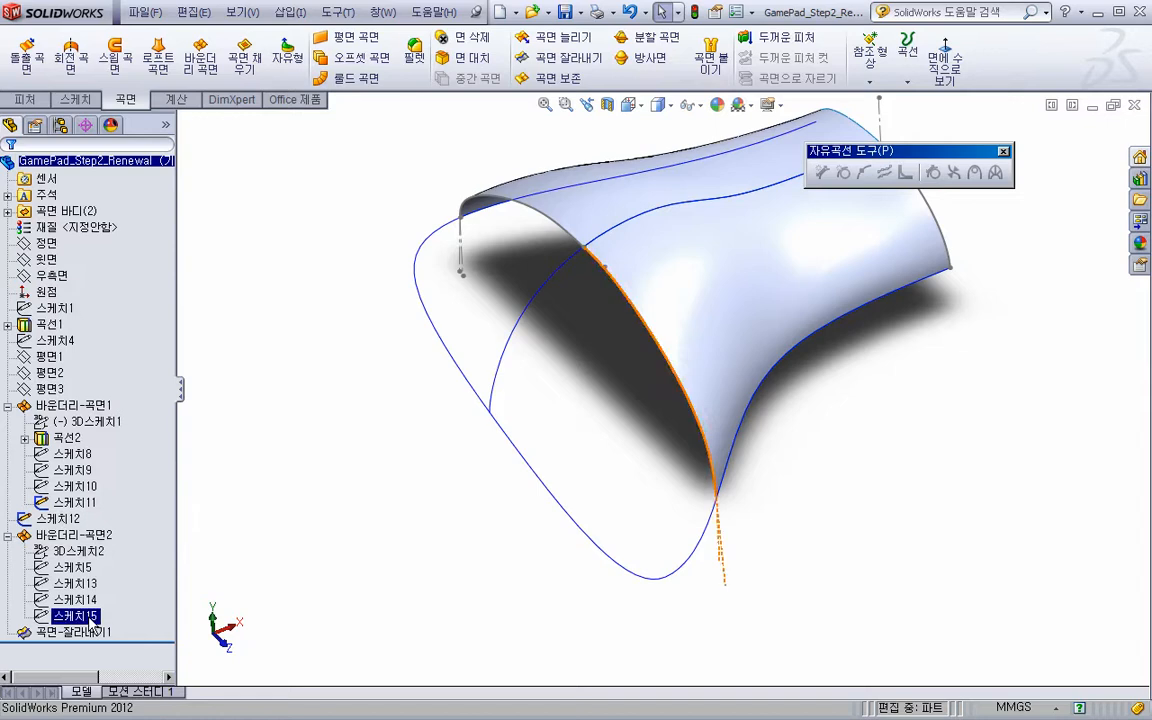
right_click(88, 617)
click(442, 483)
Extrude 3D스케치2, the side outline curve, as a 10 mm blind surface along the construction line of 스케치15
scroll(452, 487, up, 2)
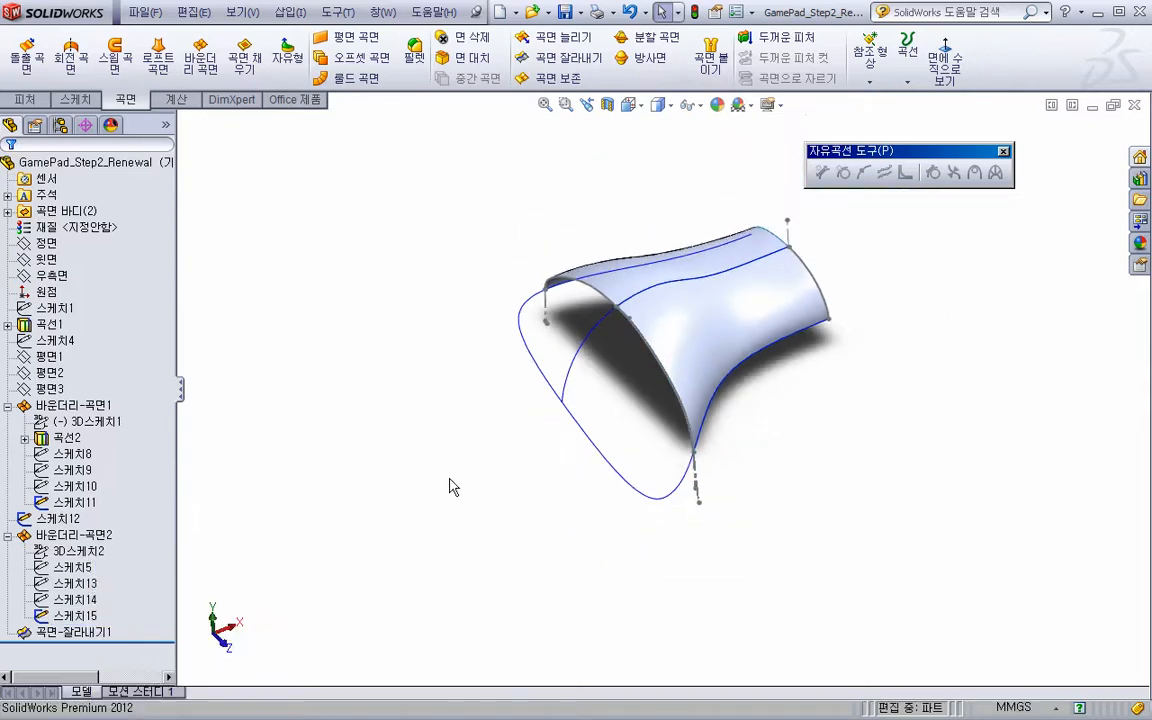
ctrl+middle_drag(507, 419, 397, 452)
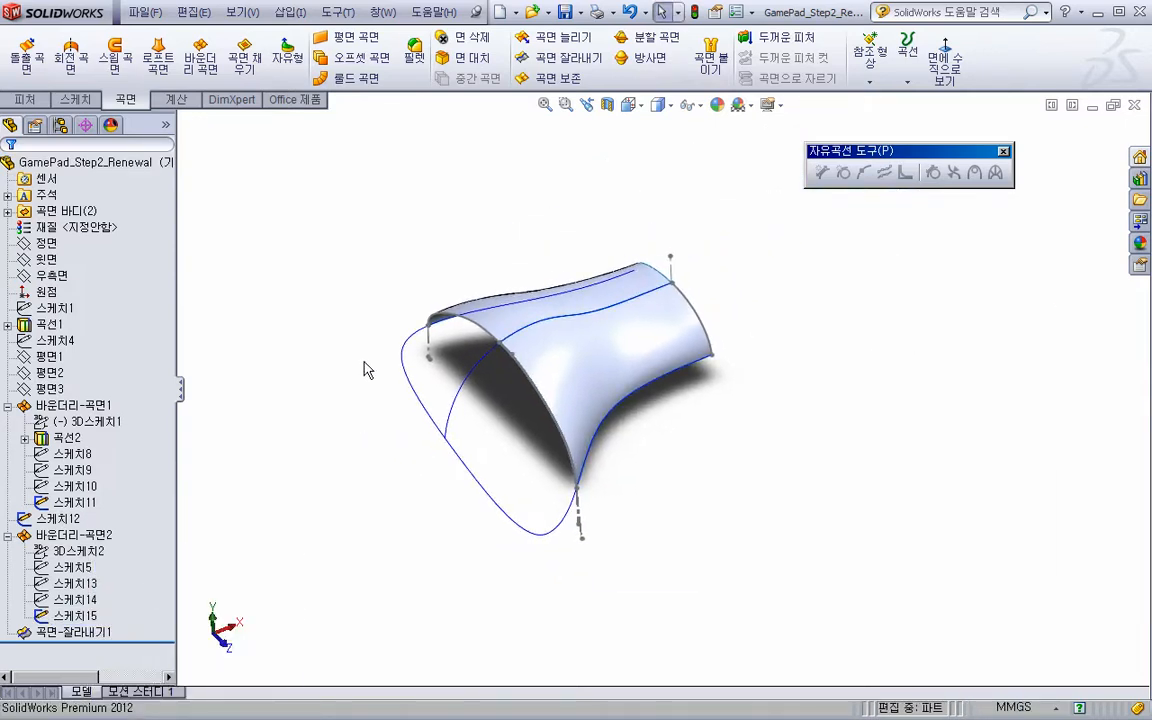
click(27, 52)
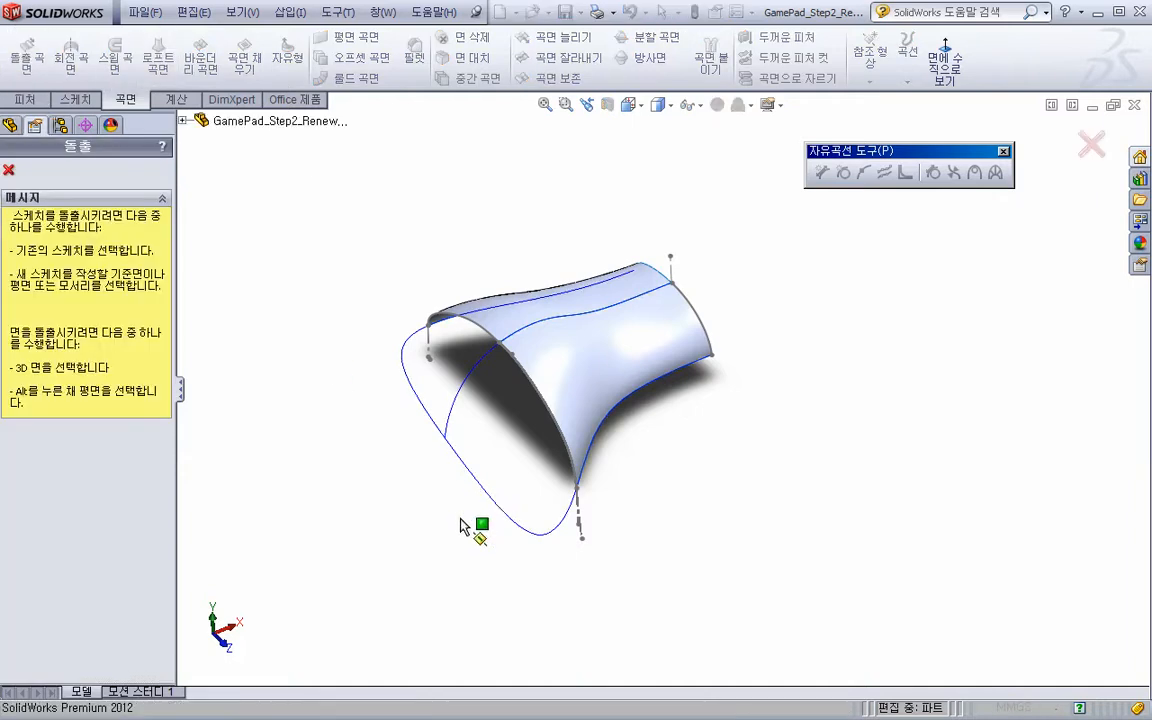
scroll(538, 558, down, 2)
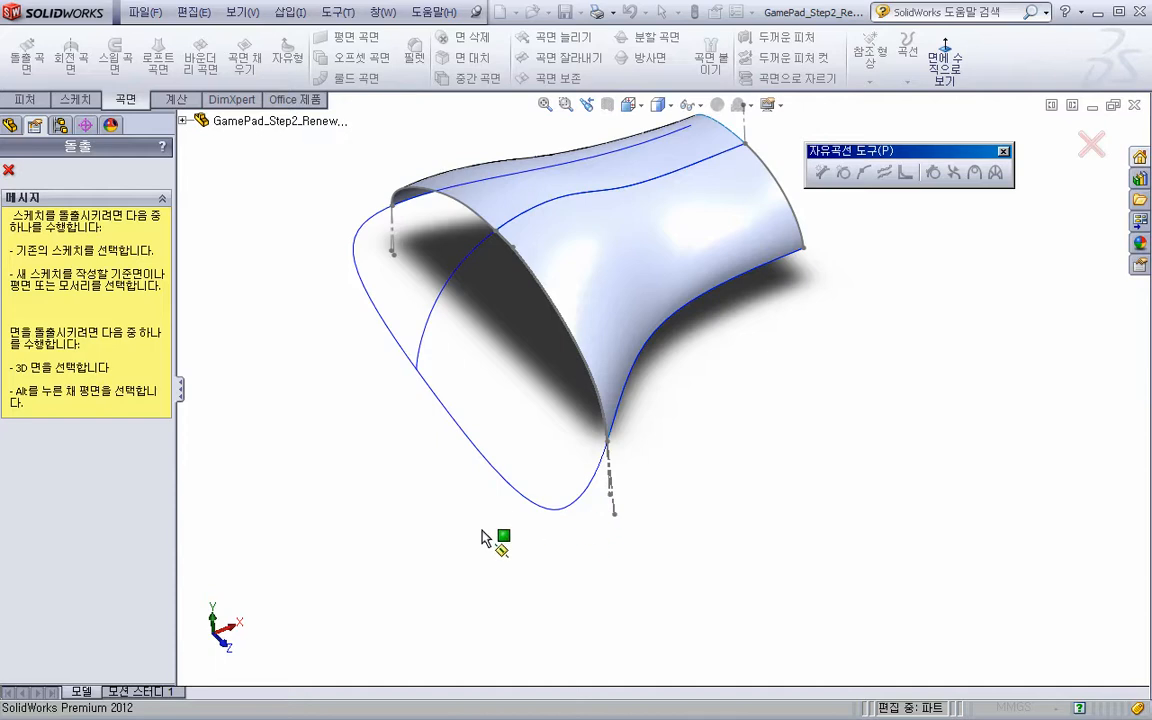
click(182, 121)
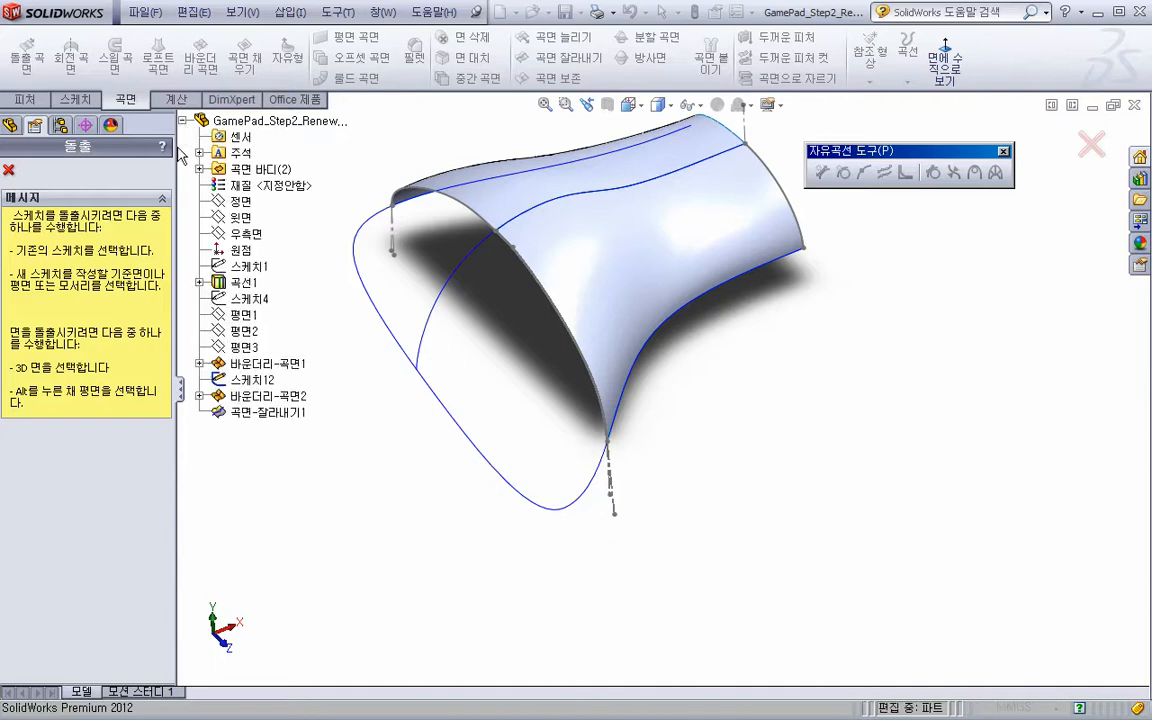
click(199, 364)
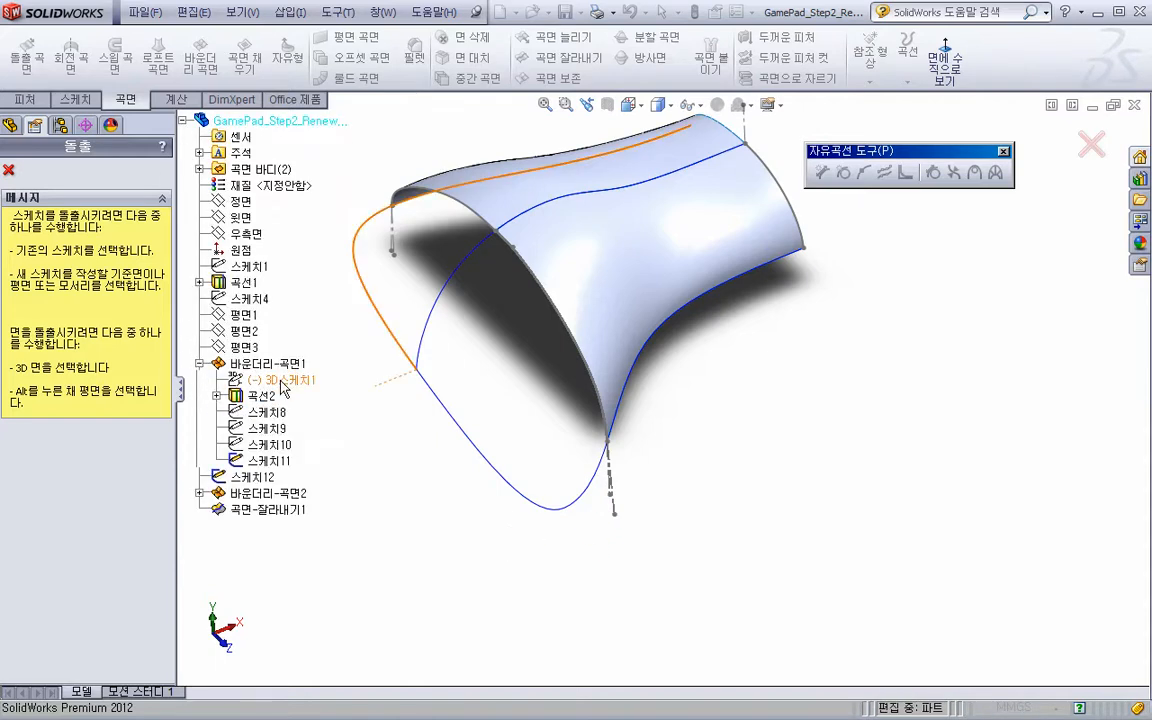
click(199, 493)
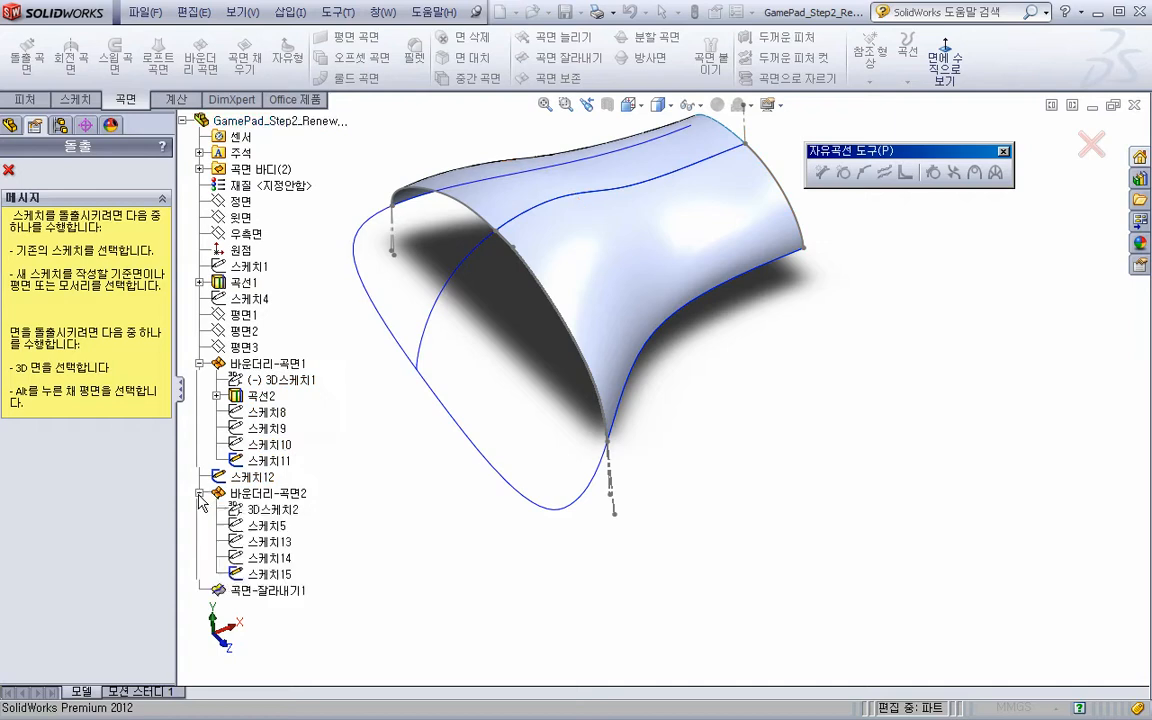
click(272, 512)
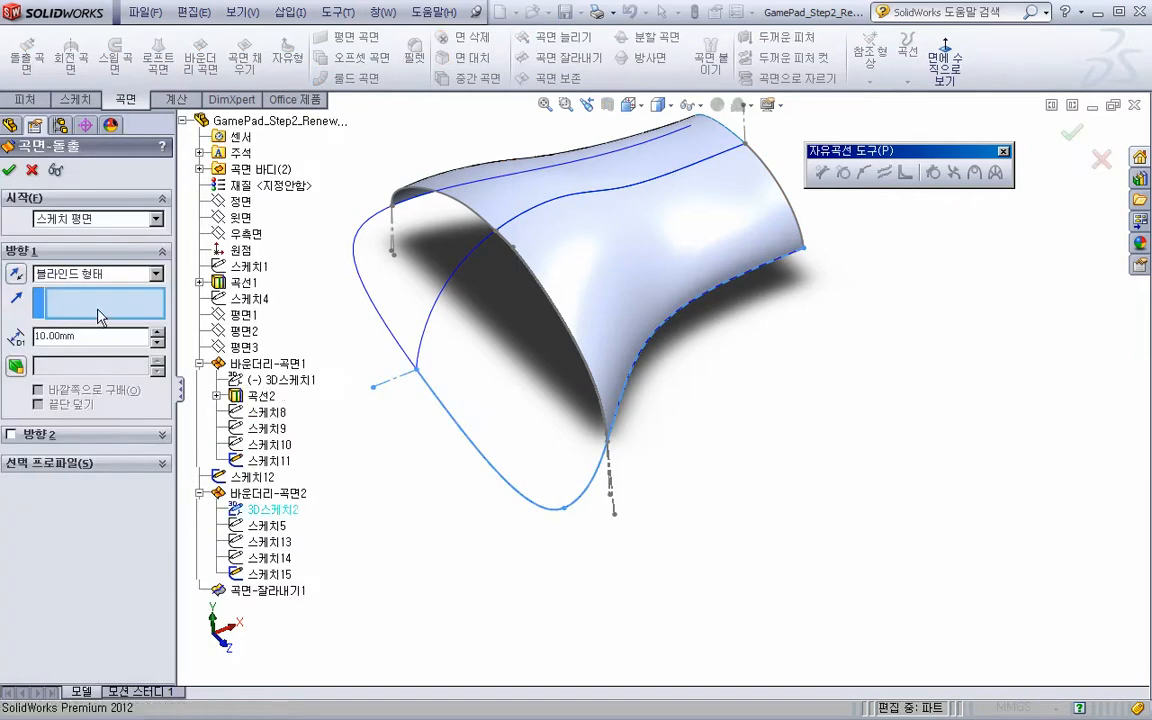
scroll(715, 560, down, 3)
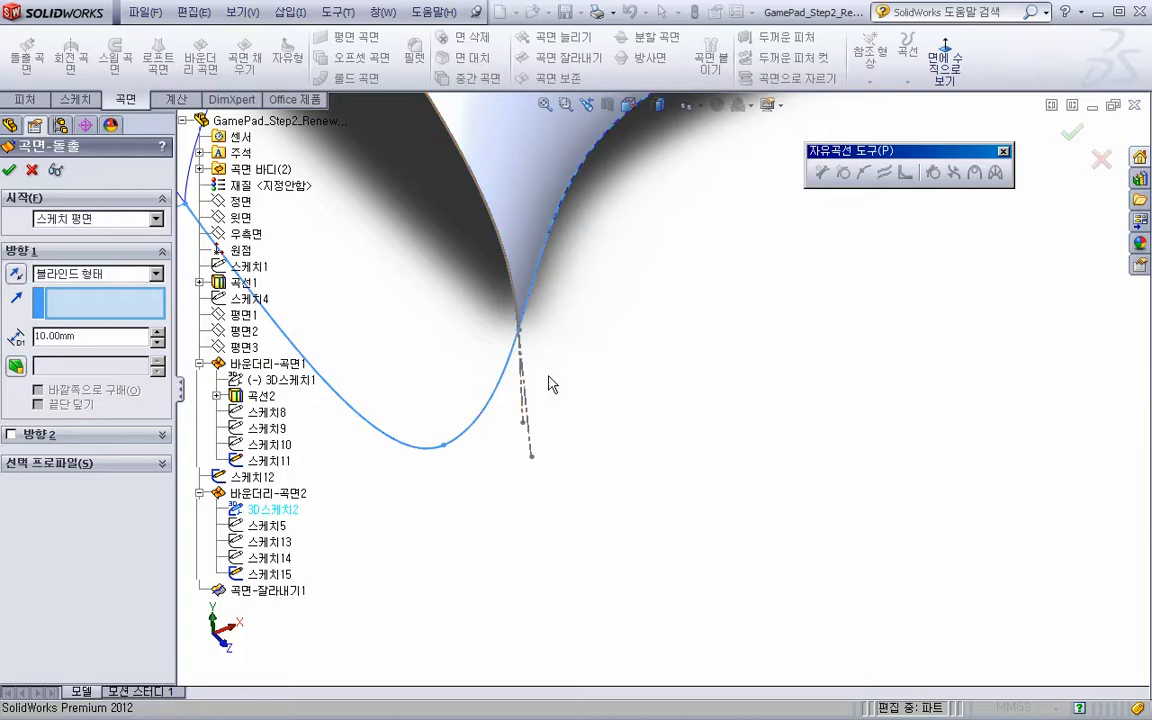
click(532, 440)
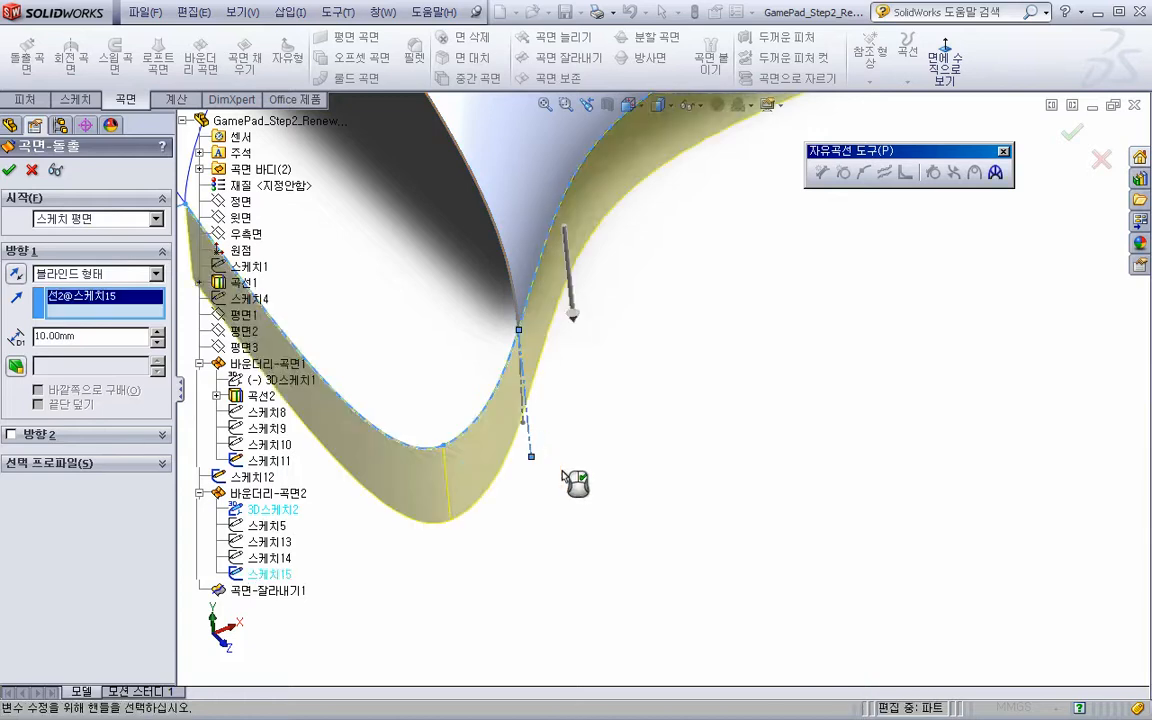
middle_drag(571, 476, 571, 478)
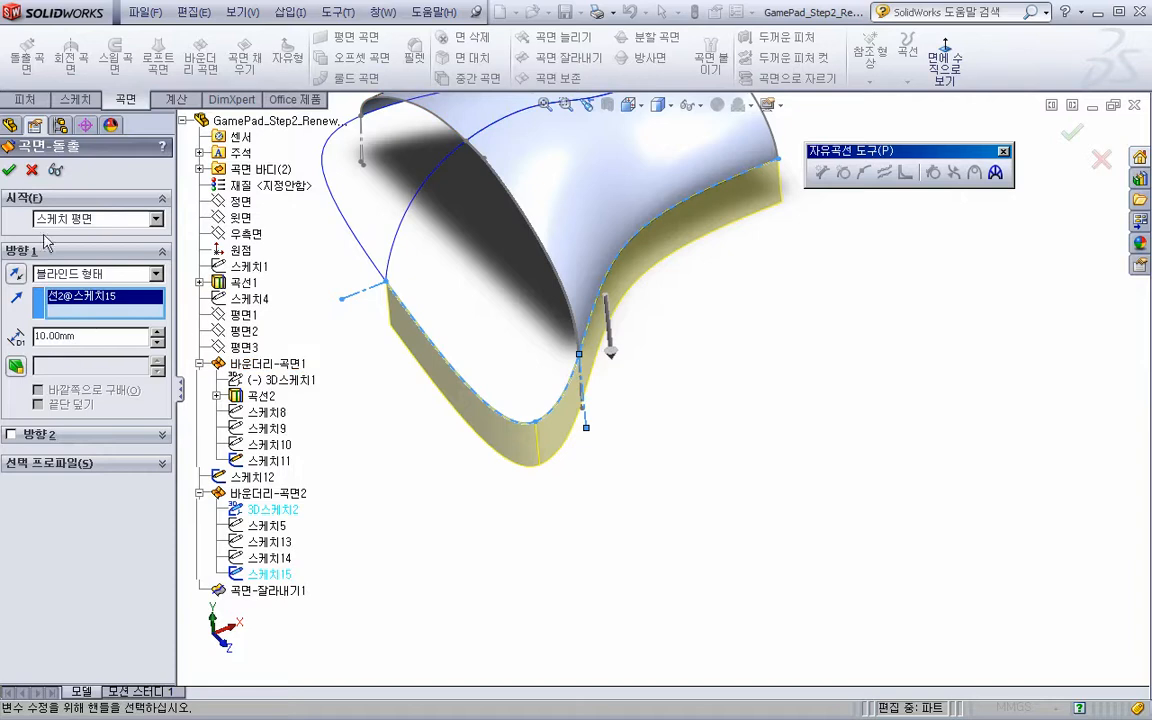
click(10, 172)
Extrude 3D스케치1, the top outline curve, as a 10 mm blind surface along the construction line of 스케치11
middle_drag(330, 350, 342, 404)
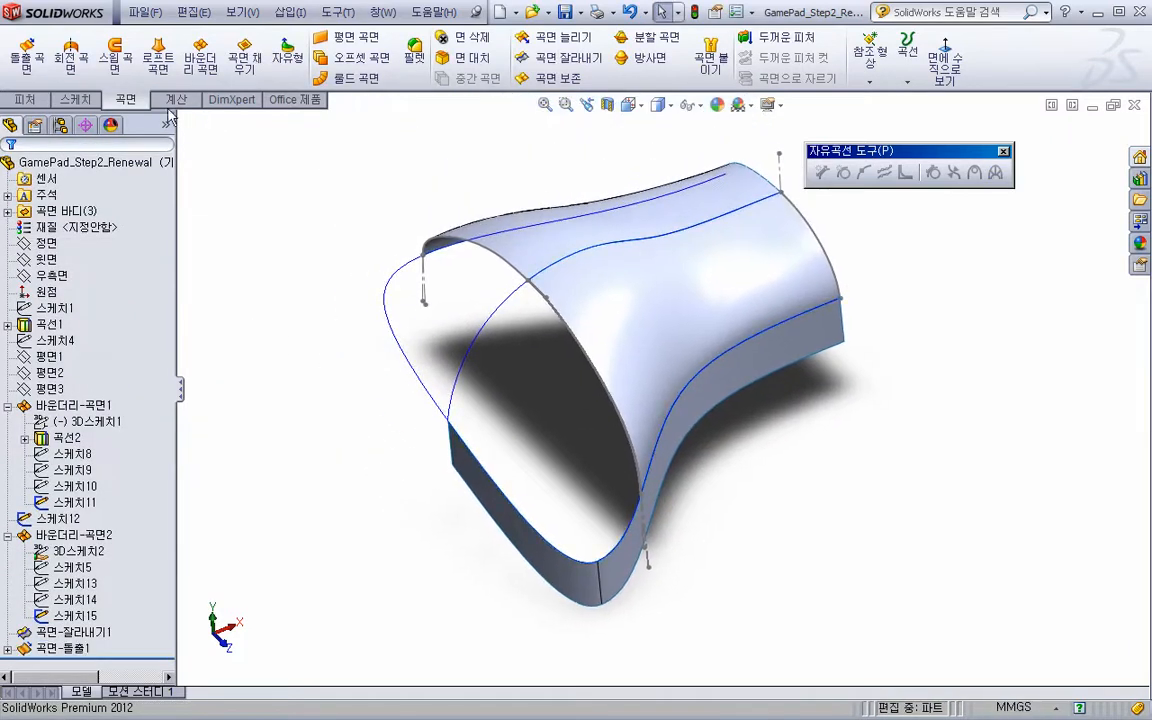
click(27, 55)
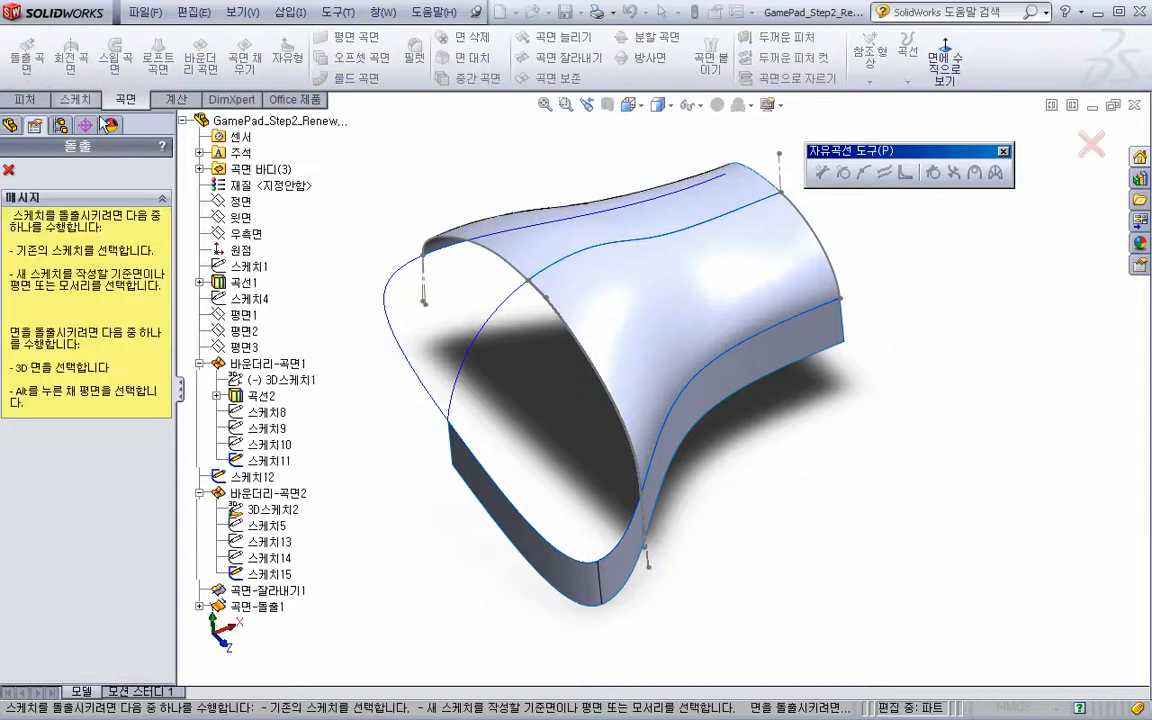
click(278, 380)
scroll(418, 322, down, 3)
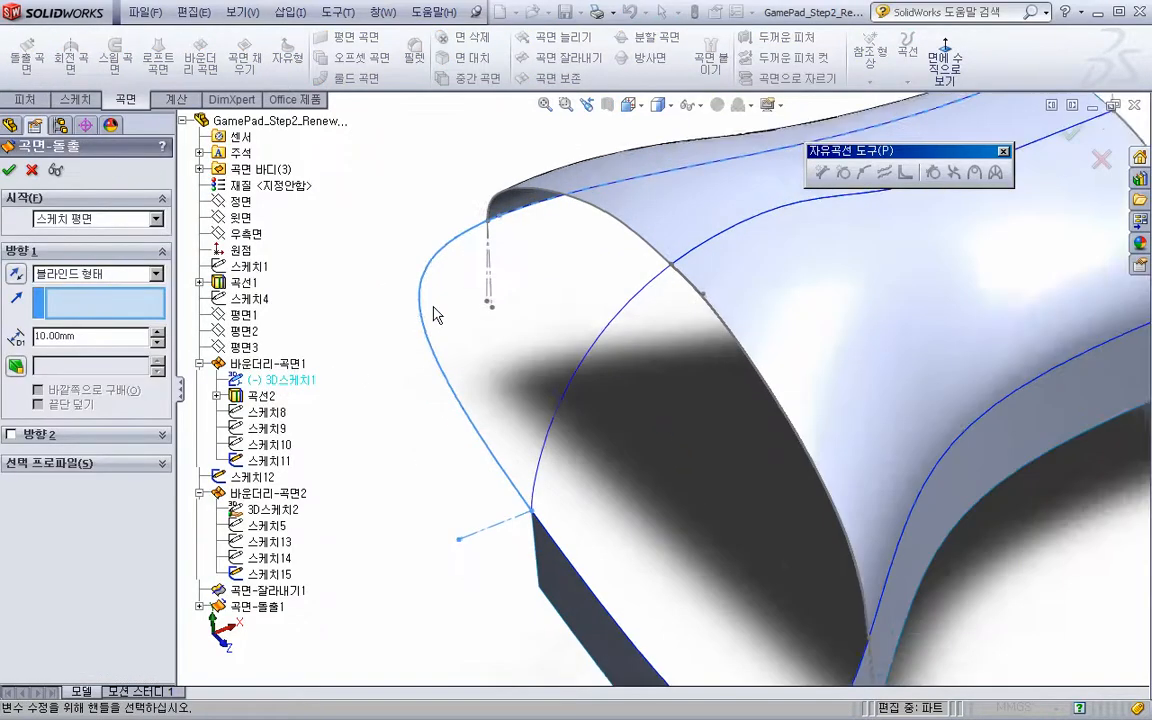
scroll(418, 322, down, 1)
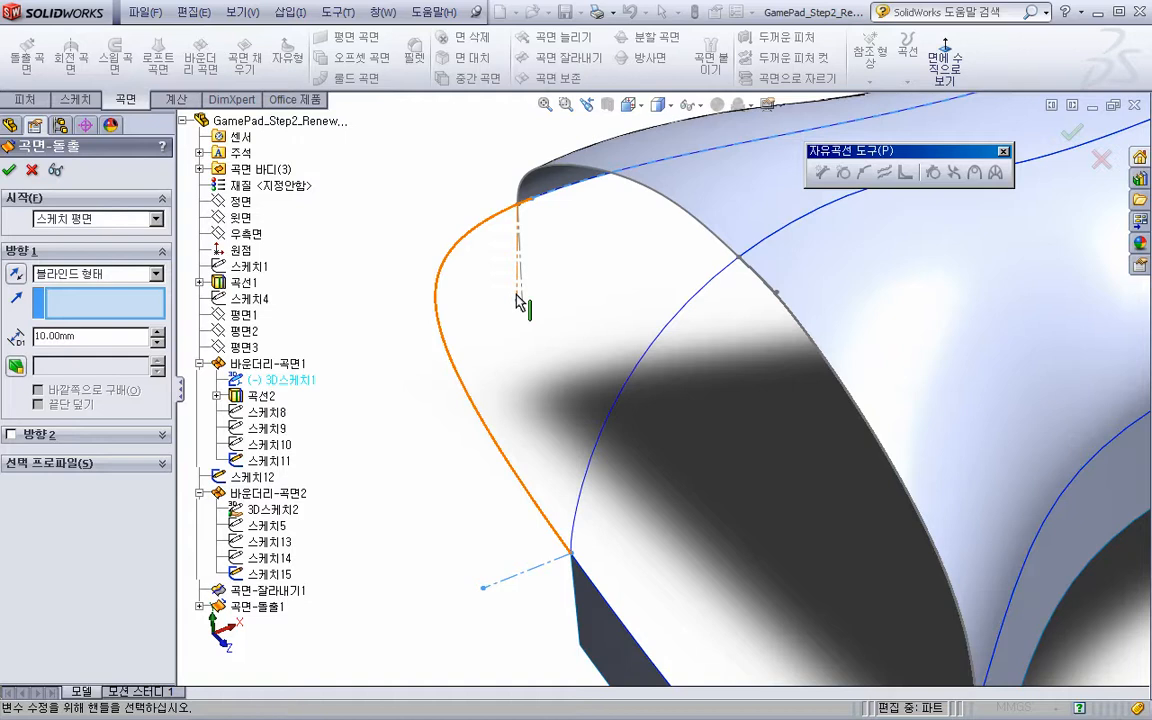
click(521, 302)
key(f)
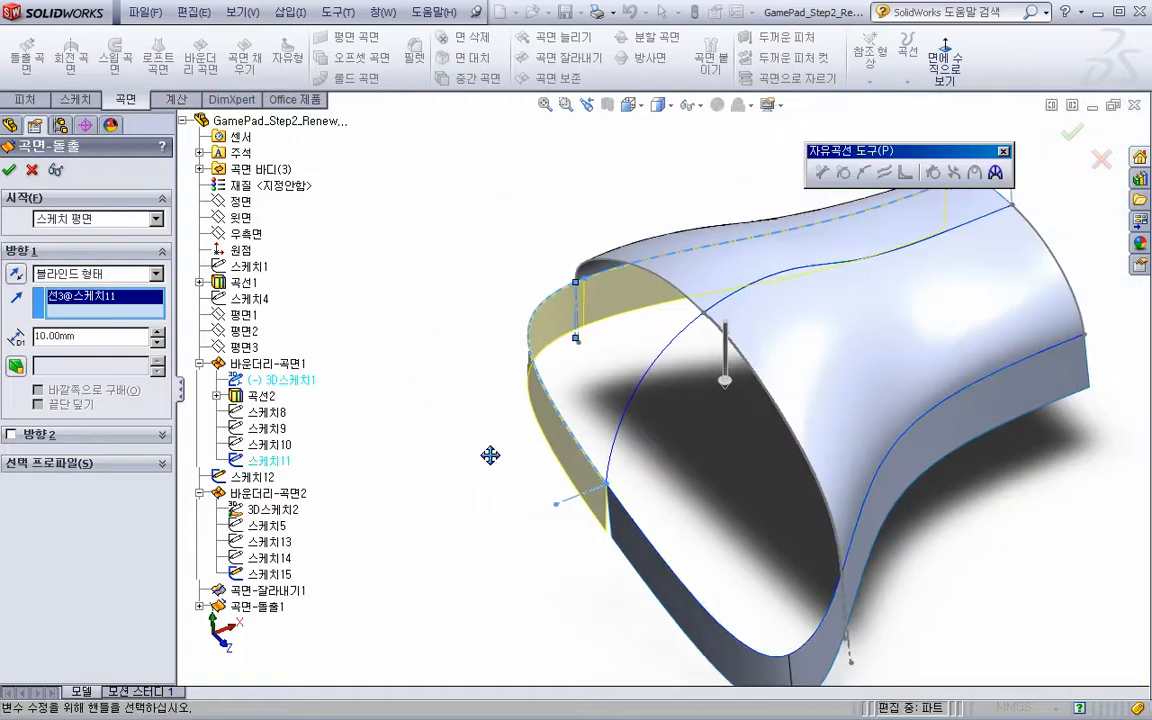
middle_drag(496, 465, 373, 398)
click(9, 170)
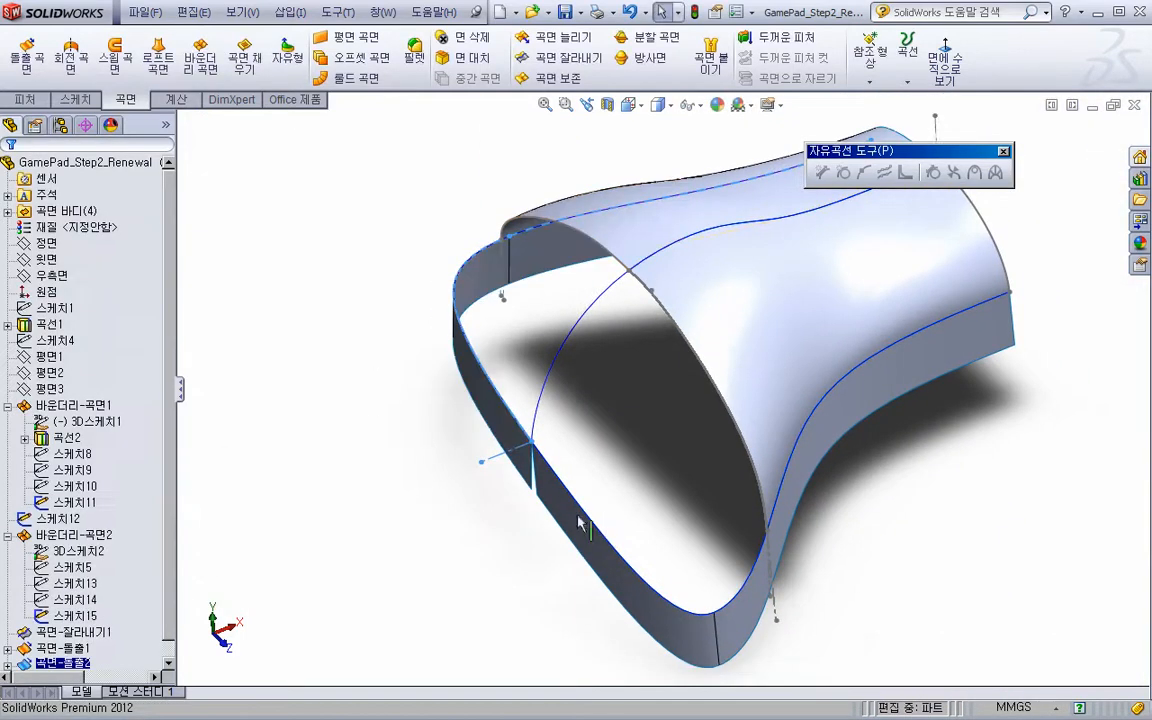
Fill the triangular gap between the two extruded surfaces with a planar surface bounded by their adjacent end edges
middle_drag(543, 471, 619, 531)
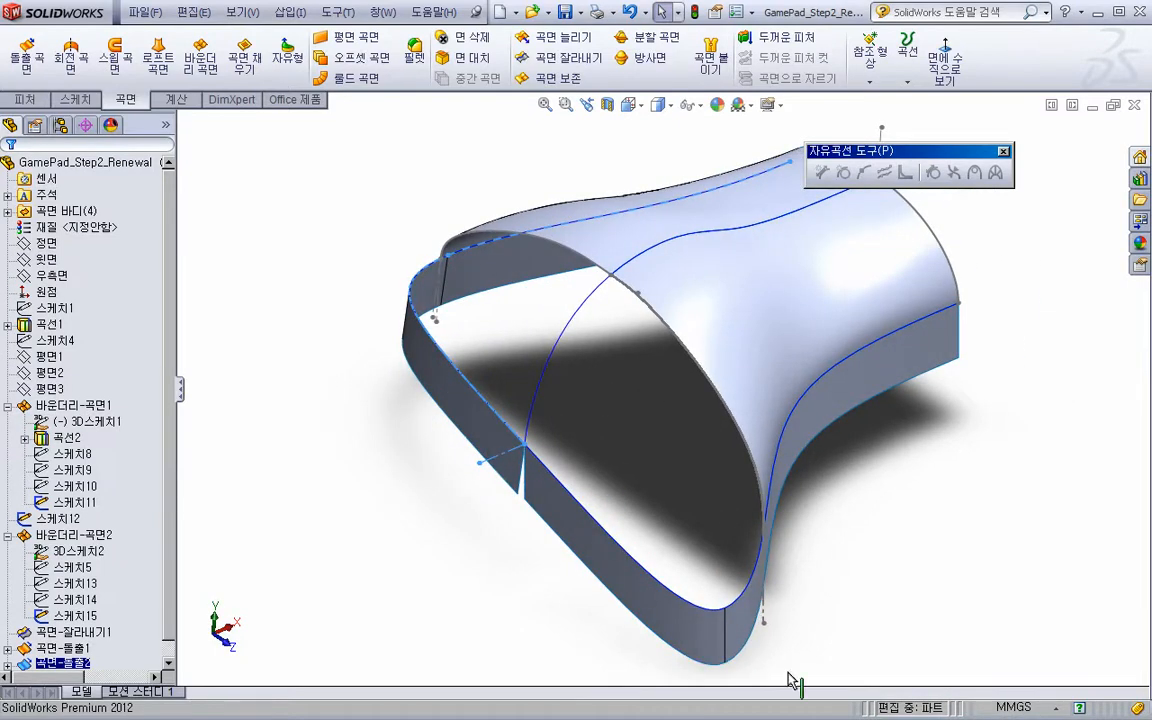
middle_drag(642, 504, 420, 416)
scroll(463, 393, down, 5)
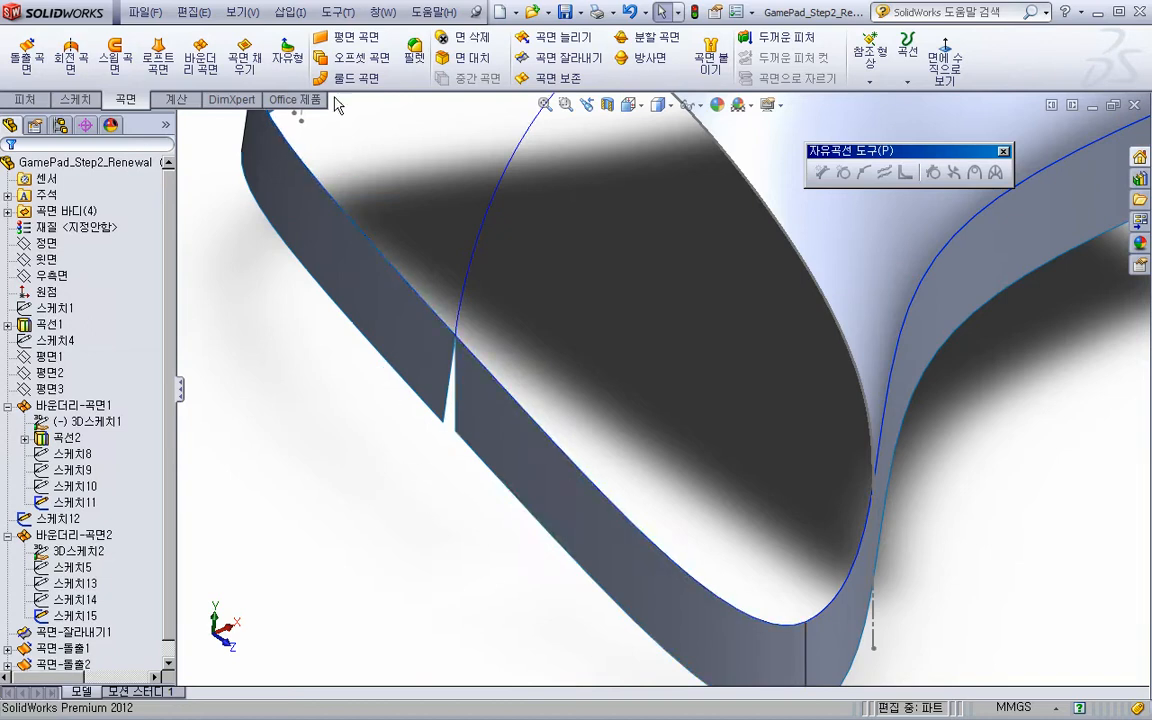
click(318, 38)
scroll(497, 262, down, 2)
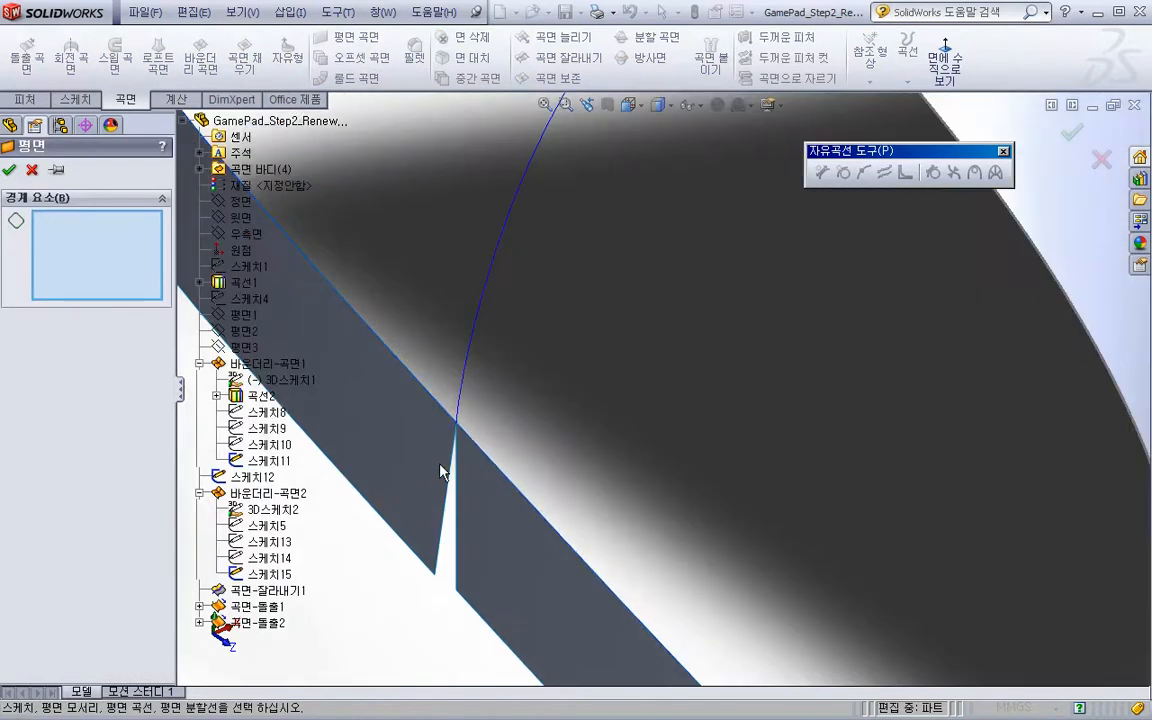
click(449, 468)
click(456, 480)
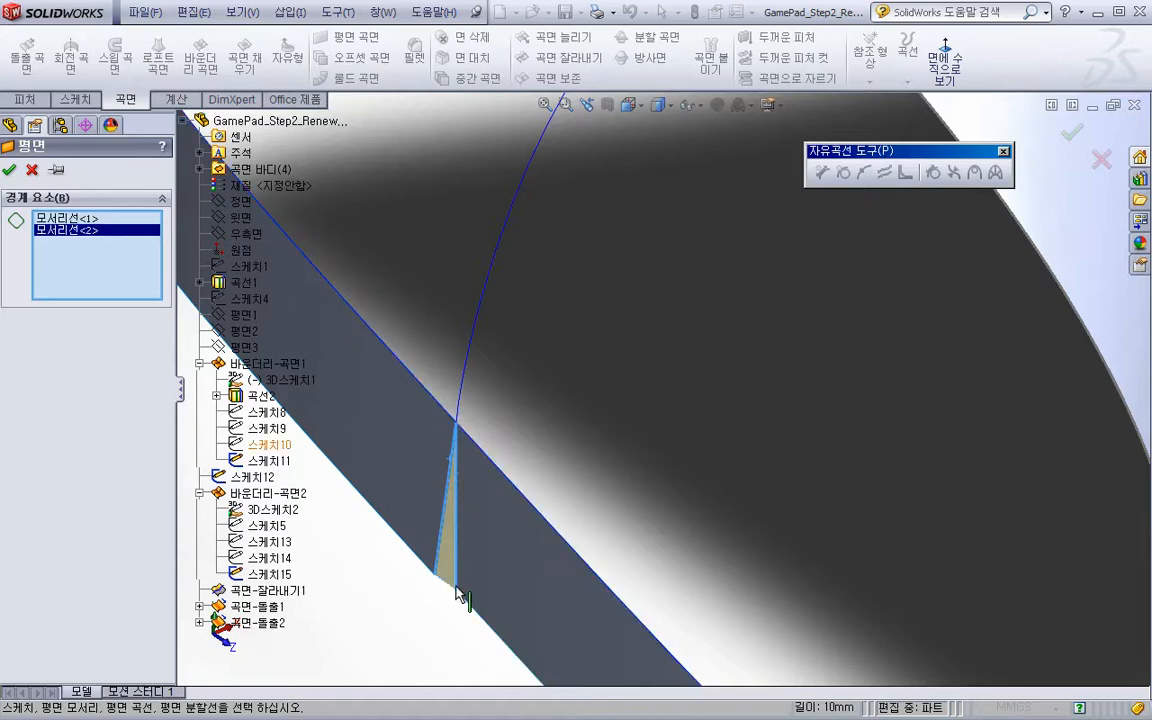
click(12, 172)
key(f)
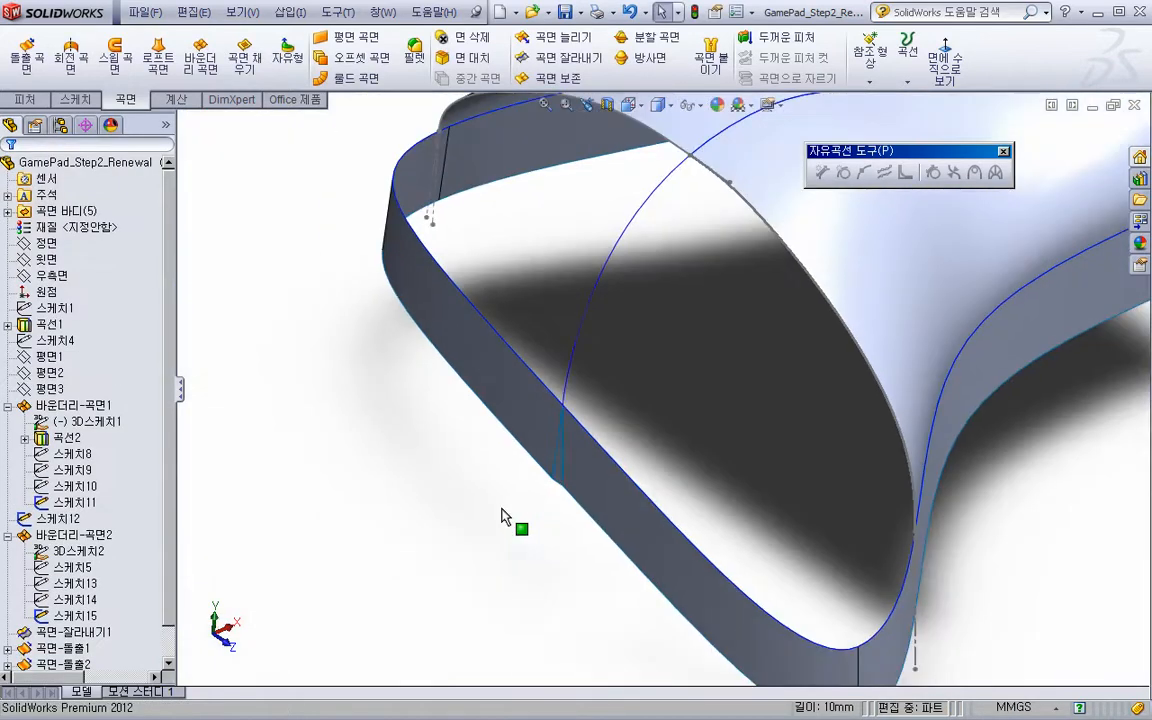
middle_drag(546, 477, 427, 476)
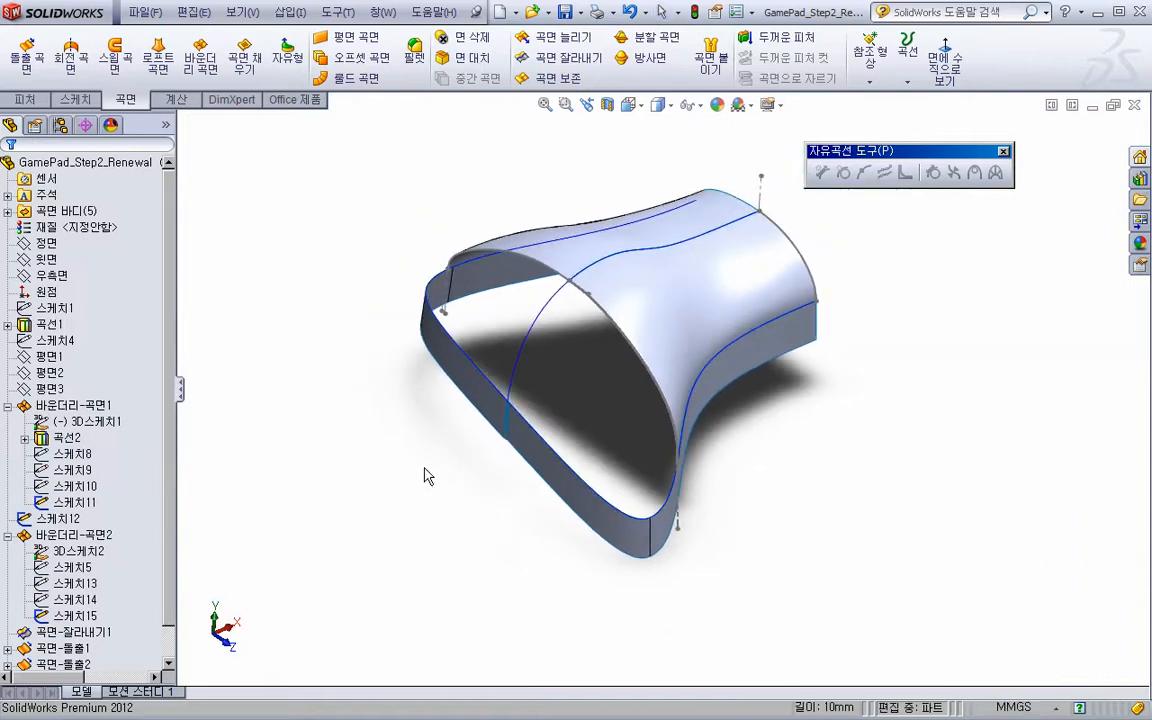
Knit the two extruded surfaces and the small planar gap surface into one reference surface
click(8, 405)
click(8, 438)
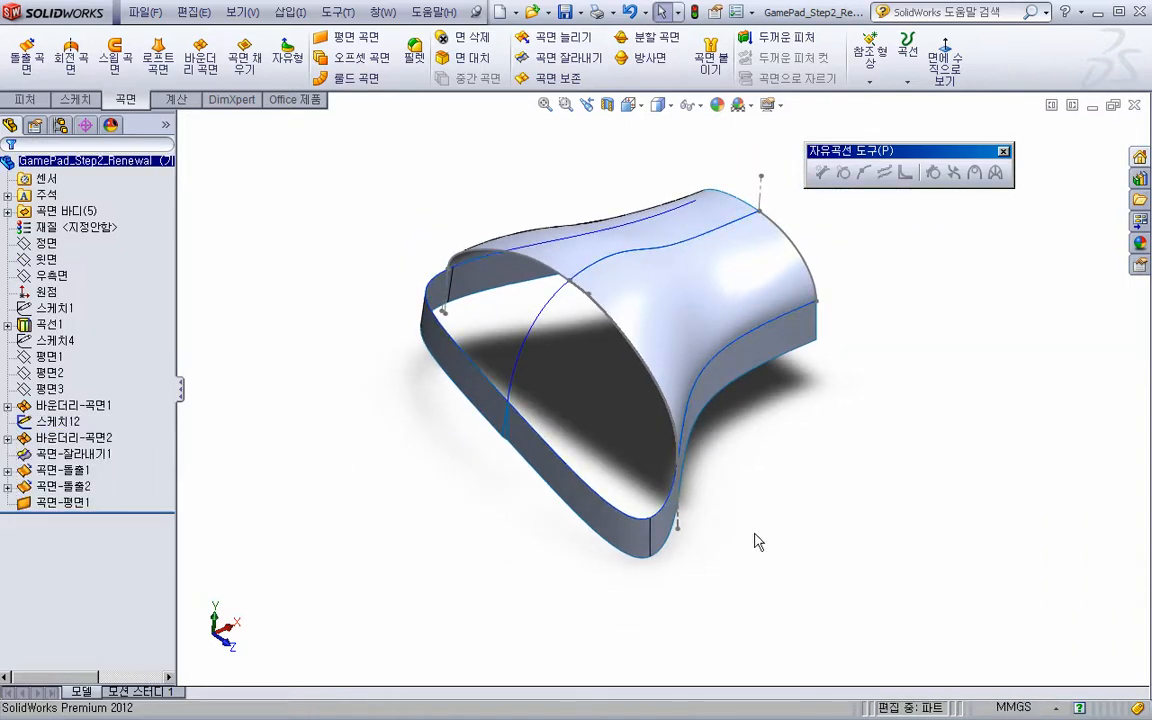
scroll(760, 535, down, 3)
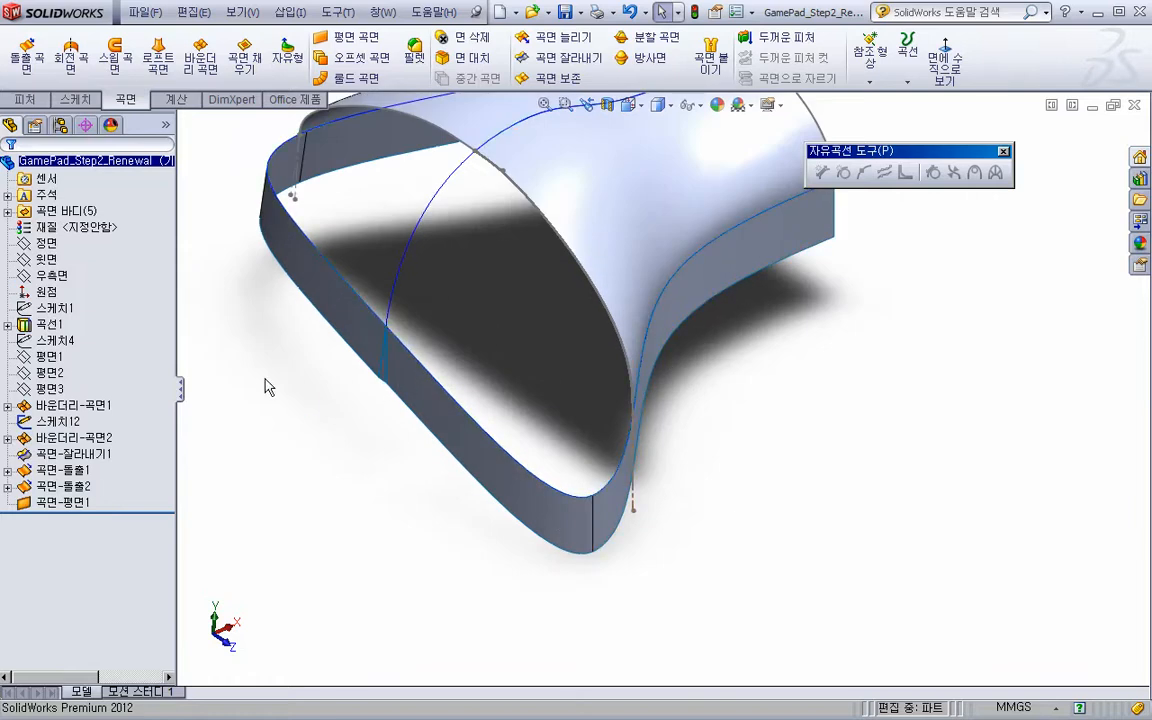
click(711, 62)
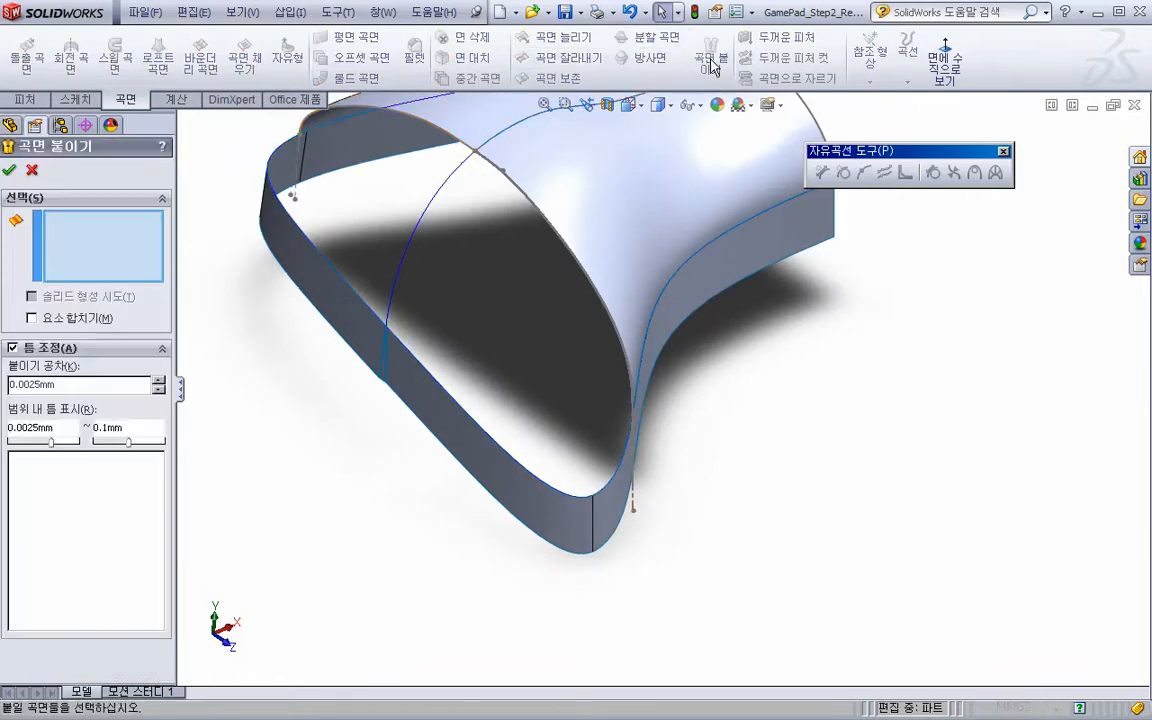
click(622, 508)
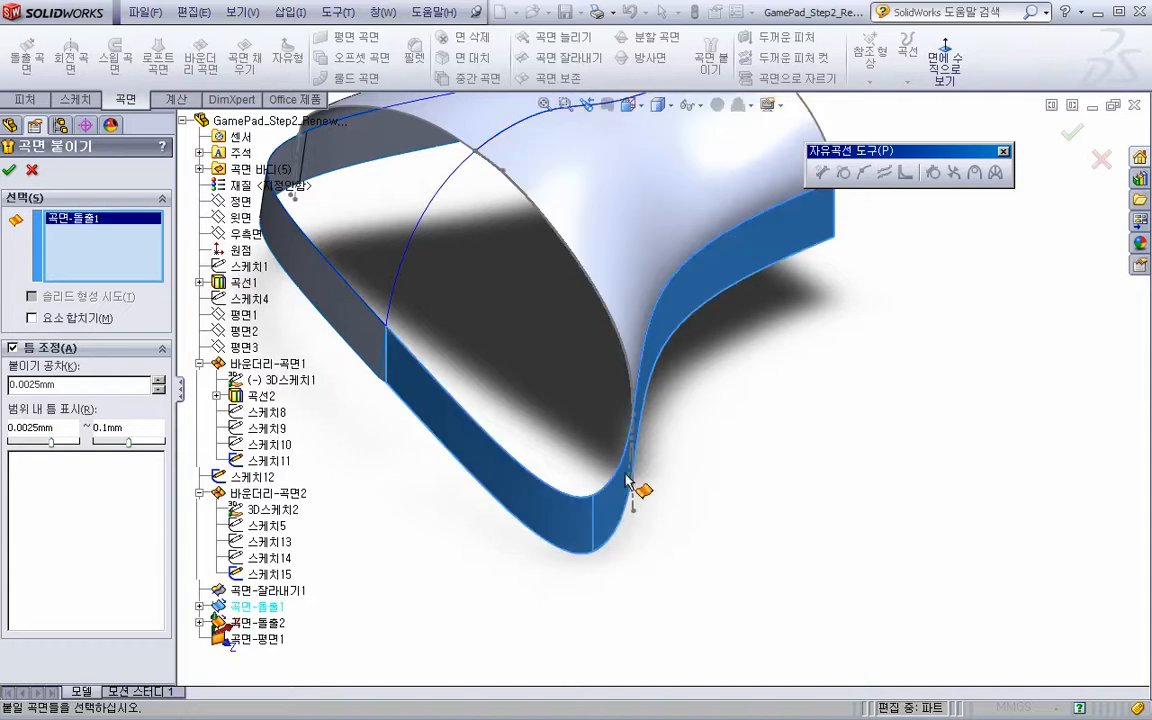
scroll(419, 404, down, 5)
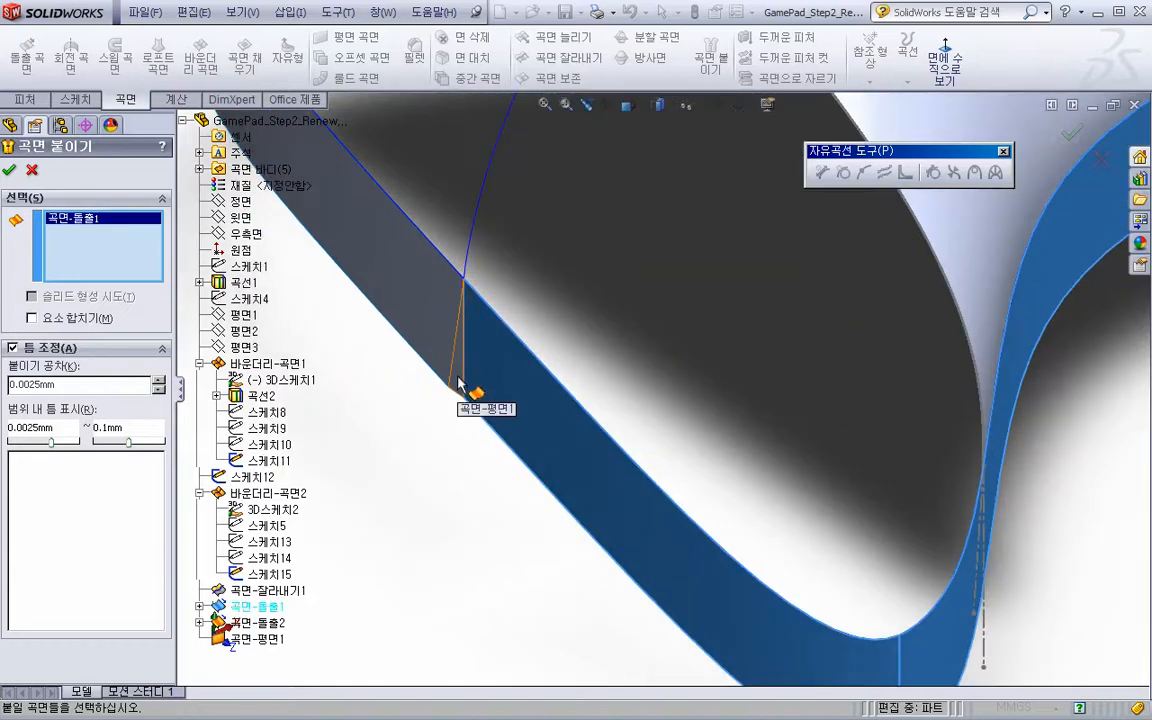
click(459, 378)
click(412, 345)
scroll(445, 415, up, 5)
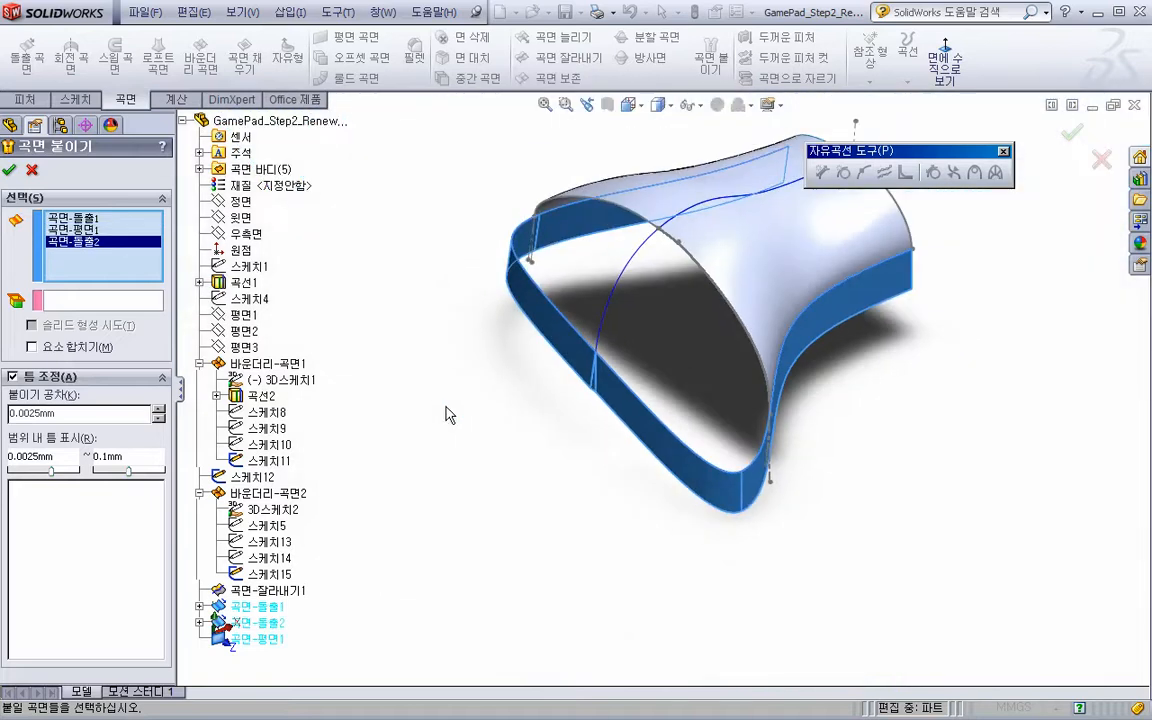
ctrl+middle_drag(512, 407, 451, 442)
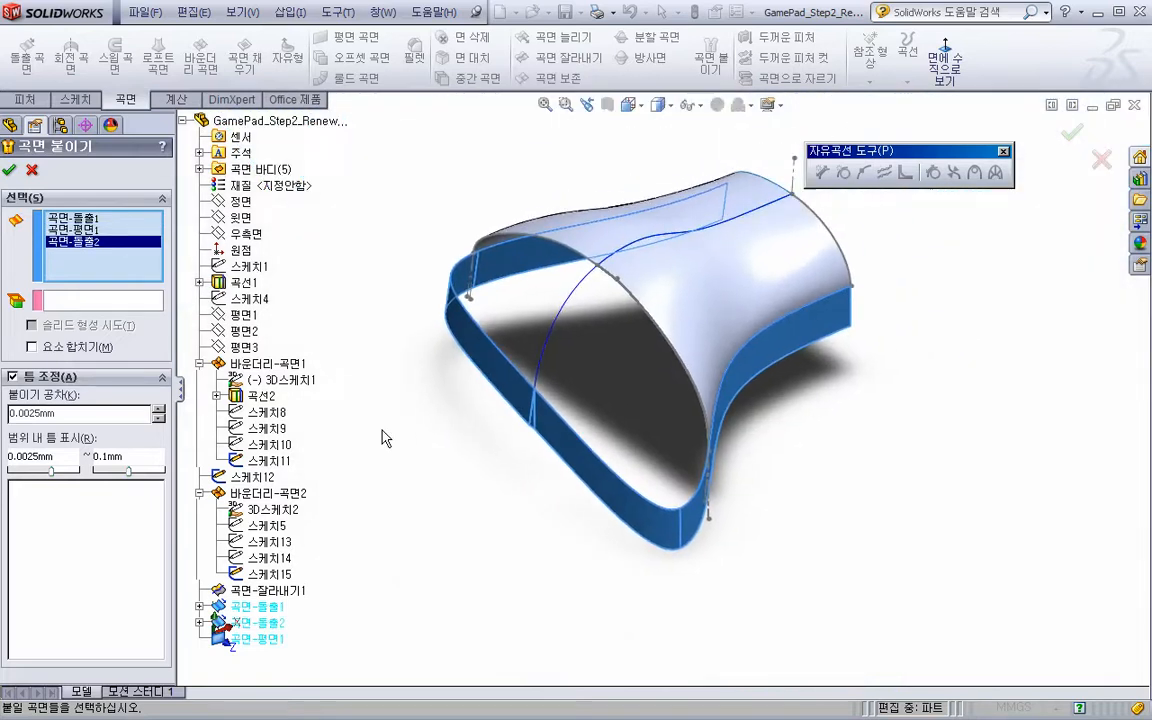
click(11, 171)
Hide the profile sketches 스케치11 and 스케치15 absorbed in the two boundary surfaces
scroll(630, 398, down, 2)
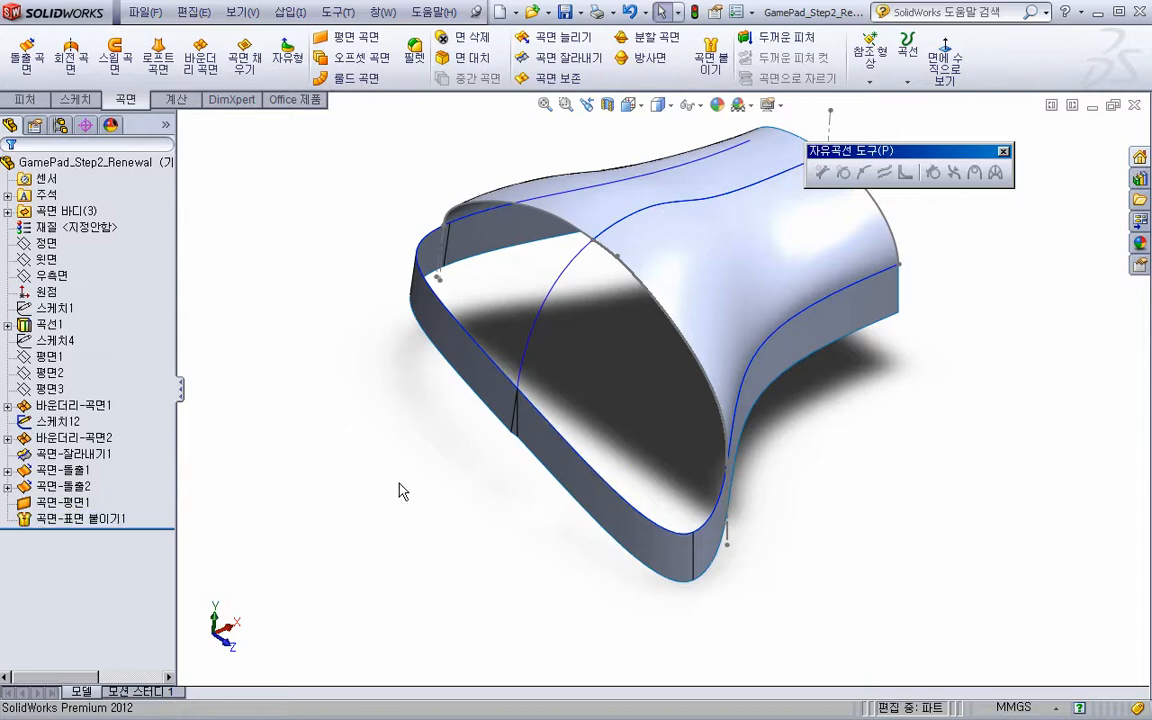
click(80, 500)
click(8, 438)
click(62, 456)
right_click(67, 519)
click(77, 491)
click(8, 405)
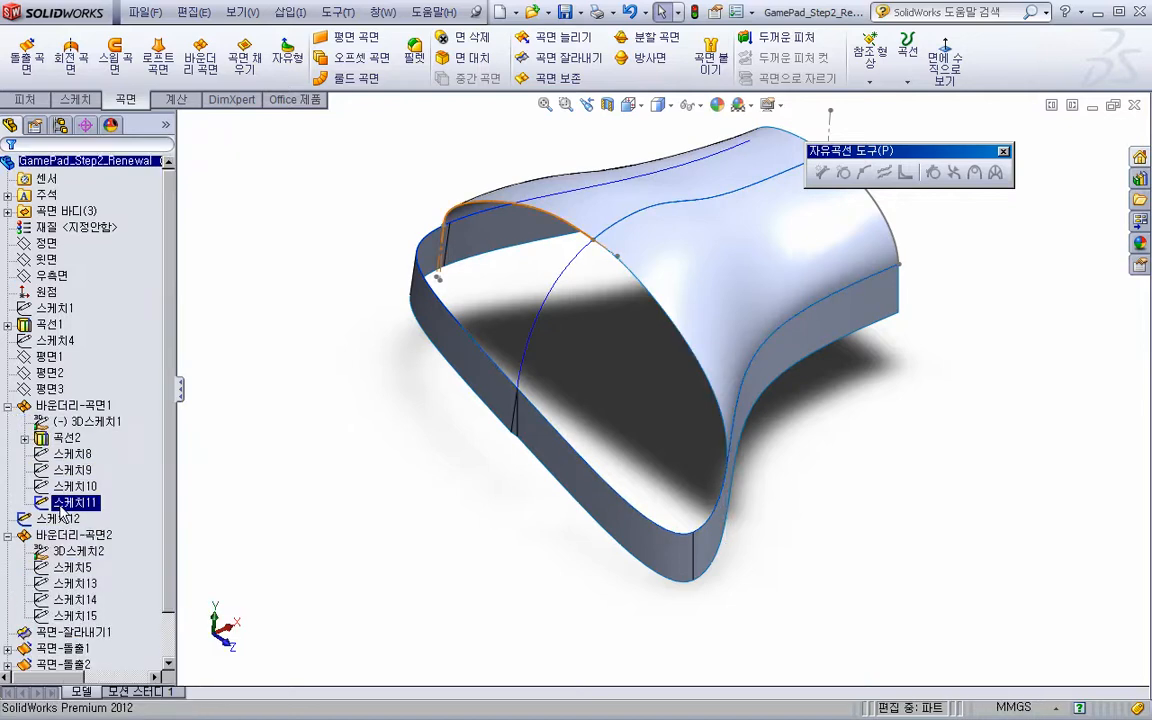
right_click(52, 470)
key(Escape)
click(8, 405)
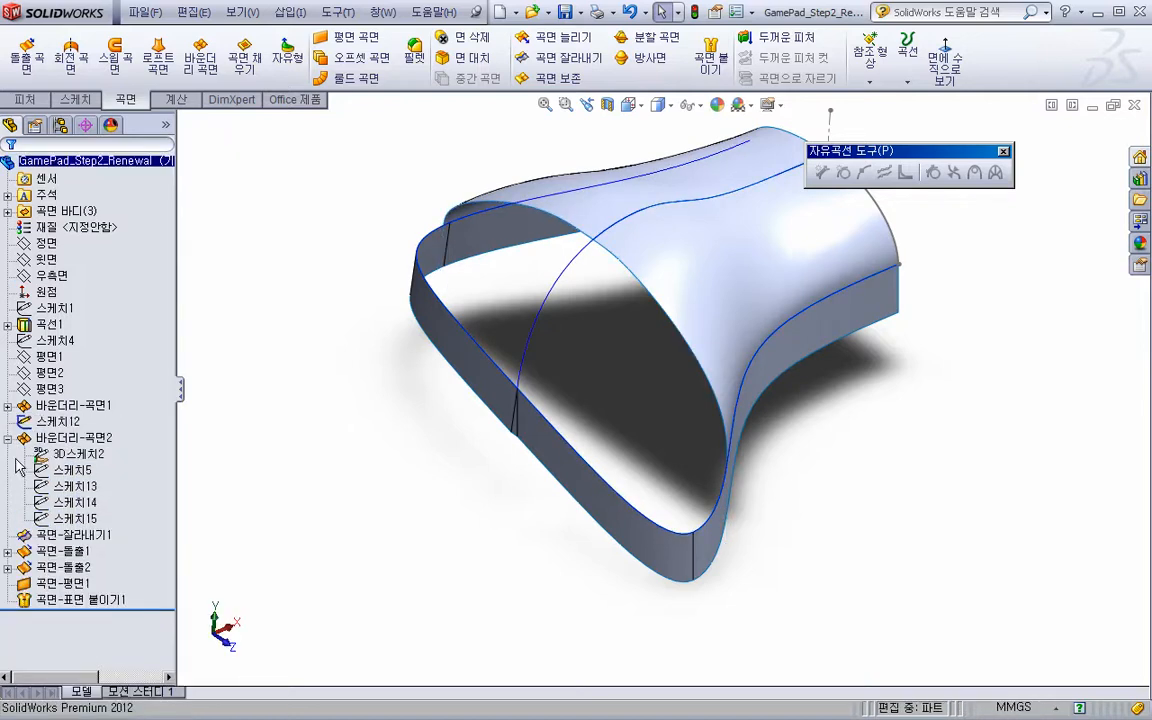
click(8, 438)
scroll(660, 515, down, 3)
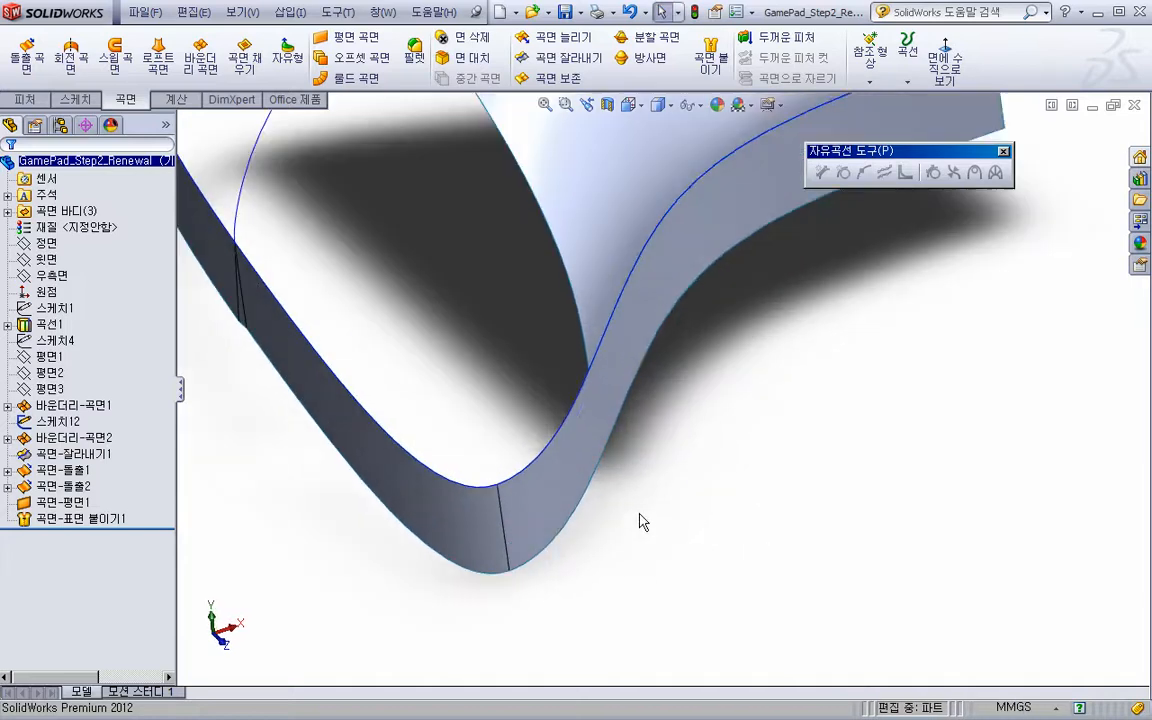
scroll(478, 522, up, 5)
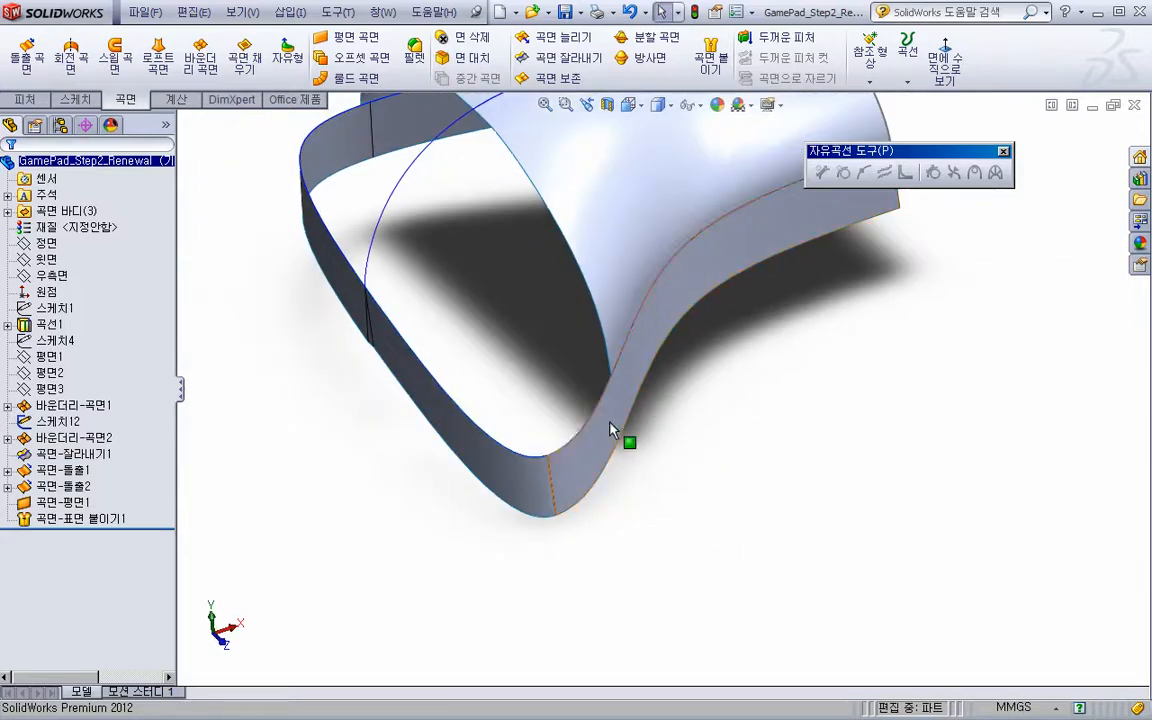
Examine the knitted reference surface around the front opening and its entry among the surface bodies
click(90, 519)
click(118, 525)
click(308, 519)
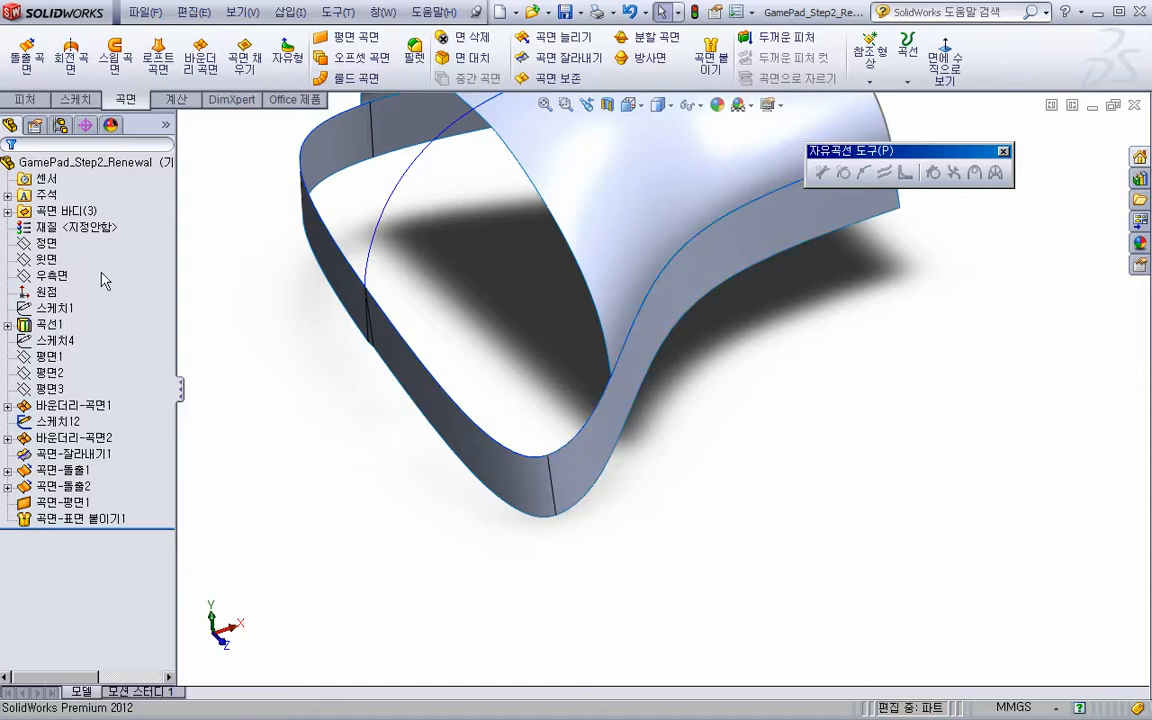
click(8, 211)
click(97, 258)
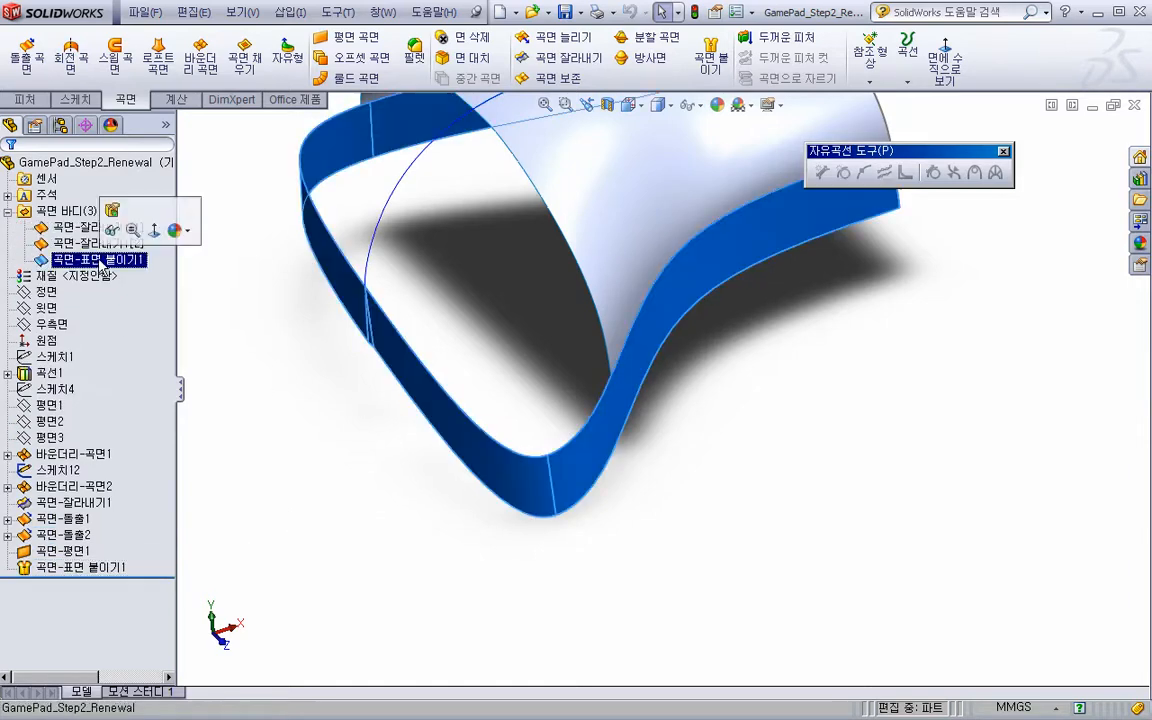
click(437, 512)
key(f)
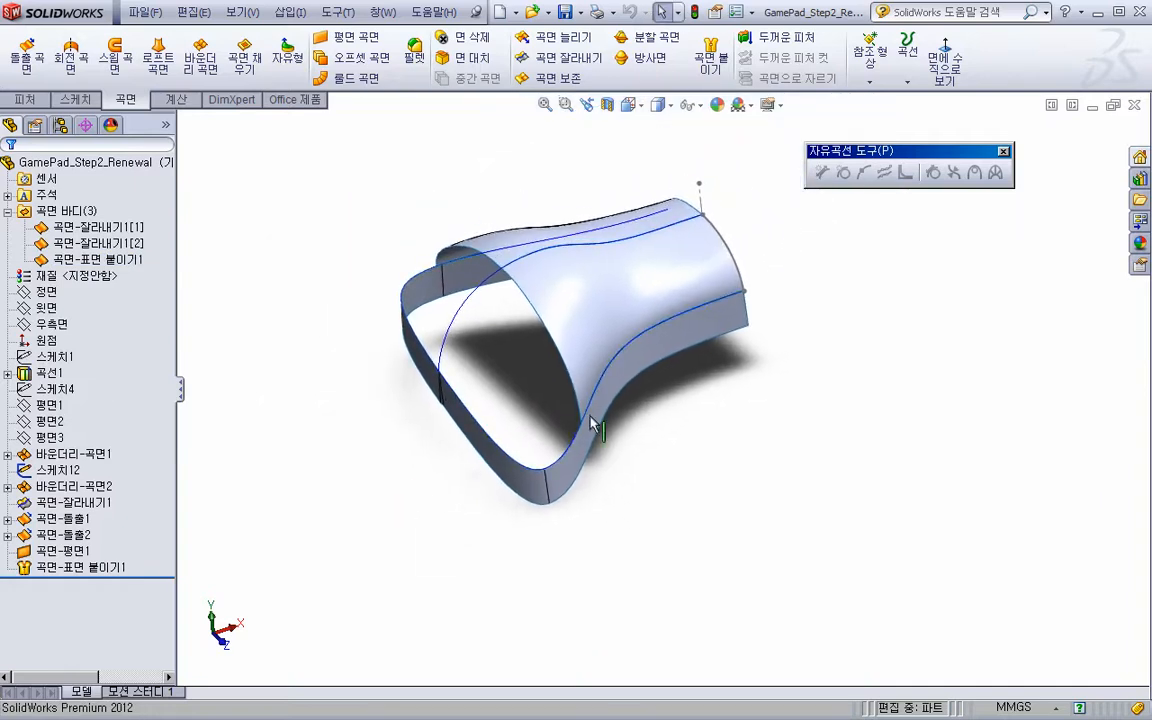
scroll(594, 420, down, 3)
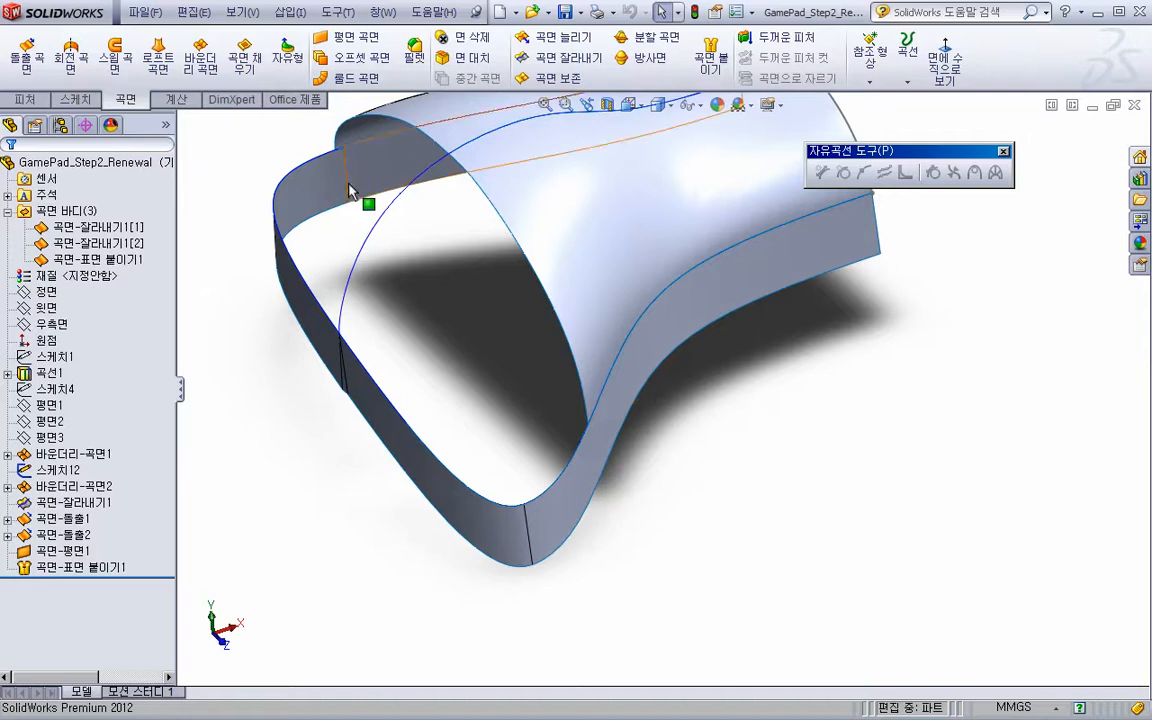
scroll(450, 360, up, 3)
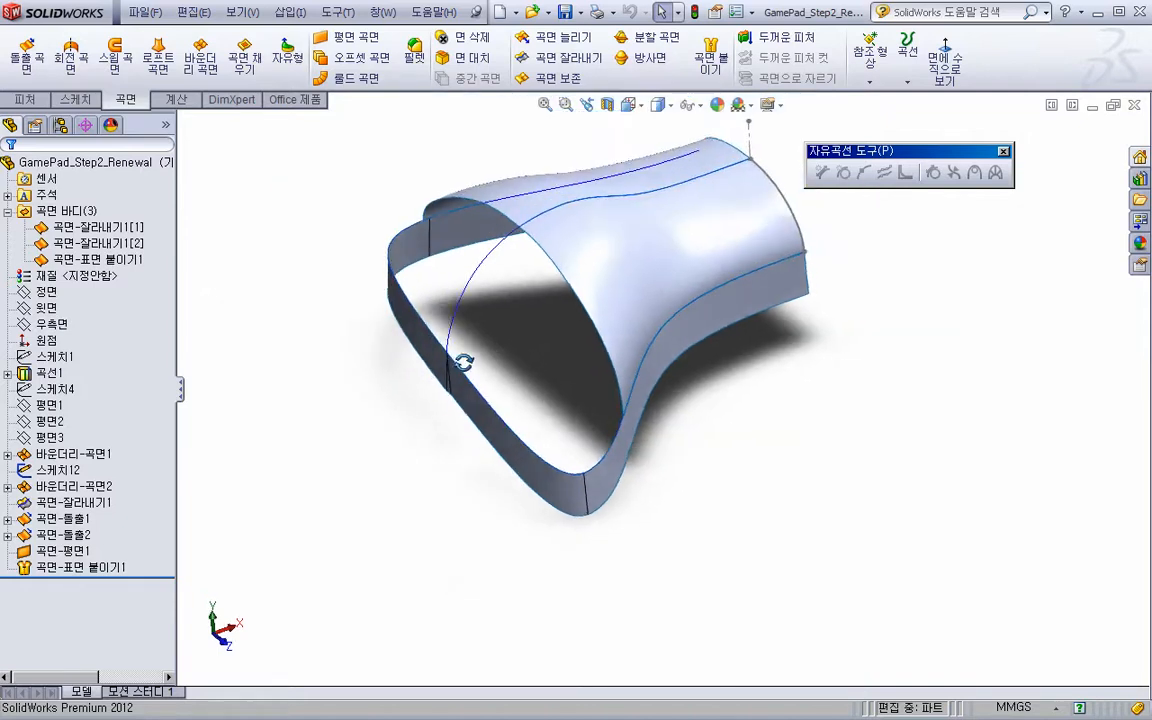
ctrl+middle_drag(498, 358, 465, 413)
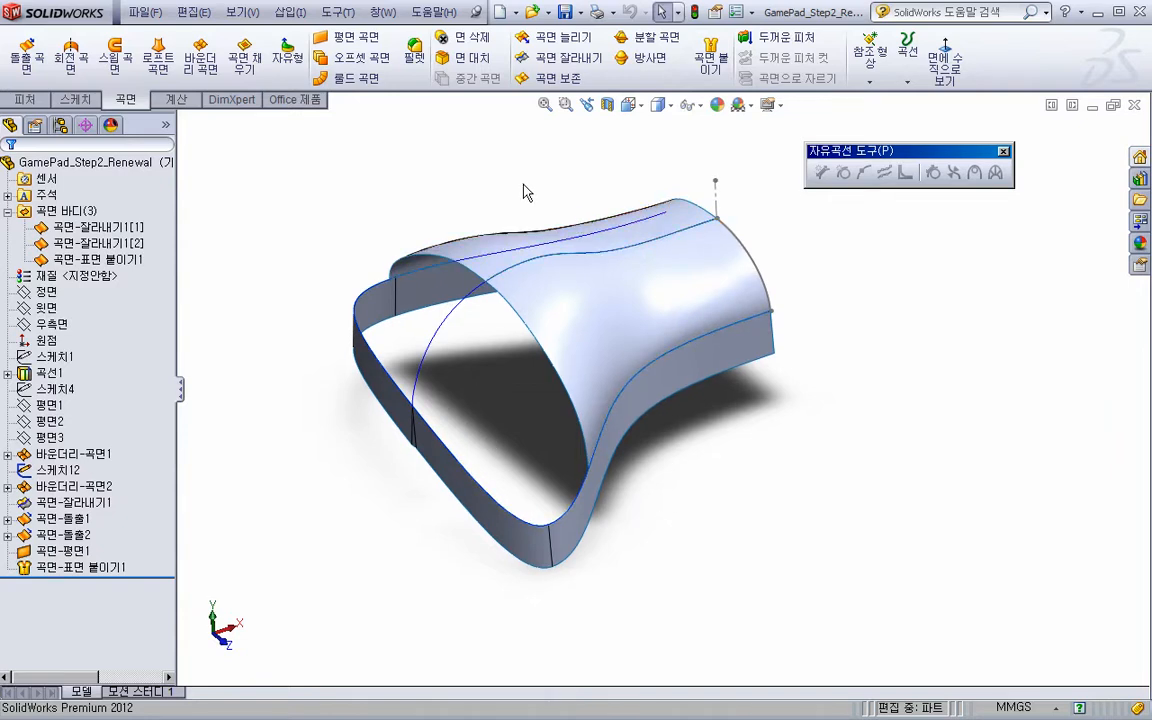
Split the two side faces of the knitted reference surface with an intersection split line using 평면3 as the splitting tool
click(912, 84)
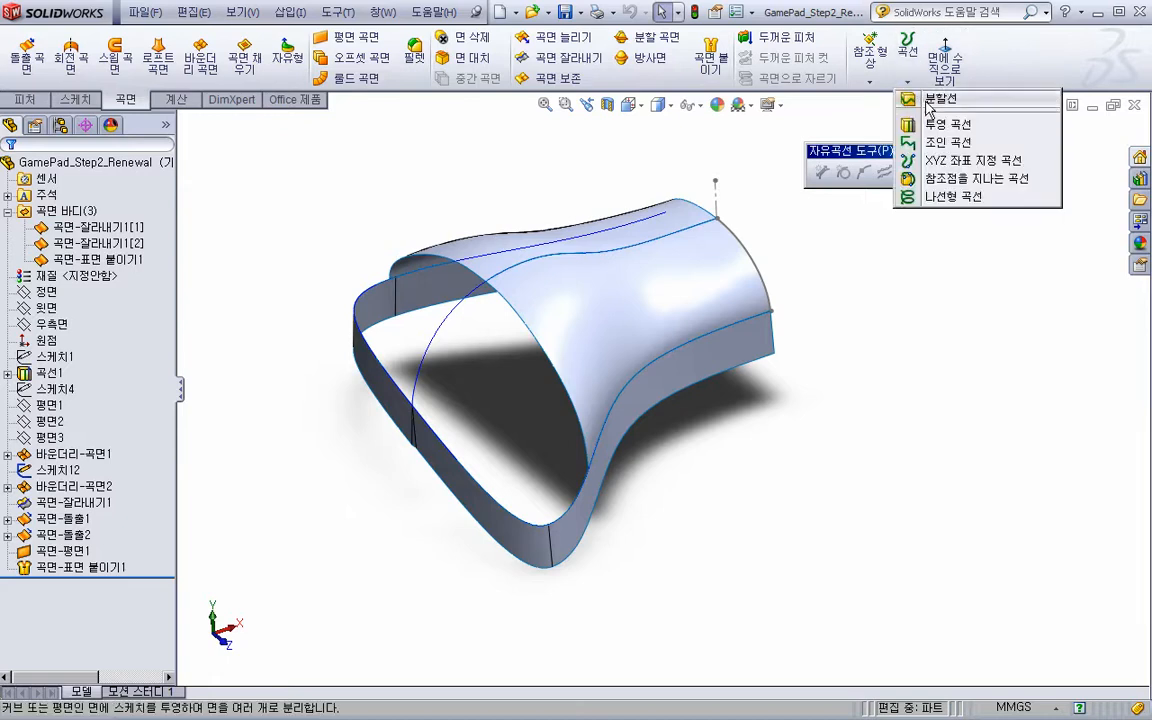
click(930, 100)
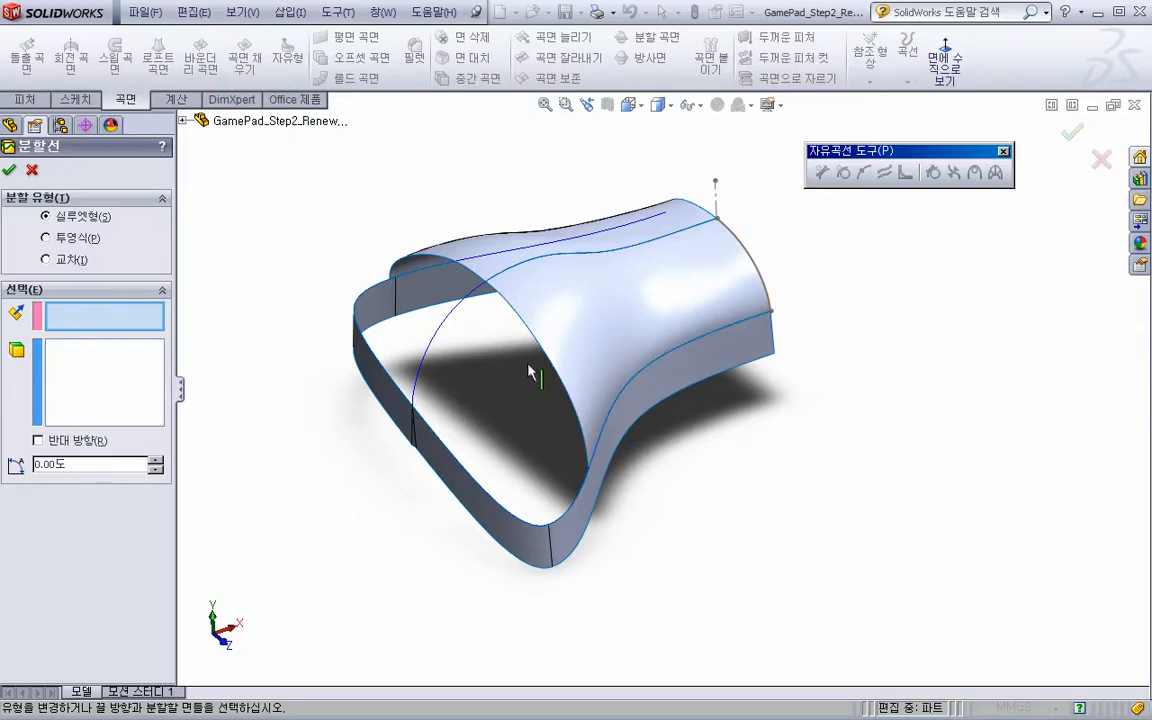
click(72, 260)
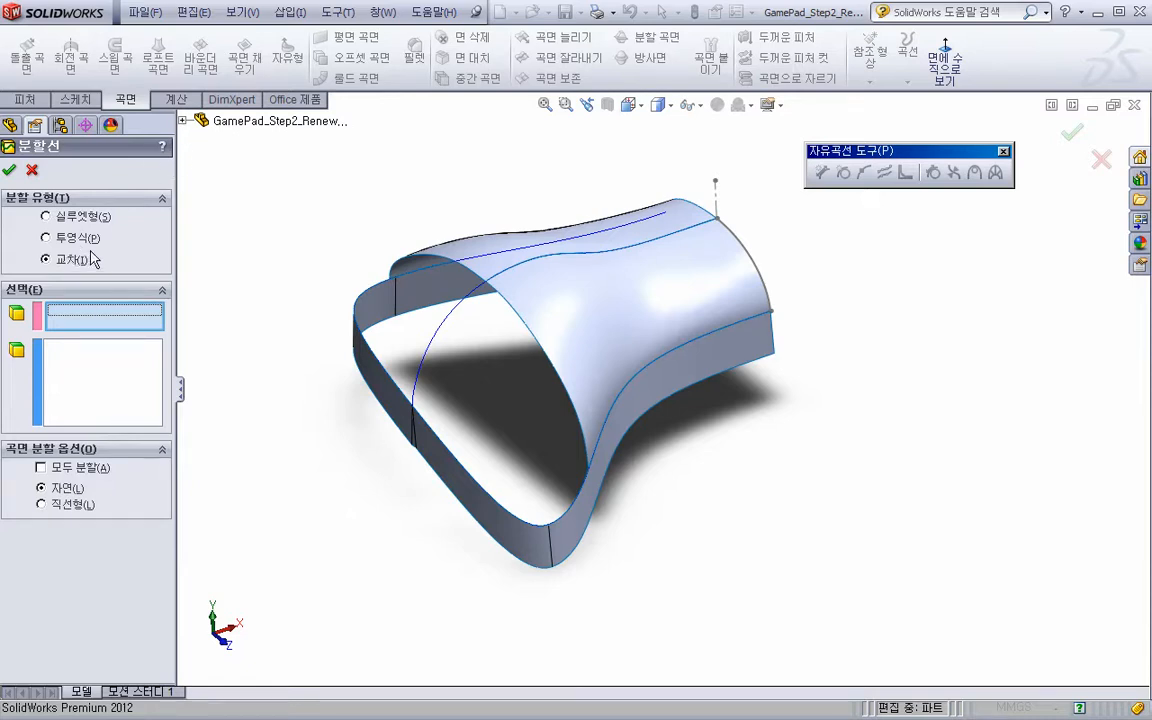
click(183, 121)
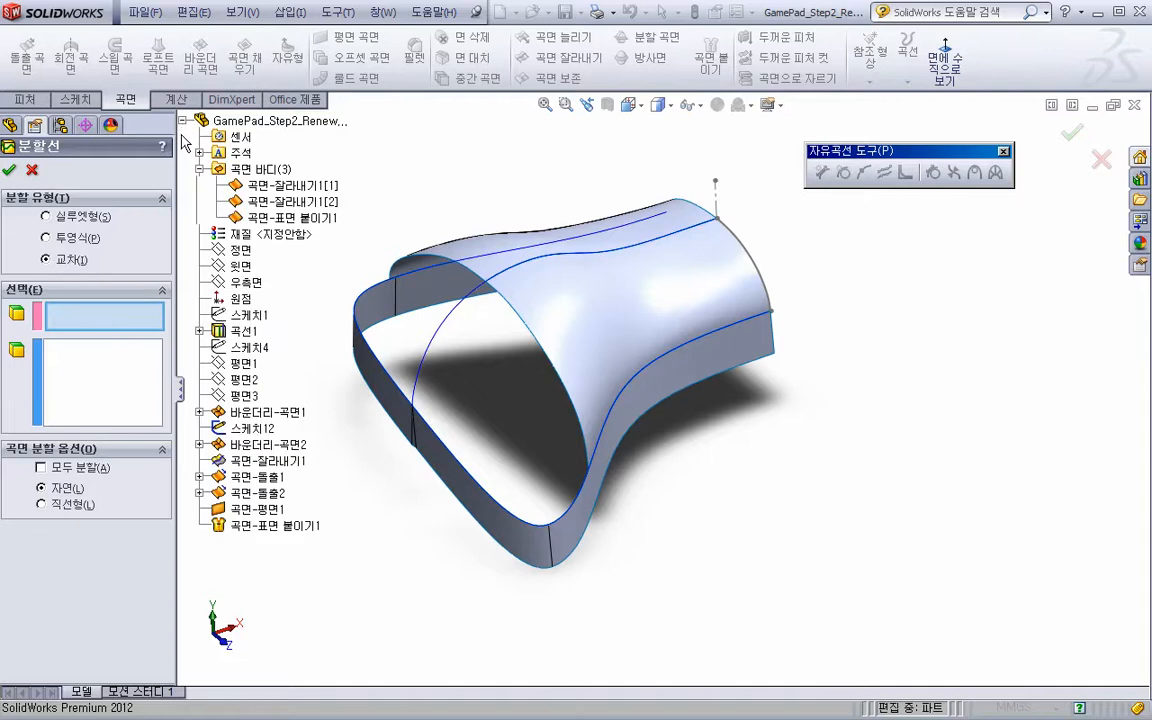
click(243, 396)
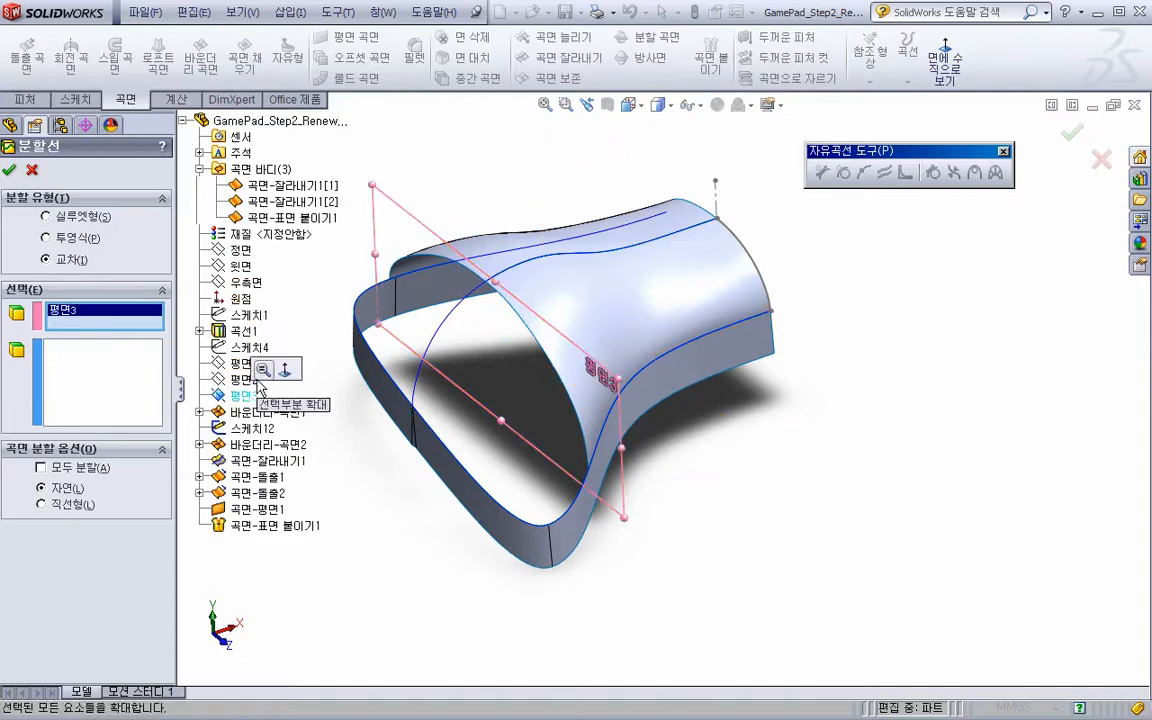
click(589, 540)
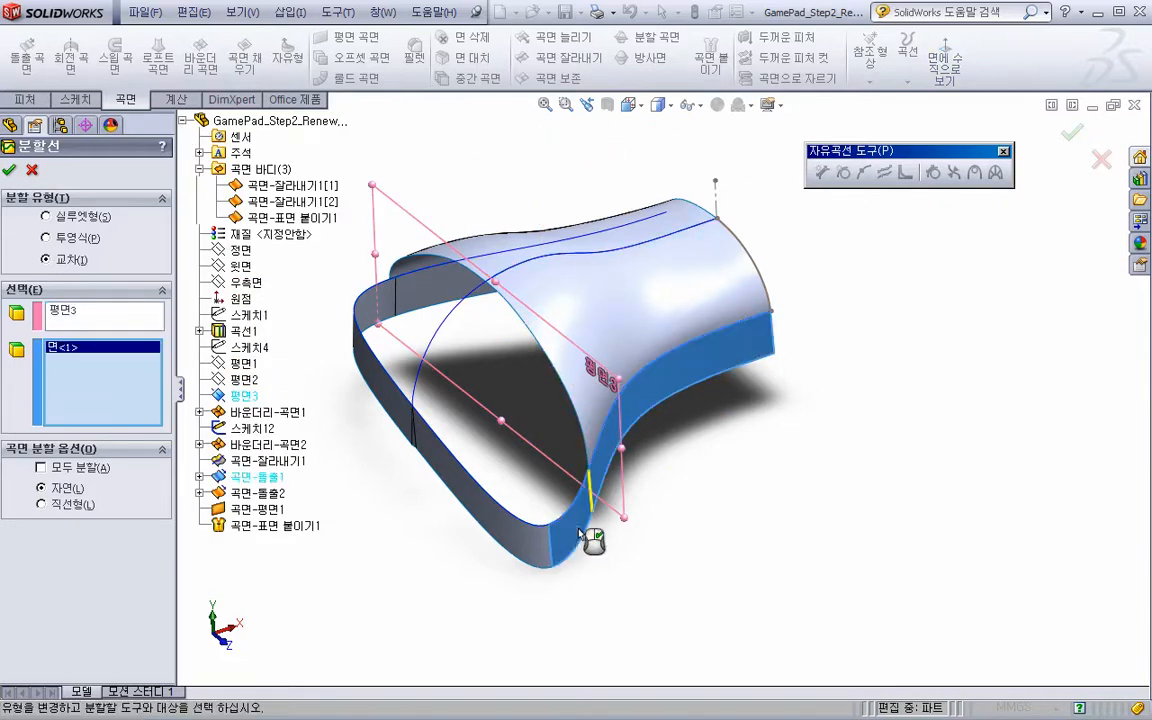
click(392, 328)
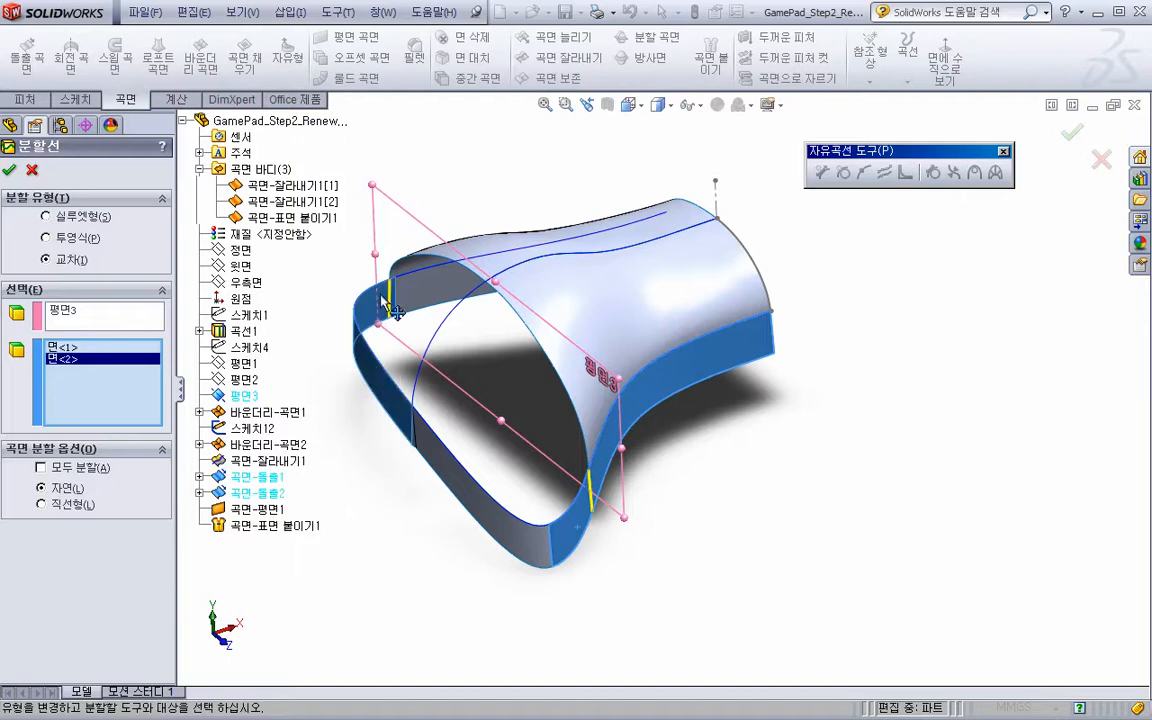
click(9, 170)
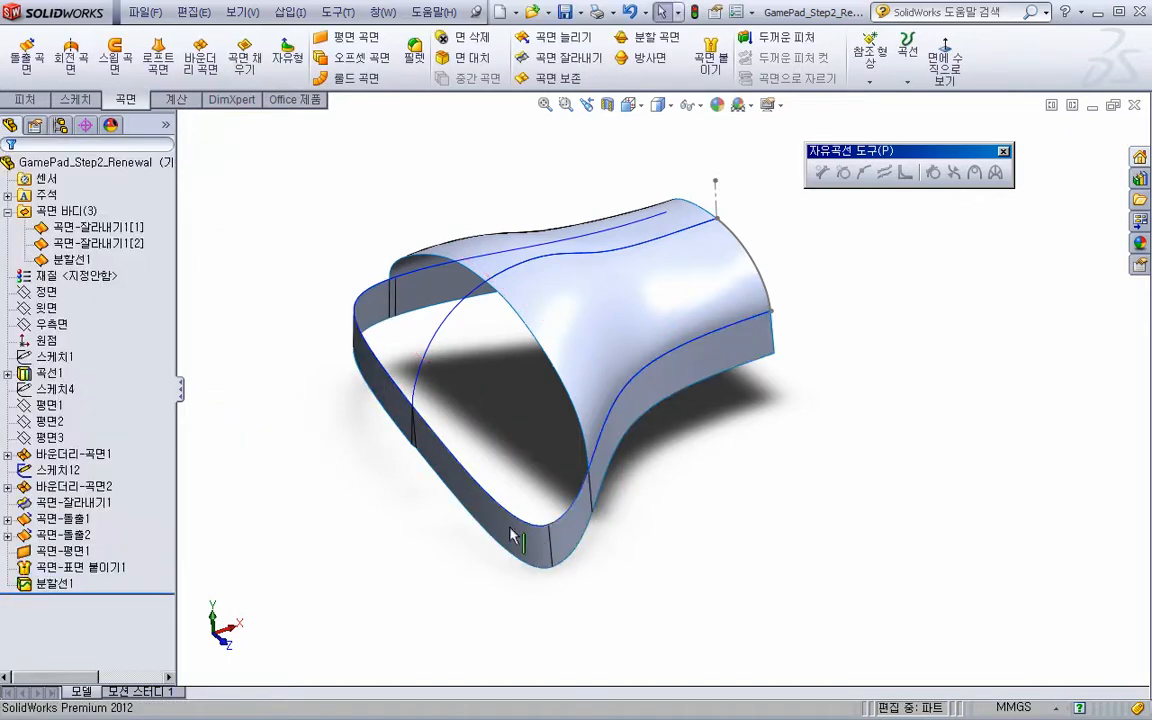
click(93, 264)
click(280, 435)
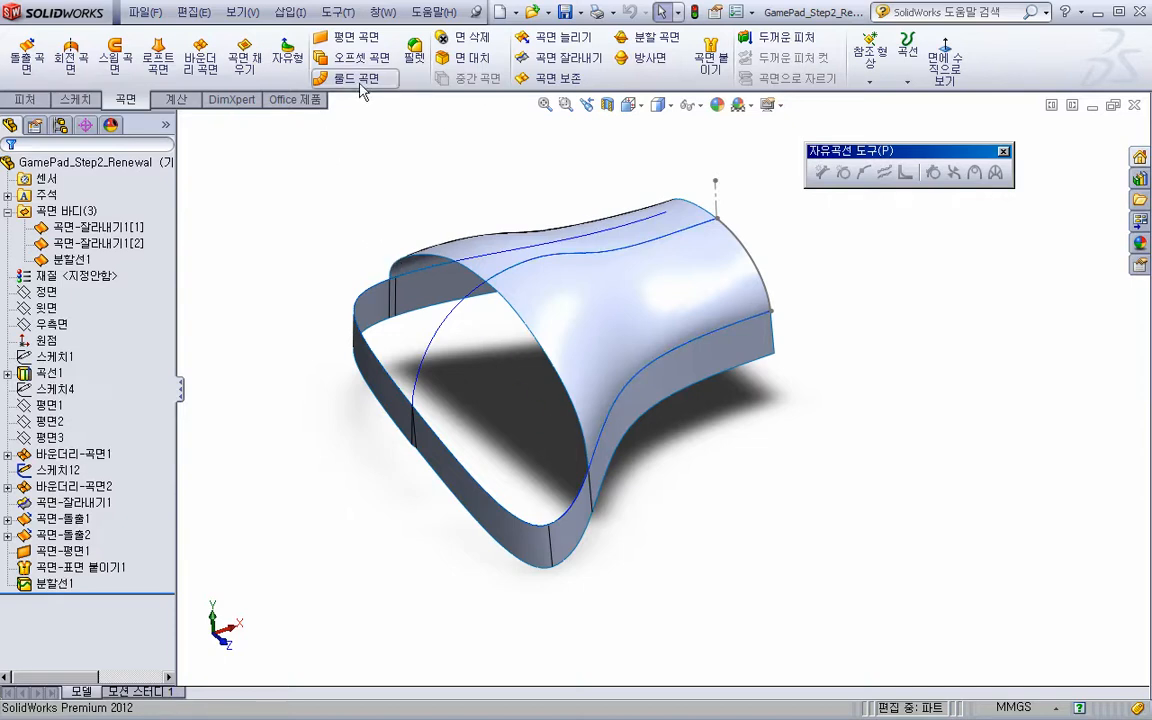
click(250, 72)
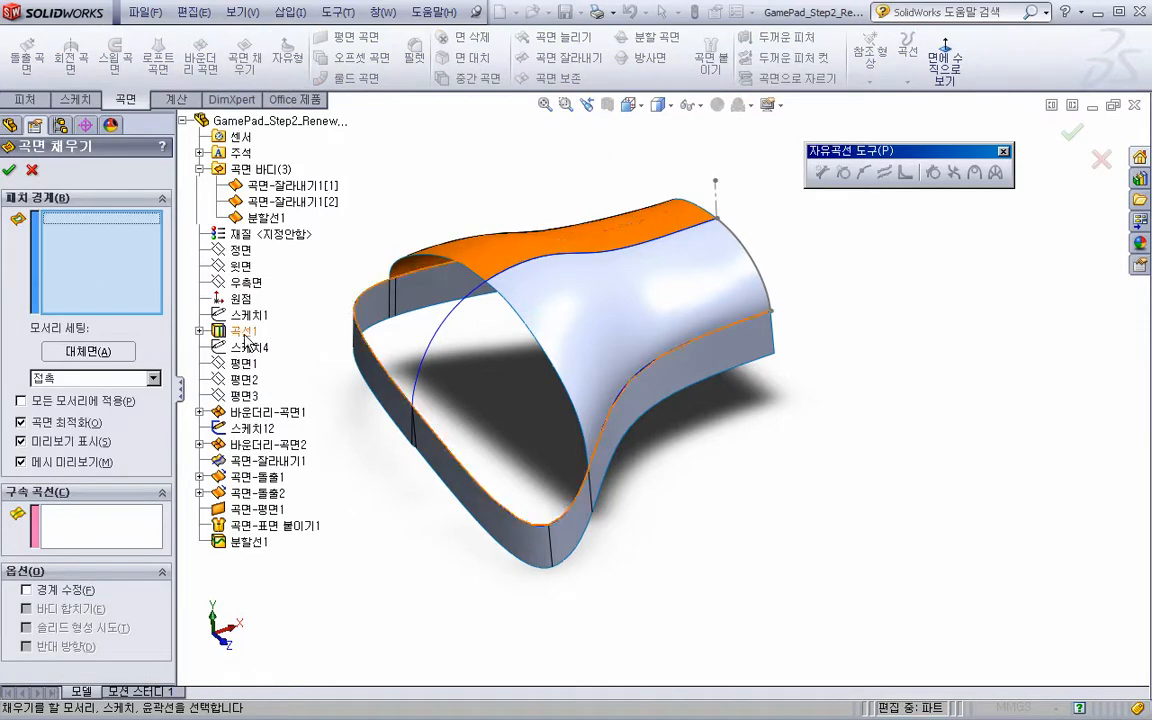
middle_drag(330, 362, 368, 368)
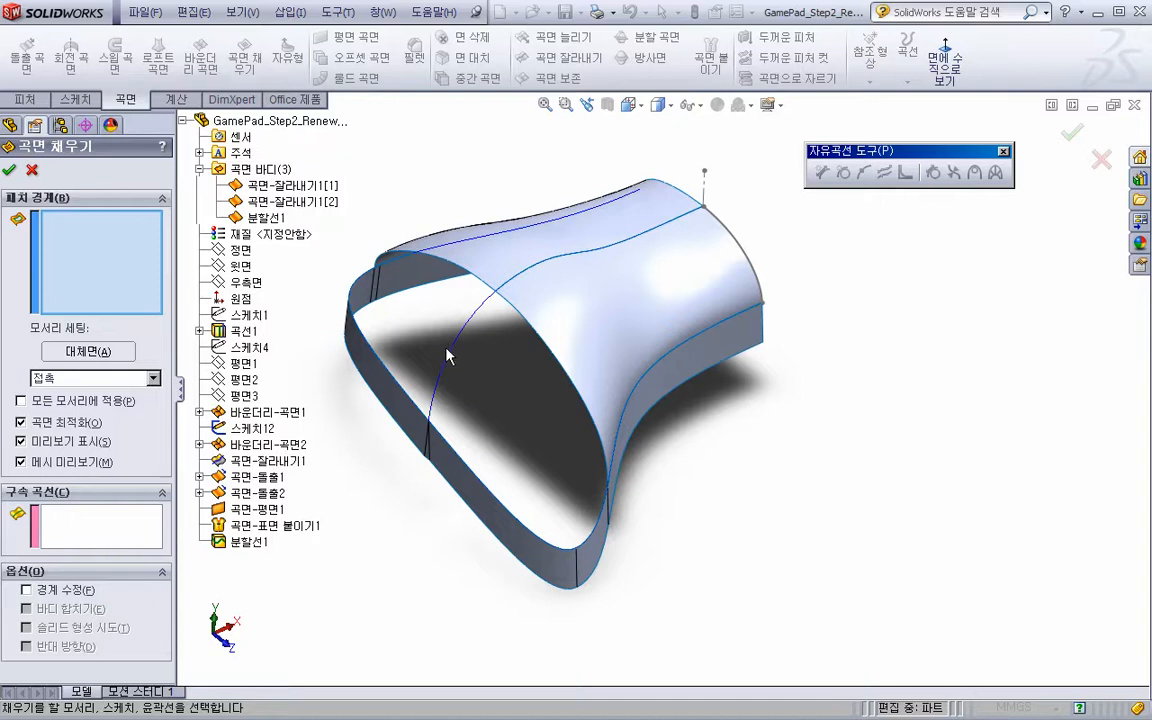
key(Escape)
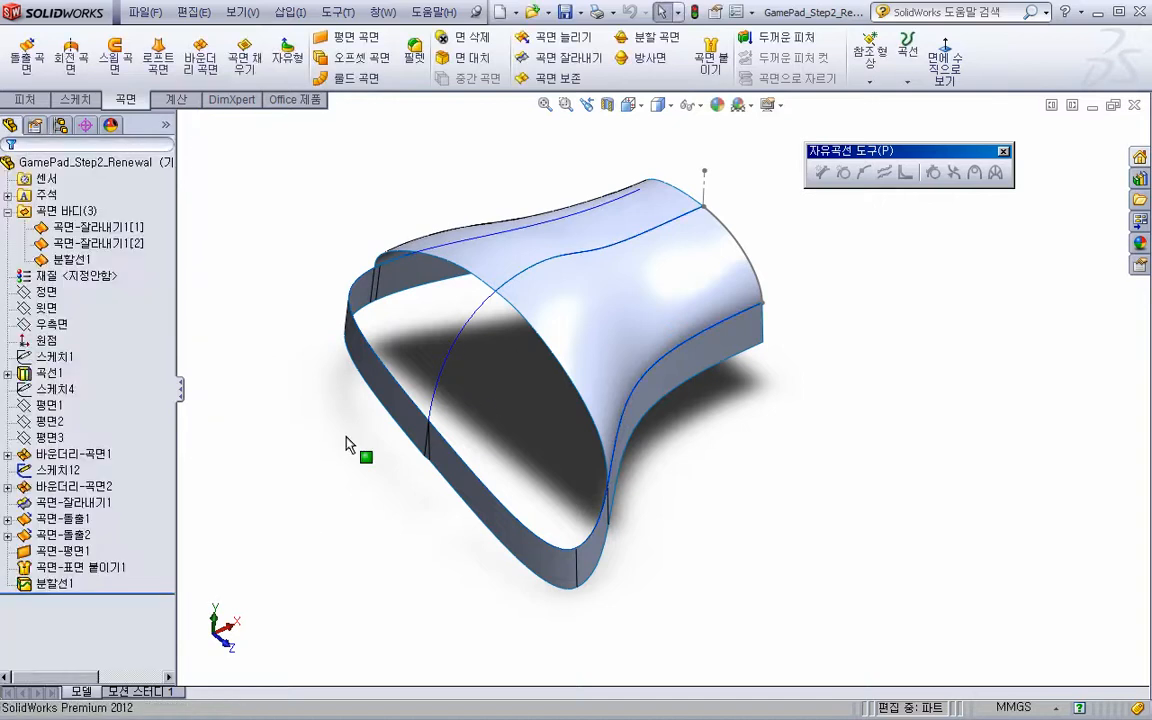
Hide the projected curve 곡선1 that overlaps the edges of the reference surface
click(52, 374)
right_click(60, 377)
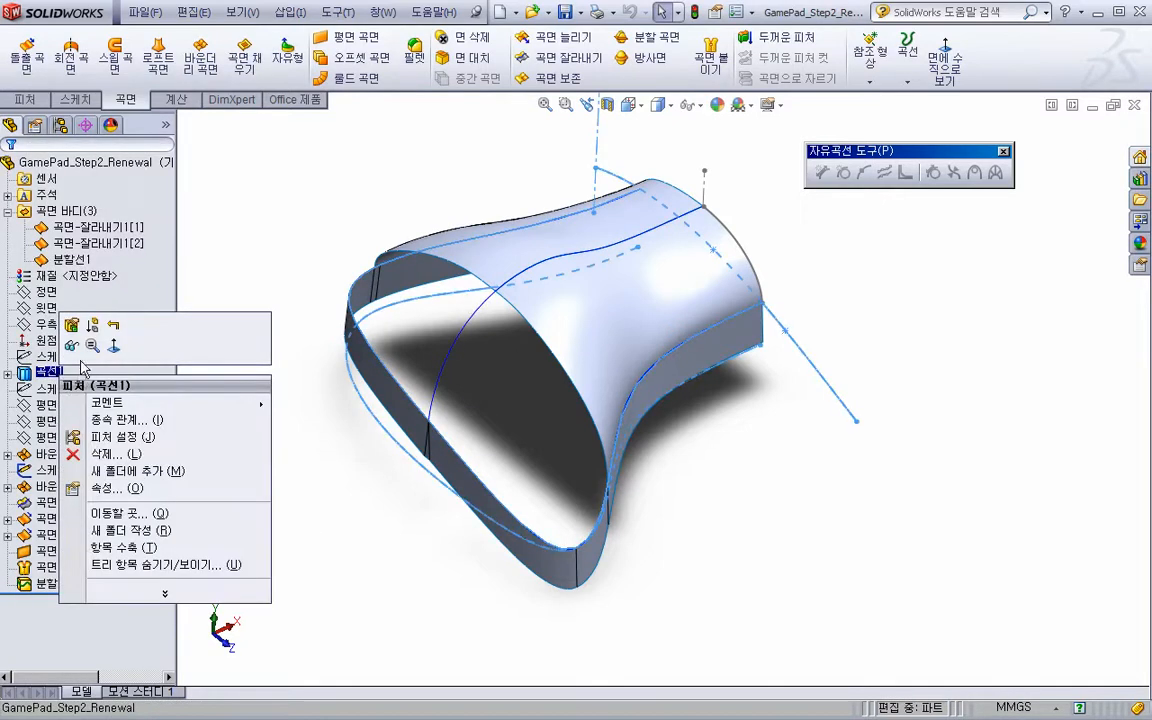
click(283, 452)
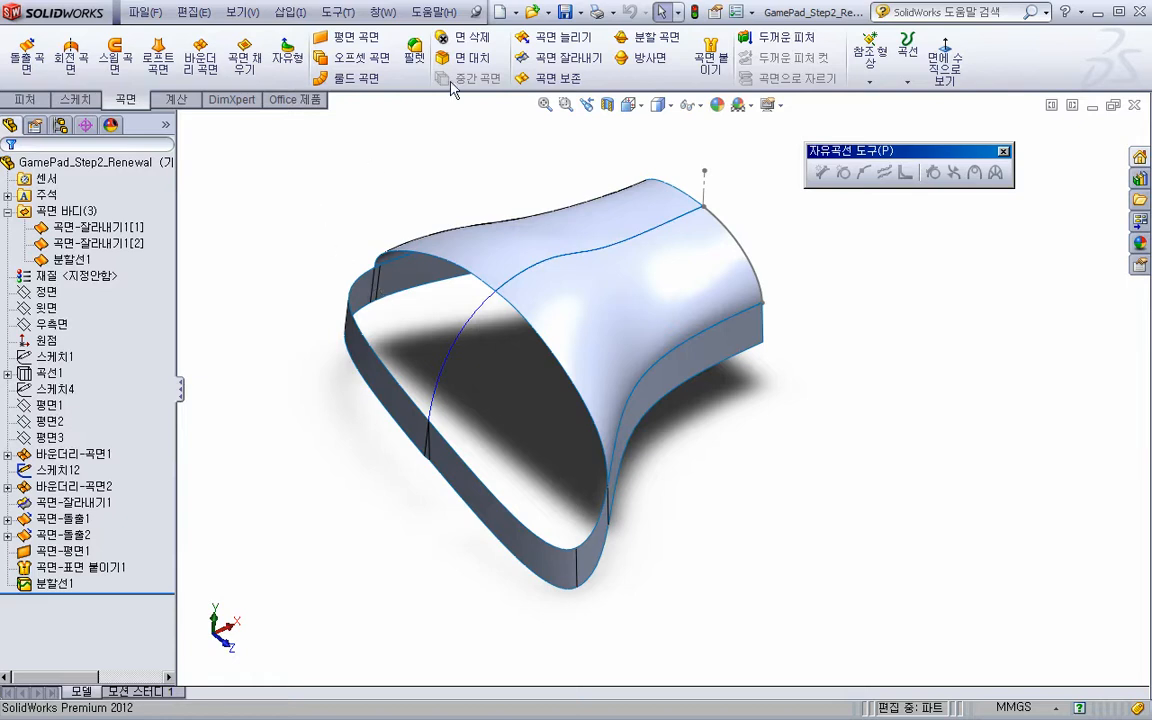
Start a filled surface over the front opening, bounded by the two trimmed body edges and three upper edges of the split reference surface
click(243, 73)
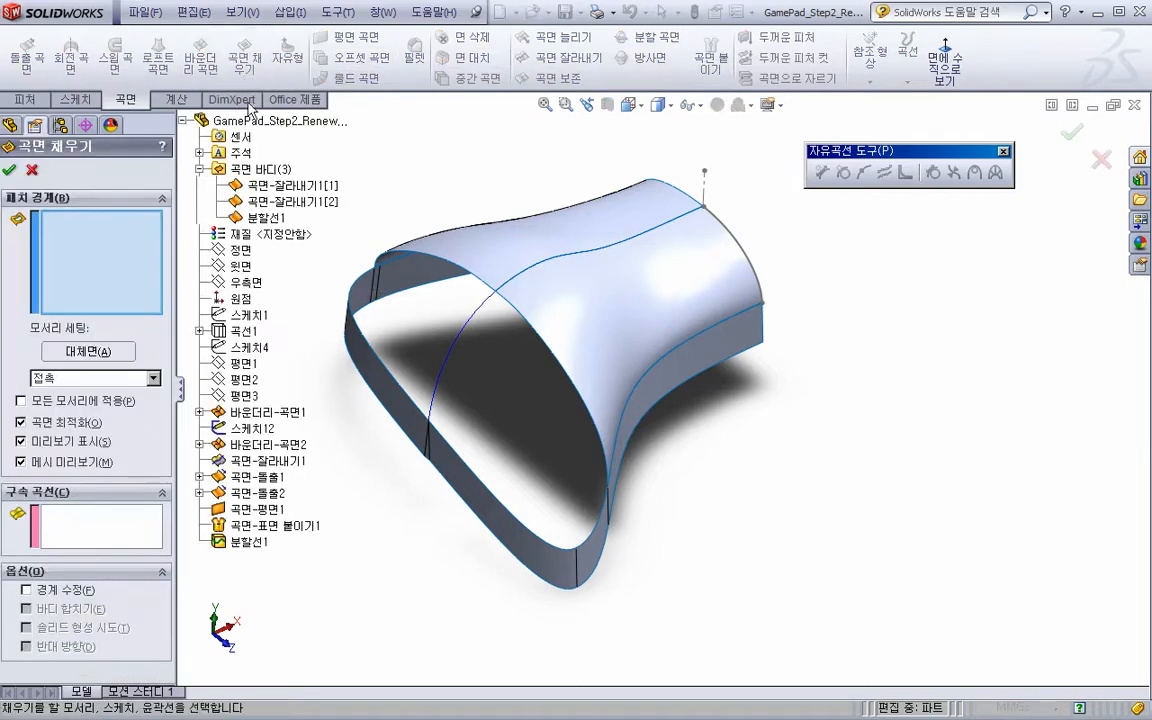
click(467, 280)
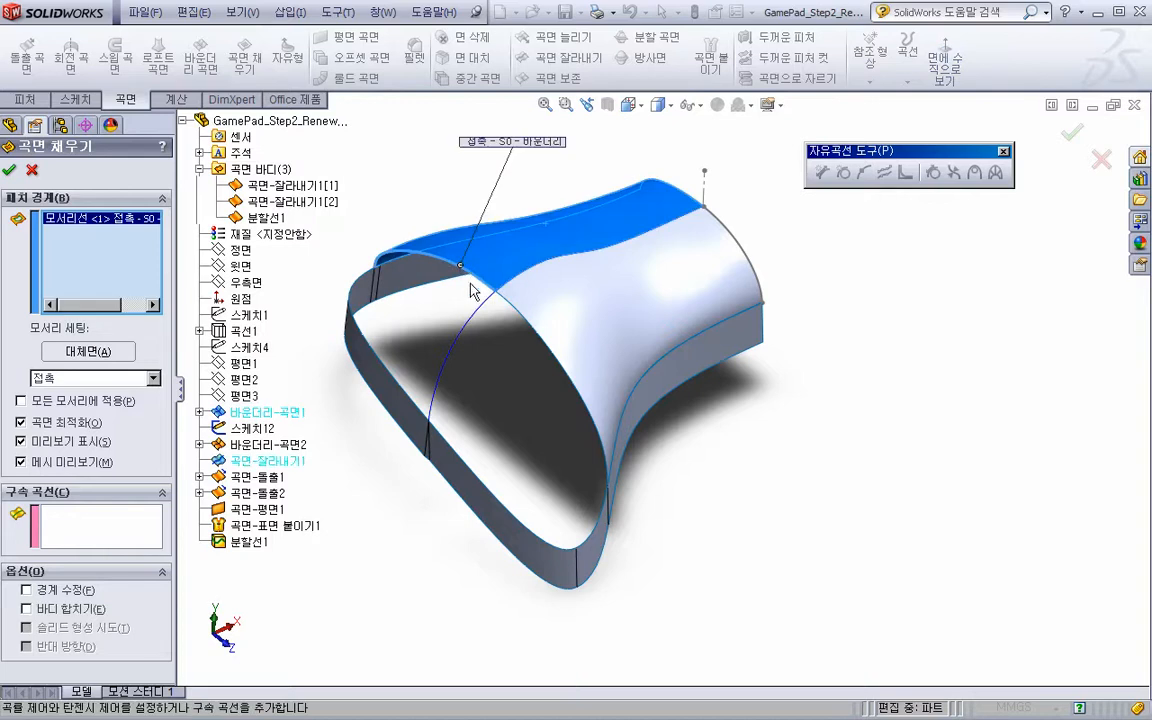
click(532, 323)
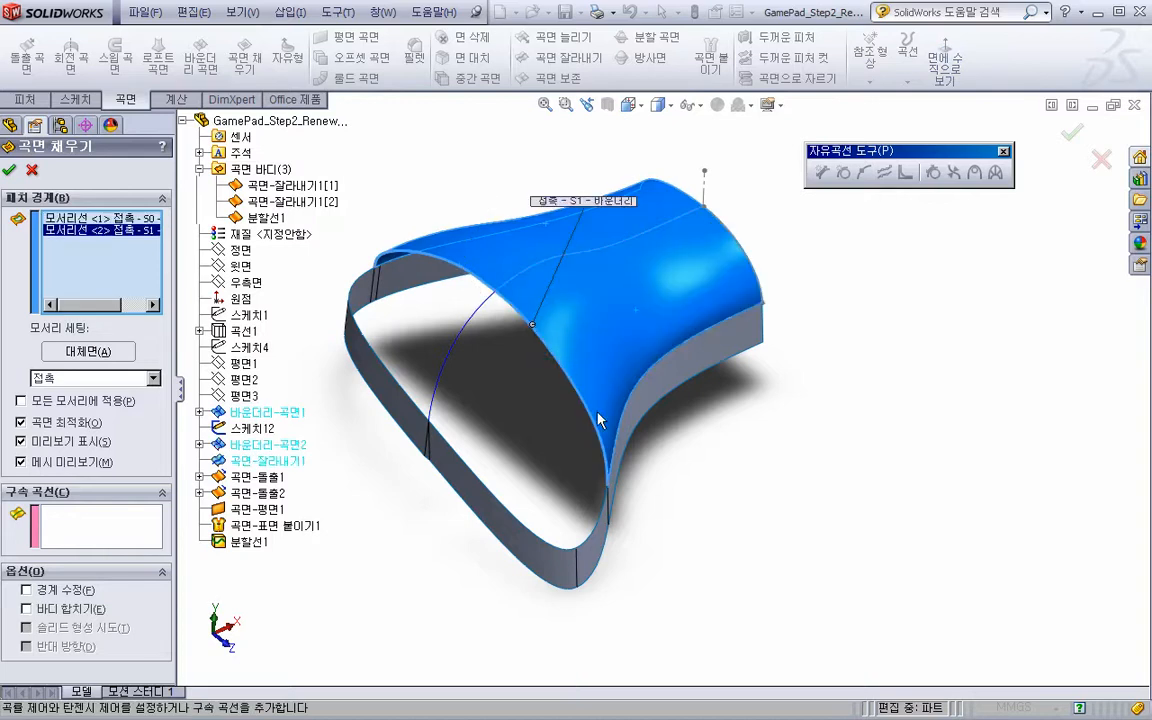
click(598, 533)
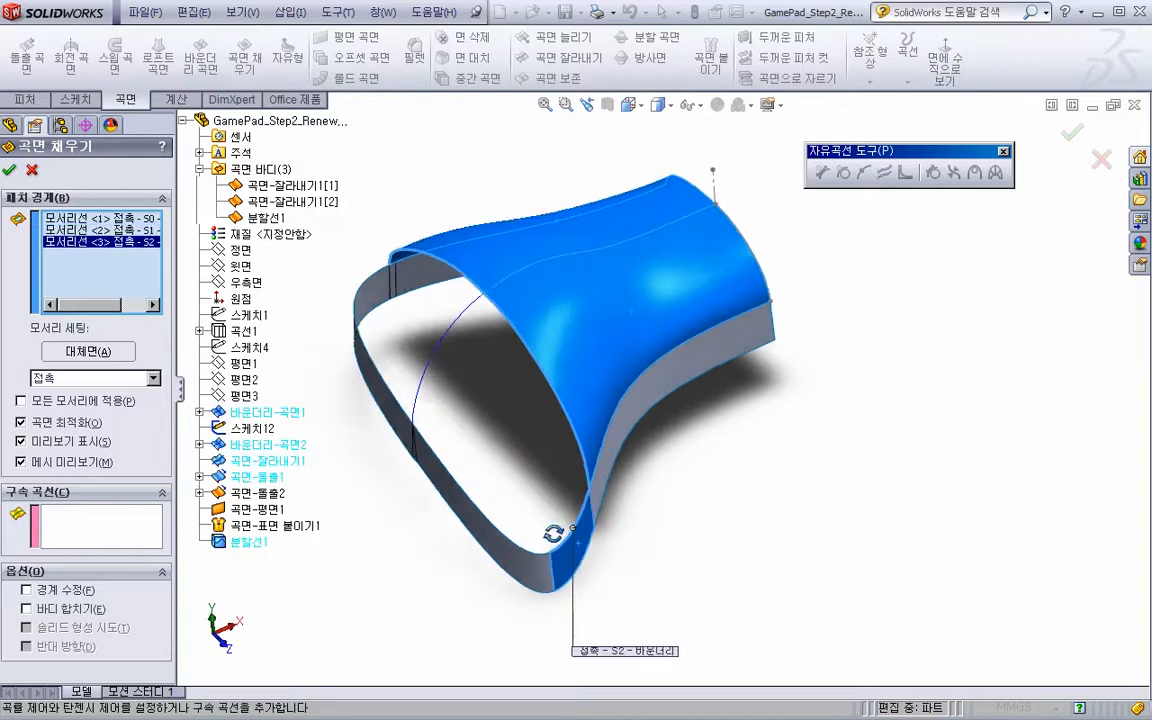
click(511, 556)
middle_drag(362, 394, 388, 387)
click(400, 396)
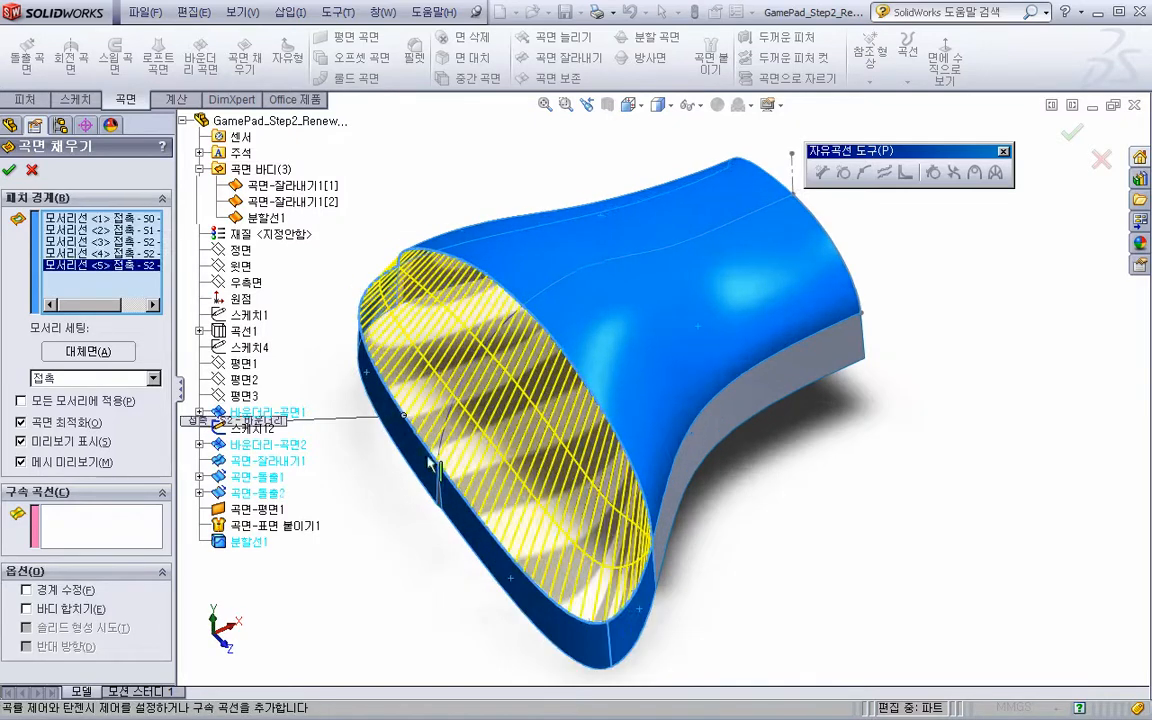
Set the edge condition of boundary edge 모서리선 <5> to curvature (곡률)
middle_drag(519, 459, 80, 315)
click(60, 378)
click(55, 417)
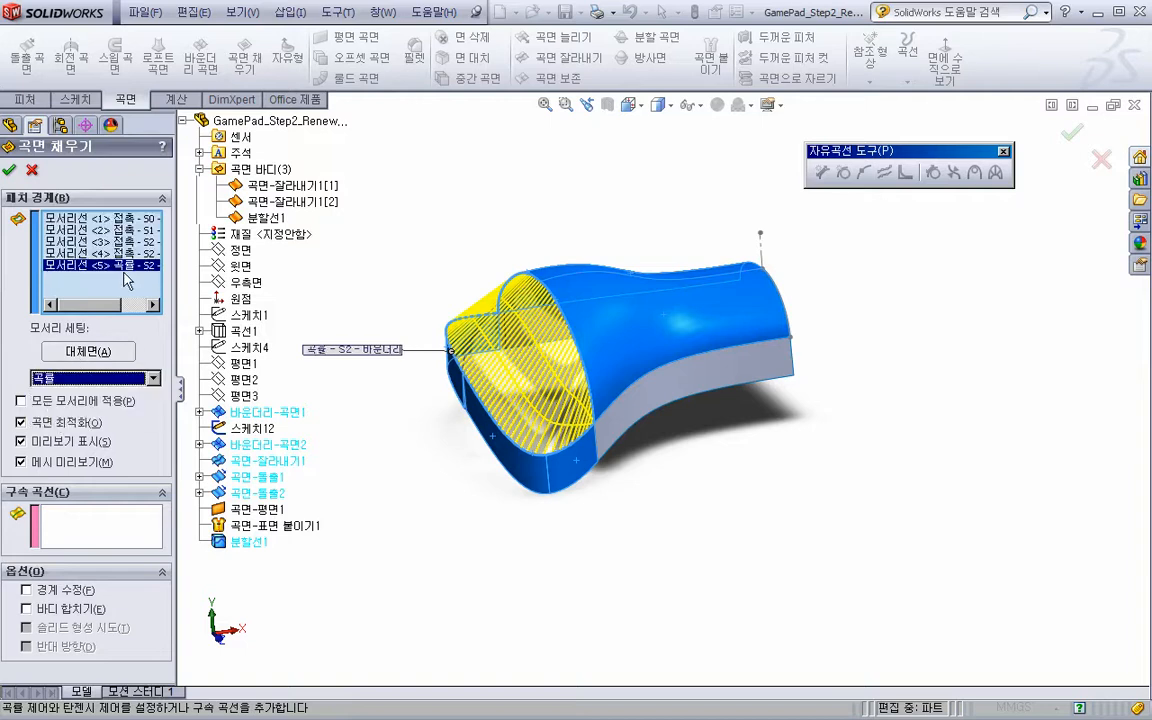
Set the edge condition of boundary edge 모서리선 <4> to tangent (탄젠트)
click(127, 241)
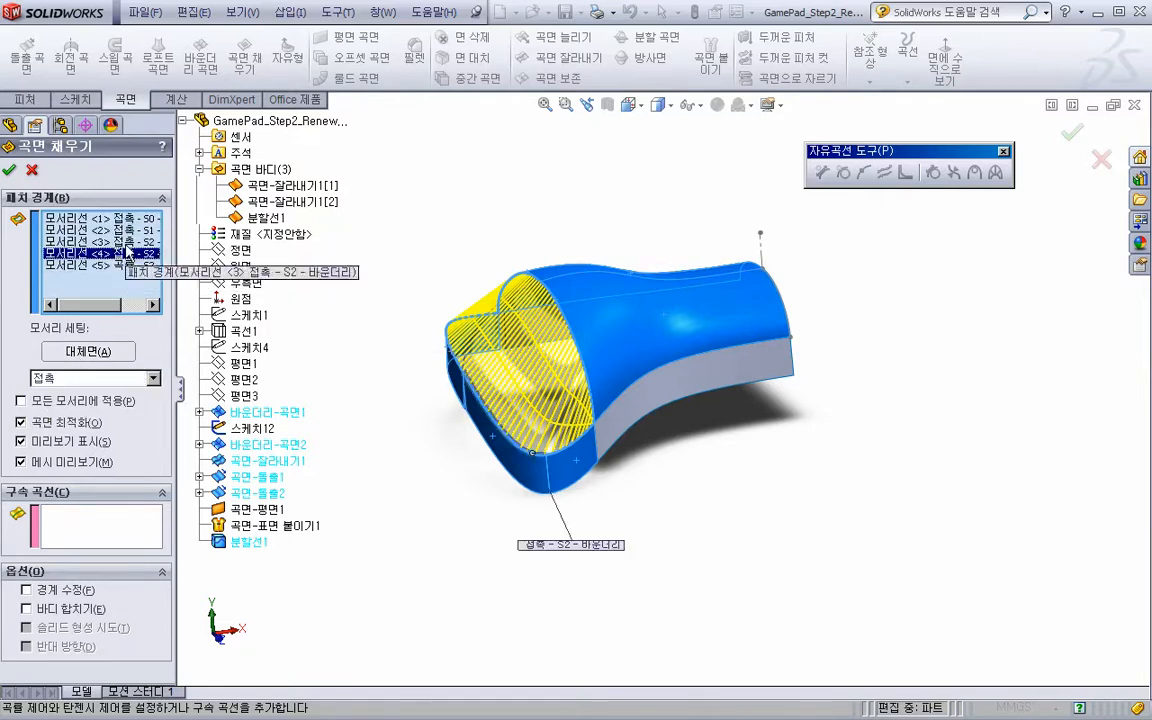
click(100, 230)
click(100, 253)
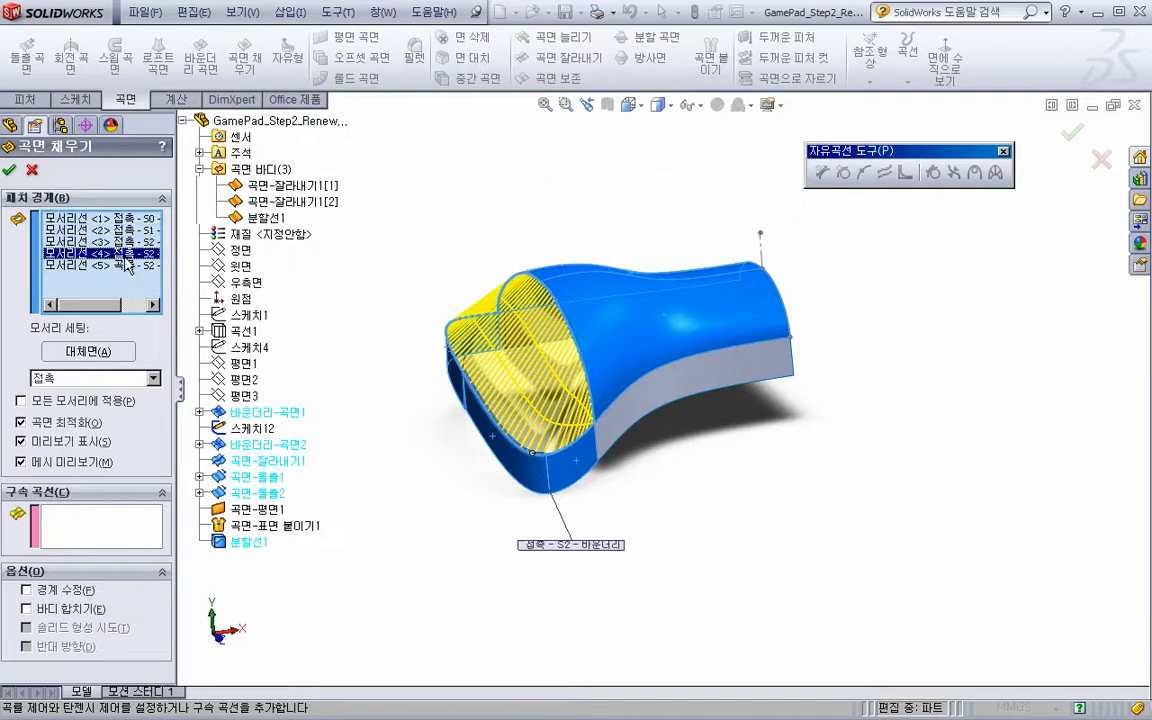
click(100, 378)
click(75, 404)
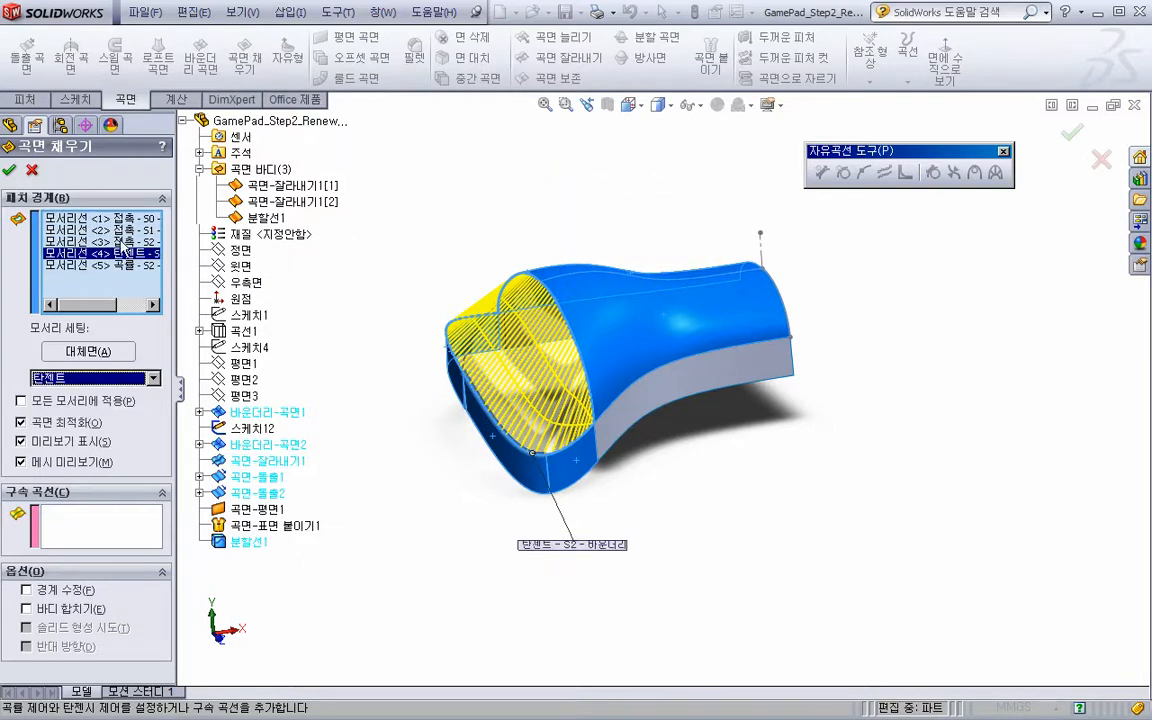
Apply the curvature (곡률) condition of 모서리선 <5> to all boundary edges of the filled surface and check the mesh preview
click(128, 266)
click(85, 380)
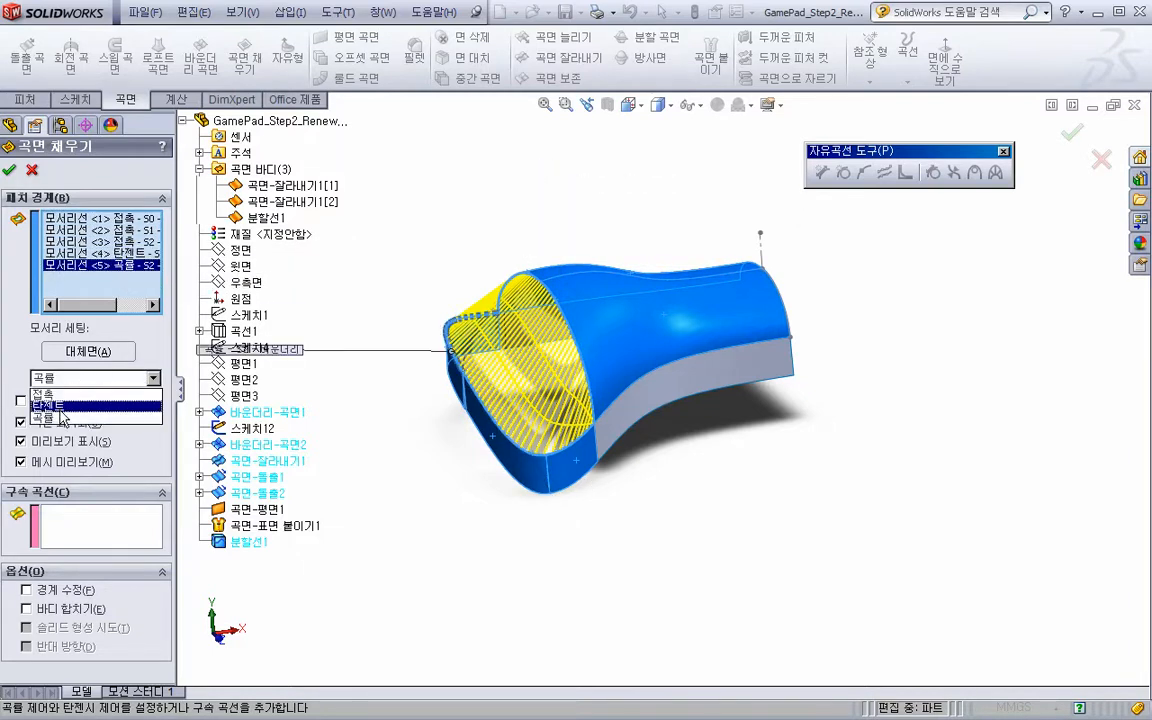
click(55, 418)
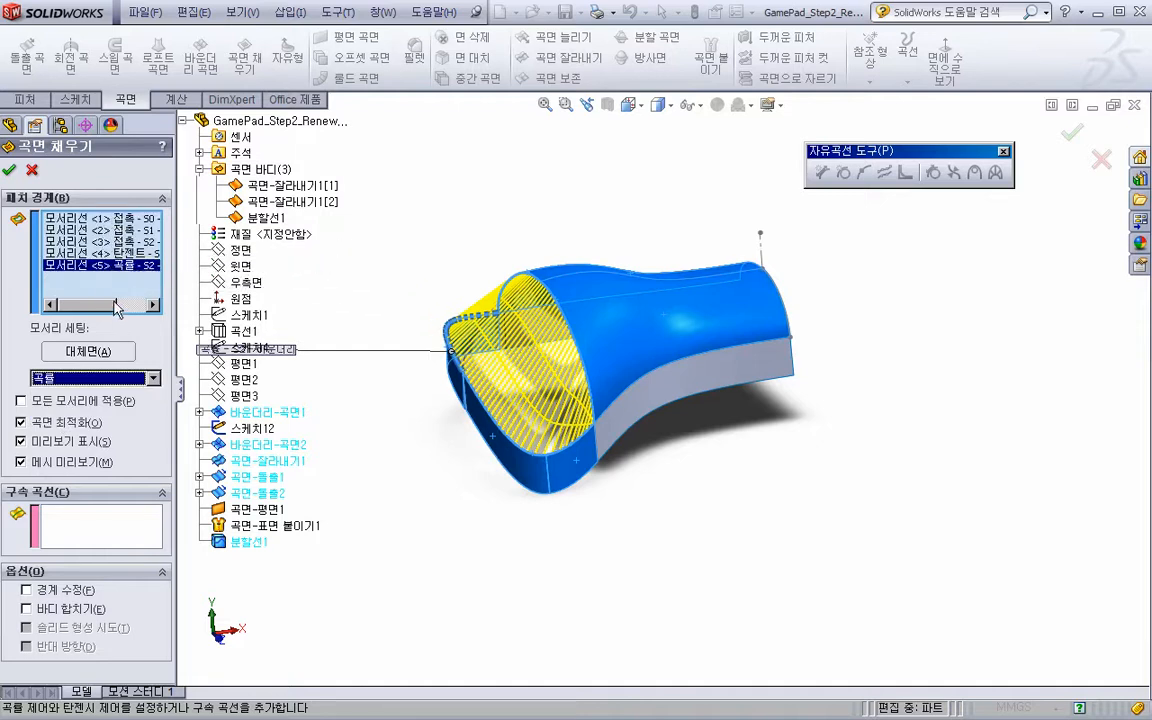
click(76, 401)
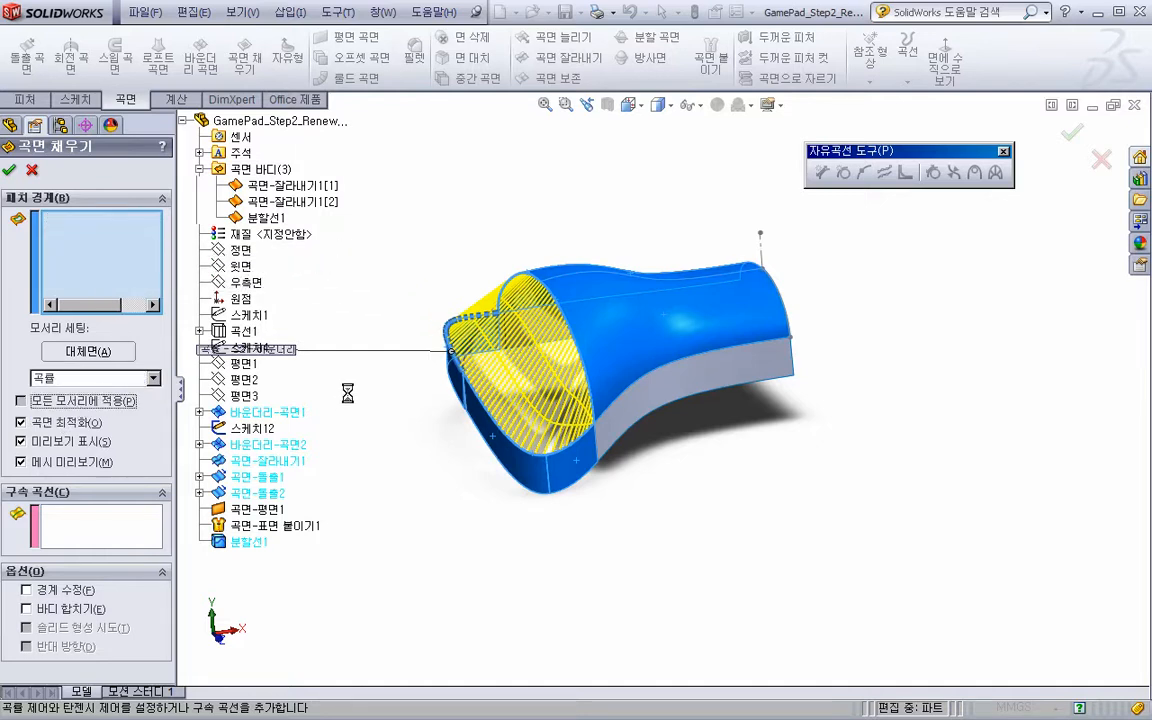
middle_drag(393, 411, 519, 395)
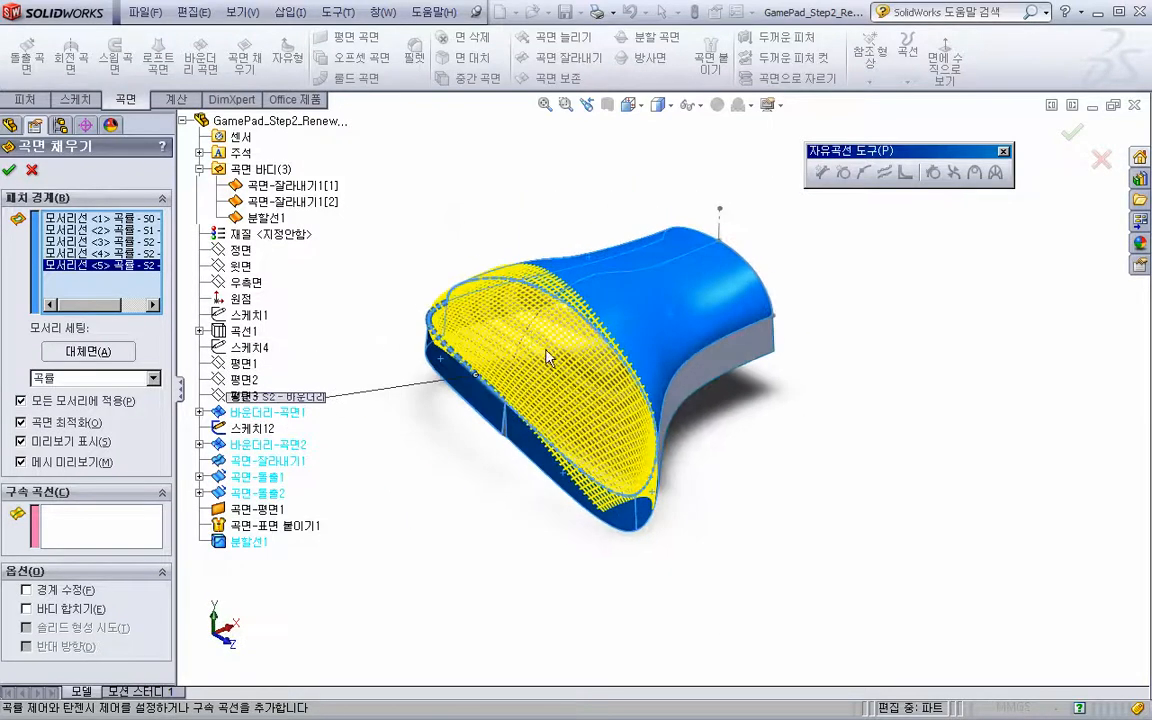
scroll(550, 370, down, 2)
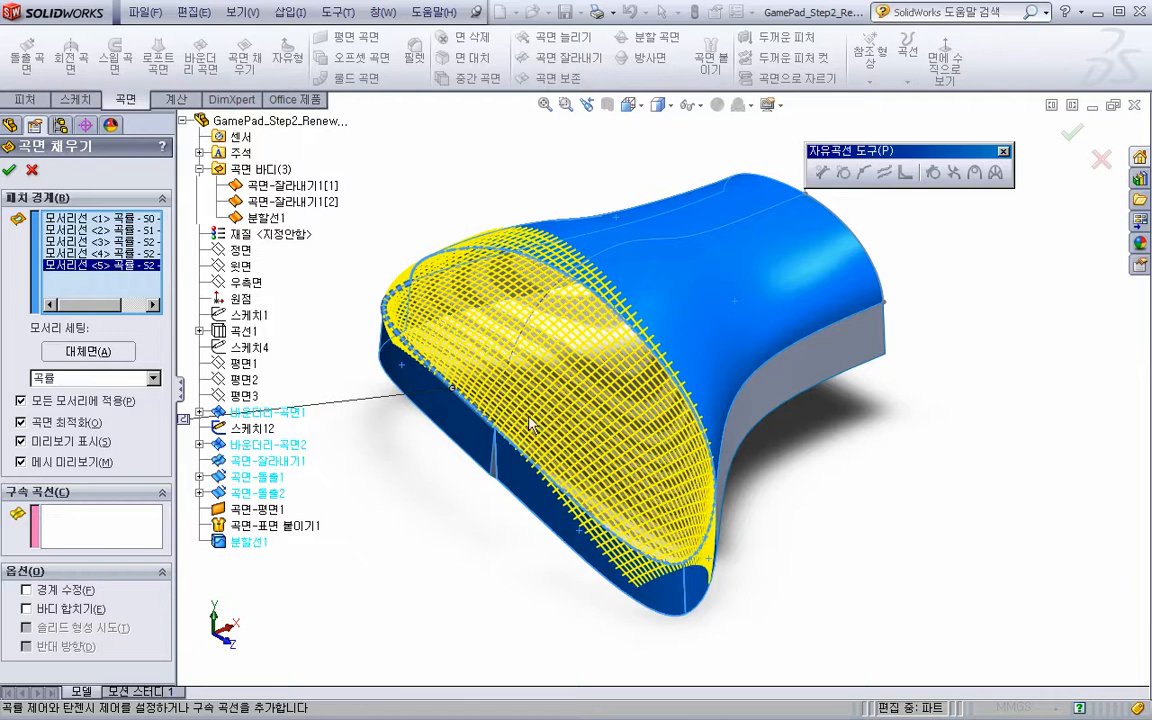
middle_drag(508, 422, 419, 397)
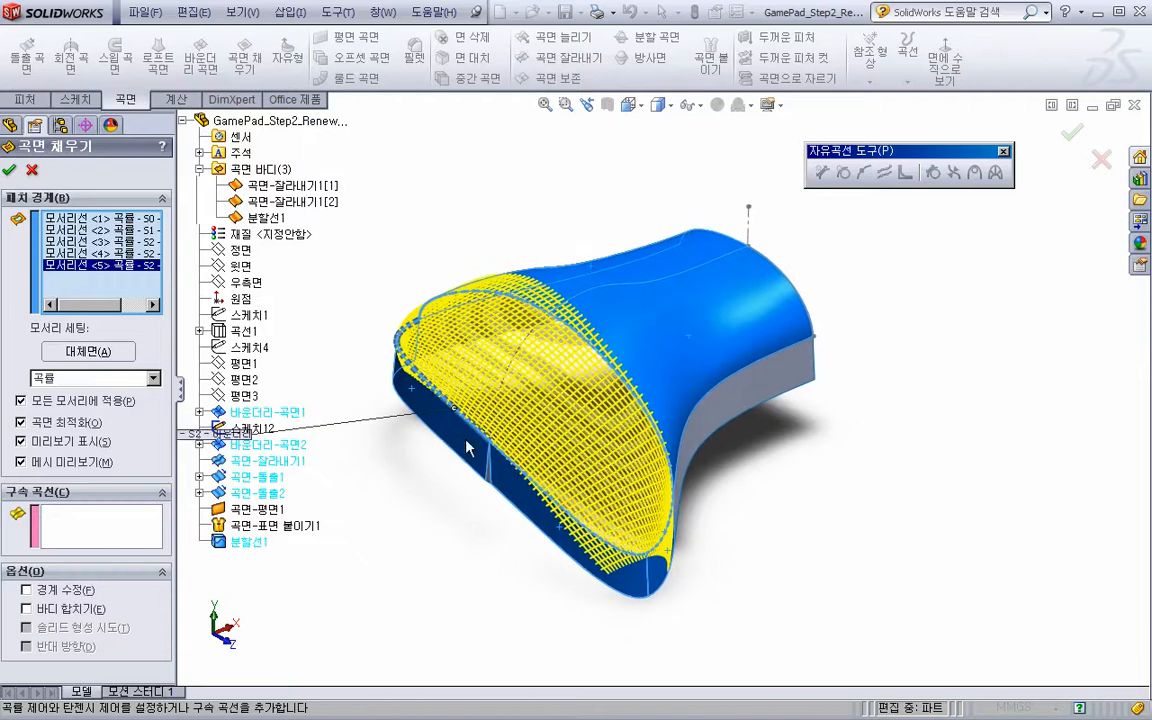
Create the filled surface over the gamepad front with the curvature (곡률) edge conditions
click(10, 172)
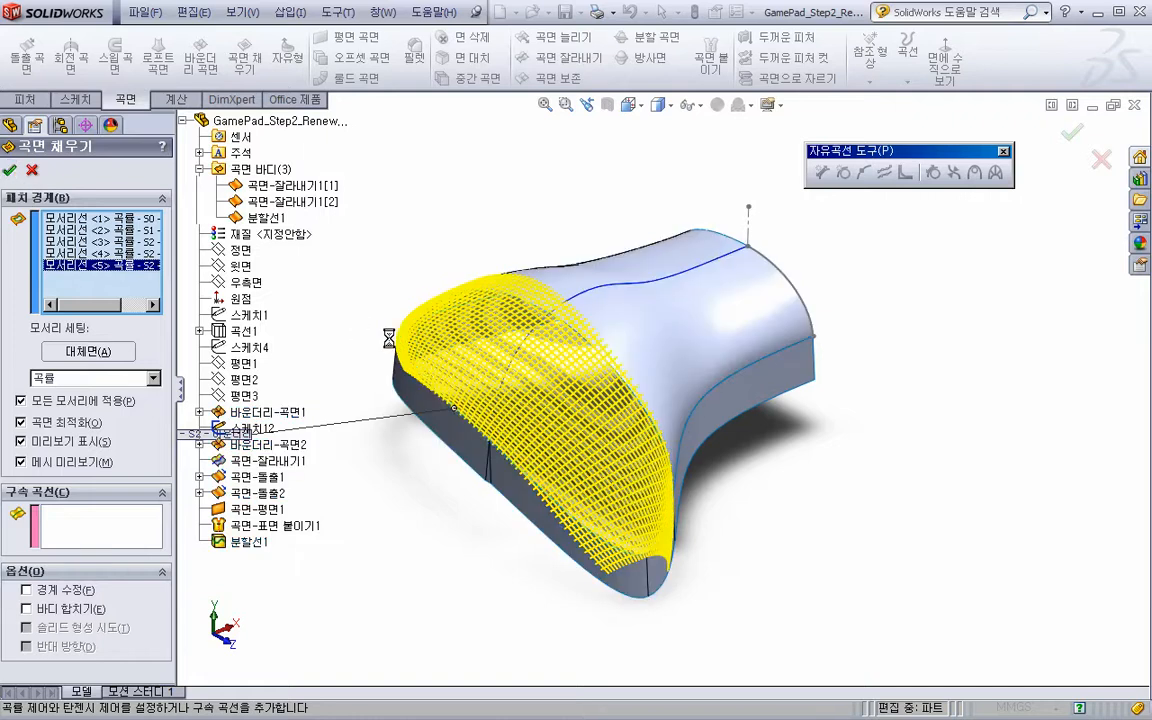
middle_drag(523, 405, 507, 461)
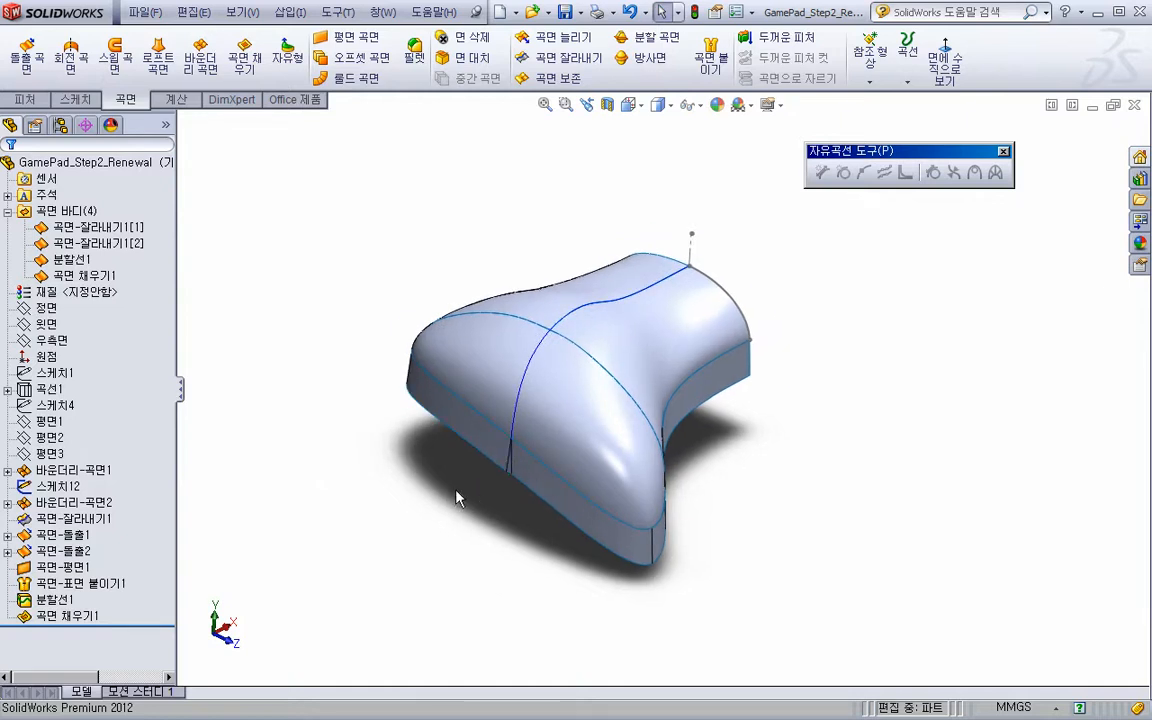
mouse_move(519, 490)
middle_down()
mouse_move(507, 486)
mouse_move(604, 437)
mouse_move(577, 527)
middle_up()
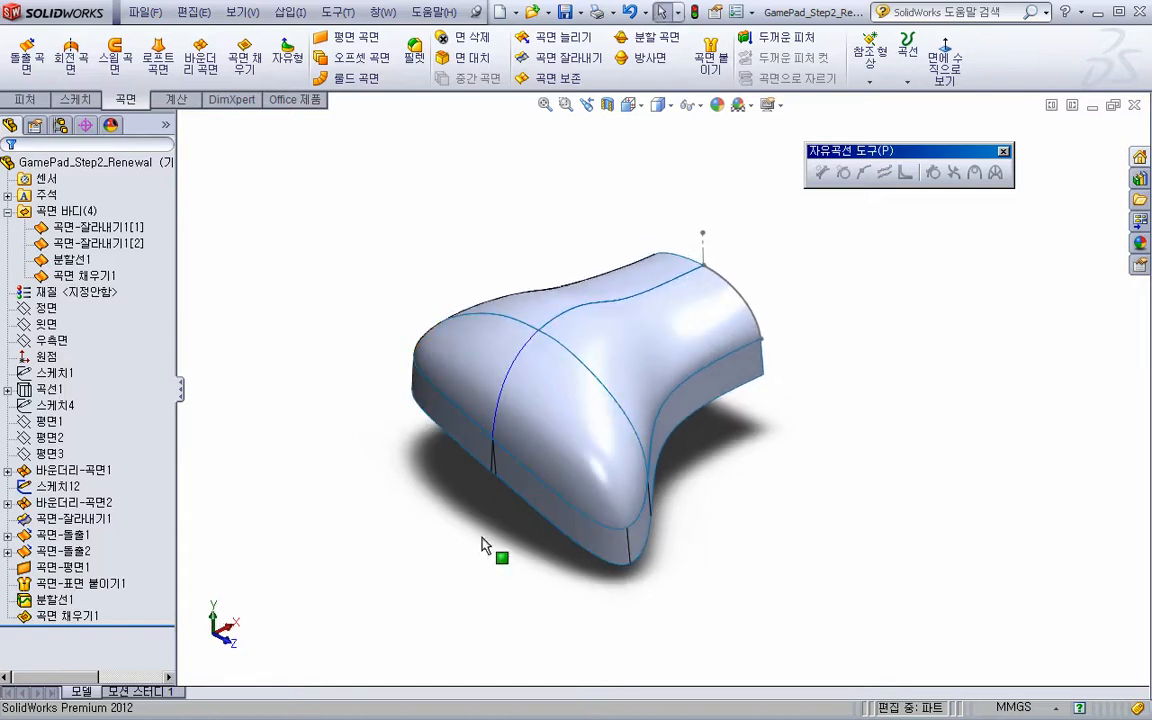
Delete the split reference surface body 분할선1 running along the lower rim of the gamepad
click(78, 262)
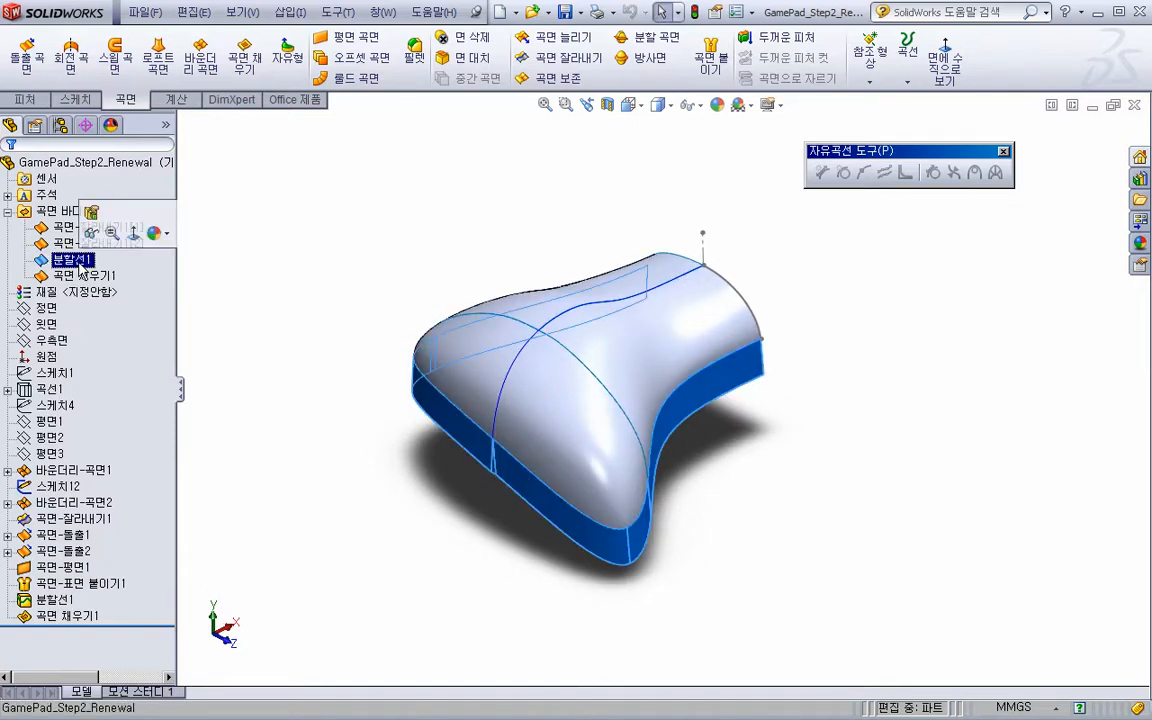
key(Delete)
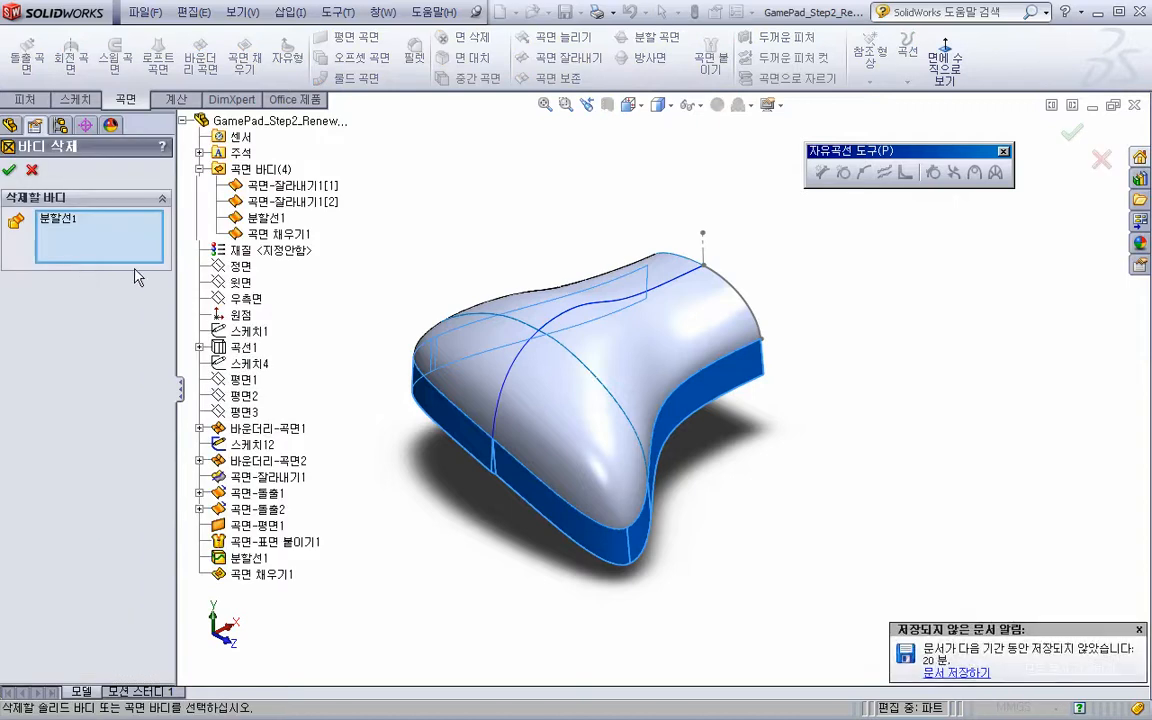
click(24, 99)
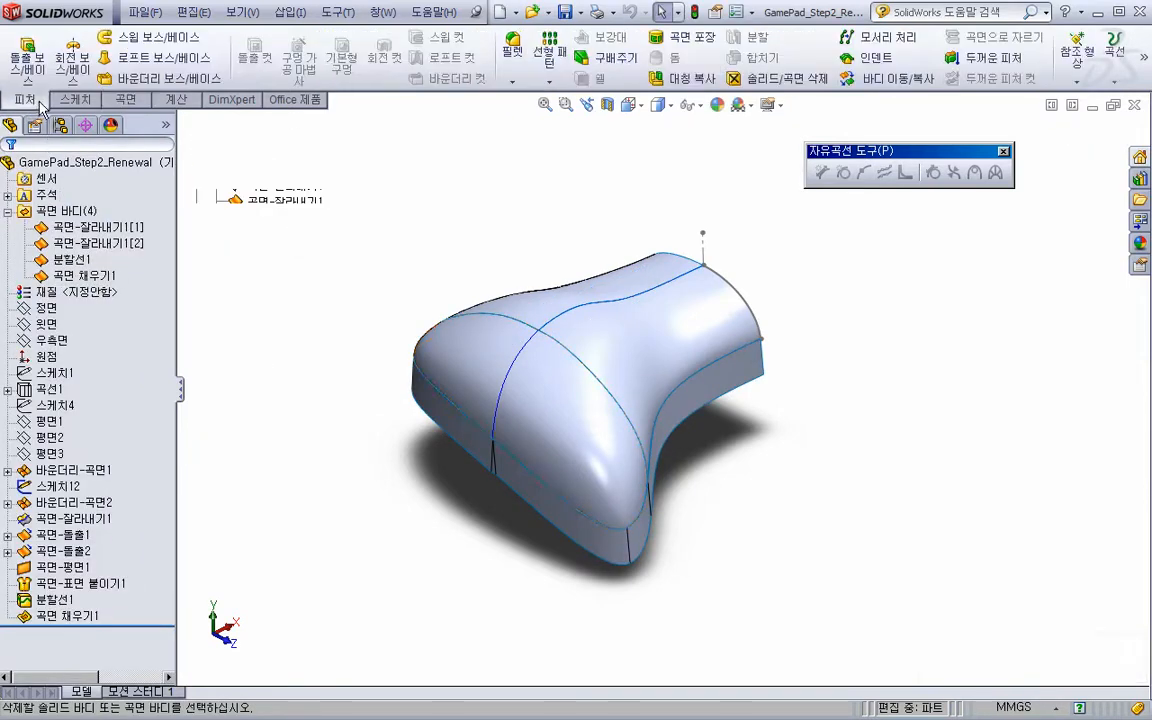
click(758, 87)
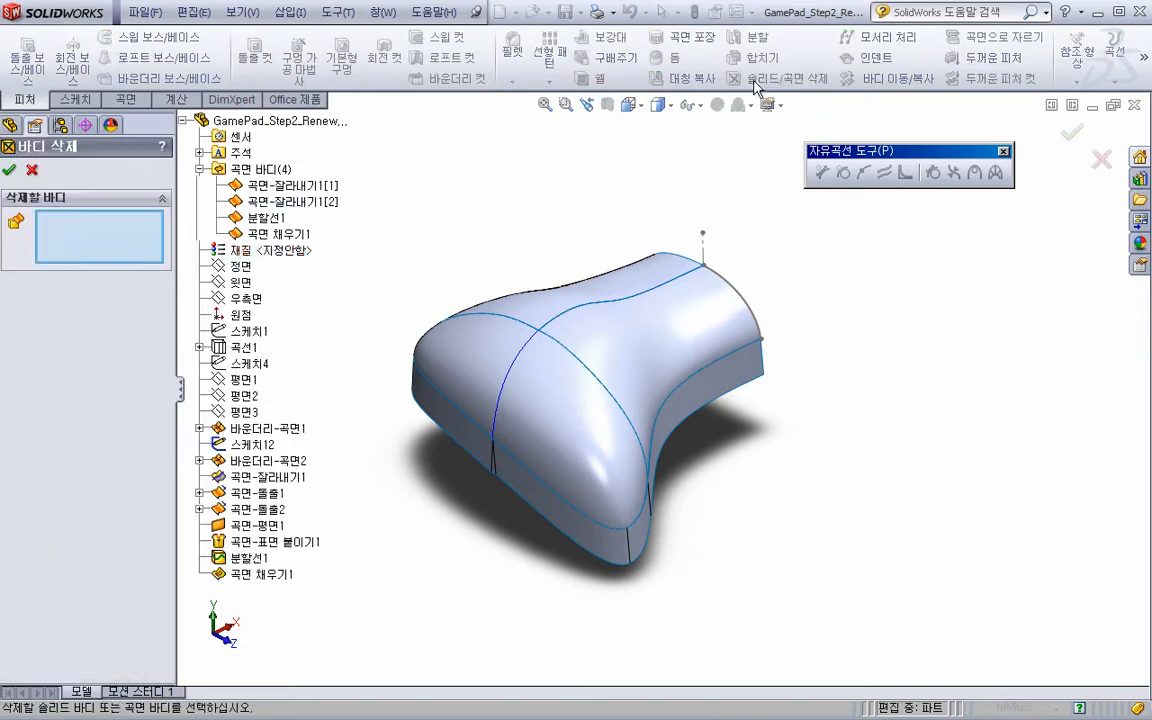
click(264, 217)
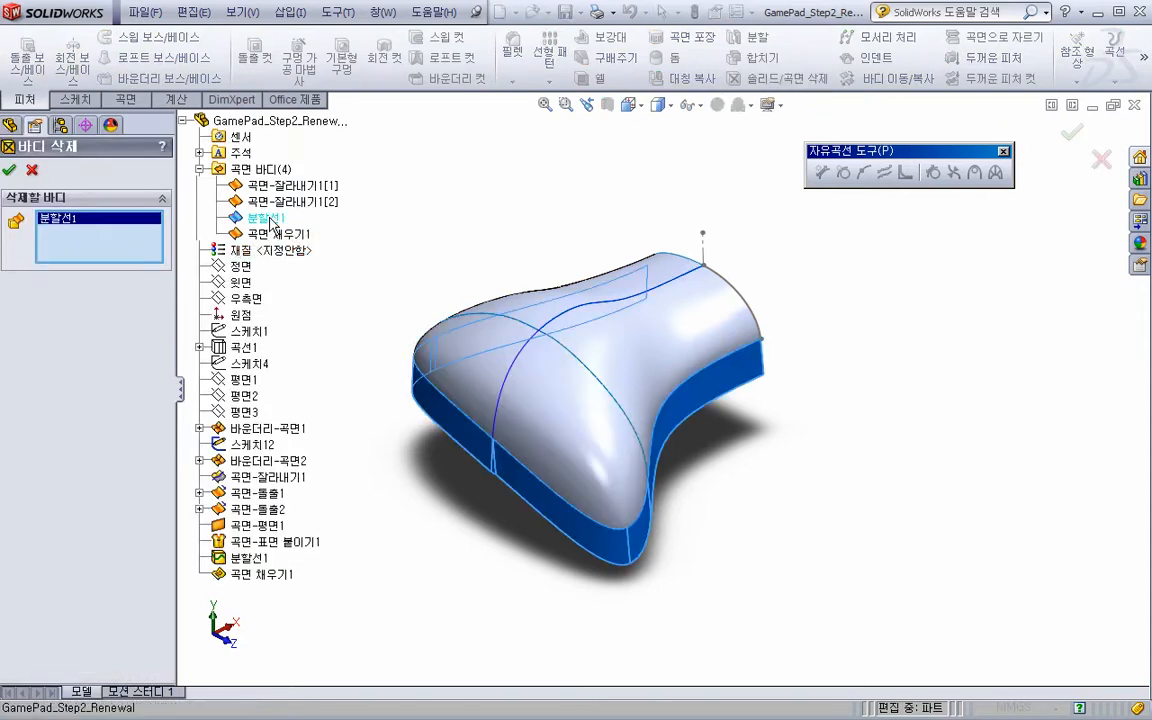
click(11, 173)
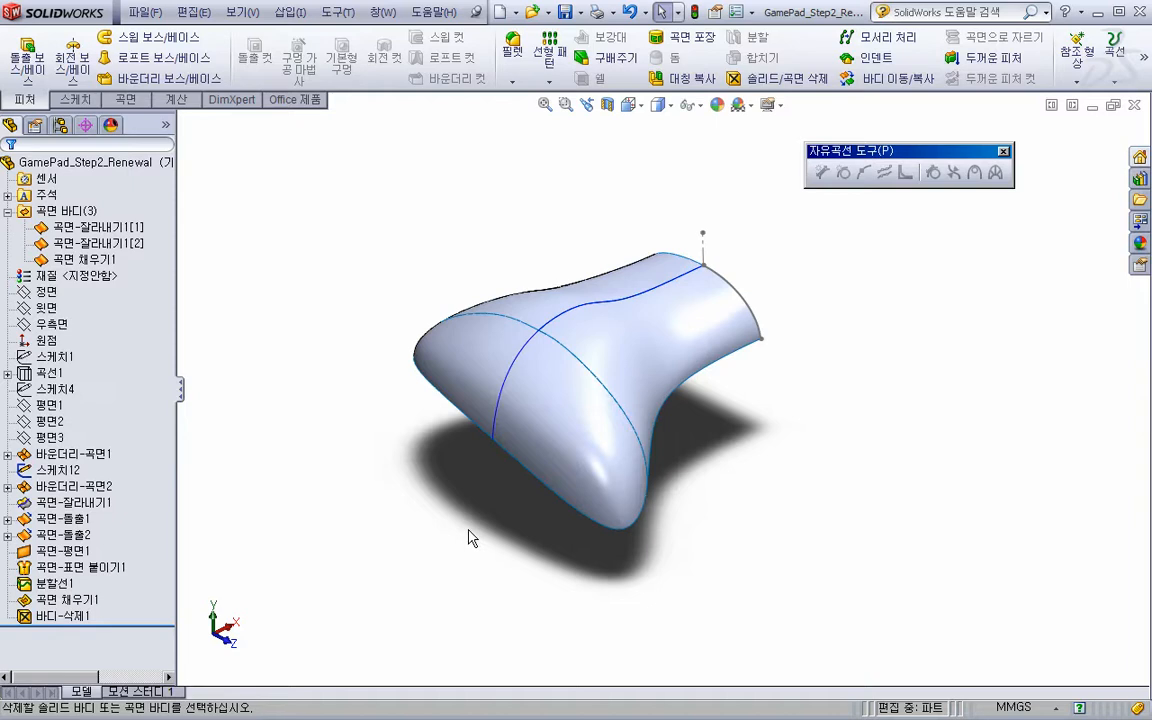
ctrl+middle_drag(453, 535, 419, 535)
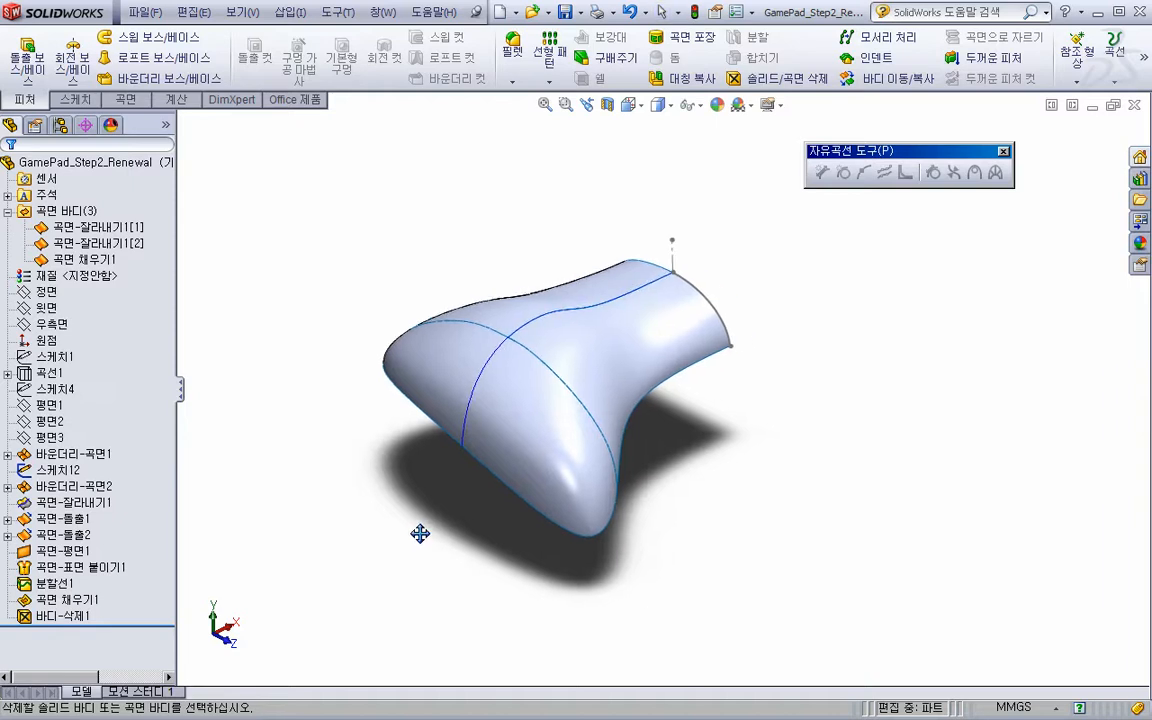
Hide the sketch 스케치12 at the rear end of the body
right_click(70, 469)
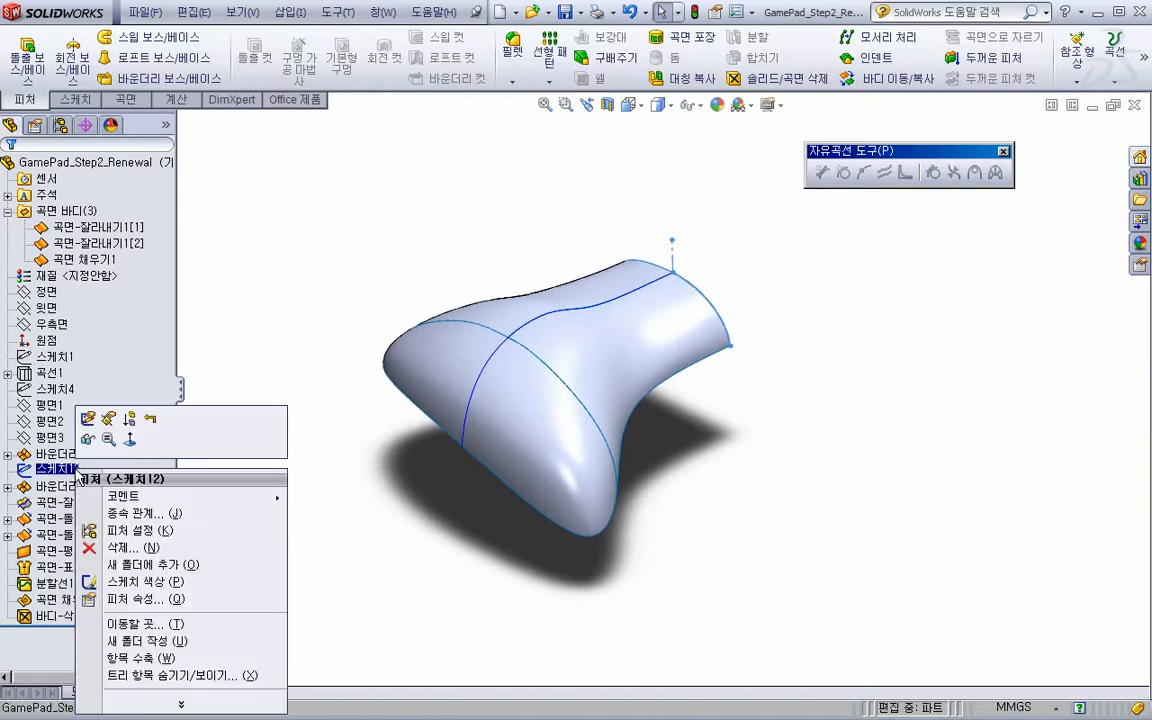
click(87, 438)
mouse_move(495, 424)
middle_down()
mouse_move(491, 478)
mouse_move(568, 451)
mouse_move(597, 478)
mouse_move(523, 465)
middle_up()
middle_drag(625, 391, 615, 425)
Display zebra stripes on the body and examine their flow across the seam between the filled front and the boundary surfaces
click(170, 99)
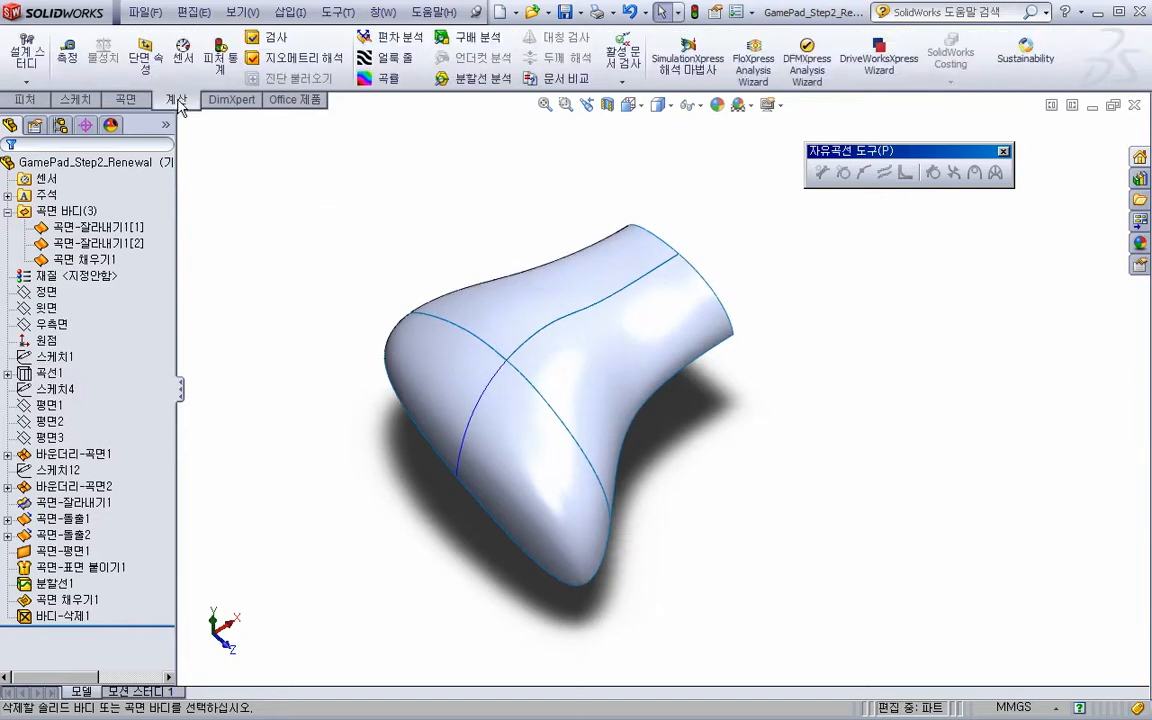
click(388, 58)
middle_drag(508, 513, 681, 305)
scroll(511, 441, down, 5)
key(Escape)
scroll(681, 305, down, 3)
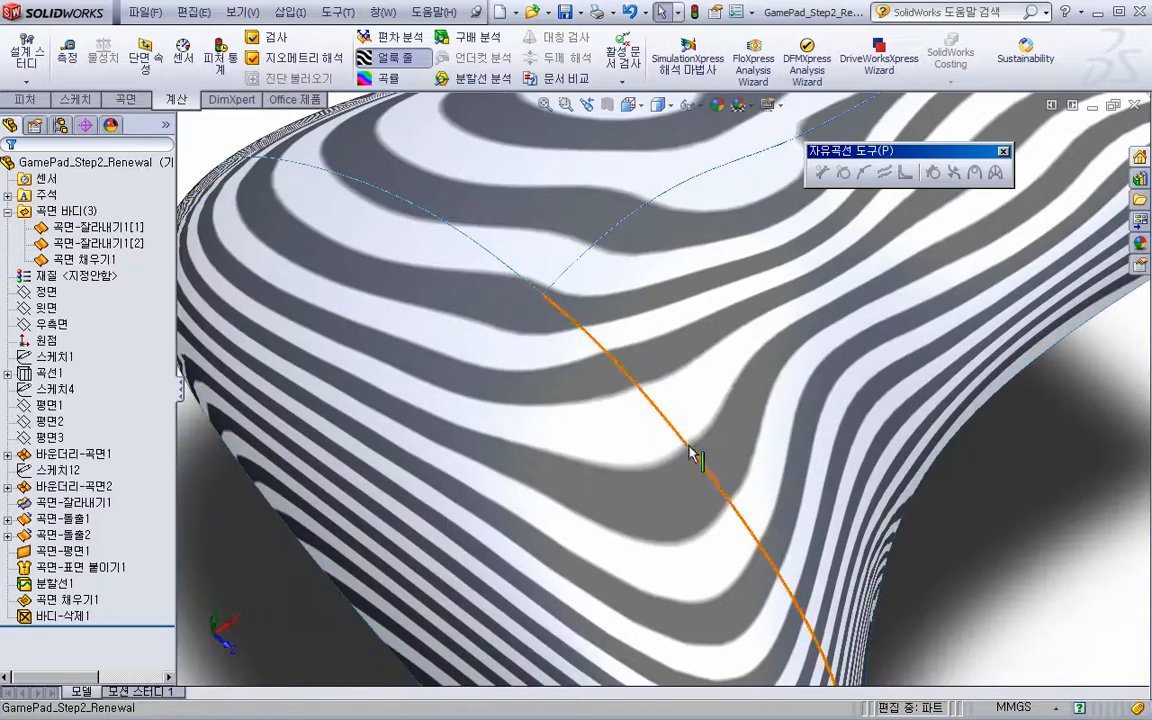
scroll(778, 580, up, 5)
middle_drag(712, 512, 497, 243)
Display the surface curvature colours over the zebra stripes and examine the transition at the filled front's seam
click(392, 82)
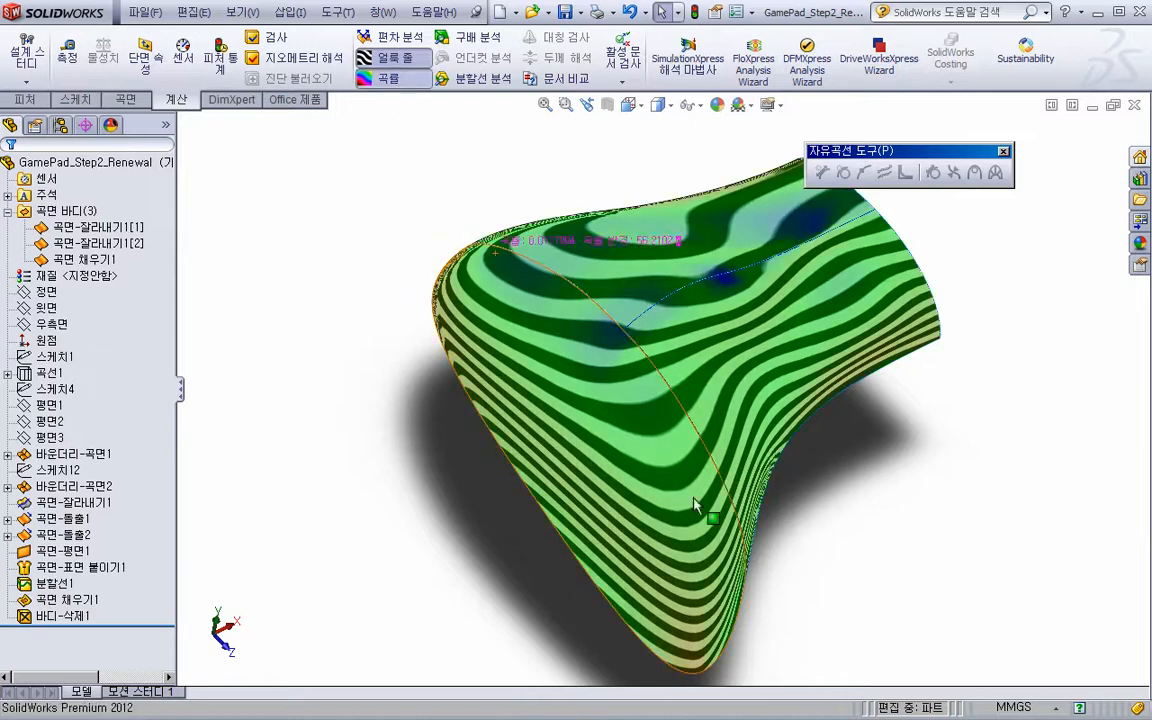
middle_drag(707, 527, 713, 527)
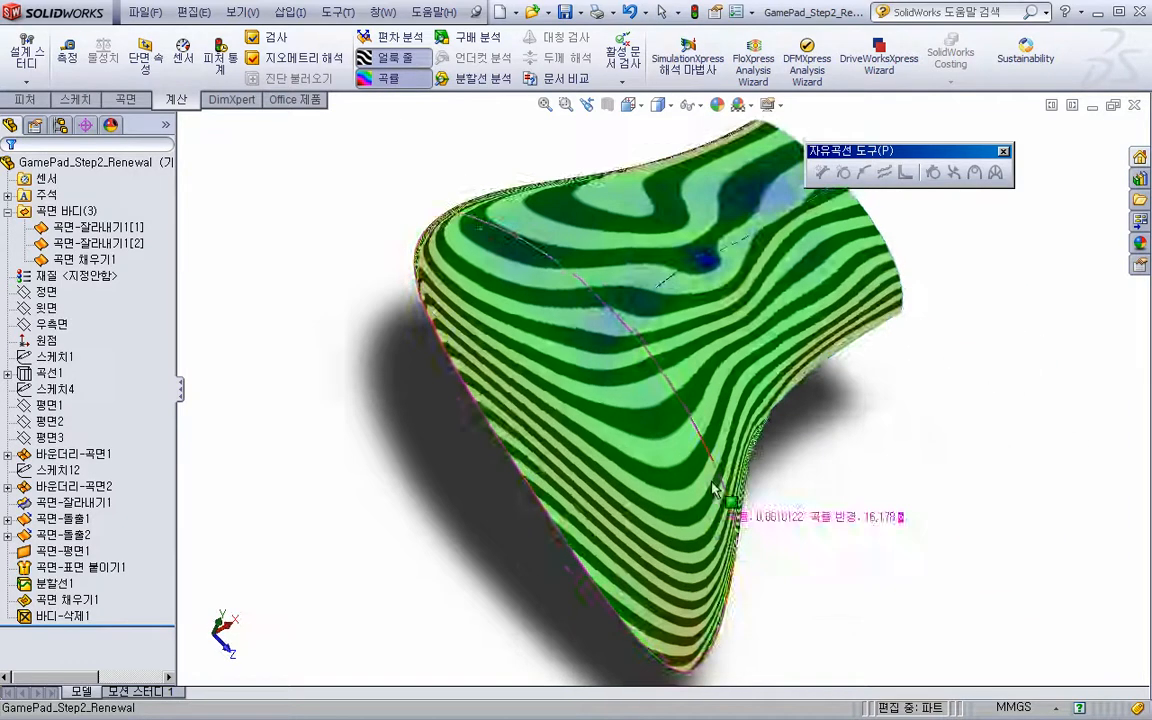
scroll(760, 580, up, 3)
middle_drag(797, 303, 597, 237)
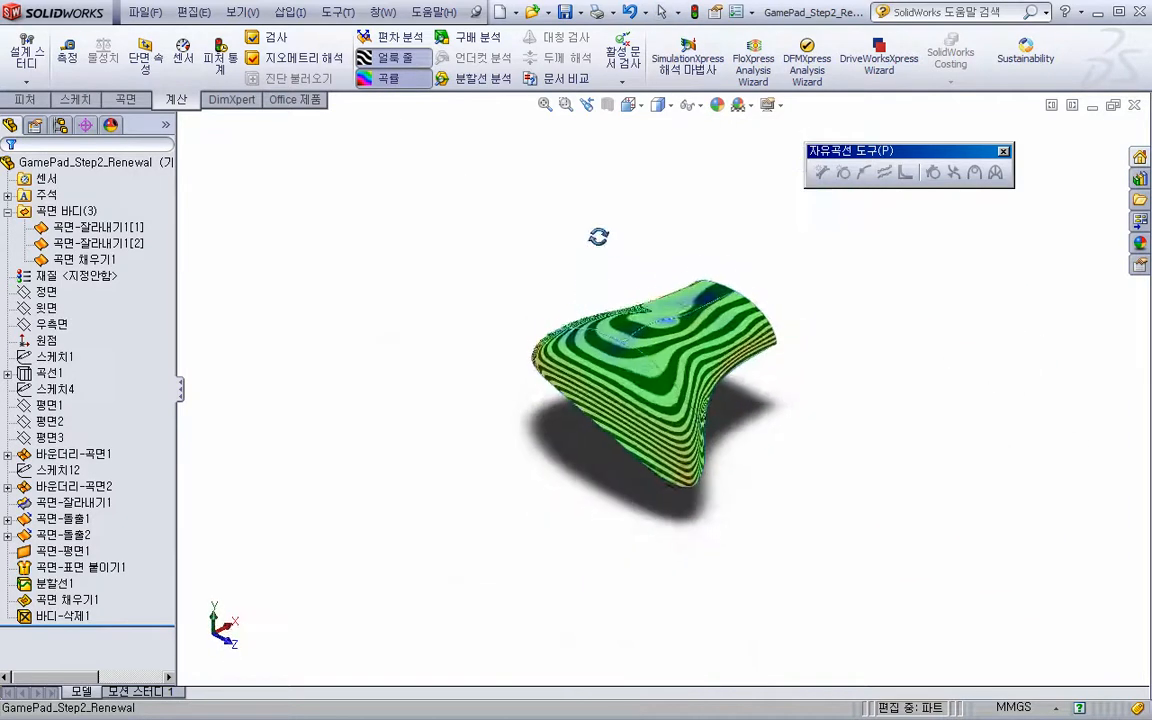
scroll(650, 450, down, 3)
scroll(623, 407, up, 1)
middle_drag(623, 407, 612, 380)
Turn off the curvature and zebra stripe displays on the gamepad body
click(392, 78)
click(400, 62)
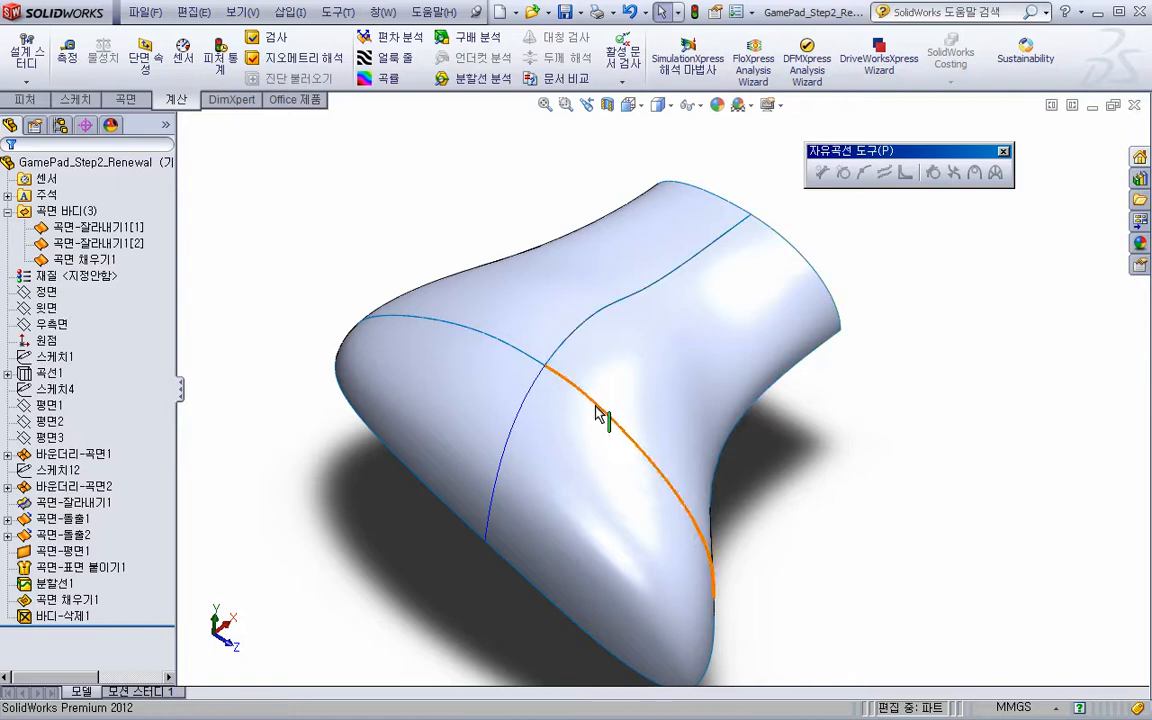
scroll(600, 420, up, 2)
middle_drag(640, 487, 703, 463)
scroll(686, 463, down, 2)
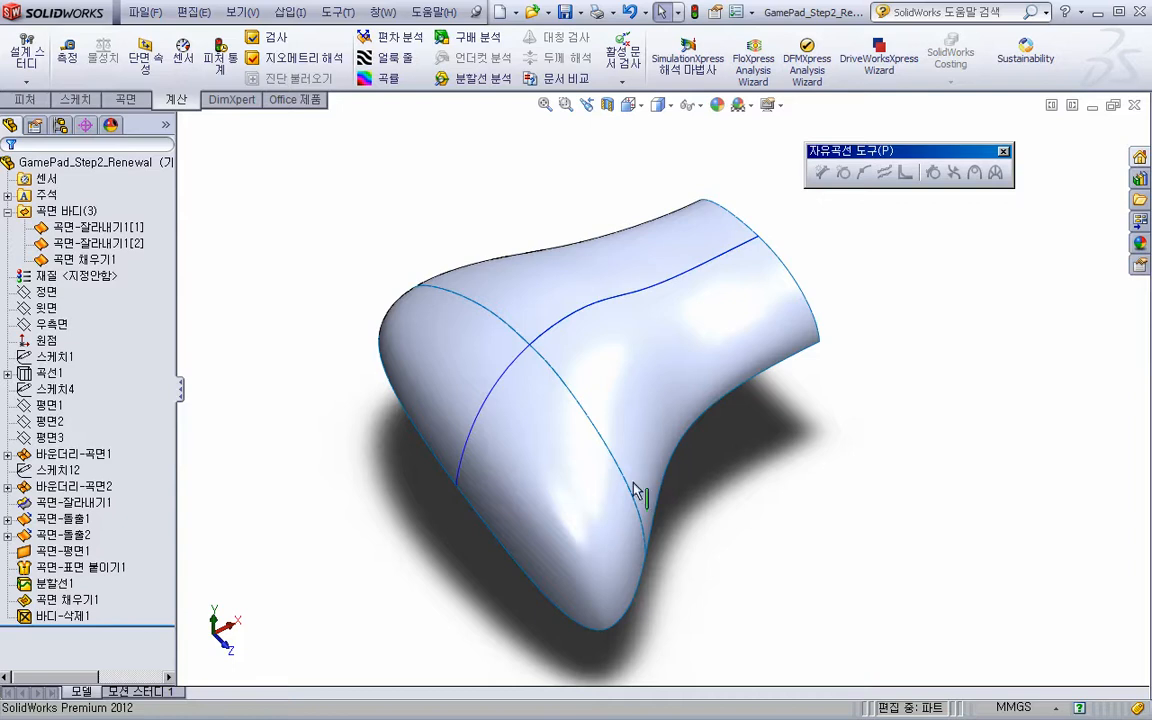
Review the sketches used by 바운더리-곡면2, including the cross-section sketch 스케치14
click(74, 486)
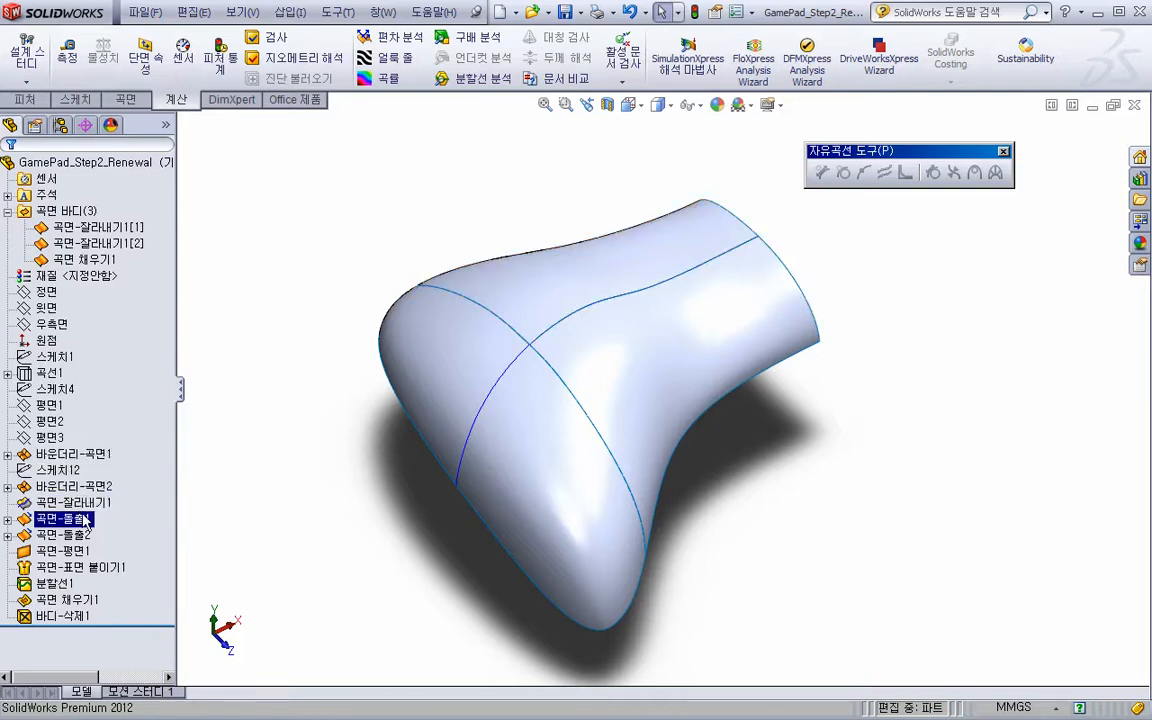
click(84, 567)
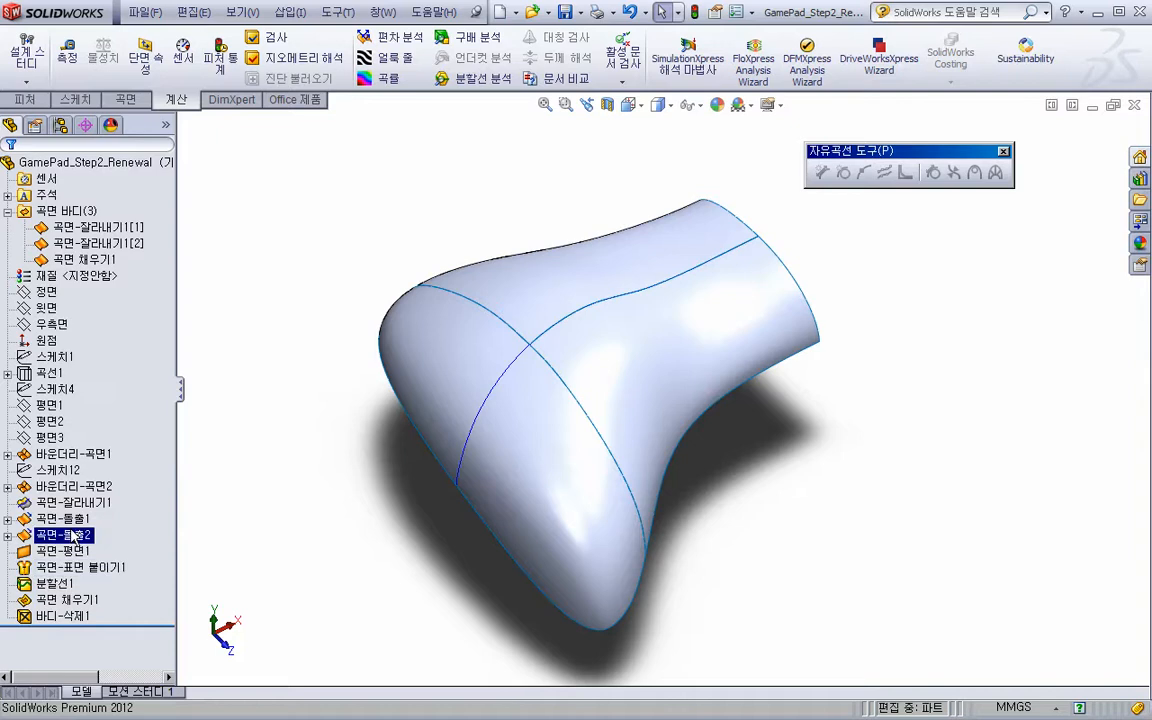
click(8, 486)
click(75, 535)
click(75, 551)
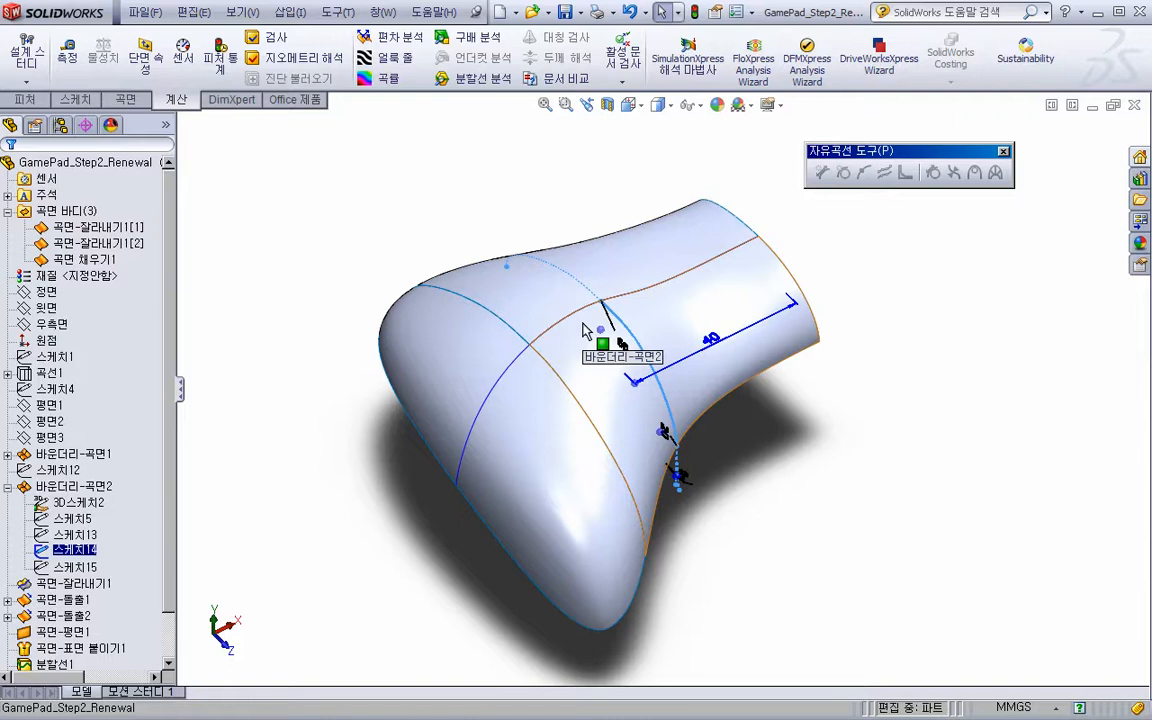
click(75, 99)
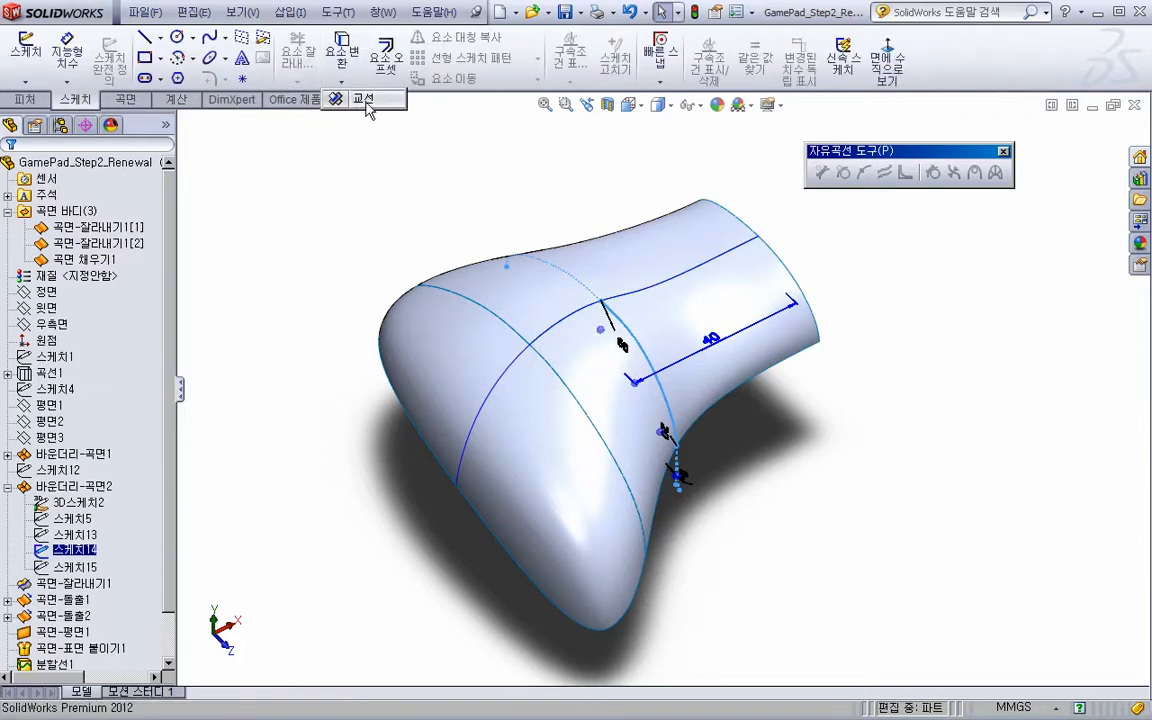
key(Escape)
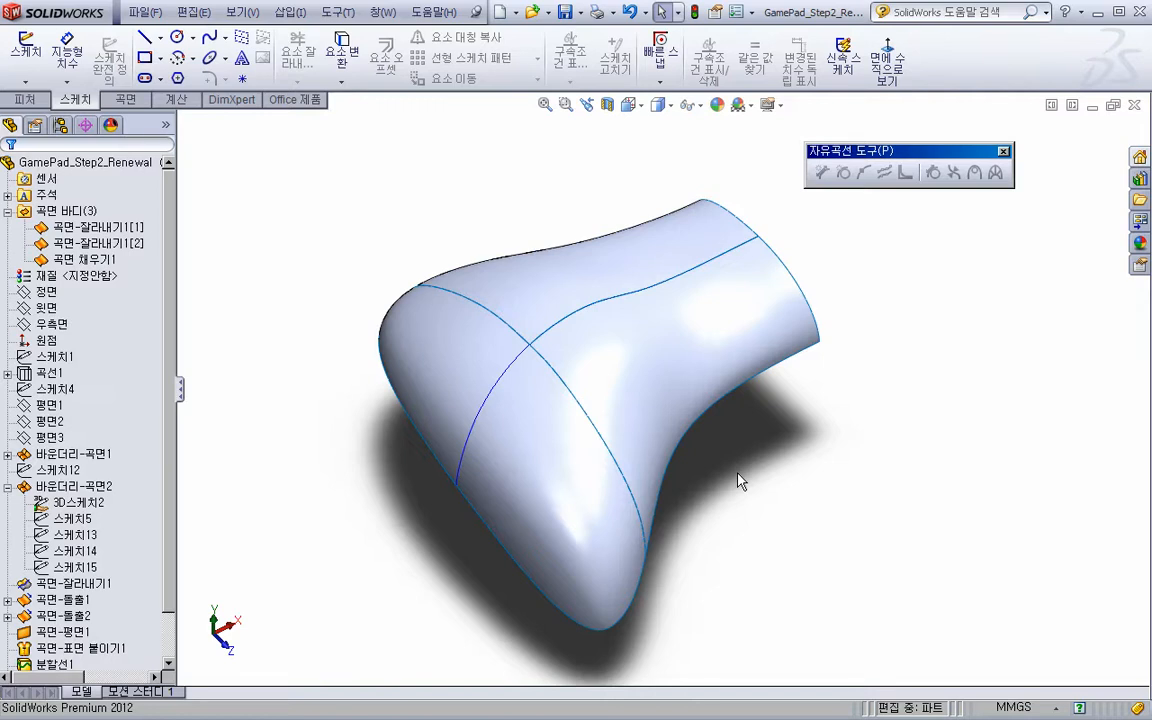
double_click(22, 487)
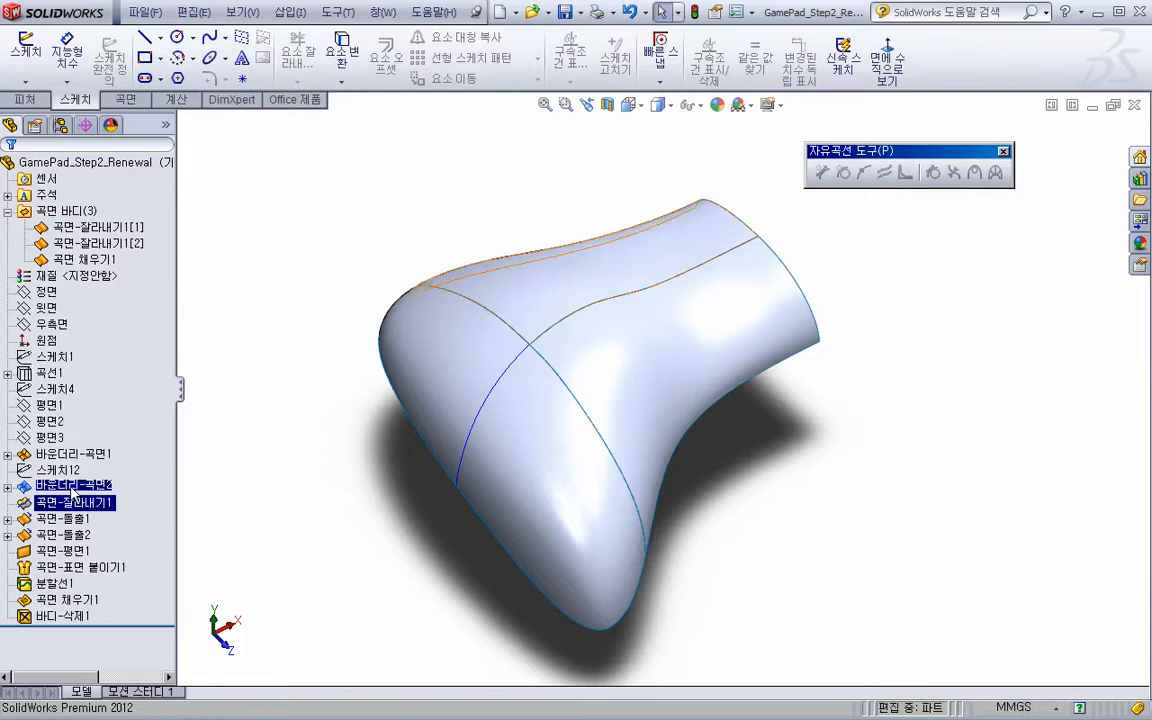
click(125, 100)
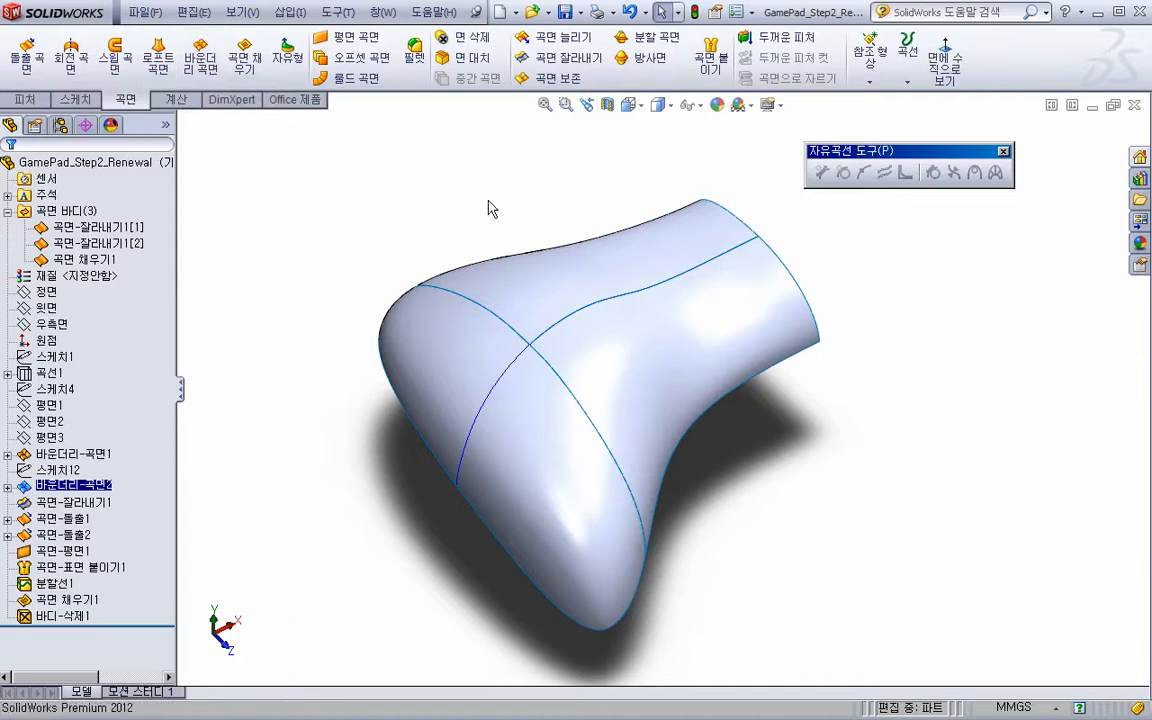
middle_drag(473, 237, 495, 332)
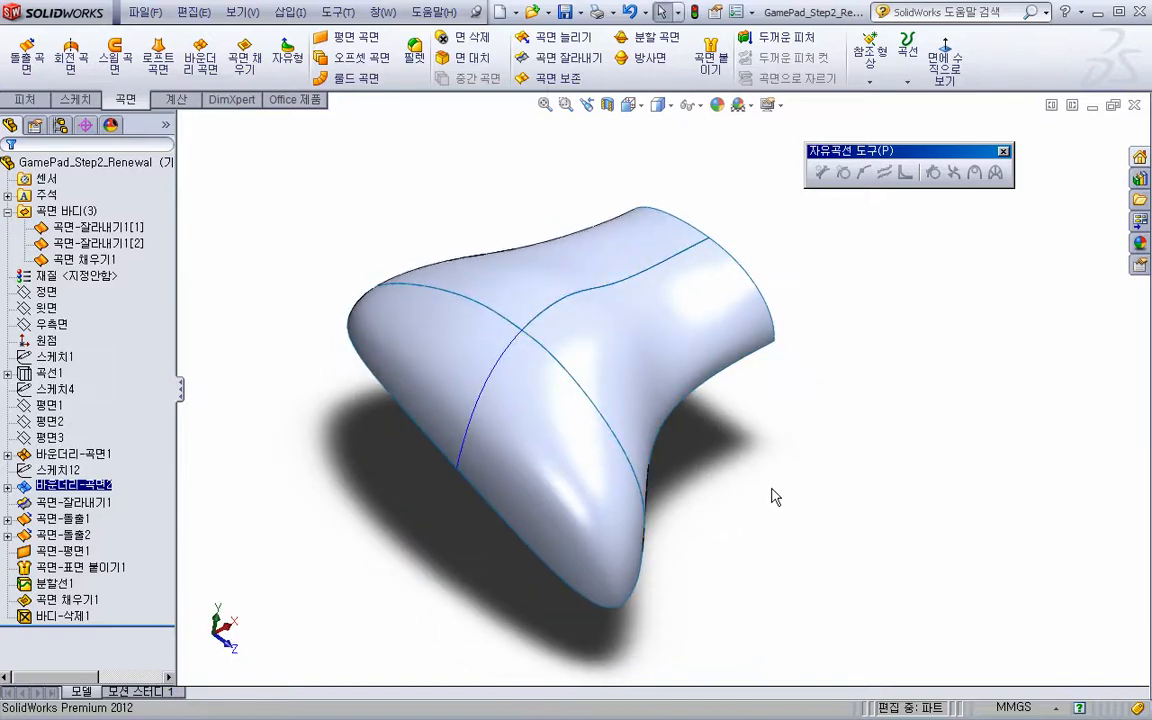
middle_drag(704, 486, 593, 393)
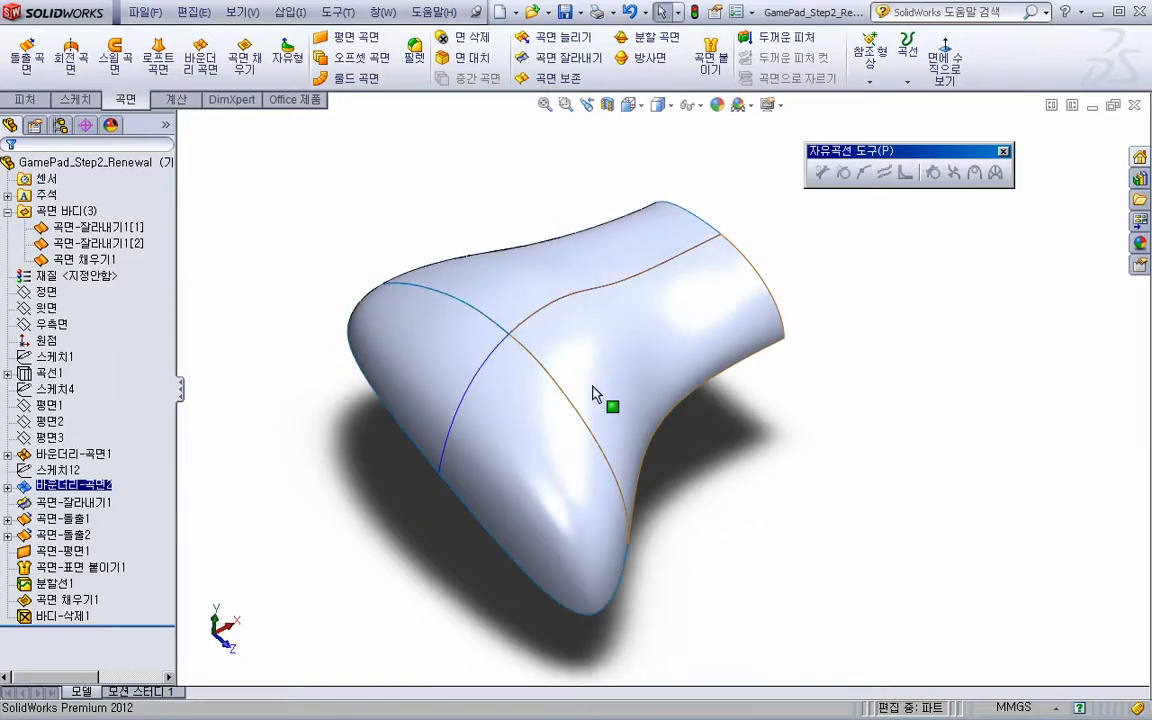